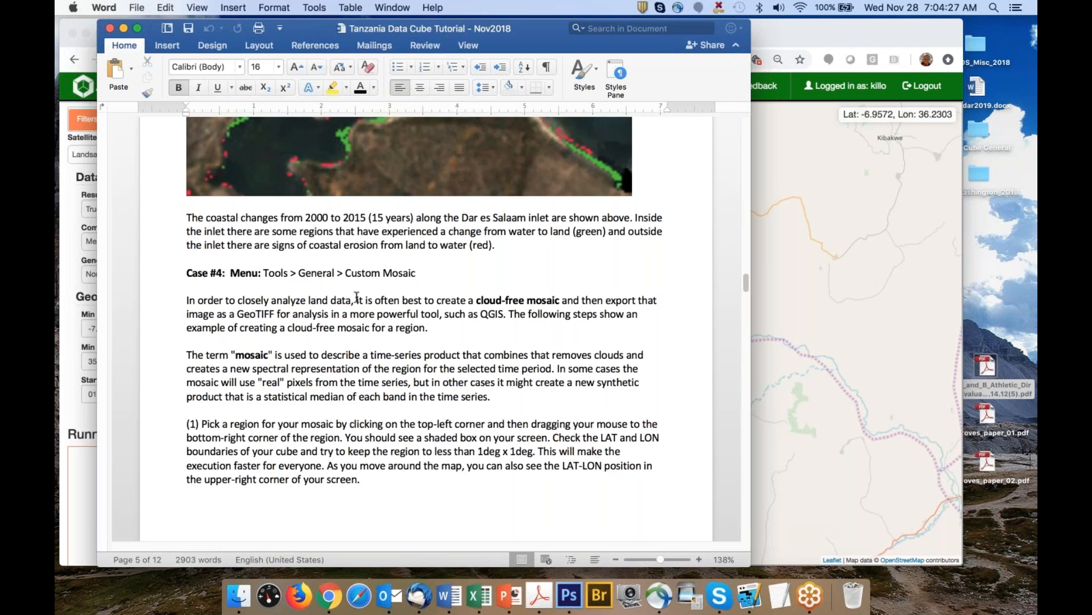
Look through the manual from Case #4 Custom Mosaic to Case #5 and highlight the words "Spectral Indices" in its heading
{"action": "scroll", "coordinate": [356, 296], "scroll_direction": "down", "scroll_amount": 1}
{"action": "scroll", "coordinate": [357, 296], "scroll_direction": "down", "scroll_amount": 3}
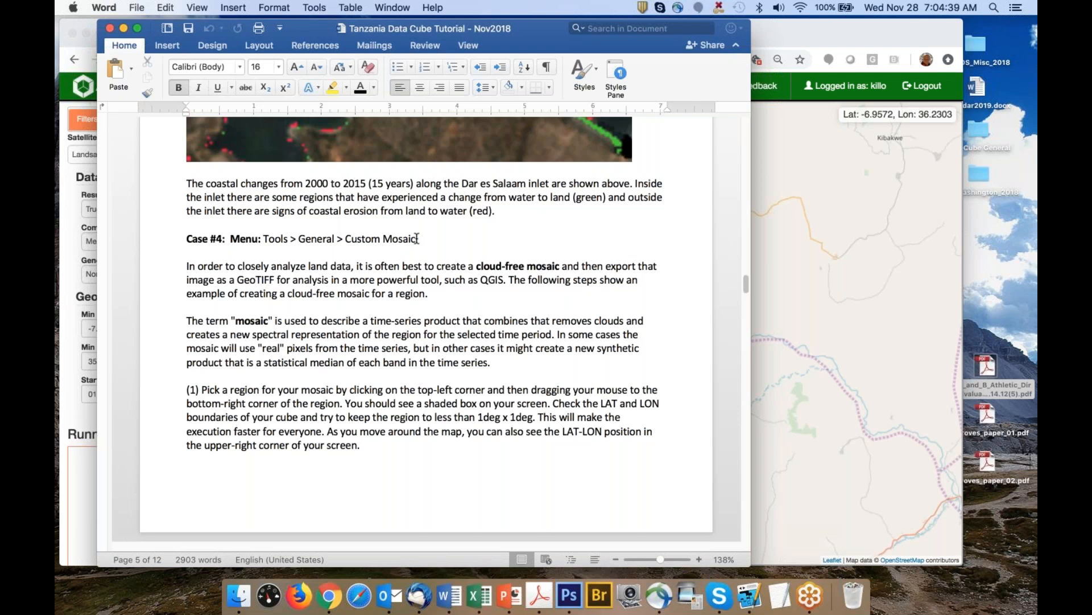
{"action": "scroll", "coordinate": [416, 238], "scroll_direction": "down", "scroll_amount": 5}
{"action": "scroll", "coordinate": [416, 237], "scroll_direction": "down", "scroll_amount": 7}
{"action": "scroll", "coordinate": [417, 238], "scroll_direction": "down", "scroll_amount": 20}
{"action": "scroll", "coordinate": [425, 328], "scroll_direction": "down", "scroll_amount": 20}
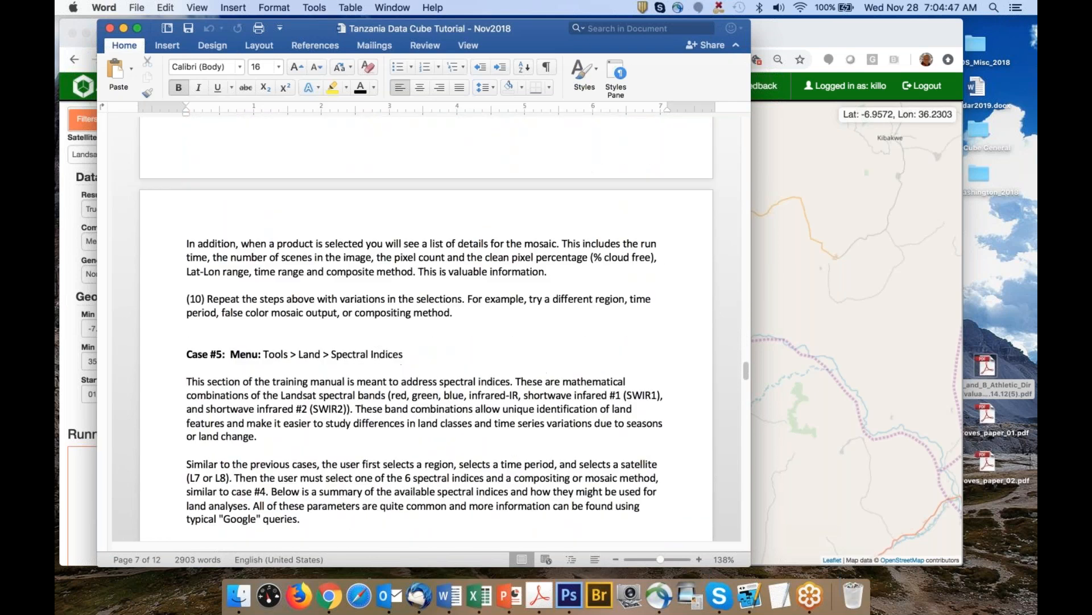
{"action": "scroll", "coordinate": [340, 278], "scroll_direction": "down", "scroll_amount": 5}
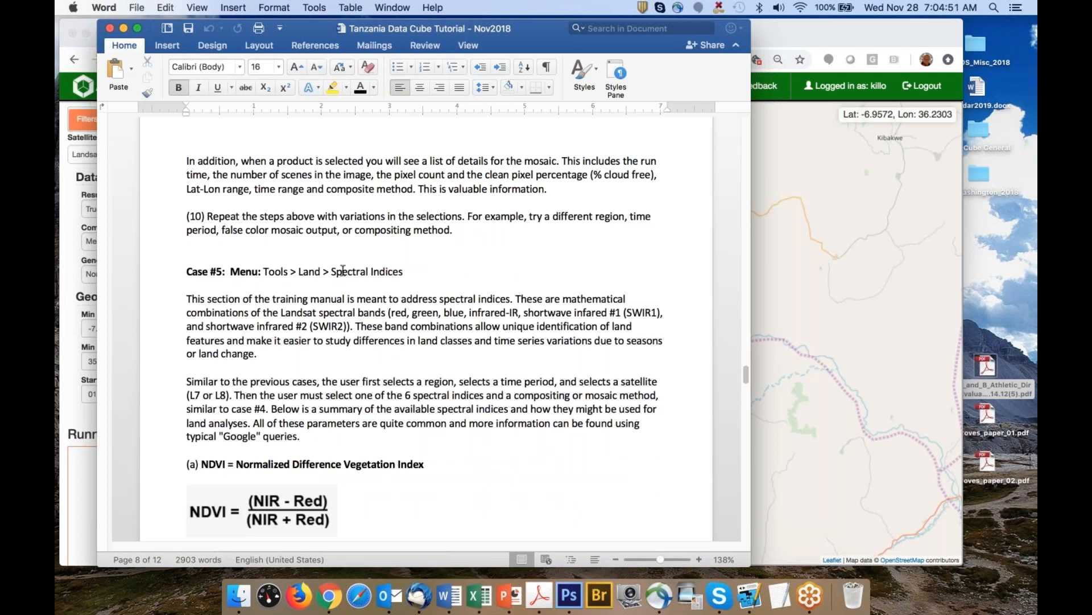
{"action": "left_click_drag", "start_coordinate": [332, 272], "coordinate": [409, 272]}
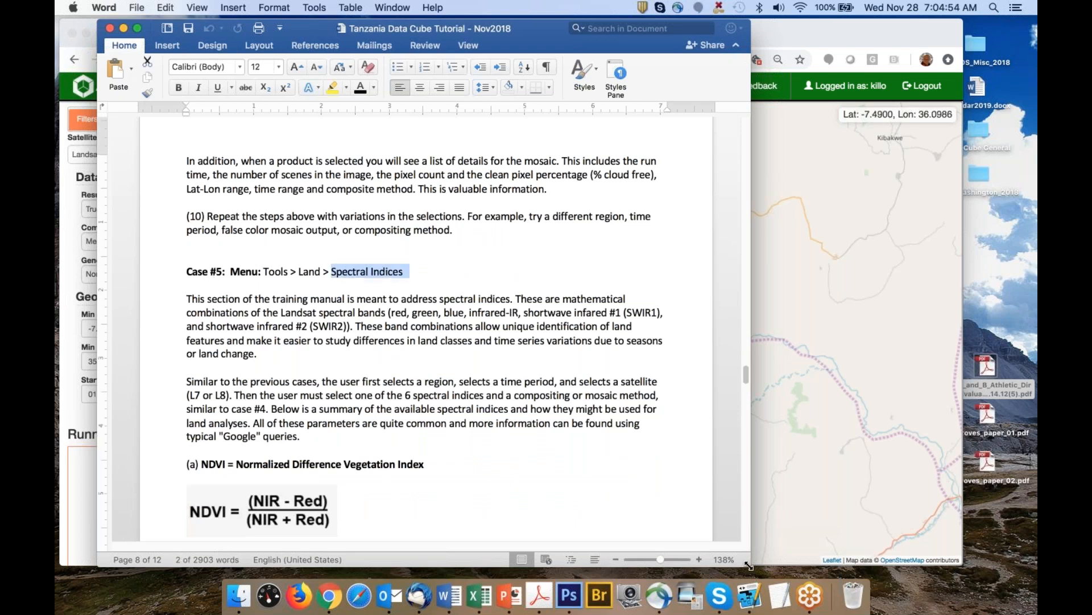
Widen the document window and set the page zoom to 144%
{"action": "left_click_drag", "start_coordinate": [750, 566], "coordinate": [828, 563]}
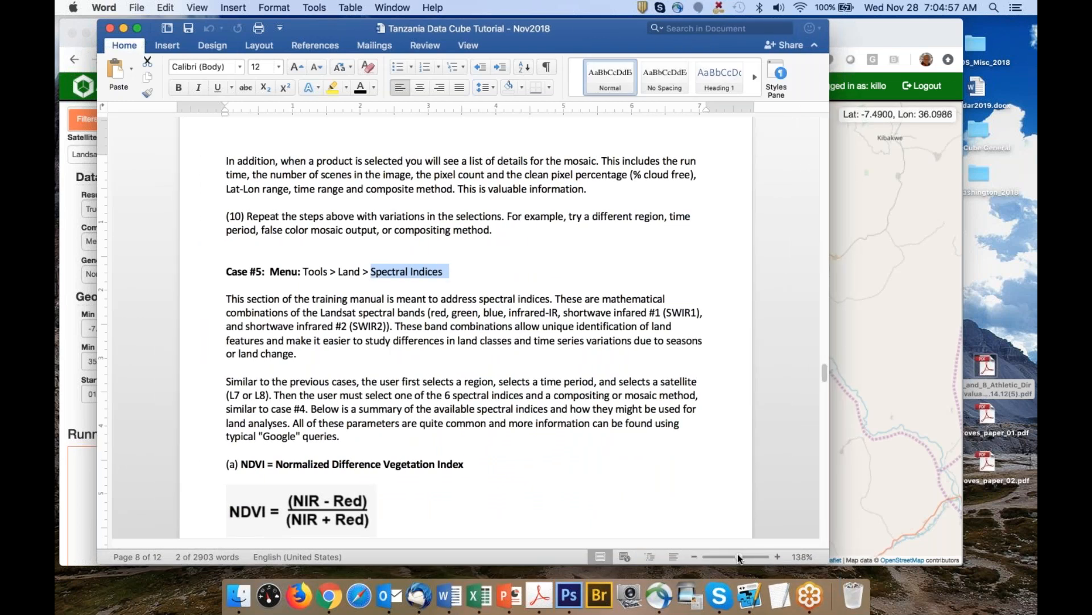
{"action": "left_click", "coordinate": [737, 555]}
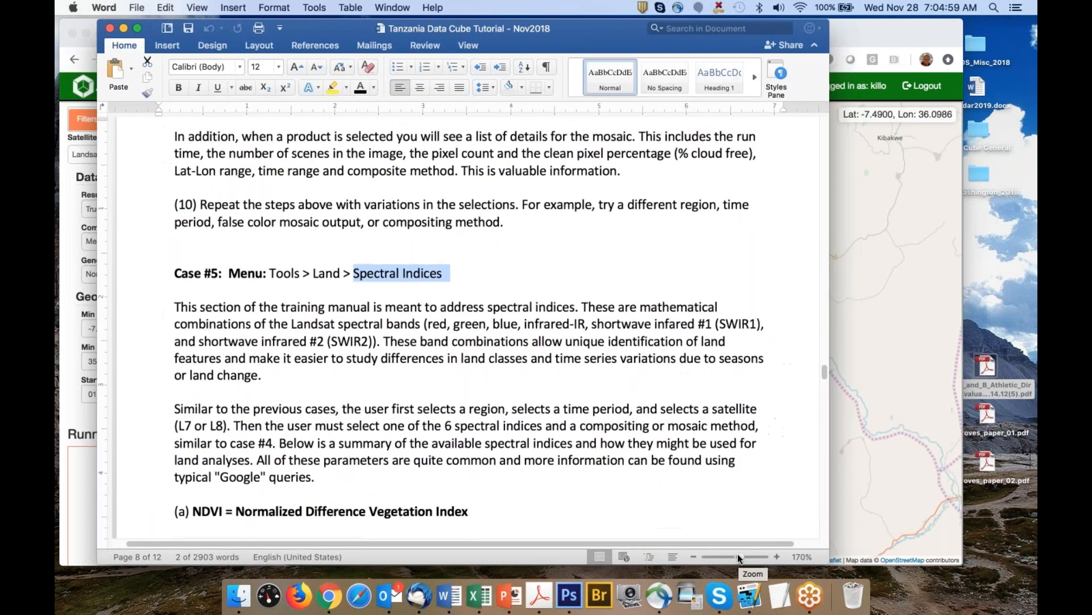
{"action": "left_click", "coordinate": [738, 554]}
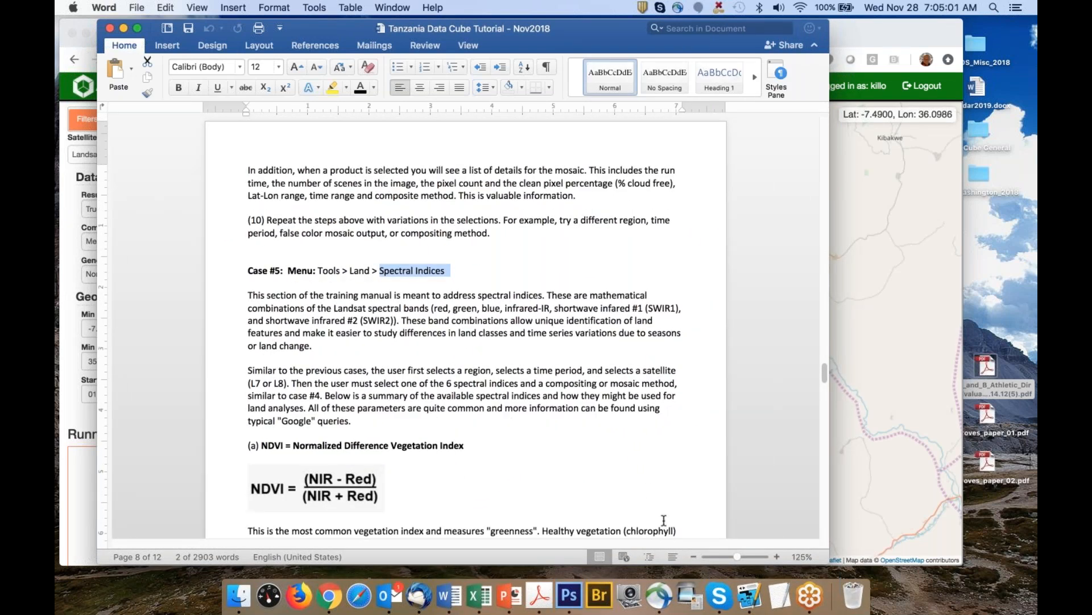
{"action": "left_click", "coordinate": [737, 555]}
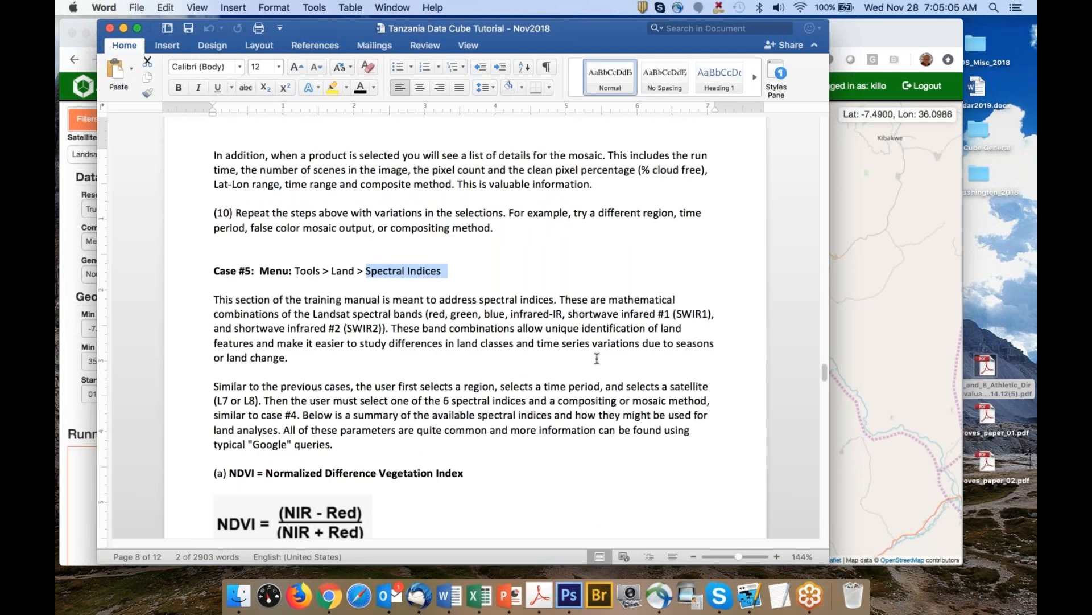
Review the Case #5 introduction and the formulas and value ranges of the NDVI, NDWI, NDBI and EVI indices
{"action": "scroll", "coordinate": [597, 359], "scroll_direction": "down", "scroll_amount": 3}
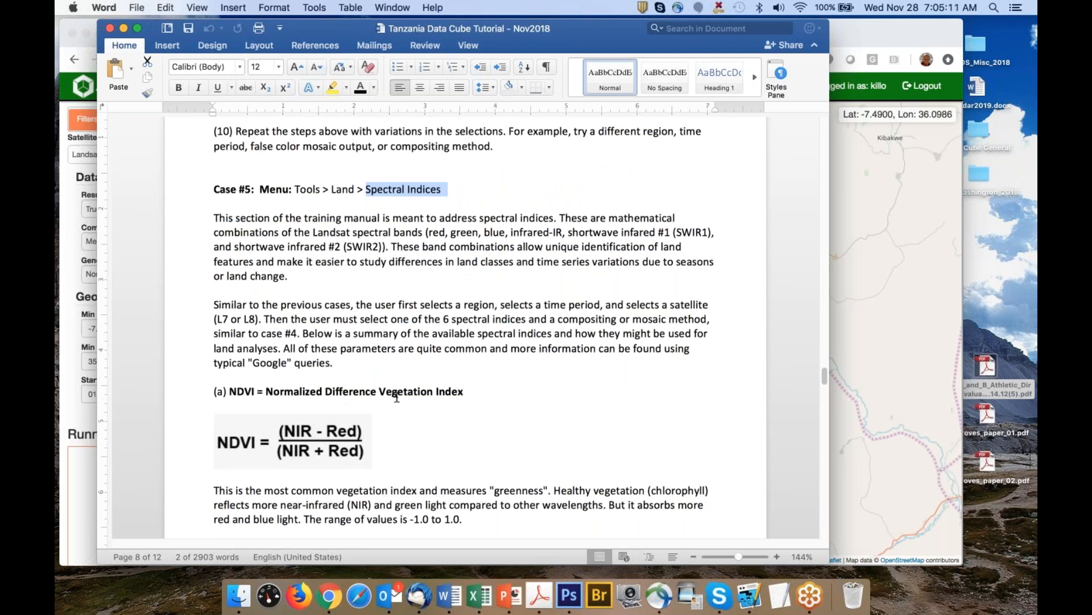
{"action": "scroll", "coordinate": [421, 392], "scroll_direction": "down", "scroll_amount": 2}
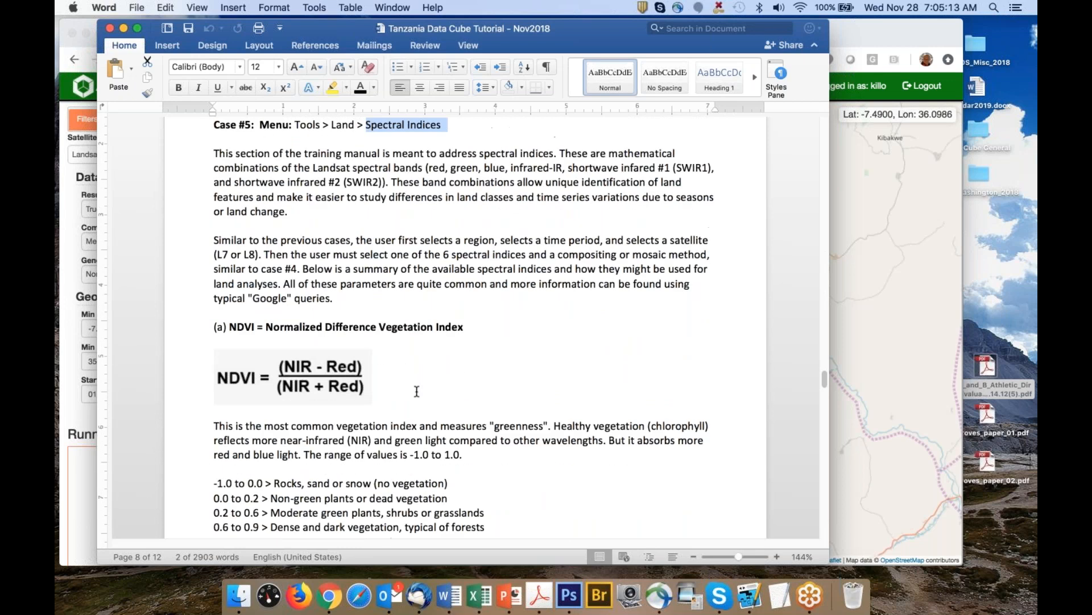
{"action": "scroll", "coordinate": [500, 387], "scroll_direction": "down", "scroll_amount": 2}
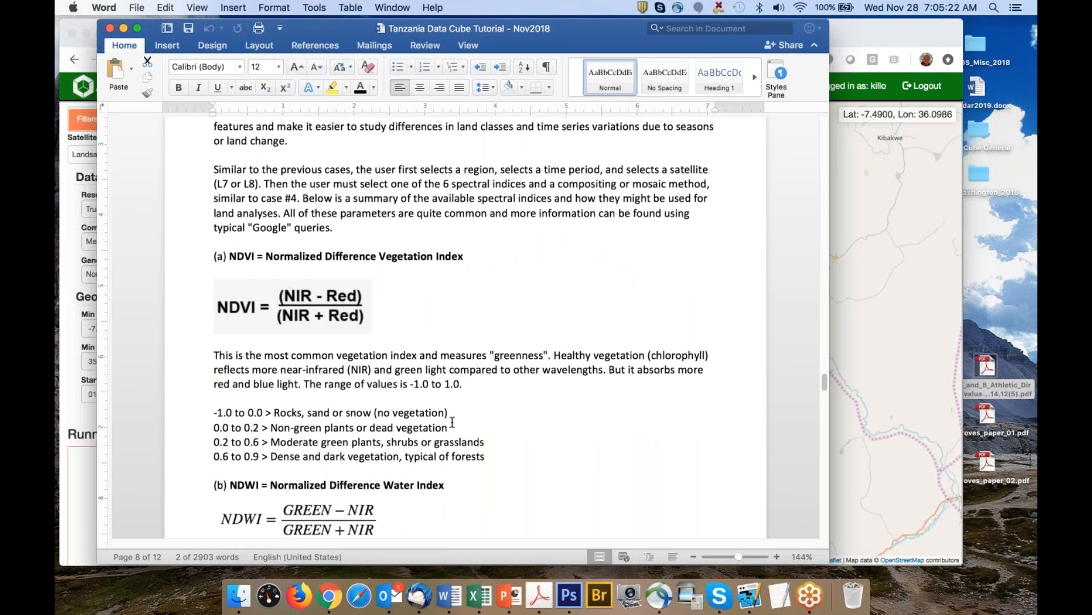
{"action": "scroll", "coordinate": [453, 422], "scroll_direction": "down", "scroll_amount": 5}
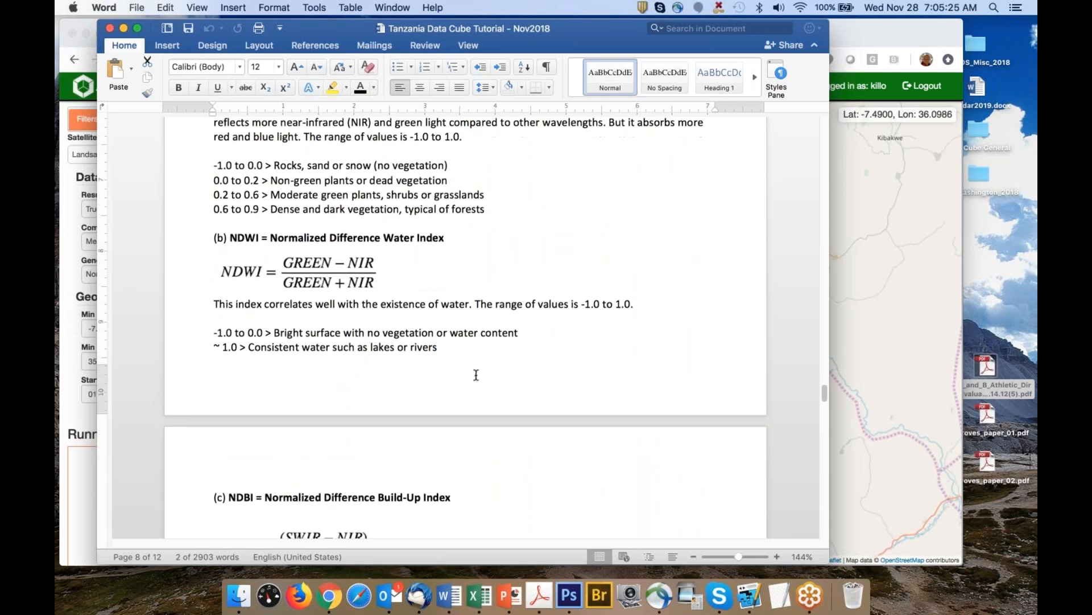
{"action": "scroll", "coordinate": [476, 373], "scroll_direction": "down", "scroll_amount": 6}
{"action": "scroll", "coordinate": [478, 446], "scroll_direction": "down", "scroll_amount": 2}
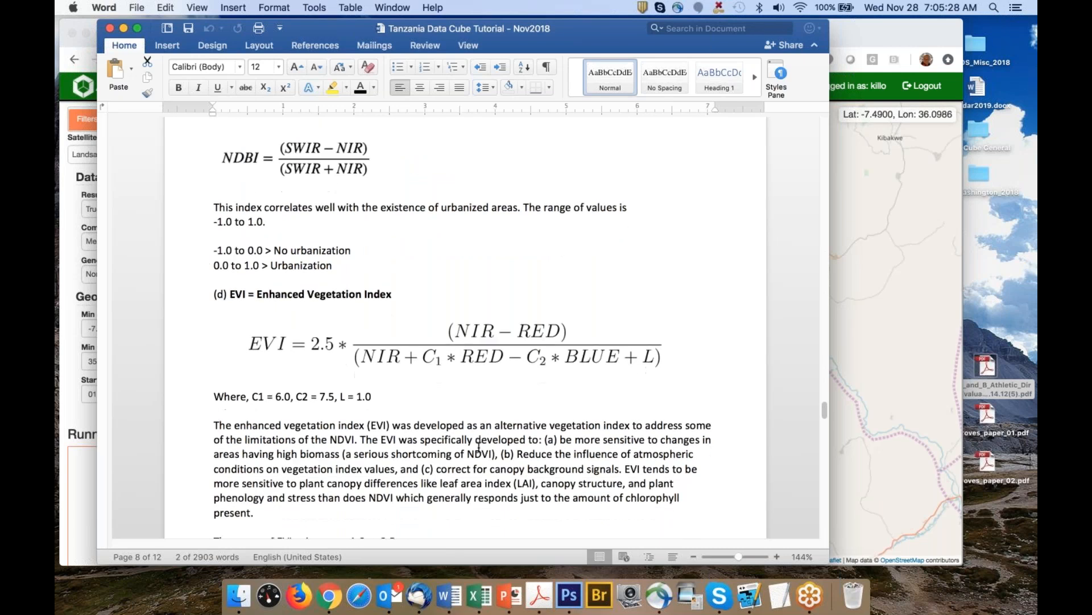
{"action": "scroll", "coordinate": [478, 446], "scroll_direction": "down", "scroll_amount": 2}
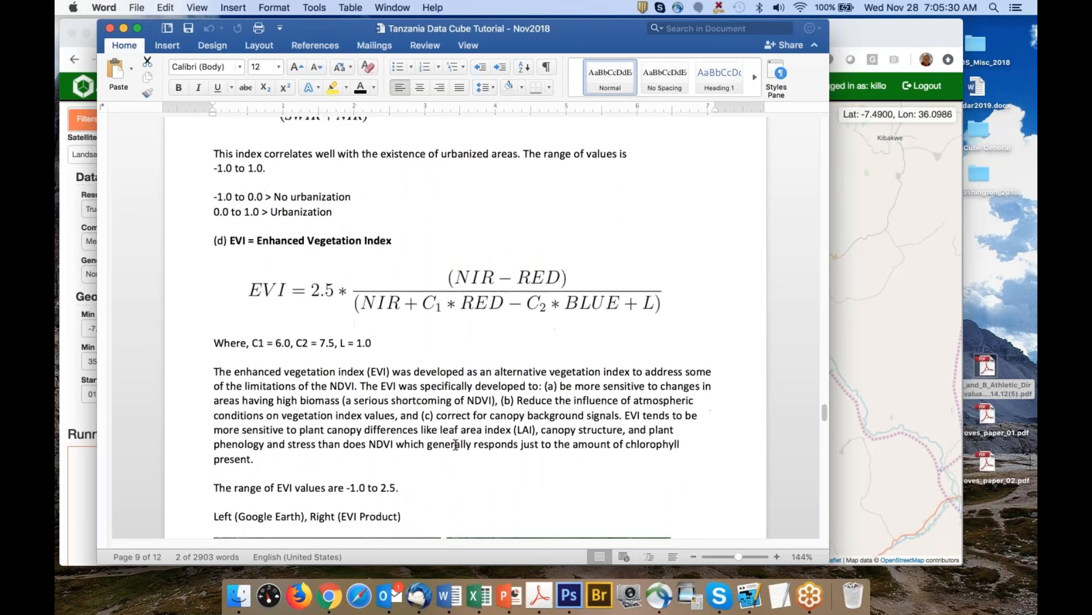
Examine the SAVI and NBR index sections, including their formulas, comparison images and explanations
{"action": "scroll", "coordinate": [455, 445], "scroll_direction": "down", "scroll_amount": 8}
{"action": "scroll", "coordinate": [463, 328], "scroll_direction": "down", "scroll_amount": 5}
{"action": "scroll", "coordinate": [466, 328], "scroll_direction": "down", "scroll_amount": 4}
{"action": "scroll", "coordinate": [465, 328], "scroll_direction": "down", "scroll_amount": 4}
{"action": "scroll", "coordinate": [465, 328], "scroll_direction": "down", "scroll_amount": 1}
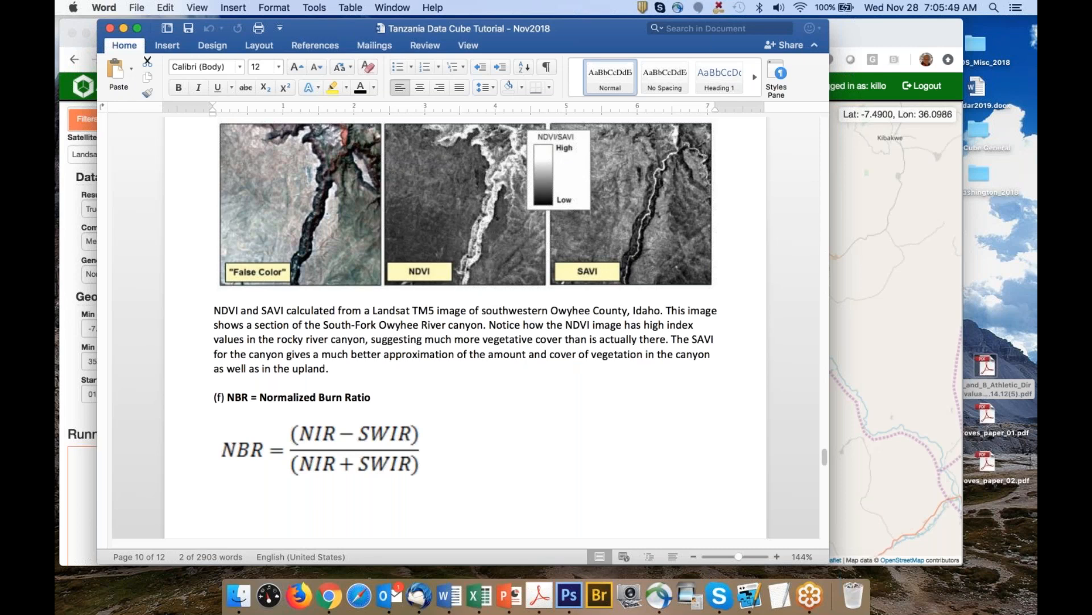
{"action": "scroll", "coordinate": [466, 296], "scroll_direction": "down", "scroll_amount": 2}
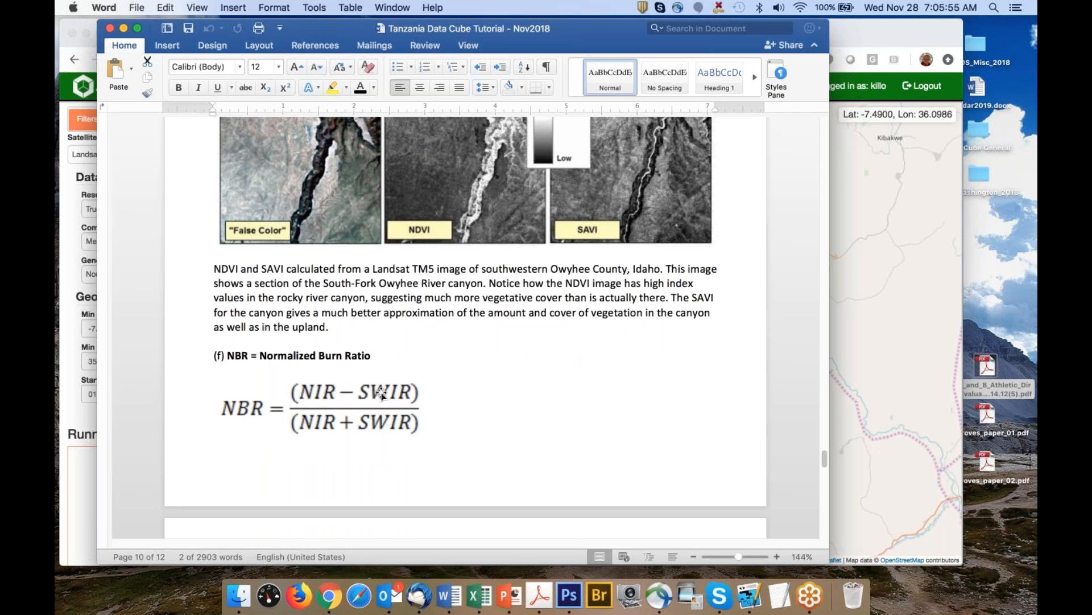
{"action": "scroll", "coordinate": [450, 330], "scroll_direction": "down", "scroll_amount": 2}
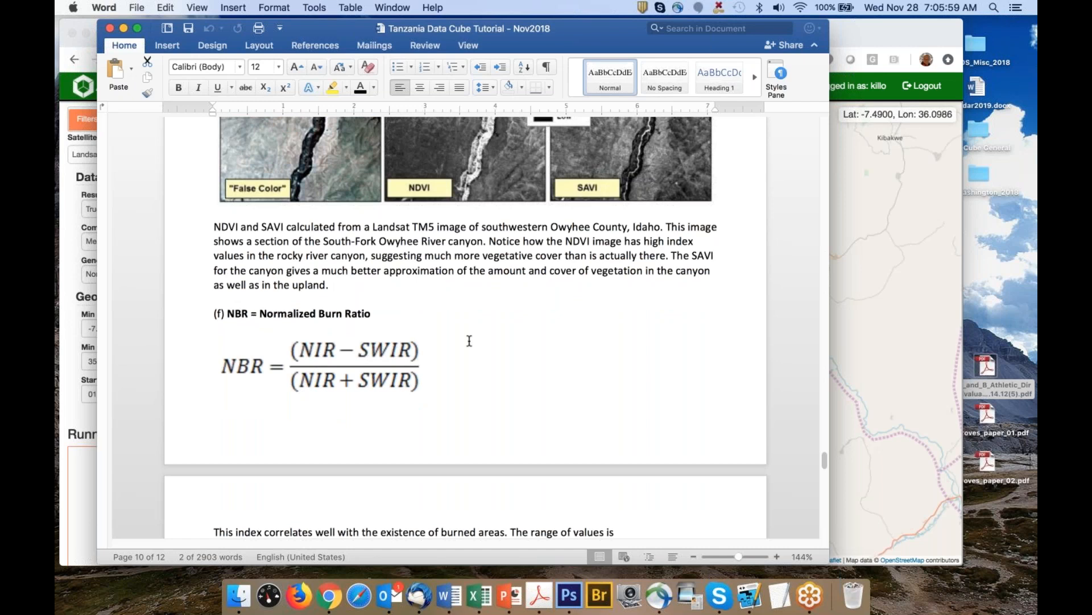
{"action": "scroll", "coordinate": [469, 340], "scroll_direction": "down", "scroll_amount": 7}
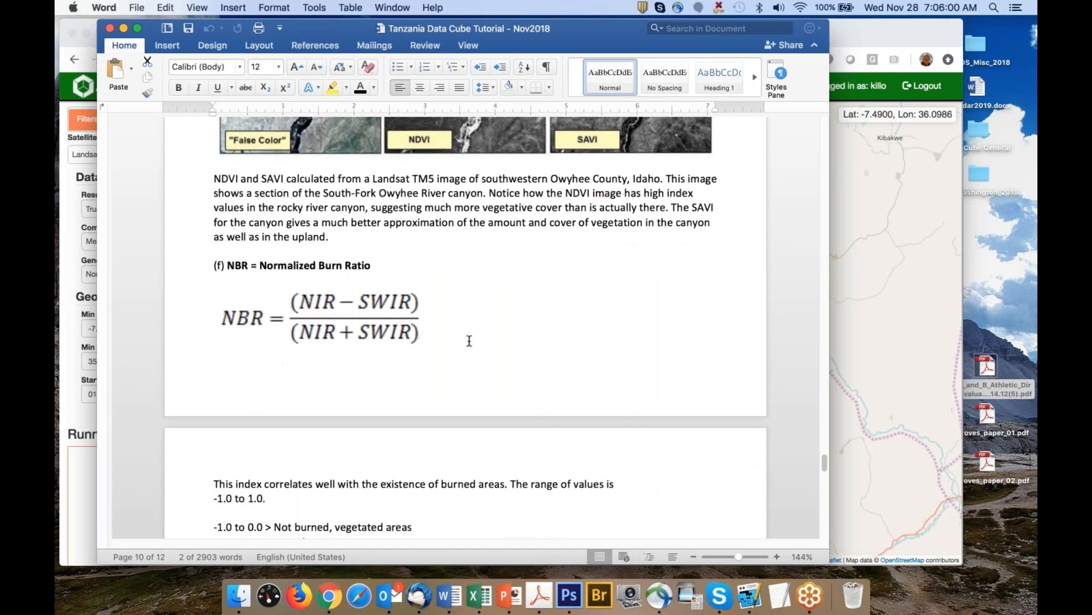
{"action": "scroll", "coordinate": [469, 341], "scroll_direction": "down", "scroll_amount": 4}
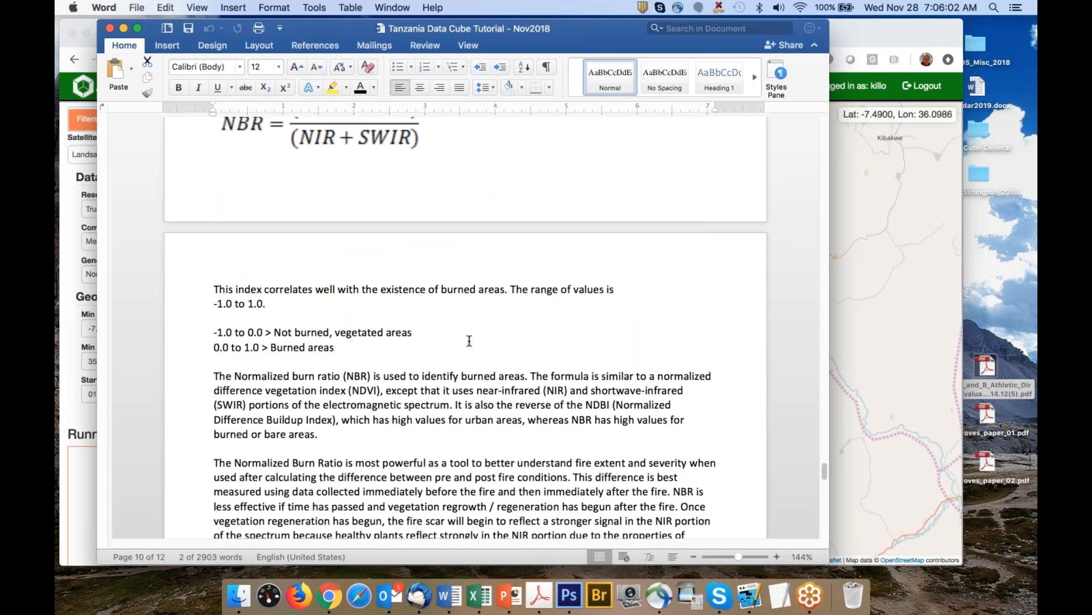
{"action": "scroll", "coordinate": [469, 341], "scroll_direction": "down", "scroll_amount": 7}
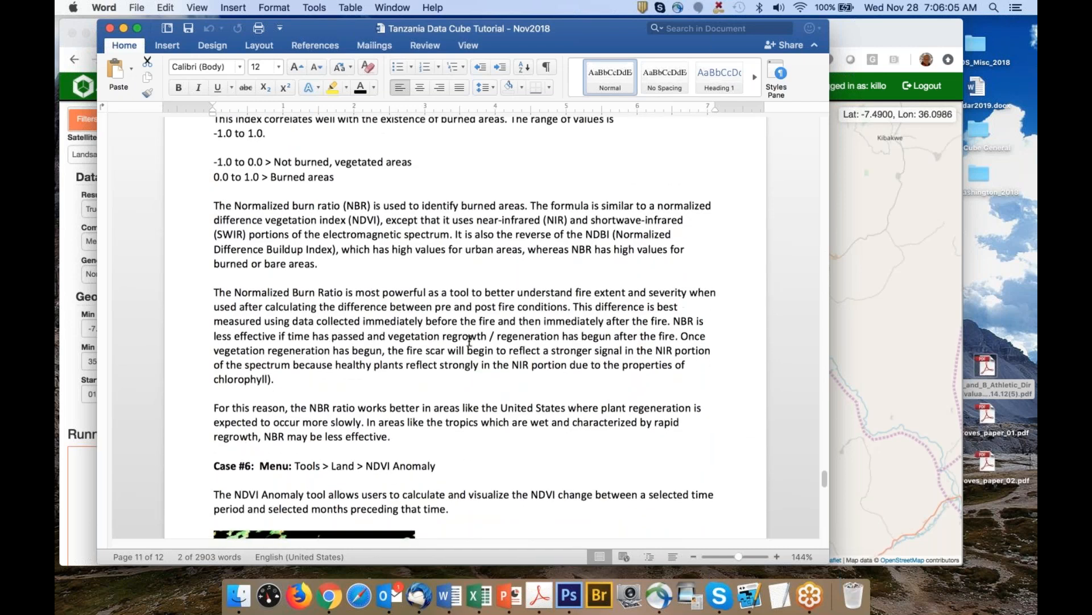
Review the Case #6 NDVI Anomaly and Case #7 Fractional Cover descriptions with their example images
{"action": "scroll", "coordinate": [469, 341], "scroll_direction": "down", "scroll_amount": 1}
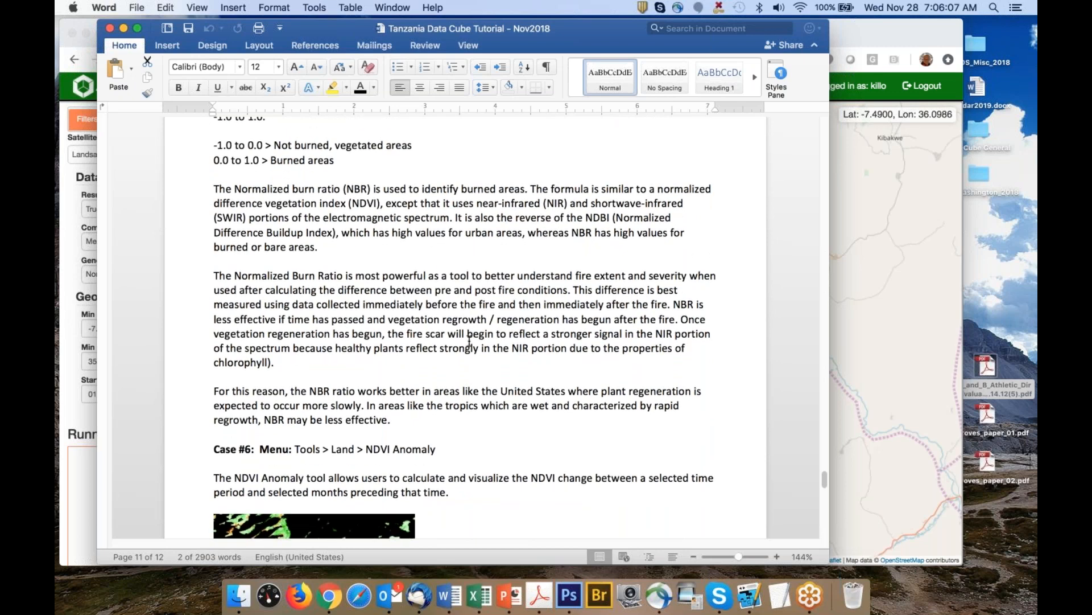
{"action": "scroll", "coordinate": [469, 341], "scroll_direction": "down", "scroll_amount": 9}
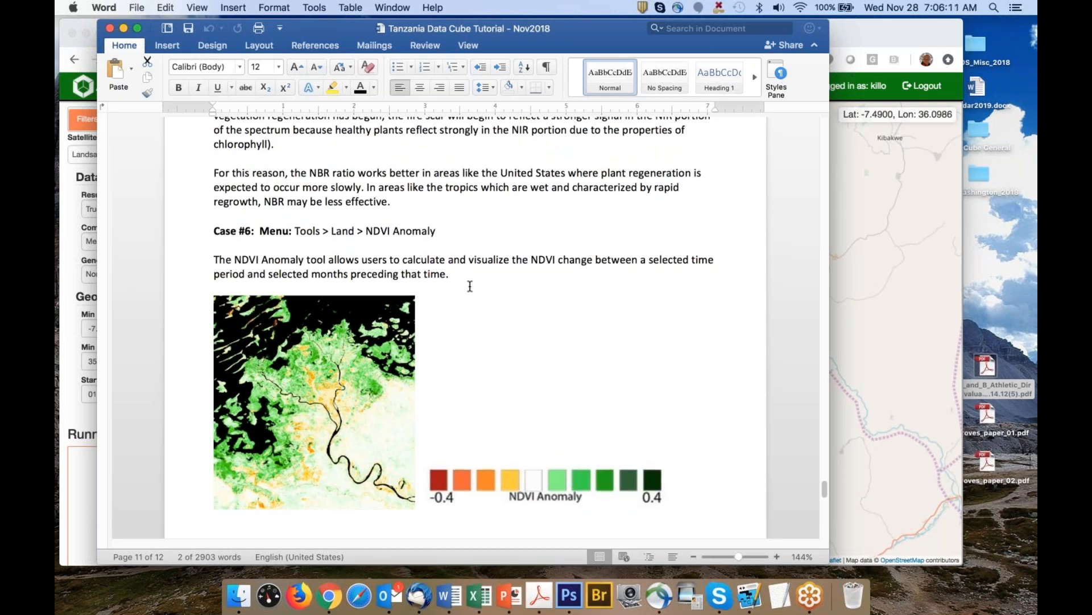
{"action": "scroll", "coordinate": [470, 286], "scroll_direction": "down", "scroll_amount": 15}
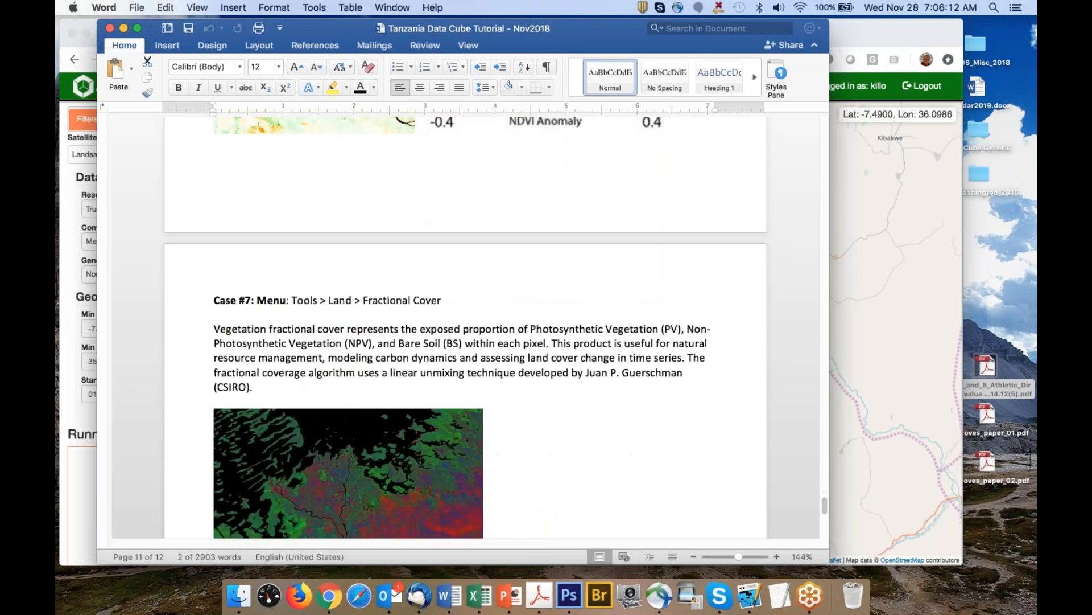
{"action": "scroll", "coordinate": [388, 147], "scroll_direction": "down", "scroll_amount": 5}
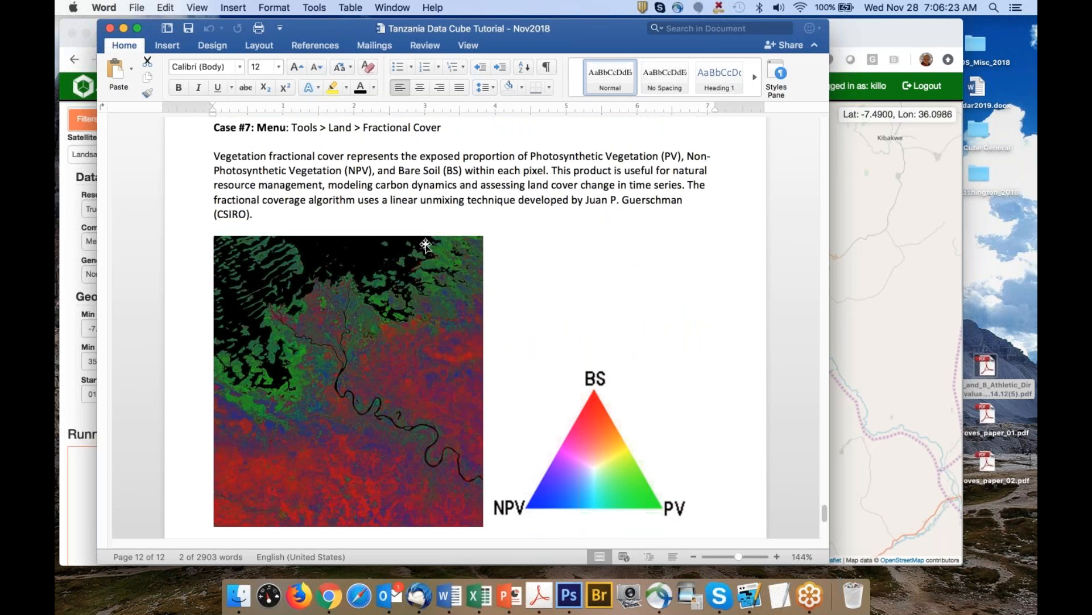
Return to the Case #4 Custom Mosaic section of the manual and switch to the Africa Regional Data Cube page in Chrome
{"action": "scroll", "coordinate": [500, 324], "scroll_direction": "up", "scroll_amount": 10}
{"action": "scroll", "coordinate": [465, 326], "scroll_direction": "up", "scroll_amount": 1}
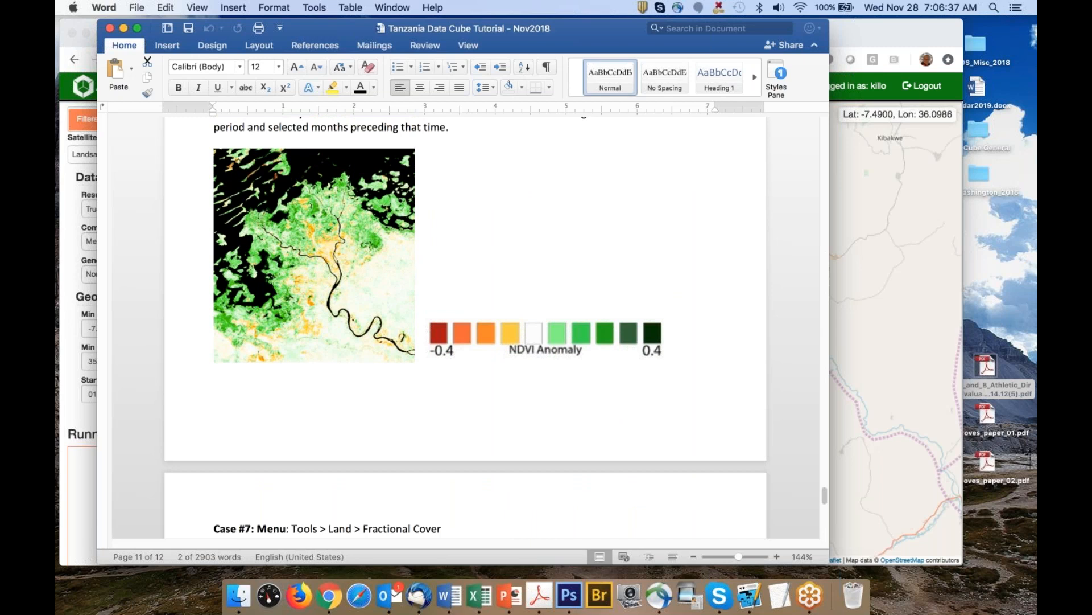
{"action": "scroll", "coordinate": [466, 325], "scroll_direction": "up", "scroll_amount": 10}
{"action": "scroll", "coordinate": [465, 328], "scroll_direction": "up", "scroll_amount": 20}
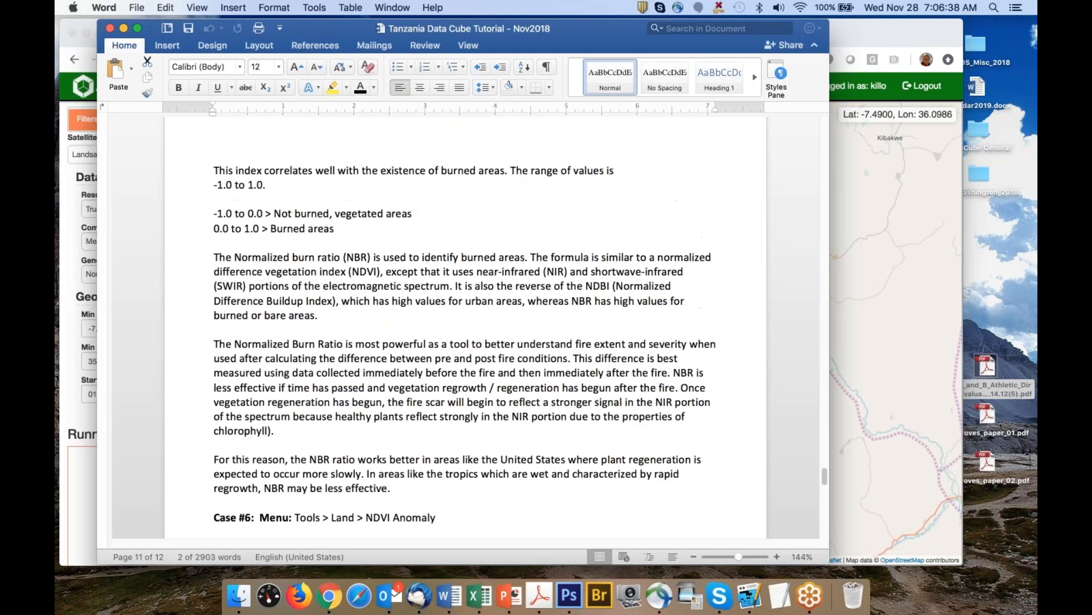
{"action": "scroll", "coordinate": [466, 327], "scroll_direction": "up", "scroll_amount": 20}
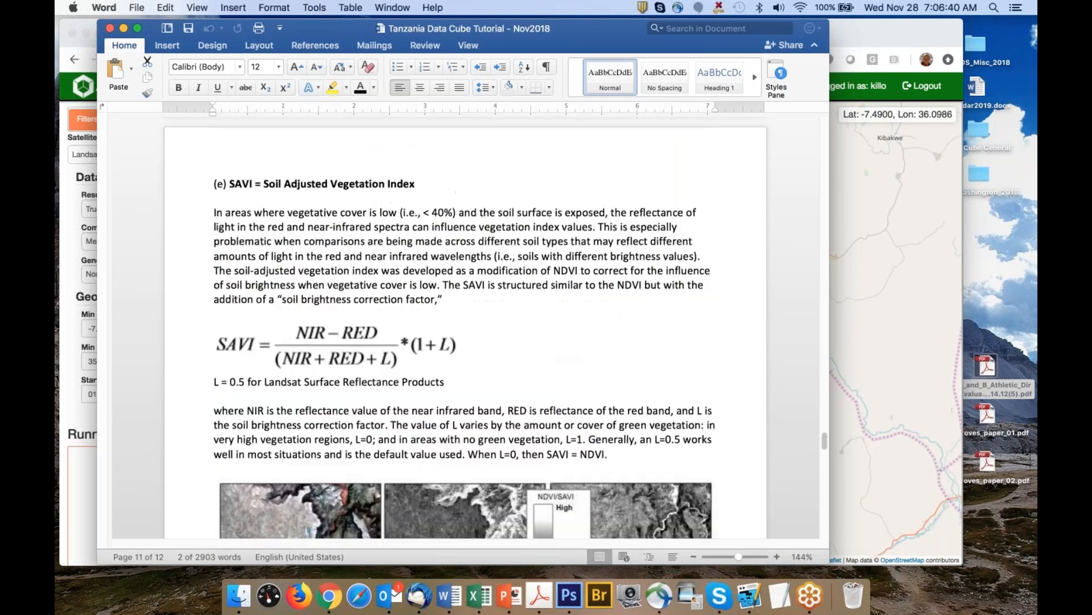
{"action": "scroll", "coordinate": [465, 328], "scroll_direction": "up", "scroll_amount": 20}
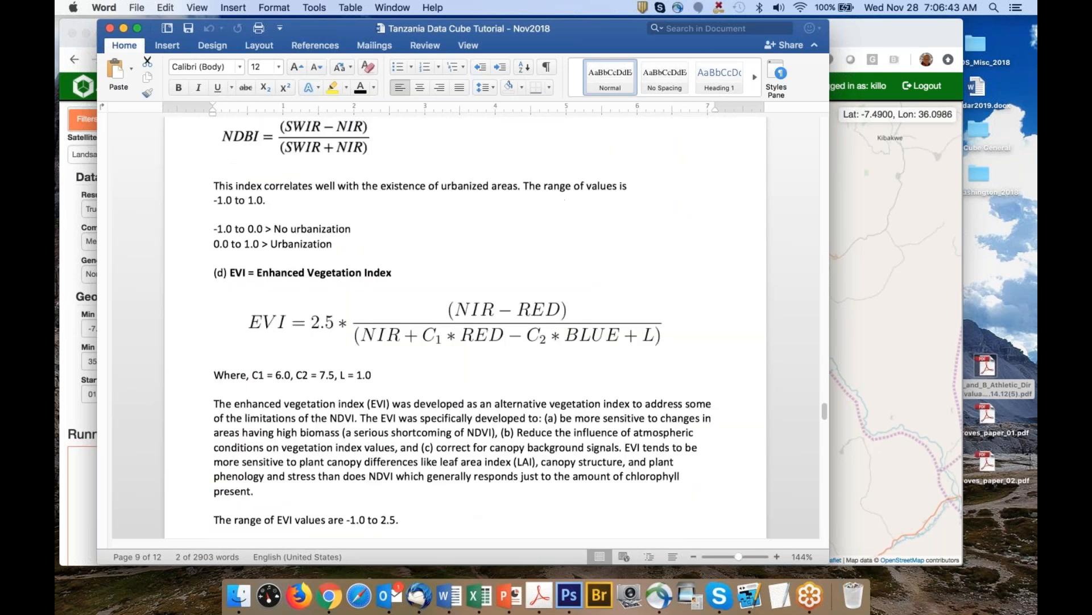
{"action": "scroll", "coordinate": [466, 327], "scroll_direction": "up", "scroll_amount": 4}
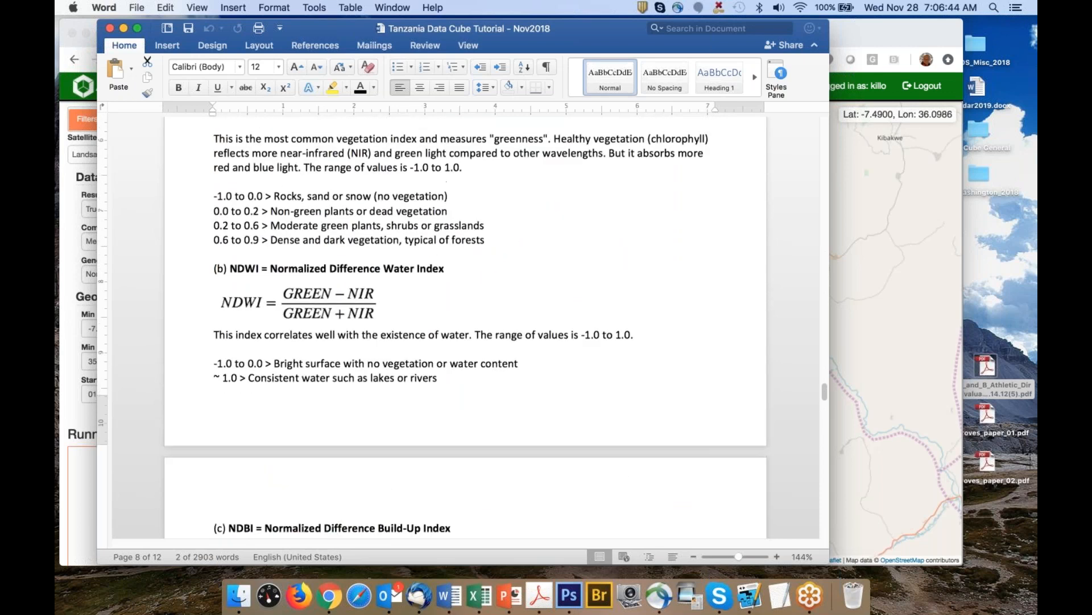
{"action": "scroll", "coordinate": [465, 328], "scroll_direction": "up", "scroll_amount": 4}
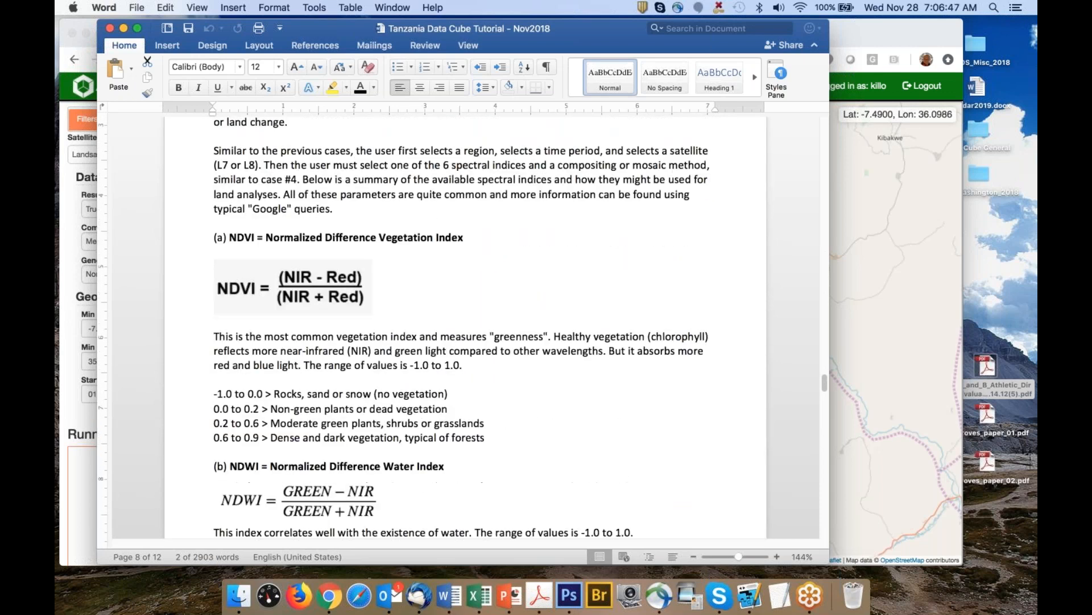
{"action": "scroll", "coordinate": [466, 327], "scroll_direction": "up", "scroll_amount": 20}
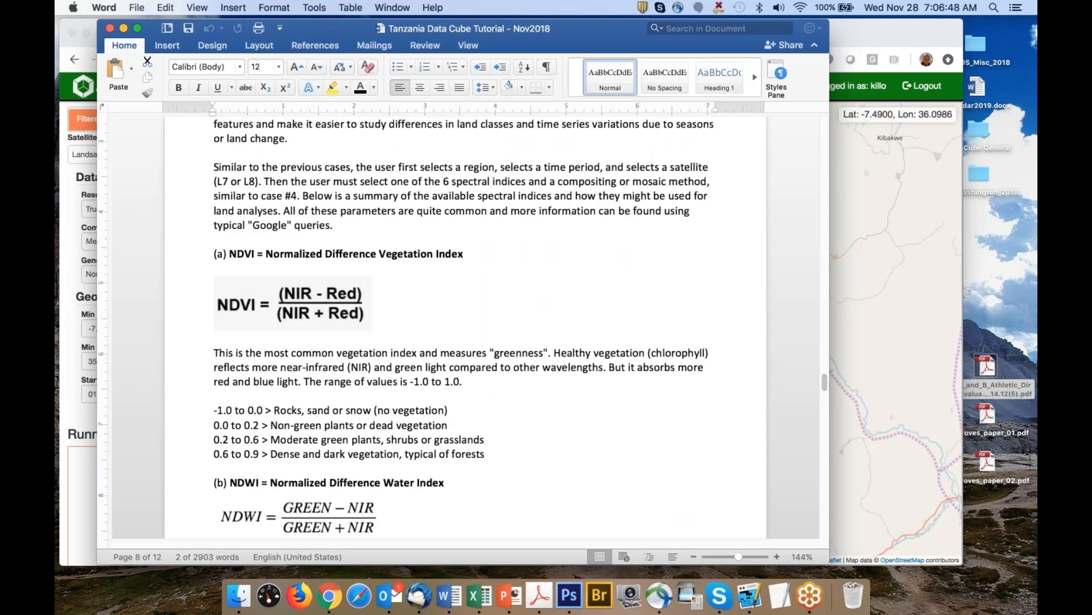
{"action": "scroll", "coordinate": [465, 327], "scroll_direction": "up", "scroll_amount": 20}
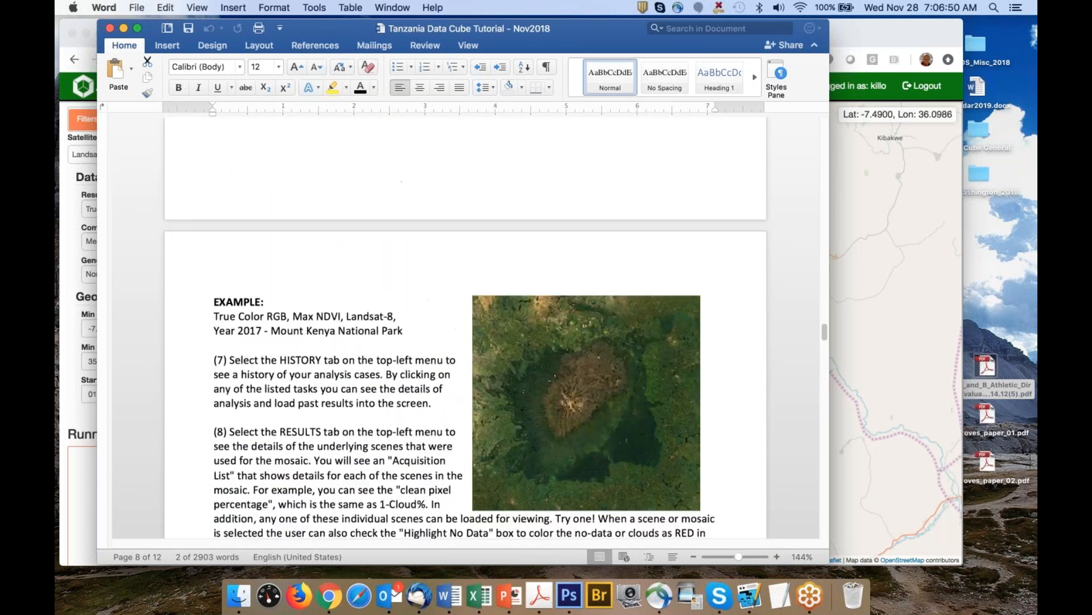
{"action": "scroll", "coordinate": [466, 328], "scroll_direction": "up", "scroll_amount": 20}
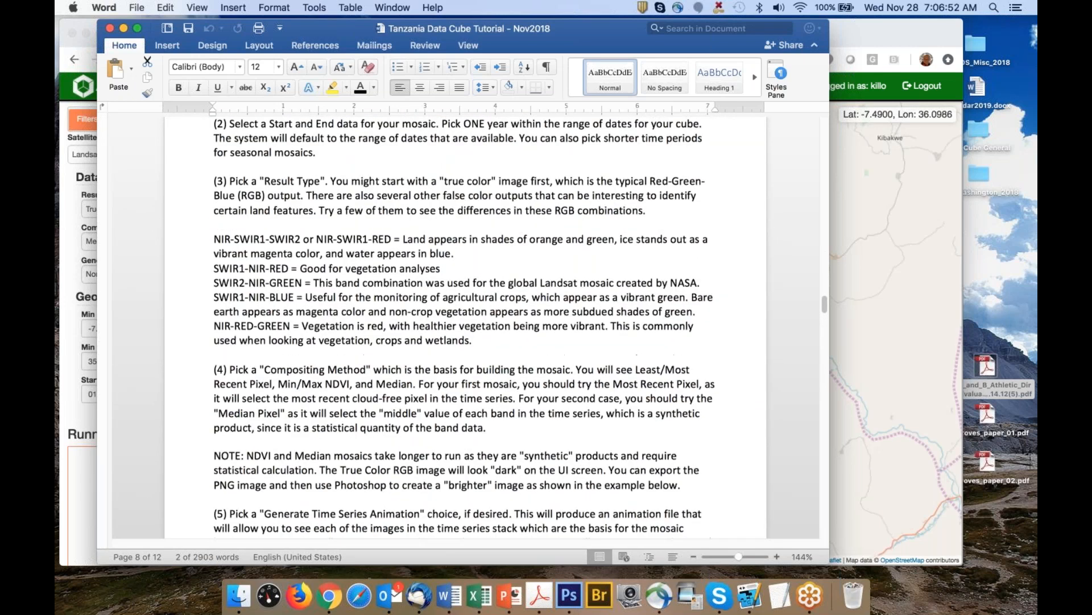
{"action": "scroll", "coordinate": [464, 328], "scroll_direction": "down", "scroll_amount": 5}
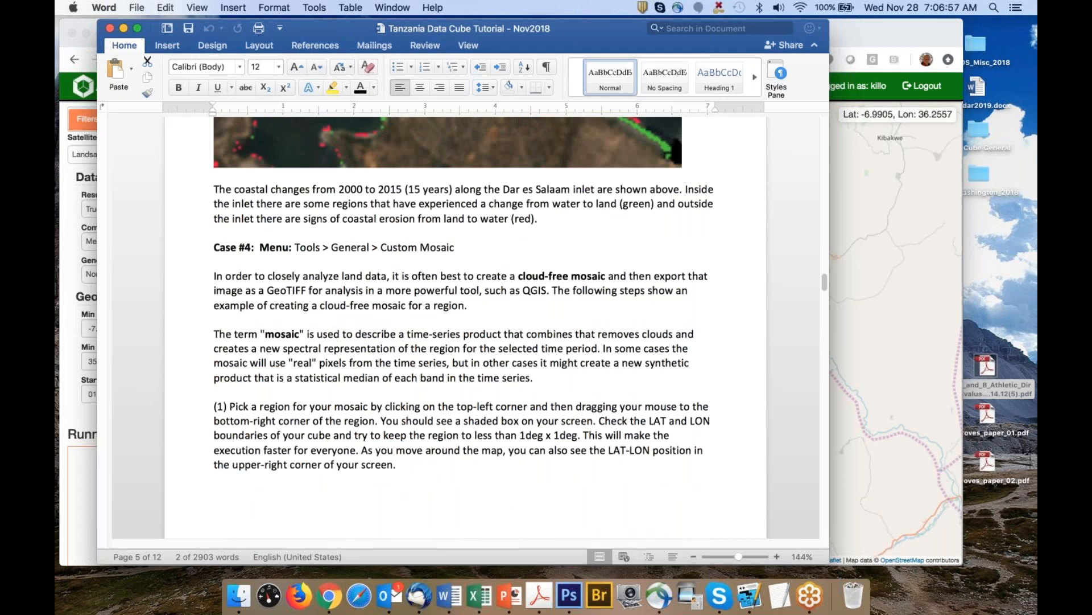
{"action": "left_click", "coordinate": [902, 264]}
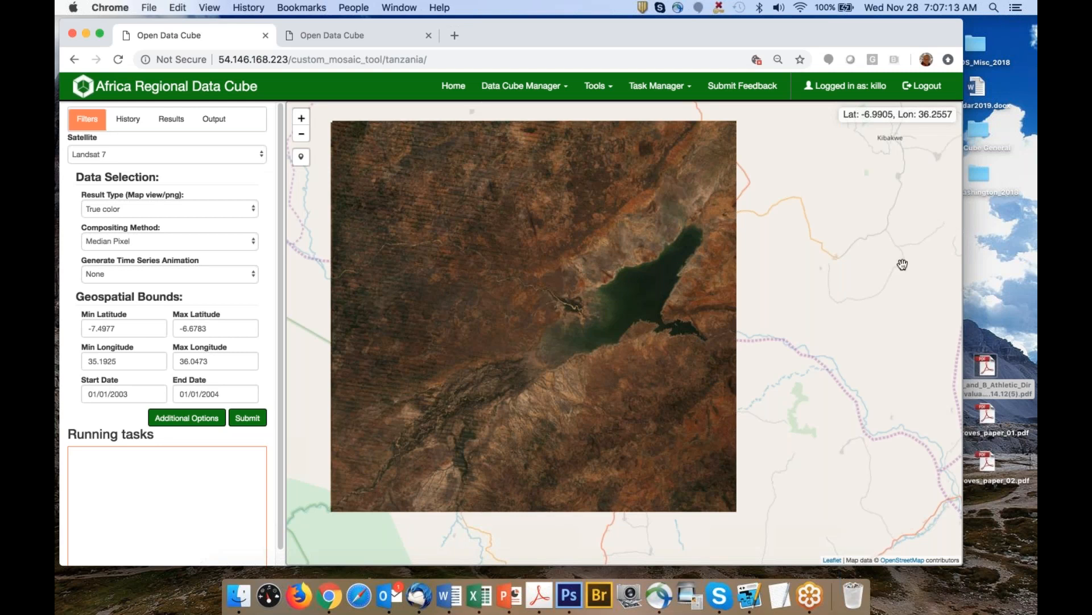
Switch to the second Open Data Cube site and open its Custom Mosaic tool for the Bangladesh region
{"action": "left_click", "coordinate": [371, 38]}
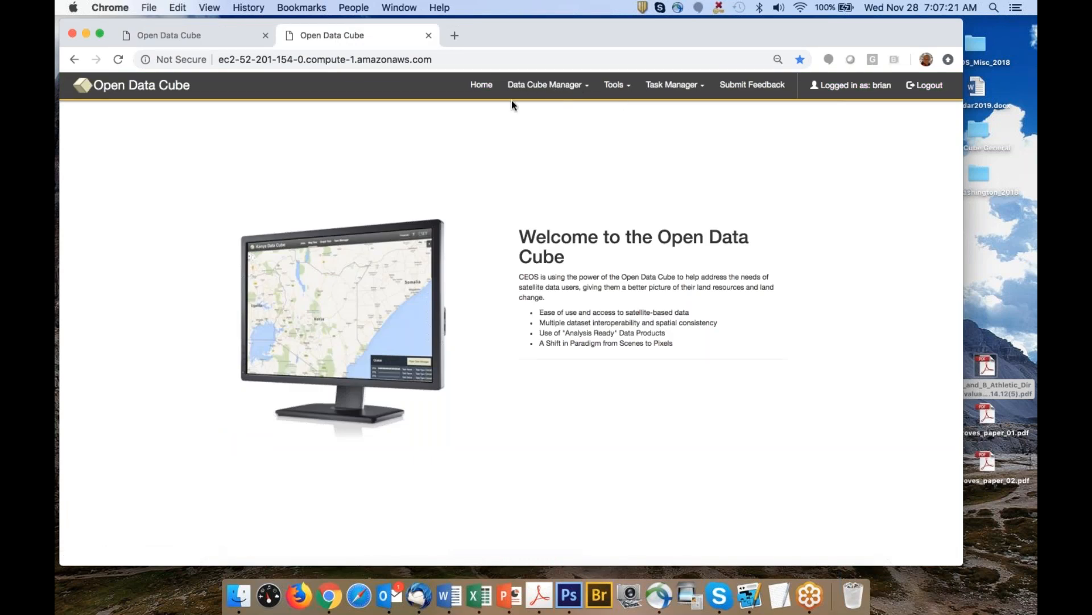
{"action": "left_click", "coordinate": [215, 35]}
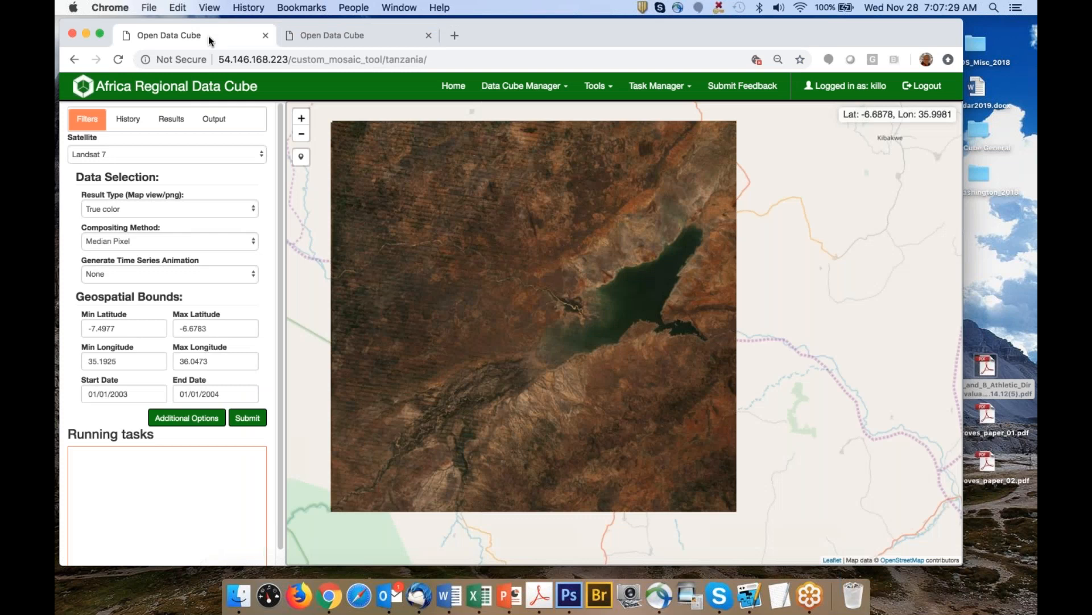
{"action": "left_click", "coordinate": [334, 36]}
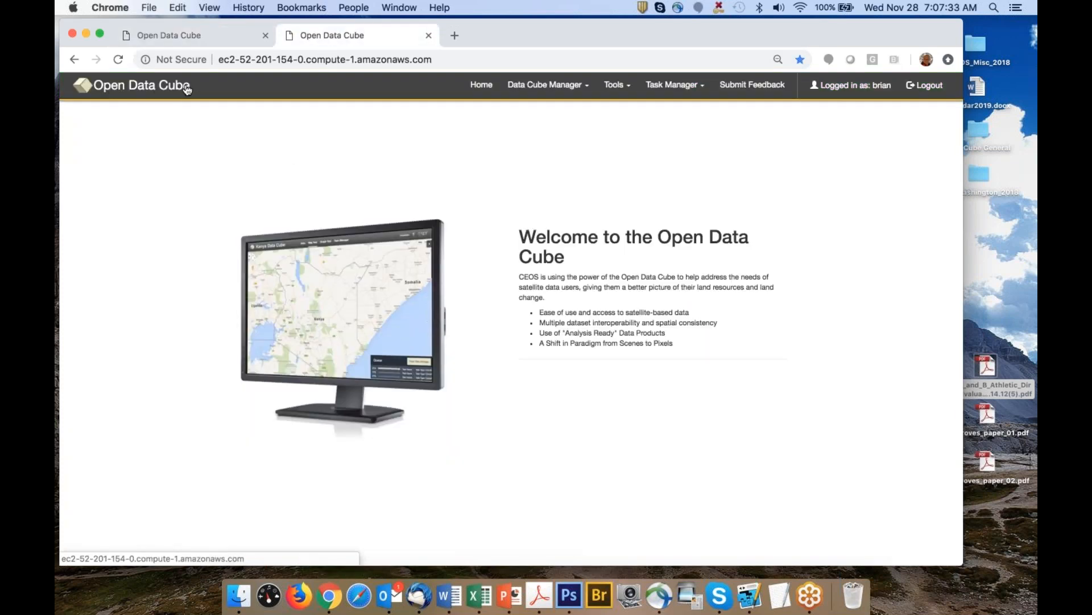
{"action": "left_click", "coordinate": [620, 89]}
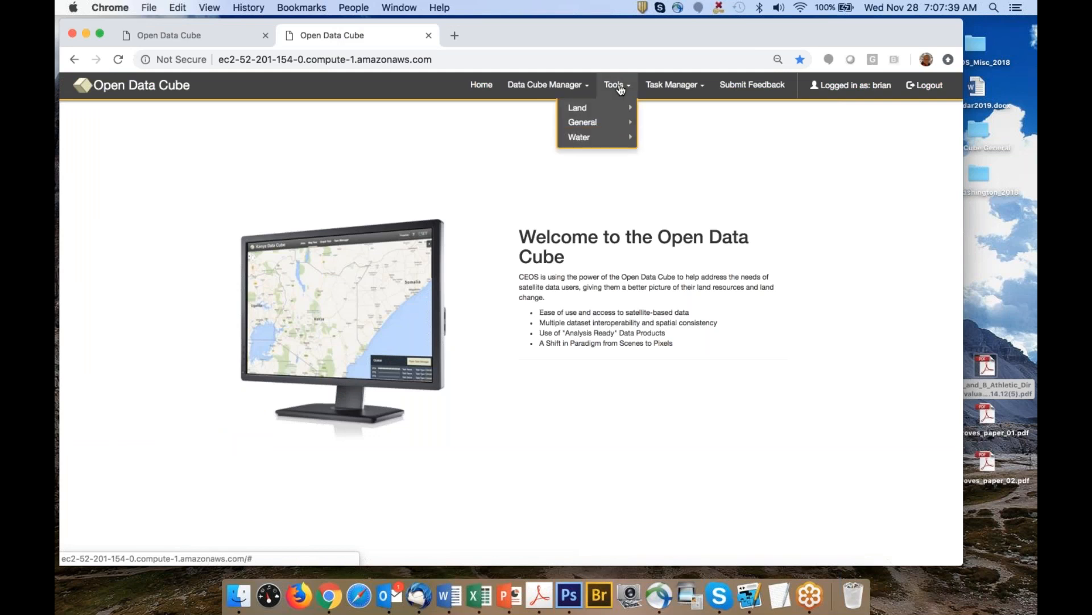
{"action": "mouse_move", "coordinate": [610, 128]}
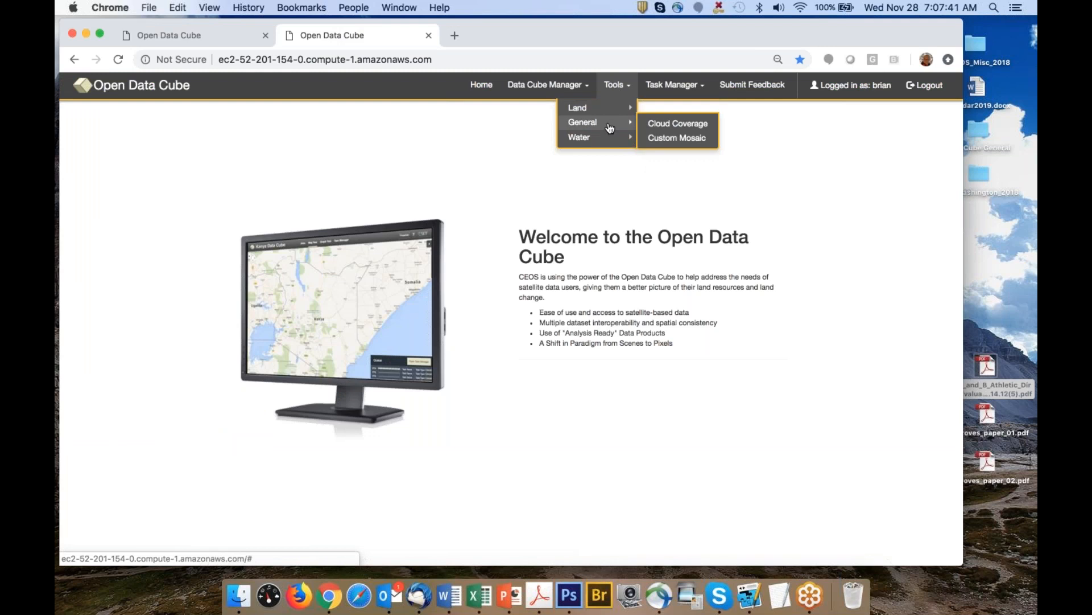
{"action": "left_click", "coordinate": [661, 142]}
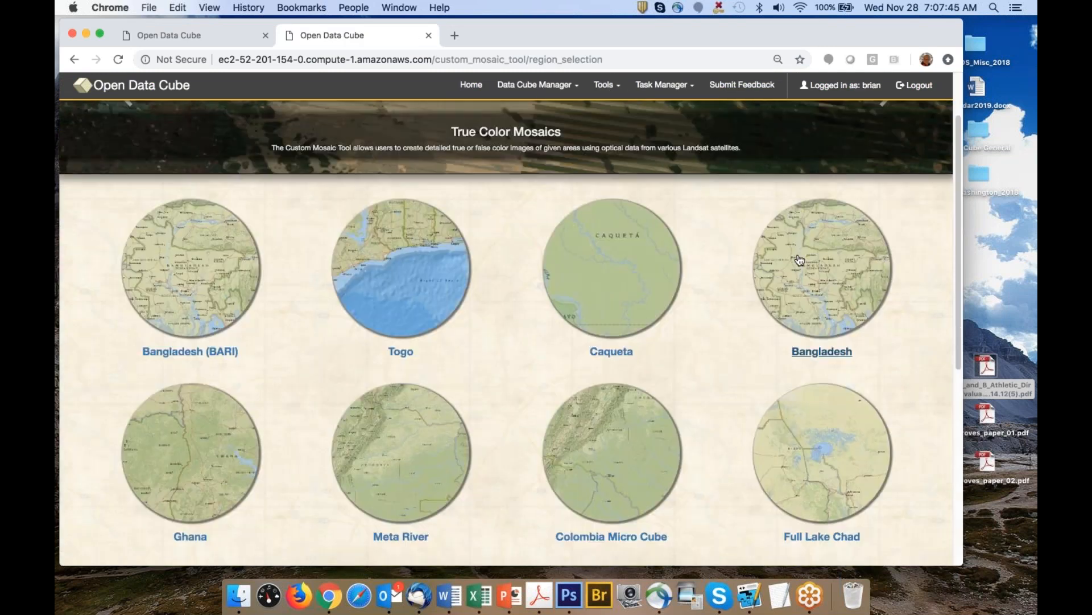
{"action": "left_click", "coordinate": [805, 263]}
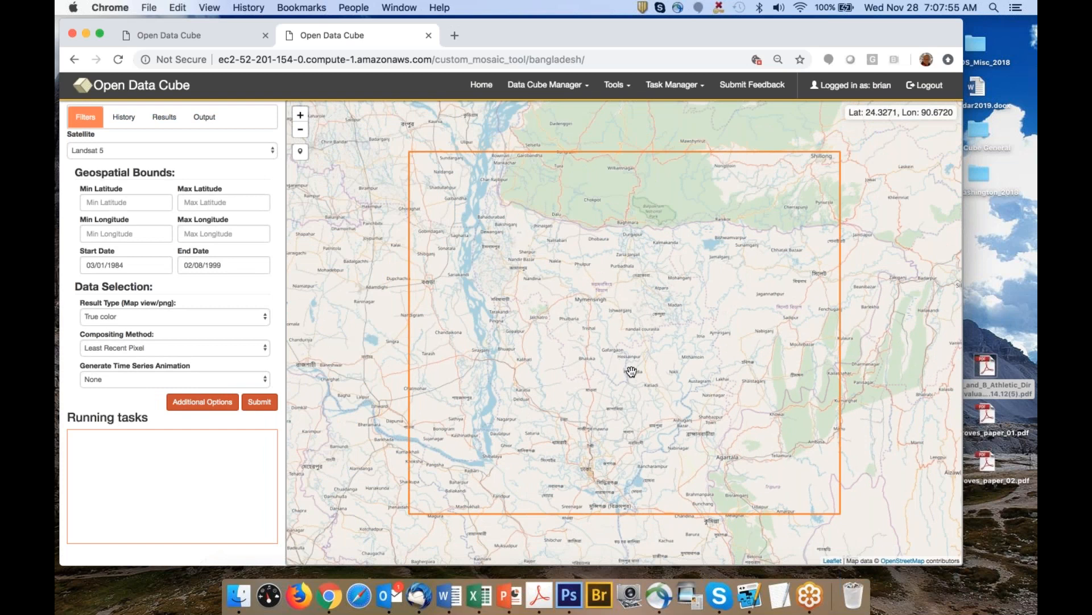
Review the Case #4 Custom Mosaic explanation and region-picking instructions in the Word tutorial, and return to the Bangladesh map in Chrome
{"action": "key", "text": "ctrl+Up"}
{"action": "left_click", "coordinate": [423, 237]}
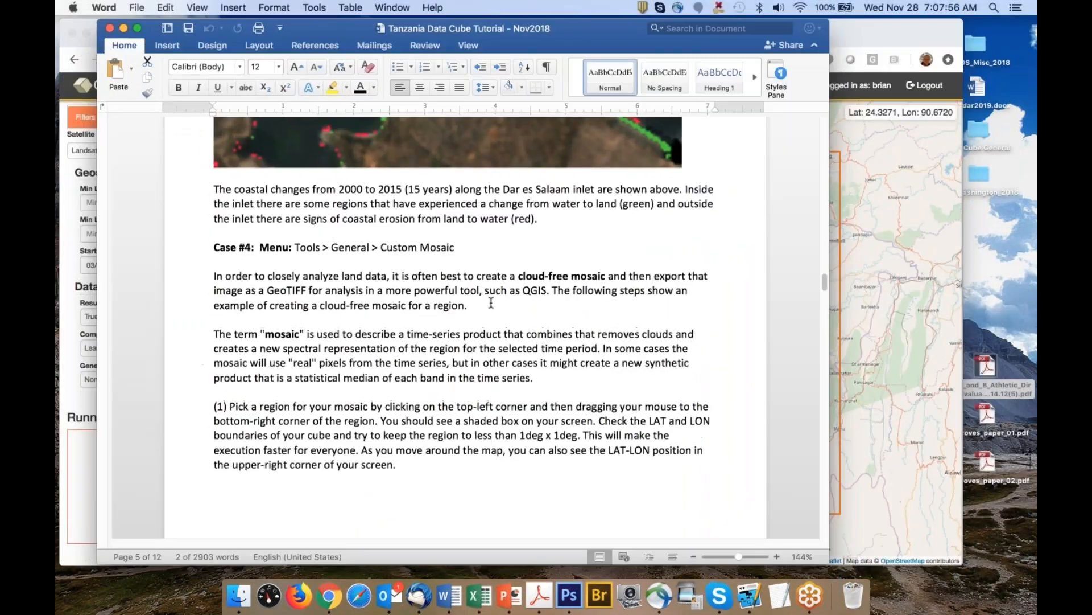
{"action": "scroll", "coordinate": [493, 304], "scroll_direction": "down", "scroll_amount": 3}
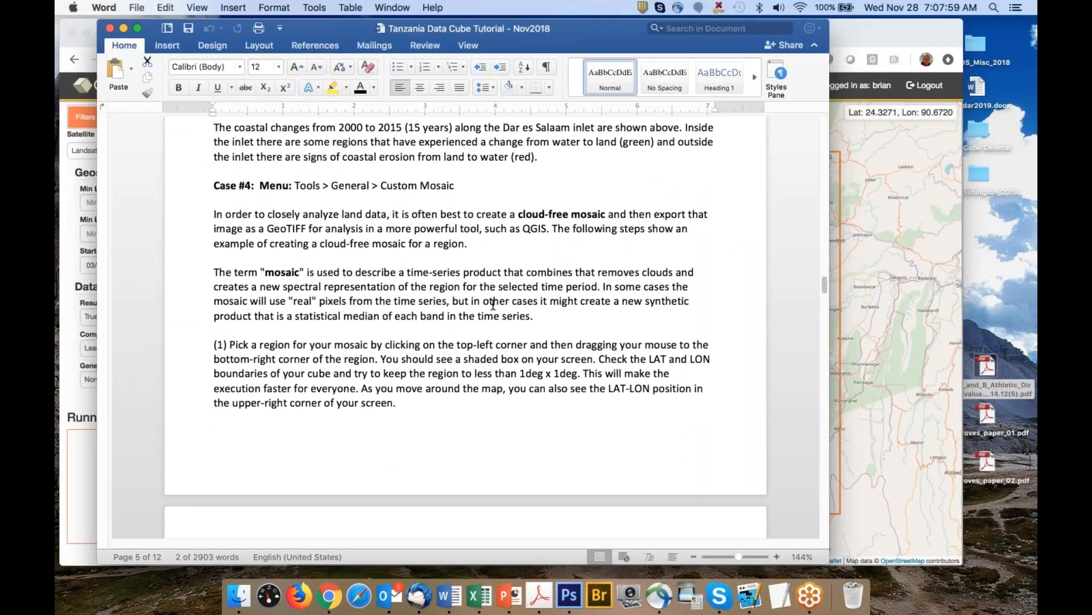
{"action": "scroll", "coordinate": [540, 233], "scroll_direction": "down", "scroll_amount": 2}
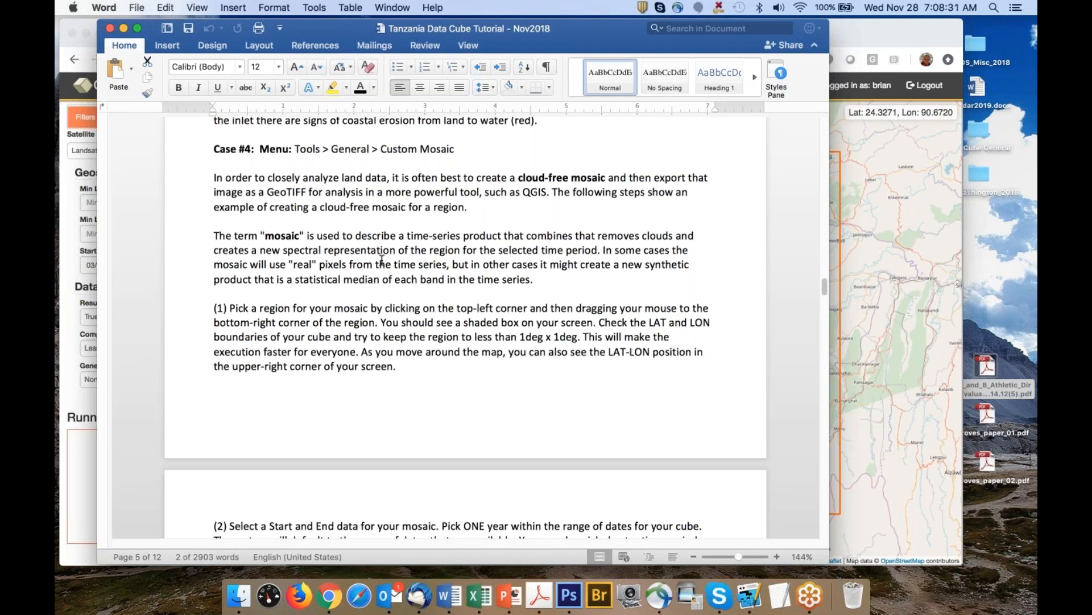
{"action": "left_click", "coordinate": [883, 290]}
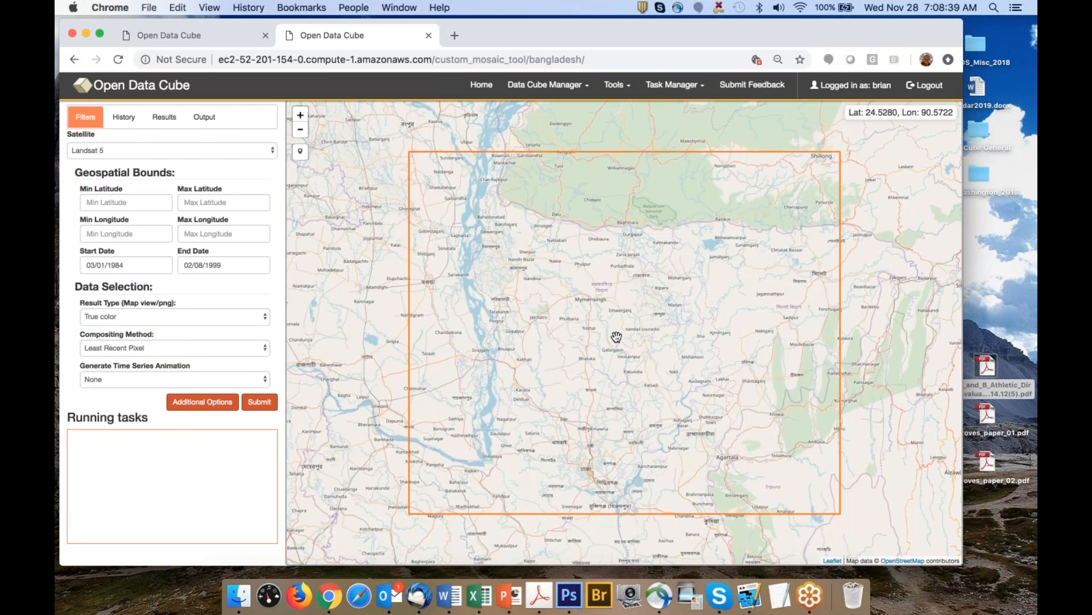
Select Landsat 7 as the satellite, keep the True color result type, and set the compositing method to Most Recent Pixel
{"action": "left_click_drag", "start_coordinate": [648, 328], "coordinate": [603, 323]}
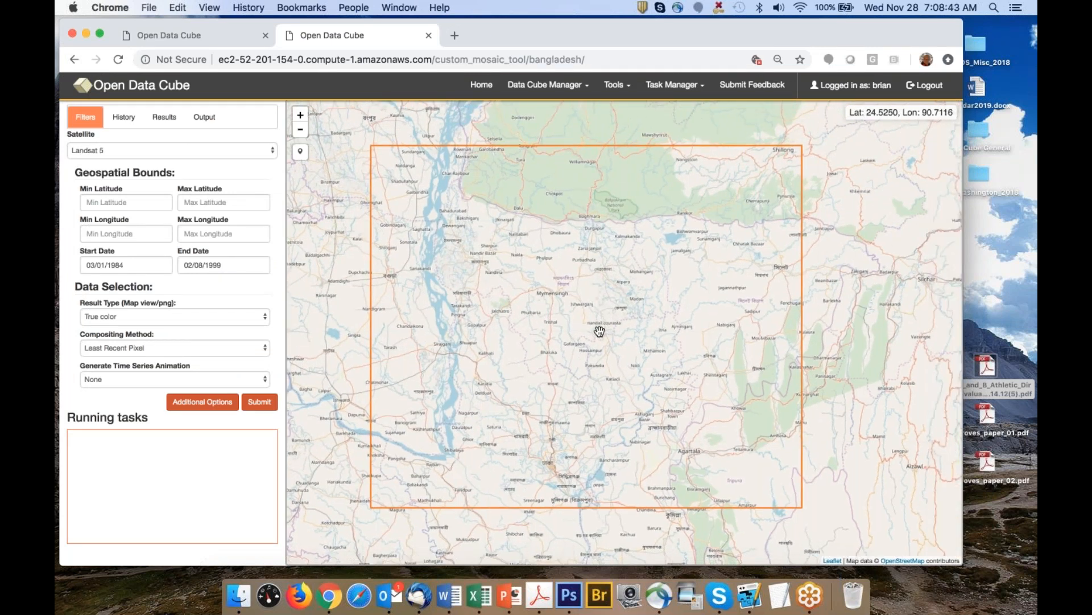
{"action": "scroll", "coordinate": [601, 331], "scroll_direction": "up", "scroll_amount": 2}
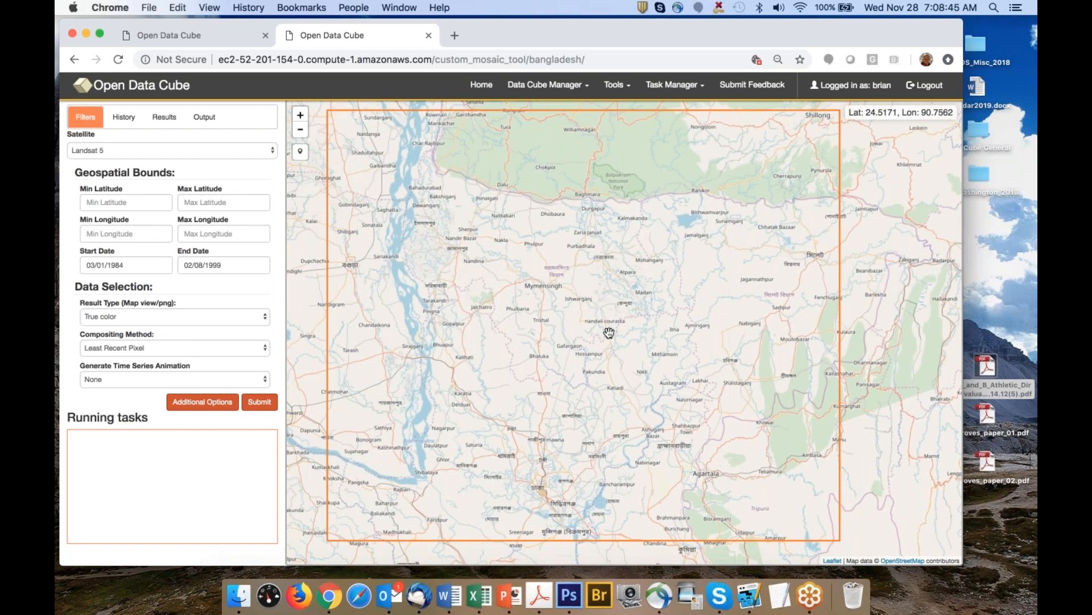
{"action": "scroll", "coordinate": [609, 333], "scroll_direction": "up", "scroll_amount": 1}
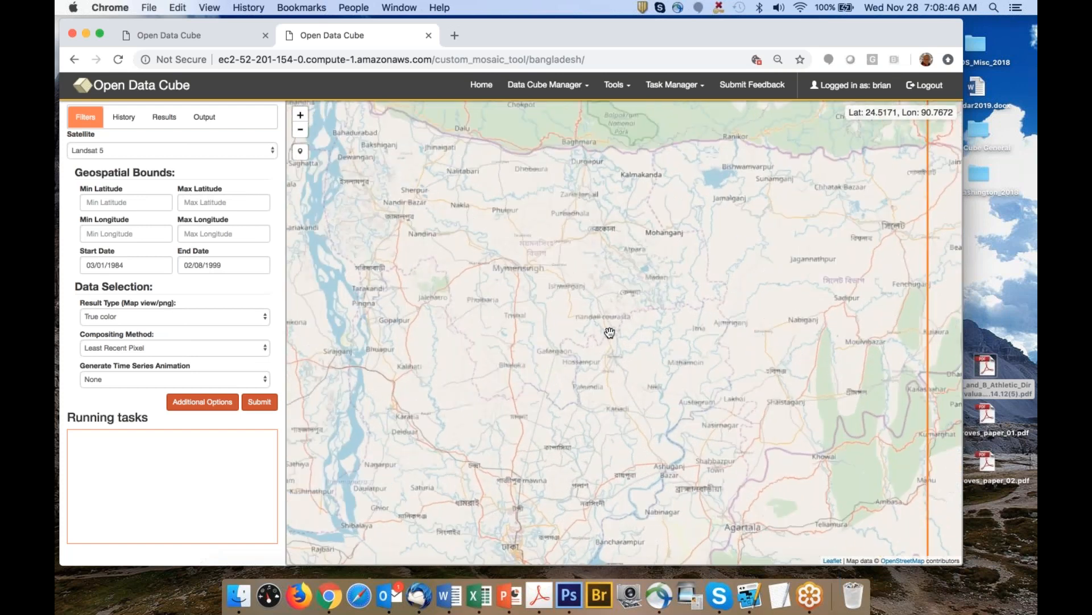
{"action": "left_click", "coordinate": [192, 152]}
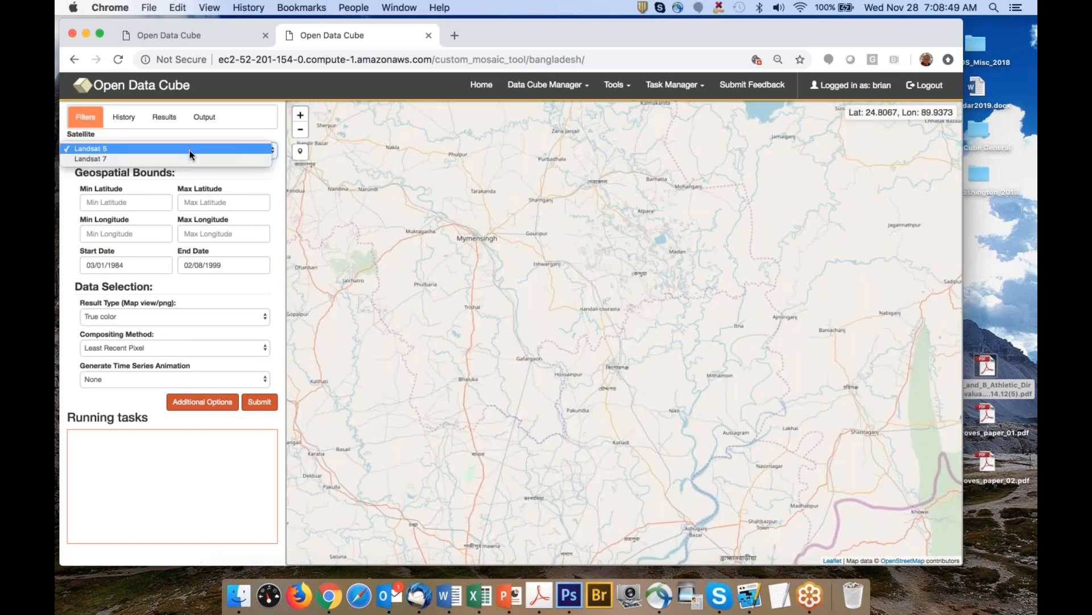
{"action": "left_click", "coordinate": [189, 155]}
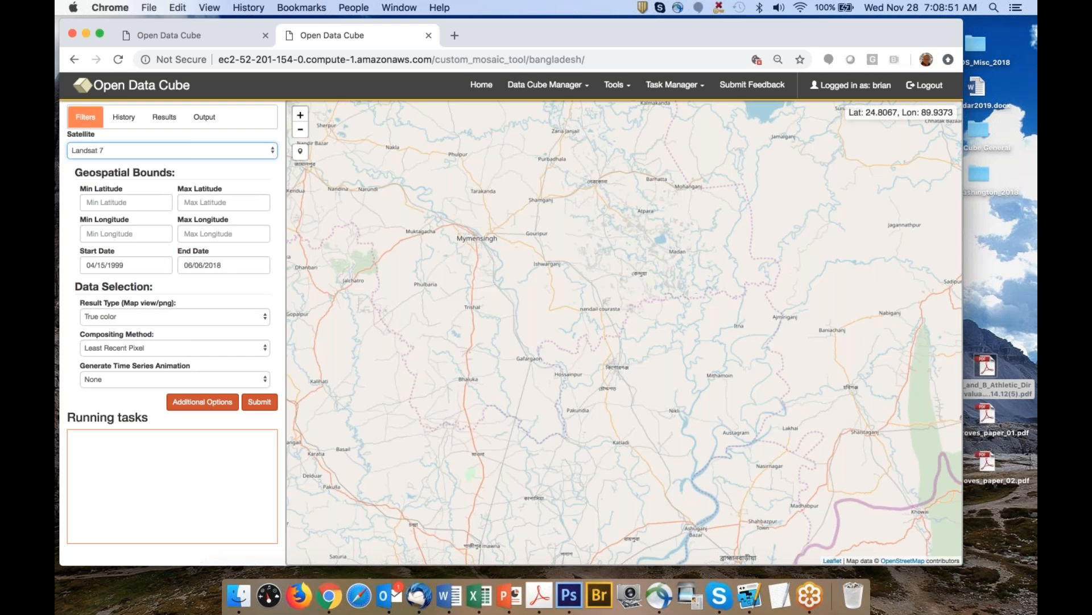
{"action": "left_click", "coordinate": [145, 316]}
{"action": "left_click", "coordinate": [146, 315]}
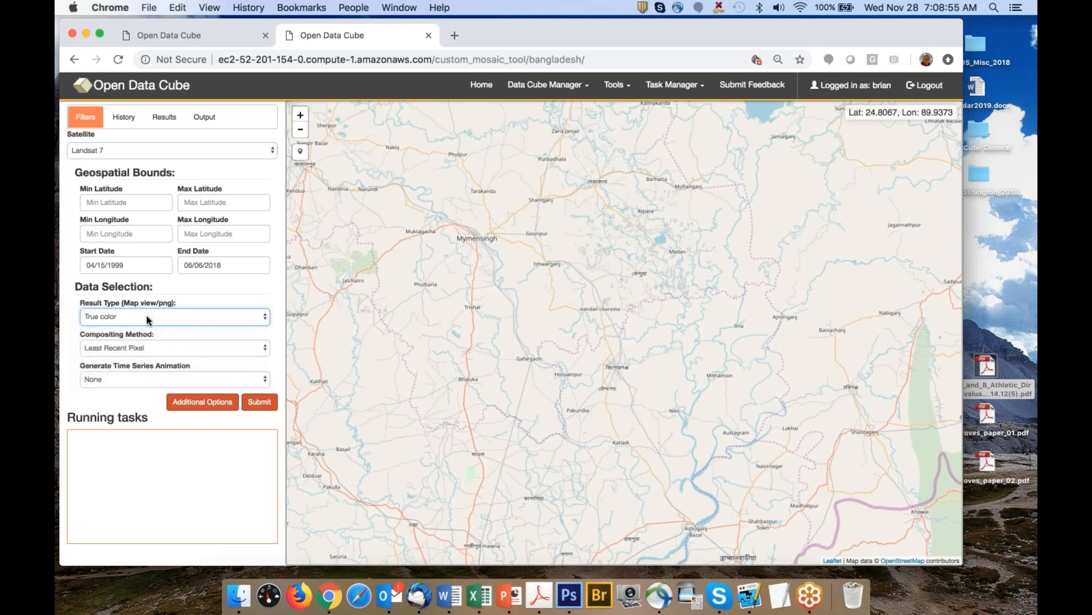
{"action": "left_click", "coordinate": [146, 348]}
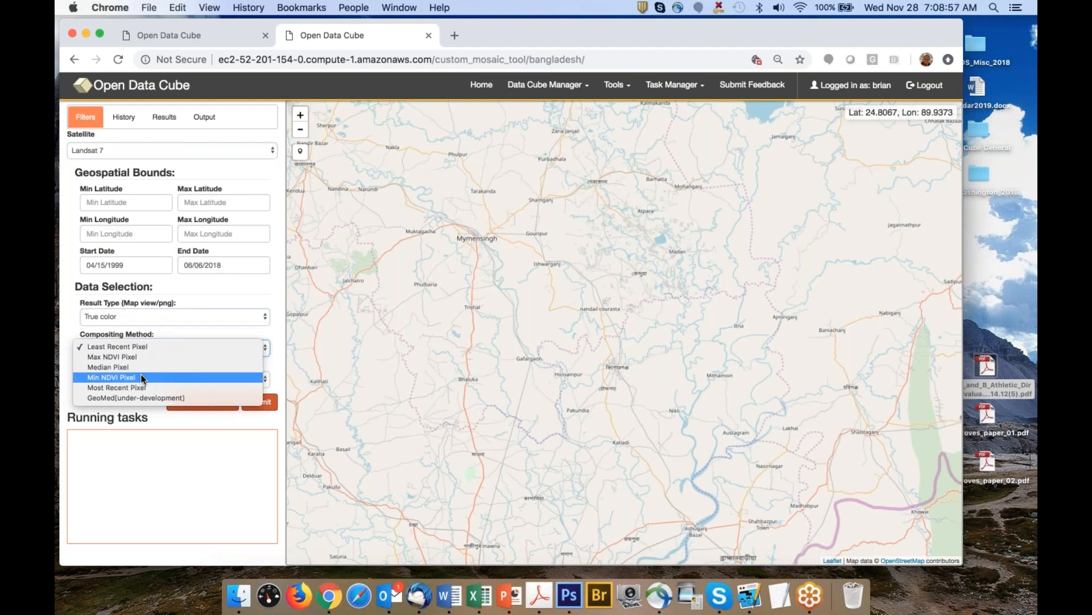
{"action": "left_click", "coordinate": [144, 390]}
Draw a region spanning about 24.38 to 24.59 latitude and 90.47 to 90.69 longitude, with dates from 01/01/2010 to 01/01/2011
{"action": "mouse_move", "coordinate": [499, 303]}
{"action": "left_mouse_down"}
{"action": "mouse_move", "coordinate": [524, 350]}
{"action": "mouse_move", "coordinate": [583, 388]}
{"action": "left_mouse_up"}
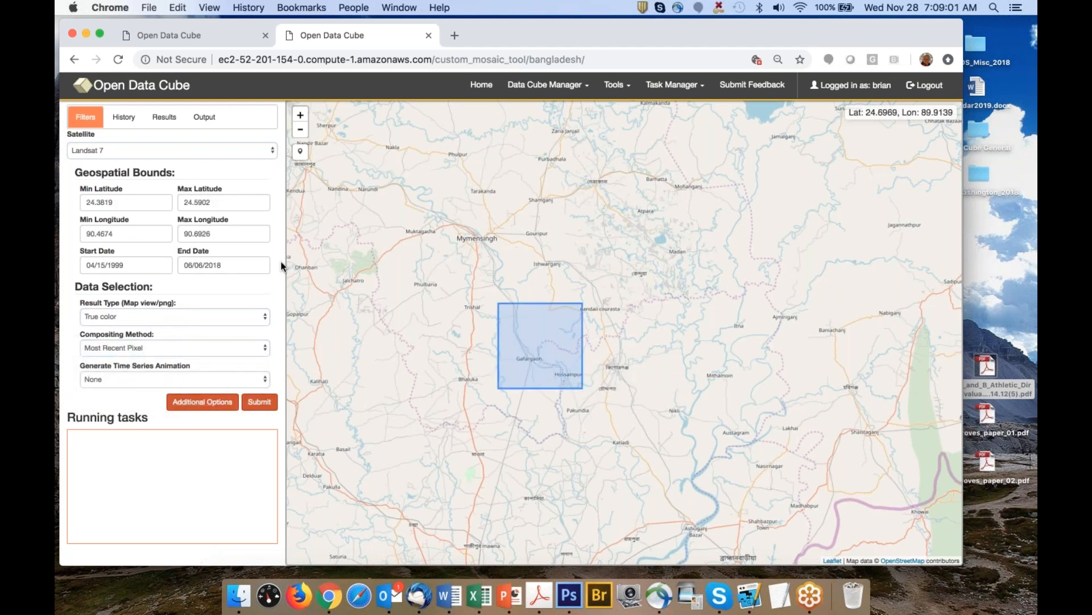
{"action": "left_click", "coordinate": [122, 263]}
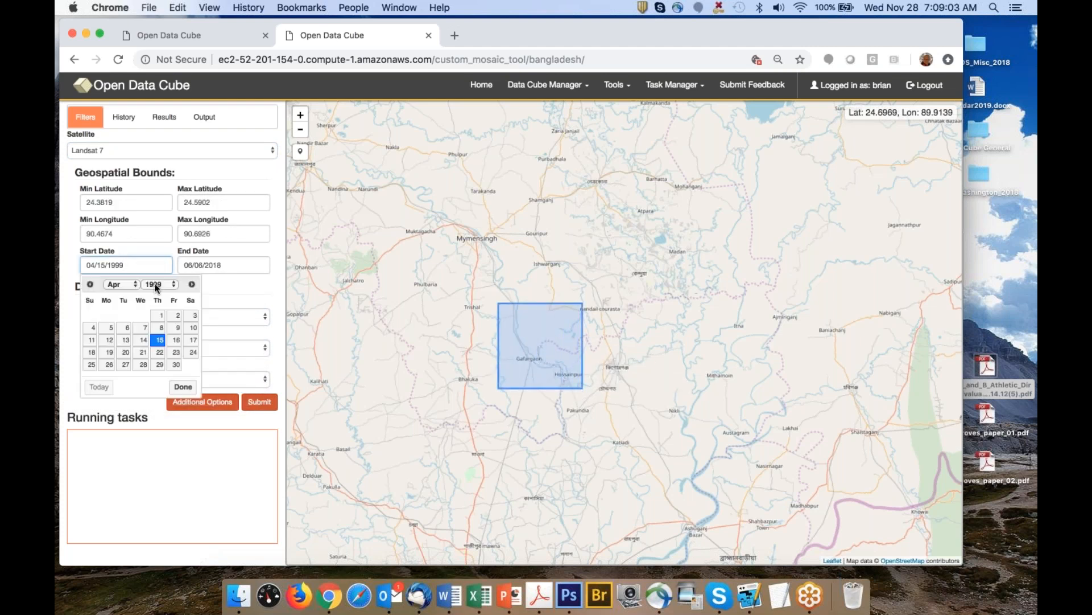
{"action": "left_click", "coordinate": [156, 285]}
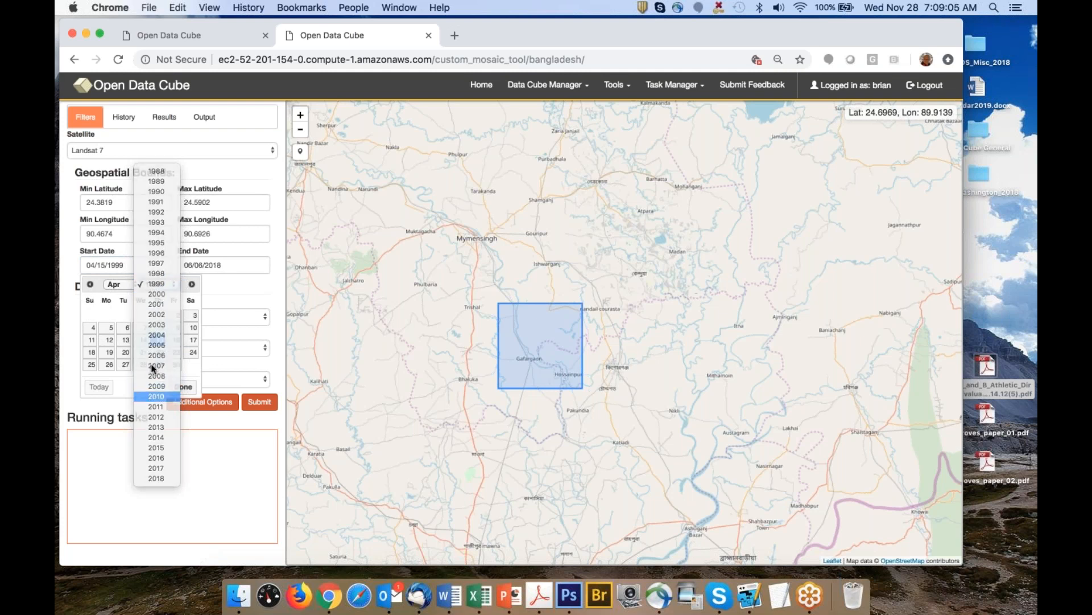
{"action": "left_click", "coordinate": [157, 396]}
{"action": "left_click", "coordinate": [121, 285]}
{"action": "left_click", "coordinate": [116, 255]}
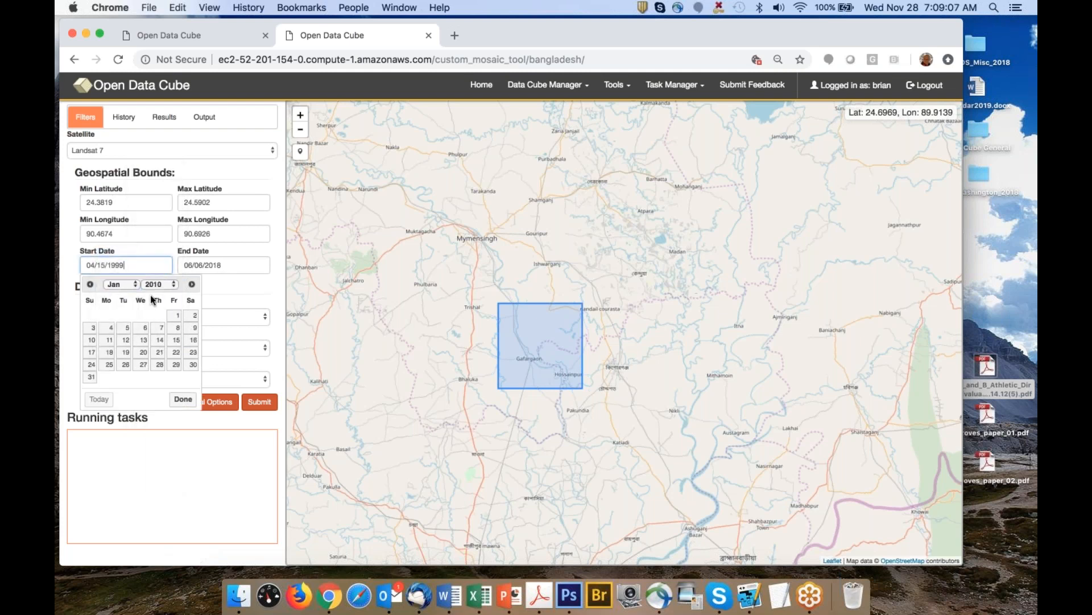
{"action": "left_click", "coordinate": [176, 317]}
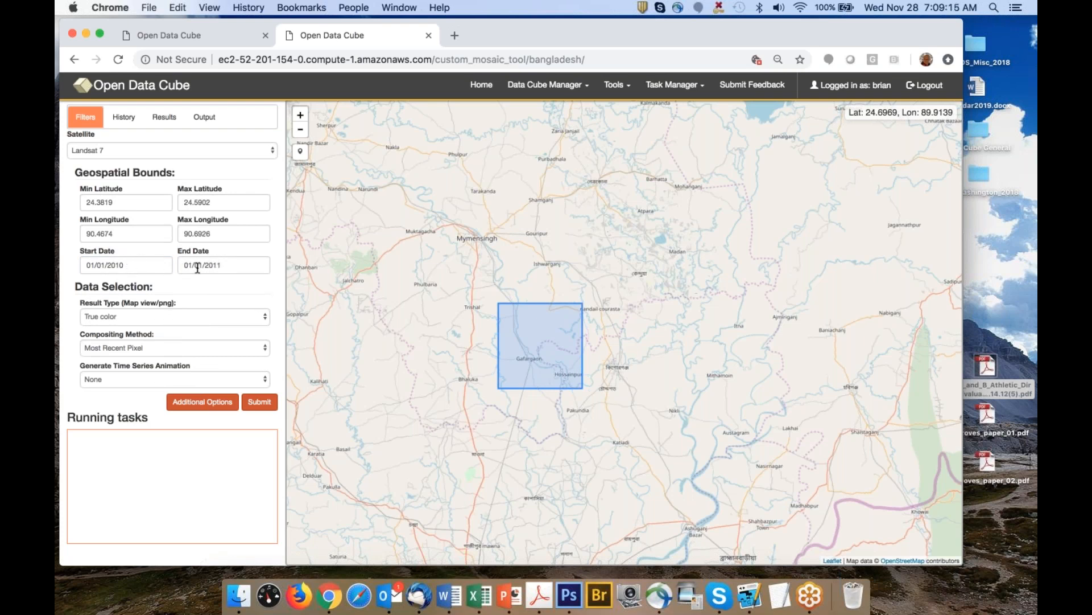
Submit the custom mosaic query for the Bangladesh region and inspect the resulting mosaic up close
{"action": "left_click", "coordinate": [260, 404]}
{"action": "scroll", "coordinate": [564, 354], "scroll_direction": "up", "scroll_amount": 2}
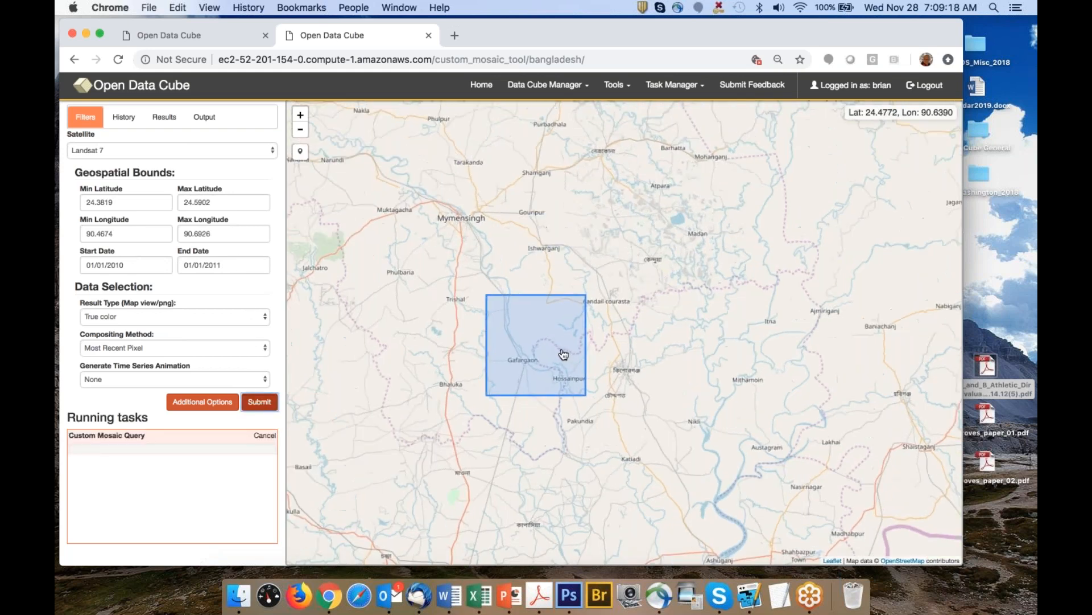
{"action": "scroll", "coordinate": [564, 353], "scroll_direction": "up", "scroll_amount": 1}
{"action": "left_click_drag", "start_coordinate": [562, 354], "coordinate": [532, 299]}
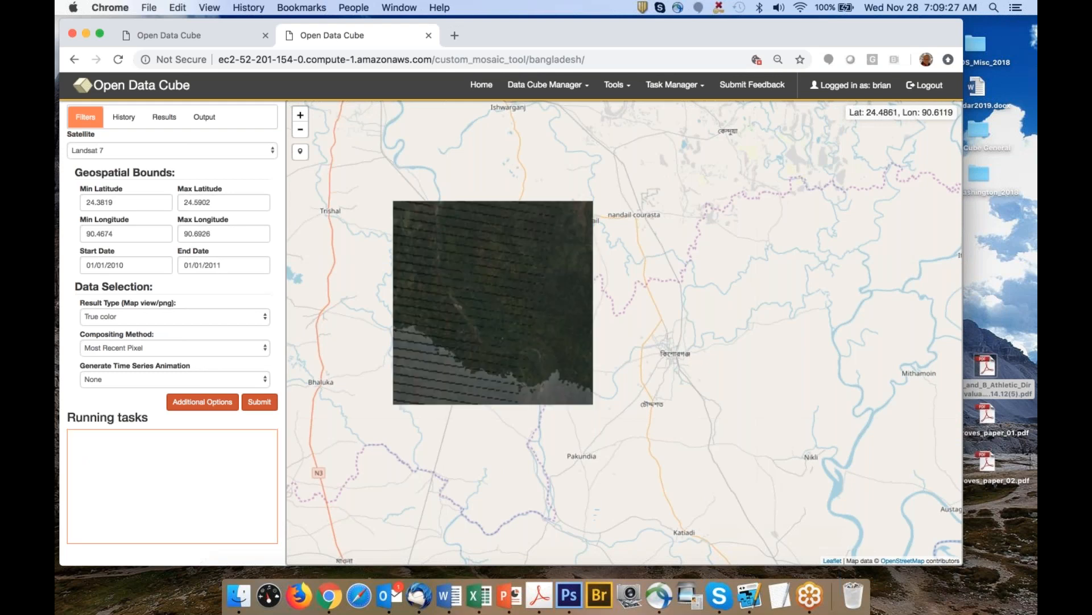
{"action": "scroll", "coordinate": [521, 303], "scroll_direction": "up", "scroll_amount": 1}
{"action": "scroll", "coordinate": [522, 302], "scroll_direction": "down", "scroll_amount": 1}
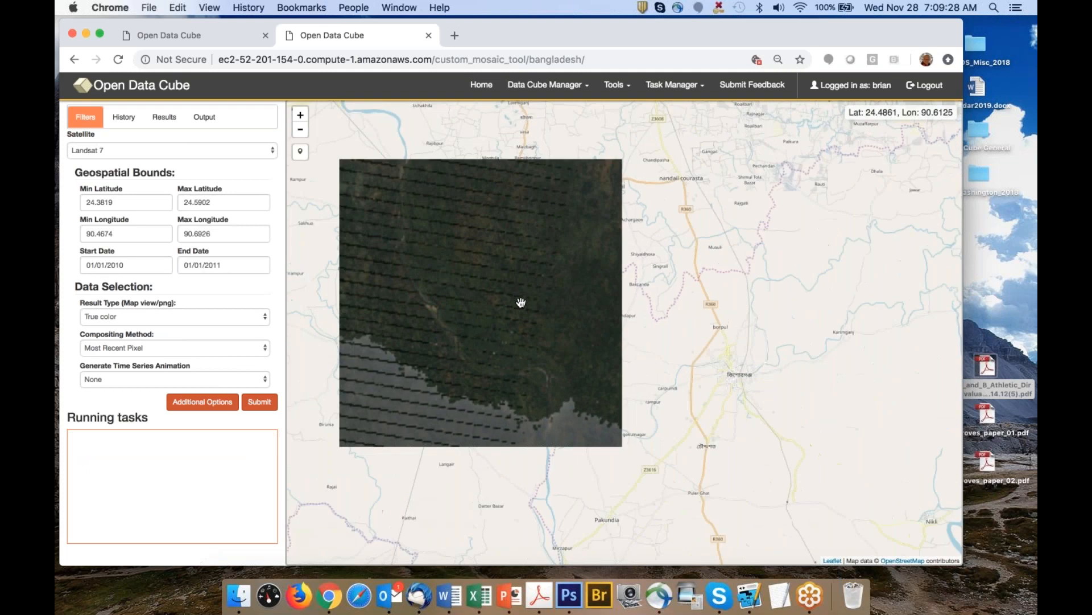
Return to the Africa Regional Data Cube page and examine the Tanzania median-pixel mosaic, its reservoir and its surroundings
{"action": "left_click", "coordinate": [194, 35]}
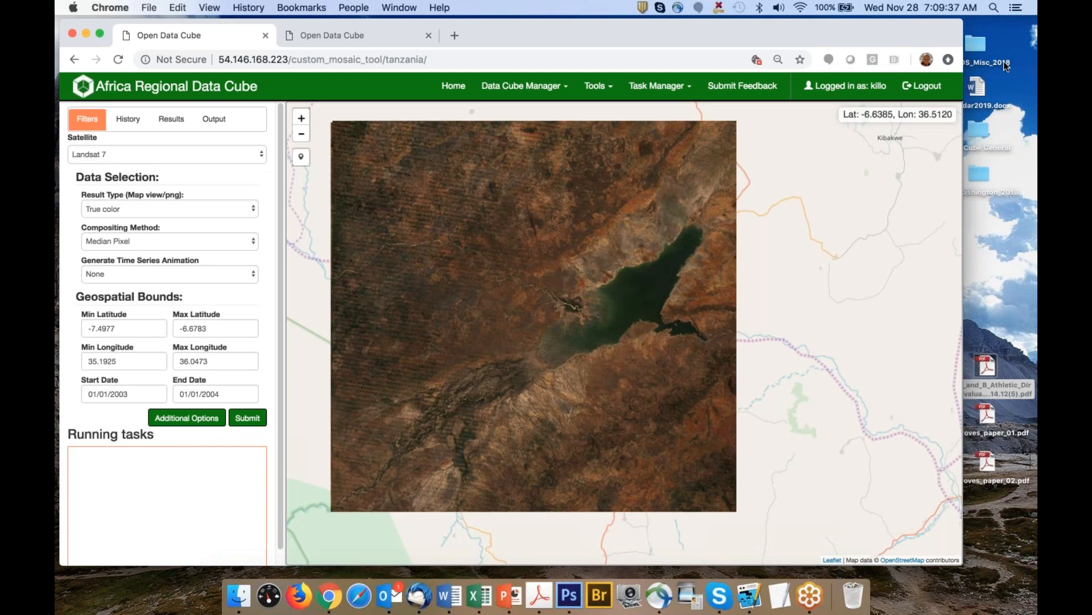
{"action": "left_click", "coordinate": [1026, 45]}
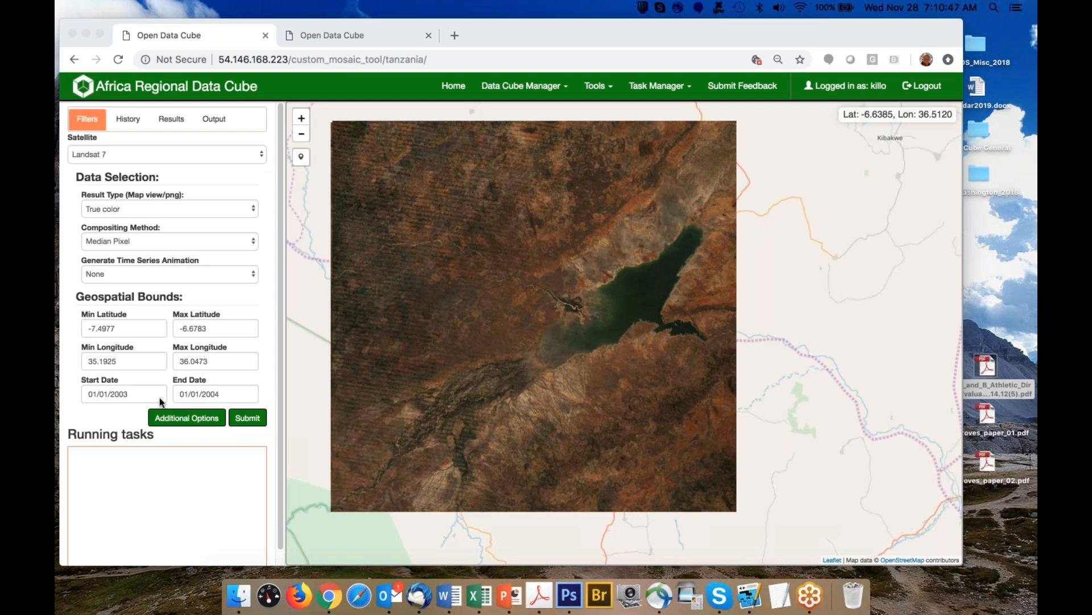
{"action": "scroll", "coordinate": [507, 327], "scroll_direction": "down", "scroll_amount": 5}
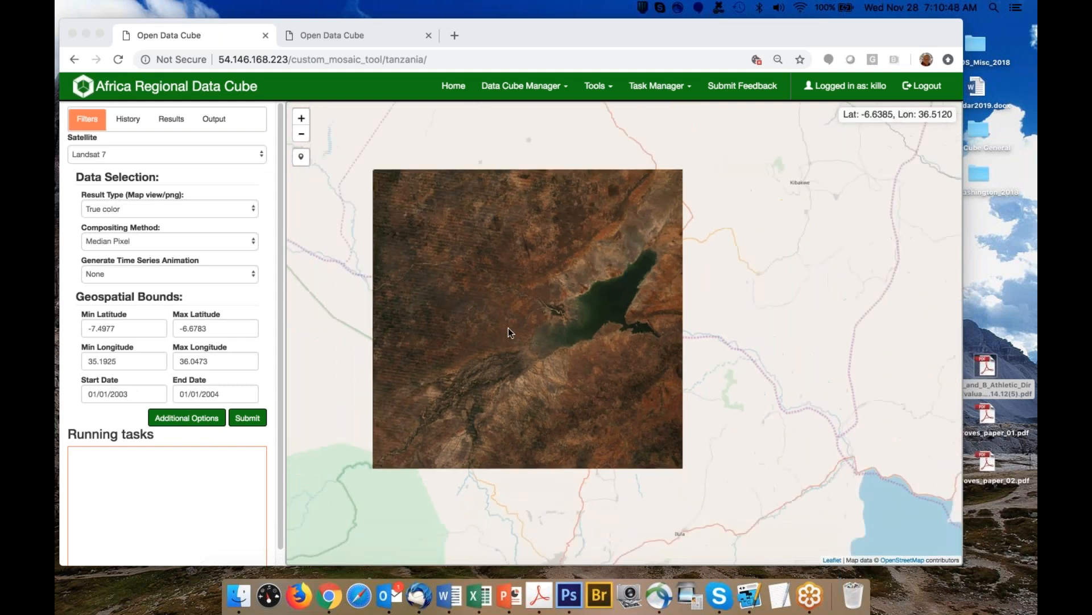
{"action": "scroll", "coordinate": [508, 327], "scroll_direction": "down", "scroll_amount": 2}
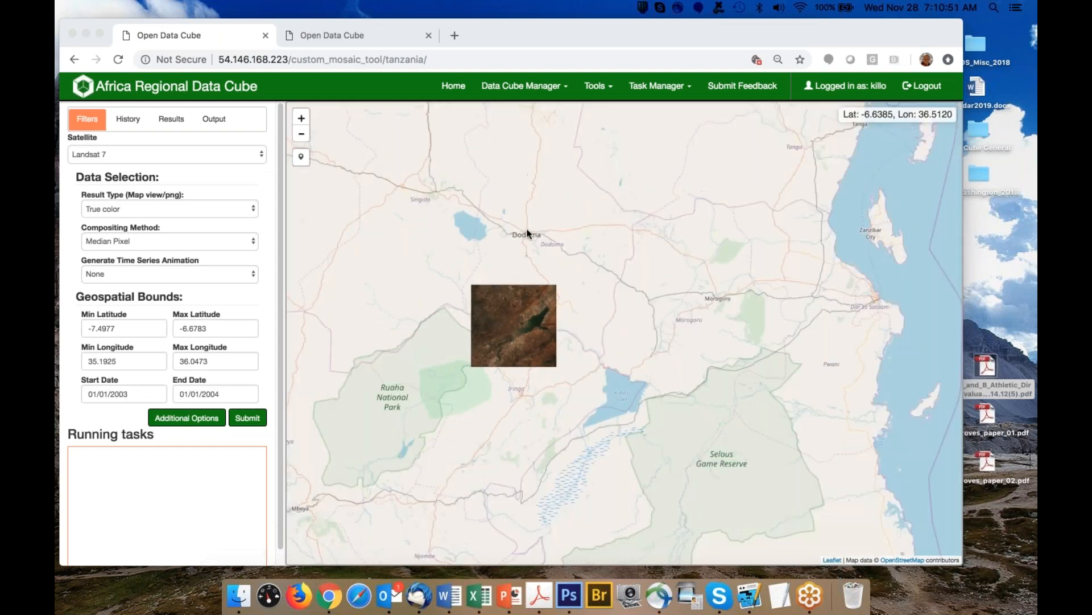
{"action": "scroll", "coordinate": [534, 347], "scroll_direction": "up", "scroll_amount": 3}
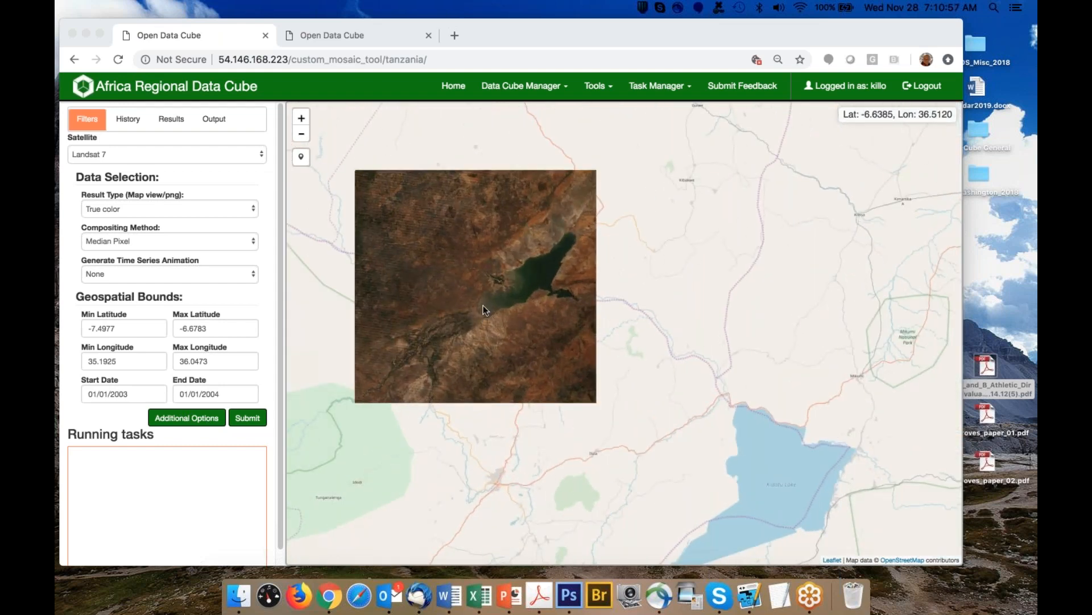
{"action": "scroll", "coordinate": [481, 307], "scroll_direction": "up", "scroll_amount": 2}
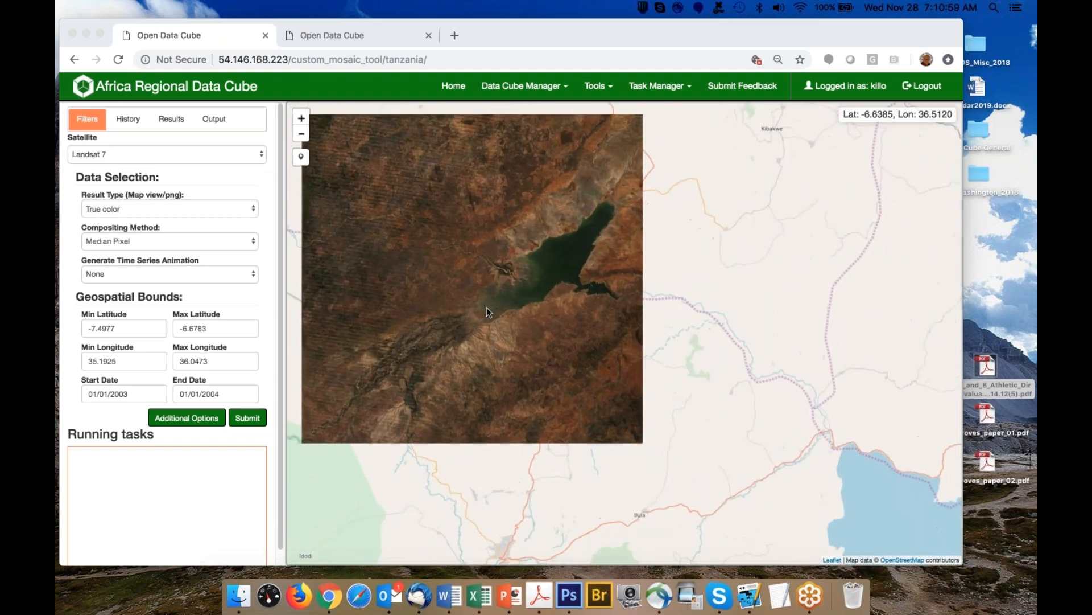
{"action": "left_click_drag", "start_coordinate": [563, 344], "coordinate": [650, 401]}
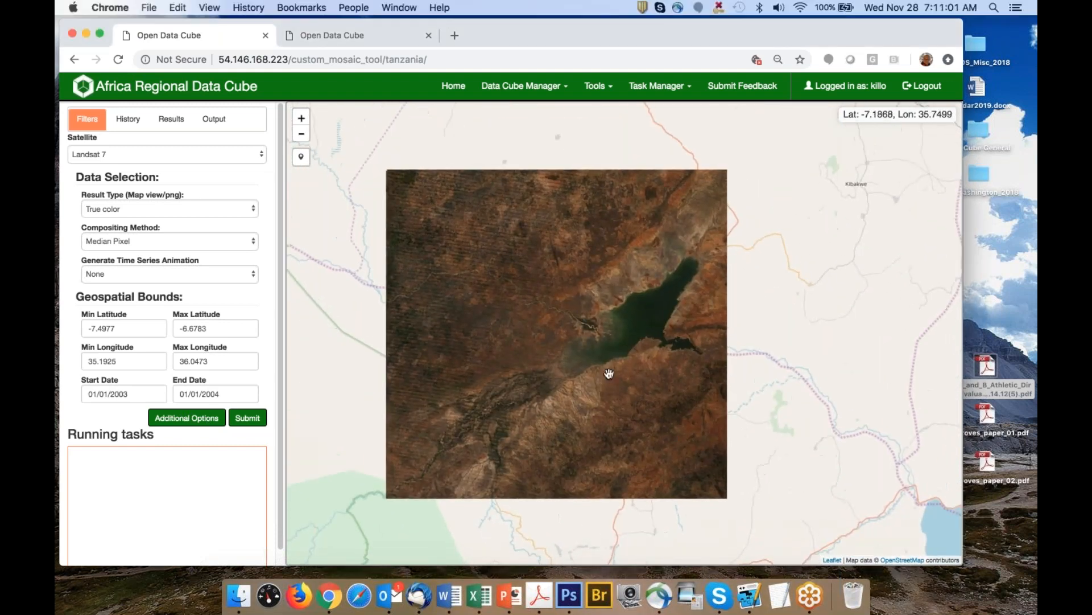
{"action": "scroll", "coordinate": [608, 377], "scroll_direction": "up", "scroll_amount": 2}
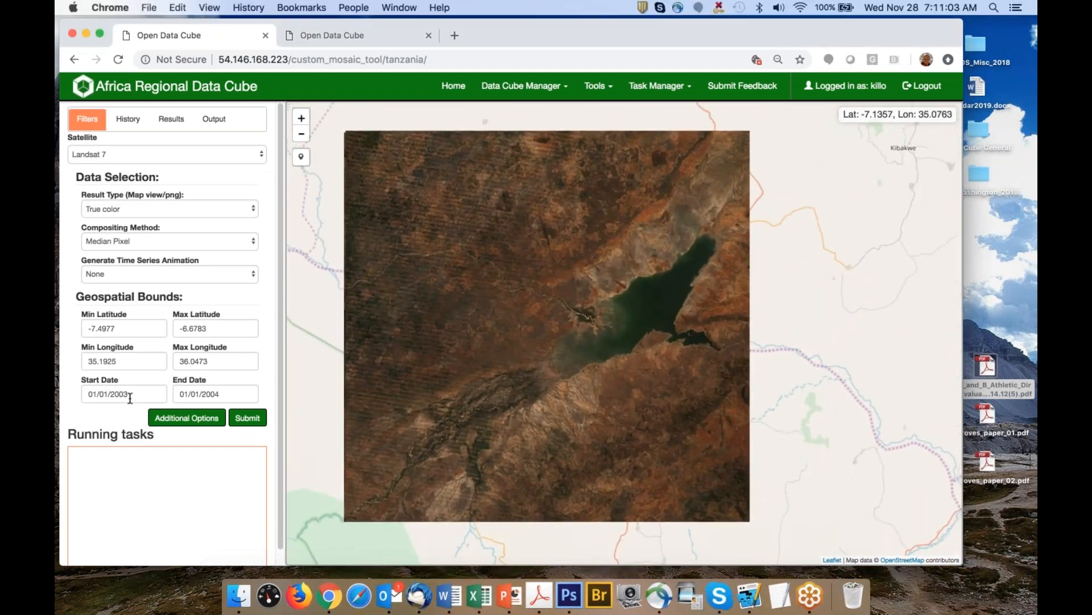
Check the start and end dates used for the Tanzania median-pixel mosaic
{"action": "left_click", "coordinate": [129, 394]}
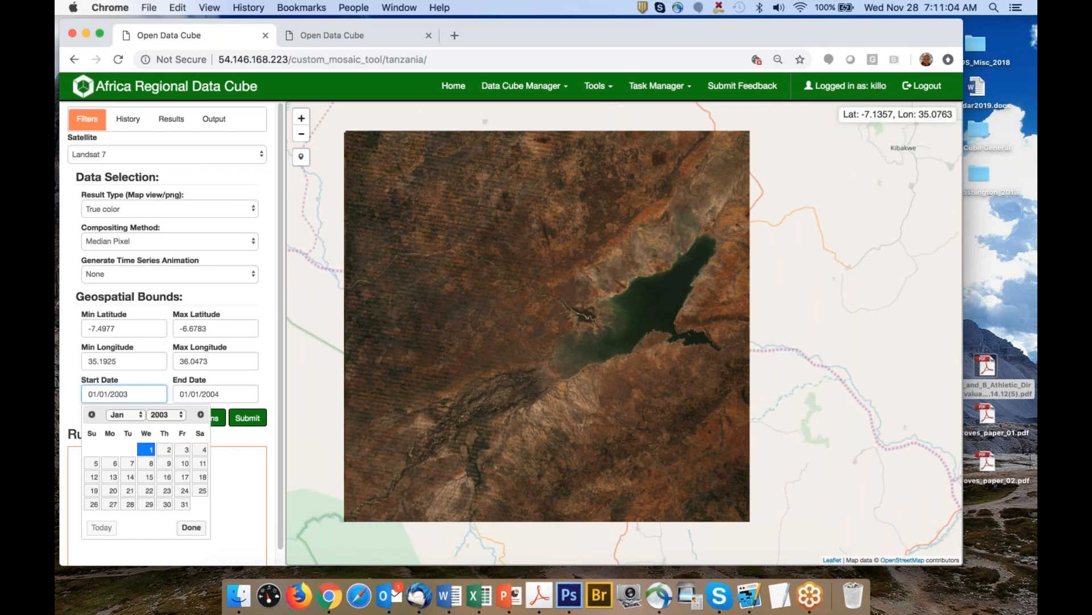
{"action": "left_click", "coordinate": [228, 393]}
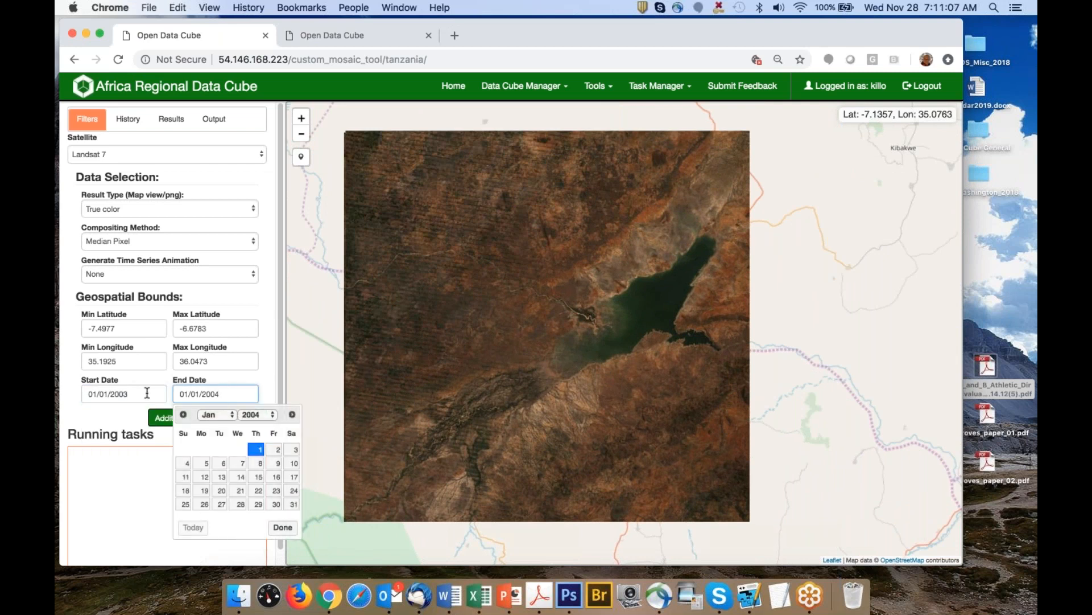
{"action": "left_click", "coordinate": [138, 394]}
{"action": "left_click", "coordinate": [226, 394]}
Draw a small region just south of Dodoma spanning about -6.32 to -6.21 latitude and 35.68 to 35.80 longitude
{"action": "scroll", "coordinate": [575, 441], "scroll_direction": "up", "scroll_amount": 2}
{"action": "scroll", "coordinate": [575, 441], "scroll_direction": "down", "scroll_amount": 1}
{"action": "scroll", "coordinate": [773, 334], "scroll_direction": "down", "scroll_amount": 2}
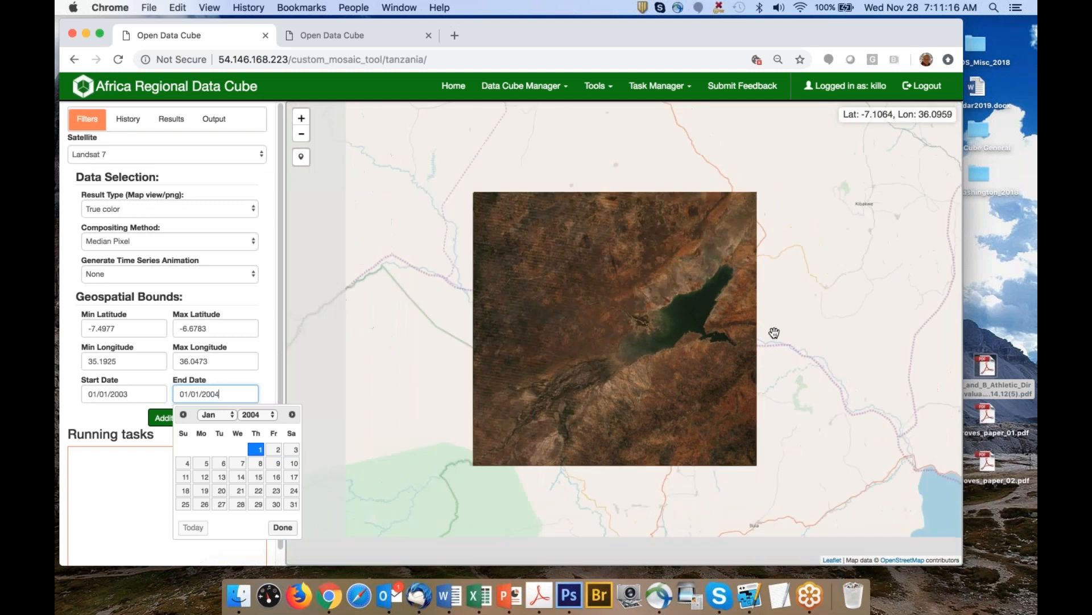
{"action": "left_click_drag", "start_coordinate": [810, 277], "coordinate": [731, 358]}
{"action": "scroll", "coordinate": [716, 278], "scroll_direction": "down", "scroll_amount": 2}
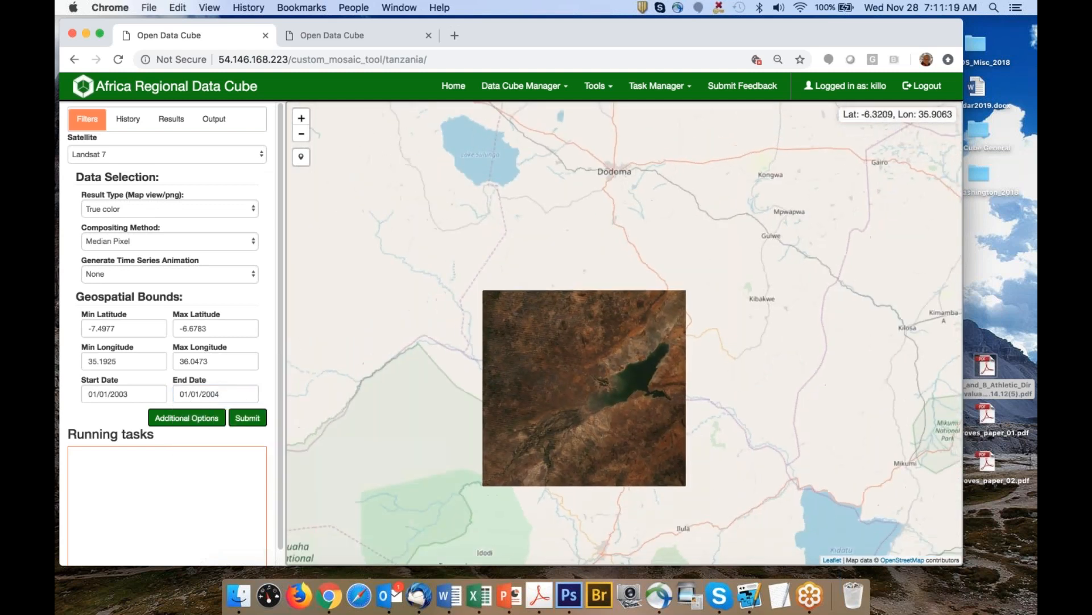
{"action": "left_click_drag", "start_coordinate": [621, 192], "coordinate": [559, 227]}
{"action": "scroll", "coordinate": [558, 227], "scroll_direction": "up", "scroll_amount": 2}
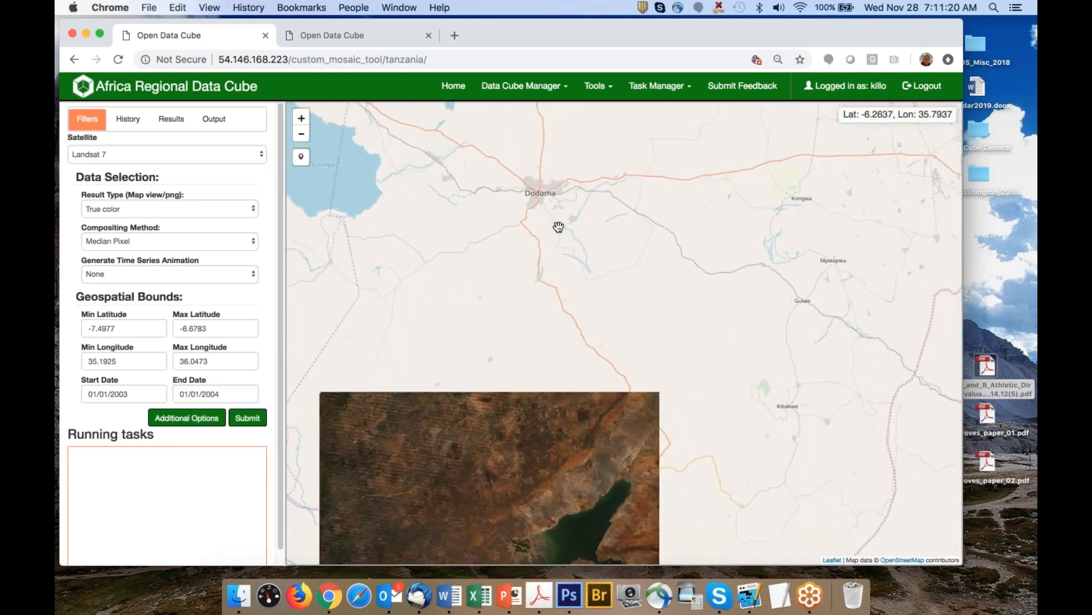
{"action": "scroll", "coordinate": [558, 226], "scroll_direction": "up", "scroll_amount": 1}
{"action": "key", "text": "shift"}
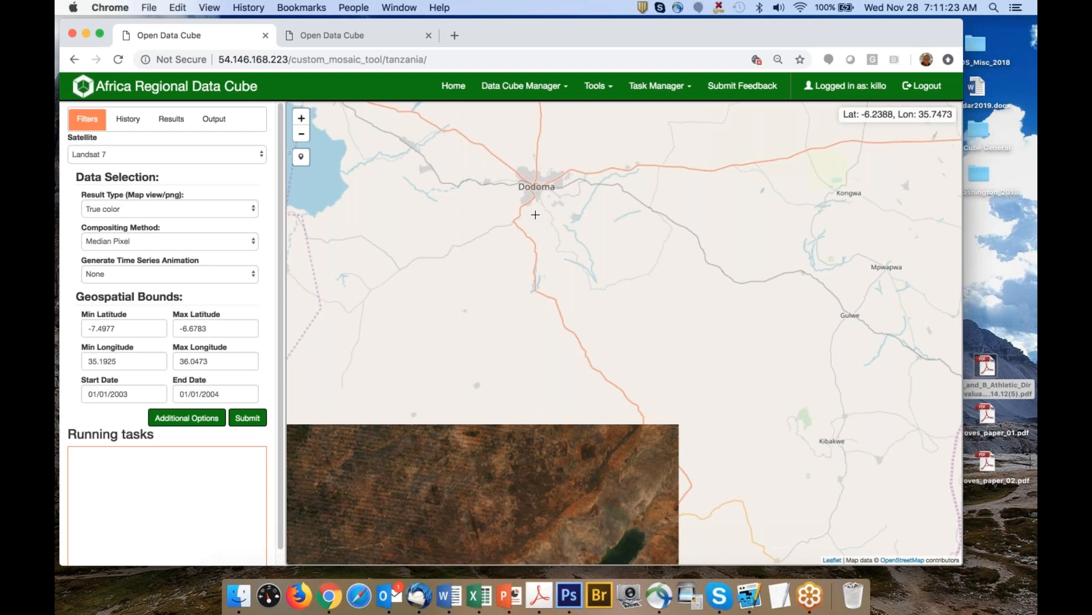
{"action": "left_click_drag", "start_coordinate": [509, 199], "coordinate": [563, 254]}
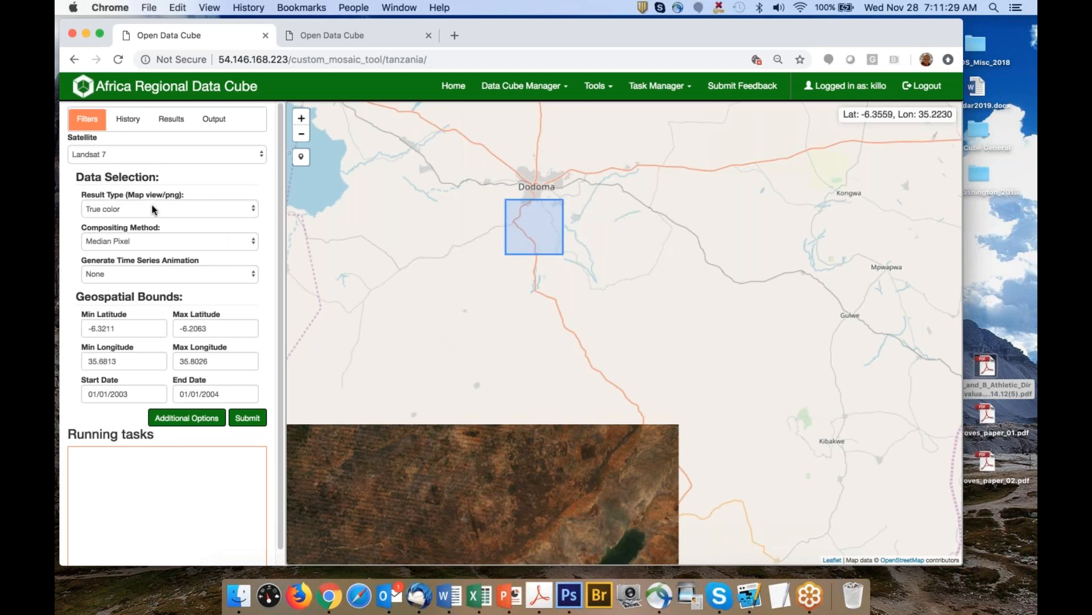
Redraw the region south of Dodoma to span about -6.34 to -6.21 latitude and 35.70 to 35.83 longitude, and submit the query
{"action": "left_click", "coordinate": [143, 394]}
{"action": "left_click", "coordinate": [226, 394]}
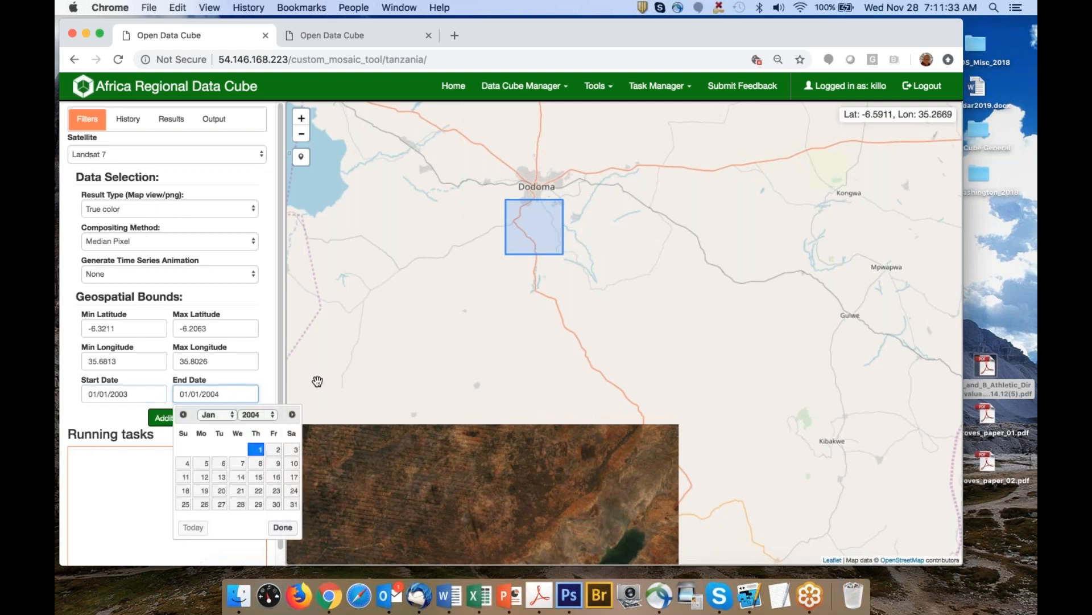
{"action": "left_click", "coordinate": [317, 379]}
{"action": "left_click_drag", "start_coordinate": [514, 203], "coordinate": [577, 264]}
{"action": "left_click", "coordinate": [248, 417]}
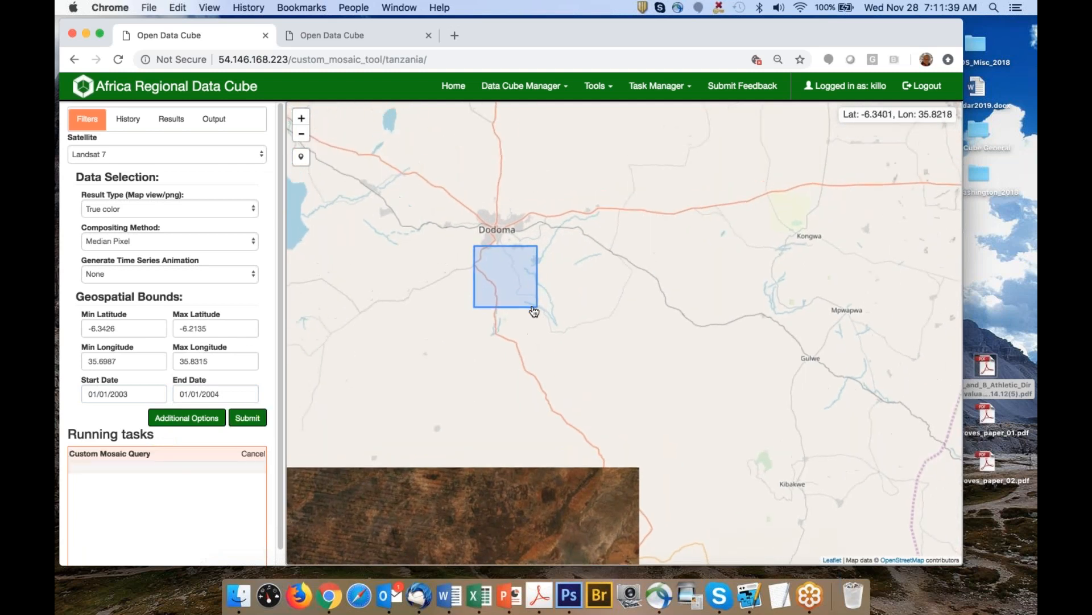
Examine the new mosaic south of Dodoma up close and compare it with the large reservoir mosaic
{"action": "scroll", "coordinate": [535, 310], "scroll_direction": "up", "scroll_amount": 2}
{"action": "scroll", "coordinate": [542, 320], "scroll_direction": "up", "scroll_amount": 2}
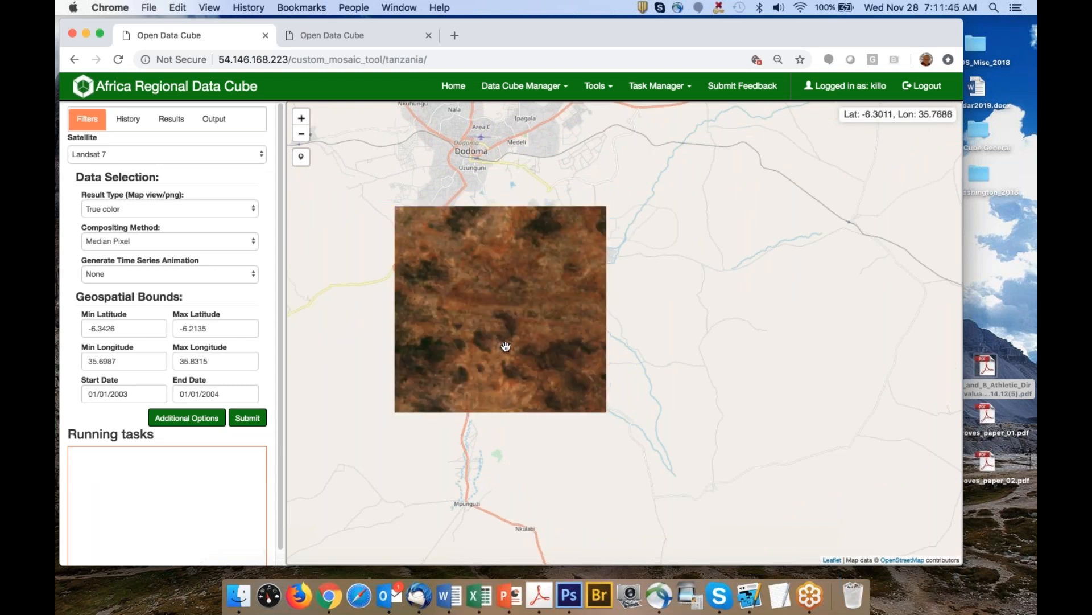
{"action": "scroll", "coordinate": [506, 346], "scroll_direction": "up", "scroll_amount": 1}
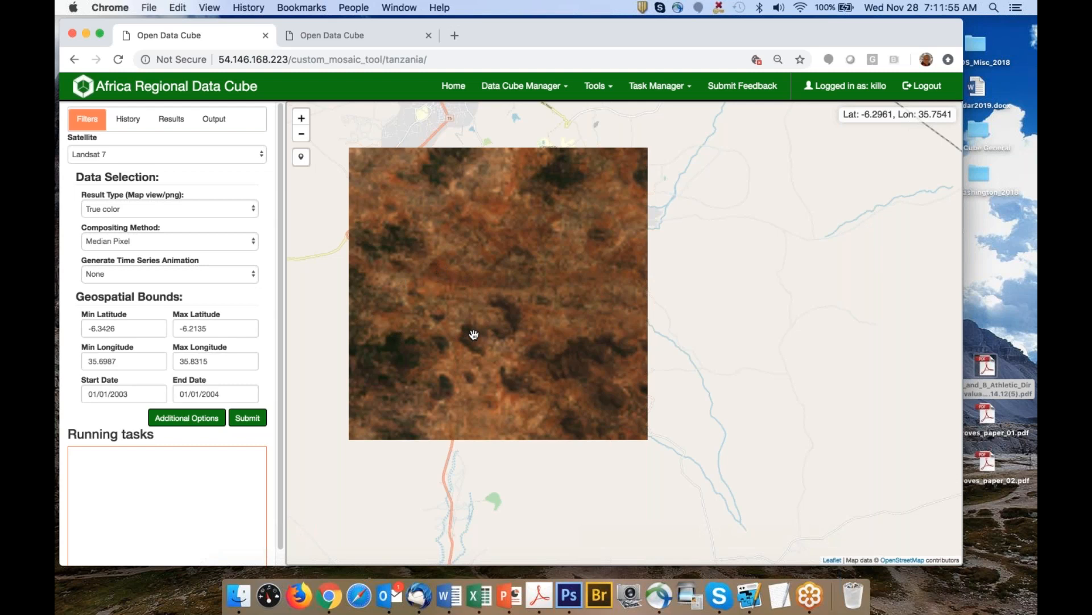
{"action": "scroll", "coordinate": [455, 378], "scroll_direction": "down", "scroll_amount": 3}
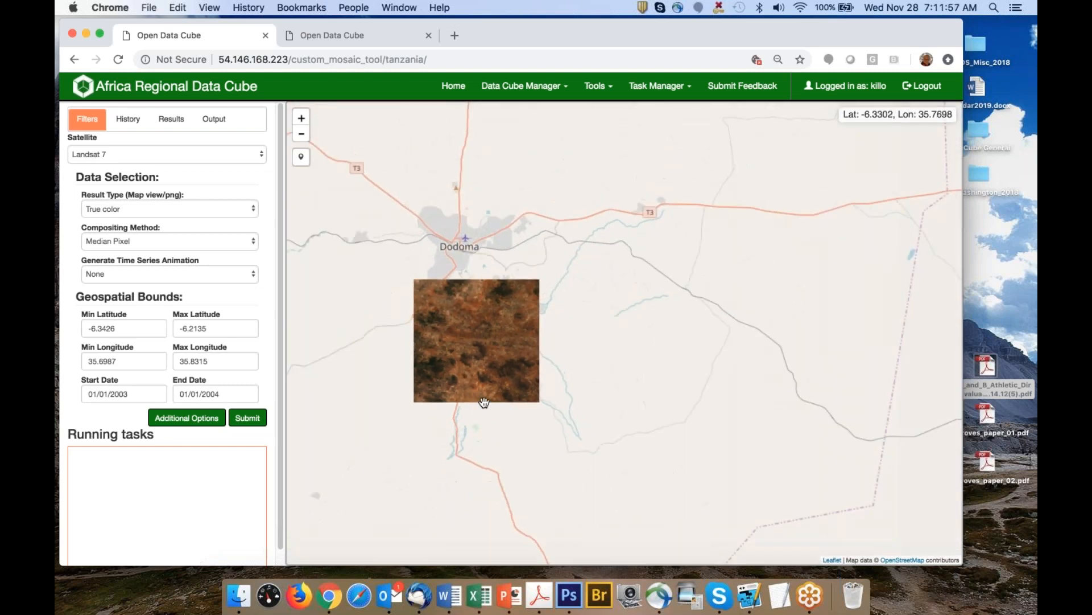
{"action": "left_click_drag", "start_coordinate": [478, 496], "coordinate": [595, 280]}
{"action": "scroll", "coordinate": [545, 367], "scroll_direction": "down", "scroll_amount": 3}
{"action": "scroll", "coordinate": [590, 276], "scroll_direction": "down", "scroll_amount": 3}
{"action": "left_click_drag", "start_coordinate": [565, 357], "coordinate": [558, 250]}
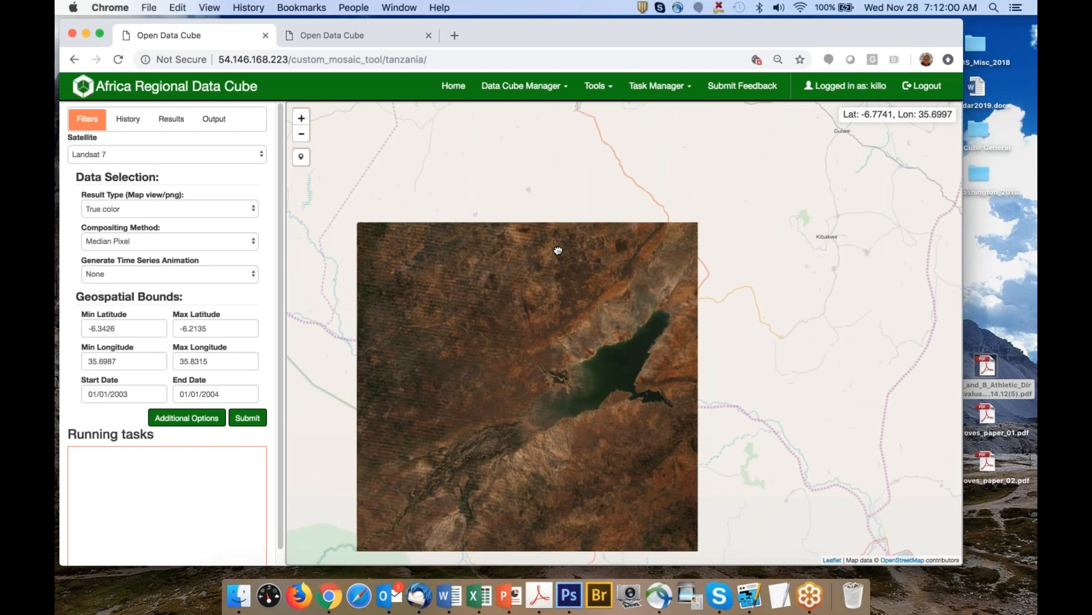
{"action": "scroll", "coordinate": [557, 285], "scroll_direction": "up", "scroll_amount": 2}
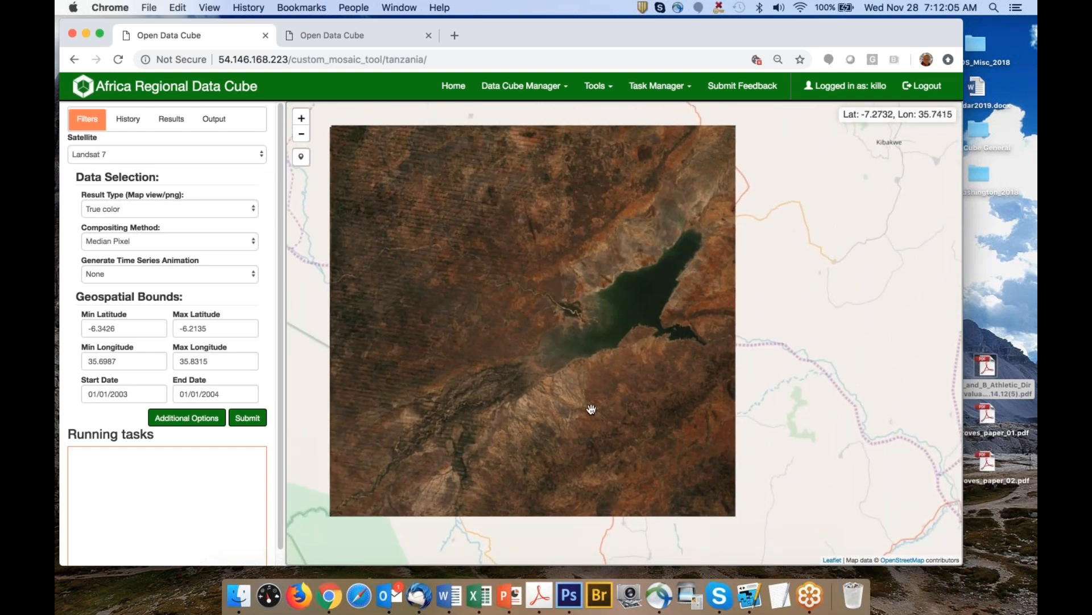
{"action": "key", "text": "F2"}
{"action": "left_click_drag", "start_coordinate": [407, 201], "coordinate": [432, 312]}
{"action": "left_click_drag", "start_coordinate": [553, 156], "coordinate": [495, 310]}
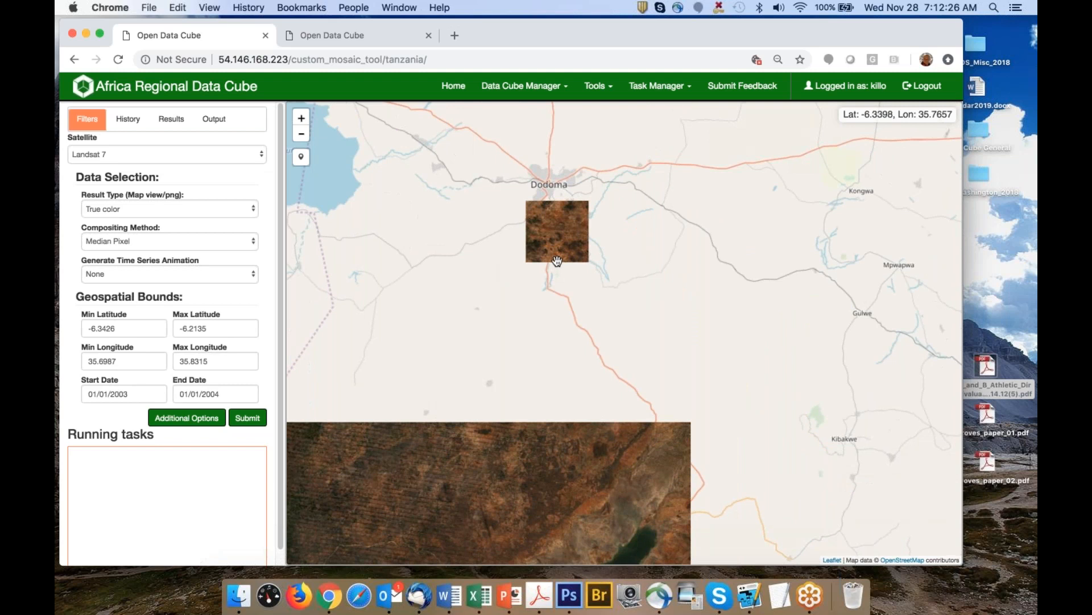
Draw a region around the reservoir spanning about -7.26 to -6.85 latitude and 35.56 to 35.99 longitude
{"action": "scroll", "coordinate": [557, 263], "scroll_direction": "up", "scroll_amount": 1}
{"action": "scroll", "coordinate": [529, 308], "scroll_direction": "down", "scroll_amount": 1}
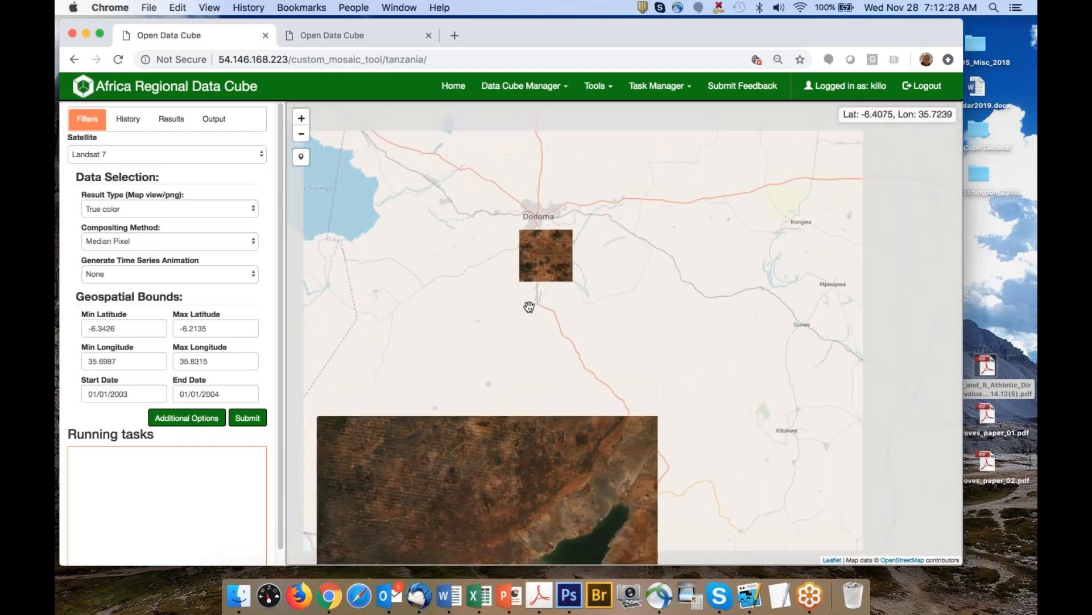
{"action": "left_click_drag", "start_coordinate": [545, 324], "coordinate": [556, 205]}
{"action": "left_click_drag", "start_coordinate": [536, 377], "coordinate": [522, 287]}
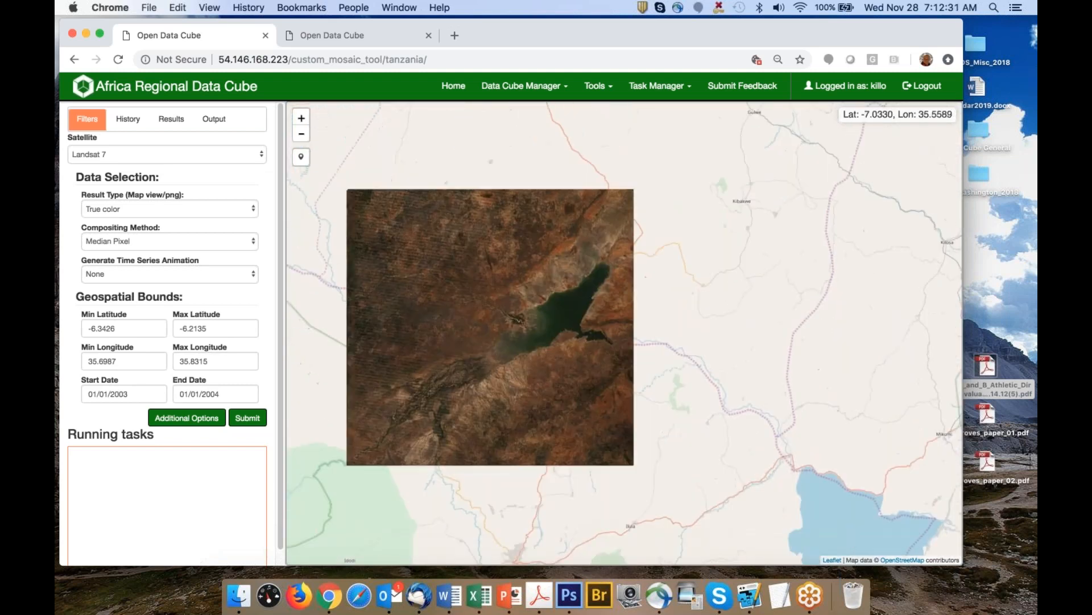
{"action": "mouse_move", "coordinate": [468, 247]}
{"action": "left_mouse_down"}
{"action": "mouse_move", "coordinate": [619, 361]}
{"action": "mouse_move", "coordinate": [615, 390]}
{"action": "left_mouse_up"}
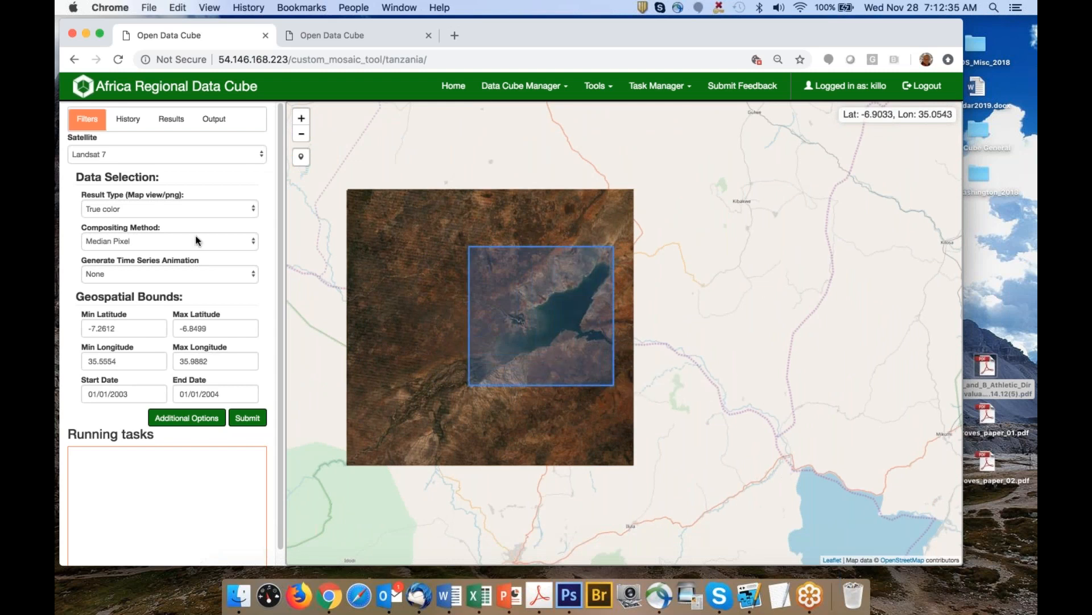
Submit a custom mosaic query with the SWIR1, NIR, BLUE result type and inspect the false-color reservoir mosaic up close
{"action": "left_click", "coordinate": [152, 210]}
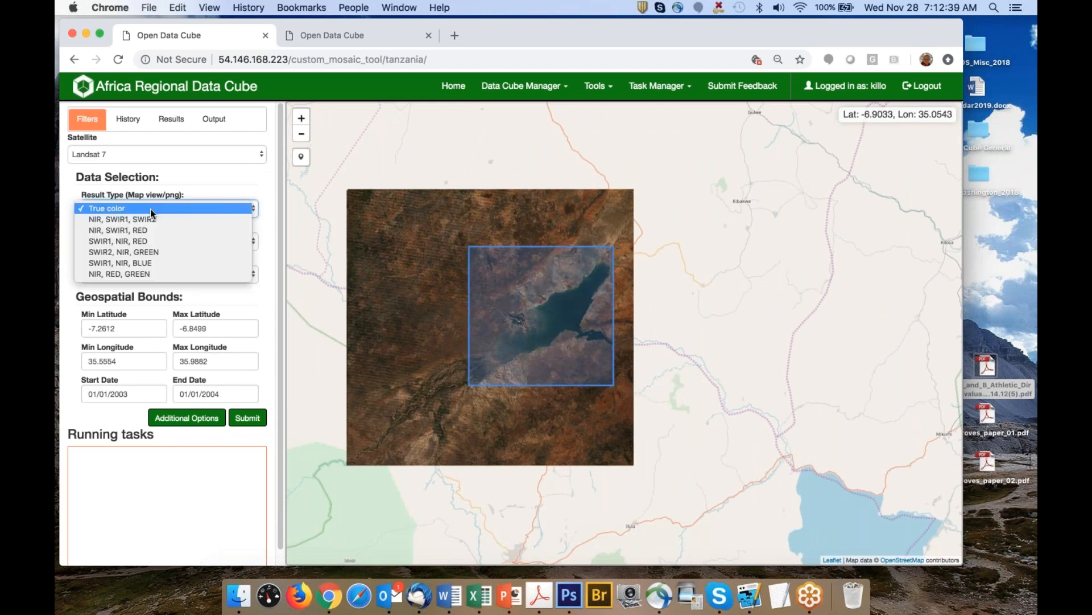
{"action": "left_click", "coordinate": [156, 265]}
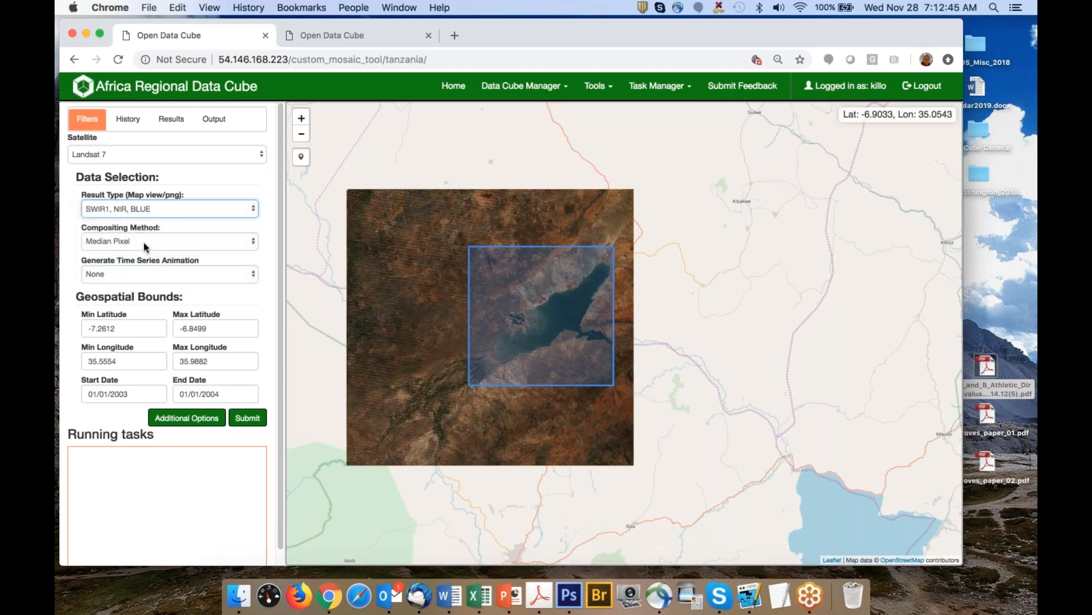
{"action": "left_click", "coordinate": [250, 418]}
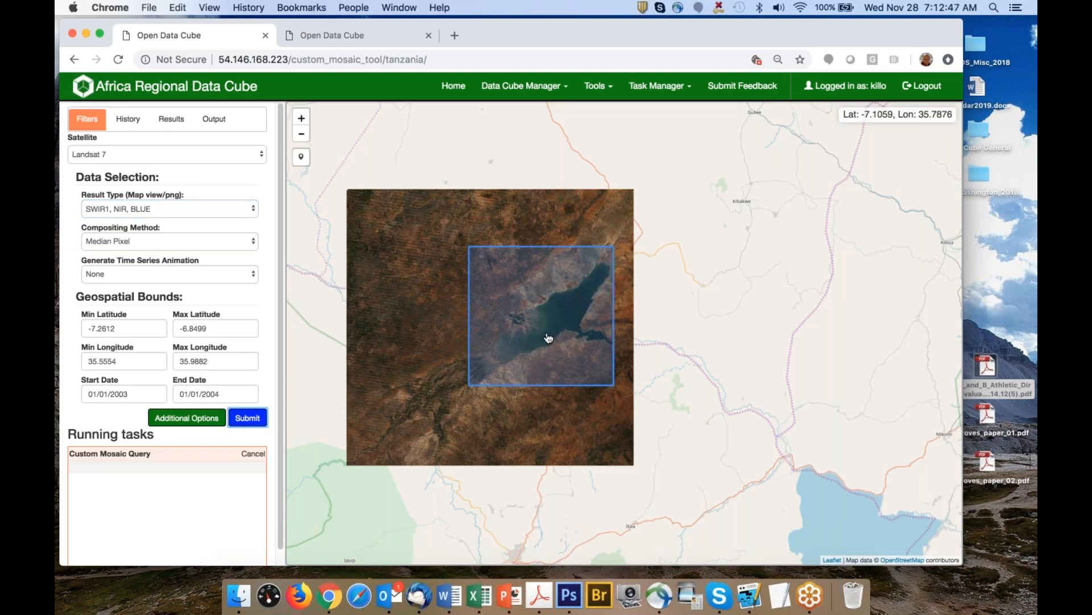
{"action": "scroll", "coordinate": [548, 339], "scroll_direction": "up", "scroll_amount": 3}
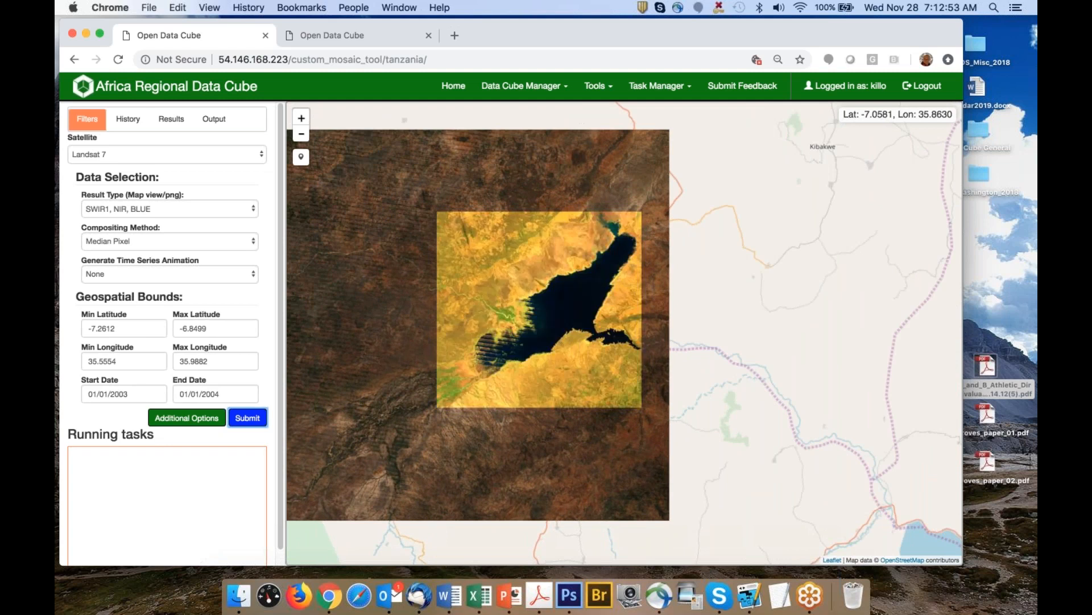
{"action": "scroll", "coordinate": [569, 307], "scroll_direction": "up", "scroll_amount": 2}
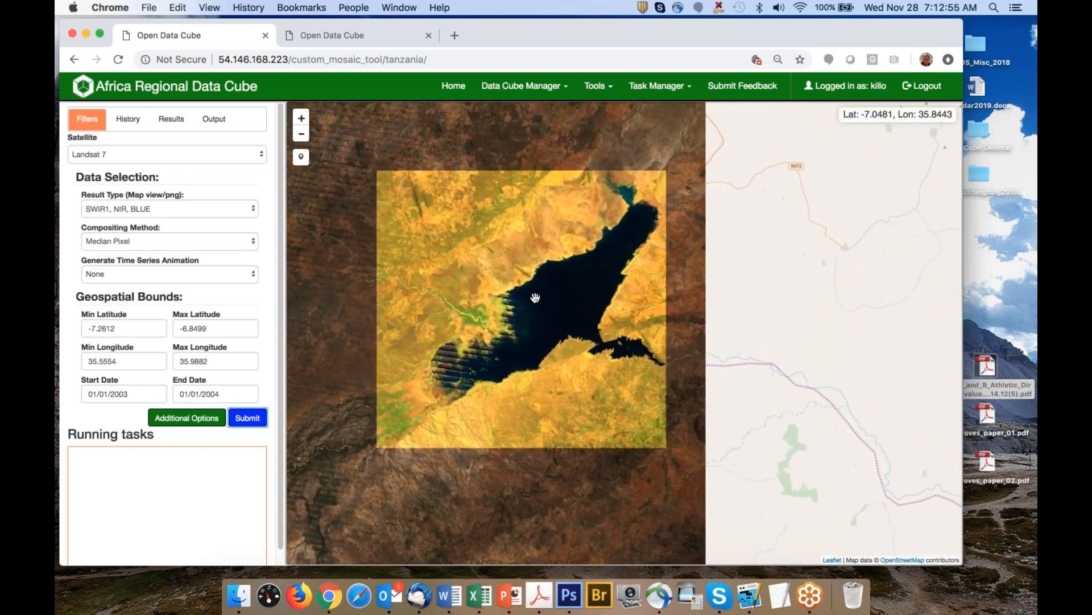
{"action": "left_click_drag", "start_coordinate": [527, 298], "coordinate": [570, 313]}
{"action": "scroll", "coordinate": [570, 312], "scroll_direction": "up", "scroll_amount": 2}
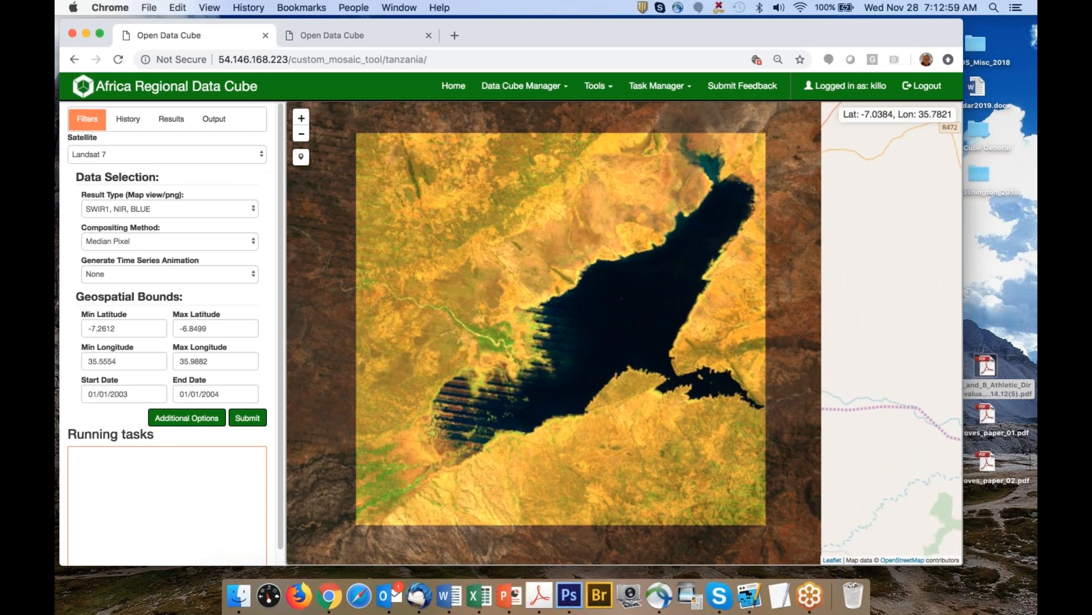
Switch to the Tanzania Data Cube tutorial in Word and highlight the false-color band combination notes, particularly SWIR1-NIR-BLUE
{"action": "key", "text": "ctrl+Up"}
{"action": "left_click", "coordinate": [394, 247]}
{"action": "scroll", "coordinate": [395, 247], "scroll_direction": "down", "scroll_amount": 5}
{"action": "scroll", "coordinate": [465, 327], "scroll_direction": "down", "scroll_amount": 5}
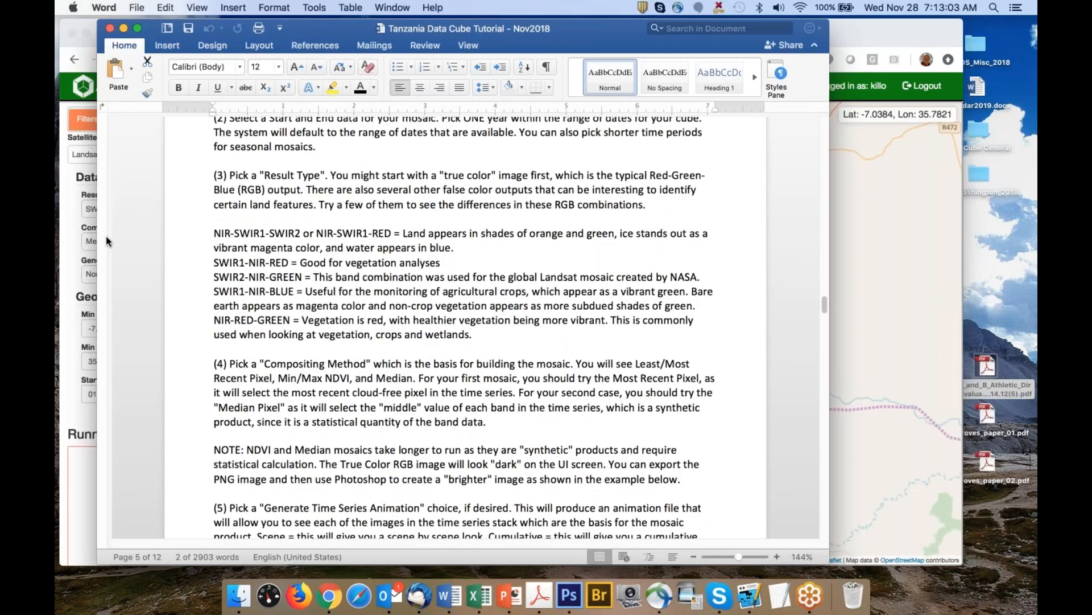
{"action": "left_click_drag", "start_coordinate": [215, 233], "coordinate": [608, 338]}
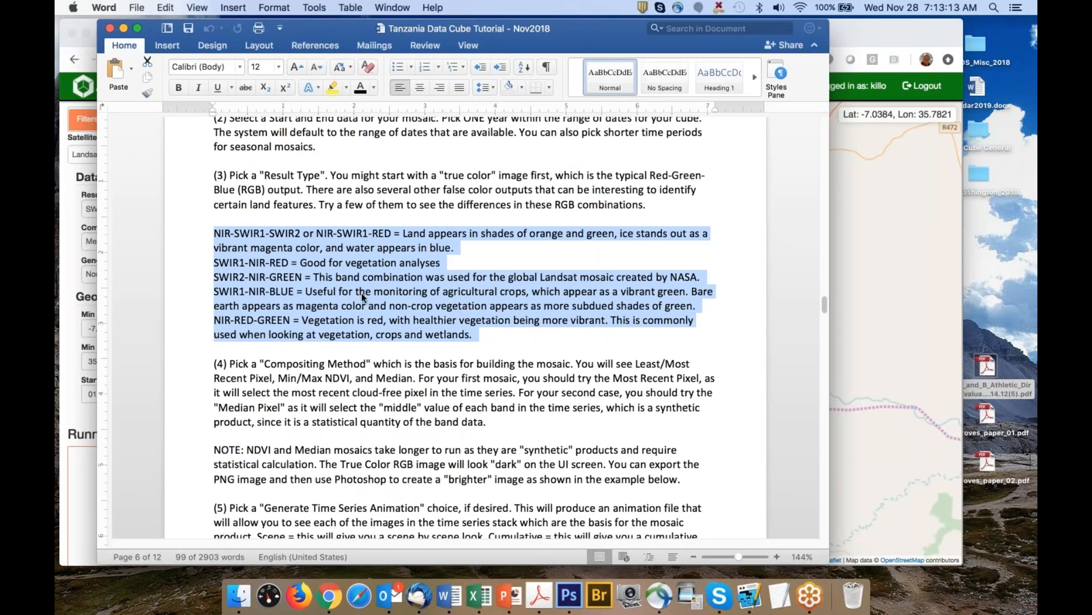
{"action": "left_click", "coordinate": [245, 293]}
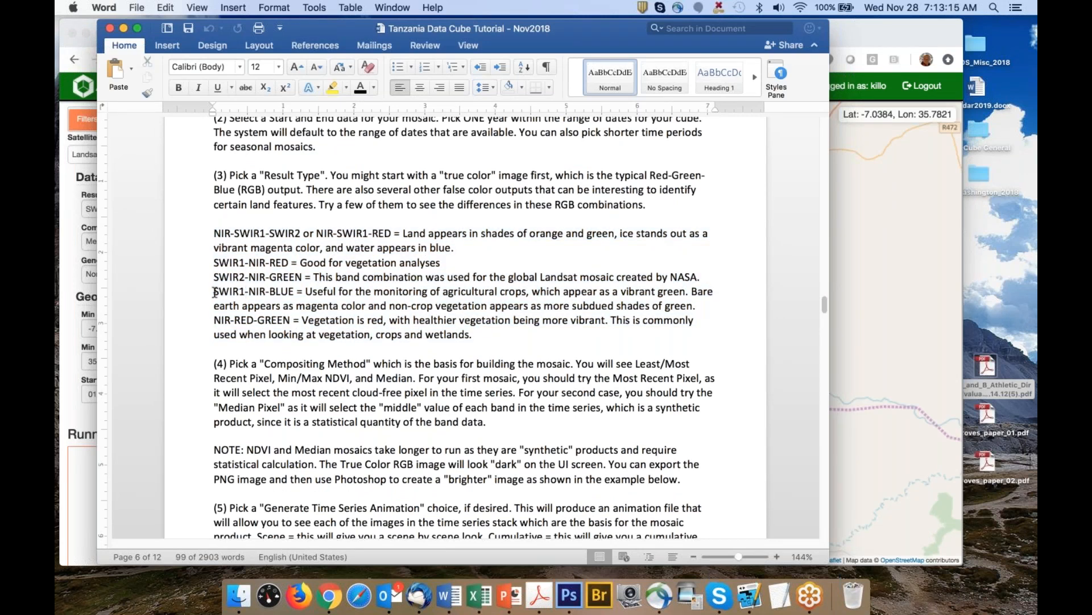
{"action": "left_click_drag", "start_coordinate": [212, 291], "coordinate": [279, 293]}
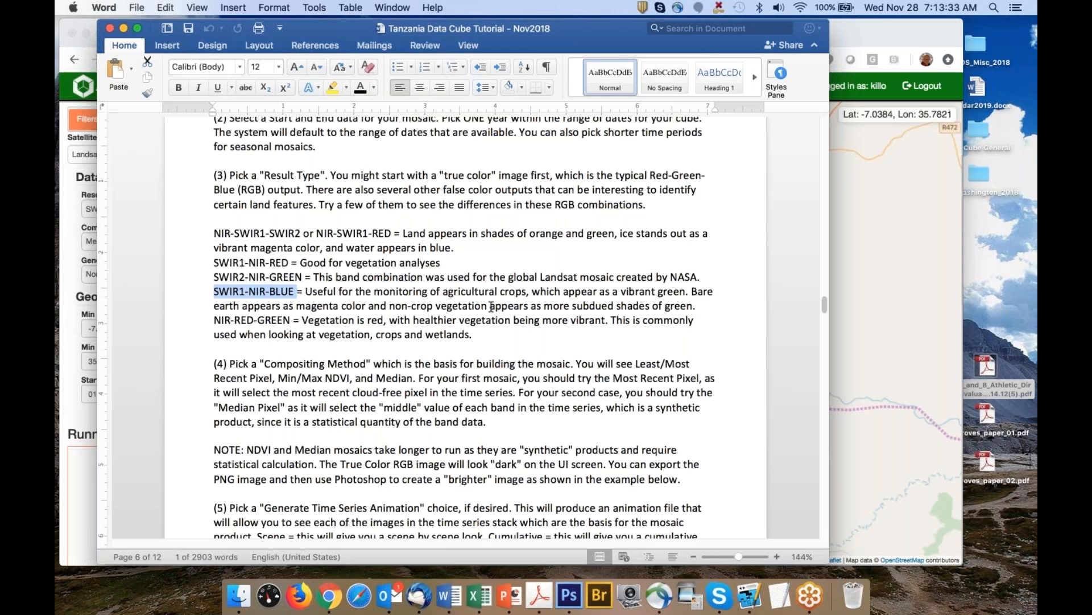
Return to Chrome and examine the false-color mosaic's vegetation, reservoir shoreline and striped areas against the surrounding true-color mosaic
{"action": "left_click", "coordinate": [863, 308]}
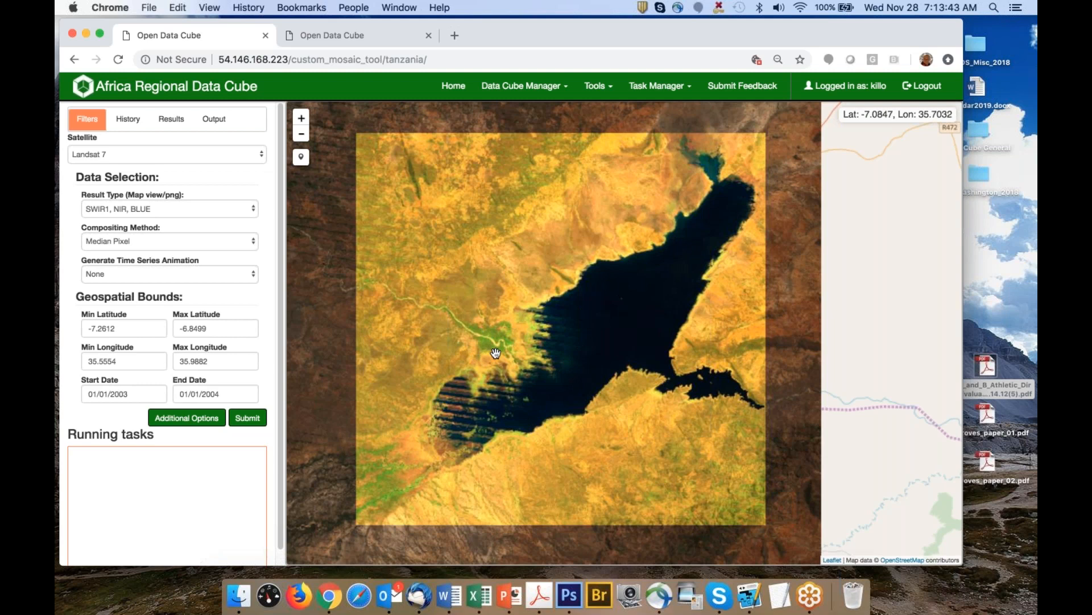
{"action": "scroll", "coordinate": [496, 353], "scroll_direction": "up", "scroll_amount": 3}
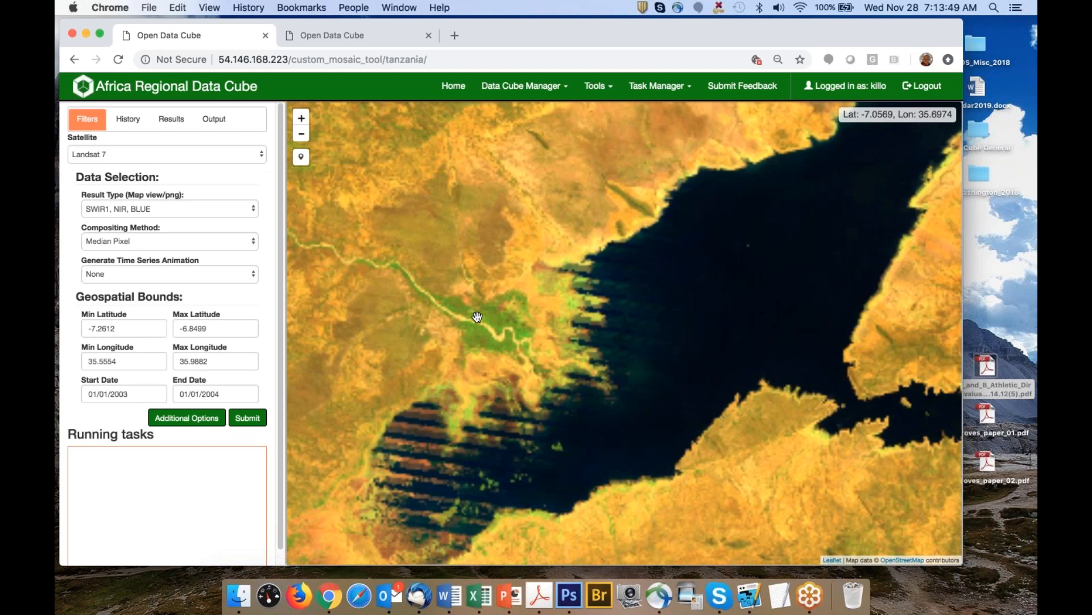
{"action": "scroll", "coordinate": [555, 337], "scroll_direction": "down", "scroll_amount": 2}
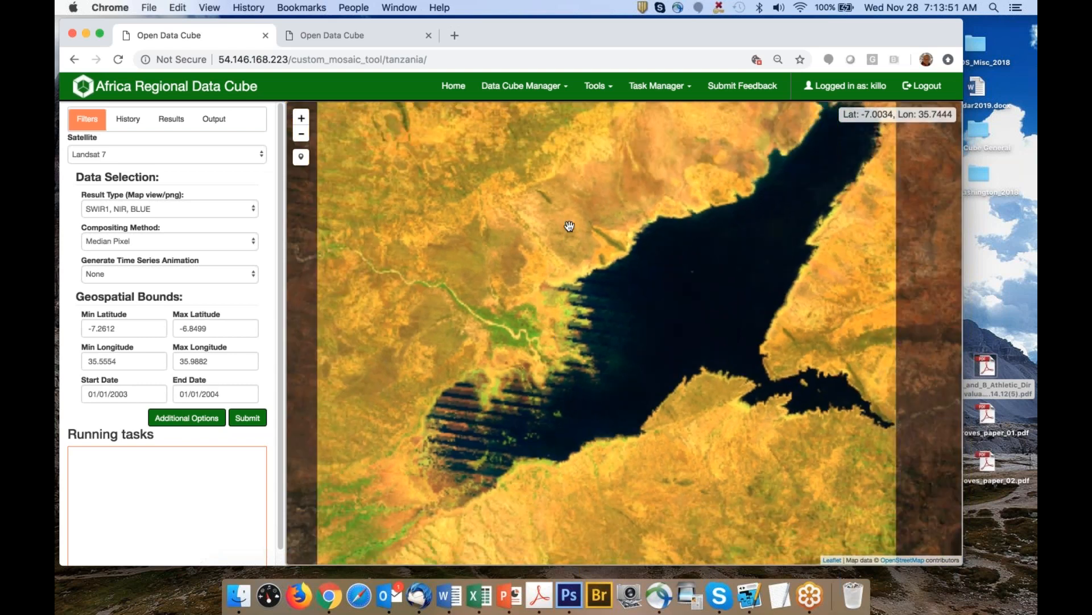
{"action": "scroll", "coordinate": [615, 225], "scroll_direction": "down", "scroll_amount": 1}
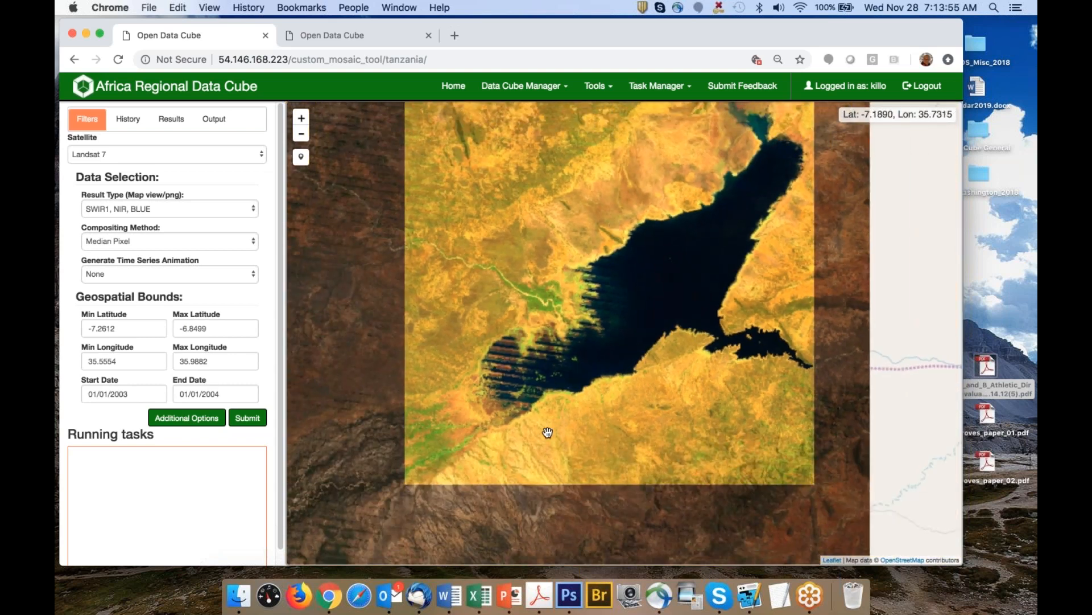
{"action": "left_click_drag", "start_coordinate": [647, 203], "coordinate": [582, 327]}
{"action": "scroll", "coordinate": [700, 251], "scroll_direction": "up", "scroll_amount": 2}
{"action": "scroll", "coordinate": [598, 347], "scroll_direction": "down", "scroll_amount": 2}
{"action": "left_click_drag", "start_coordinate": [544, 414], "coordinate": [627, 334]}
{"action": "scroll", "coordinate": [602, 333], "scroll_direction": "down", "scroll_amount": 3}
{"action": "left_click_drag", "start_coordinate": [647, 333], "coordinate": [603, 294]}
{"action": "scroll", "coordinate": [645, 324], "scroll_direction": "down", "scroll_amount": 1}
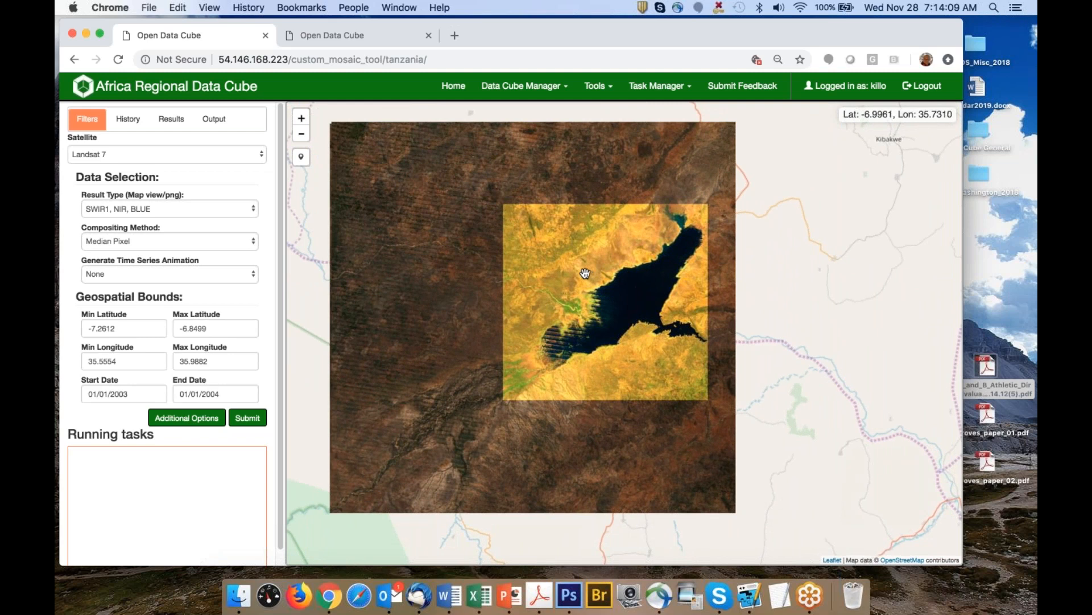
{"action": "scroll", "coordinate": [584, 272], "scroll_direction": "up", "scroll_amount": 1}
{"action": "scroll", "coordinate": [584, 272], "scroll_direction": "up", "scroll_amount": 2}
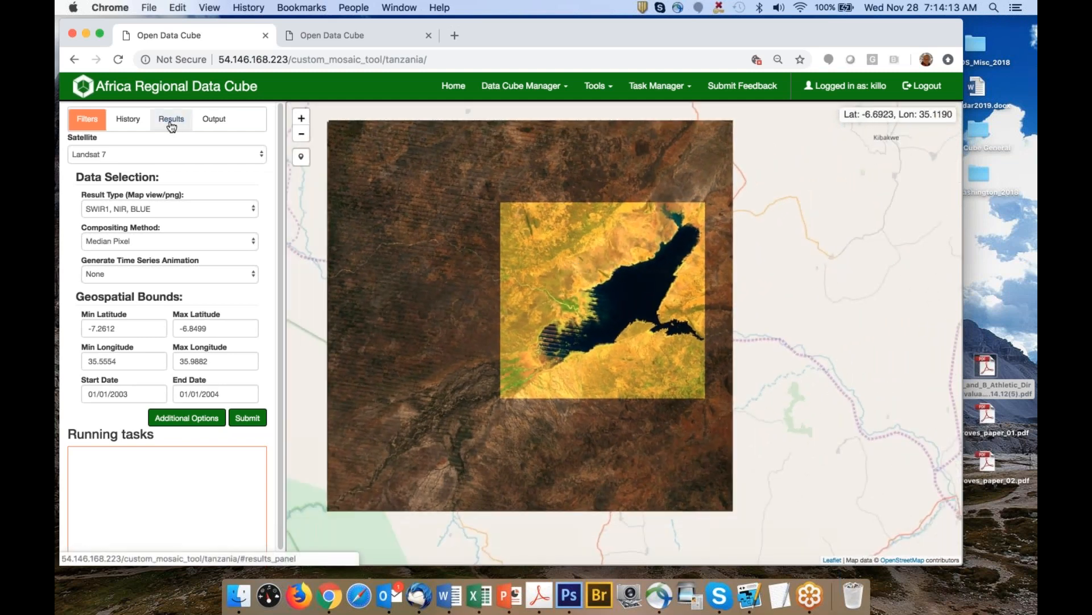
Open the completed mosaic results and delete the false-color query submitted 11/28/2018 07:12
{"action": "left_click", "coordinate": [171, 123]}
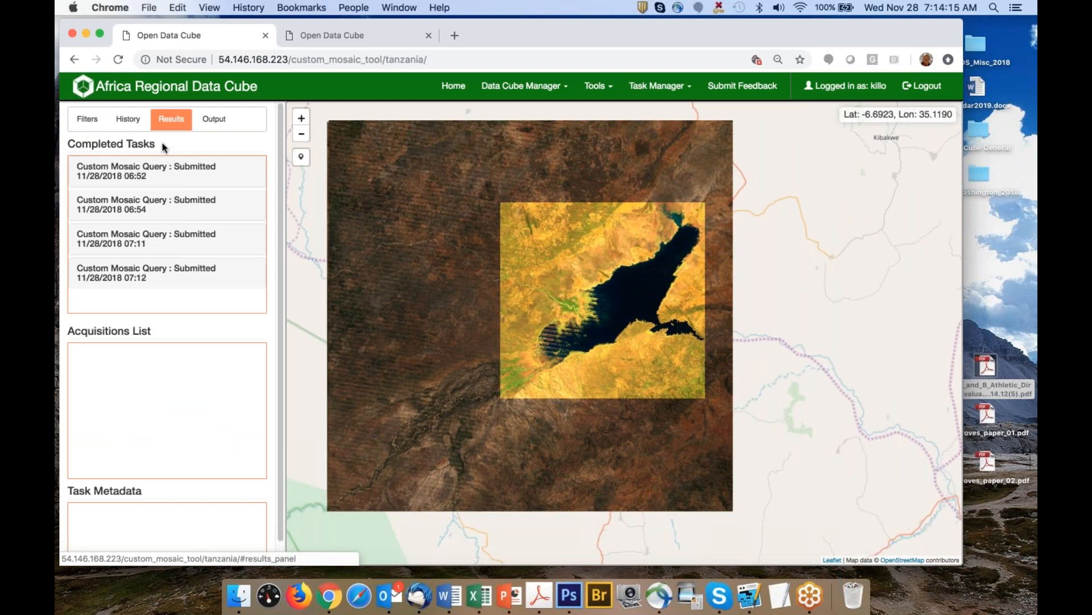
{"action": "left_click", "coordinate": [127, 277]}
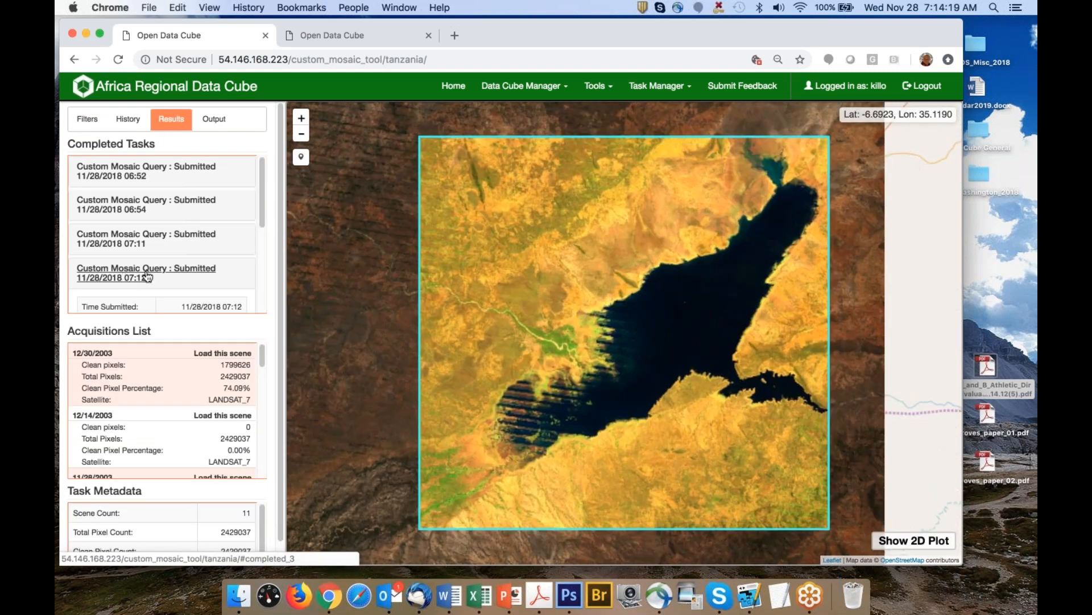
{"action": "scroll", "coordinate": [165, 256], "scroll_direction": "down", "scroll_amount": 4}
{"action": "left_click", "coordinate": [225, 293]}
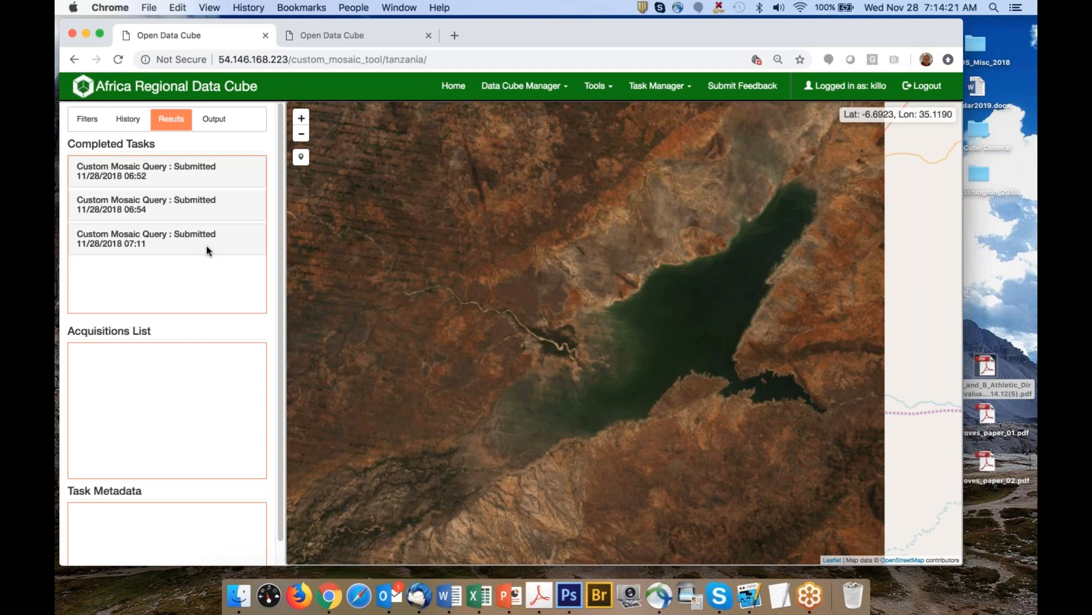
Check the details of the 06:54 and 06:52 mosaic queries, and delete the query submitted at 07:11
{"action": "left_click", "coordinate": [143, 205]}
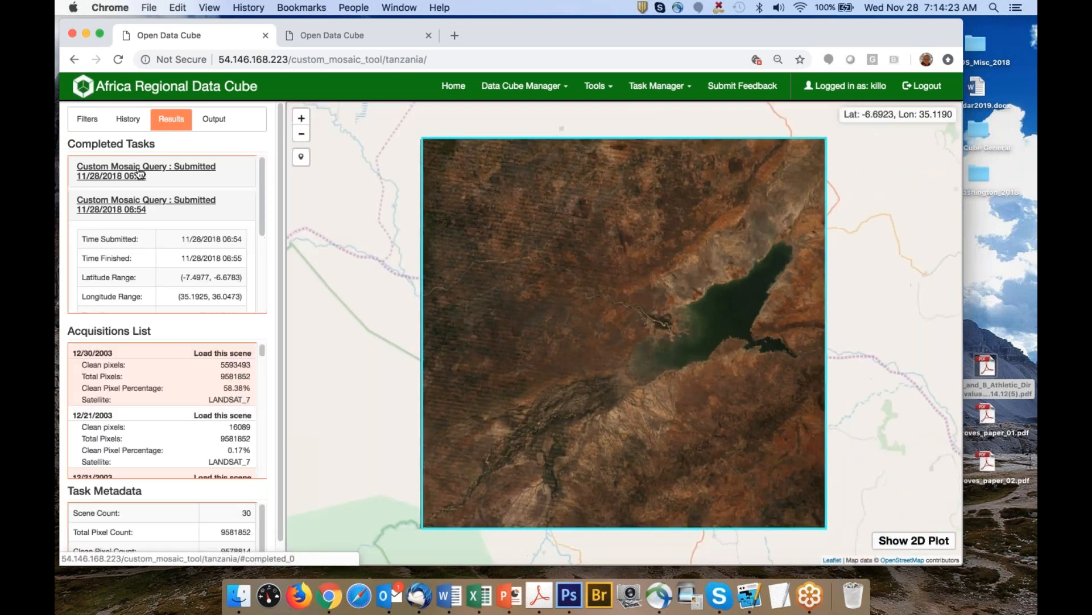
{"action": "left_click", "coordinate": [140, 174]}
{"action": "scroll", "coordinate": [151, 182], "scroll_direction": "down", "scroll_amount": 3}
{"action": "scroll", "coordinate": [153, 185], "scroll_direction": "up", "scroll_amount": 3}
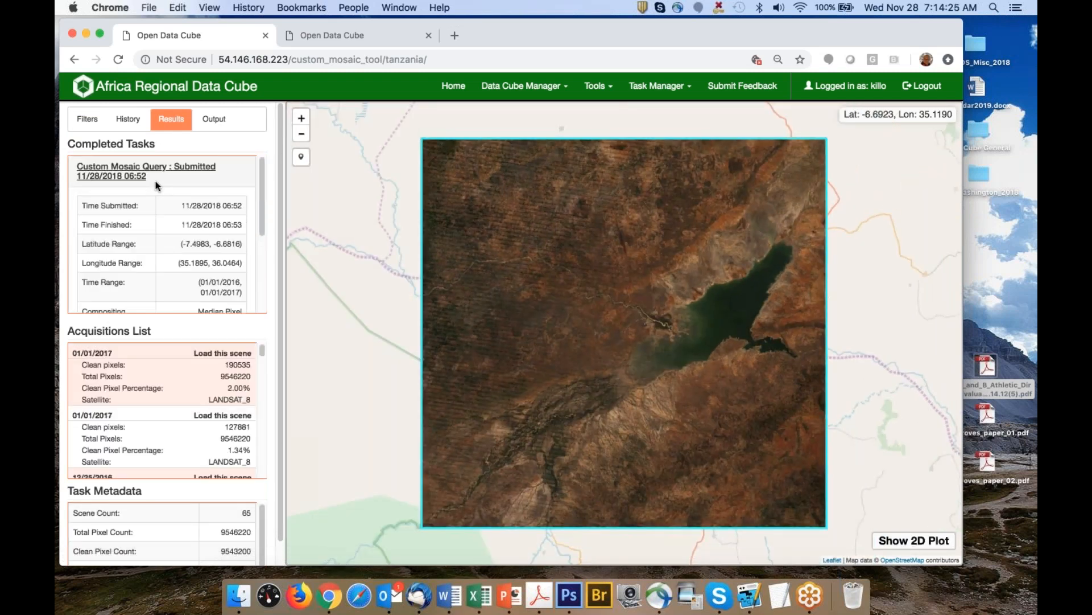
{"action": "scroll", "coordinate": [159, 193], "scroll_direction": "down", "scroll_amount": 5}
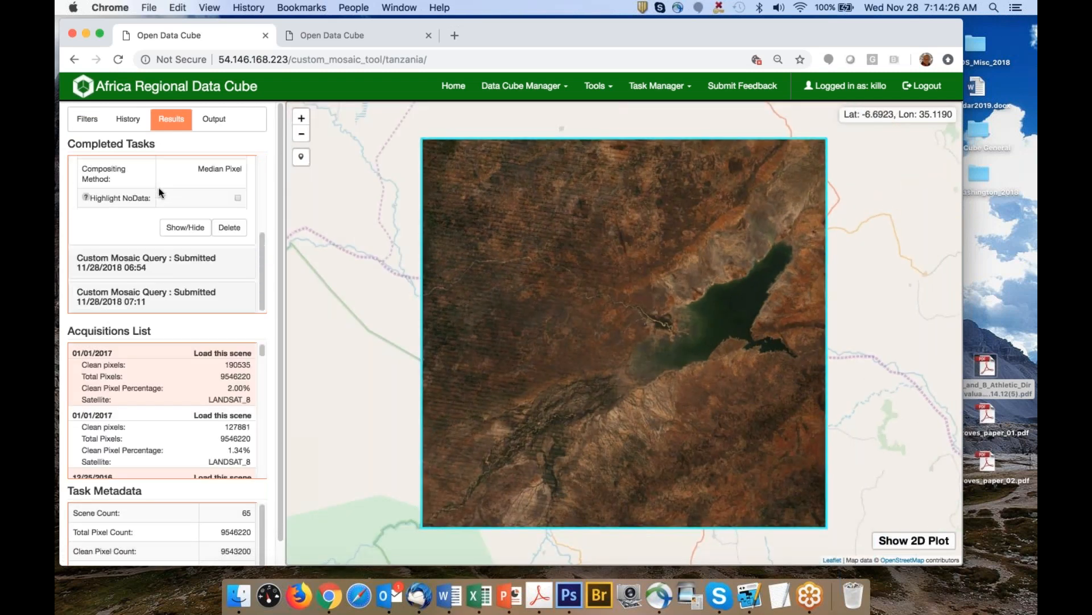
{"action": "left_click", "coordinate": [140, 301]}
{"action": "scroll", "coordinate": [142, 300], "scroll_direction": "down", "scroll_amount": 4}
{"action": "left_click", "coordinate": [230, 296]}
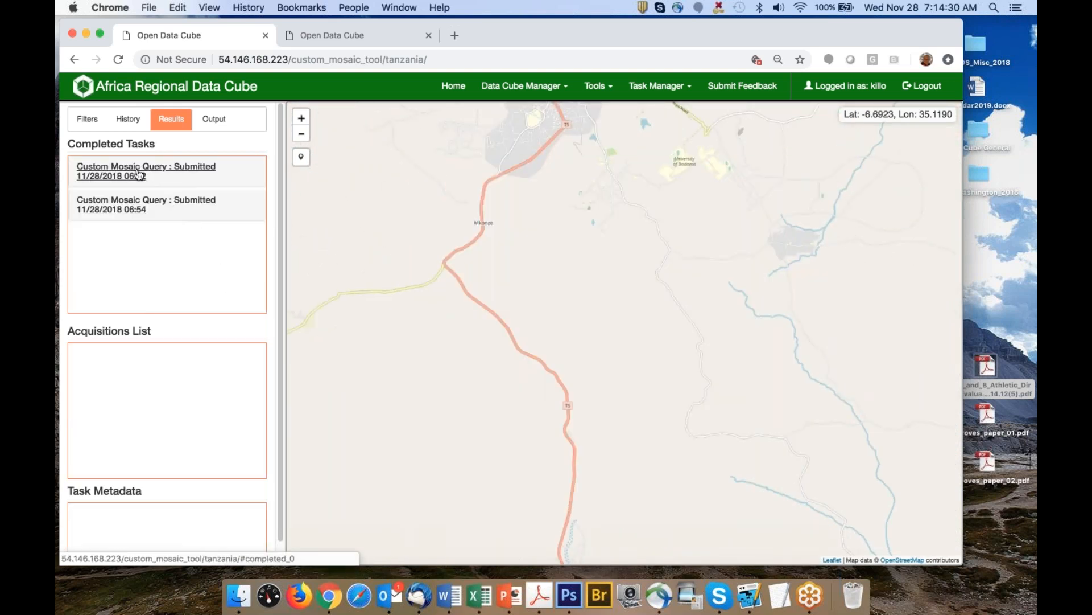
Review the 06:52 mosaic query's submission times, latitude and longitude ranges, time range and compositing method
{"action": "left_click", "coordinate": [139, 174]}
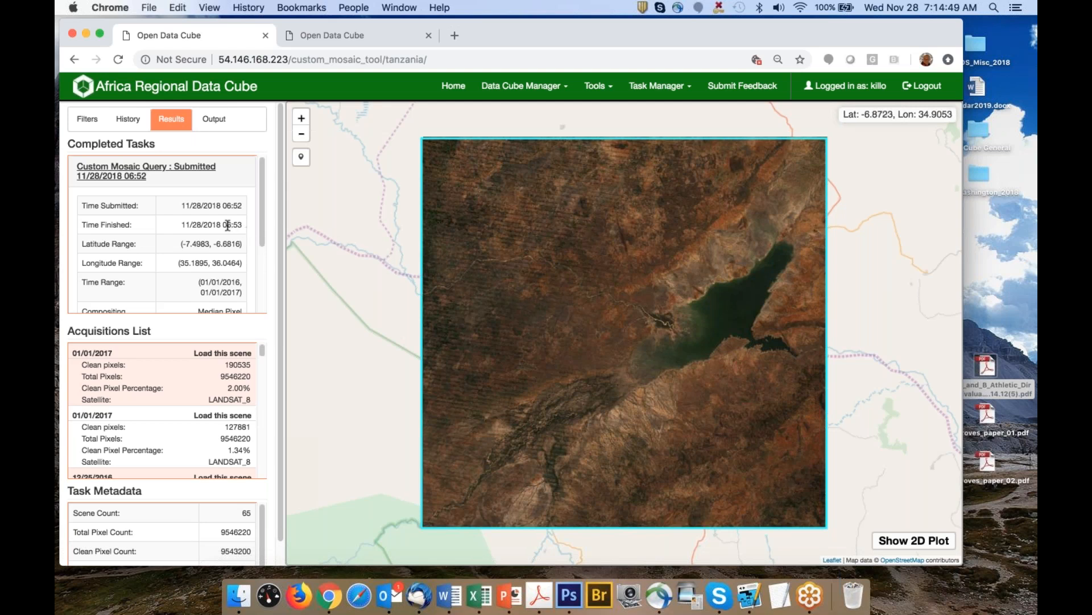
{"action": "scroll", "coordinate": [227, 223], "scroll_direction": "down", "scroll_amount": 1}
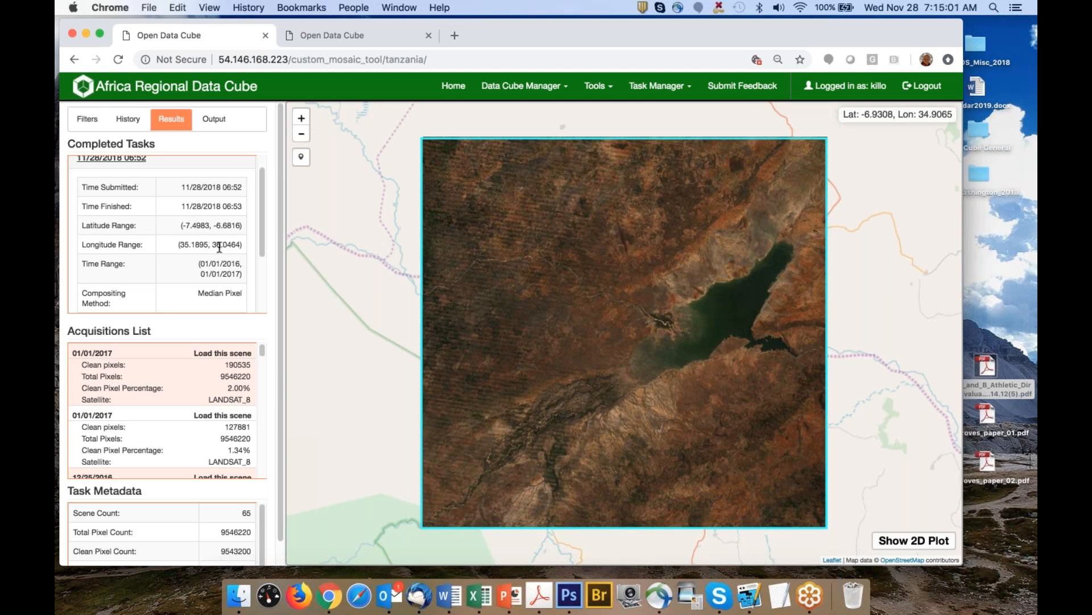
{"action": "scroll", "coordinate": [222, 247], "scroll_direction": "down", "scroll_amount": 3}
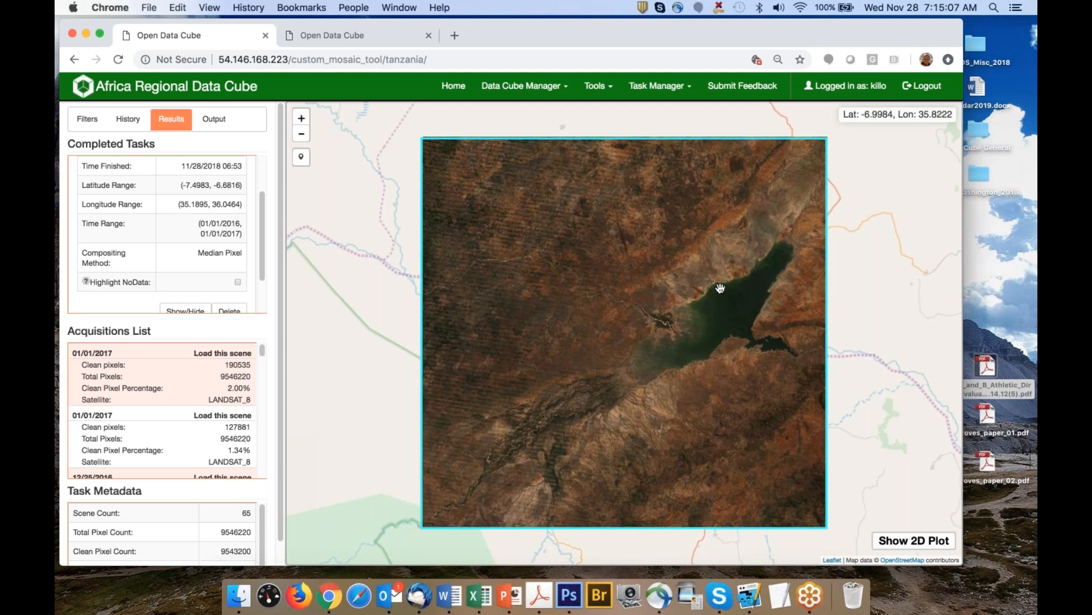
{"action": "scroll", "coordinate": [199, 254], "scroll_direction": "down", "scroll_amount": 3}
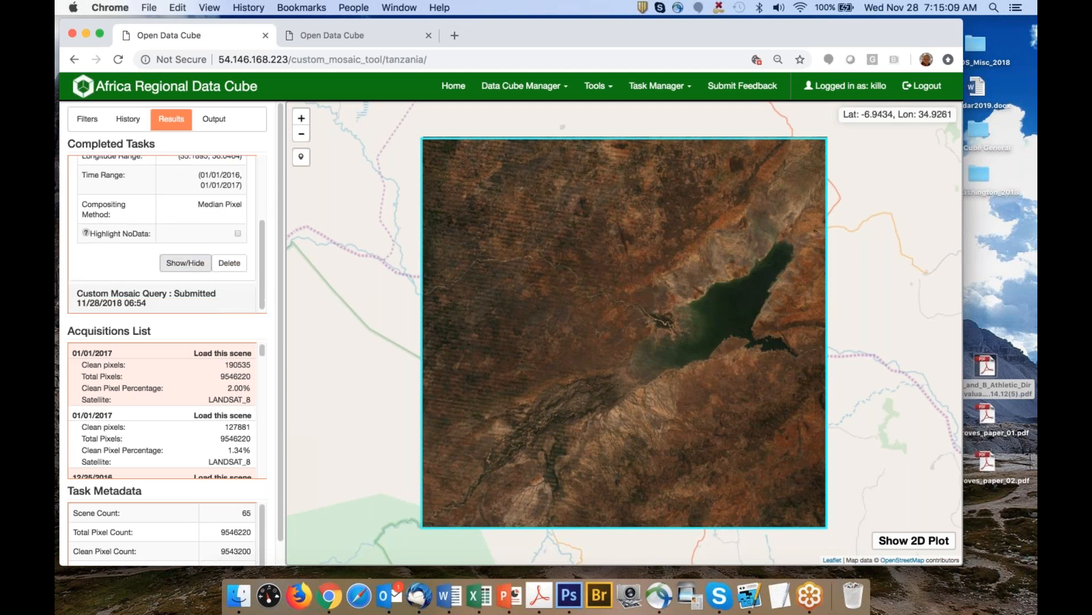
Toggle the 06:52 query's 2016 mosaic on and off to compare the reservoir with the 2003 mosaic
{"action": "left_click", "coordinate": [190, 265]}
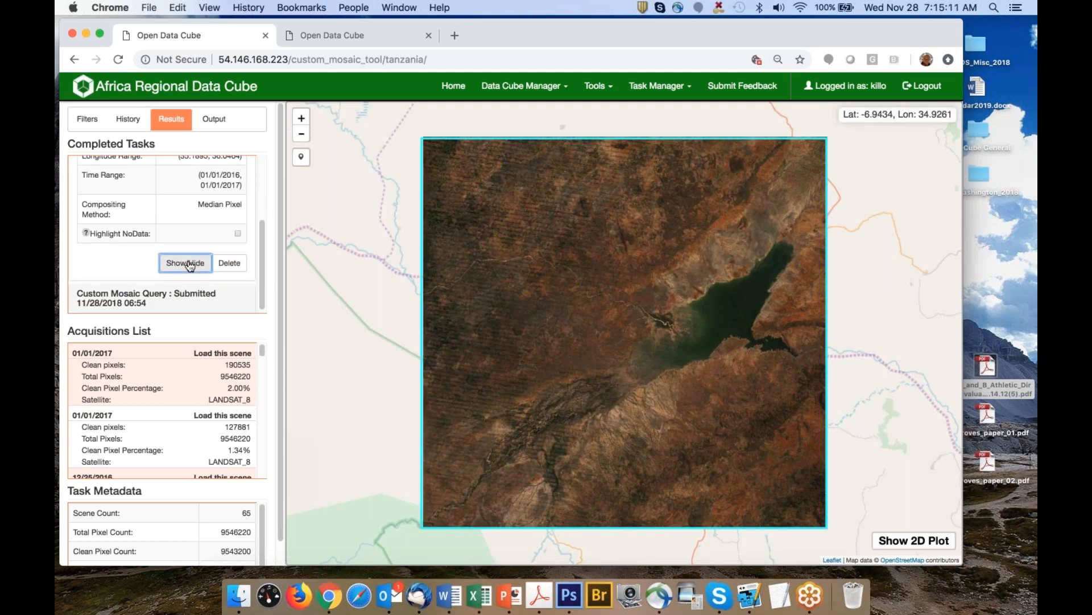
{"action": "left_click", "coordinate": [190, 264]}
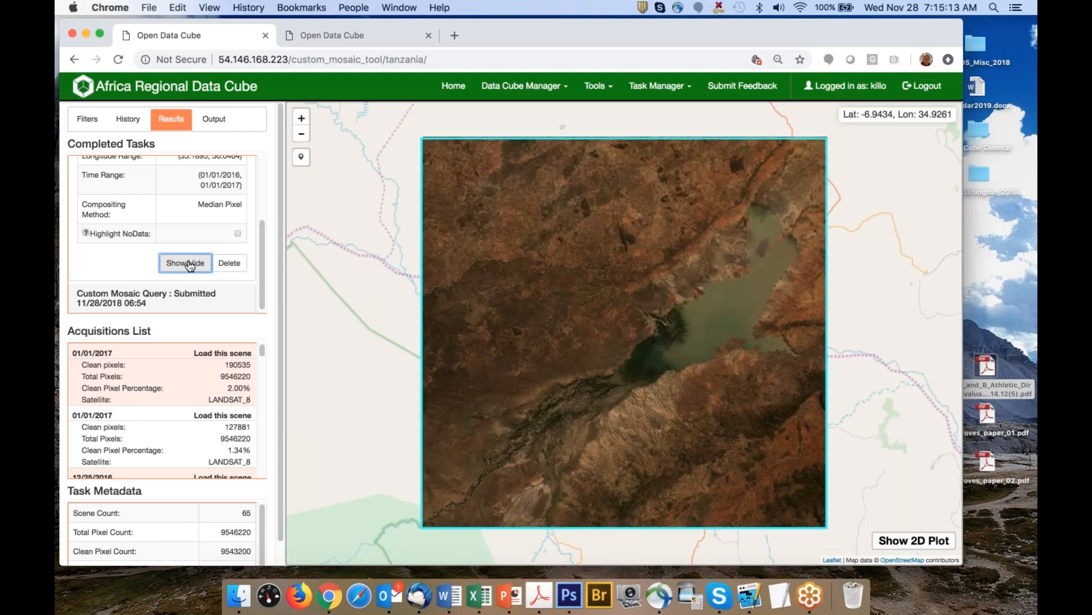
{"action": "left_click", "coordinate": [190, 264]}
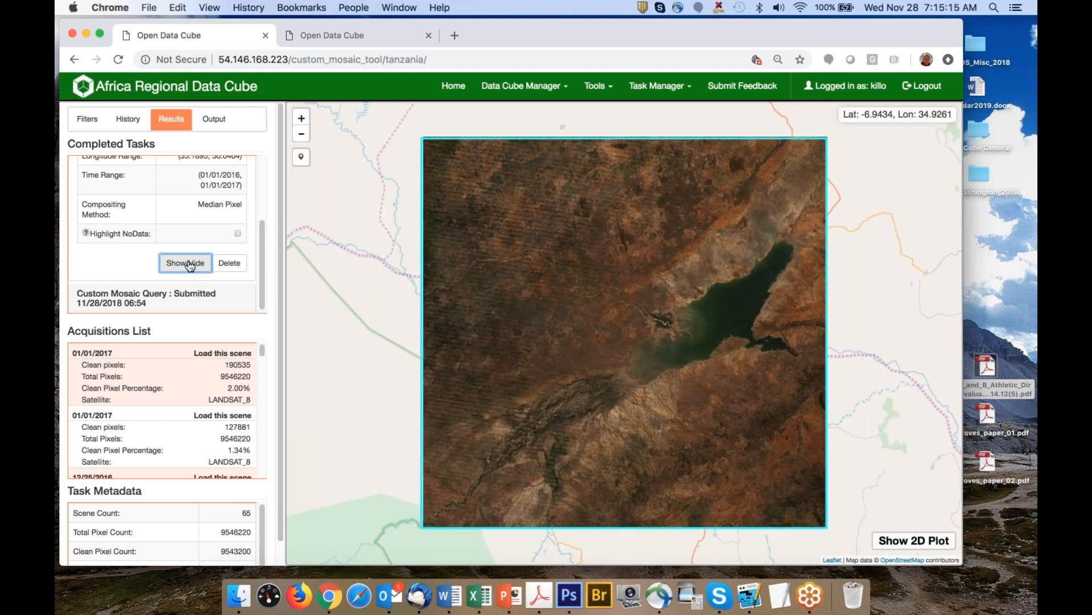
{"action": "left_click", "coordinate": [190, 265]}
{"action": "left_click", "coordinate": [190, 265]}
Open the 06:54 query's details and toggle the visibility of its 2003 mosaic
{"action": "left_click", "coordinate": [125, 302]}
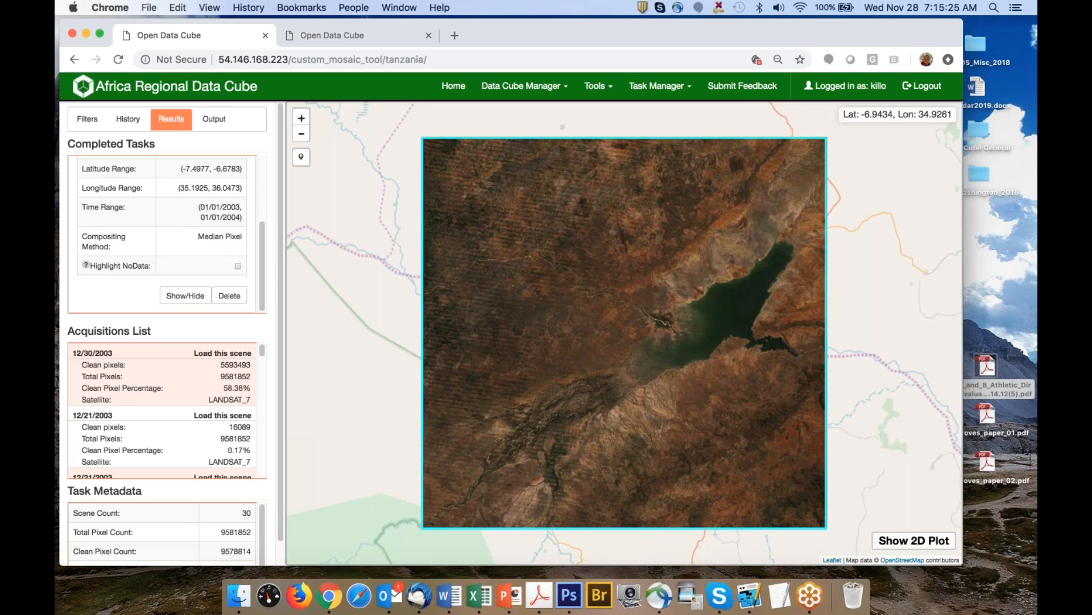
{"action": "left_click", "coordinate": [187, 298]}
{"action": "left_click", "coordinate": [186, 298]}
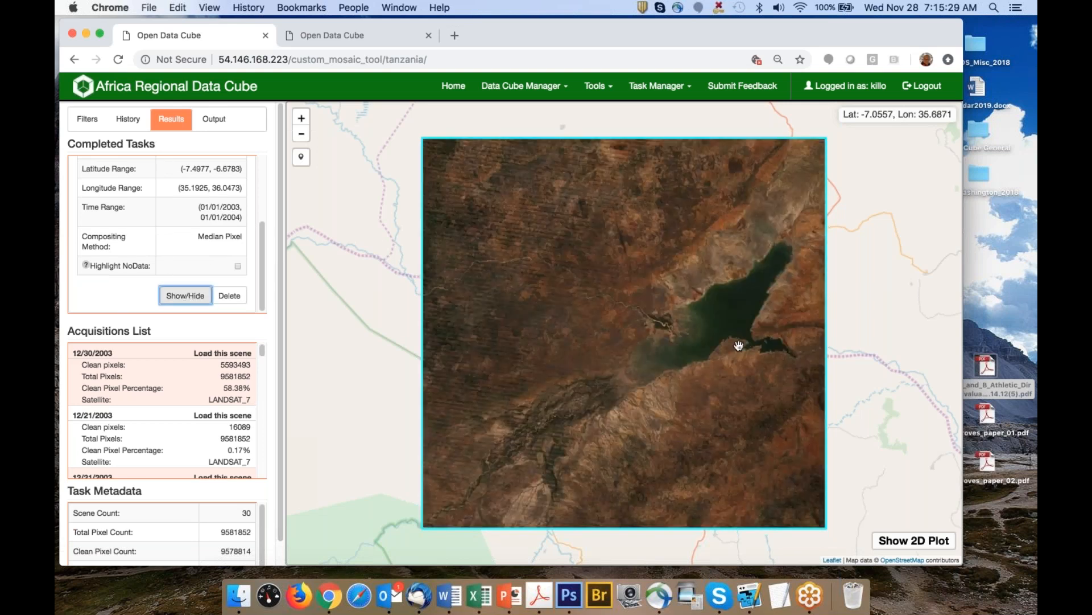
Review the 06:54 query's submission times, geographic ranges, time range, compositing method and NoData option
{"action": "left_click_drag", "start_coordinate": [693, 324], "coordinate": [622, 301]}
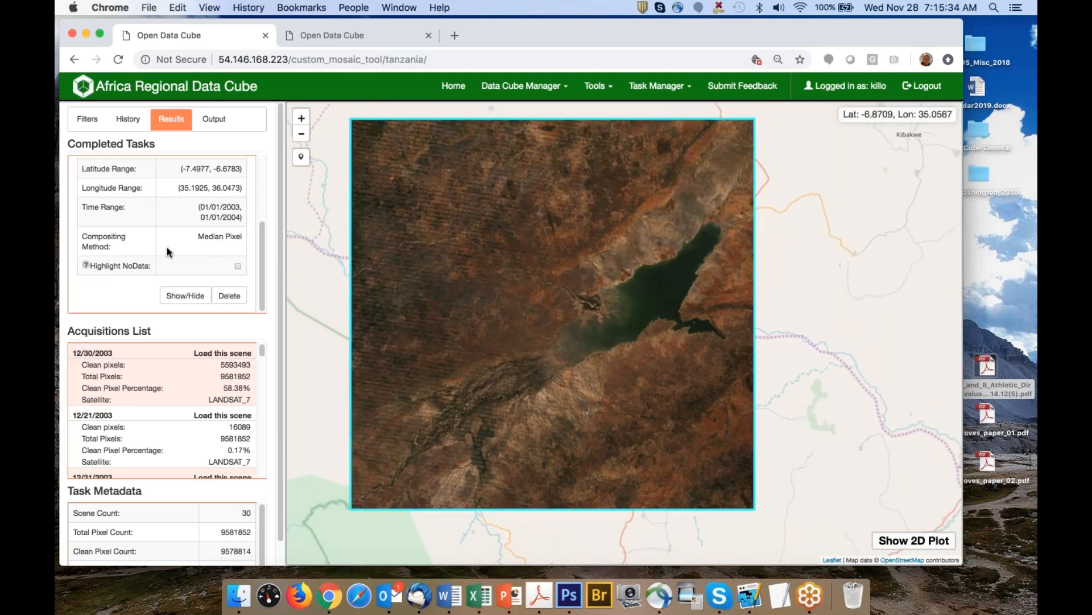
{"action": "scroll", "coordinate": [203, 247], "scroll_direction": "up", "scroll_amount": 3}
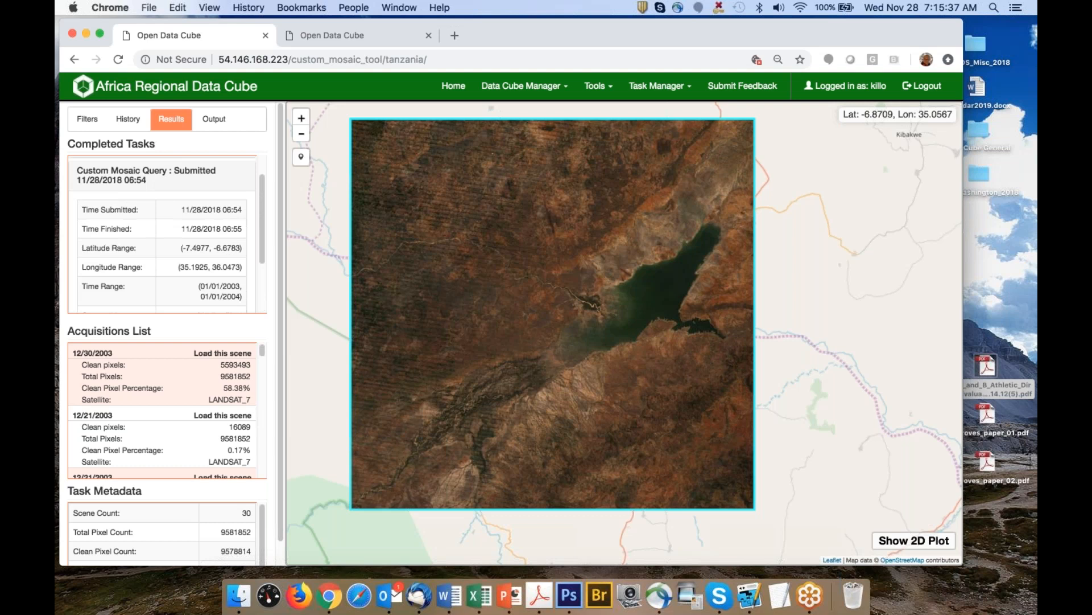
{"action": "scroll", "coordinate": [203, 245], "scroll_direction": "down", "scroll_amount": 2}
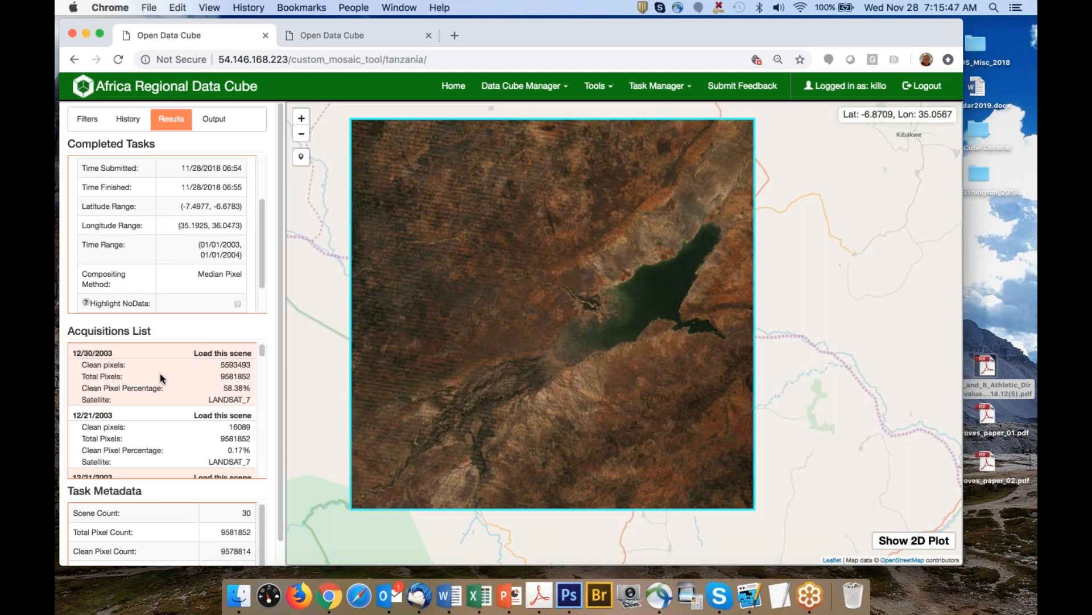
{"action": "scroll", "coordinate": [213, 274], "scroll_direction": "up", "scroll_amount": 2}
{"action": "scroll", "coordinate": [214, 274], "scroll_direction": "down", "scroll_amount": 4}
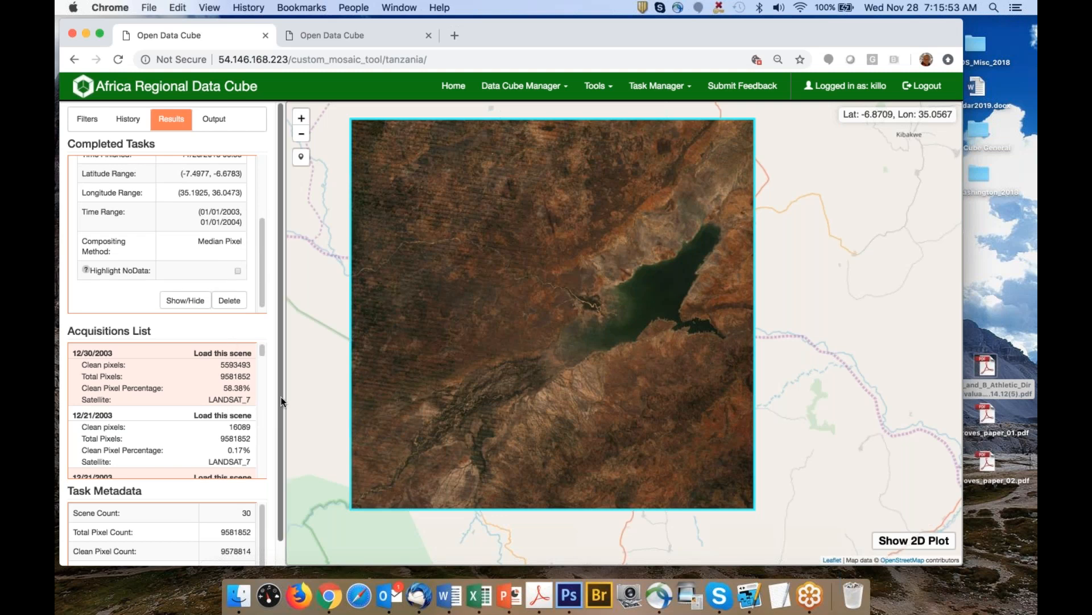
Examine the 06:54 query's task metadata, highlighting the scene count, clean pixel percentage and Acquisitions List heading
{"action": "scroll", "coordinate": [274, 432], "scroll_direction": "down", "scroll_amount": 2}
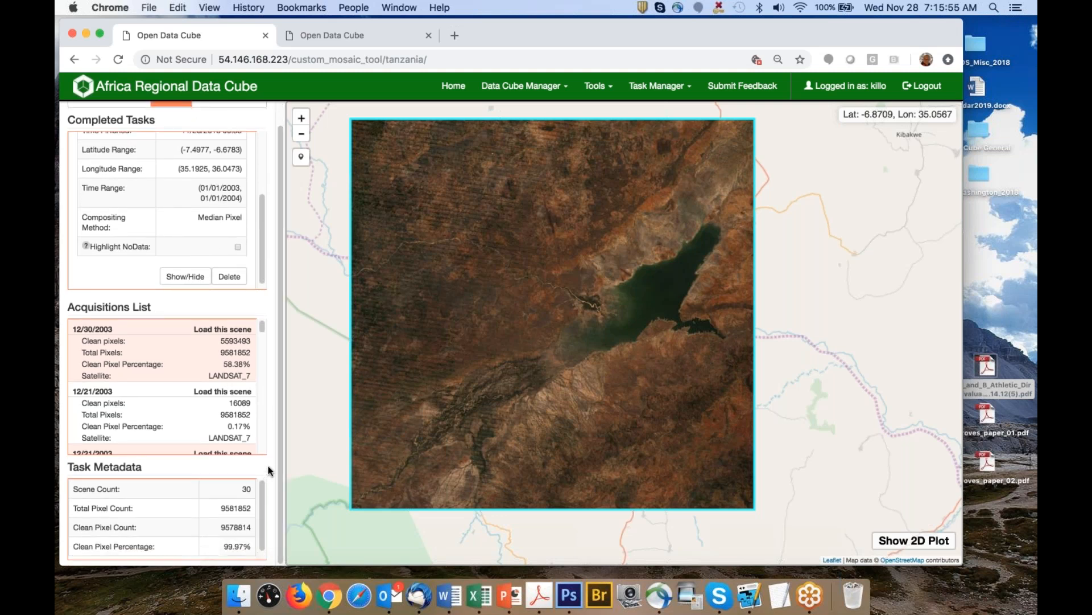
{"action": "scroll", "coordinate": [261, 492], "scroll_direction": "down", "scroll_amount": 1}
{"action": "scroll", "coordinate": [262, 507], "scroll_direction": "up", "scroll_amount": 1}
{"action": "double_click", "coordinate": [246, 489]}
{"action": "left_click", "coordinate": [226, 546]}
{"action": "left_click_drag", "start_coordinate": [226, 545], "coordinate": [254, 547]}
{"action": "left_click", "coordinate": [239, 247]}
{"action": "left_click_drag", "start_coordinate": [69, 307], "coordinate": [164, 313]}
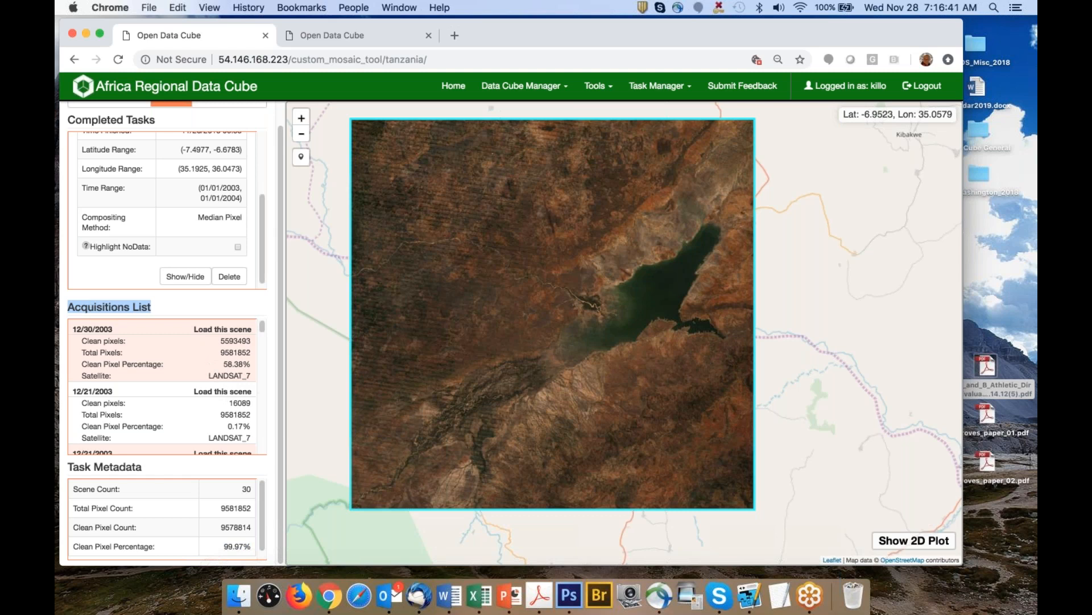
{"action": "left_click_drag", "start_coordinate": [242, 488], "coordinate": [253, 488]}
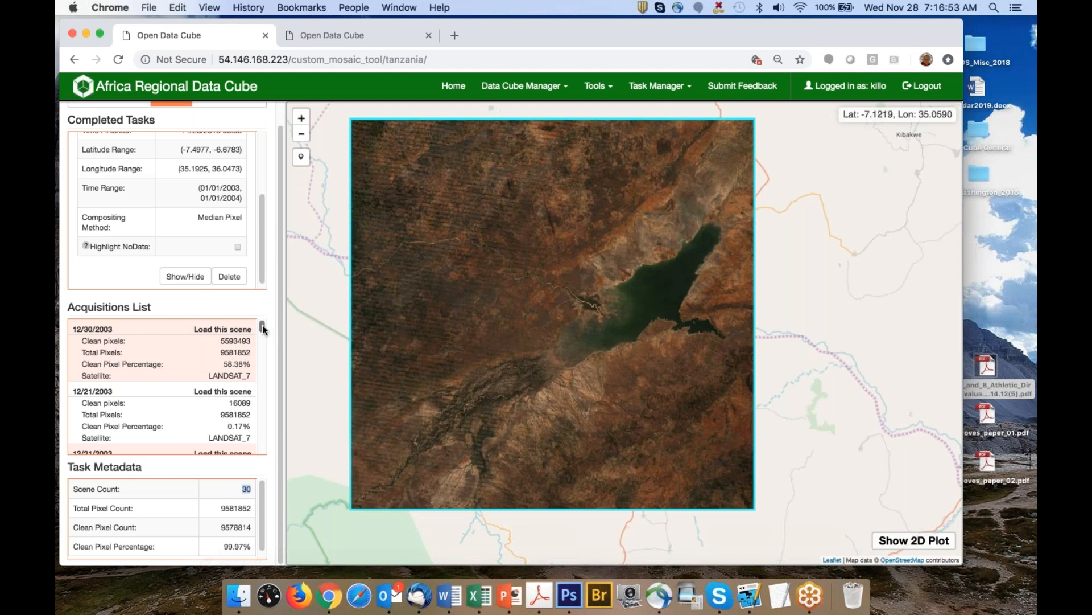
Browse the acquisitions list and highlight the clean pixel percentages of the 12/05/2003 and 11/28/2003 scenes
{"action": "left_click_drag", "start_coordinate": [483, 270], "coordinate": [480, 278]}
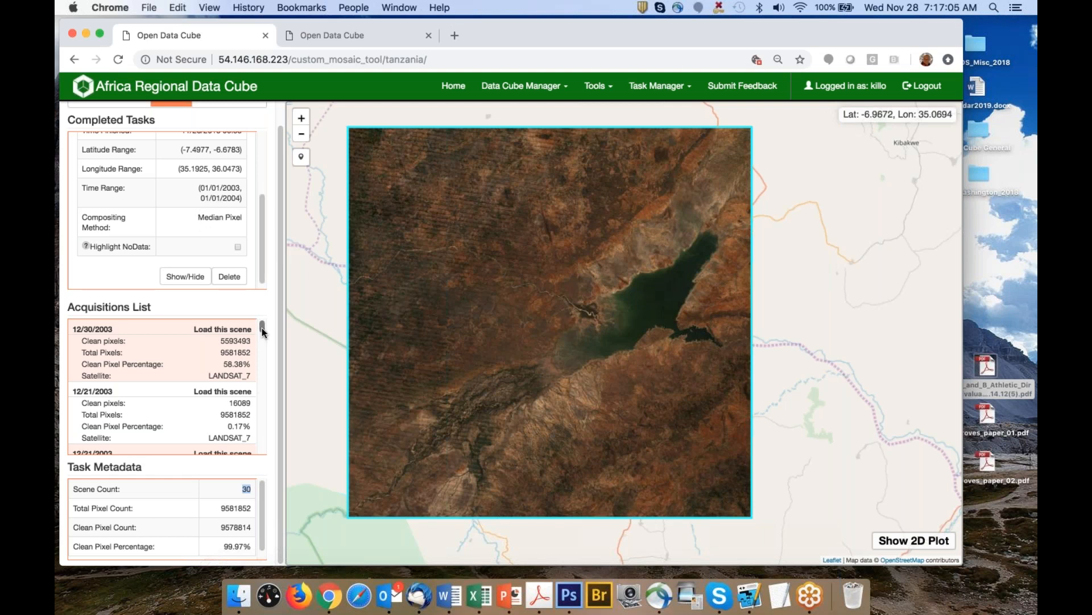
{"action": "scroll", "coordinate": [264, 333], "scroll_direction": "down", "scroll_amount": 2}
{"action": "left_click_drag", "start_coordinate": [263, 333], "coordinate": [265, 353]}
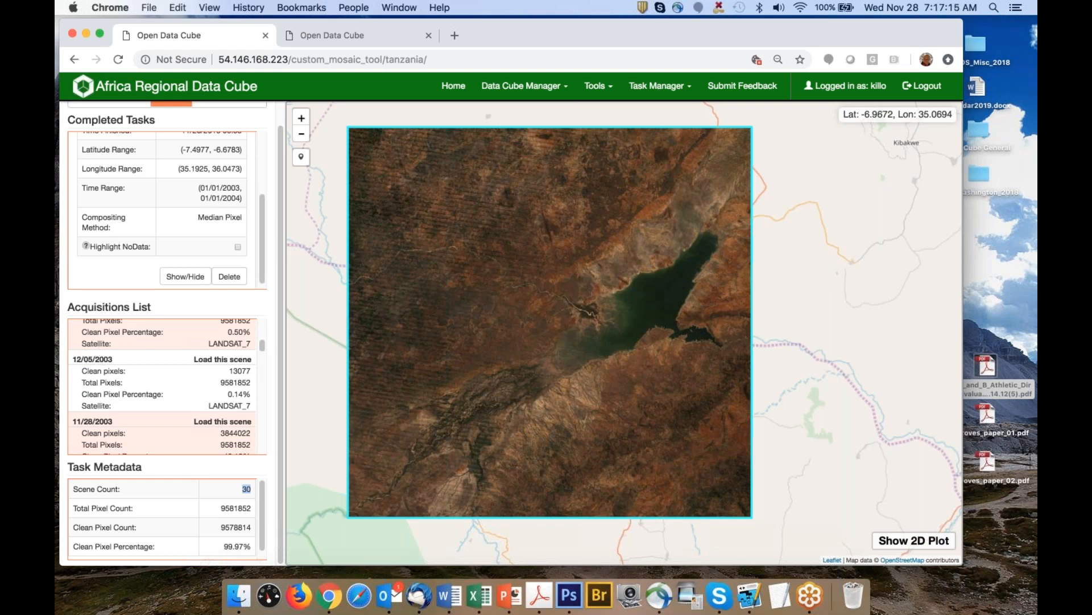
{"action": "left_click_drag", "start_coordinate": [228, 394], "coordinate": [251, 394]}
{"action": "left_click_drag", "start_coordinate": [262, 344], "coordinate": [262, 352]}
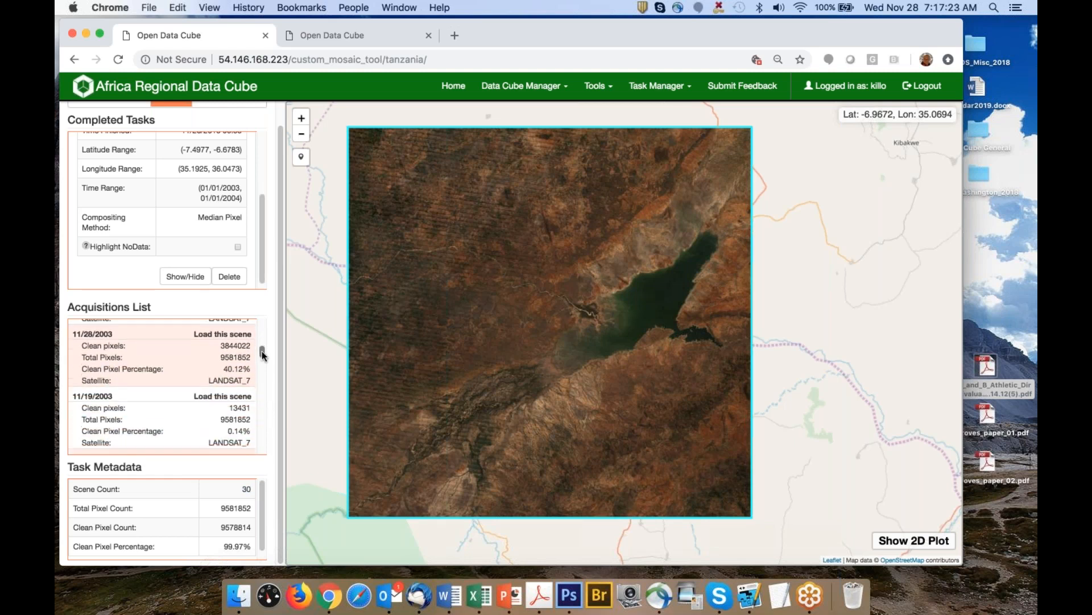
{"action": "left_click_drag", "start_coordinate": [75, 334], "coordinate": [112, 334]}
{"action": "left_click_drag", "start_coordinate": [224, 369], "coordinate": [247, 369]}
Load the single 11/28/2003 Landsat 7 scene and inspect its clouds and striping around the reservoir
{"action": "left_click", "coordinate": [232, 335]}
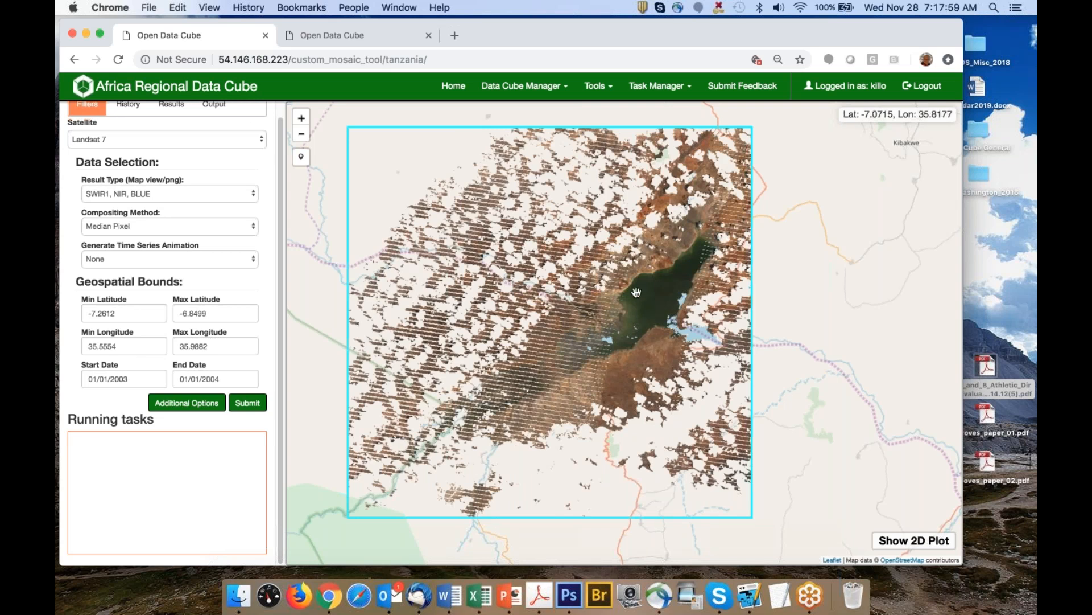
{"action": "scroll", "coordinate": [643, 321], "scroll_direction": "up", "scroll_amount": 1}
{"action": "scroll", "coordinate": [643, 321], "scroll_direction": "up", "scroll_amount": 2}
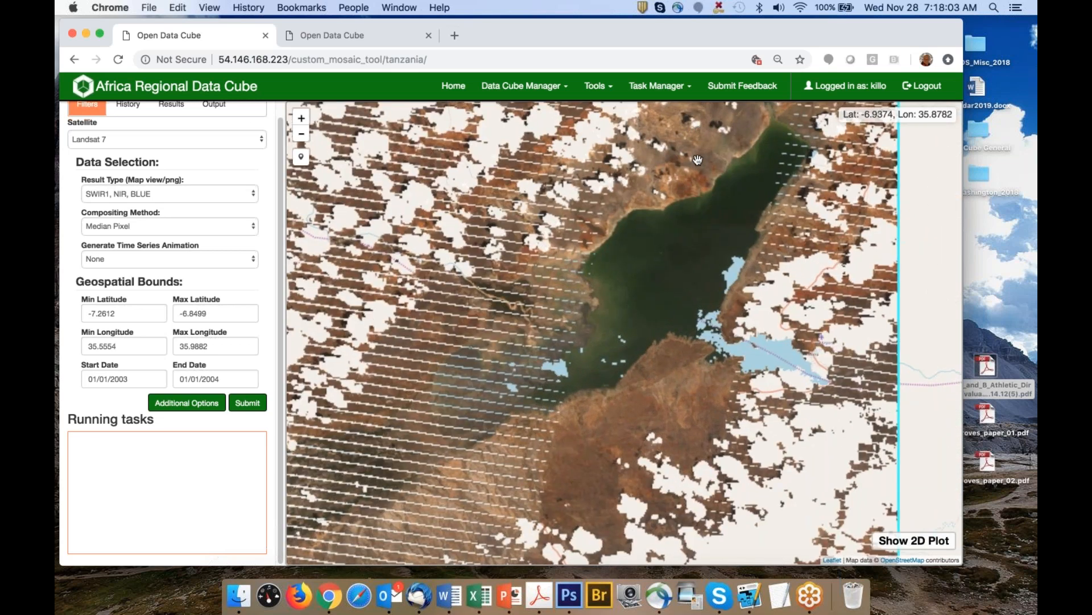
{"action": "scroll", "coordinate": [629, 256], "scroll_direction": "down", "scroll_amount": 2}
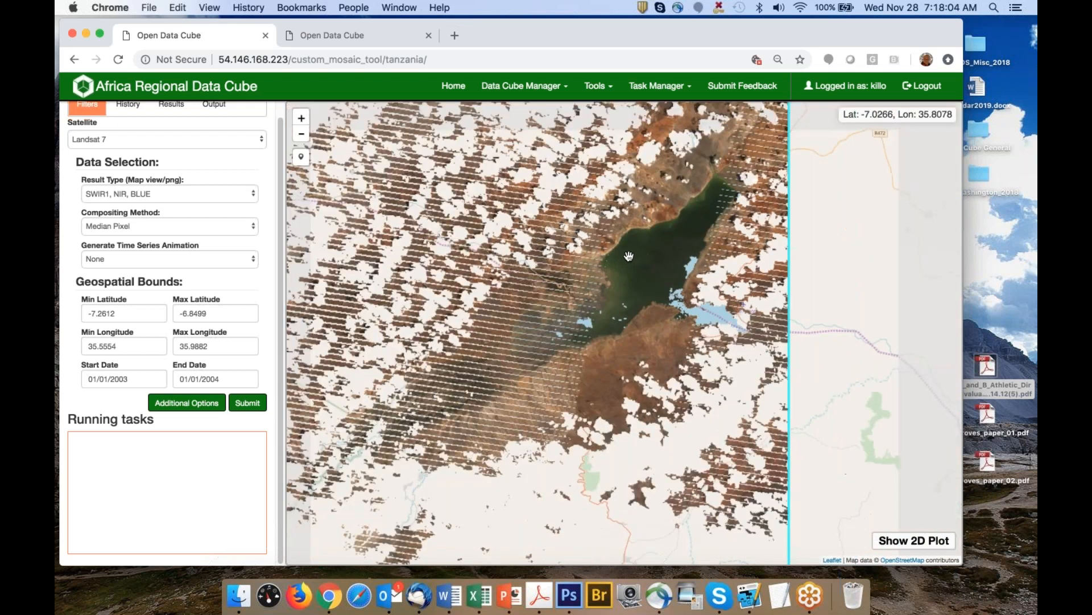
{"action": "scroll", "coordinate": [629, 256], "scroll_direction": "down", "scroll_amount": 1}
{"action": "left_click_drag", "start_coordinate": [629, 256], "coordinate": [617, 287]}
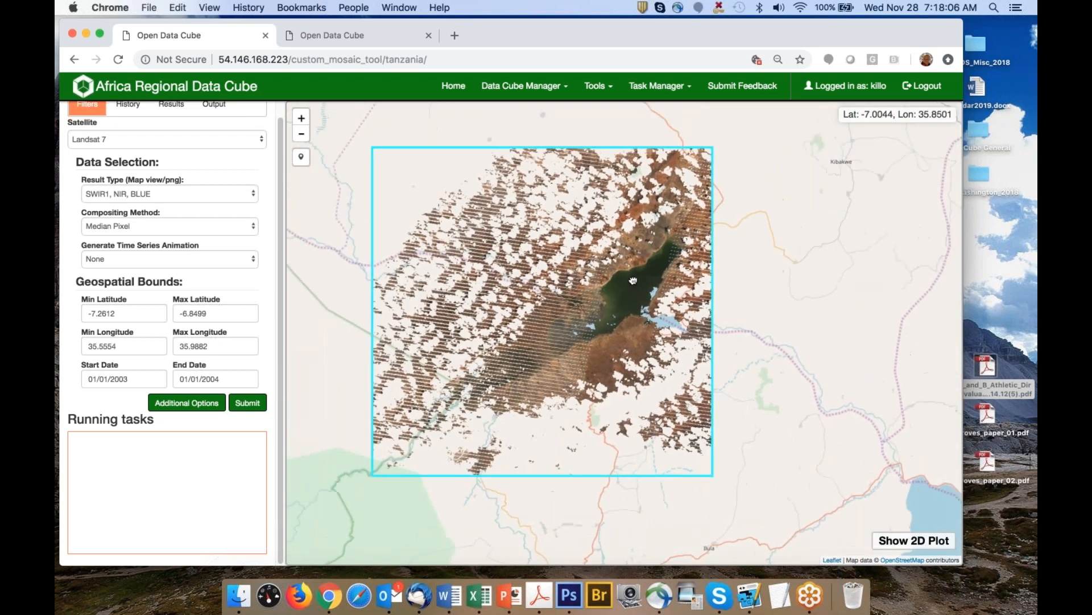
Delete the single acquisition result for 11/28/2003 and reopen the mosaic query submitted at 06:54
{"action": "left_click", "coordinate": [173, 108]}
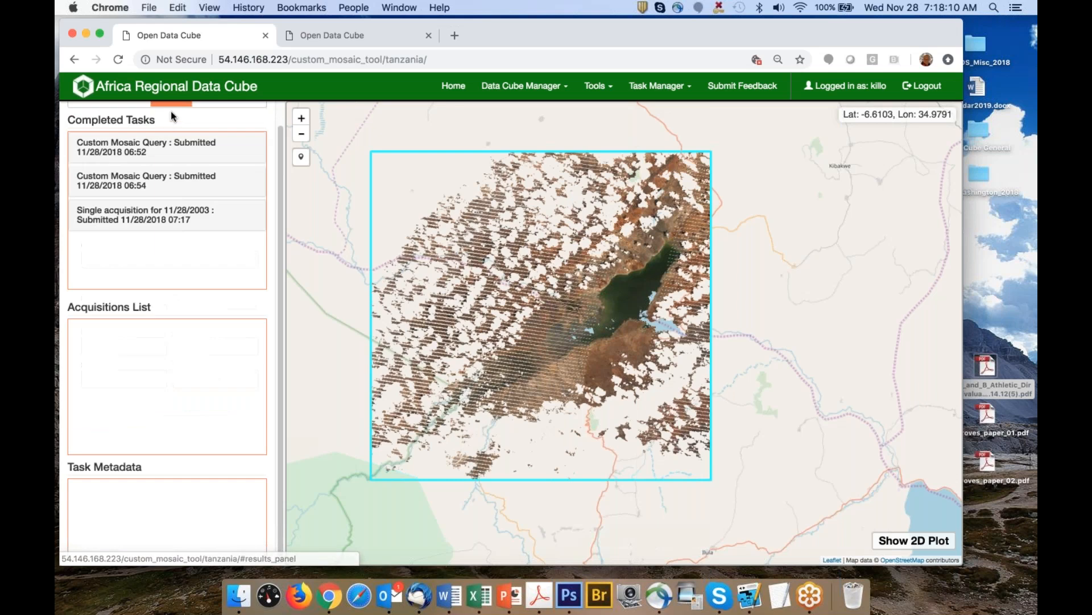
{"action": "left_click", "coordinate": [137, 185]}
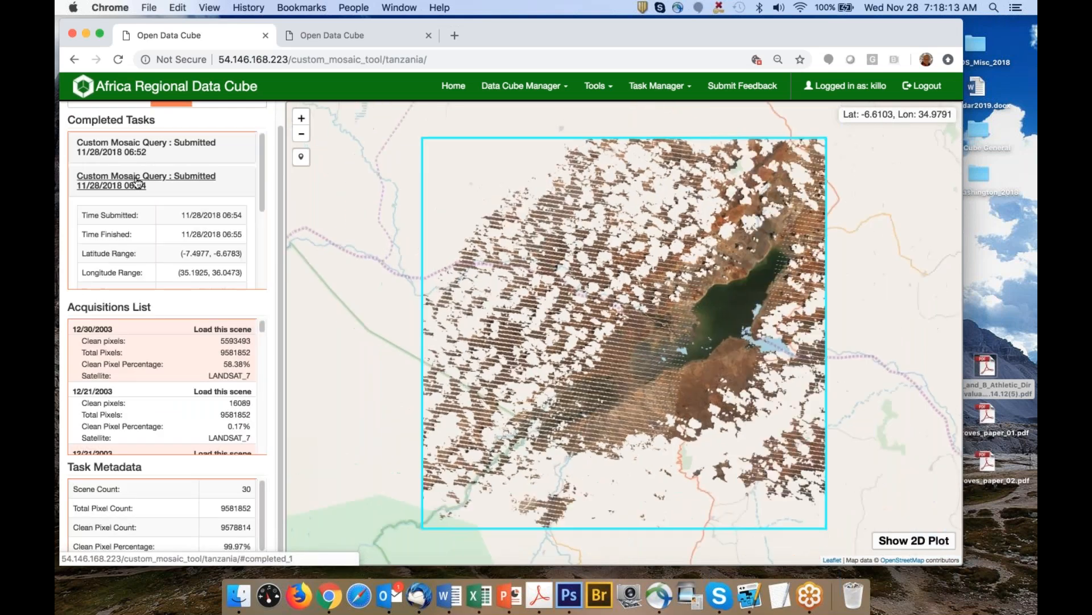
{"action": "scroll", "coordinate": [173, 208], "scroll_direction": "down", "scroll_amount": 5}
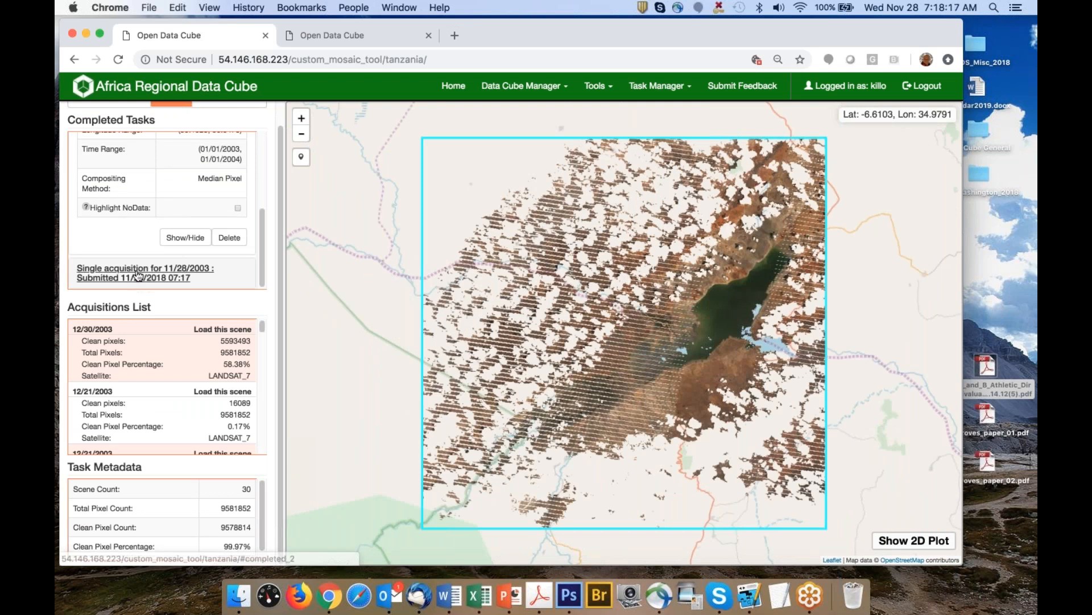
{"action": "left_click", "coordinate": [175, 263]}
{"action": "left_click", "coordinate": [234, 273]}
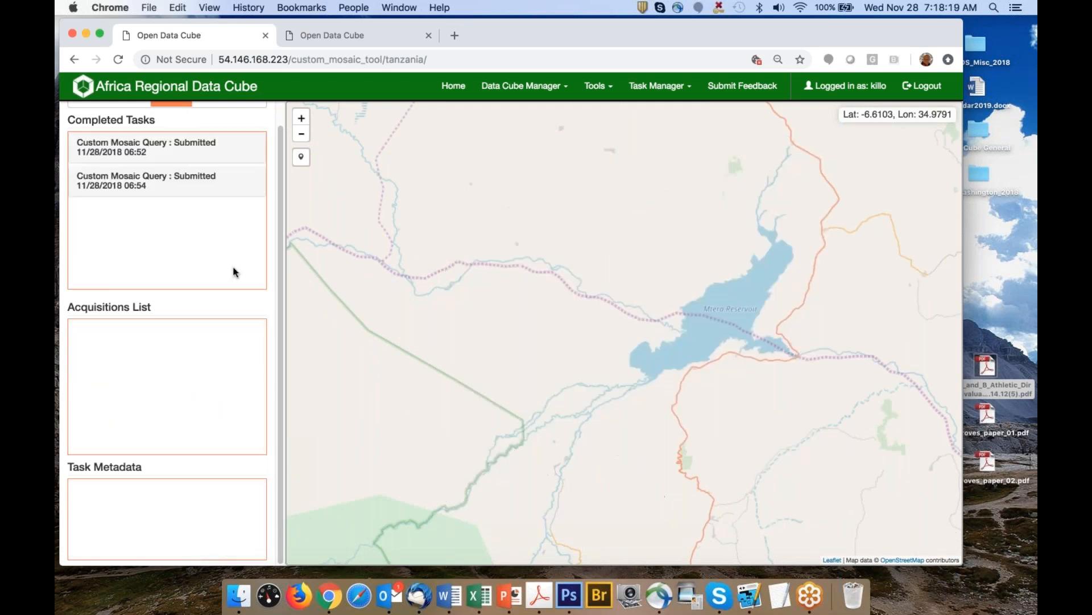
{"action": "left_click", "coordinate": [136, 208]}
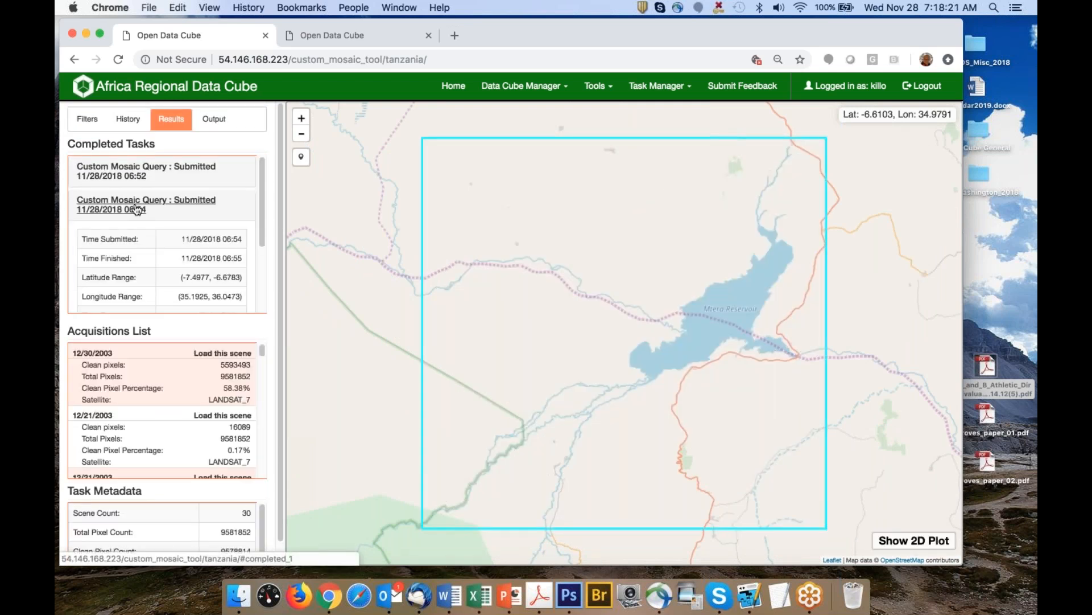
Show the 06:54 custom mosaic on the map and centre the imagery in view
{"action": "scroll", "coordinate": [170, 221], "scroll_direction": "down", "scroll_amount": 5}
{"action": "left_click", "coordinate": [193, 295]}
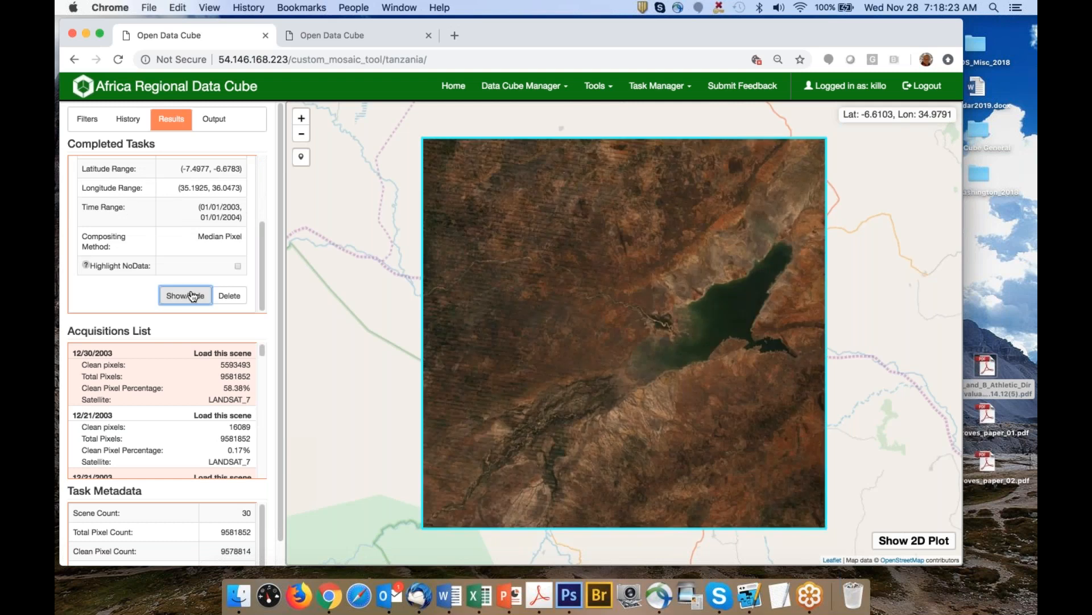
{"action": "left_click_drag", "start_coordinate": [699, 339], "coordinate": [654, 334]}
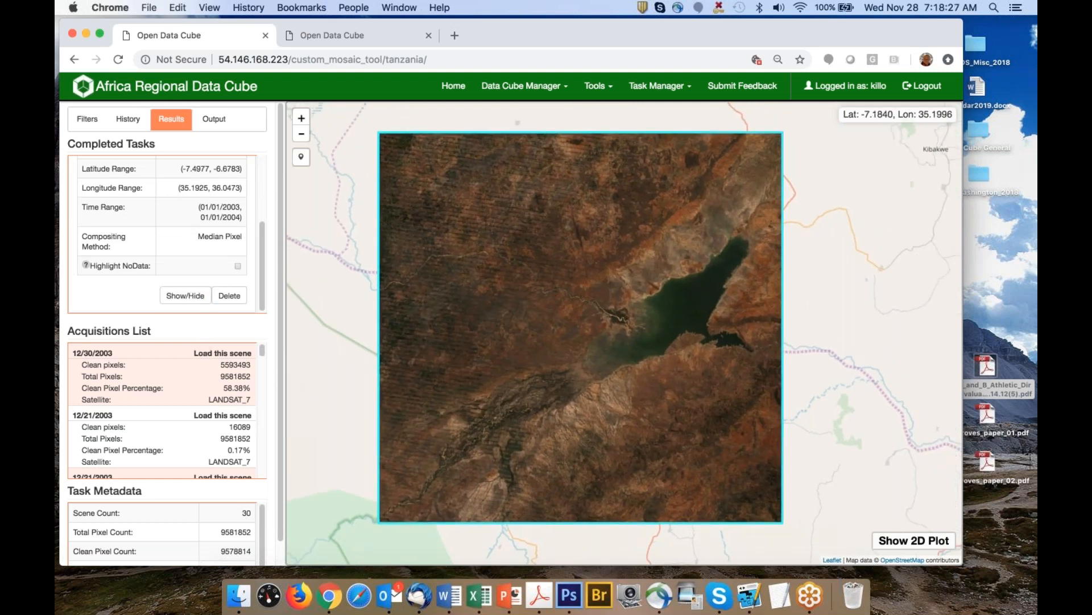
Find the 11/12/2003 Landsat 7 acquisition, highlight its clean pixel percentage and load that single scene onto the map
{"action": "scroll", "coordinate": [163, 410], "scroll_direction": "down", "scroll_amount": 10}
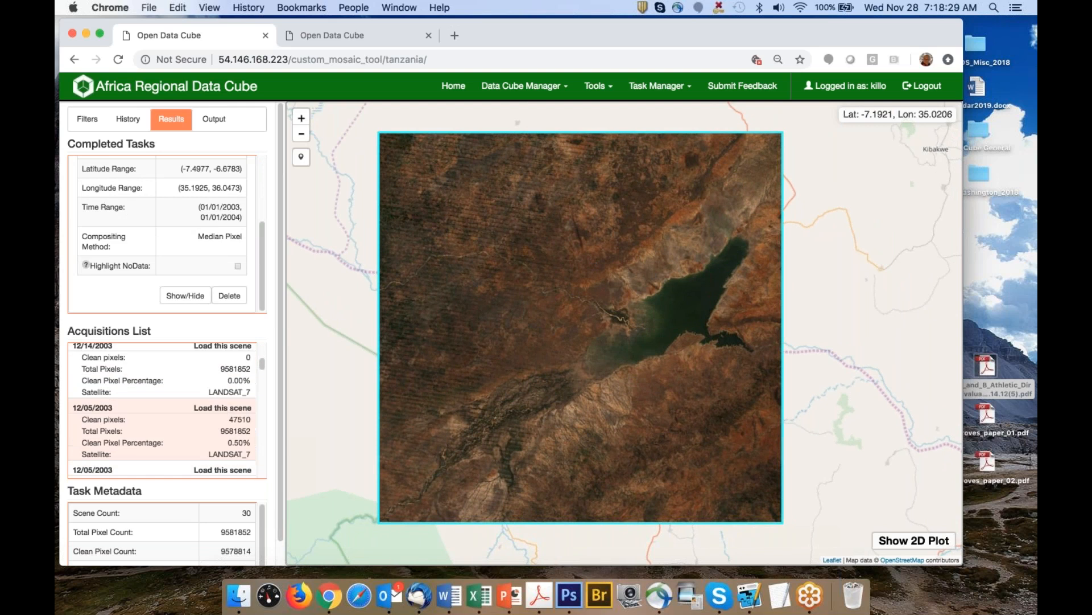
{"action": "scroll", "coordinate": [162, 409], "scroll_direction": "down", "scroll_amount": 10}
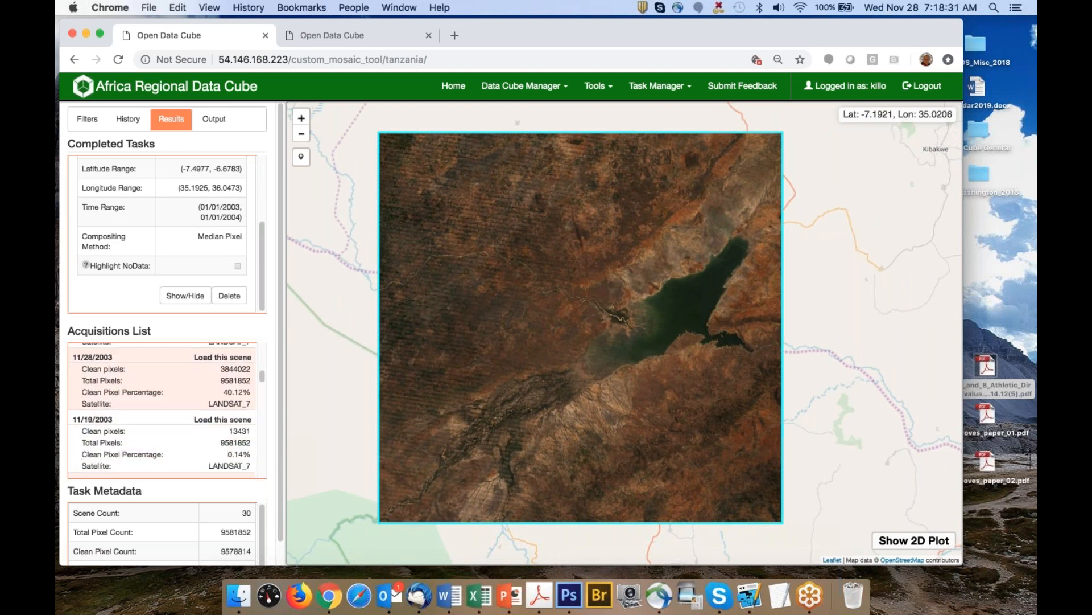
{"action": "scroll", "coordinate": [163, 410], "scroll_direction": "down", "scroll_amount": 10}
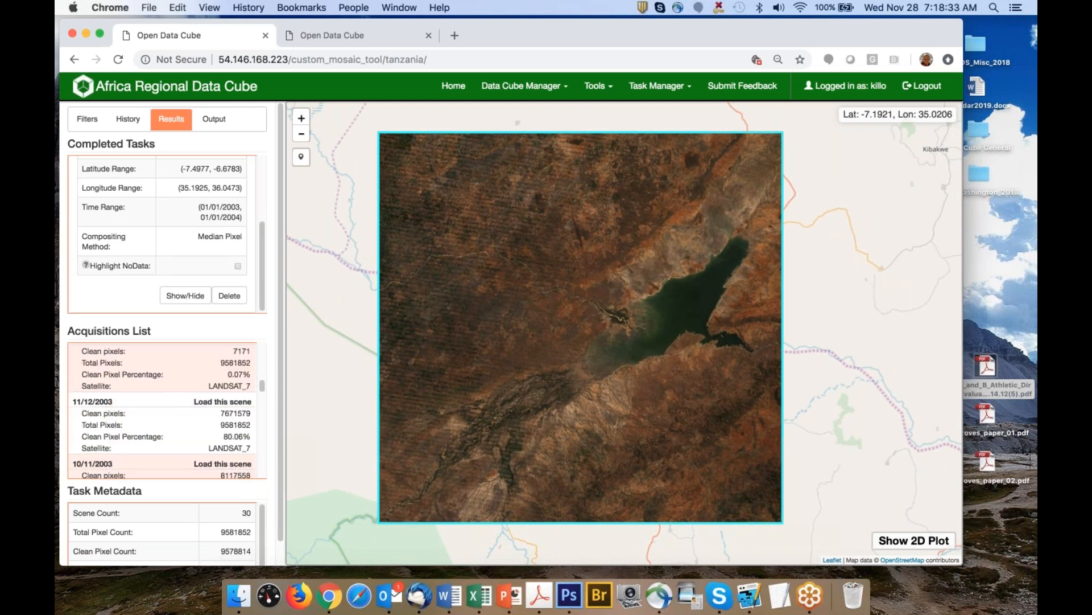
{"action": "scroll", "coordinate": [245, 425], "scroll_direction": "down", "scroll_amount": 1}
{"action": "left_click_drag", "start_coordinate": [223, 428], "coordinate": [251, 428]}
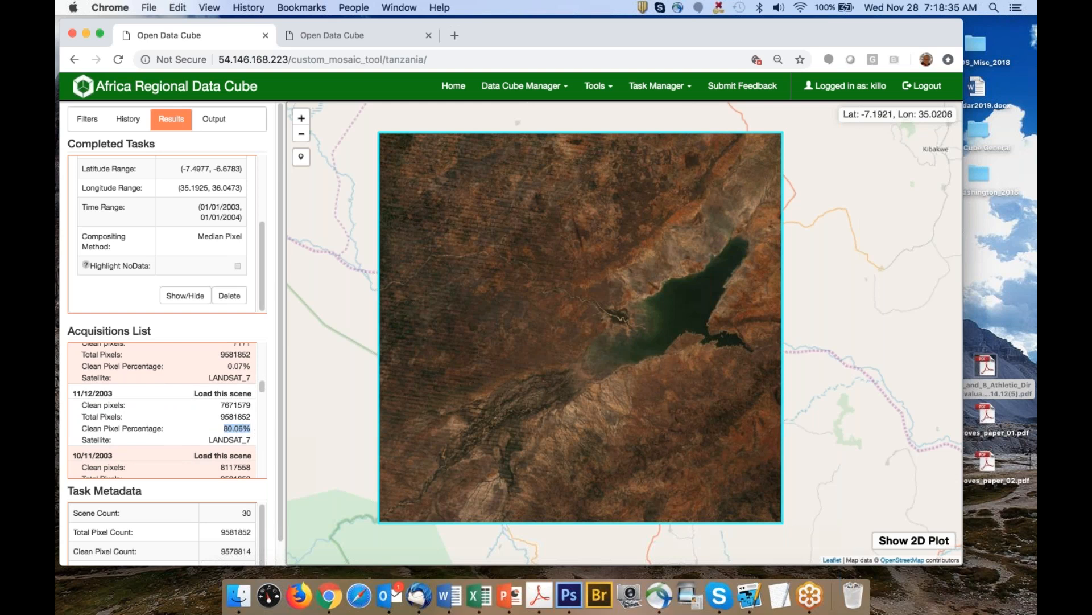
{"action": "left_click", "coordinate": [217, 394]}
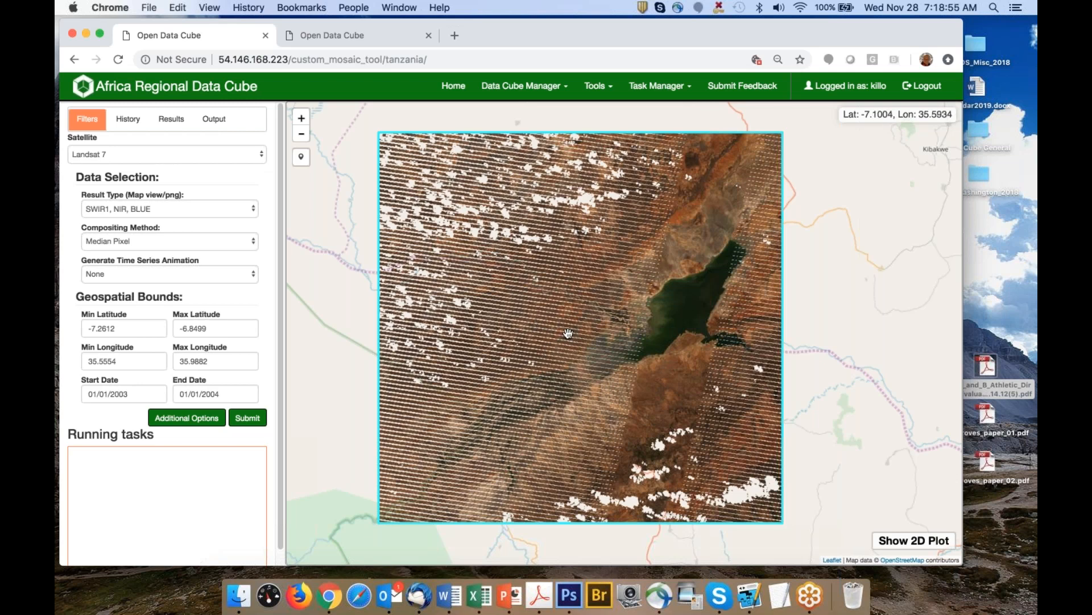
Examine the clouds and striping across the 11/12/2003 scene, both around the reservoir and over the full extent
{"action": "scroll", "coordinate": [570, 286], "scroll_direction": "up", "scroll_amount": 3}
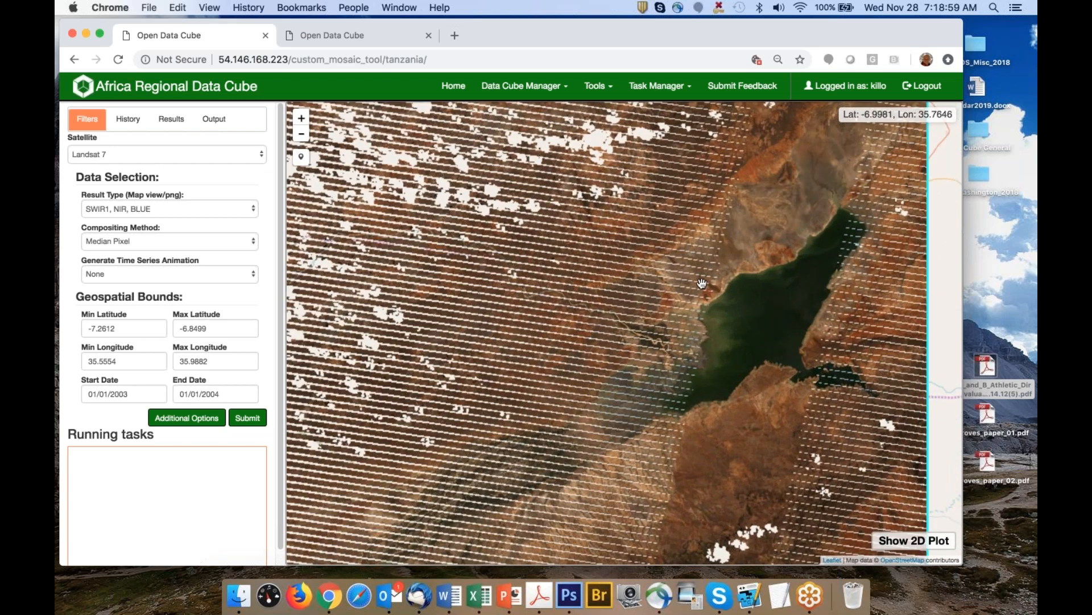
{"action": "scroll", "coordinate": [697, 287], "scroll_direction": "down", "scroll_amount": 2}
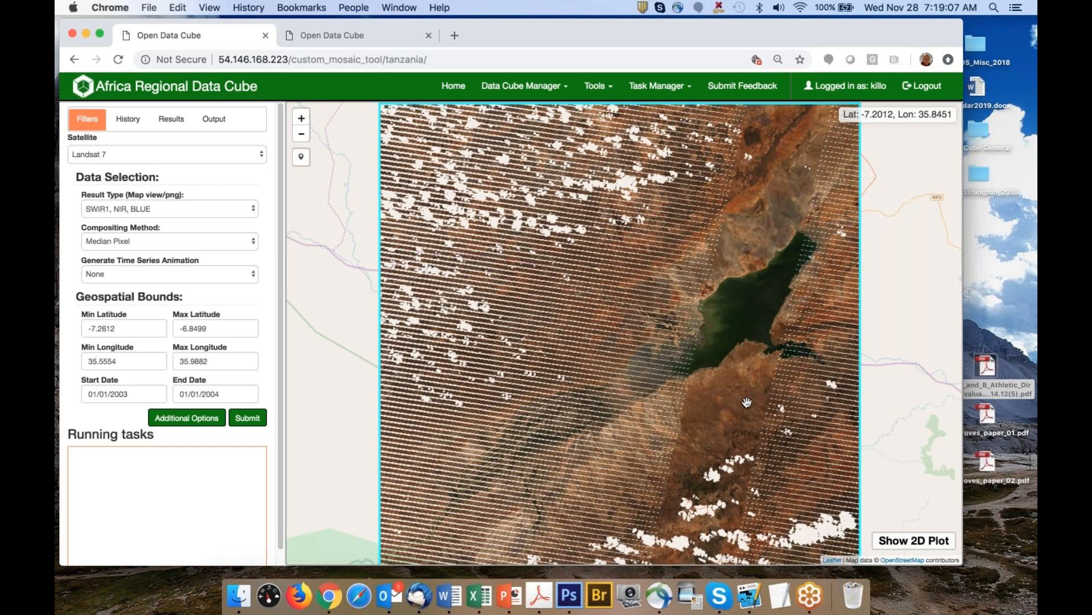
{"action": "left_click_drag", "start_coordinate": [740, 401], "coordinate": [665, 369]}
{"action": "scroll", "coordinate": [665, 369], "scroll_direction": "down", "scroll_amount": 1}
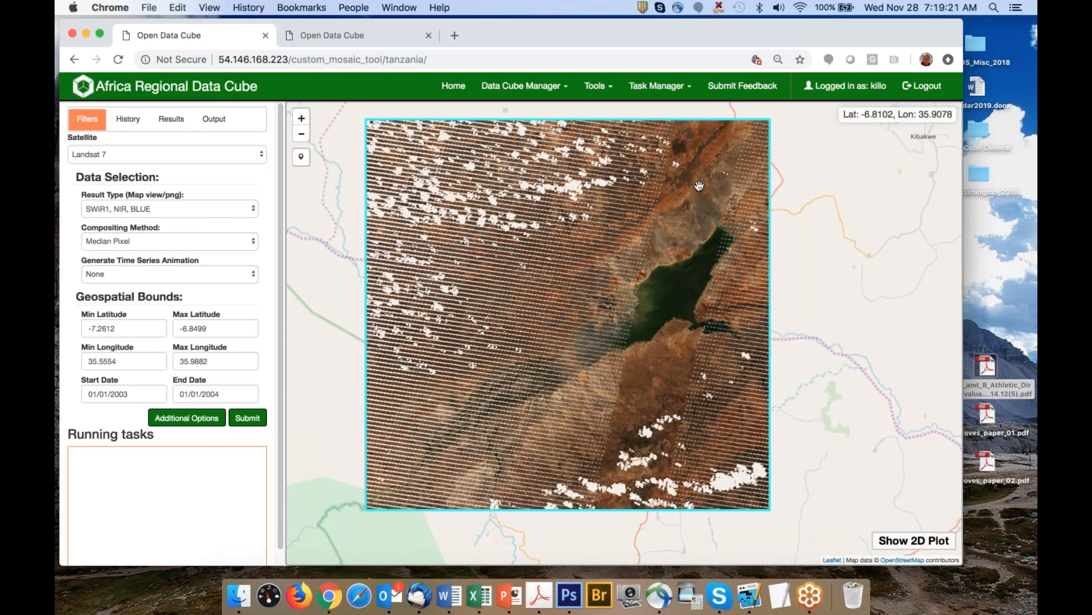
{"action": "scroll", "coordinate": [663, 367], "scroll_direction": "up", "scroll_amount": 1}
{"action": "scroll", "coordinate": [663, 367], "scroll_direction": "up", "scroll_amount": 3}
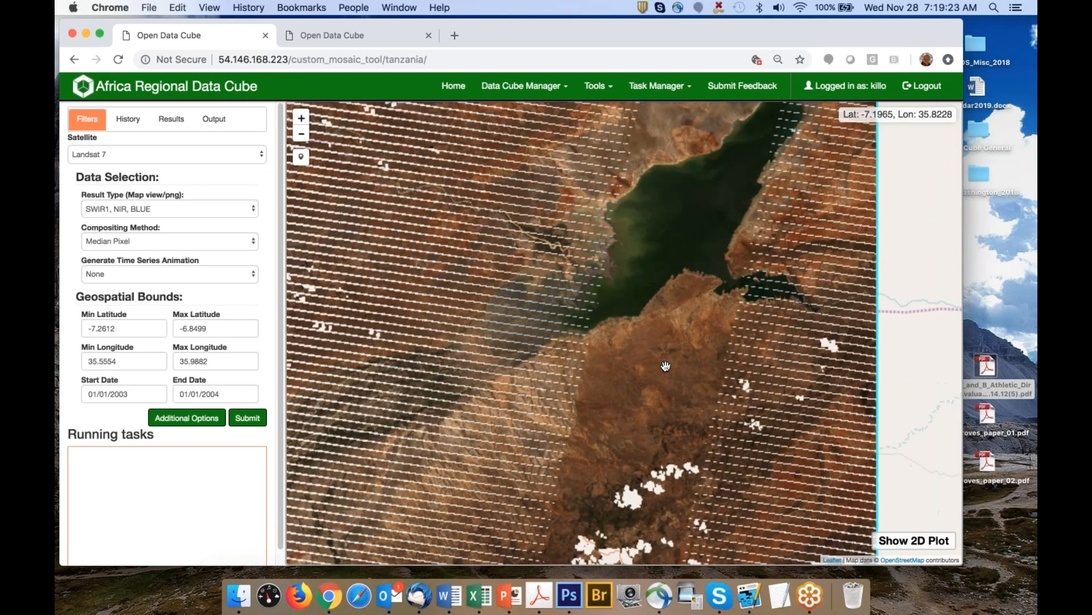
{"action": "scroll", "coordinate": [675, 368], "scroll_direction": "down", "scroll_amount": 2}
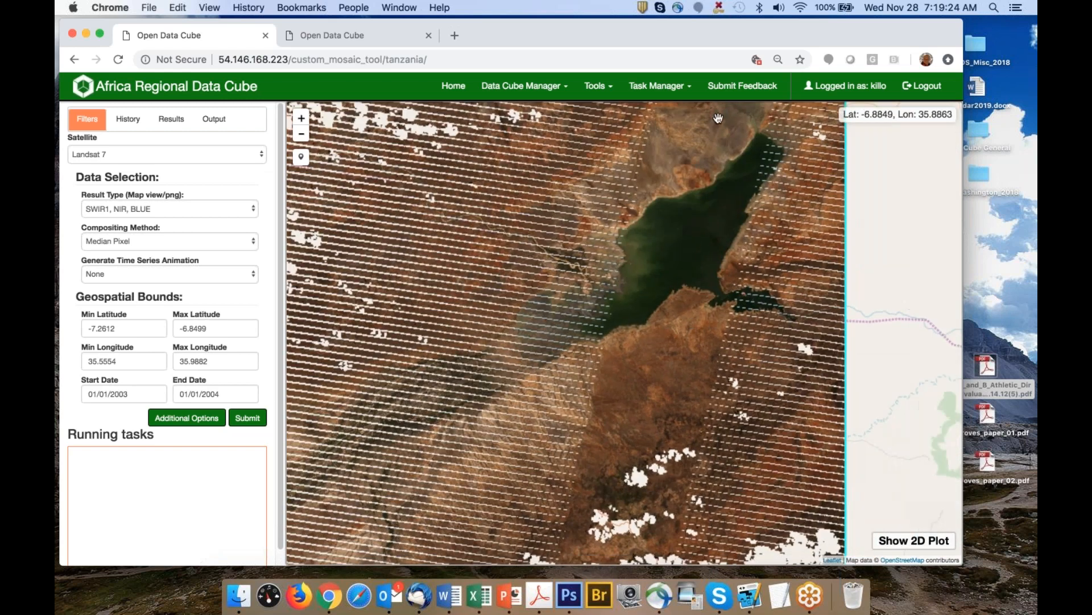
{"action": "scroll", "coordinate": [612, 251], "scroll_direction": "down", "scroll_amount": 2}
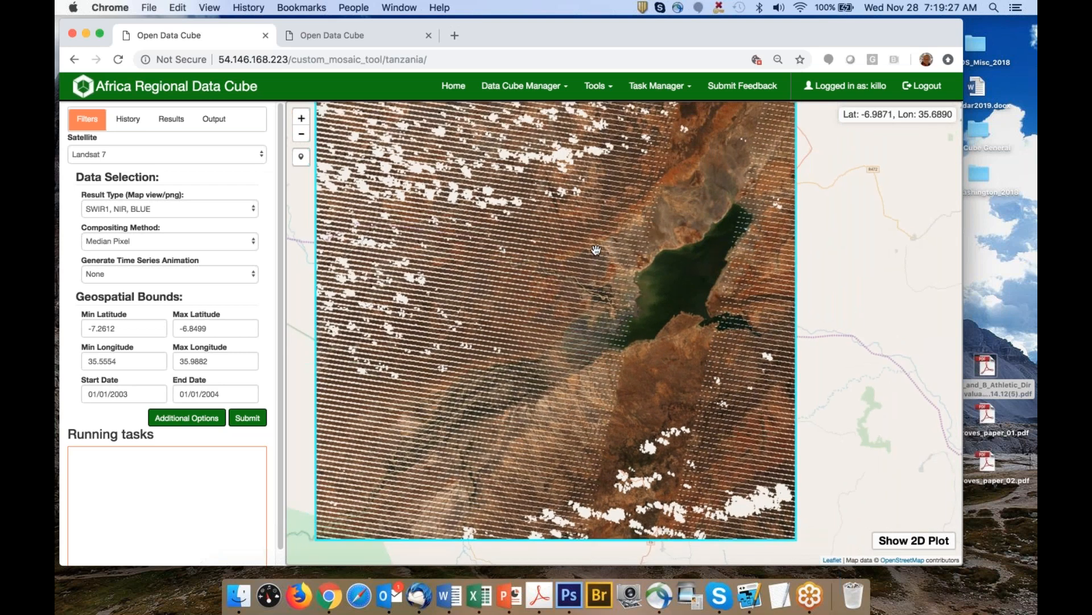
{"action": "scroll", "coordinate": [568, 293], "scroll_direction": "down", "scroll_amount": 1}
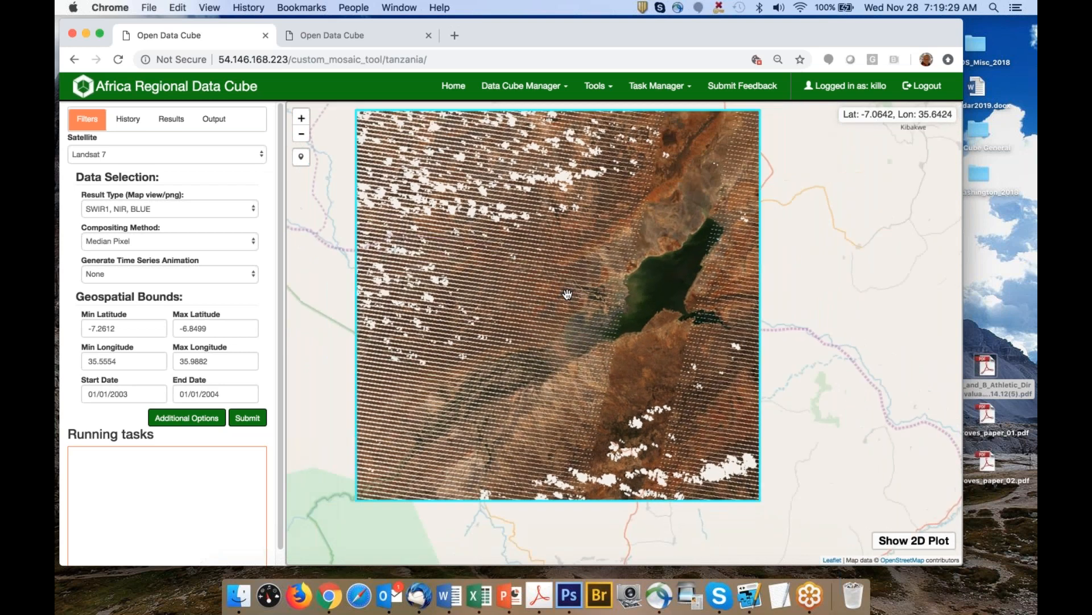
Check the output details of the 11/12/2003 single acquisition and delete its result from the completed tasks
{"action": "left_click", "coordinate": [215, 119]}
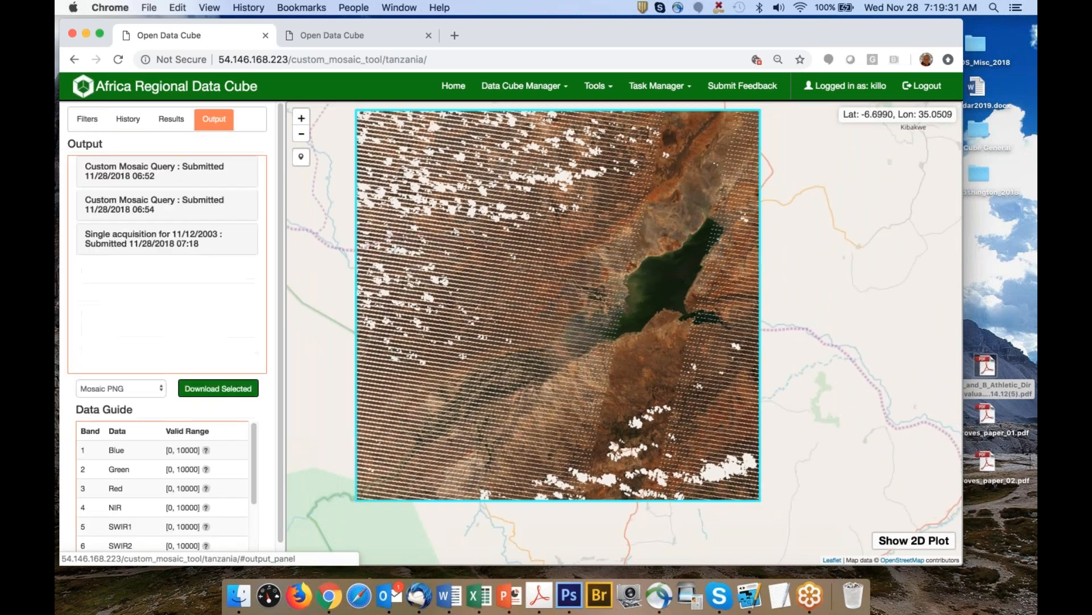
{"action": "left_click", "coordinate": [142, 240]}
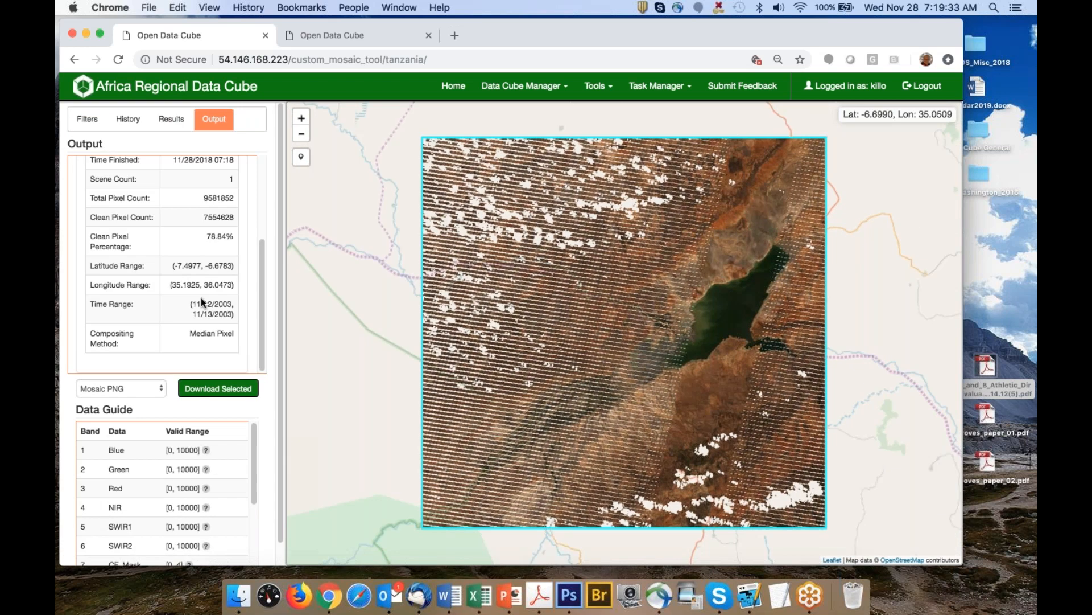
{"action": "left_click", "coordinate": [173, 120]}
{"action": "left_click", "coordinate": [170, 238]}
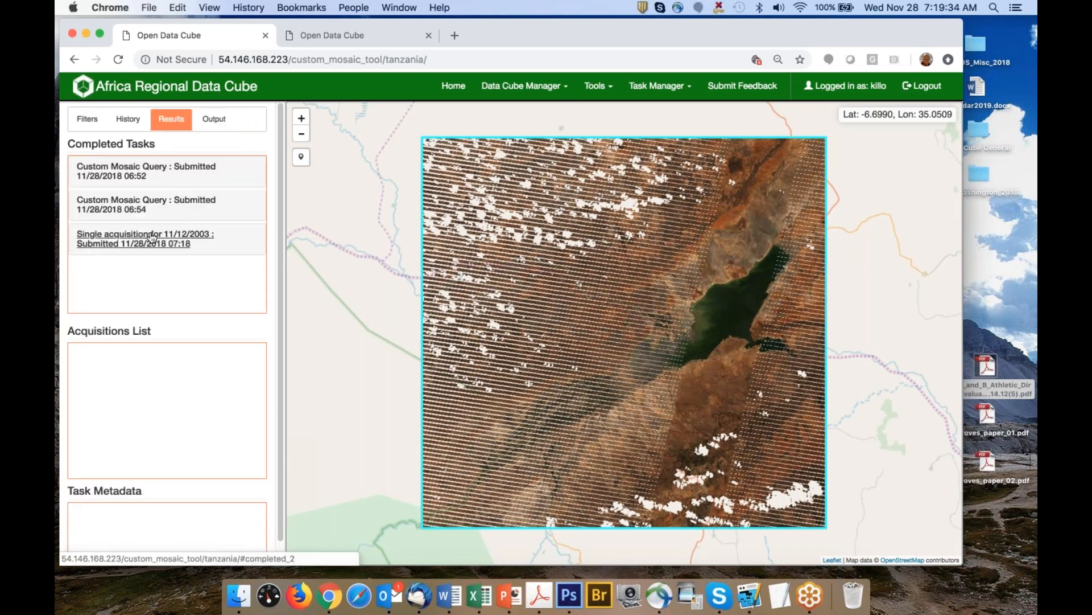
{"action": "left_click", "coordinate": [233, 296]}
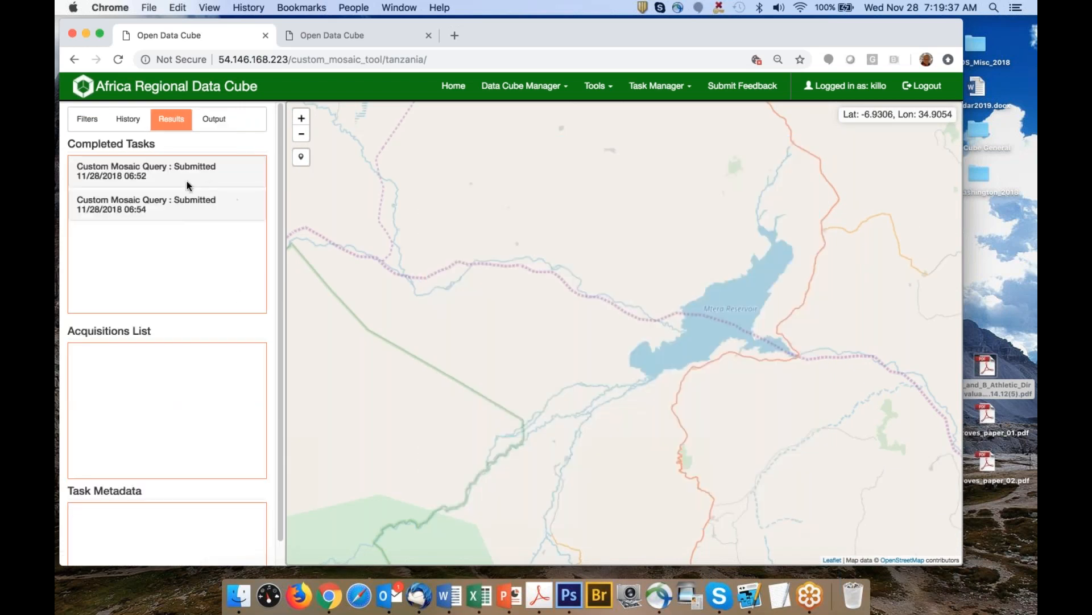
Reopen the 06:54 mosaic query, show its mosaic on the map and inspect the reservoir area up close
{"action": "left_click", "coordinate": [129, 208]}
{"action": "scroll", "coordinate": [171, 245], "scroll_direction": "down", "scroll_amount": 5}
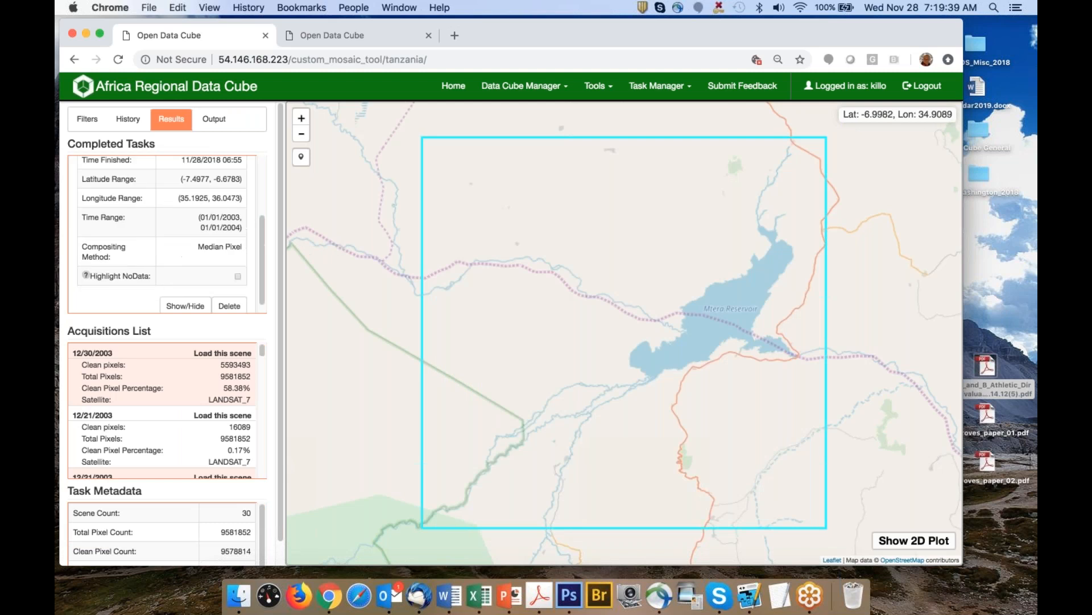
{"action": "left_click", "coordinate": [185, 295]}
{"action": "left_click_drag", "start_coordinate": [694, 339], "coordinate": [646, 333]}
{"action": "scroll", "coordinate": [644, 347], "scroll_direction": "up", "scroll_amount": 2}
{"action": "scroll", "coordinate": [644, 346], "scroll_direction": "up", "scroll_amount": 1}
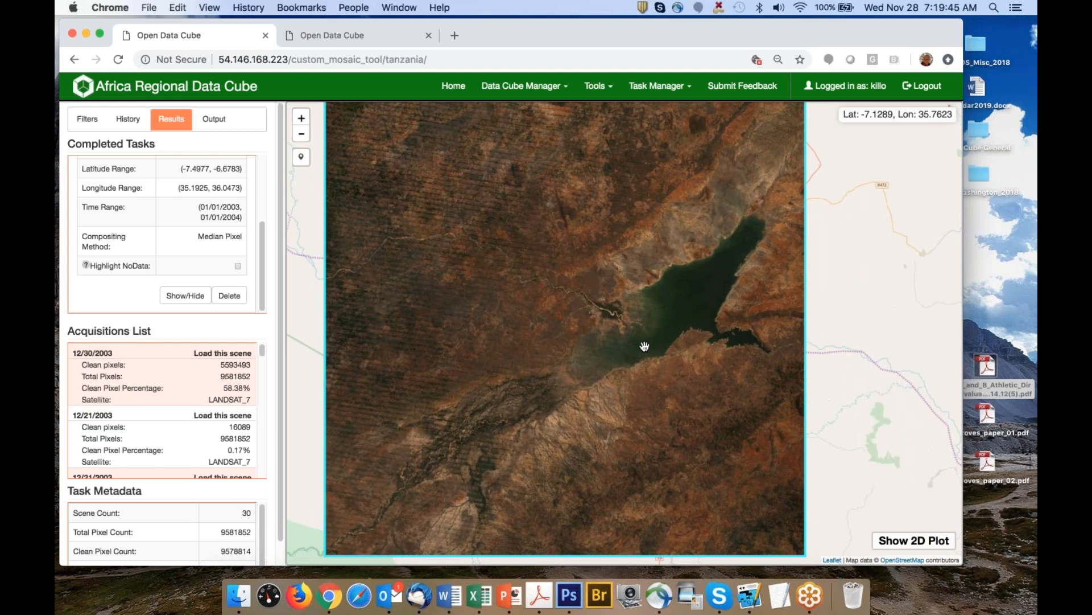
{"action": "scroll", "coordinate": [656, 348], "scroll_direction": "up", "scroll_amount": 3}
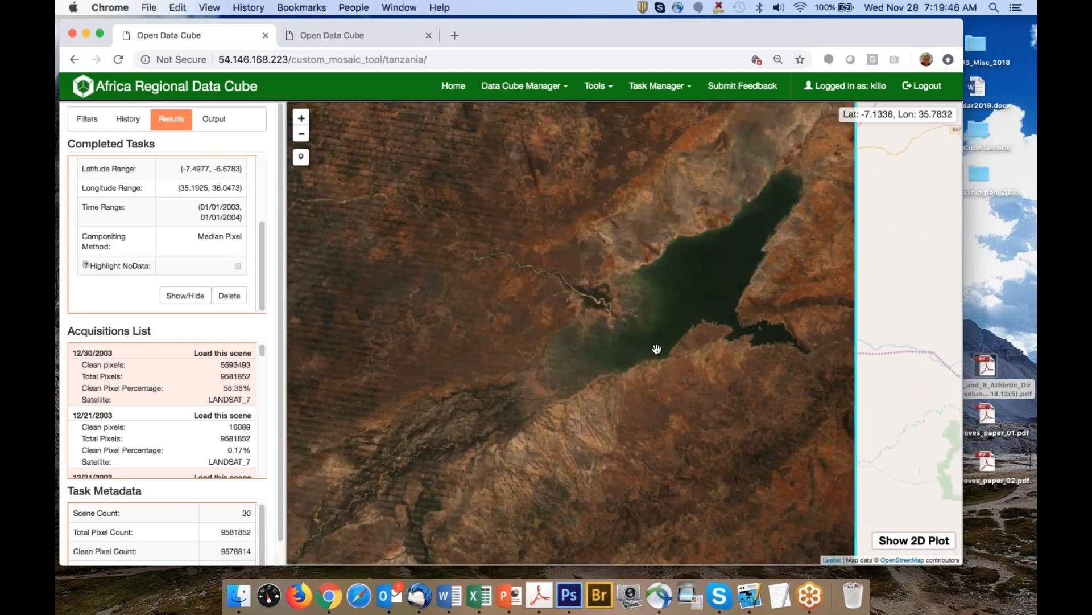
{"action": "scroll", "coordinate": [657, 349], "scroll_direction": "down", "scroll_amount": 3}
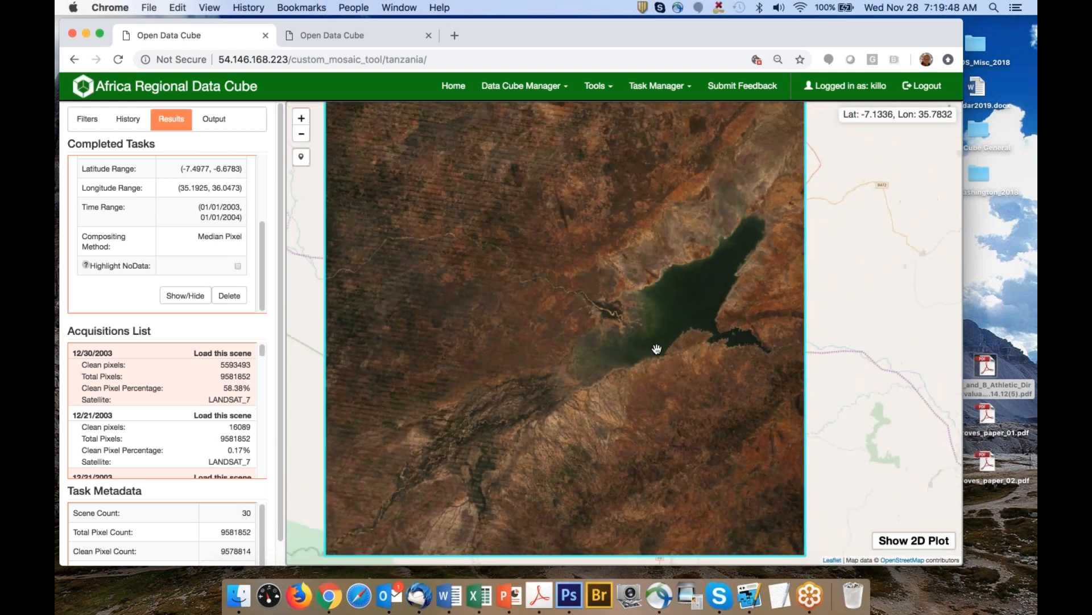
Open the 06:52 mosaic query and overlay its 2016 to 2017 mosaic on the map
{"action": "scroll", "coordinate": [142, 188], "scroll_direction": "up", "scroll_amount": 5}
{"action": "left_click", "coordinate": [137, 170]}
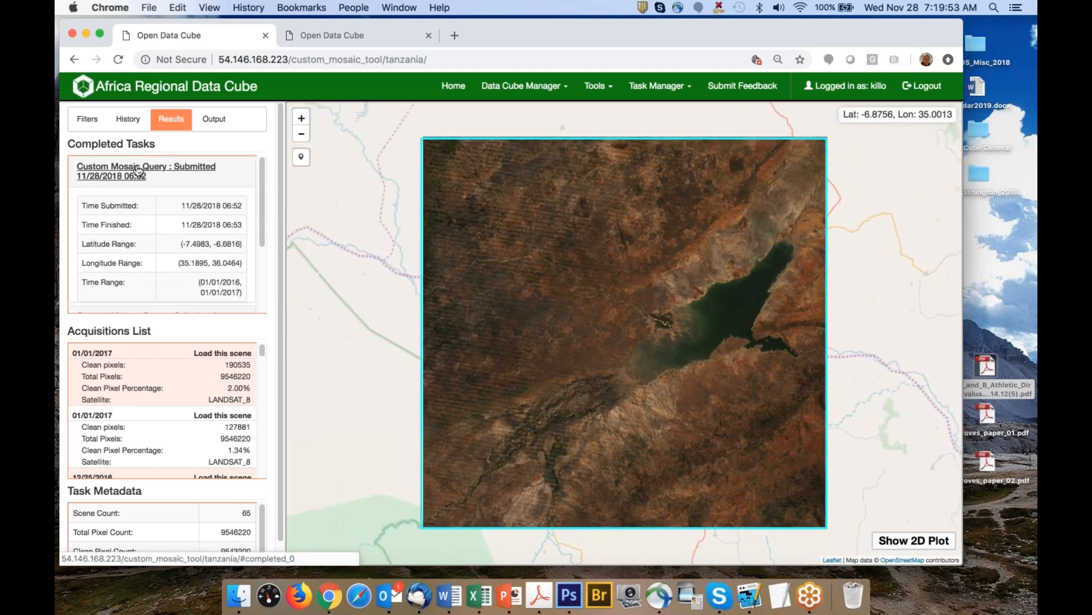
{"action": "scroll", "coordinate": [217, 268], "scroll_direction": "down", "scroll_amount": 3}
{"action": "left_click", "coordinate": [190, 298]}
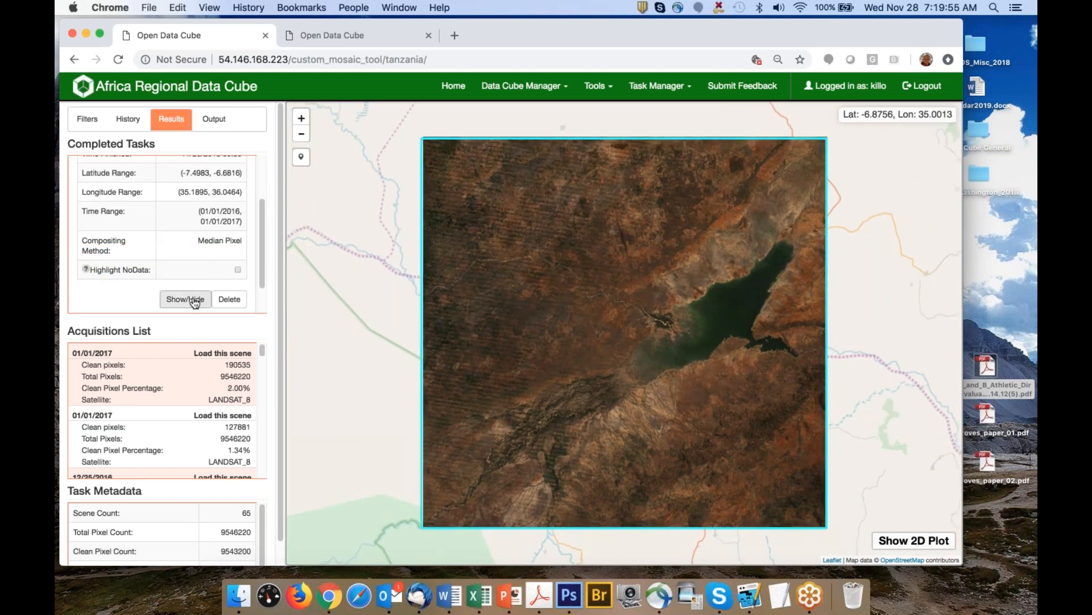
{"action": "left_click_drag", "start_coordinate": [602, 313], "coordinate": [565, 313]}
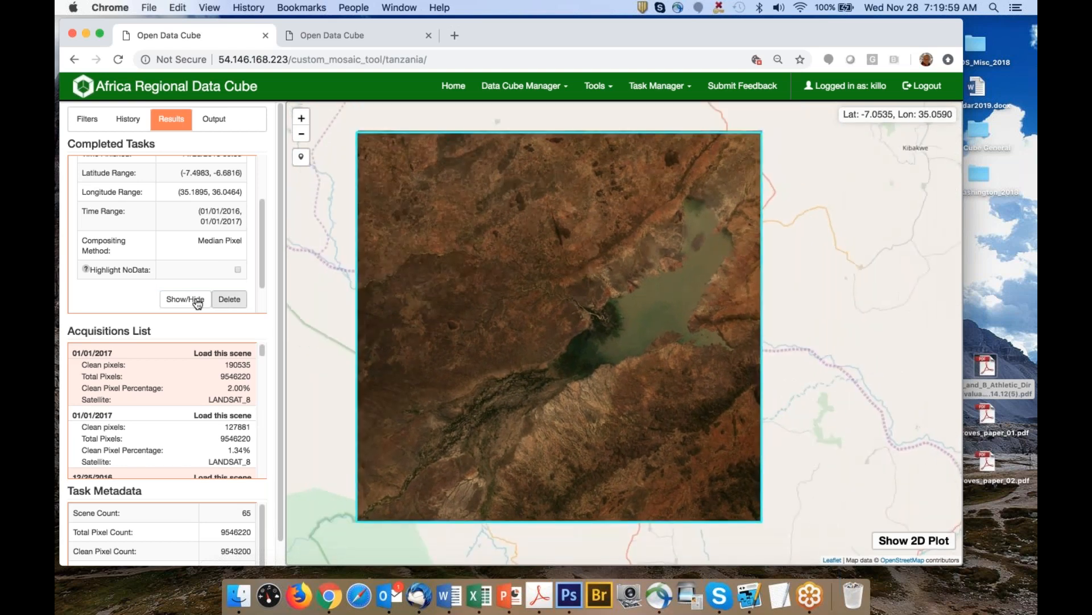
Toggle the 06:52 mosaic's visibility repeatedly to compare the reservoir's extent with the 2003 mosaic beneath it
{"action": "left_click", "coordinate": [188, 301]}
{"action": "left_click", "coordinate": [188, 300]}
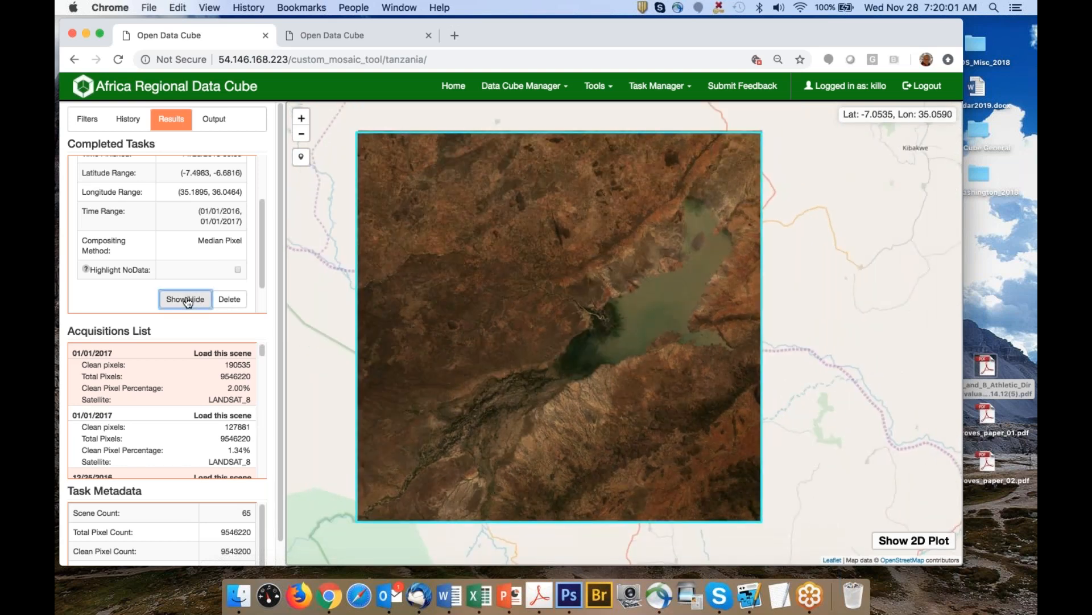
{"action": "left_click", "coordinate": [188, 301]}
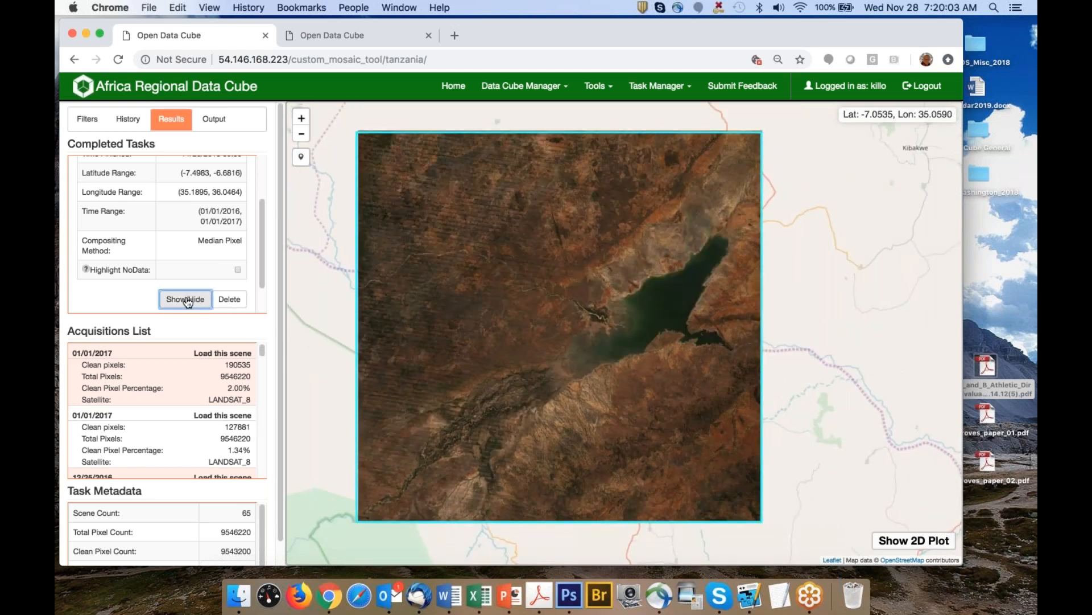
{"action": "left_click", "coordinate": [189, 301]}
{"action": "left_click", "coordinate": [189, 301]}
{"action": "left_click", "coordinate": [188, 300]}
{"action": "left_click", "coordinate": [188, 301]}
{"action": "left_click", "coordinate": [196, 300]}
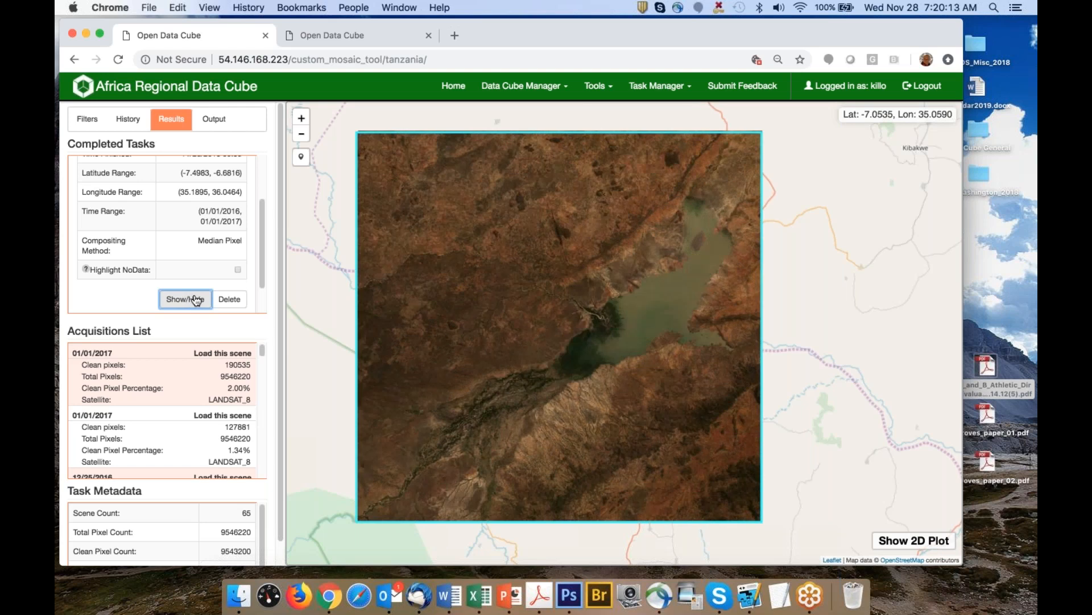
{"action": "left_click", "coordinate": [195, 300]}
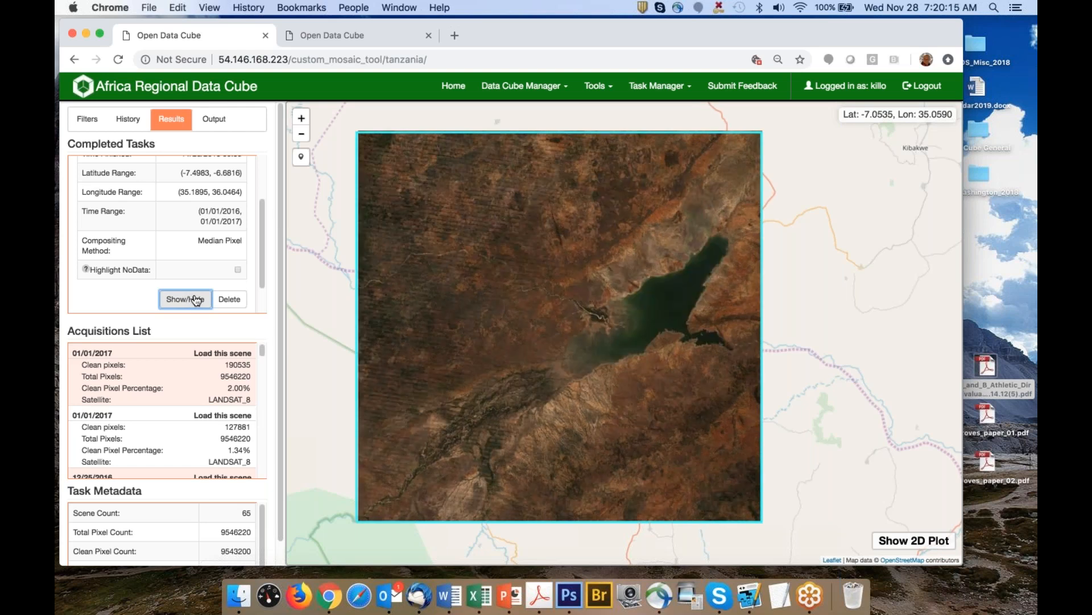
{"action": "left_click", "coordinate": [195, 299]}
{"action": "left_click", "coordinate": [196, 300]}
{"action": "left_click", "coordinate": [196, 300]}
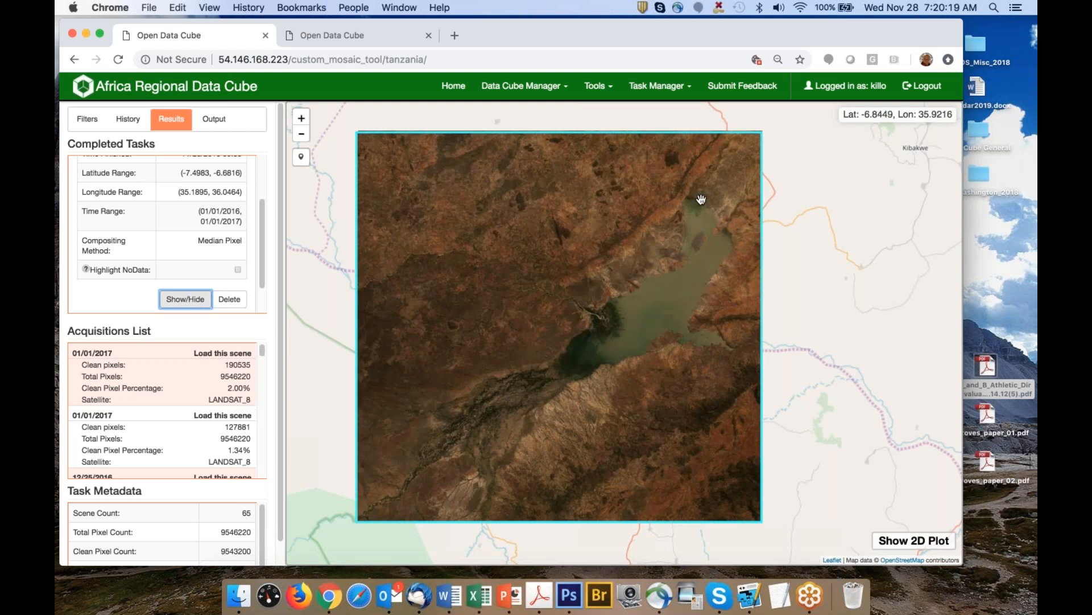
{"action": "left_click", "coordinate": [196, 301]}
{"action": "left_click", "coordinate": [197, 301]}
{"action": "left_click", "coordinate": [197, 301]}
{"action": "left_click", "coordinate": [197, 300]}
{"action": "left_click", "coordinate": [197, 300]}
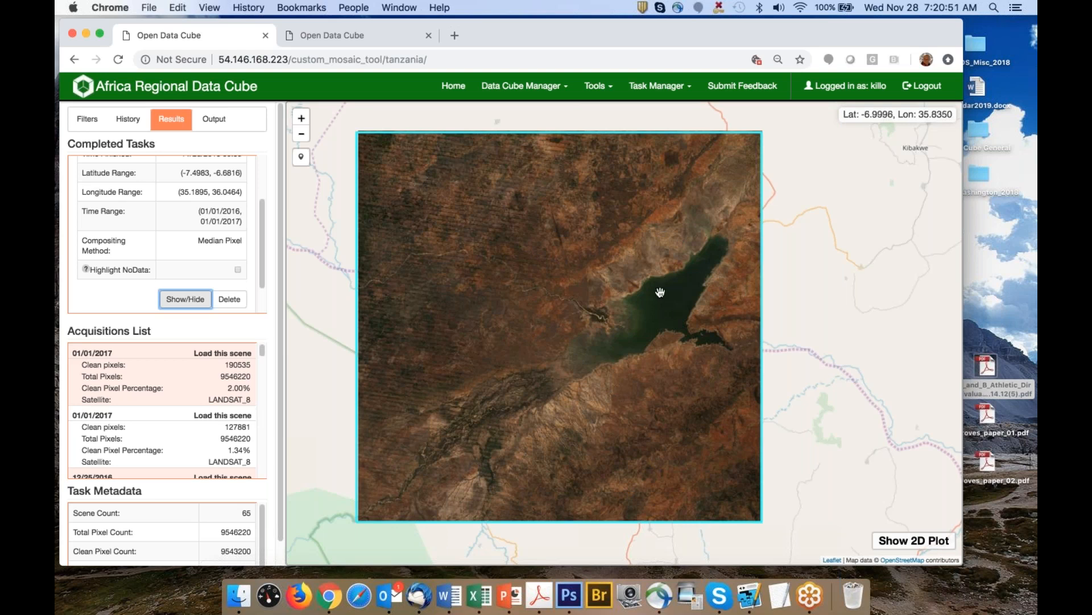
{"action": "left_click", "coordinate": [199, 304]}
{"action": "left_click", "coordinate": [195, 304]}
Highlight the 06:52 query's scene count, open its output details and highlight the time range
{"action": "double_click", "coordinate": [244, 513]}
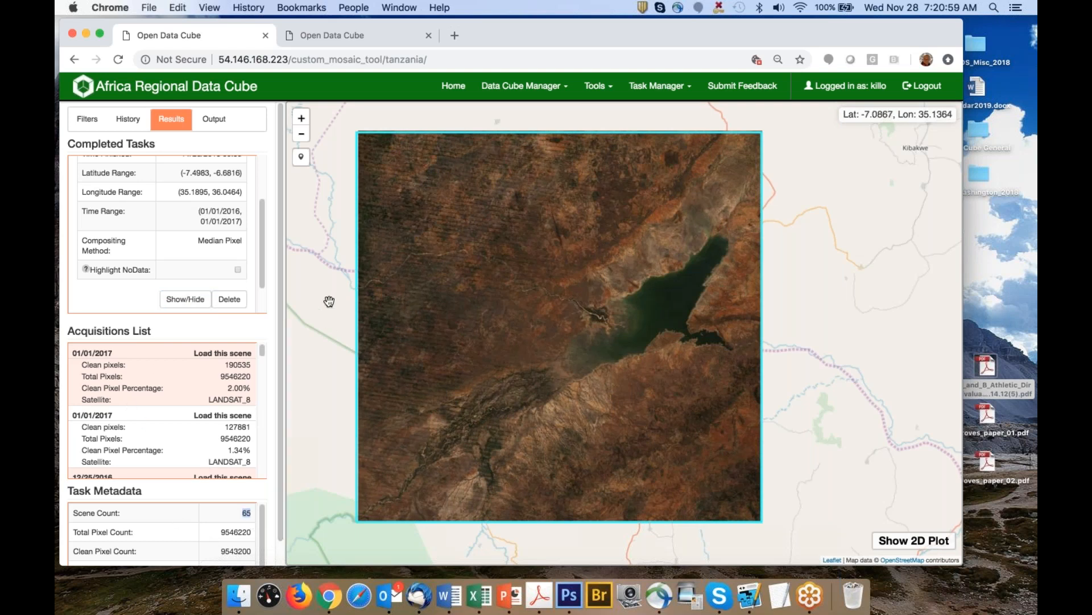
{"action": "left_click", "coordinate": [214, 121]}
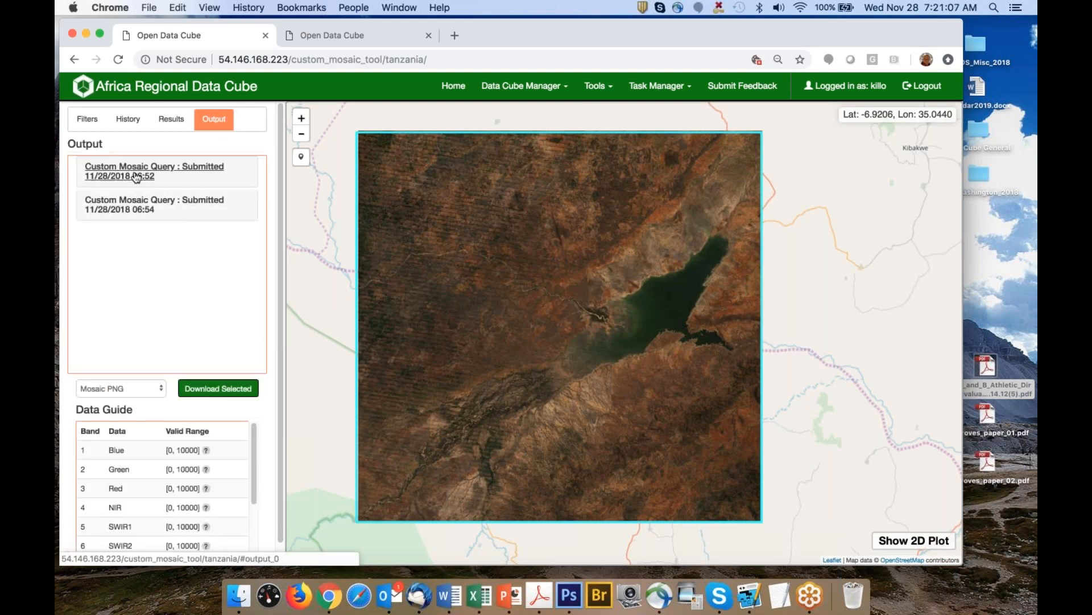
{"action": "left_click", "coordinate": [144, 172]}
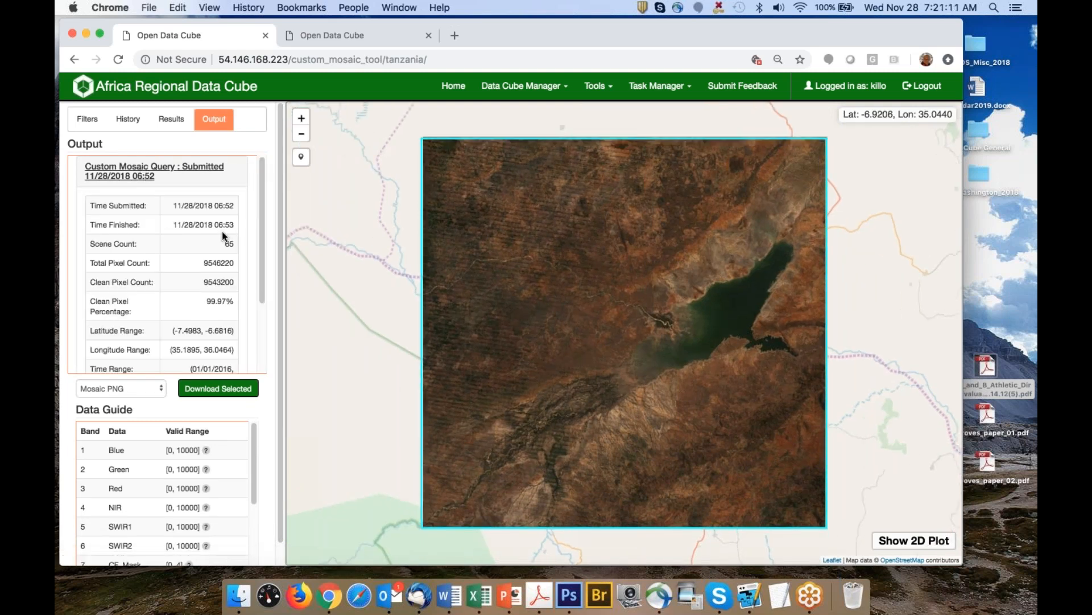
{"action": "scroll", "coordinate": [209, 274], "scroll_direction": "down", "scroll_amount": 2}
{"action": "left_click_drag", "start_coordinate": [192, 328], "coordinate": [234, 339]}
{"action": "scroll", "coordinate": [203, 265], "scroll_direction": "up", "scroll_amount": 1}
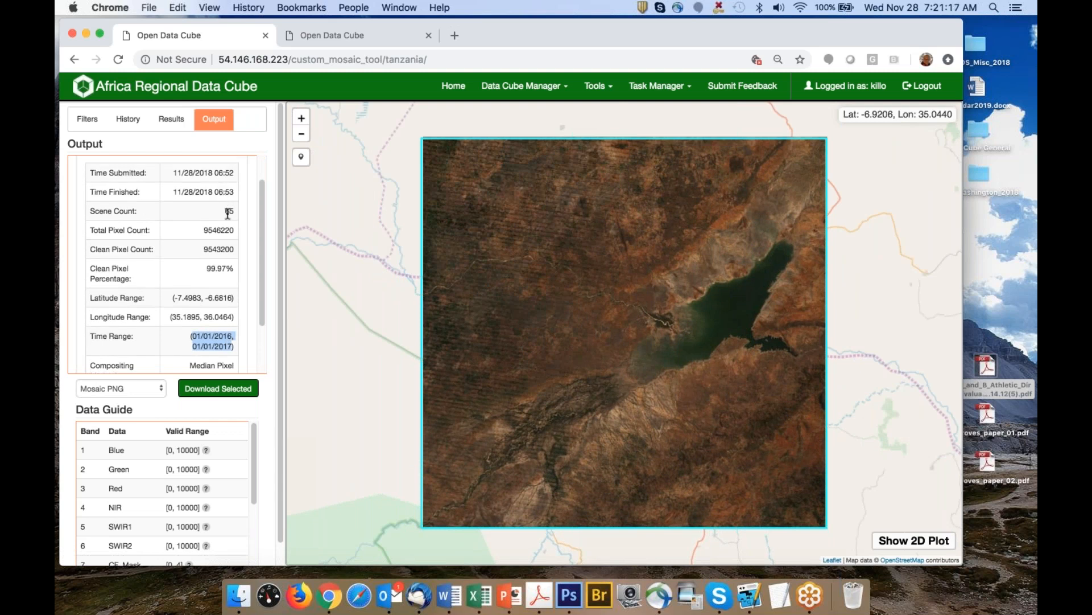
Highlight the scene count, clean pixel percentage, time range and compositing method in the 06:52 query's output details
{"action": "left_click_drag", "start_coordinate": [224, 212], "coordinate": [232, 214]}
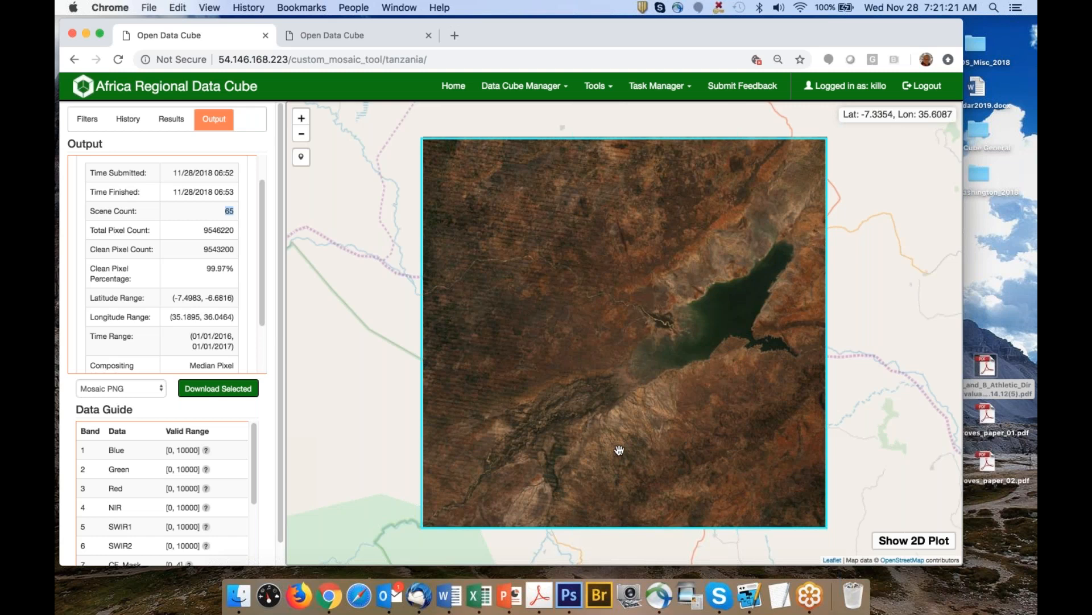
{"action": "left_click_drag", "start_coordinate": [206, 270], "coordinate": [235, 270]}
{"action": "scroll", "coordinate": [224, 313], "scroll_direction": "down", "scroll_amount": 1}
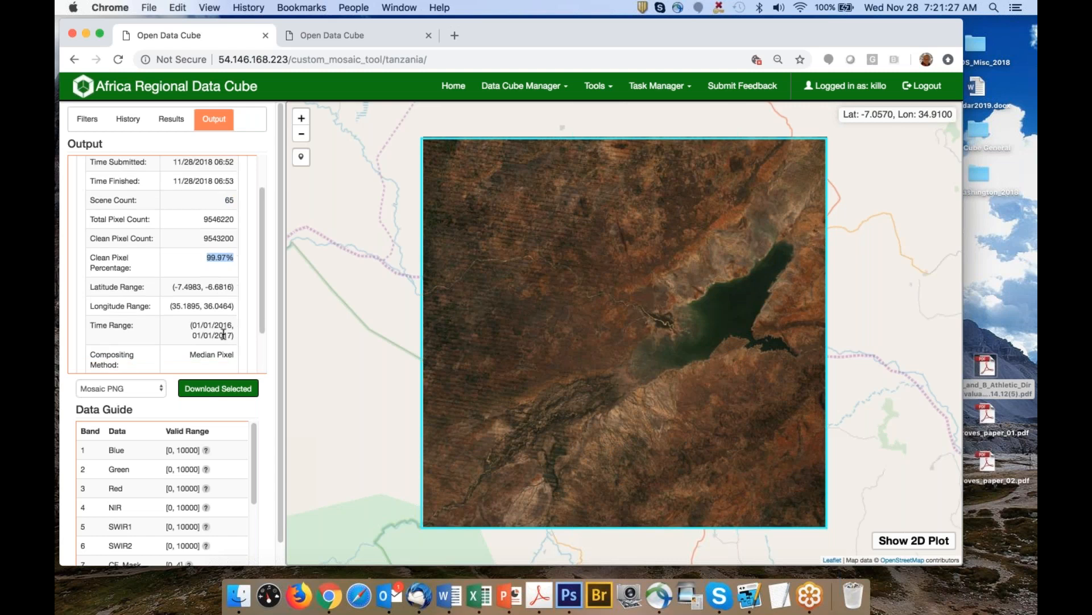
{"action": "left_click_drag", "start_coordinate": [194, 328], "coordinate": [235, 336]}
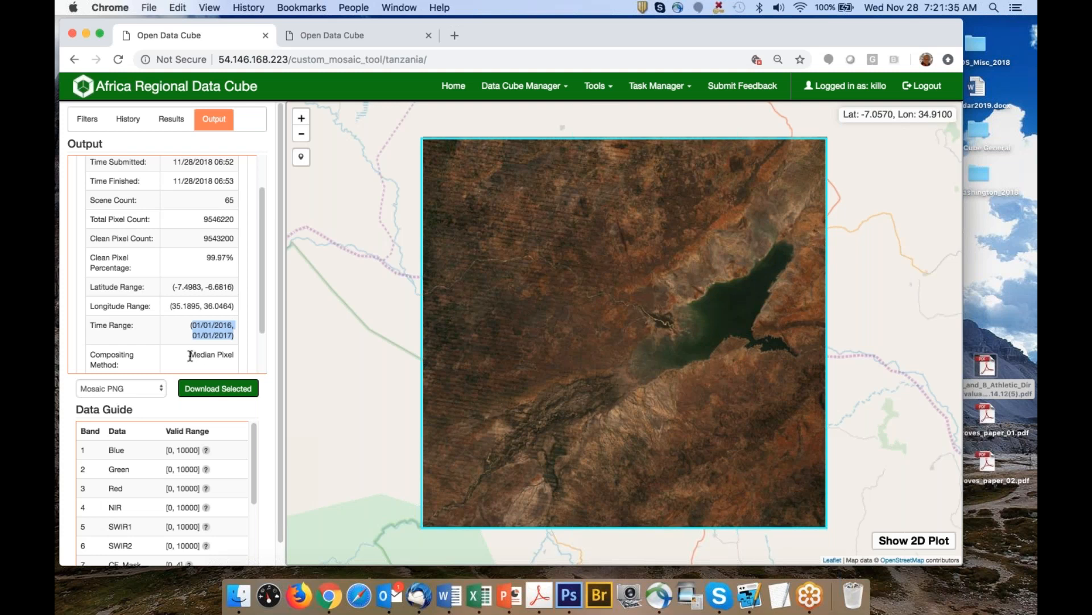
{"action": "left_click_drag", "start_coordinate": [189, 354], "coordinate": [233, 354]}
{"action": "scroll", "coordinate": [234, 330], "scroll_direction": "down", "scroll_amount": 3}
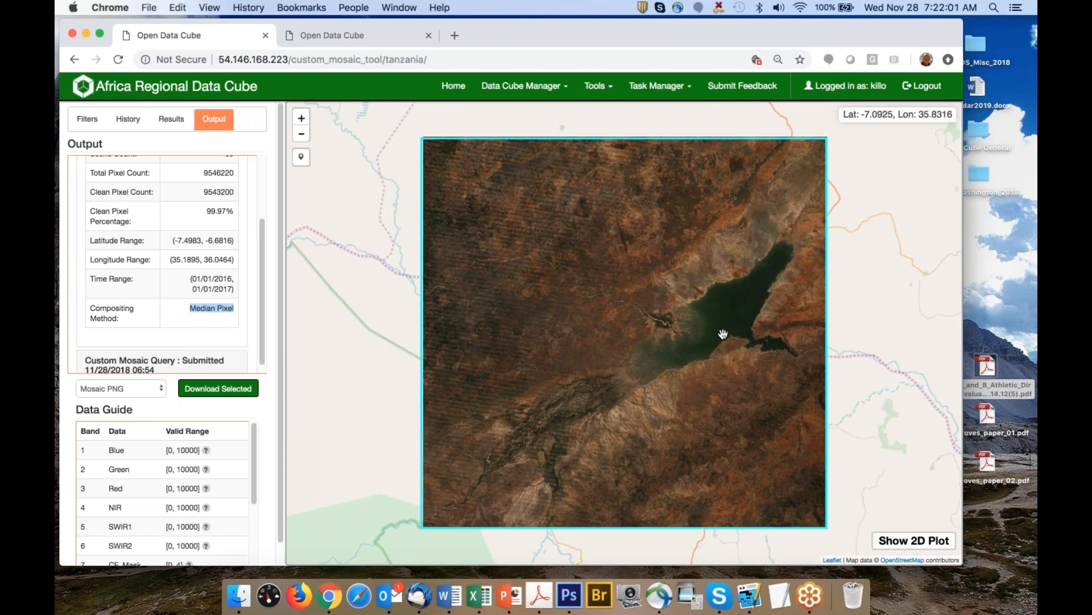
{"action": "left_click_drag", "start_coordinate": [722, 333], "coordinate": [685, 342]}
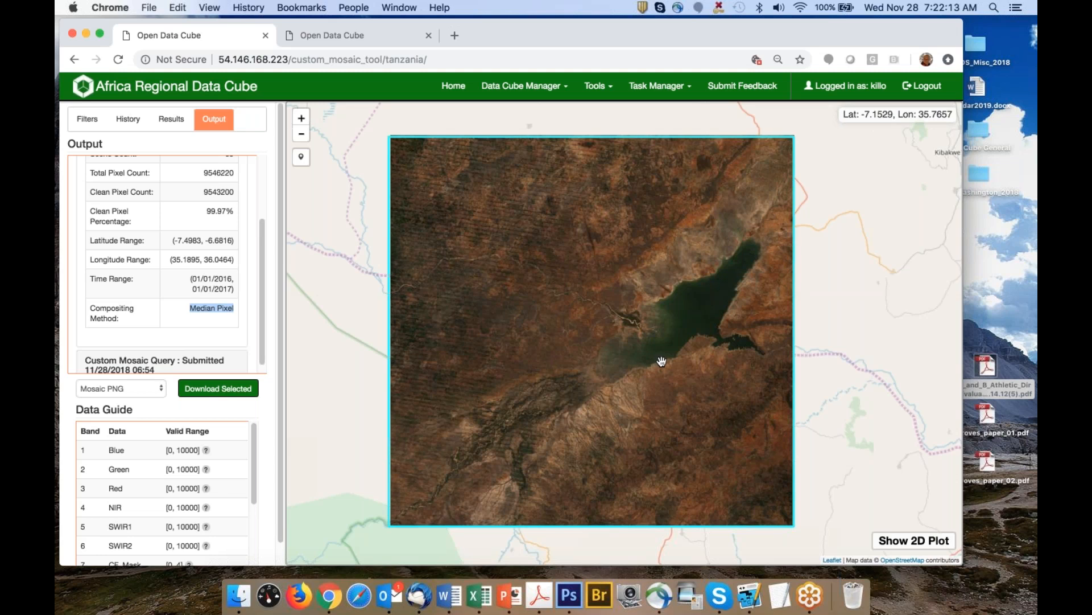
Check the available compositing methods in the filters and return to the output details
{"action": "left_click", "coordinate": [79, 119]}
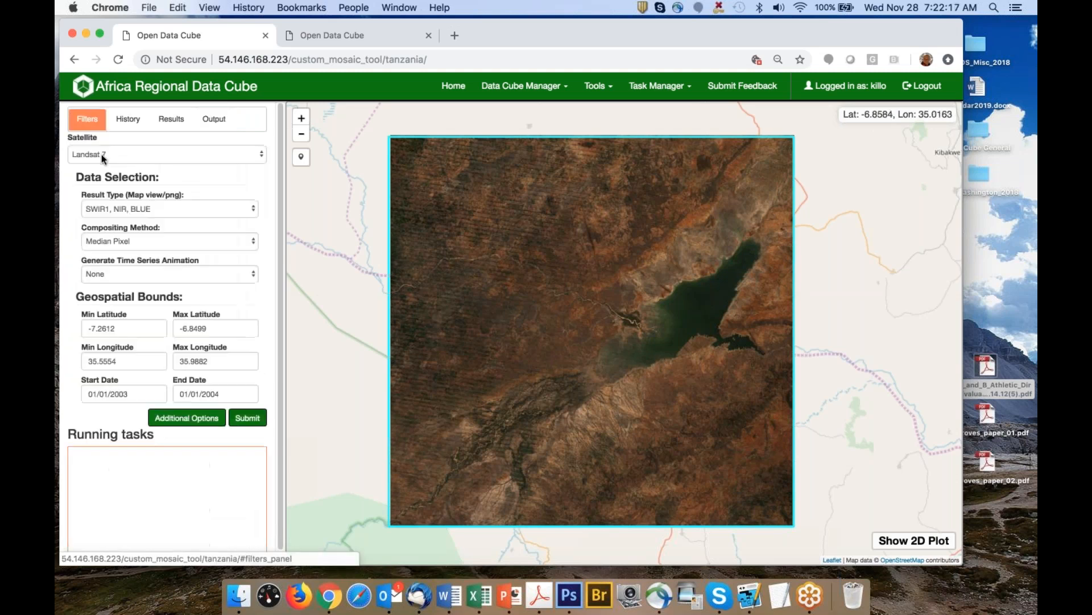
{"action": "left_click", "coordinate": [133, 241]}
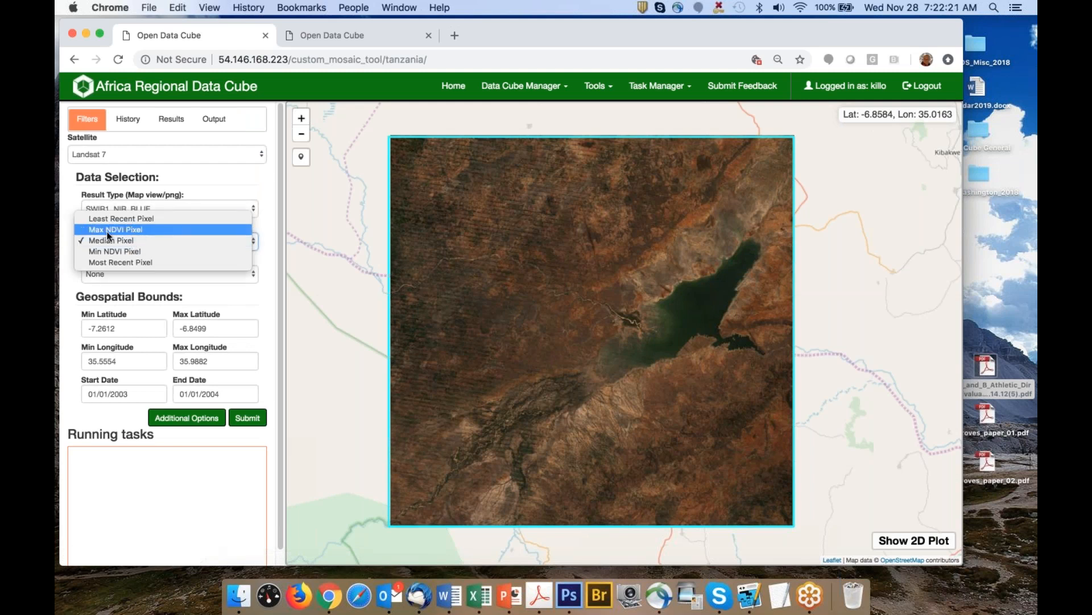
{"action": "left_click", "coordinate": [216, 120]}
{"action": "left_click", "coordinate": [216, 120]}
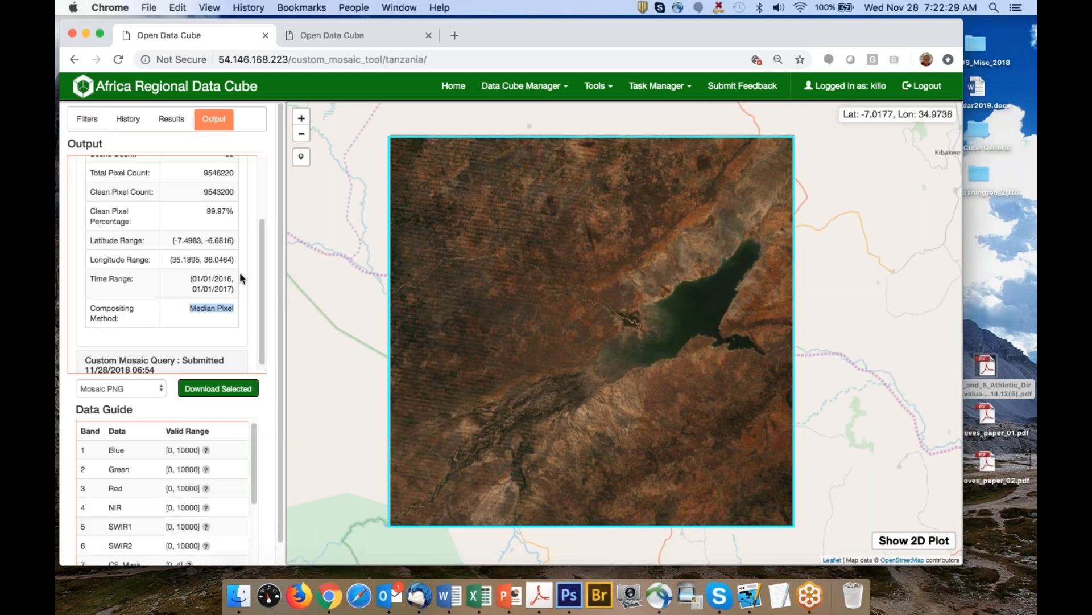
Collapse and reopen the 06:52 query's output details from its heading
{"action": "scroll", "coordinate": [239, 273], "scroll_direction": "up", "scroll_amount": 4}
{"action": "left_click", "coordinate": [137, 171]}
{"action": "left_click", "coordinate": [136, 170]}
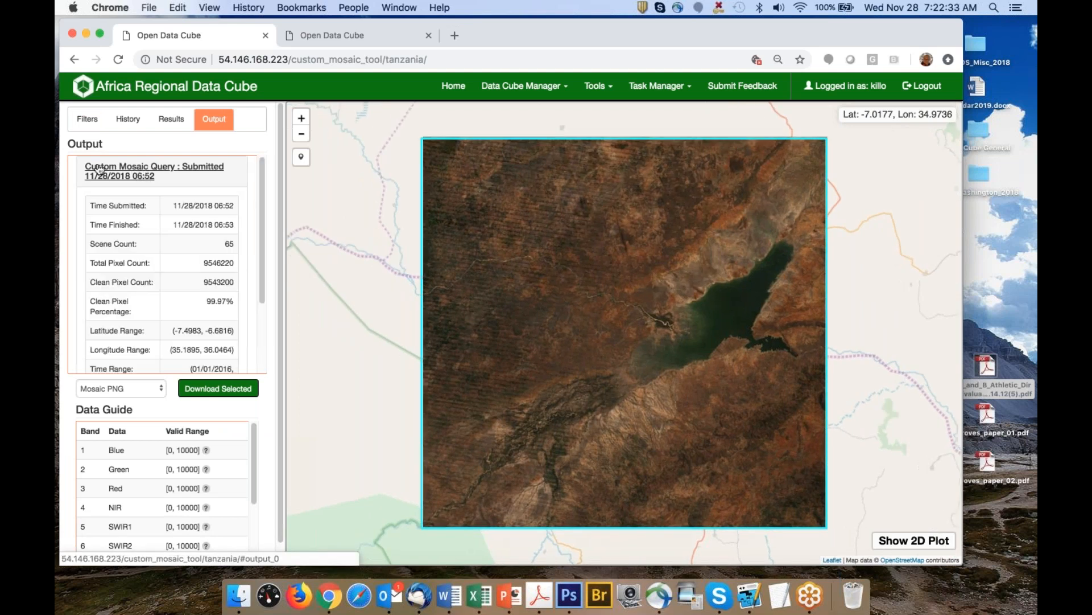
{"action": "left_click", "coordinate": [187, 395]}
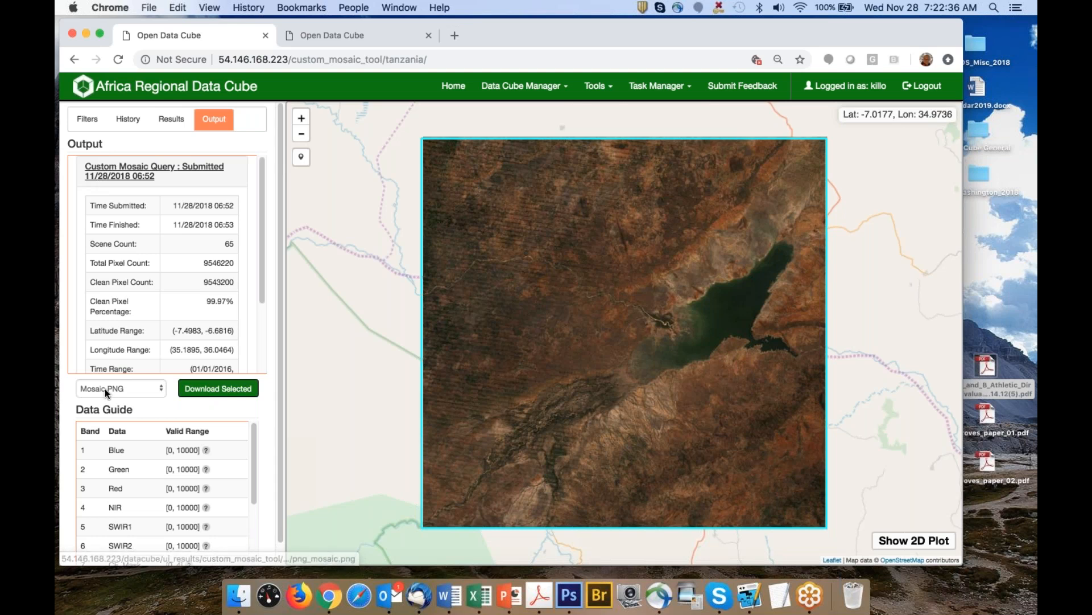
Read through the Data Guide's band list, from Blue down to the acquisition date, and check each valid range
{"action": "scroll", "coordinate": [133, 438], "scroll_direction": "down", "scroll_amount": 1}
{"action": "scroll", "coordinate": [139, 446], "scroll_direction": "down", "scroll_amount": 2}
{"action": "scroll", "coordinate": [147, 465], "scroll_direction": "up", "scroll_amount": 3}
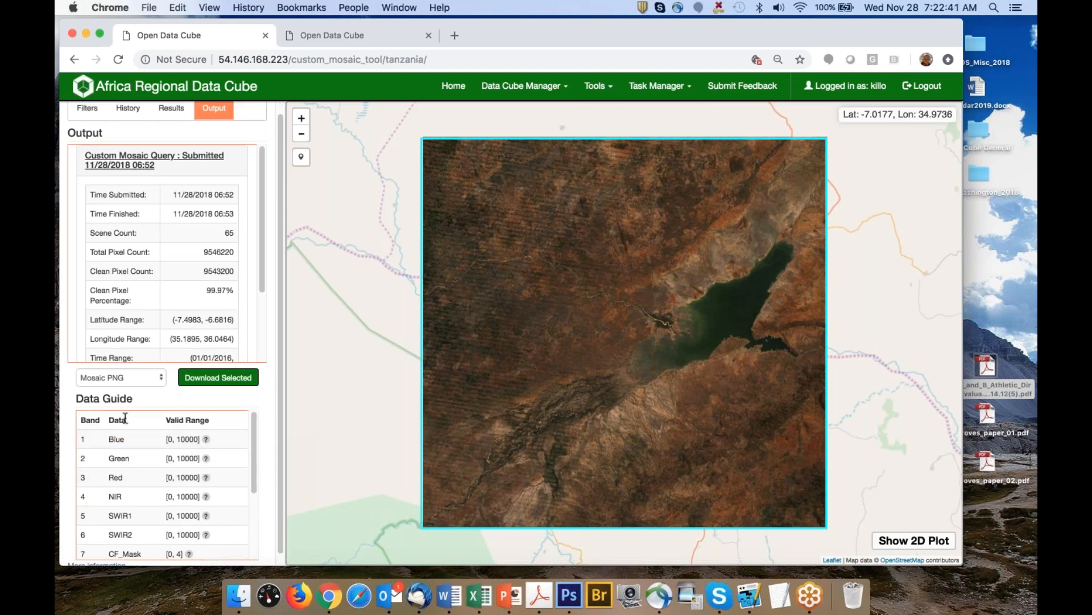
{"action": "scroll", "coordinate": [141, 442], "scroll_direction": "down", "scroll_amount": 1}
{"action": "scroll", "coordinate": [140, 444], "scroll_direction": "down", "scroll_amount": 3}
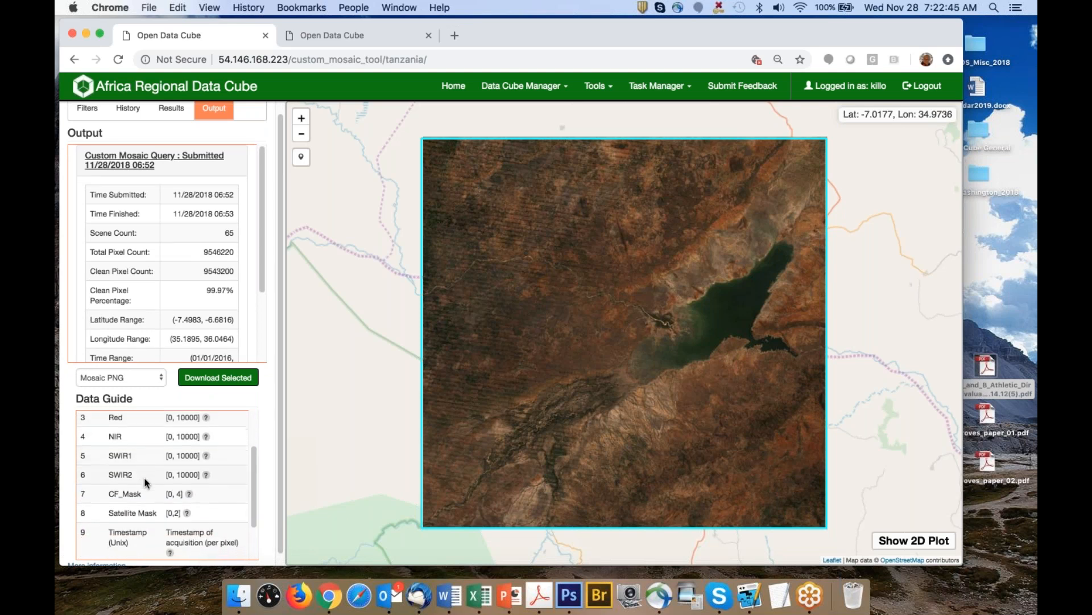
{"action": "scroll", "coordinate": [145, 480], "scroll_direction": "down", "scroll_amount": 2}
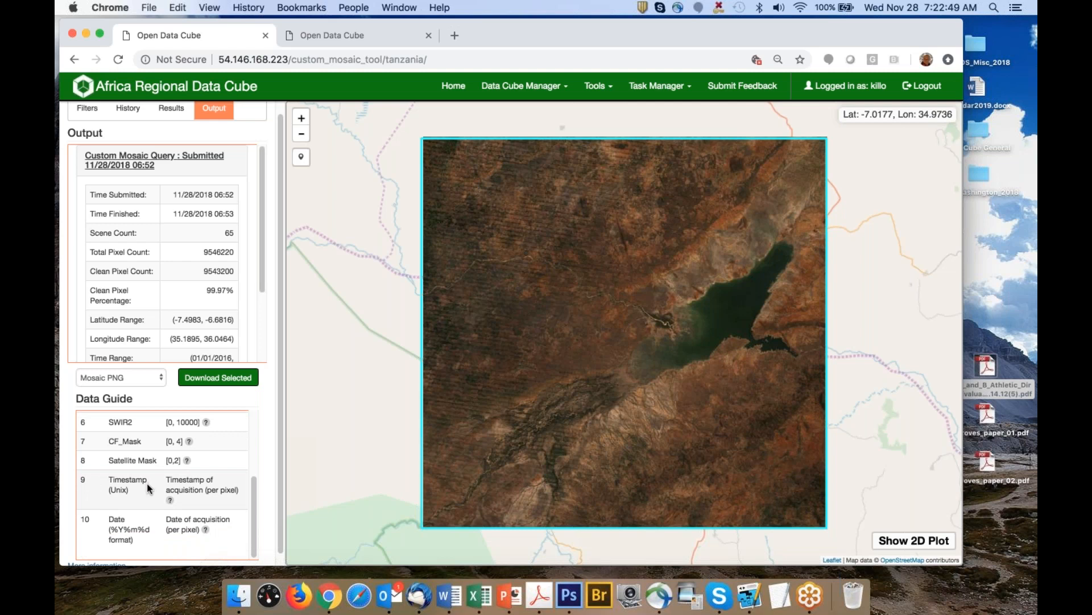
{"action": "scroll", "coordinate": [148, 486], "scroll_direction": "up", "scroll_amount": 5}
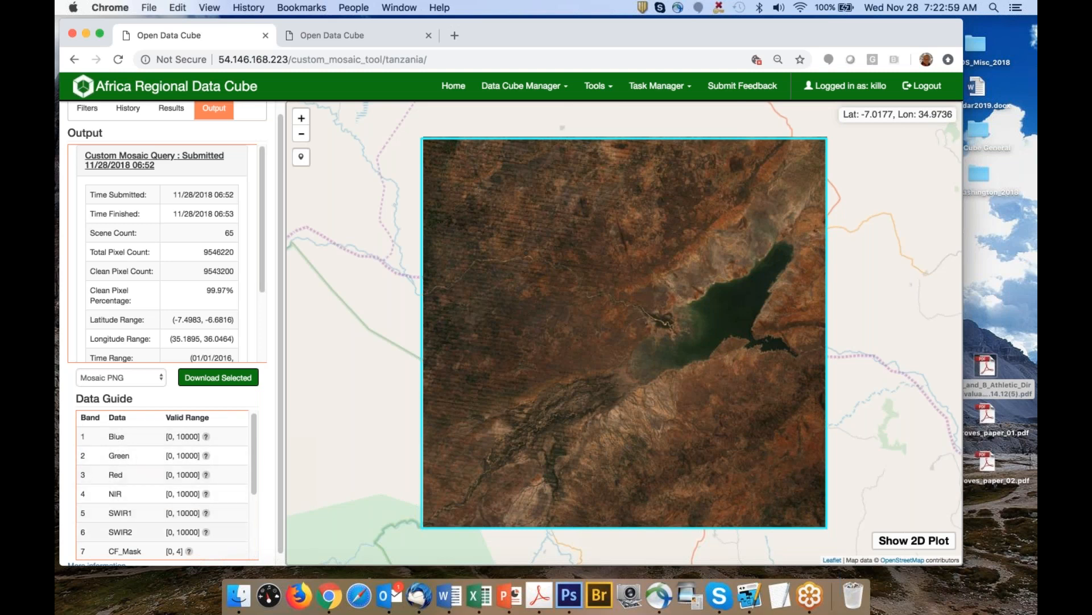
{"action": "scroll", "coordinate": [138, 510], "scroll_direction": "down", "scroll_amount": 3}
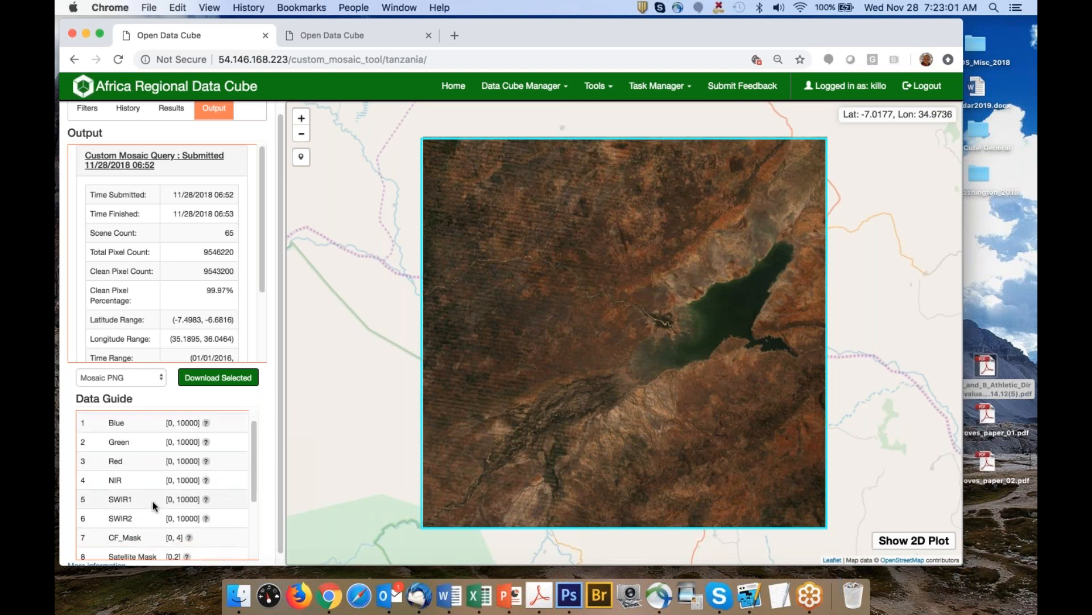
{"action": "scroll", "coordinate": [152, 505], "scroll_direction": "down", "scroll_amount": 2}
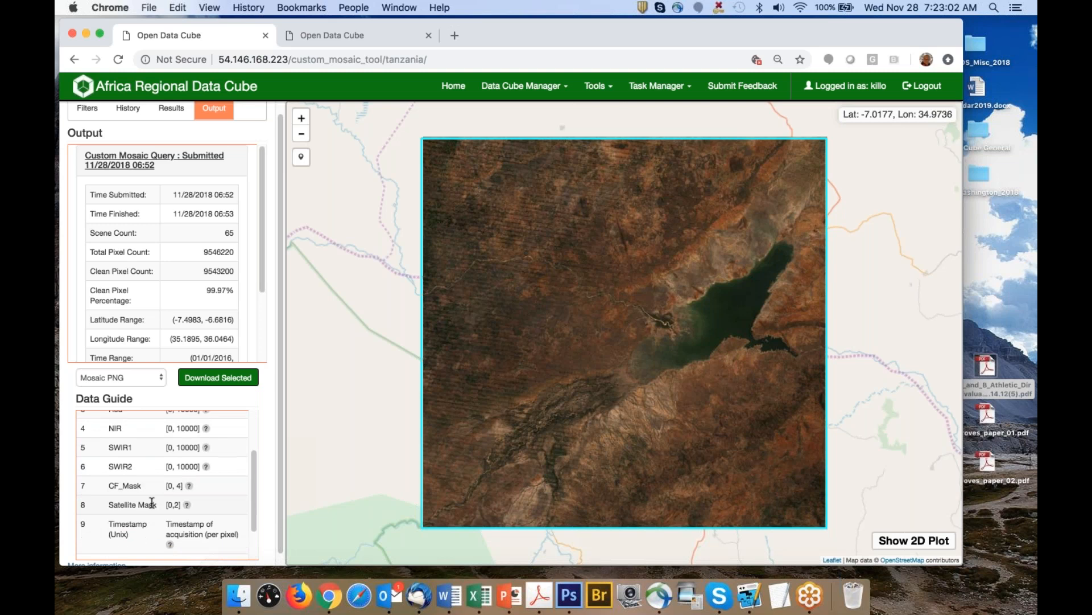
Highlight the CF_Mask, Timestamp and Date entries and the "per pixel" note in the Data Guide
{"action": "left_click_drag", "start_coordinate": [108, 486], "coordinate": [150, 484]}
{"action": "scroll", "coordinate": [158, 507], "scroll_direction": "down", "scroll_amount": 2}
{"action": "left_click", "coordinate": [112, 479]}
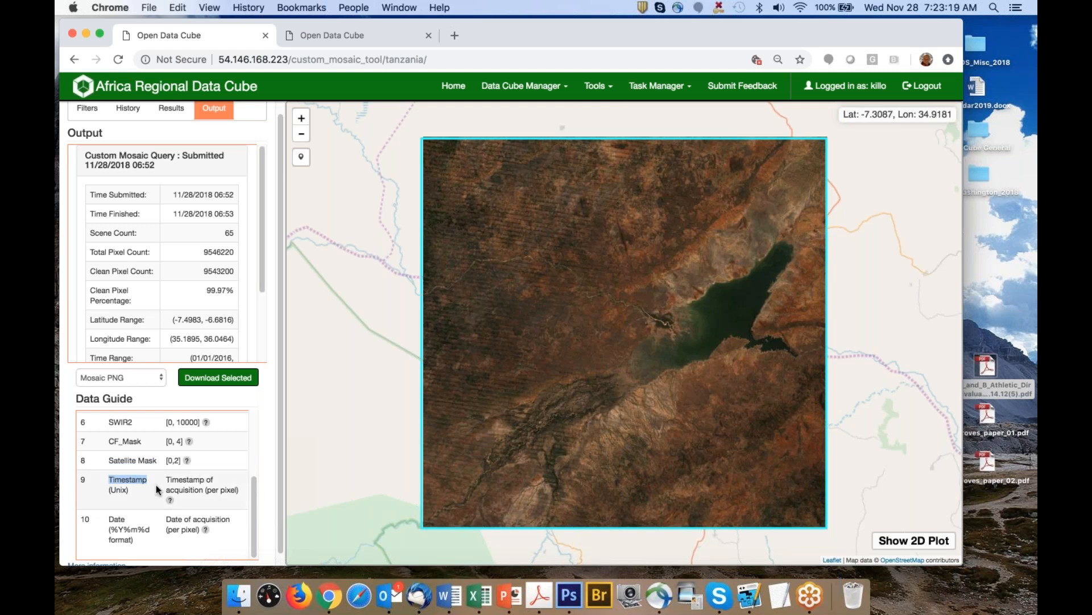
{"action": "left_click_drag", "start_coordinate": [108, 519], "coordinate": [131, 520]}
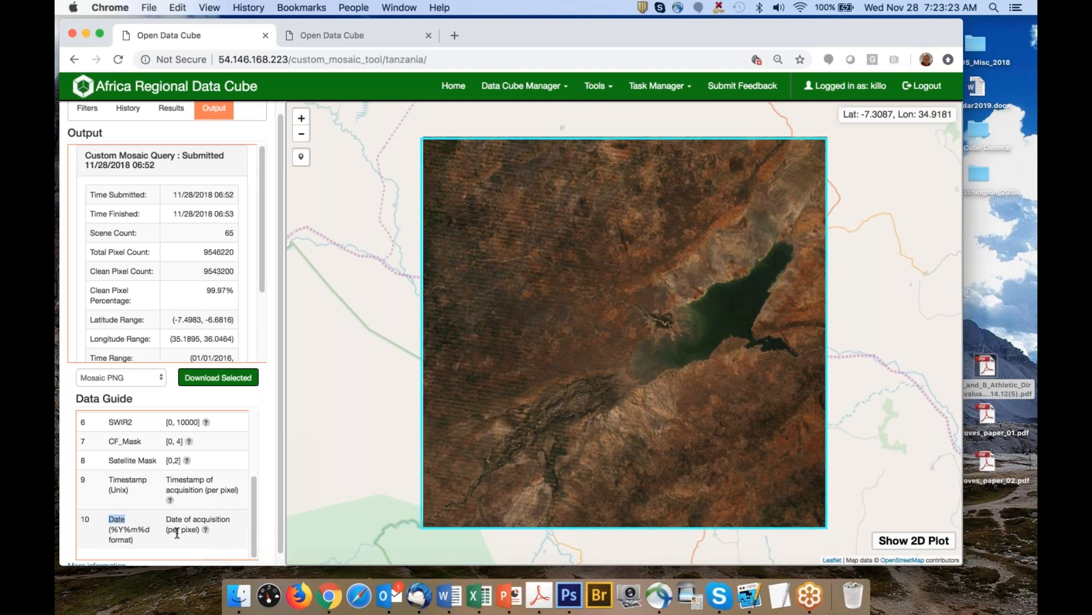
{"action": "left_click_drag", "start_coordinate": [166, 529], "coordinate": [200, 529]}
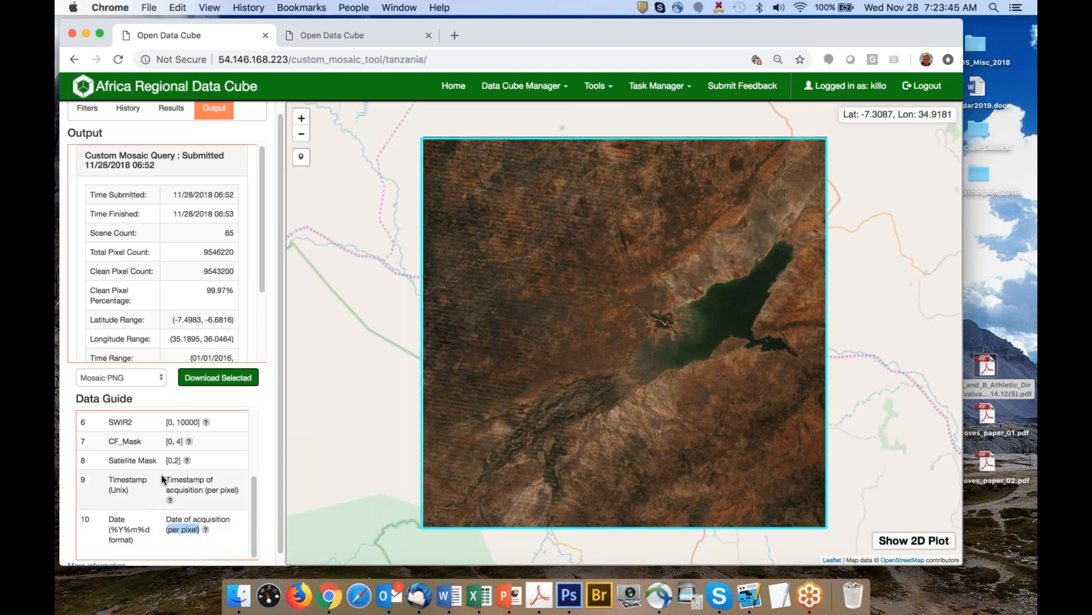
{"action": "scroll", "coordinate": [170, 484], "scroll_direction": "up", "scroll_amount": 1}
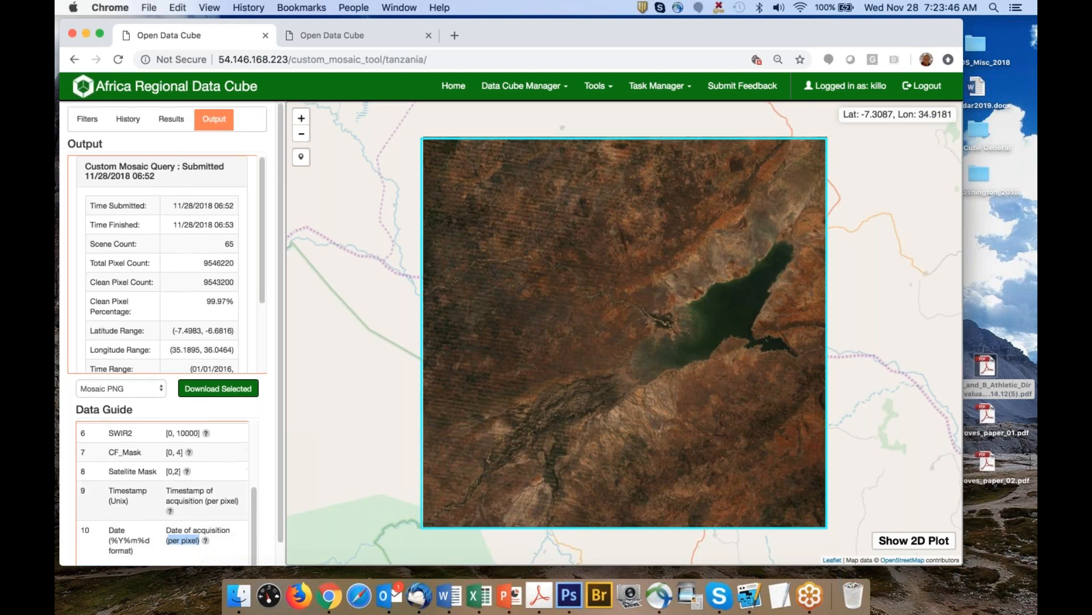
Set the download format to Mosaic GeoTIFF
{"action": "left_click", "coordinate": [111, 387]}
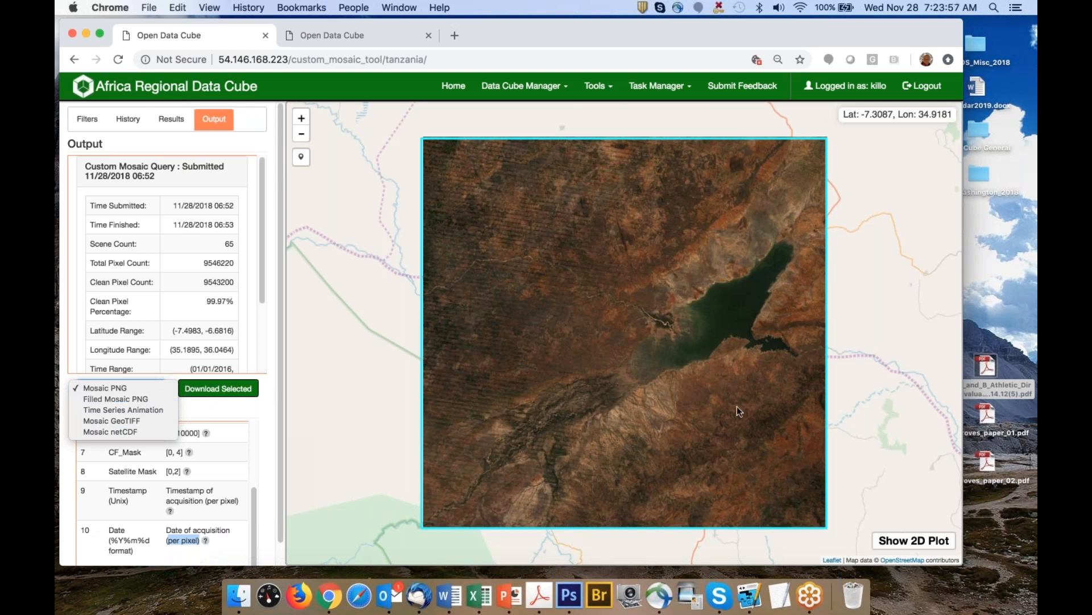
{"action": "left_click", "coordinate": [136, 421]}
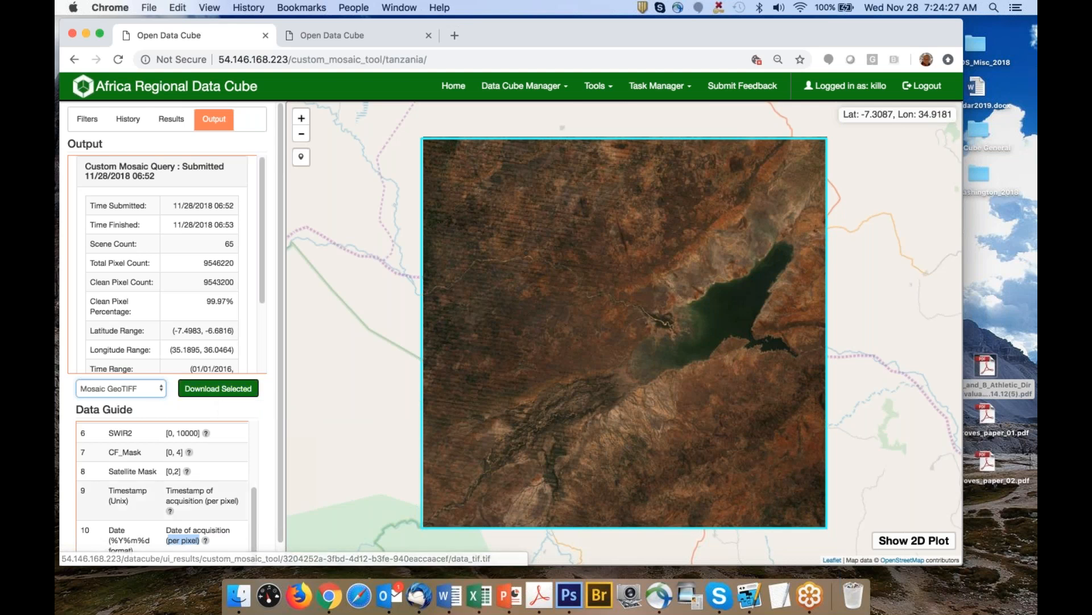
{"action": "scroll", "coordinate": [140, 449], "scroll_direction": "up", "scroll_amount": 3}
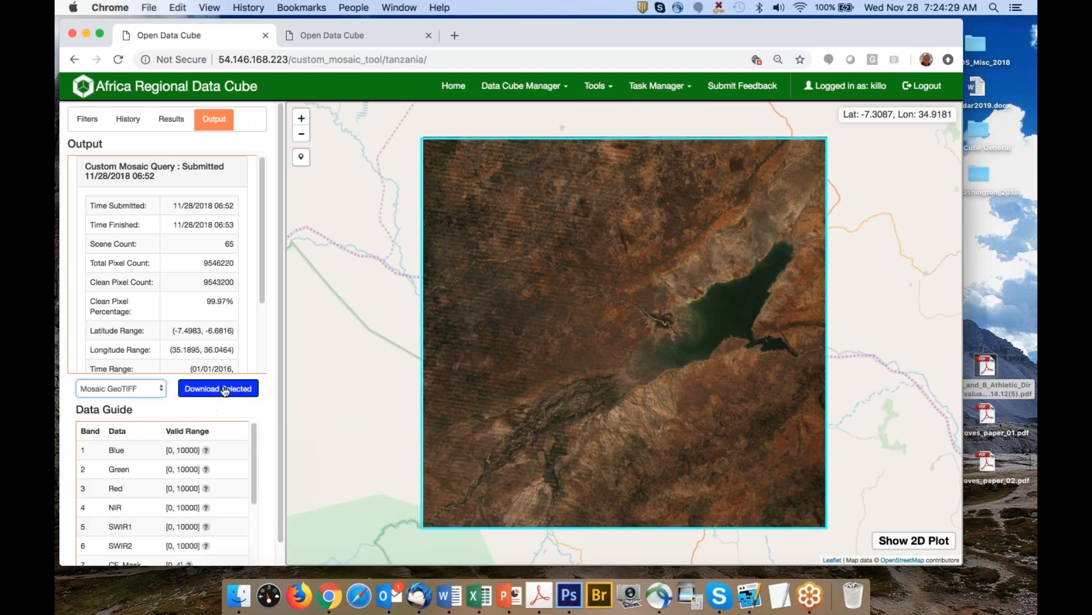
{"action": "left_click_drag", "start_coordinate": [621, 368], "coordinate": [571, 360]}
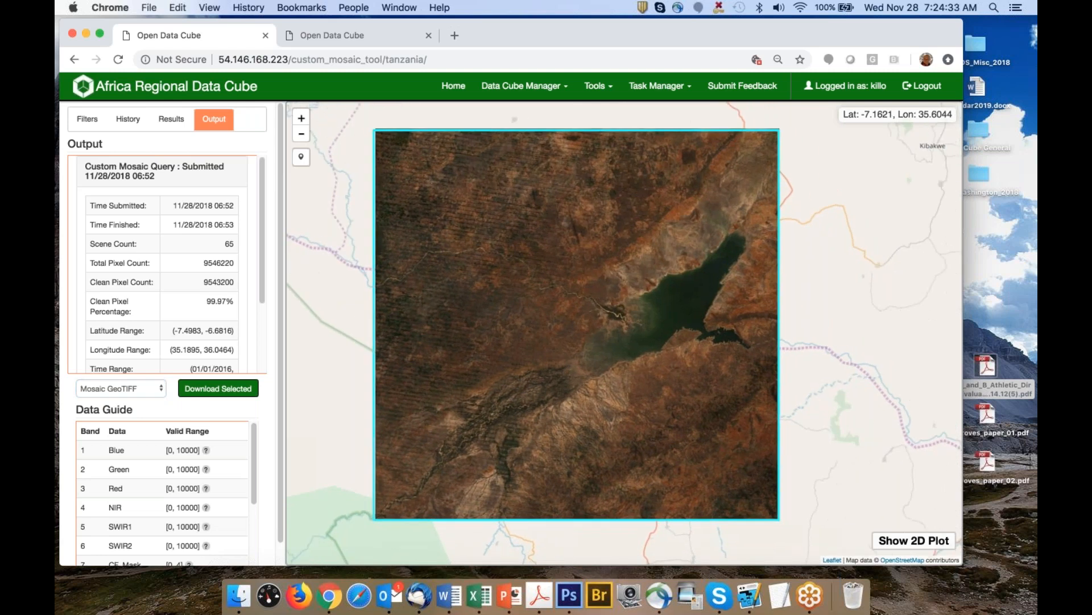
Collapse the 06:52 query's output details and open those of the 06:54 query
{"action": "left_click", "coordinate": [130, 170]}
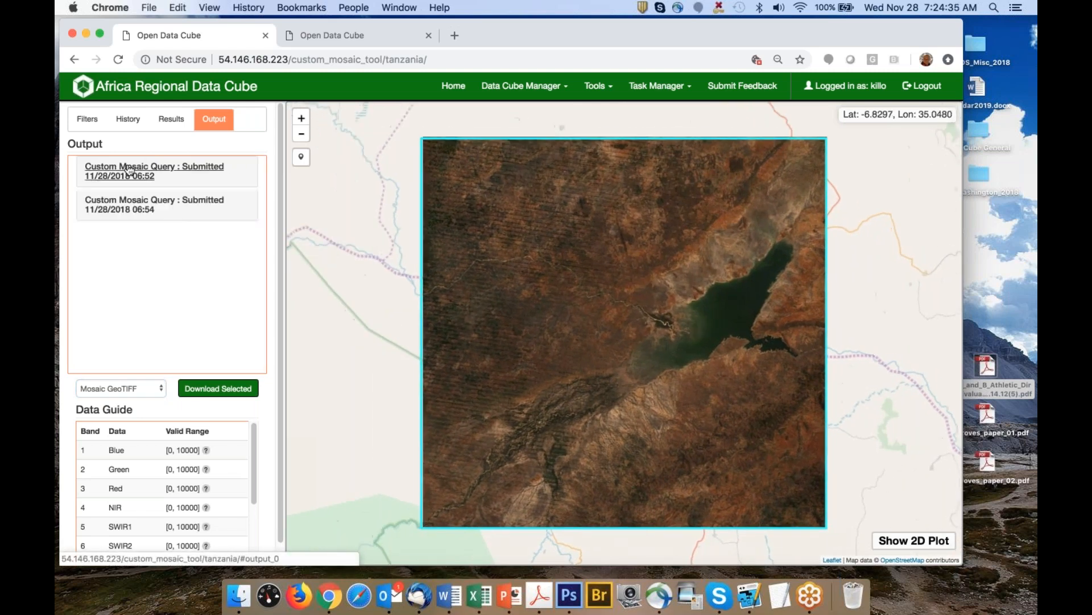
{"action": "left_click", "coordinate": [133, 206]}
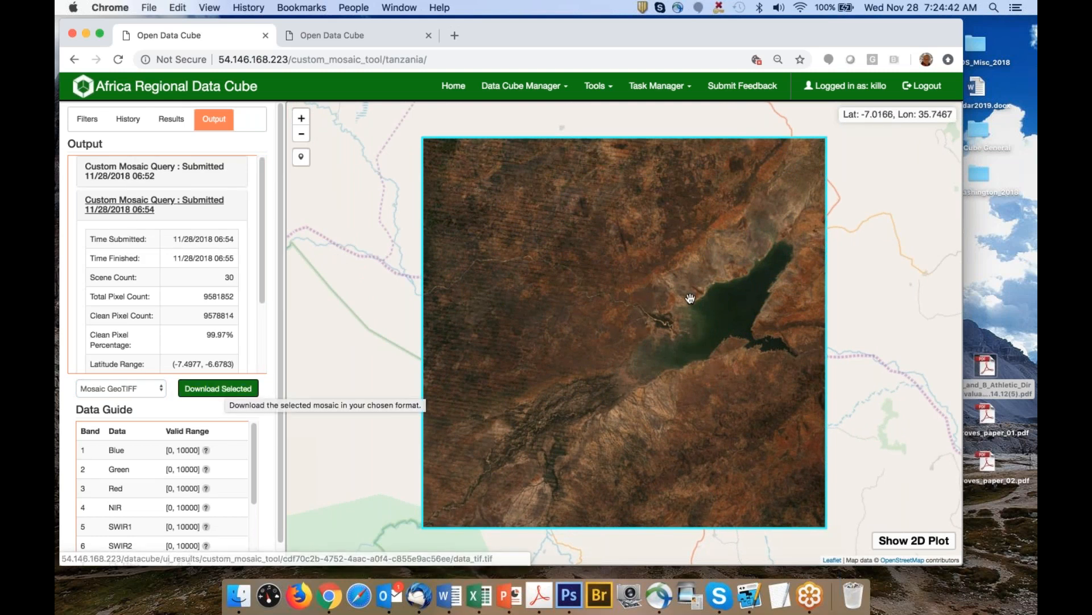
{"action": "scroll", "coordinate": [729, 323], "scroll_direction": "down", "scroll_amount": 1}
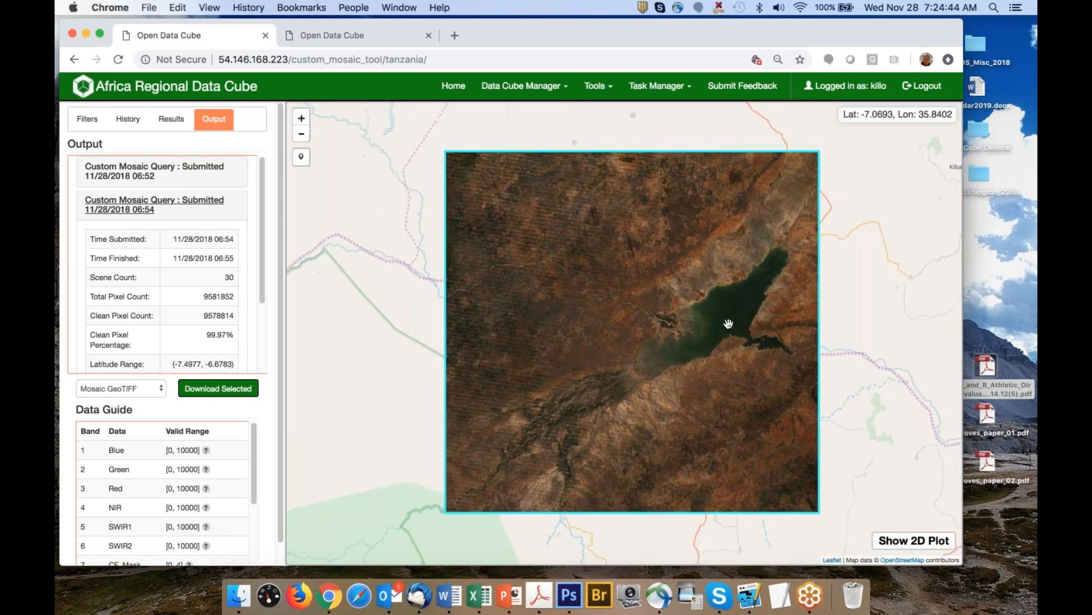
{"action": "scroll", "coordinate": [240, 217], "scroll_direction": "down", "scroll_amount": 4}
{"action": "scroll", "coordinate": [207, 254], "scroll_direction": "up", "scroll_amount": 4}
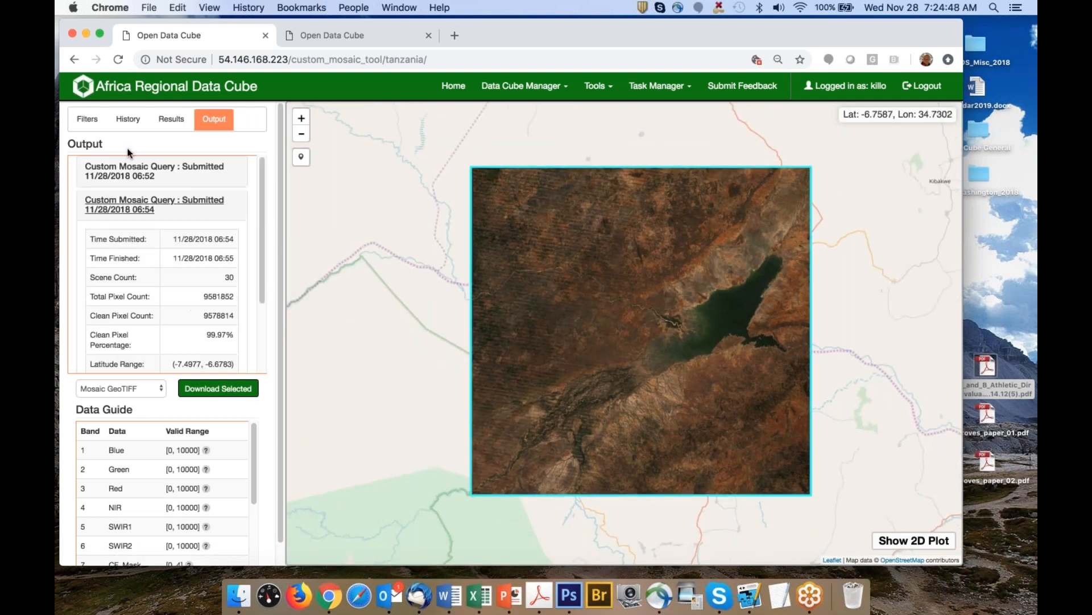
Return to the filters and select a new area at the lake's northeastern edge, about latitude -7.7433 to -7.5956 and longitude 36.8857 to 37.0286
{"action": "left_click", "coordinate": [87, 118]}
{"action": "scroll", "coordinate": [724, 381], "scroll_direction": "up", "scroll_amount": 1}
{"action": "scroll", "coordinate": [711, 383], "scroll_direction": "up", "scroll_amount": 1}
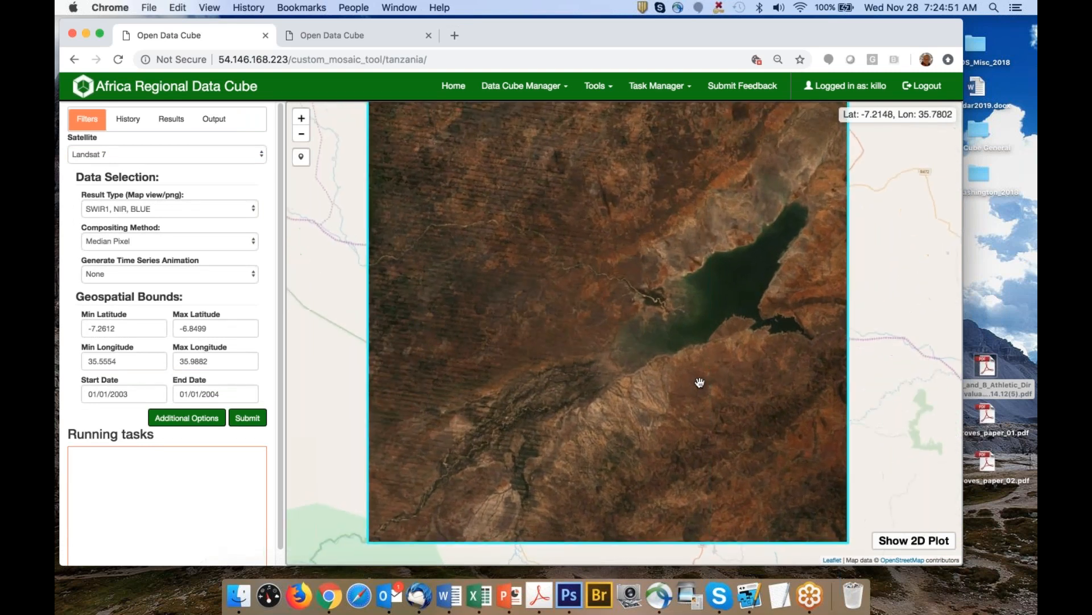
{"action": "scroll", "coordinate": [681, 370], "scroll_direction": "down", "scroll_amount": 3}
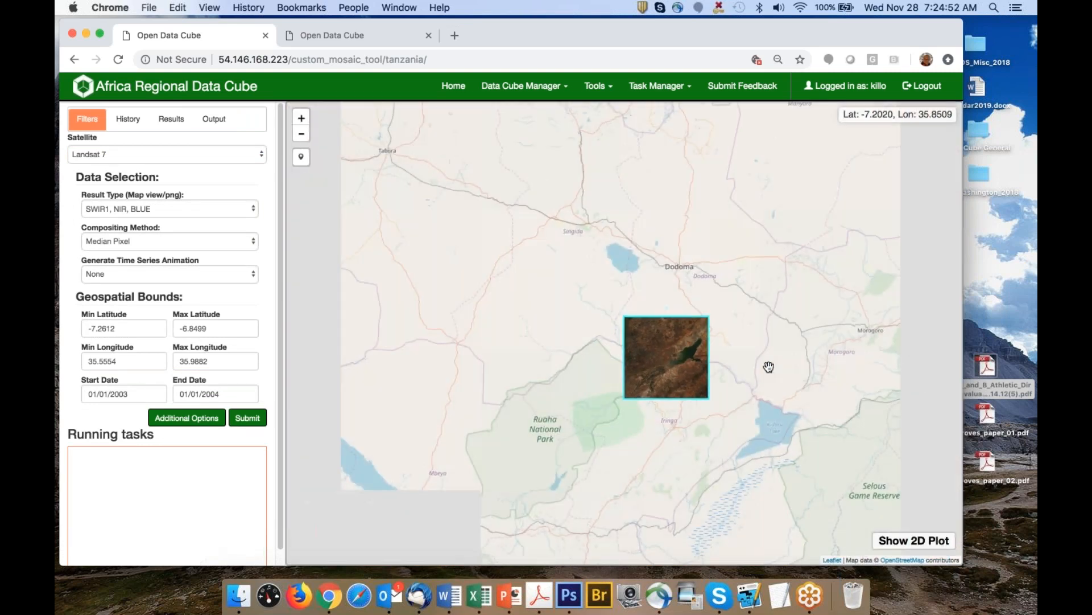
{"action": "left_click_drag", "start_coordinate": [797, 383], "coordinate": [651, 310]}
{"action": "scroll", "coordinate": [685, 355], "scroll_direction": "up", "scroll_amount": 2}
{"action": "scroll", "coordinate": [660, 307], "scroll_direction": "down", "scroll_amount": 1}
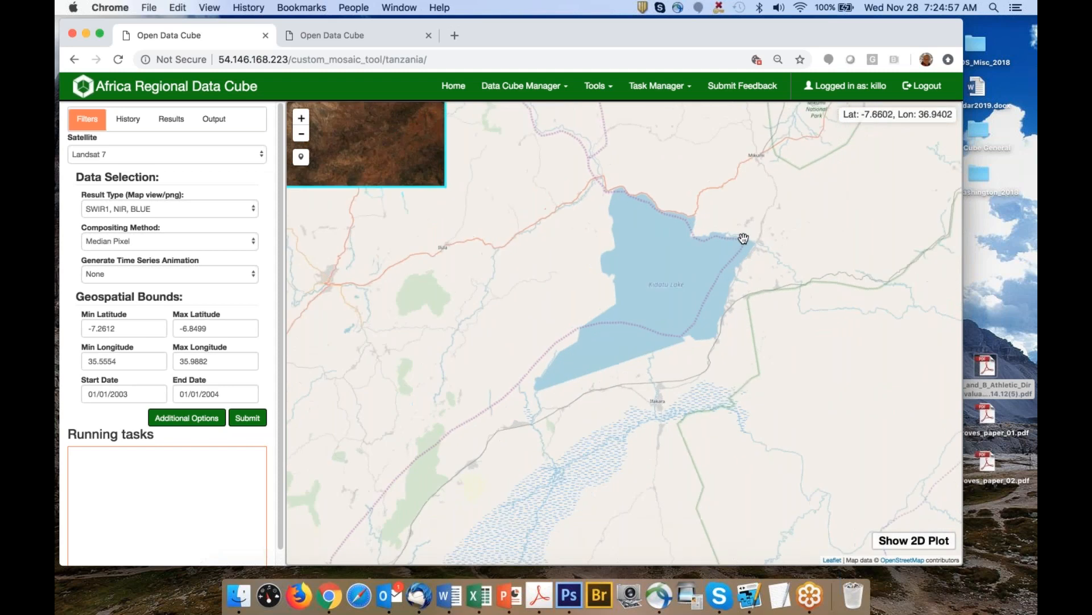
{"action": "left_click_drag", "start_coordinate": [726, 220], "coordinate": [774, 270]}
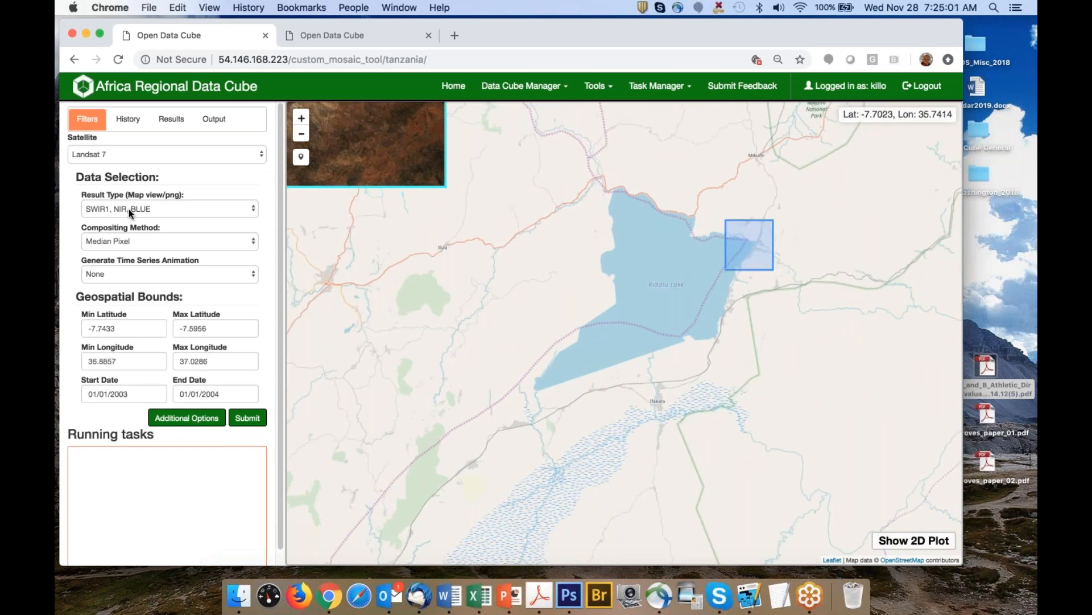
Set the new query's start date to 01/01/2016
{"action": "left_click", "coordinate": [143, 394]}
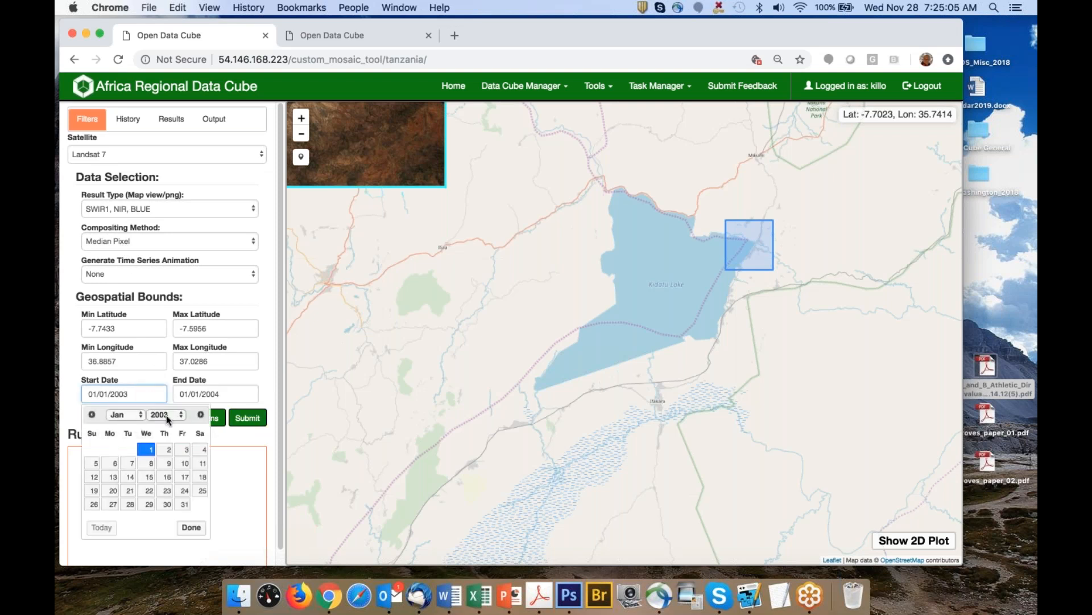
{"action": "left_click", "coordinate": [166, 415]}
{"action": "left_click", "coordinate": [163, 545]}
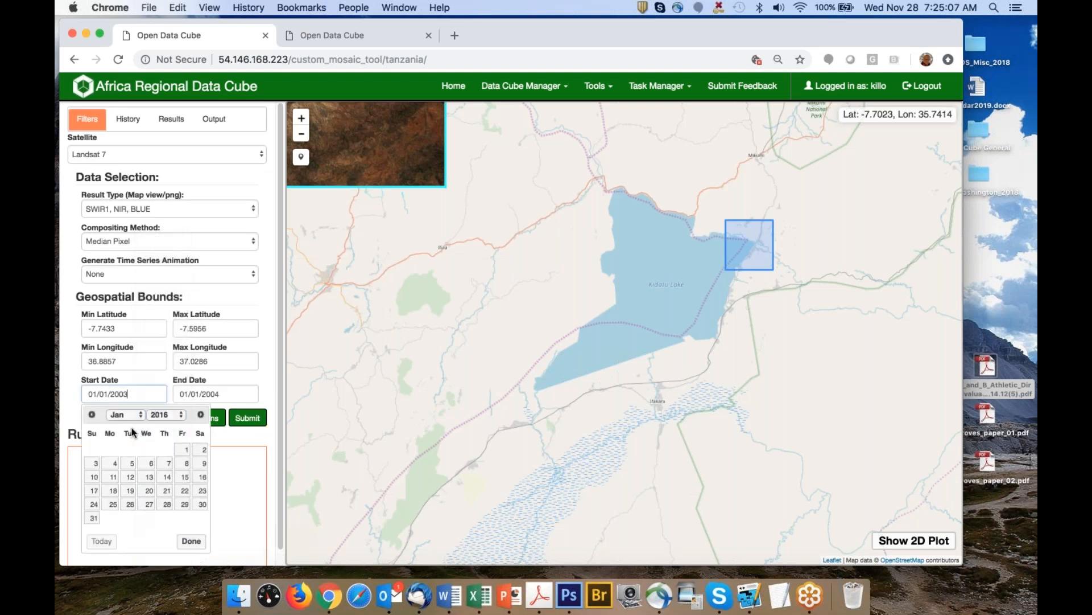
{"action": "left_click", "coordinate": [183, 450]}
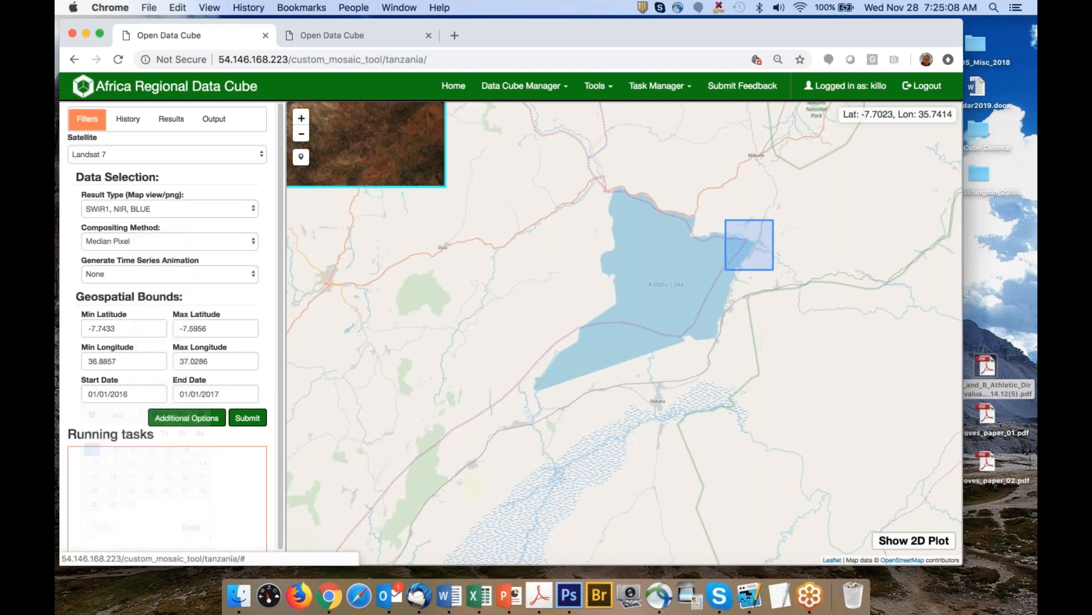
Submit the mosaic query for the area at Kidatu Lake's northeastern edge with the 01/01/2016 to 01/01/2017 date range
{"action": "left_click", "coordinate": [247, 418]}
{"action": "left_click_drag", "start_coordinate": [724, 288], "coordinate": [578, 382]}
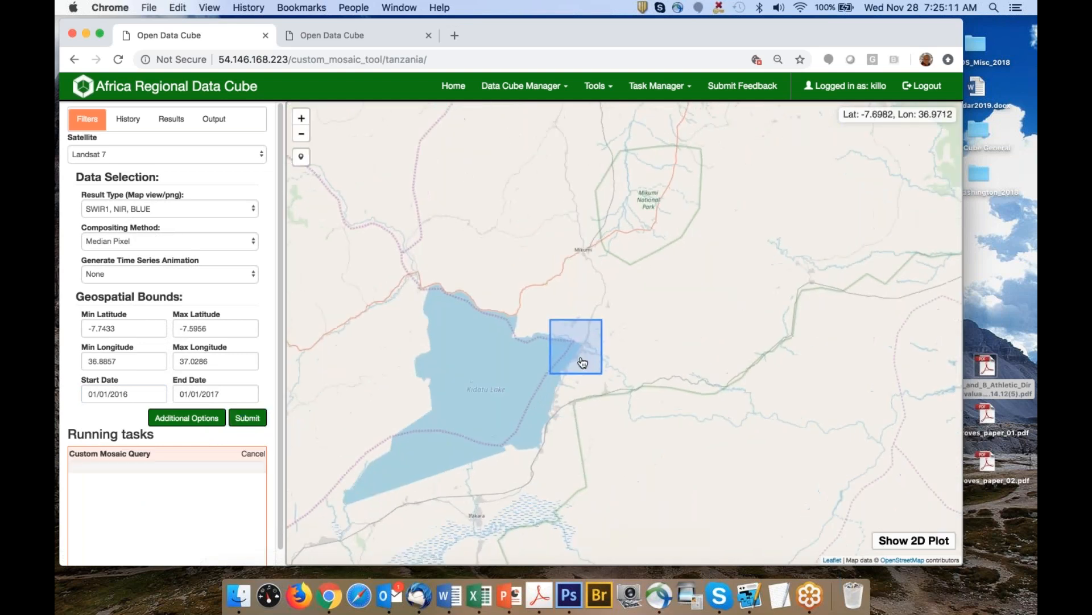
{"action": "scroll", "coordinate": [580, 361], "scroll_direction": "up", "scroll_amount": 2}
{"action": "scroll", "coordinate": [583, 361], "scroll_direction": "up", "scroll_amount": 2}
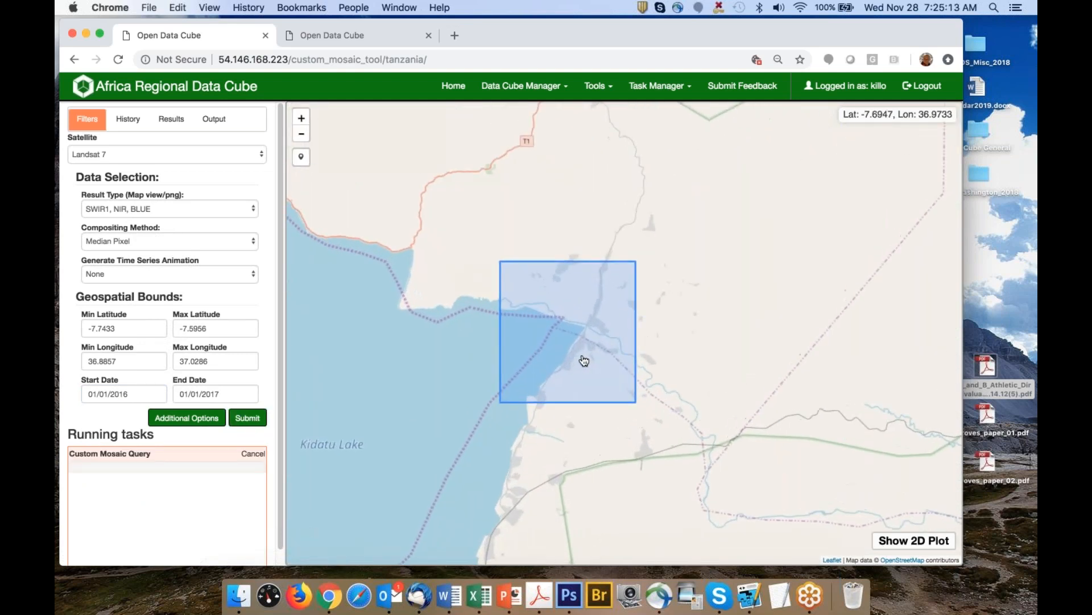
{"action": "left_click_drag", "start_coordinate": [562, 340], "coordinate": [534, 341]}
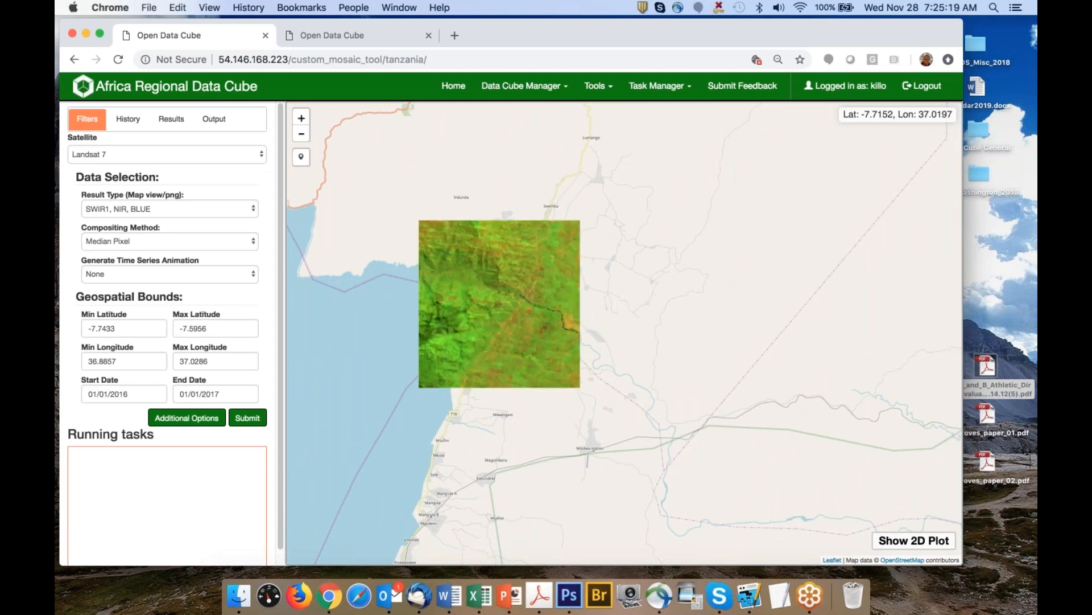
Examine the resulting mosaic up close and review the available result types, keeping SWIR1, NIR, BLUE
{"action": "scroll", "coordinate": [481, 310], "scroll_direction": "up", "scroll_amount": 2}
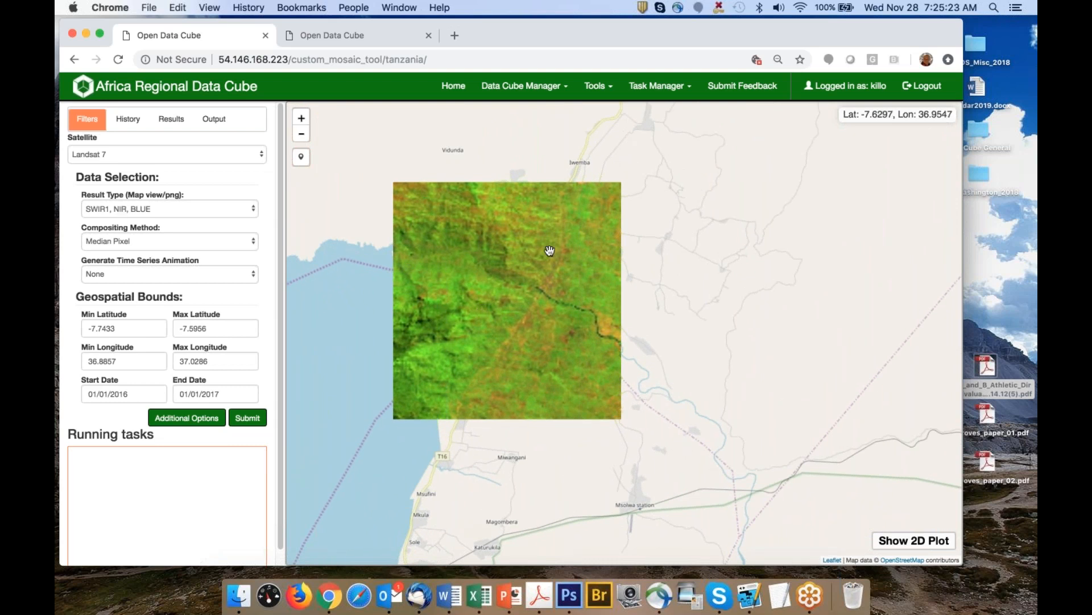
{"action": "scroll", "coordinate": [521, 289], "scroll_direction": "up", "scroll_amount": 1}
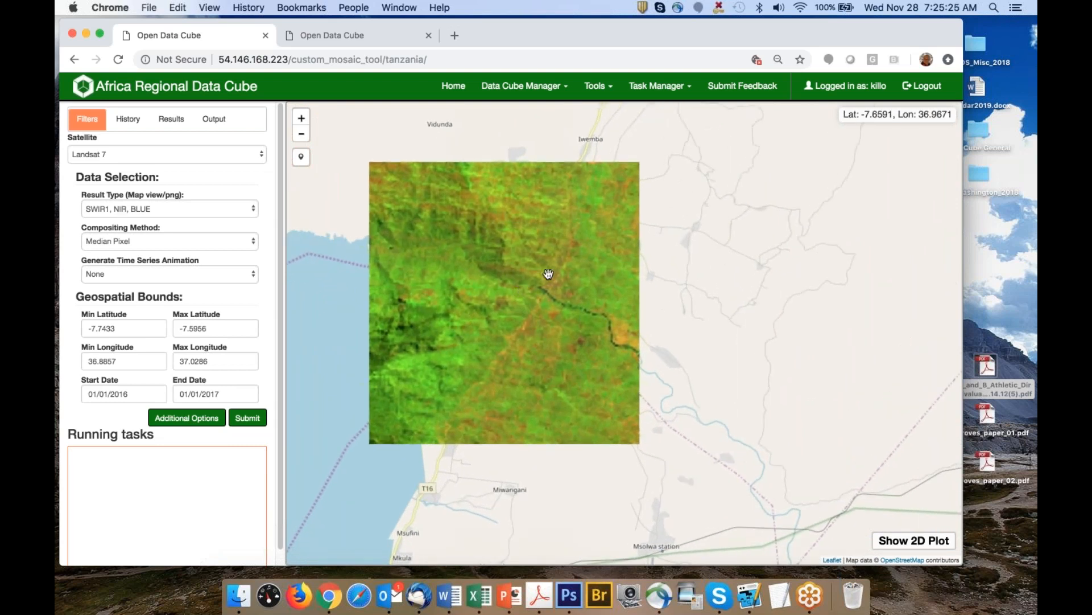
{"action": "left_click", "coordinate": [165, 209]}
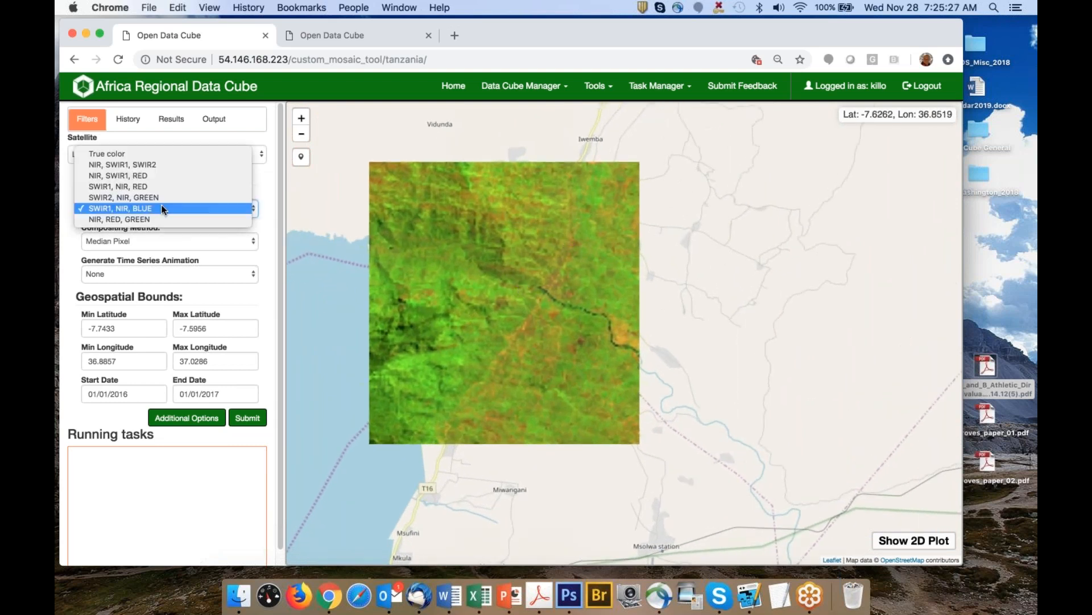
{"action": "left_click", "coordinate": [164, 208]}
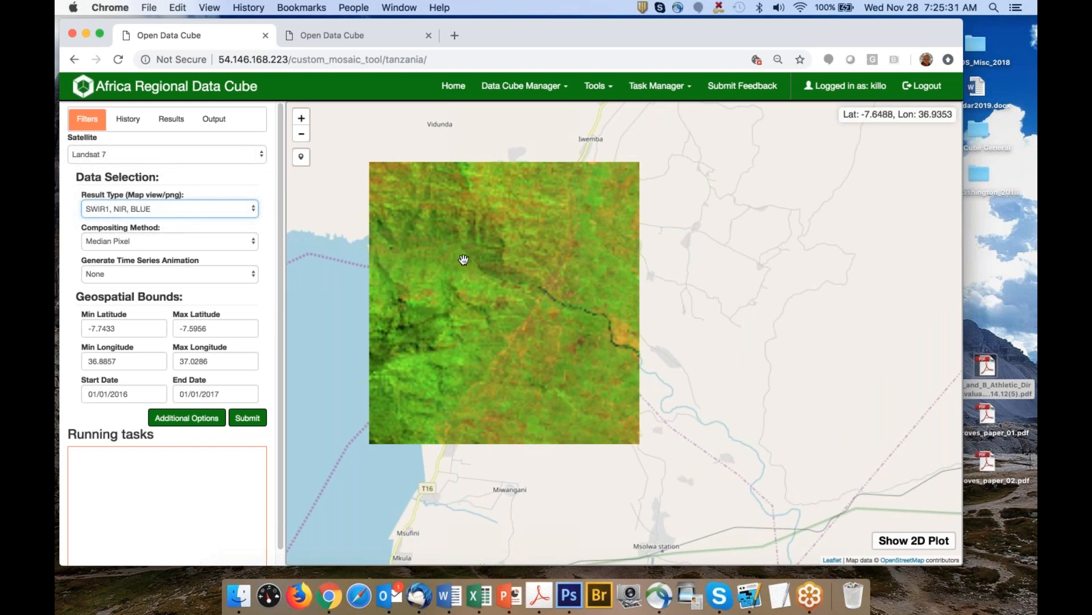
Open the output details of the 07:25 query and review its scene count, clean pixel percentage and query parameters
{"action": "left_click", "coordinate": [211, 125]}
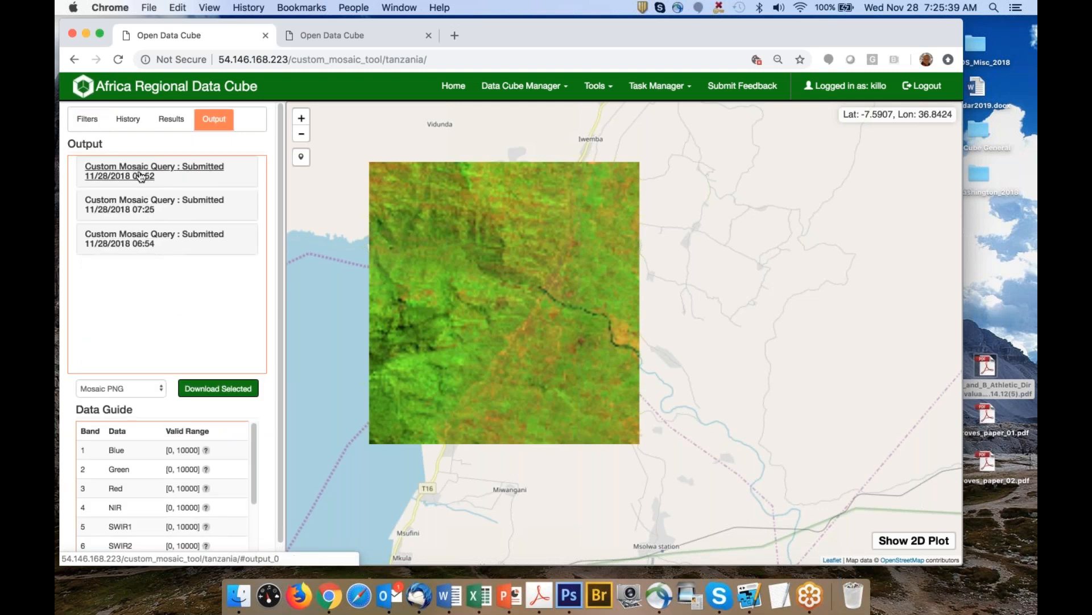
{"action": "left_click", "coordinate": [143, 214]}
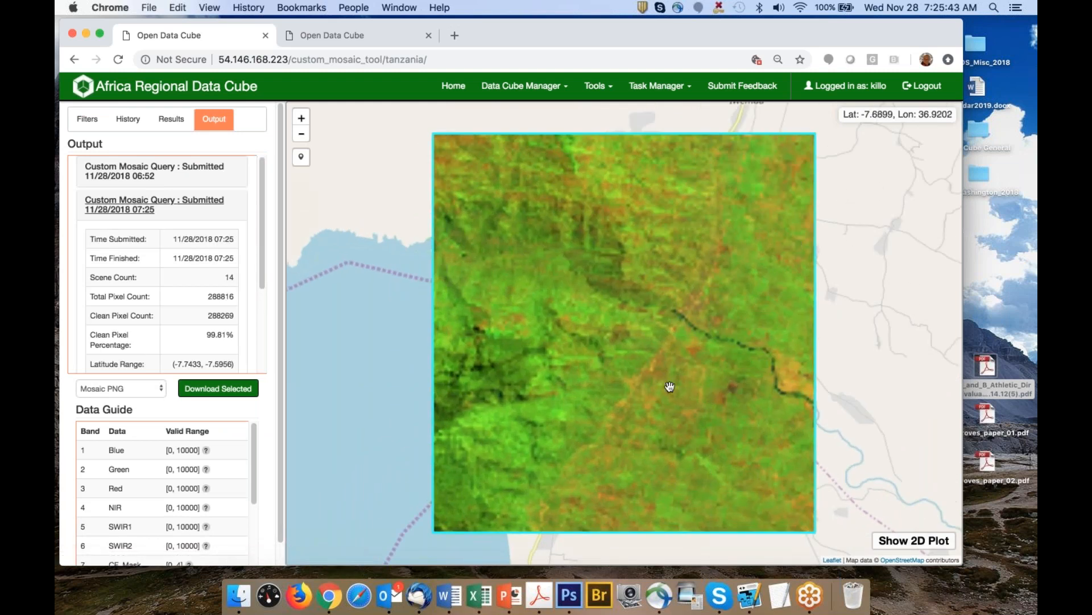
{"action": "scroll", "coordinate": [218, 281], "scroll_direction": "down", "scroll_amount": 1}
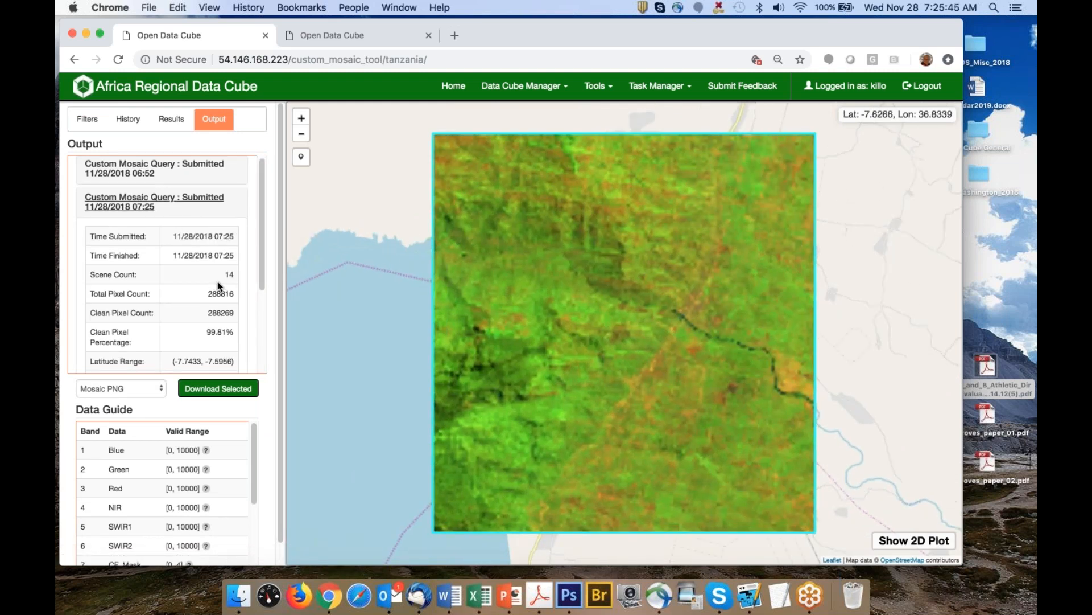
{"action": "double_click", "coordinate": [230, 275]}
{"action": "left_click_drag", "start_coordinate": [208, 332], "coordinate": [232, 332]}
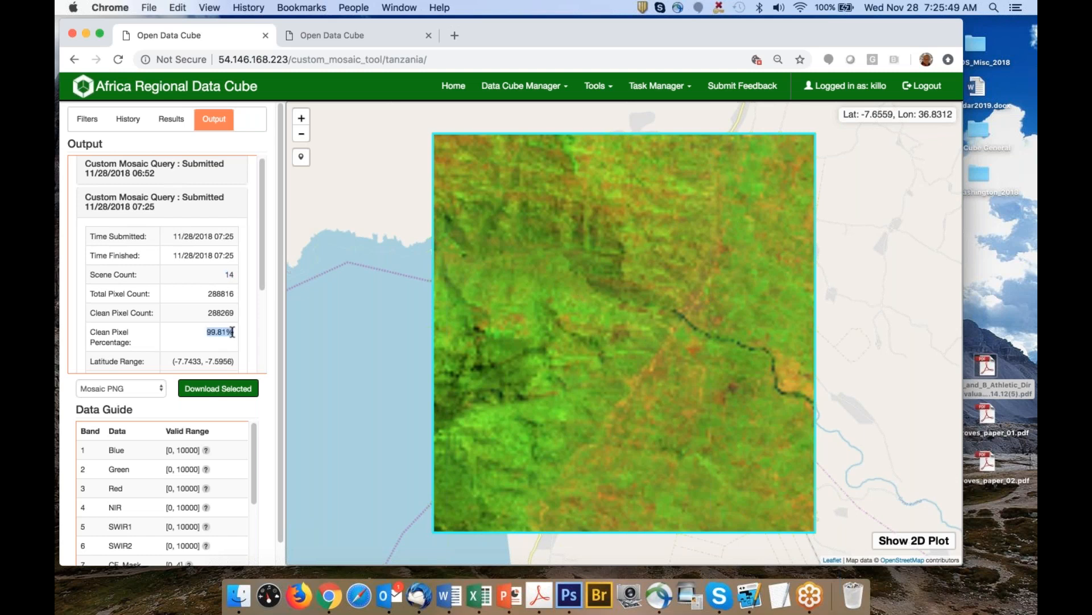
{"action": "scroll", "coordinate": [208, 326], "scroll_direction": "down", "scroll_amount": 3}
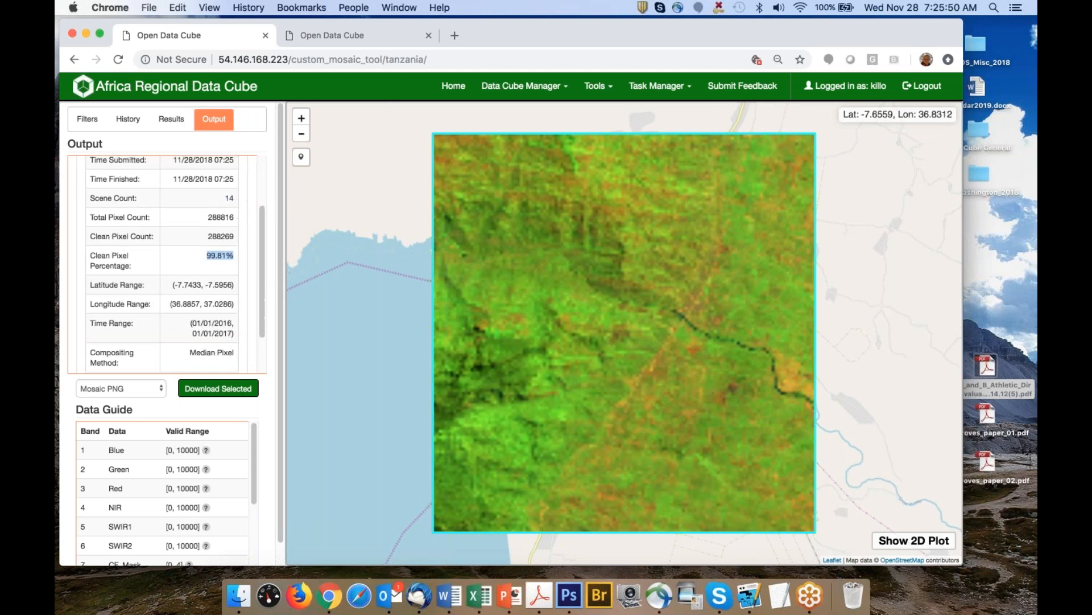
Download the 07:25 query's output in Mosaic GeoTIFF format
{"action": "left_click", "coordinate": [114, 387]}
{"action": "left_click", "coordinate": [128, 421]}
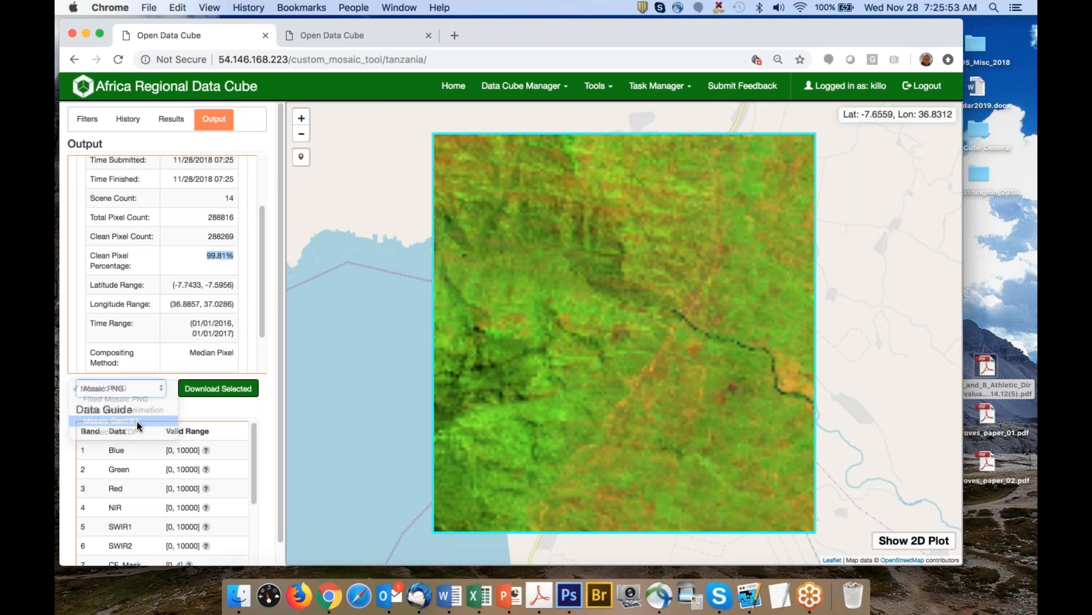
{"action": "left_click", "coordinate": [216, 392]}
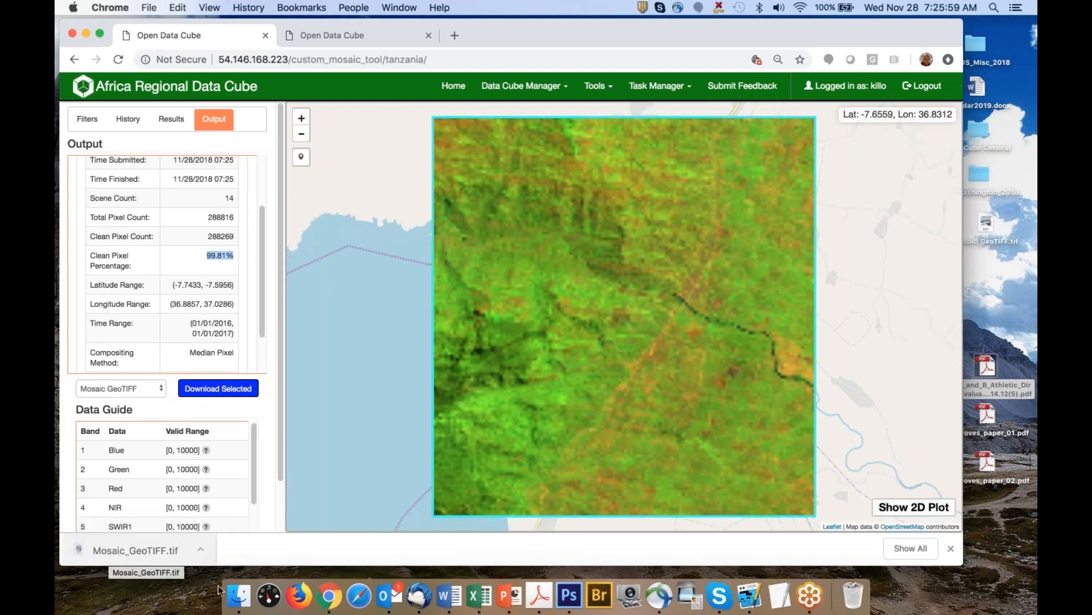
Switch to Finder, preview the downloaded Mosaic_GeoTIFF.tif in the Desktop folder and close the Finder window
{"action": "left_click", "coordinate": [247, 580]}
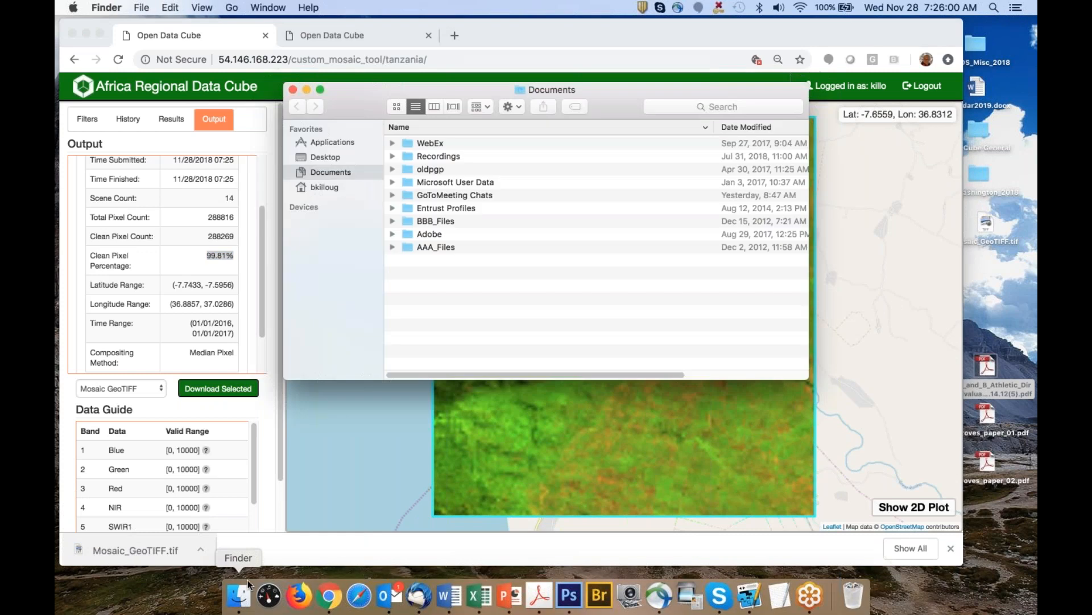
{"action": "left_click", "coordinate": [330, 155]}
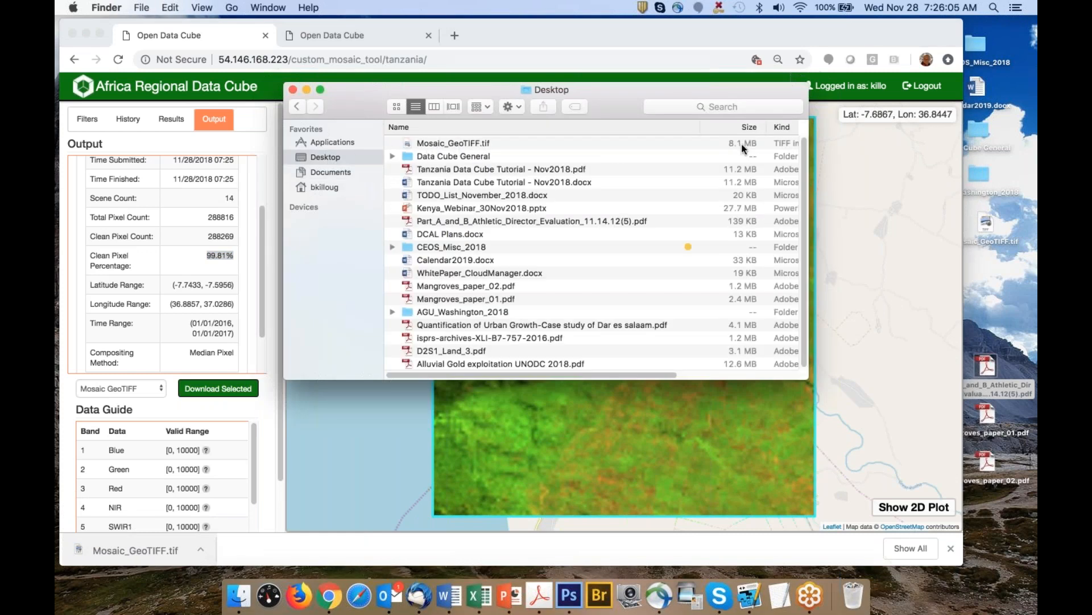
{"action": "left_click", "coordinate": [463, 144]}
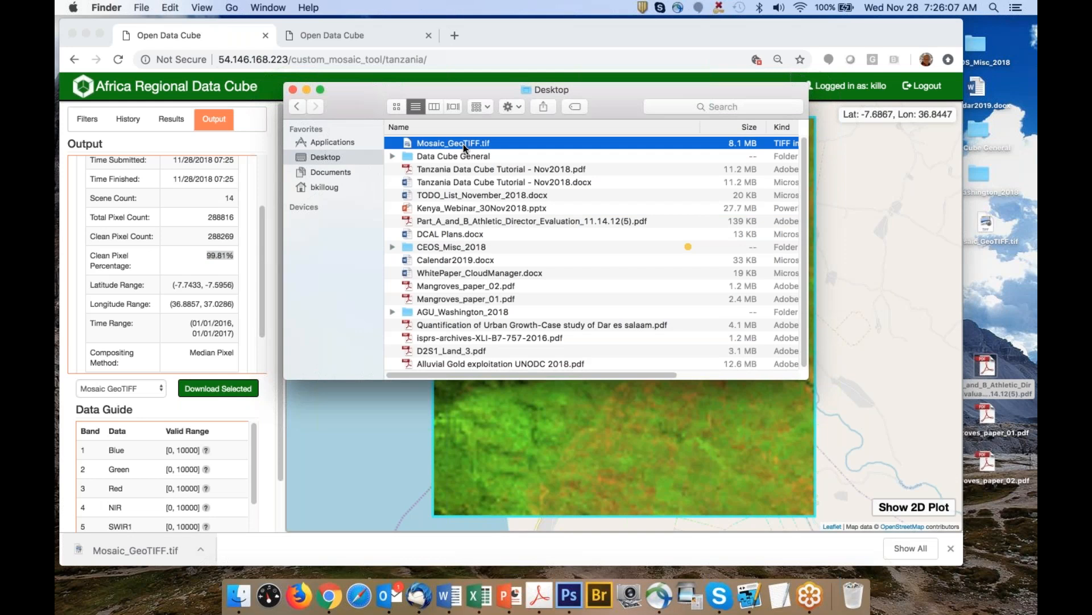
{"action": "key", "text": "space"}
{"action": "key", "text": "space"}
{"action": "left_click", "coordinate": [293, 90]}
Back on the Data Cube map, examine the earlier mosaic over the lake northwest of Kidatu Lake
{"action": "scroll", "coordinate": [521, 233], "scroll_direction": "down", "scroll_amount": 5}
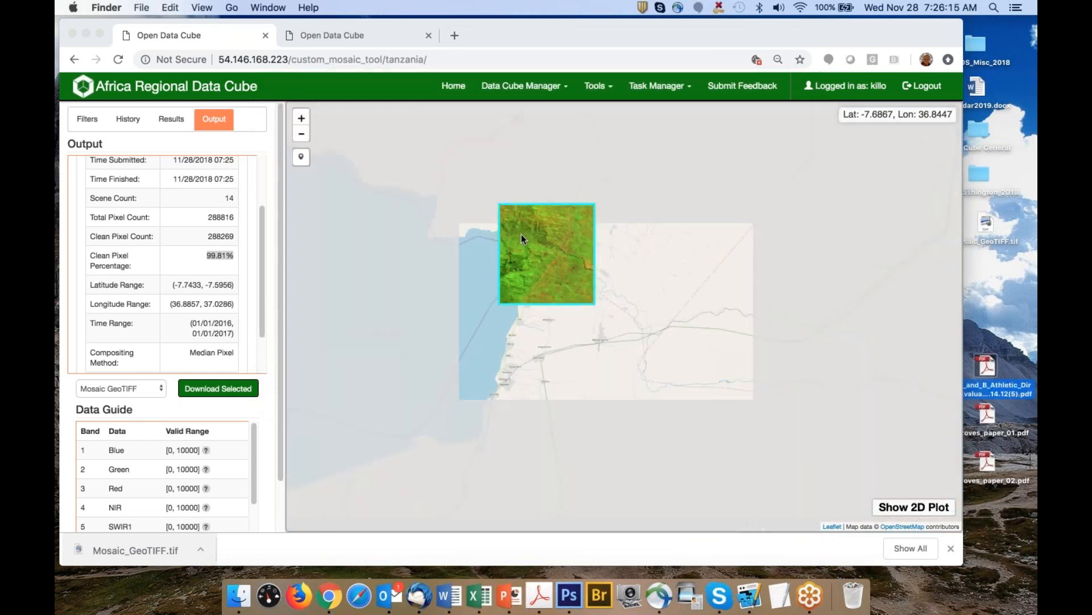
{"action": "scroll", "coordinate": [564, 225], "scroll_direction": "down", "scroll_amount": 4}
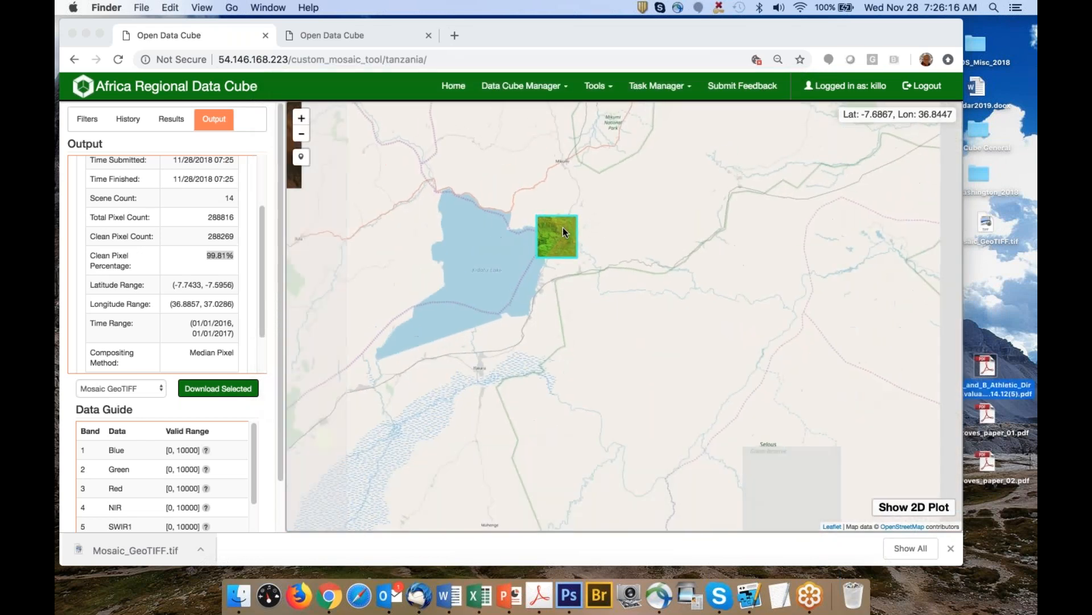
{"action": "left_click", "coordinate": [564, 229]}
{"action": "left_click_drag", "start_coordinate": [383, 173], "coordinate": [492, 259]}
{"action": "scroll", "coordinate": [484, 244], "scroll_direction": "up", "scroll_amount": 2}
{"action": "left_click_drag", "start_coordinate": [469, 201], "coordinate": [507, 253]}
{"action": "scroll", "coordinate": [530, 306], "scroll_direction": "up", "scroll_amount": 2}
{"action": "scroll", "coordinate": [532, 307], "scroll_direction": "up", "scroll_amount": 2}
{"action": "scroll", "coordinate": [548, 319], "scroll_direction": "down", "scroll_amount": 2}
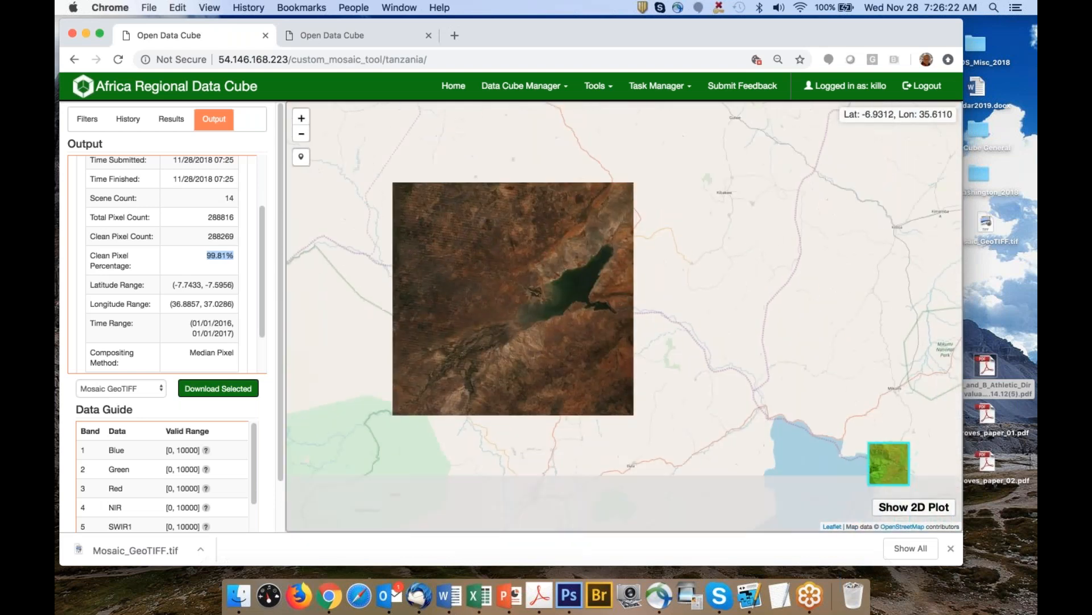
{"action": "scroll", "coordinate": [510, 254], "scroll_direction": "up", "scroll_amount": 2}
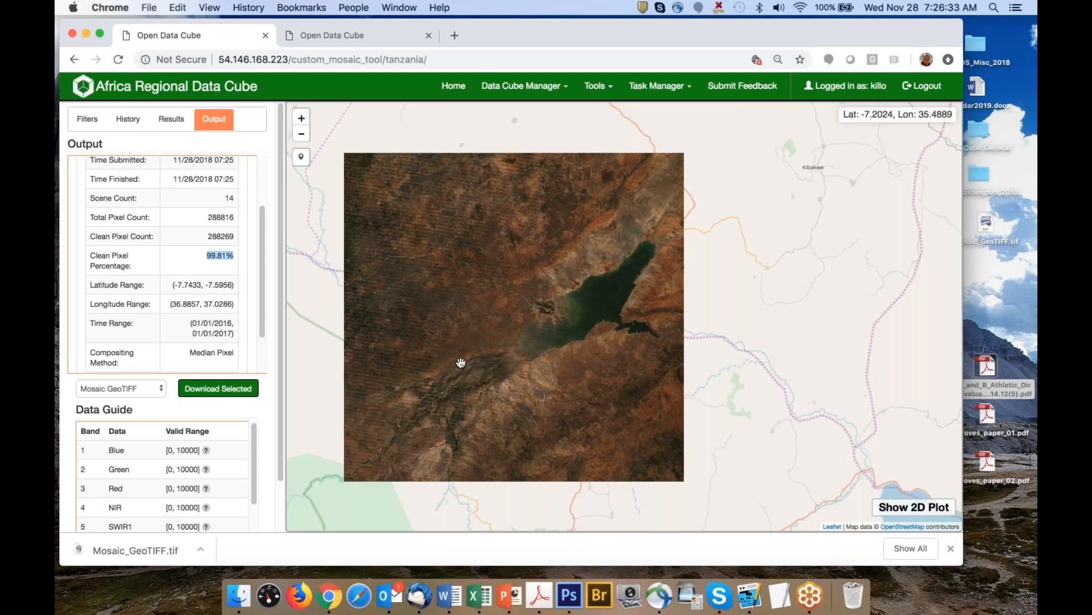
{"action": "left_click", "coordinate": [93, 121]}
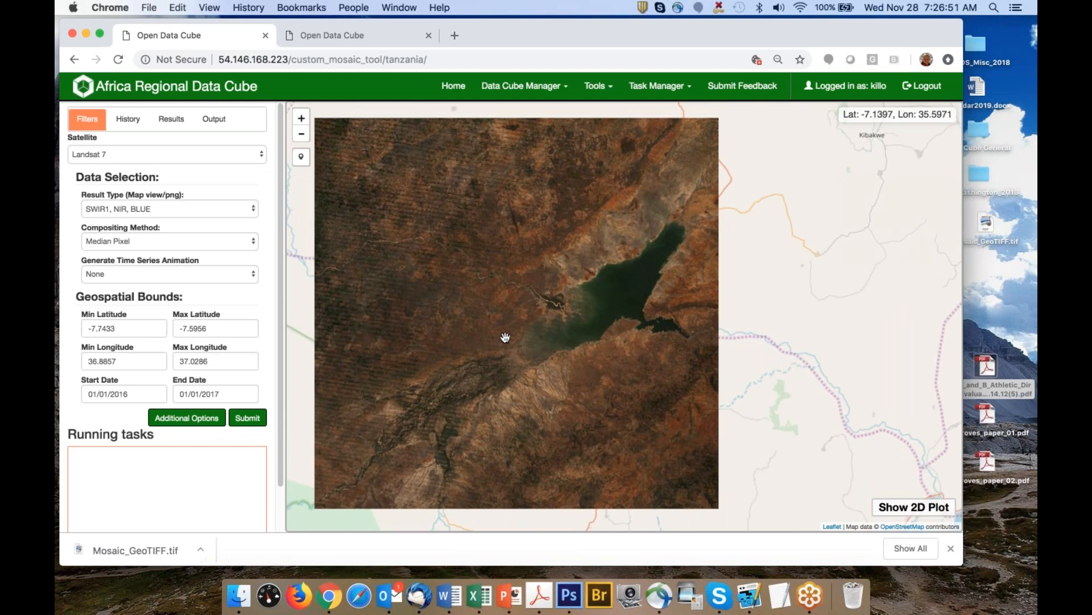
{"action": "left_click", "coordinate": [597, 86]}
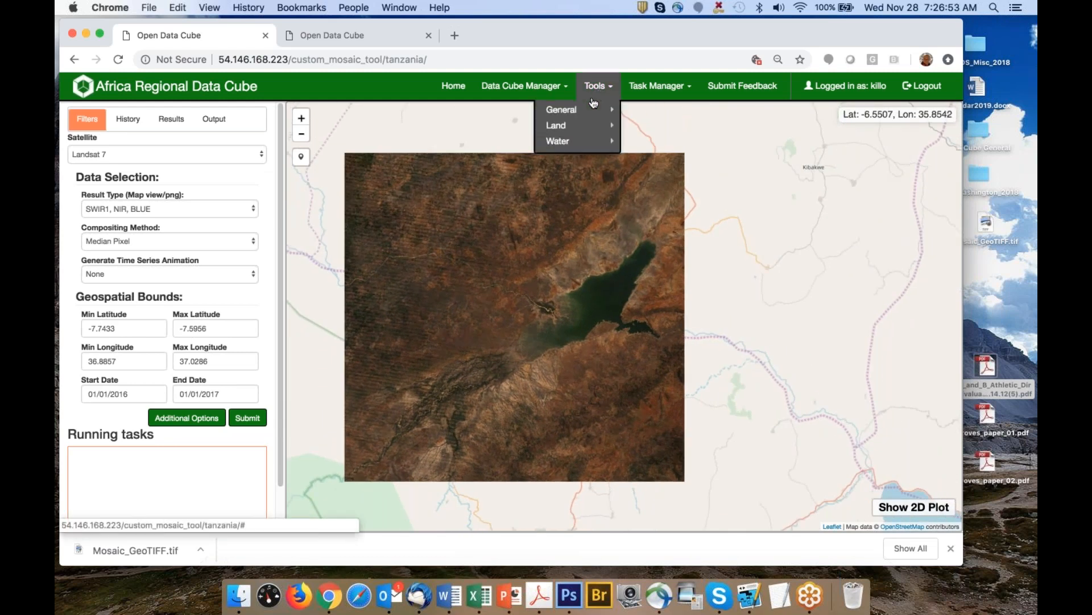
{"action": "mouse_move", "coordinate": [589, 114]}
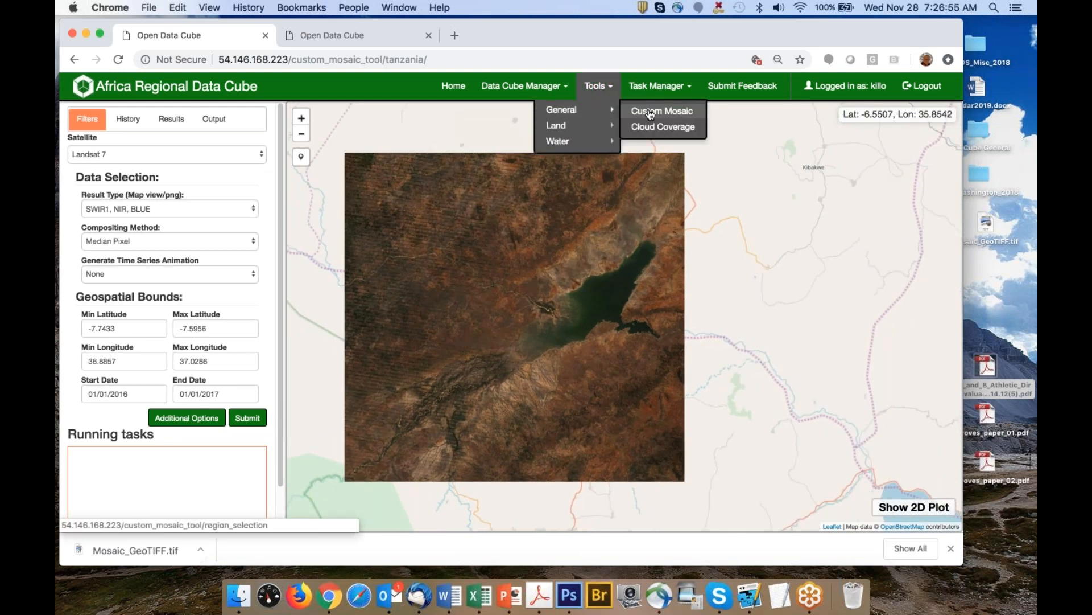
{"action": "left_click", "coordinate": [790, 326]}
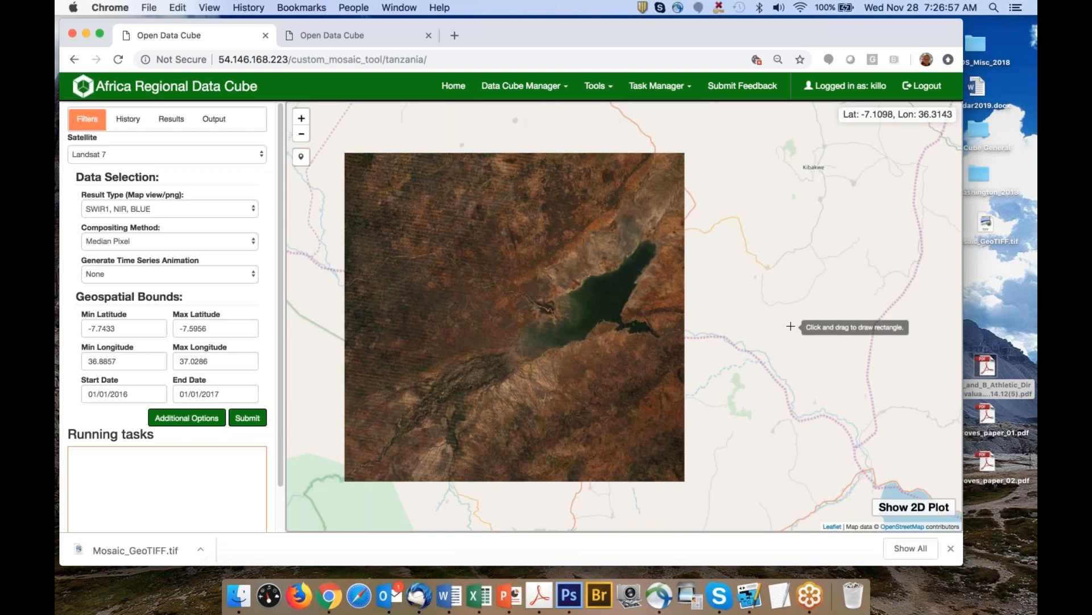
{"action": "scroll", "coordinate": [768, 324], "scroll_direction": "down", "scroll_amount": 1}
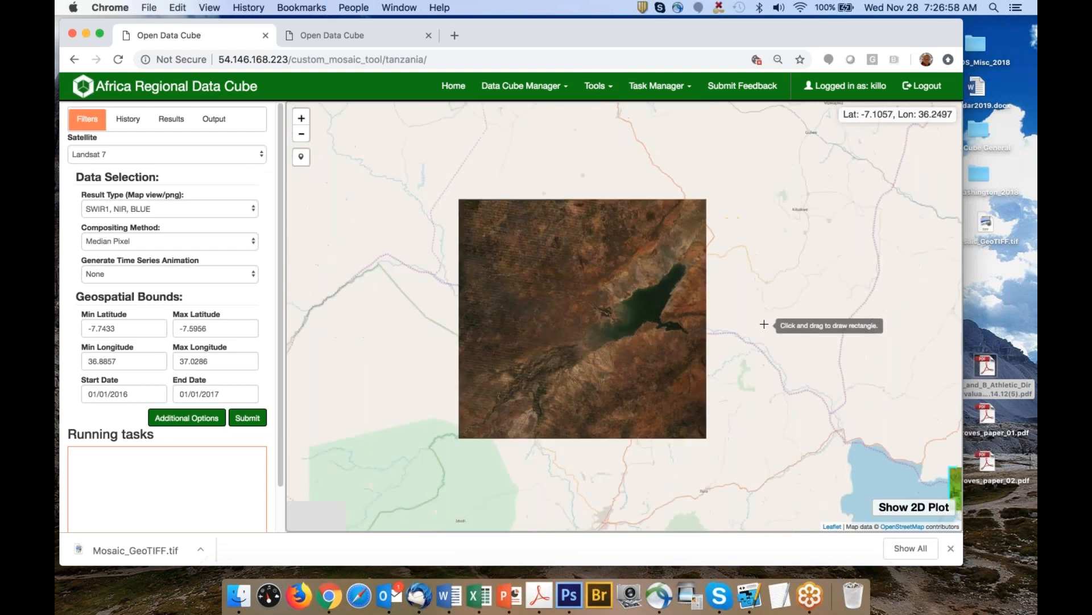
Reopen the Custom Mosaic tool for the Tanzania region
{"action": "left_click", "coordinate": [597, 91]}
{"action": "mouse_move", "coordinate": [560, 109]}
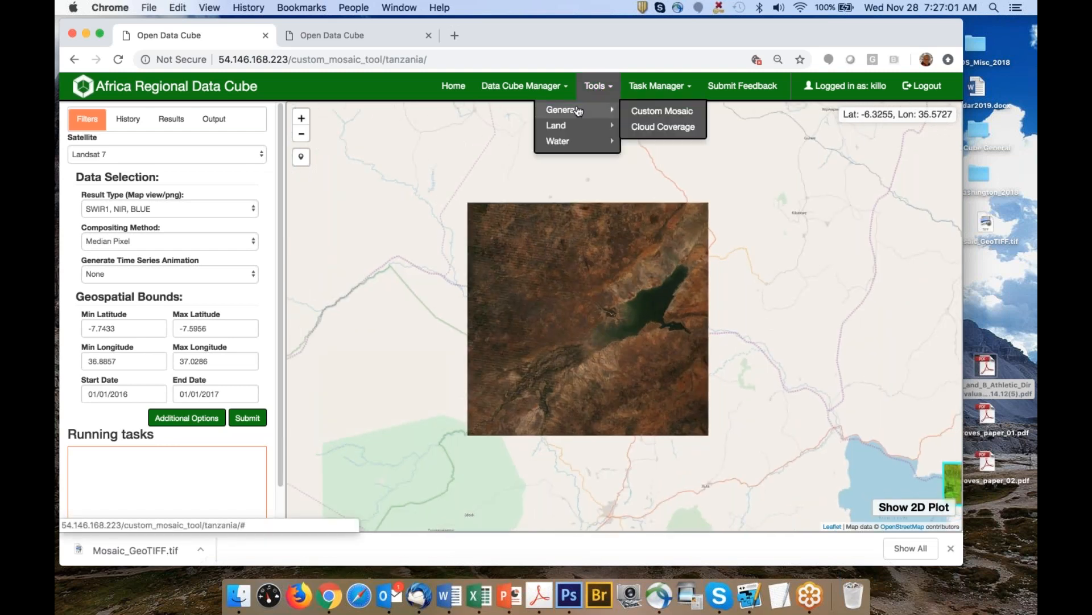
{"action": "left_click", "coordinate": [636, 112]}
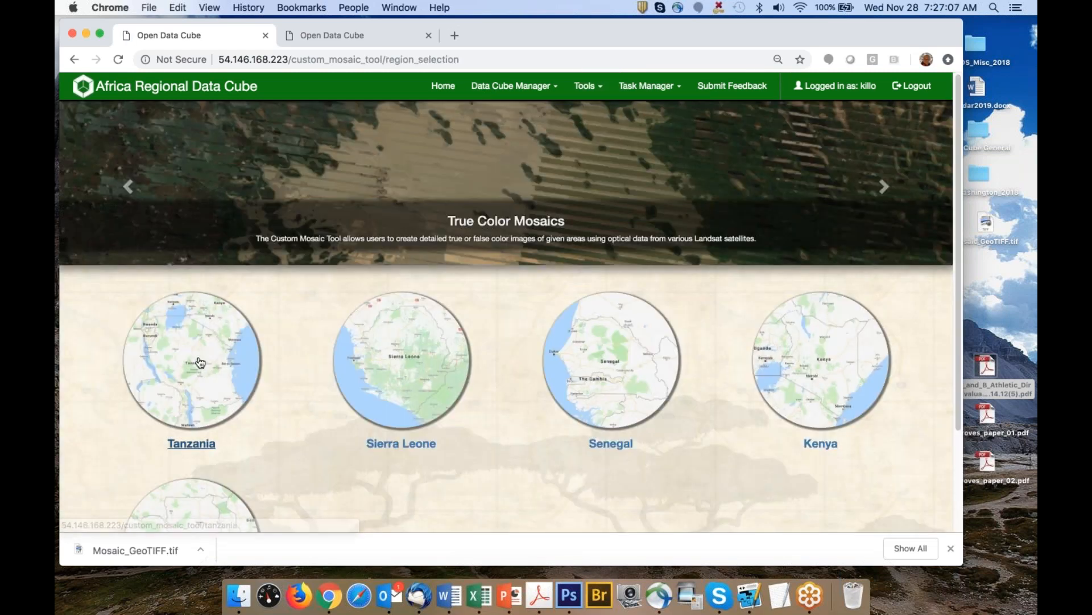
{"action": "left_click", "coordinate": [200, 362]}
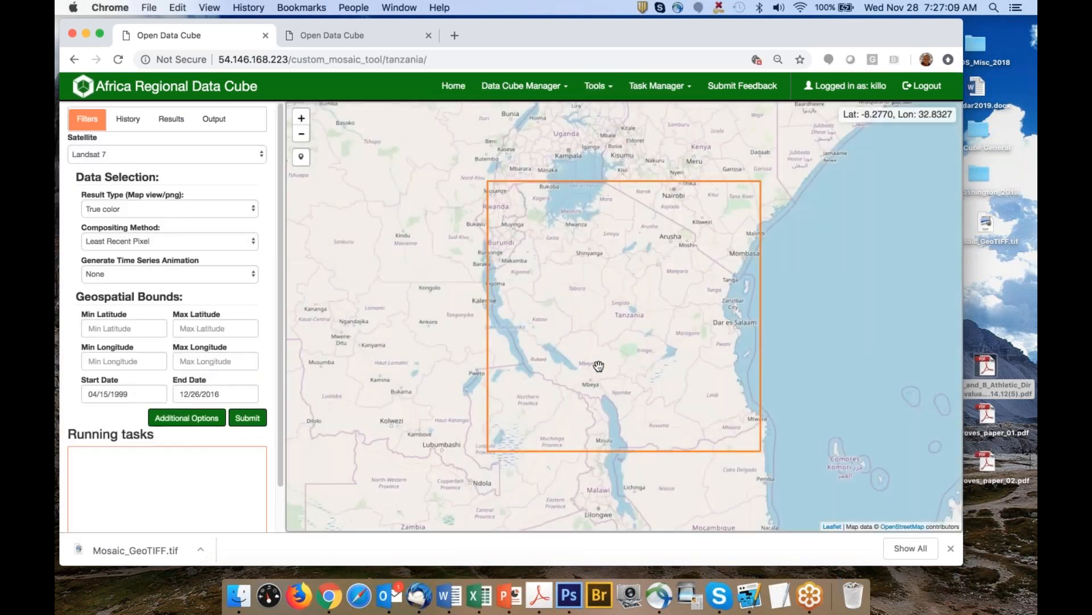
Select an area around Dodoma, about latitude -6.2649 to -6.0983 and longitude 35.6705 to 35.8366
{"action": "scroll", "coordinate": [665, 349], "scroll_direction": "up", "scroll_amount": 5}
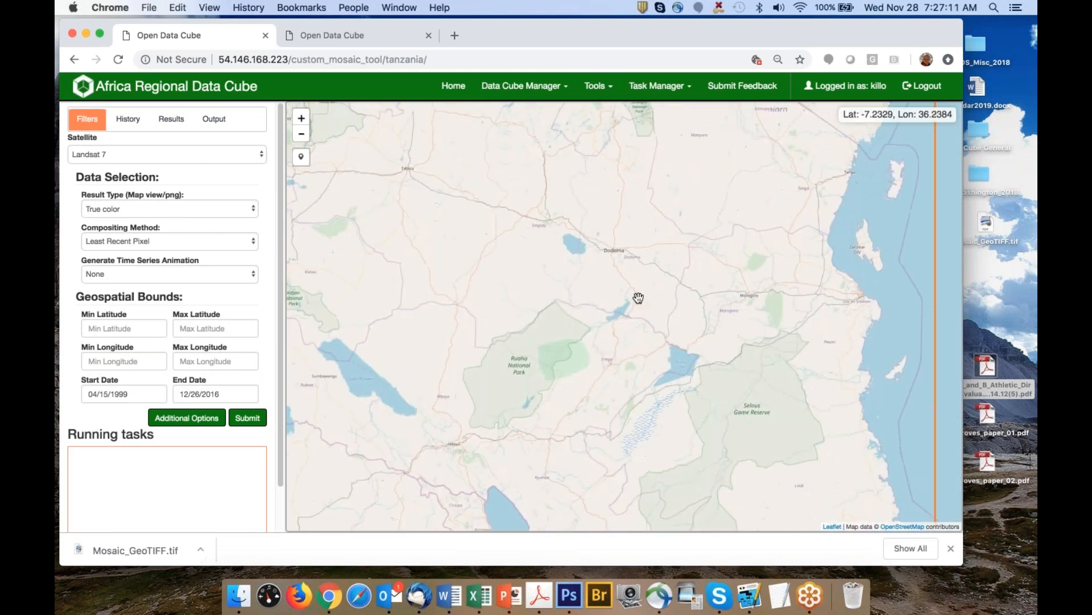
{"action": "scroll", "coordinate": [619, 259], "scroll_direction": "up", "scroll_amount": 3}
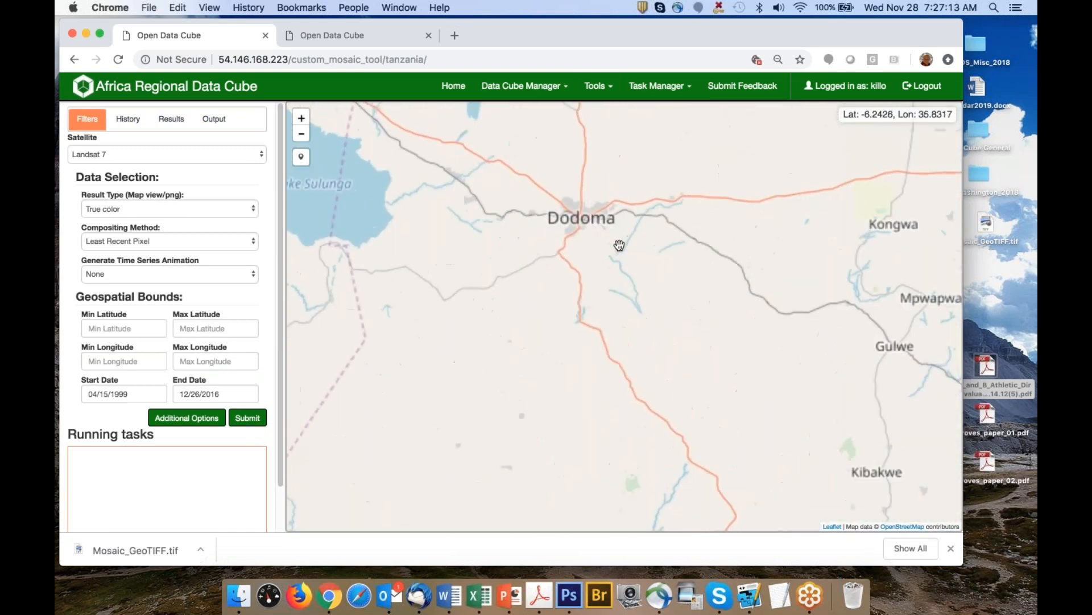
{"action": "left_click_drag", "start_coordinate": [544, 179], "coordinate": [624, 257]}
Set the Dodoma query's start date to 01/01/2010
{"action": "left_click", "coordinate": [136, 394]}
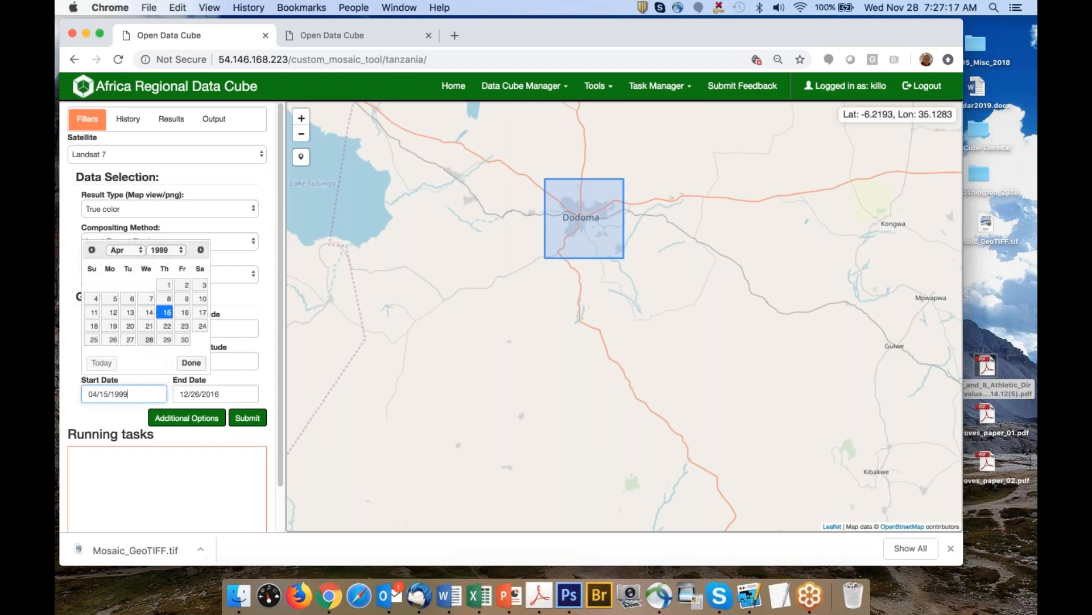
{"action": "left_click", "coordinate": [161, 250]}
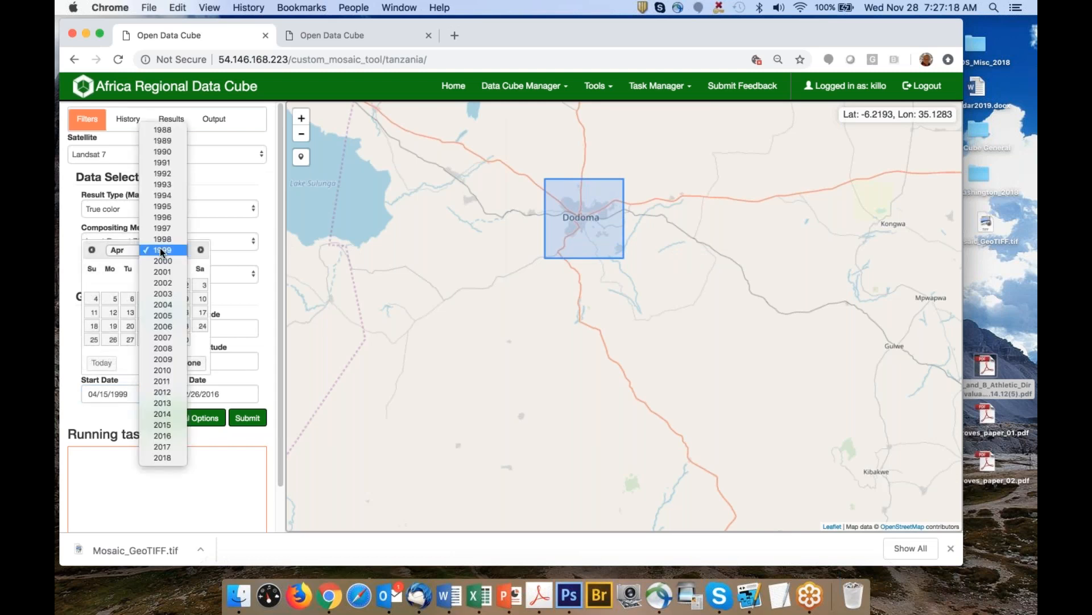
{"action": "left_click", "coordinate": [165, 370]}
{"action": "left_click", "coordinate": [124, 250]}
{"action": "left_click", "coordinate": [120, 219]}
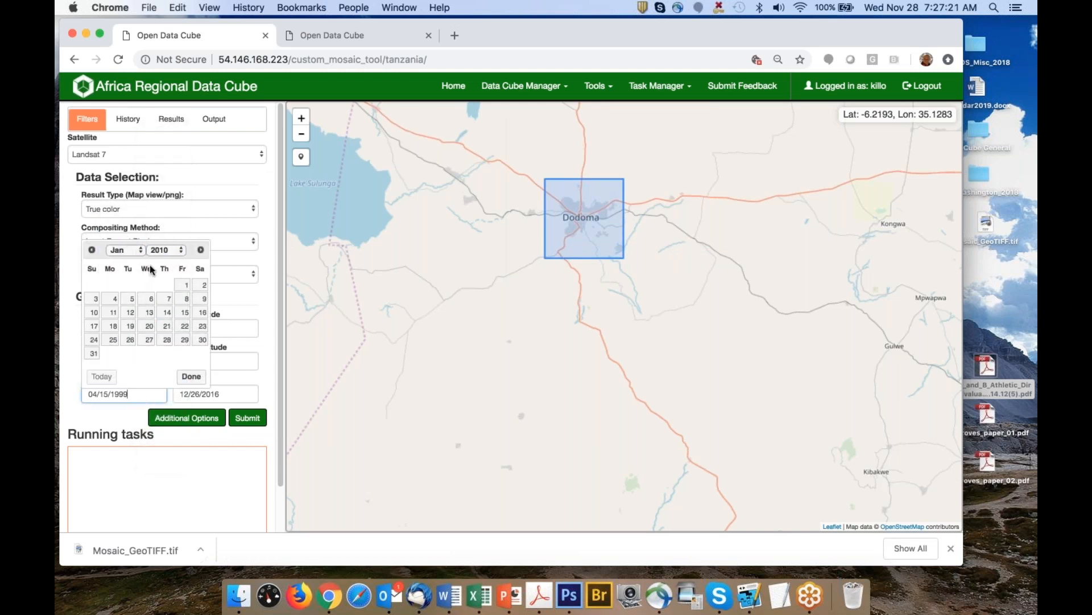
{"action": "left_click", "coordinate": [185, 285]}
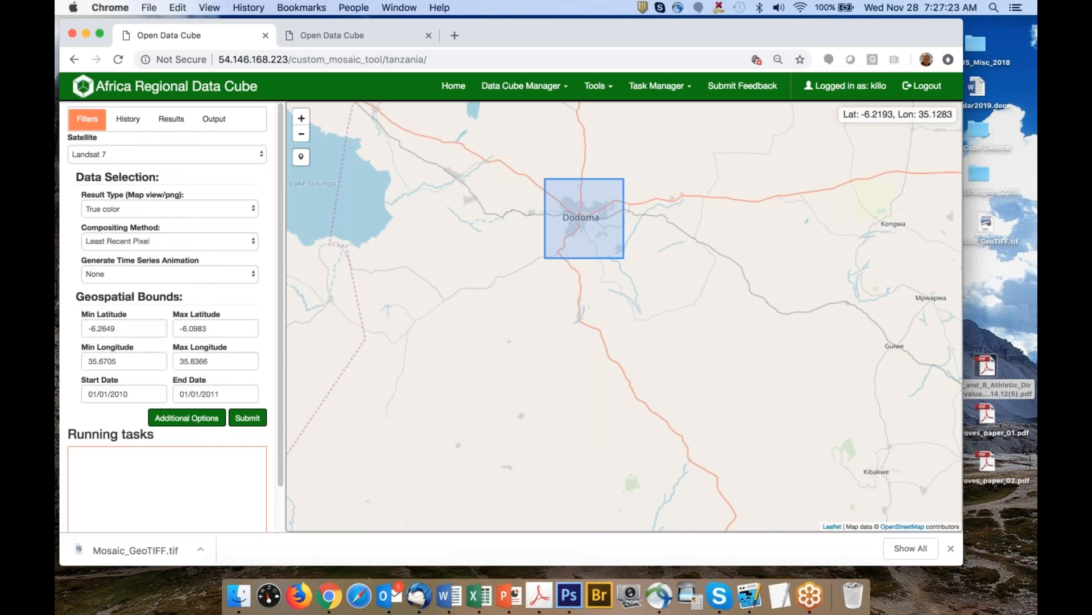
Switch the Dodoma query's satellite to Landsat 8 and set its start date to 01/01/2014
{"action": "left_click", "coordinate": [130, 165]}
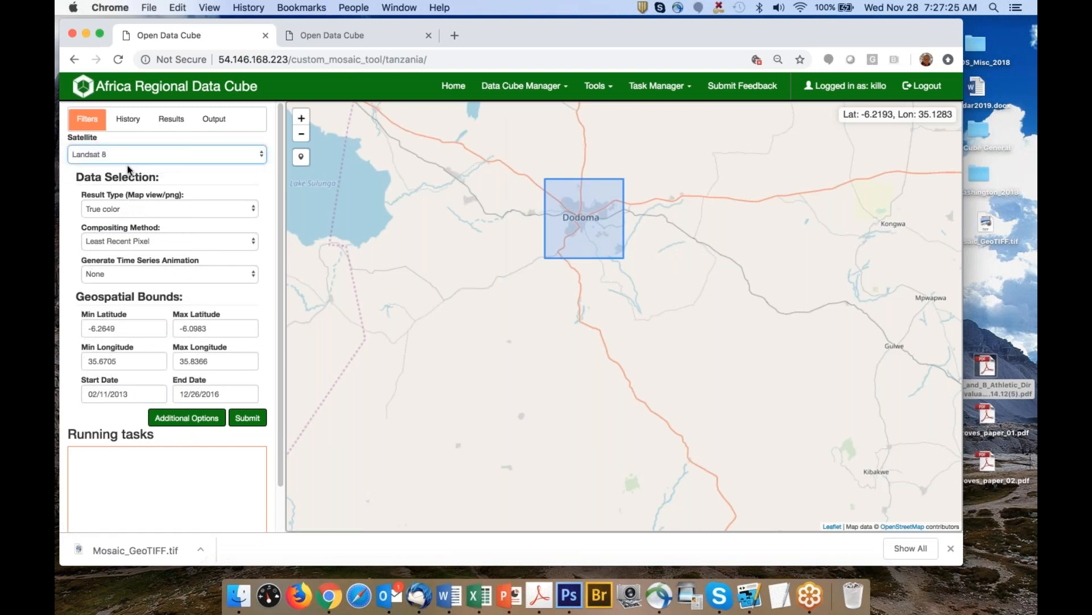
{"action": "left_click", "coordinate": [130, 392]}
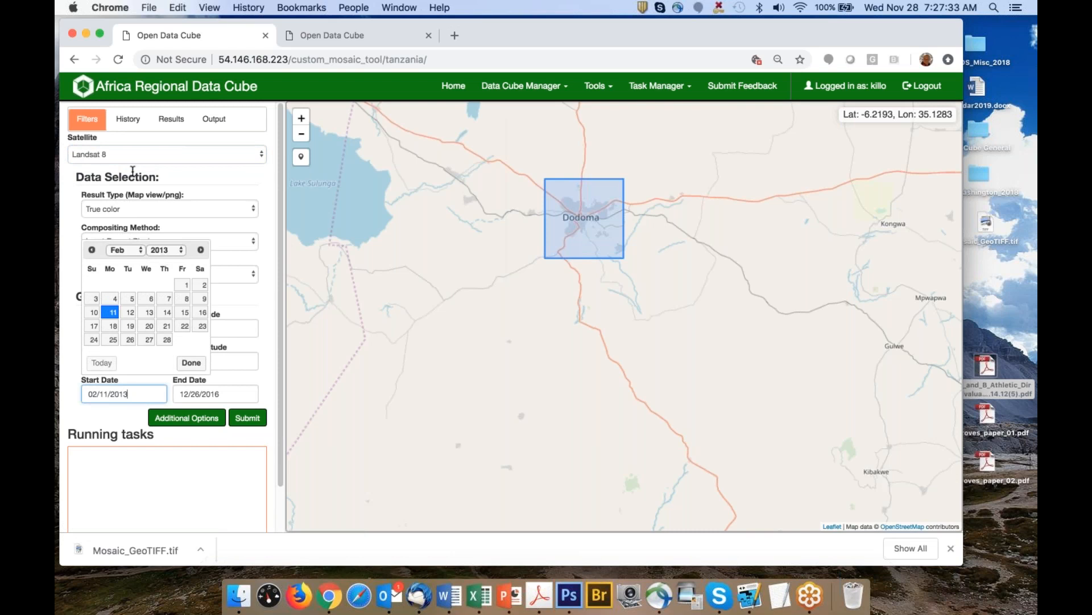
{"action": "left_click_drag", "start_coordinate": [90, 393], "coordinate": [135, 394]}
{"action": "left_click", "coordinate": [161, 250]}
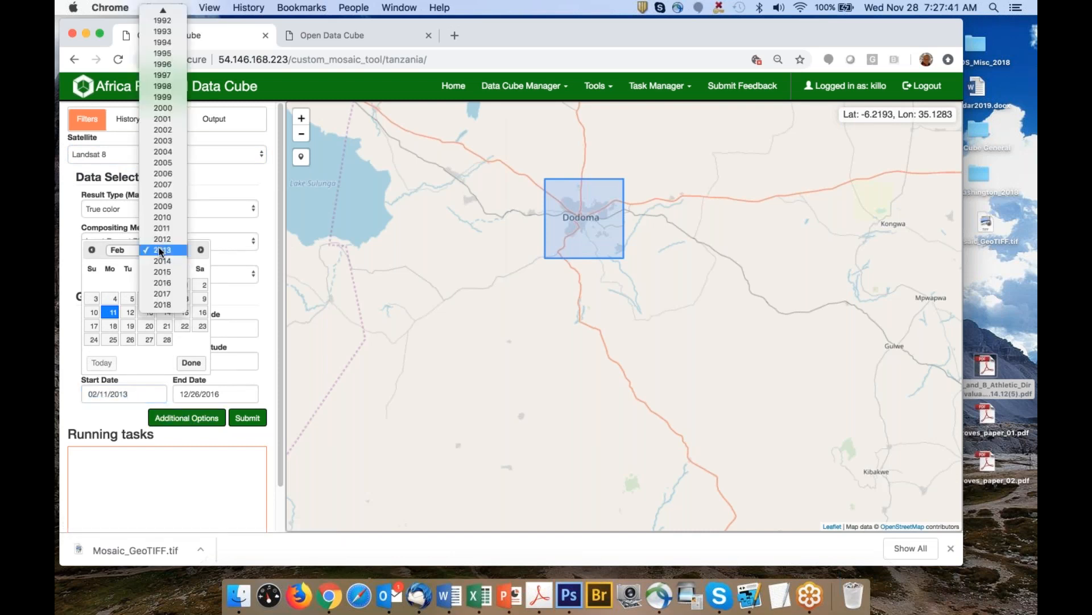
{"action": "left_click", "coordinate": [162, 260]}
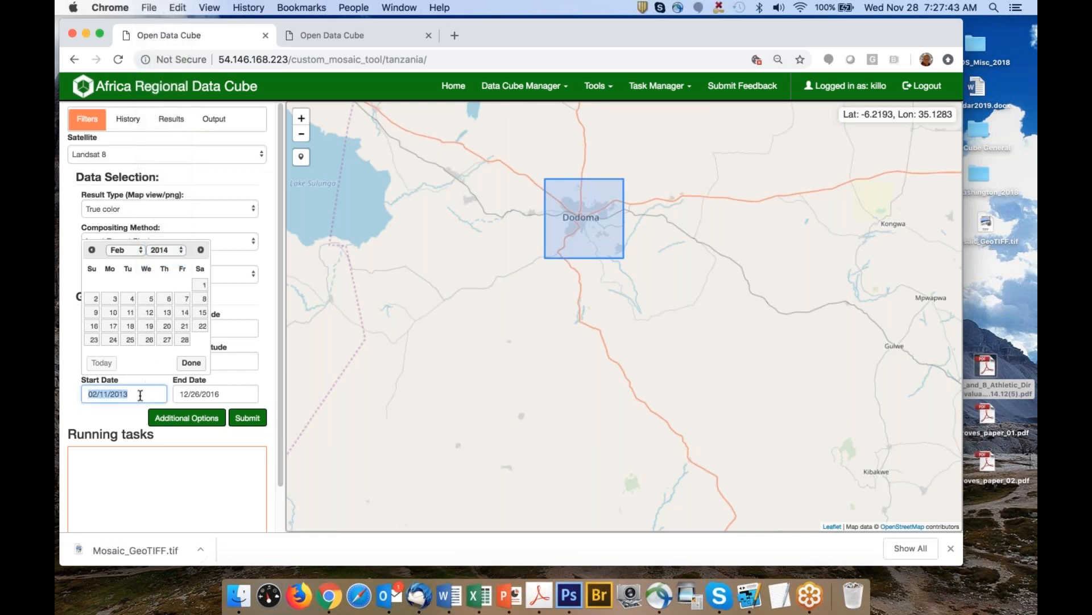
{"action": "left_click", "coordinate": [124, 250]}
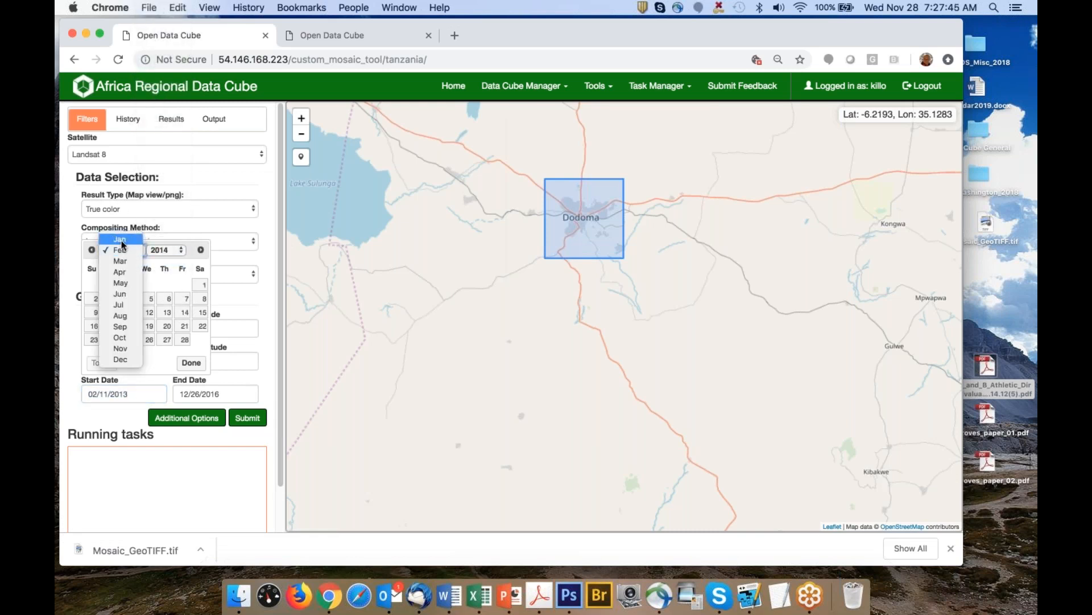
{"action": "left_click", "coordinate": [120, 239]}
{"action": "left_click", "coordinate": [146, 285]}
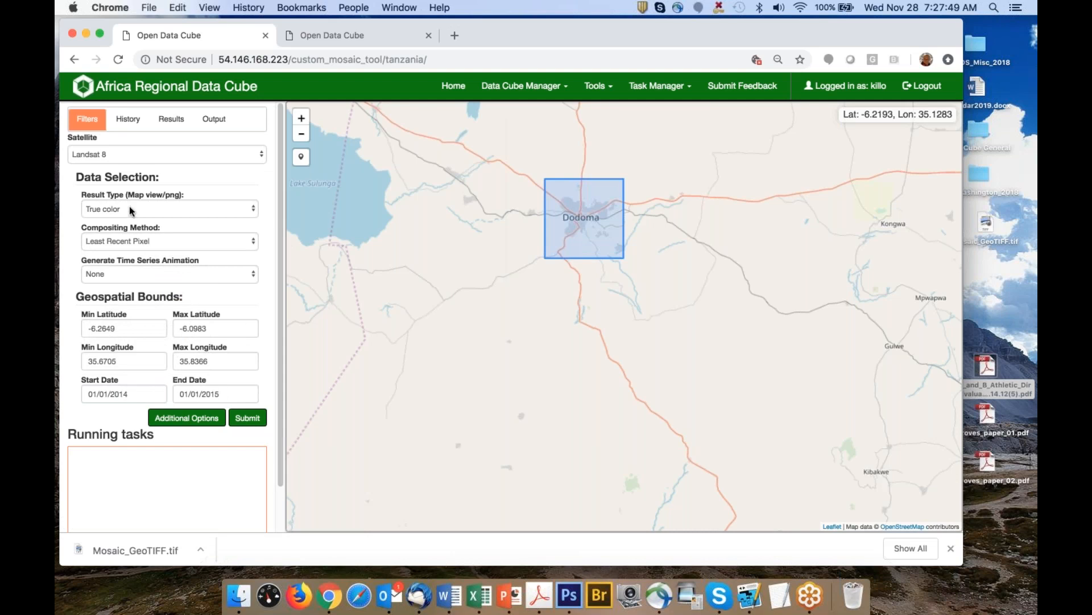
Set the compositing method to Median Pixel and submit the Dodoma mosaic query
{"action": "left_click", "coordinate": [150, 247]}
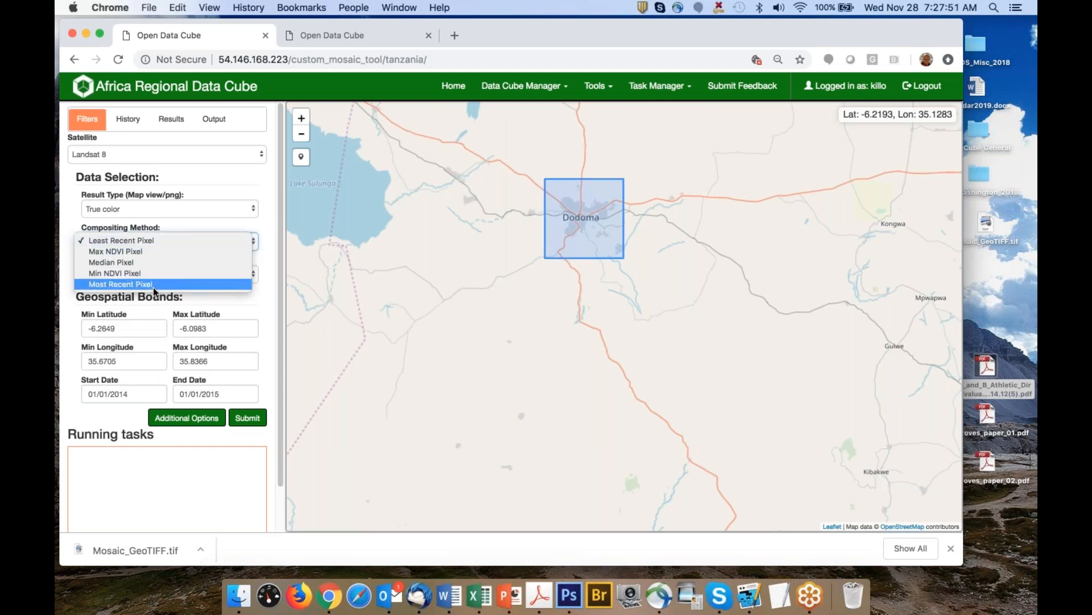
{"action": "left_click", "coordinate": [153, 263]}
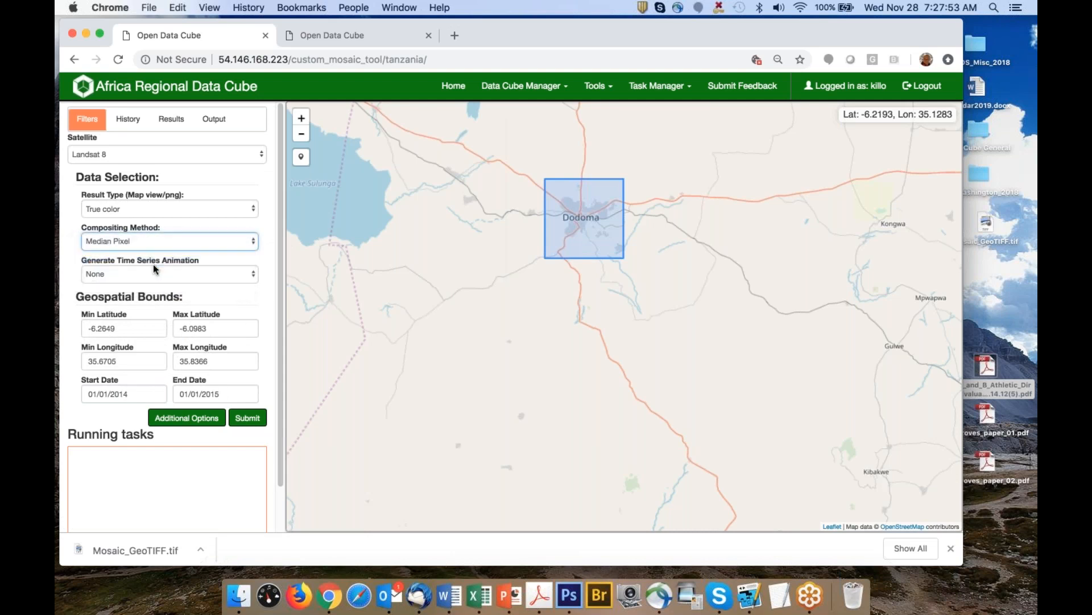
{"action": "left_click", "coordinate": [248, 417]}
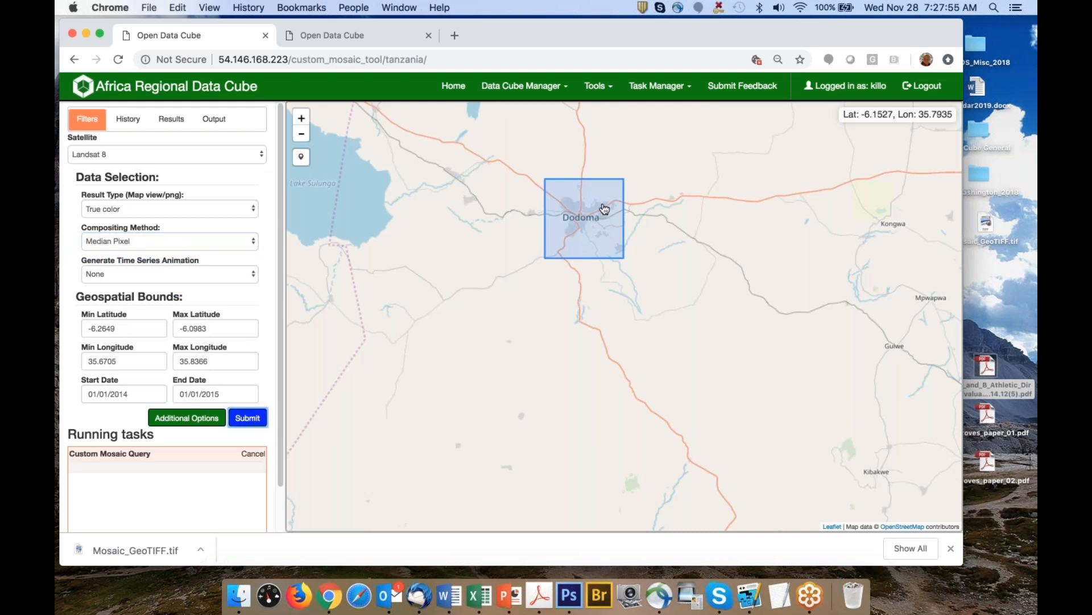
Examine the new Dodoma mosaic on the map and review its scene count, clean pixel percentage and other output details
{"action": "scroll", "coordinate": [604, 208], "scroll_direction": "up", "scroll_amount": 1}
{"action": "scroll", "coordinate": [605, 208], "scroll_direction": "up", "scroll_amount": 2}
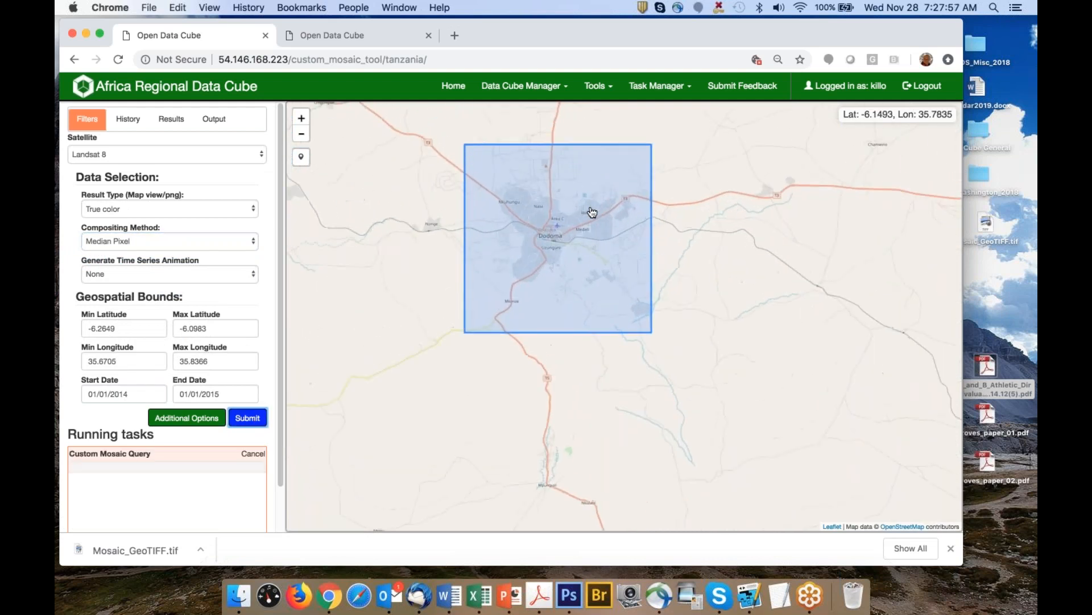
{"action": "left_click_drag", "start_coordinate": [588, 212], "coordinate": [550, 275]}
{"action": "scroll", "coordinate": [547, 281], "scroll_direction": "up", "scroll_amount": 2}
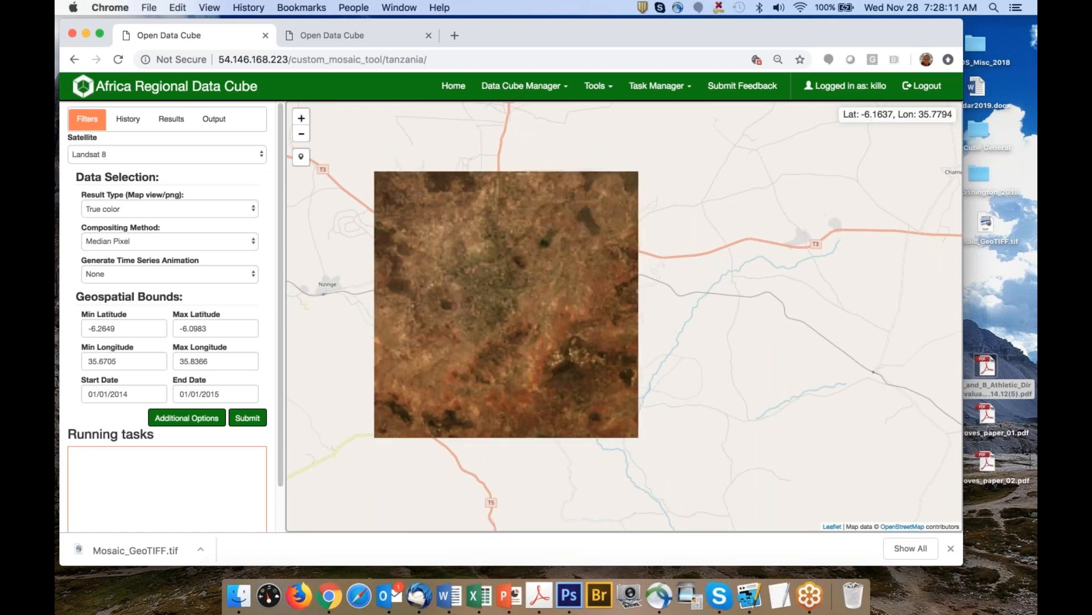
{"action": "scroll", "coordinate": [530, 274], "scroll_direction": "up", "scroll_amount": 1}
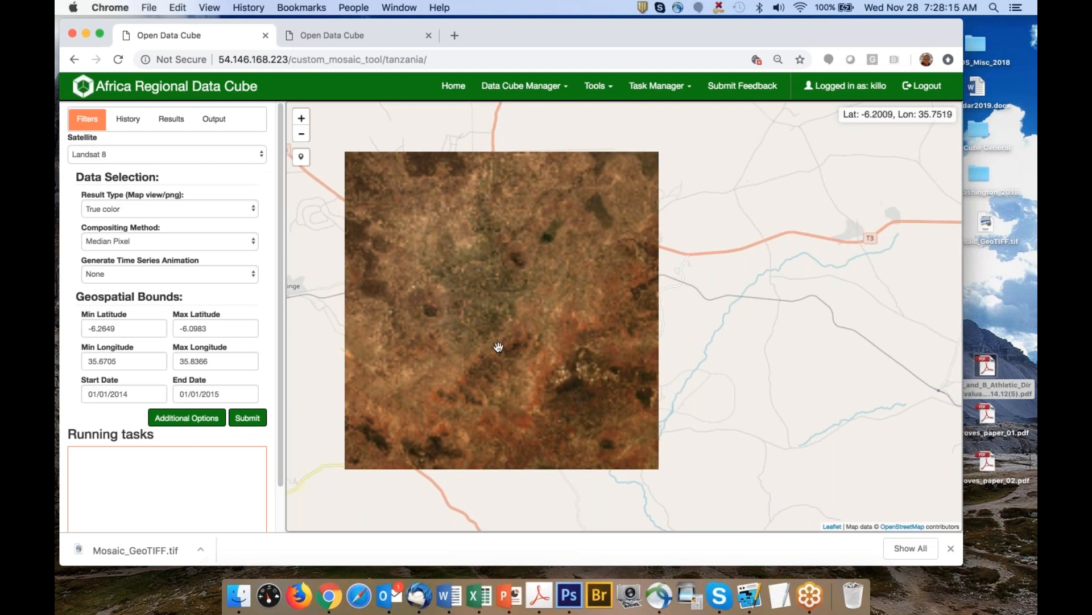
{"action": "left_click", "coordinate": [214, 119]}
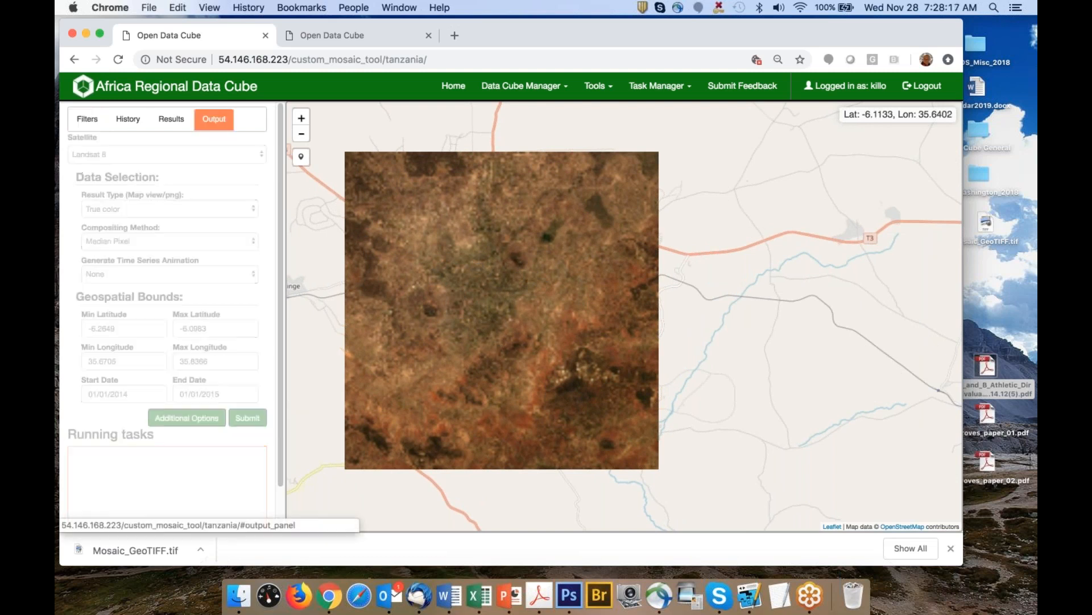
{"action": "left_click", "coordinate": [127, 176]}
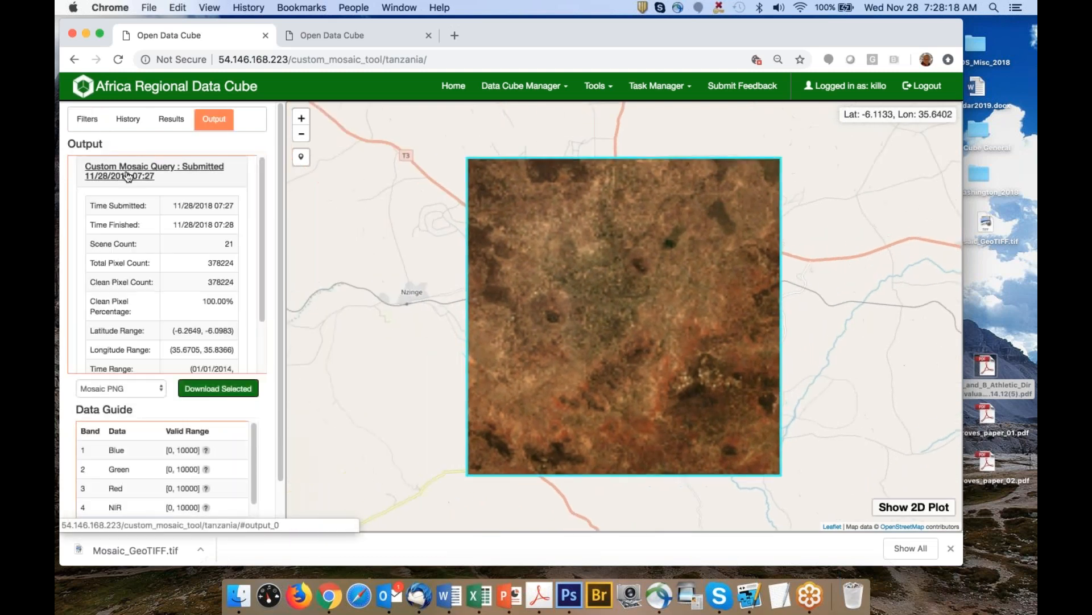
{"action": "double_click", "coordinate": [228, 243]}
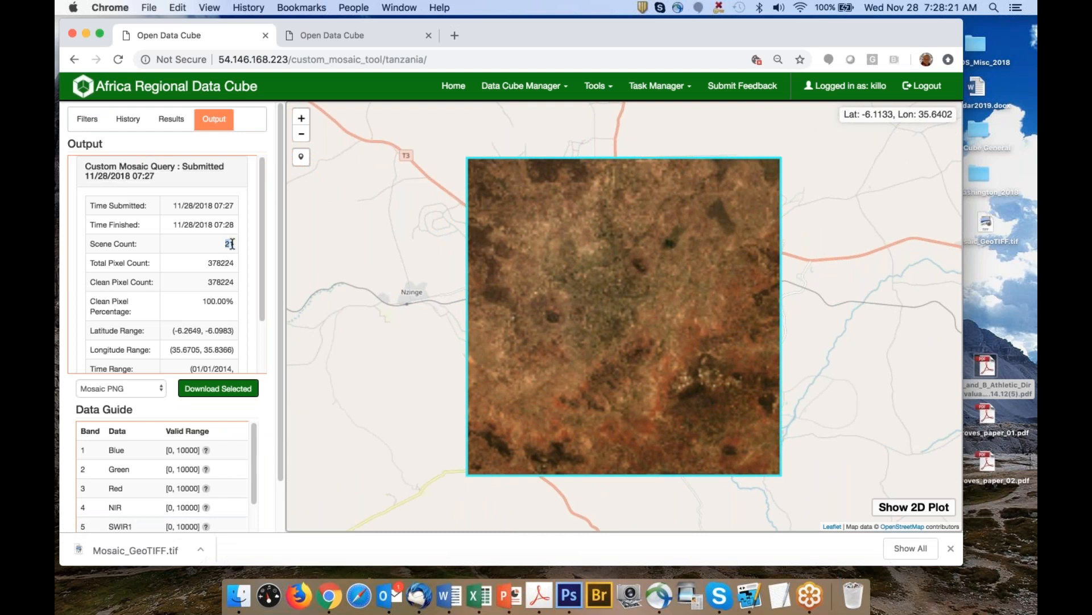
{"action": "left_click_drag", "start_coordinate": [202, 300], "coordinate": [239, 304]}
{"action": "left_click", "coordinate": [189, 304]}
{"action": "scroll", "coordinate": [195, 282], "scroll_direction": "down", "scroll_amount": 3}
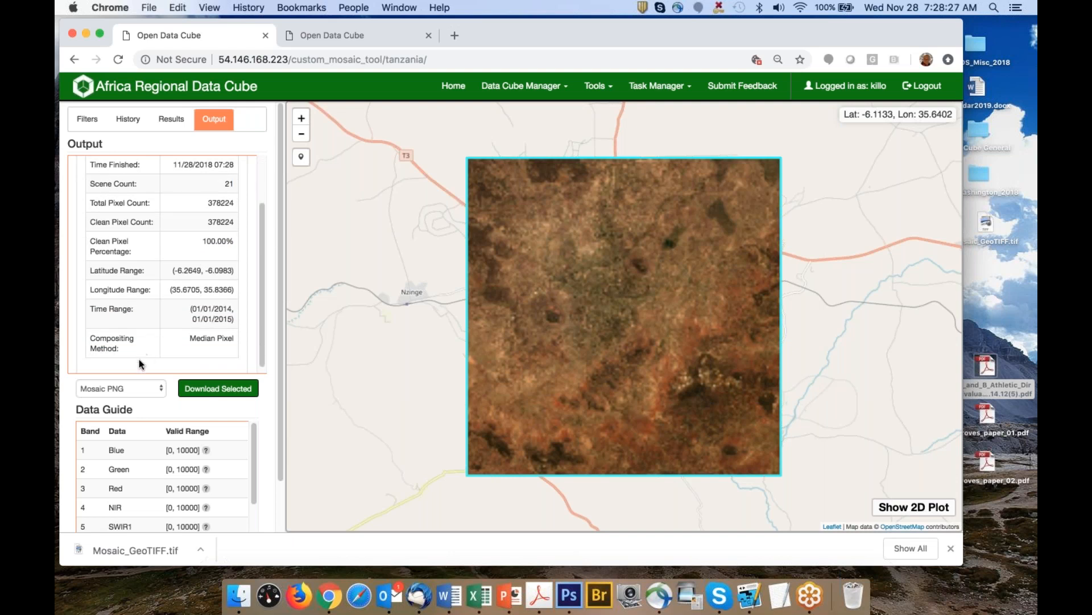
Download the Dodoma output as a Mosaic GeoTIFF and check the file in the Desktop folder
{"action": "left_click", "coordinate": [126, 388]}
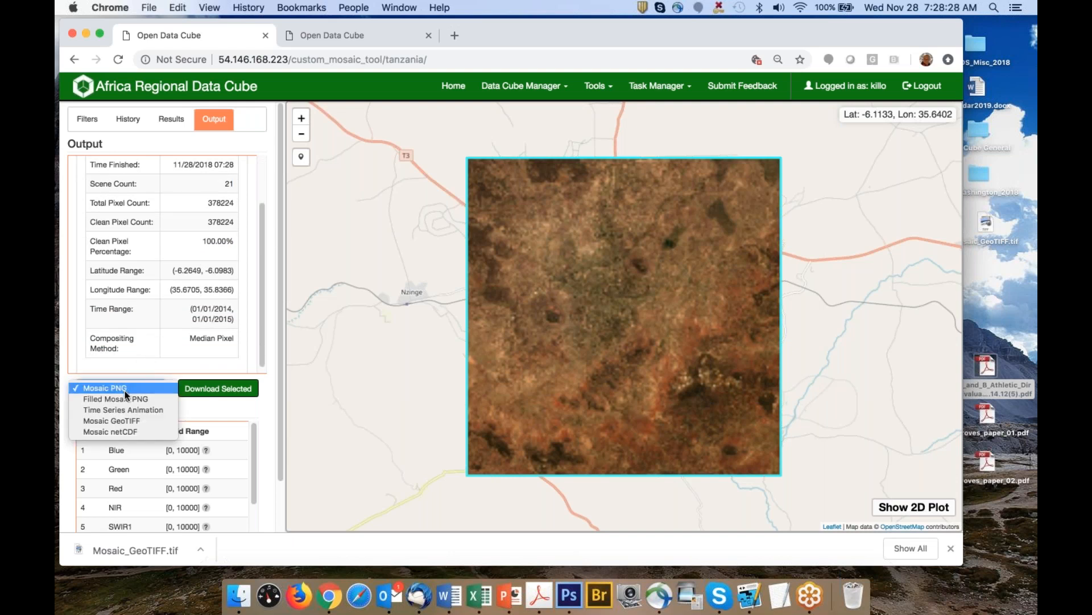
{"action": "left_click", "coordinate": [127, 424]}
{"action": "left_click", "coordinate": [210, 392]}
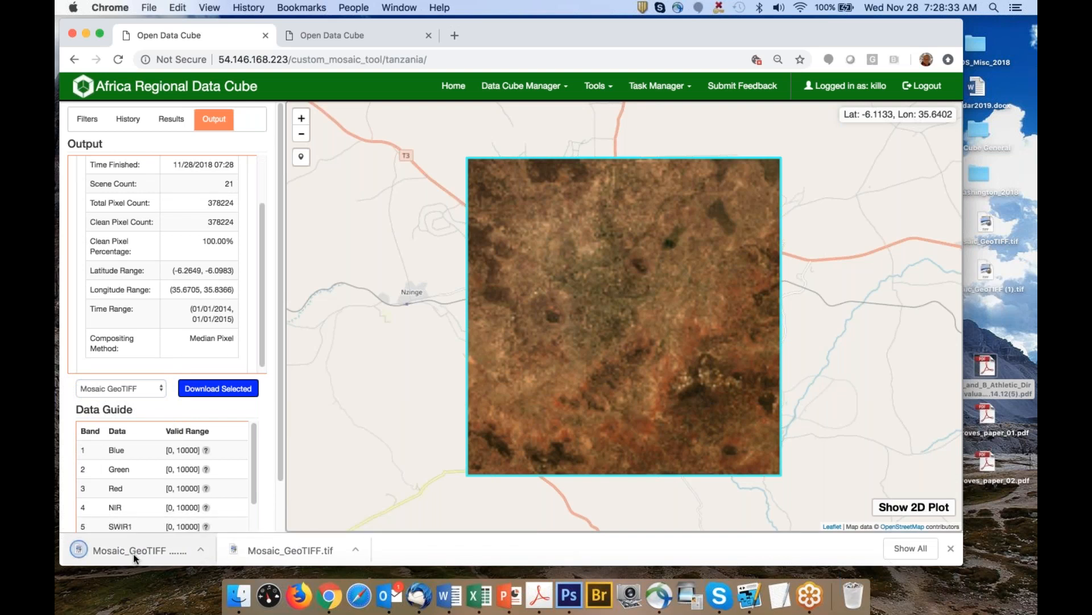
{"action": "left_click", "coordinate": [240, 595]}
{"action": "left_click", "coordinate": [345, 155]}
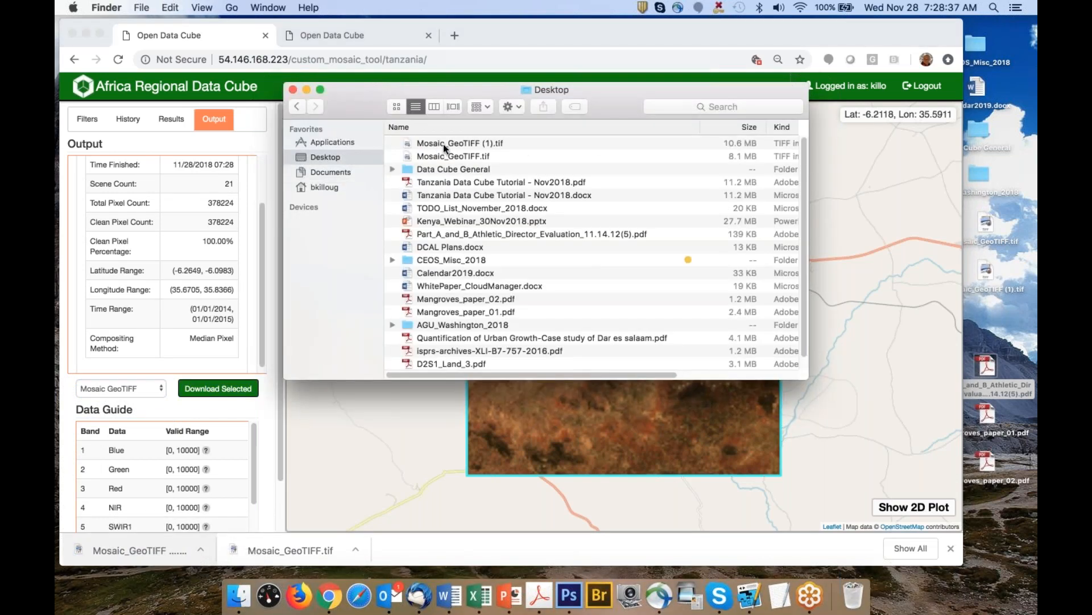
{"action": "left_click", "coordinate": [293, 89]}
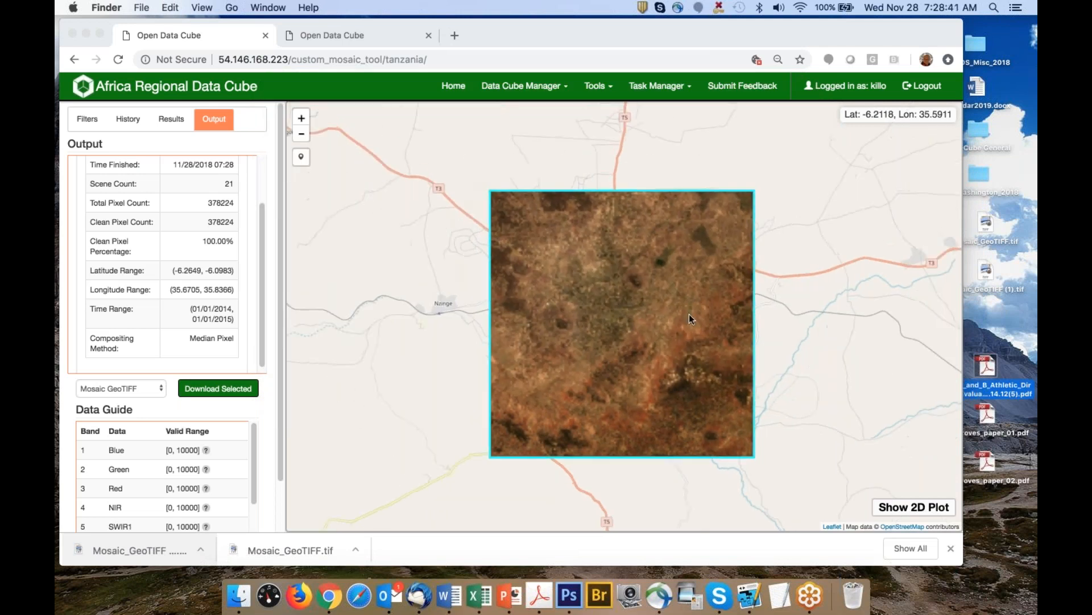
Examine the Dodoma mosaic up close and compare its area with the extent of the whole Tanzania data cube
{"action": "left_click", "coordinate": [687, 314]}
{"action": "left_click_drag", "start_coordinate": [634, 306], "coordinate": [533, 307]}
{"action": "scroll", "coordinate": [533, 308], "scroll_direction": "up", "scroll_amount": 2}
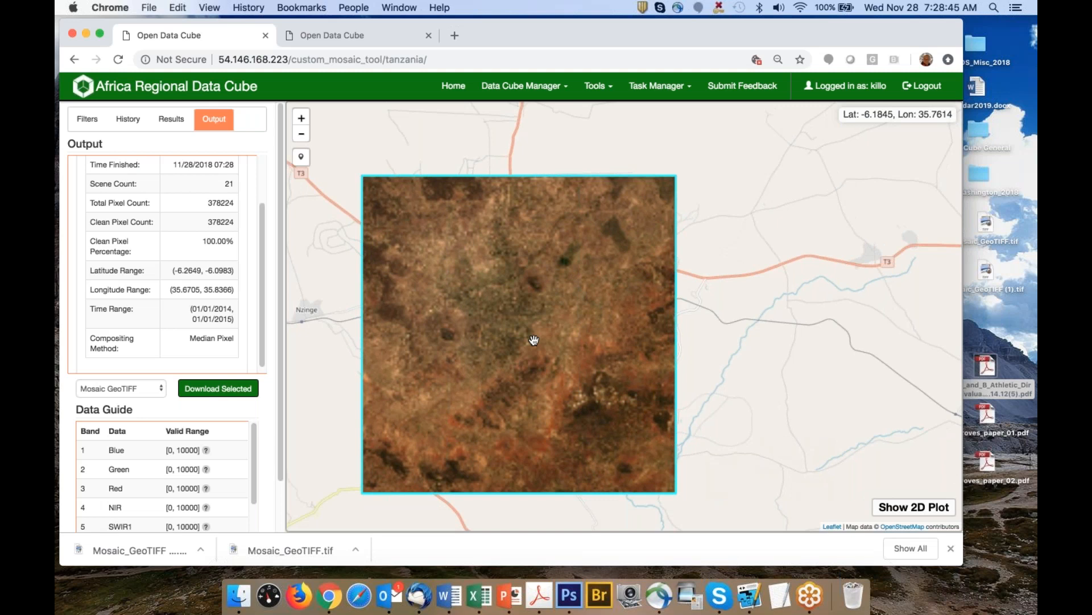
{"action": "scroll", "coordinate": [533, 340], "scroll_direction": "down", "scroll_amount": 3}
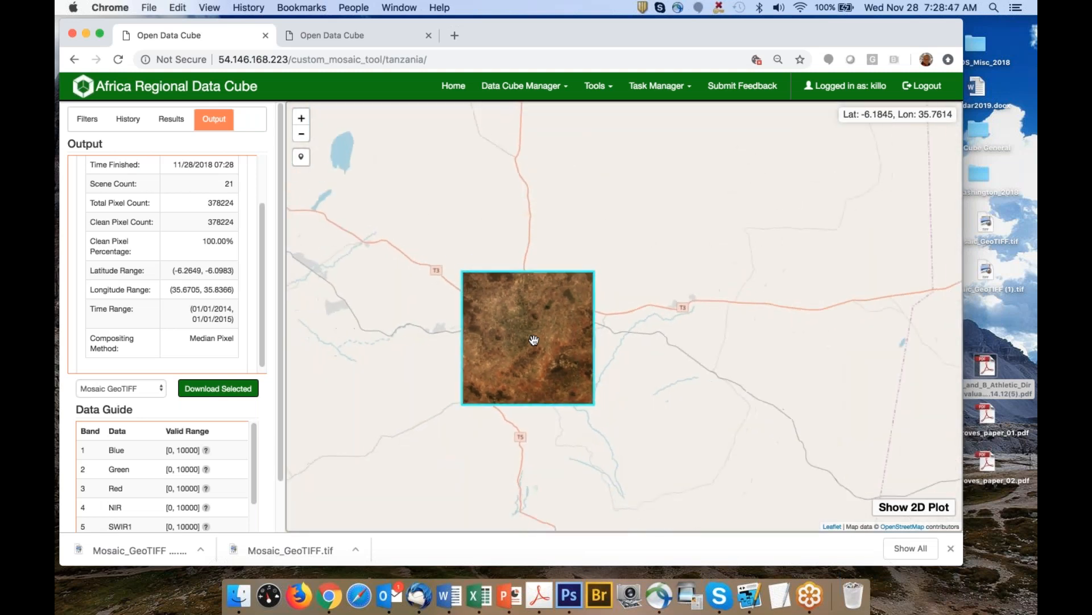
{"action": "scroll", "coordinate": [533, 340], "scroll_direction": "down", "scroll_amount": 2}
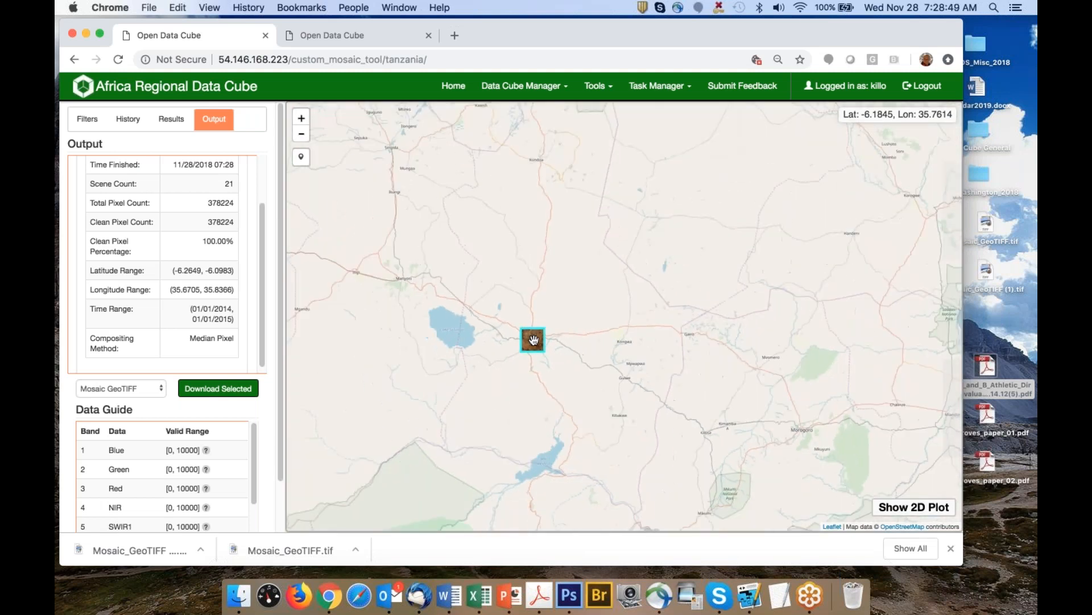
{"action": "scroll", "coordinate": [533, 340], "scroll_direction": "down", "scroll_amount": 1}
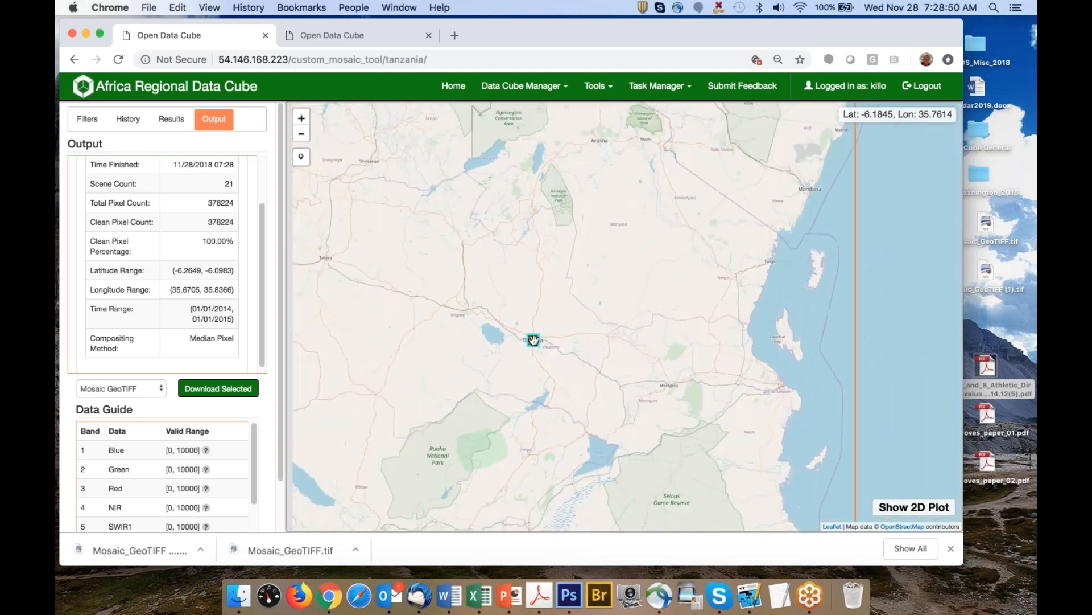
{"action": "scroll", "coordinate": [534, 339], "scroll_direction": "down", "scroll_amount": 1}
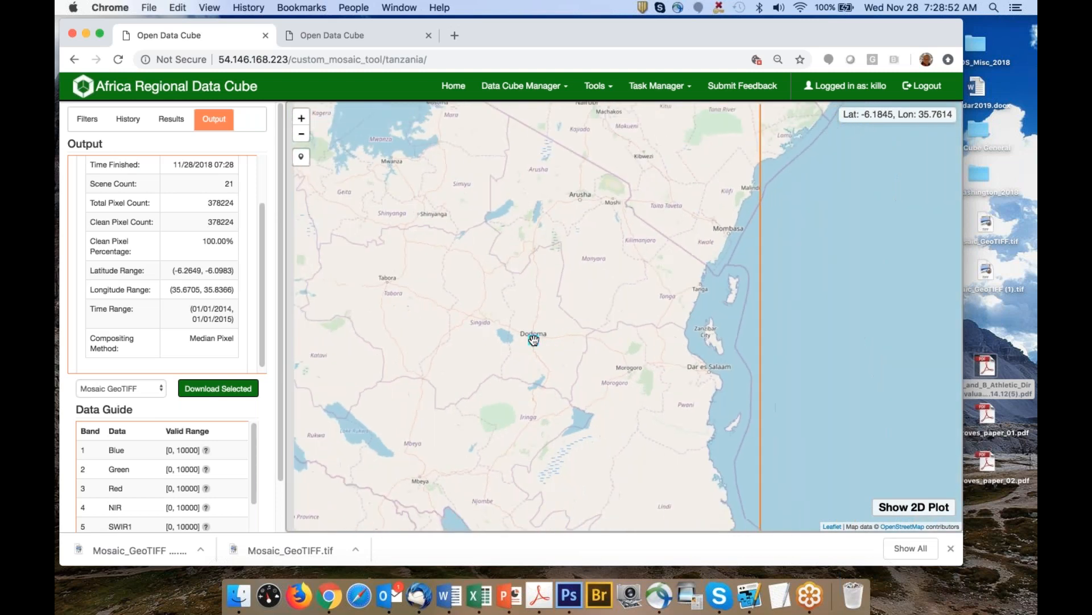
{"action": "scroll", "coordinate": [534, 339], "scroll_direction": "down", "scroll_amount": 1}
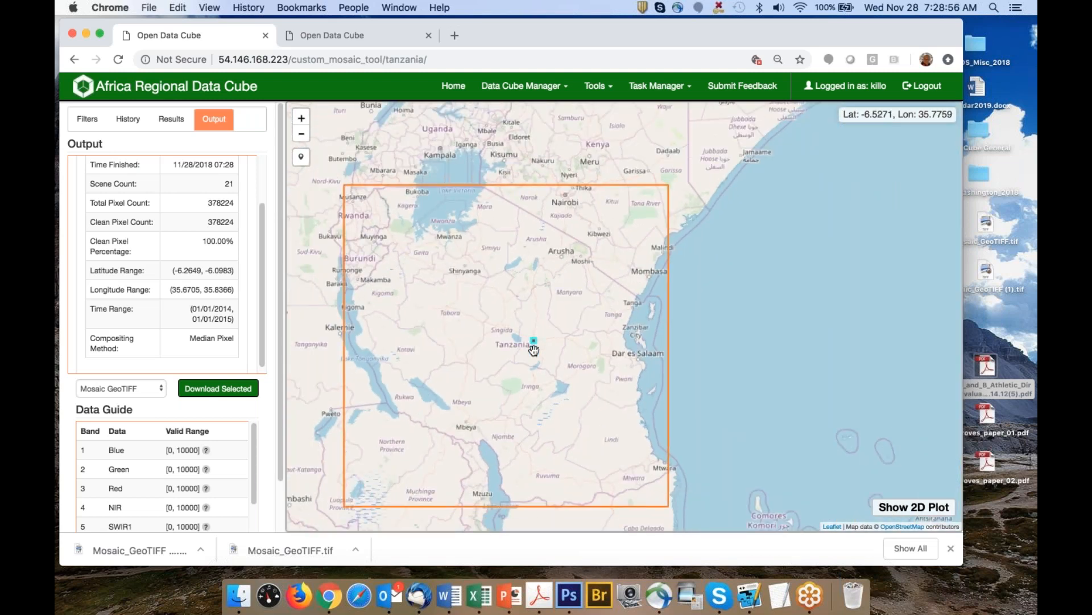
{"action": "left_click_drag", "start_coordinate": [533, 349], "coordinate": [534, 329]}
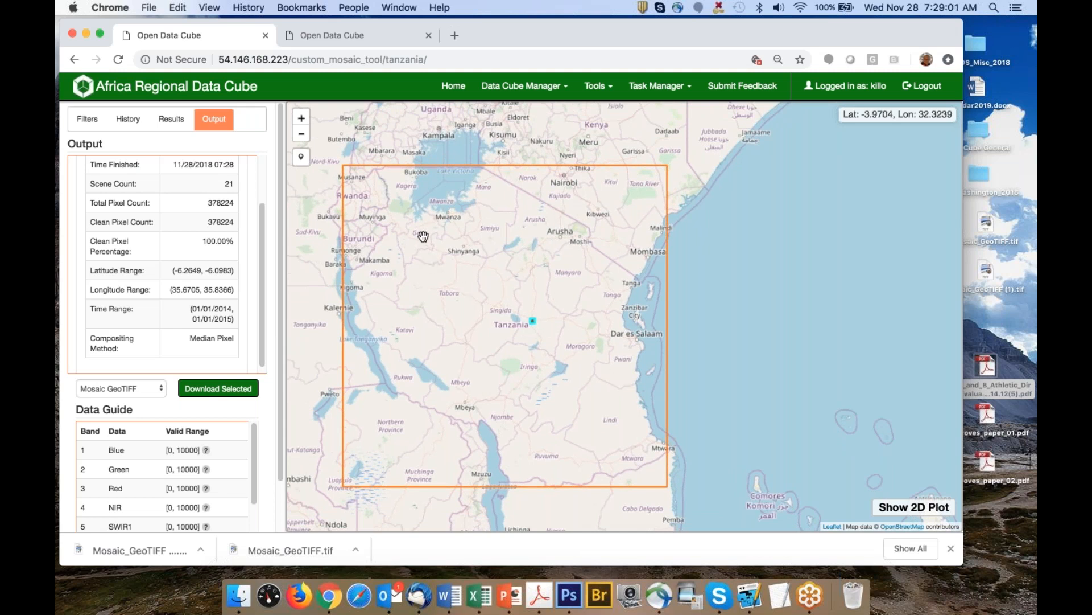
Outline a large area north-west of Dodoma, about latitude -6.0776 to -2.2430 and longitude 32.0798 to 36.0611
{"action": "scroll", "coordinate": [439, 228], "scroll_direction": "up", "scroll_amount": 1}
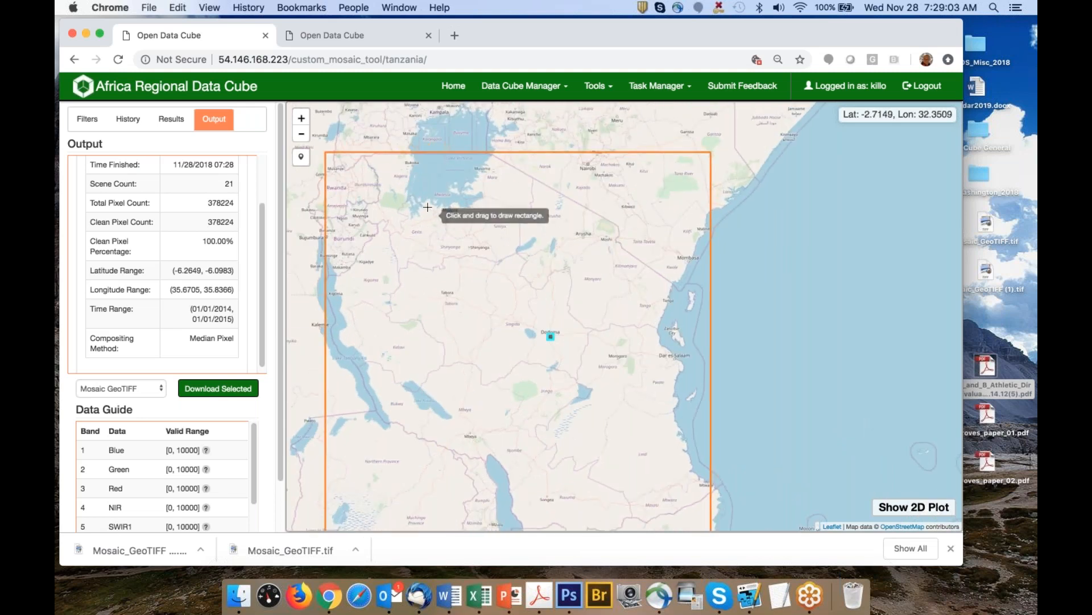
{"action": "left_click_drag", "start_coordinate": [421, 198], "coordinate": [562, 334]}
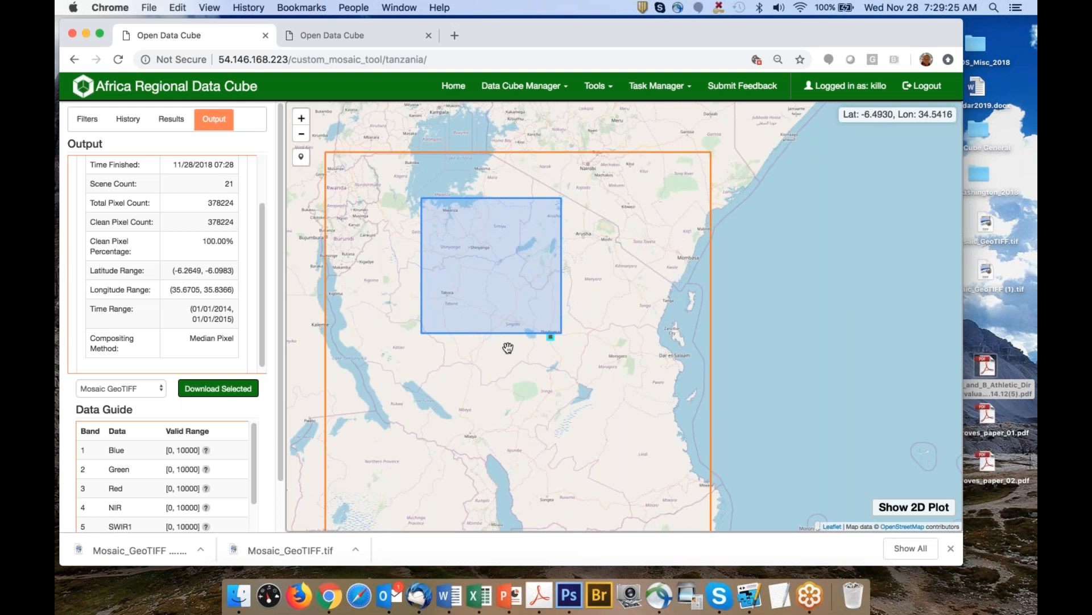
{"action": "double_click", "coordinate": [579, 371]}
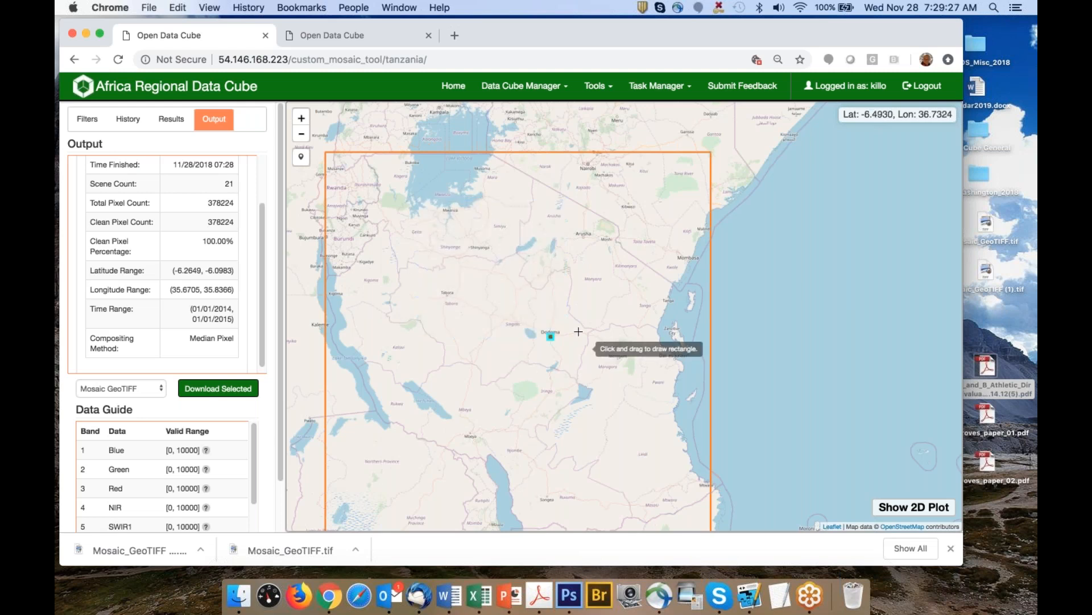
{"action": "scroll", "coordinate": [574, 313], "scroll_direction": "up", "scroll_amount": 1}
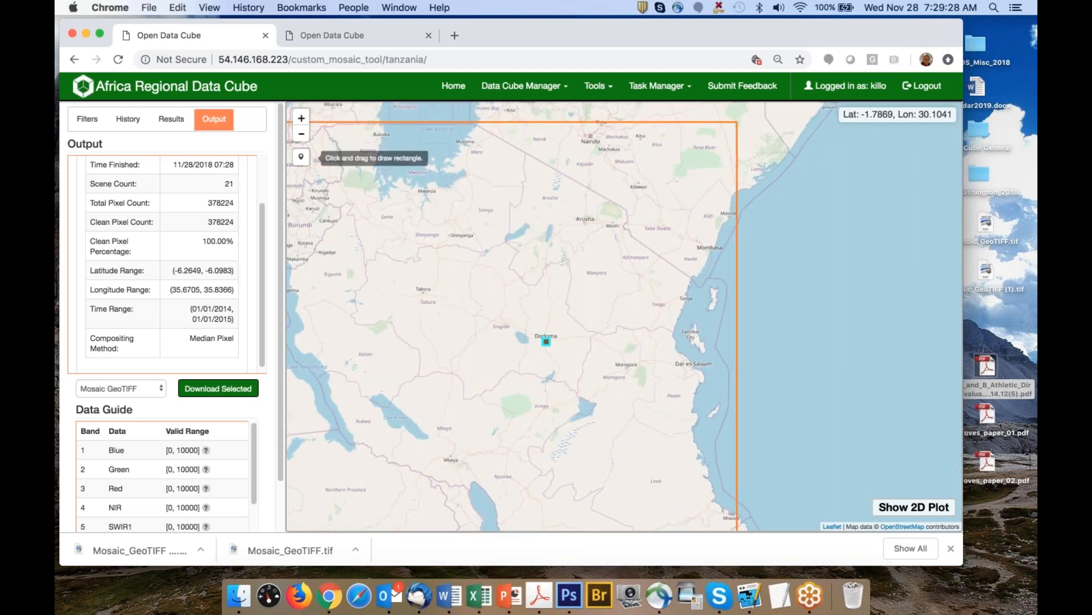
Review the minimum and maximum latitude and longitude bounds in the mosaic query's filters
{"action": "left_click", "coordinate": [87, 119]}
{"action": "scroll", "coordinate": [570, 259], "scroll_direction": "up", "scroll_amount": 1}
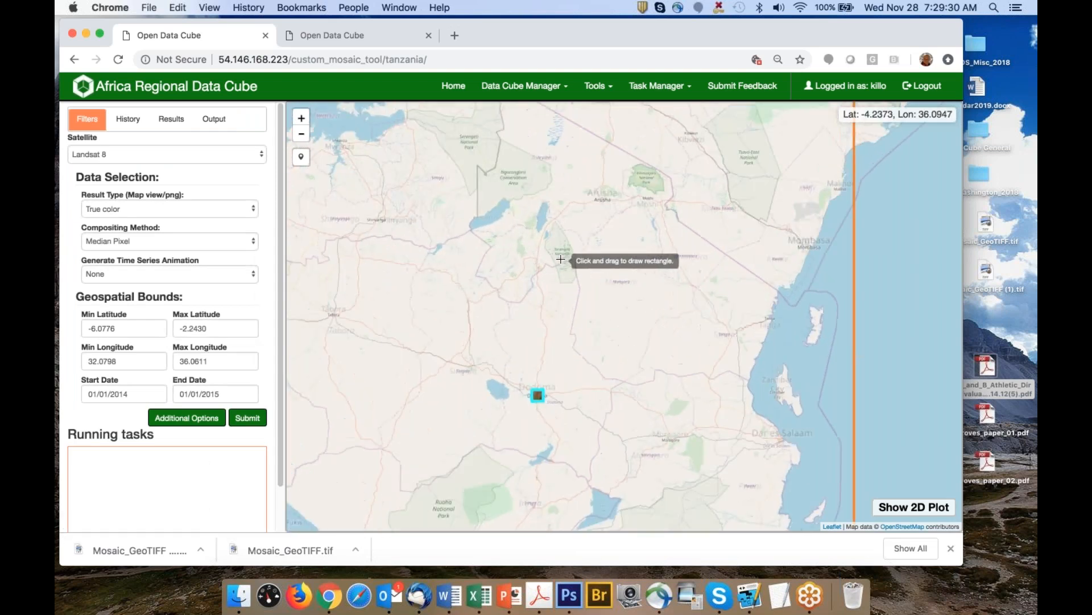
{"action": "left_click", "coordinate": [102, 328]}
{"action": "left_click", "coordinate": [185, 329]}
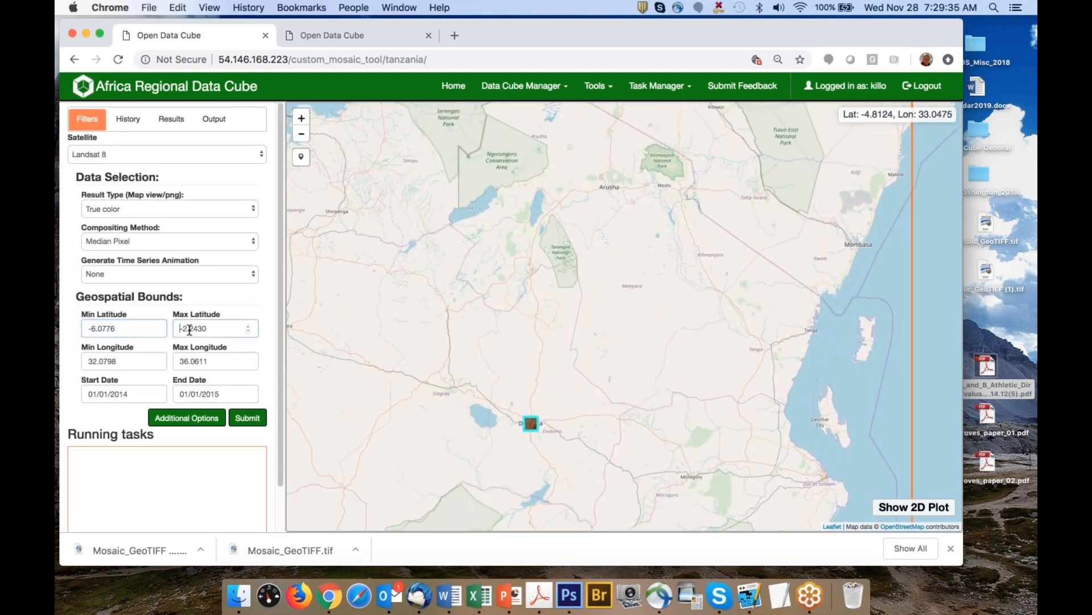
{"action": "left_click", "coordinate": [86, 362]}
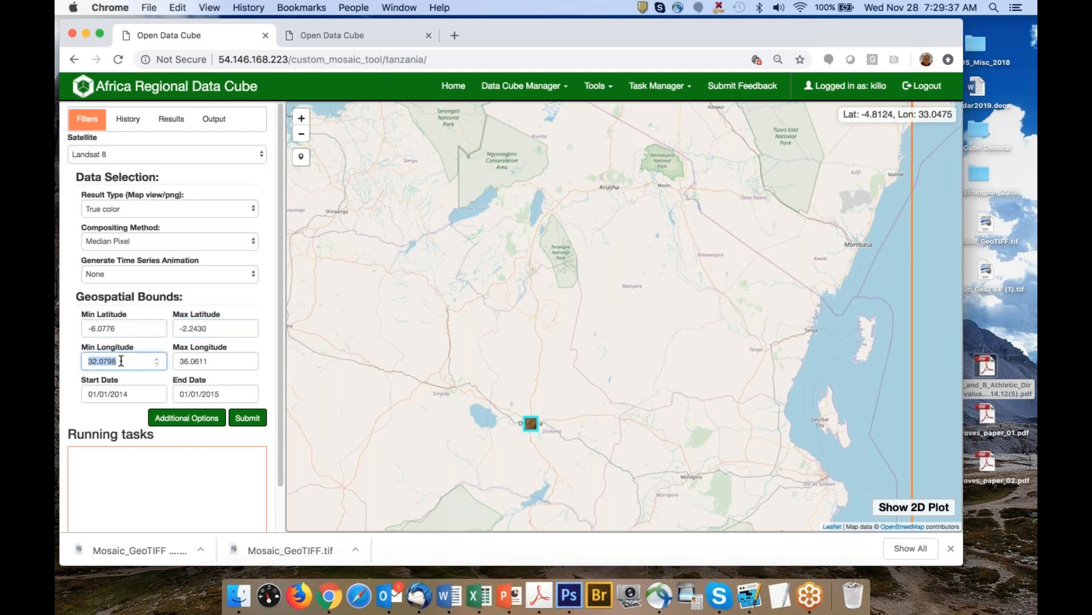
{"action": "left_click", "coordinate": [182, 361]}
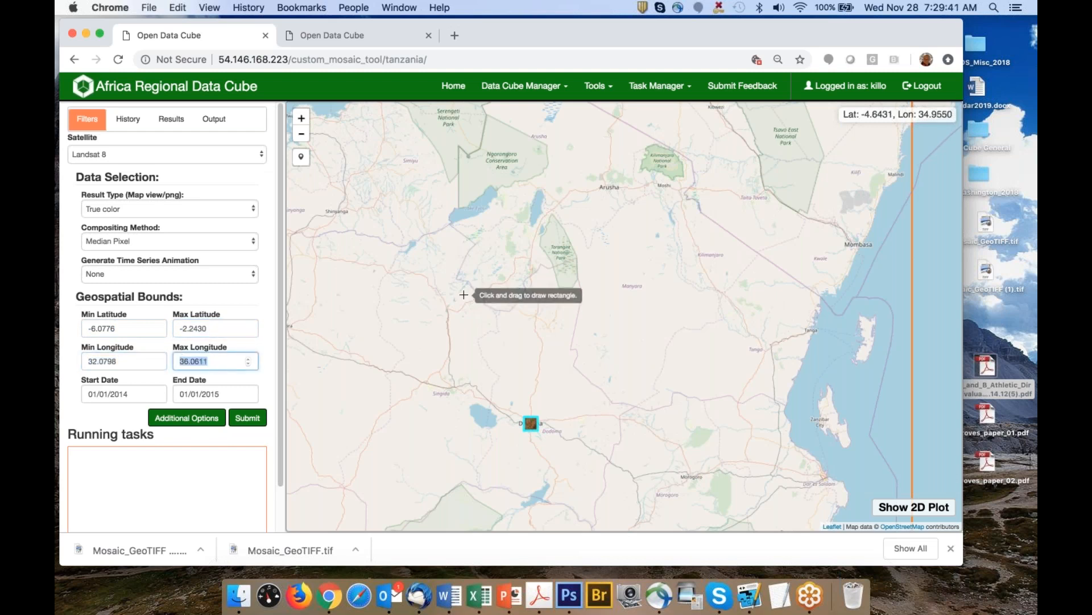
Outline a square query area on the map north of Dodoma and set its latitude bounds from -4 to -3
{"action": "mouse_move", "coordinate": [480, 227]}
{"action": "left_mouse_down"}
{"action": "mouse_move", "coordinate": [534, 305]}
{"action": "mouse_move", "coordinate": [560, 313]}
{"action": "left_mouse_up"}
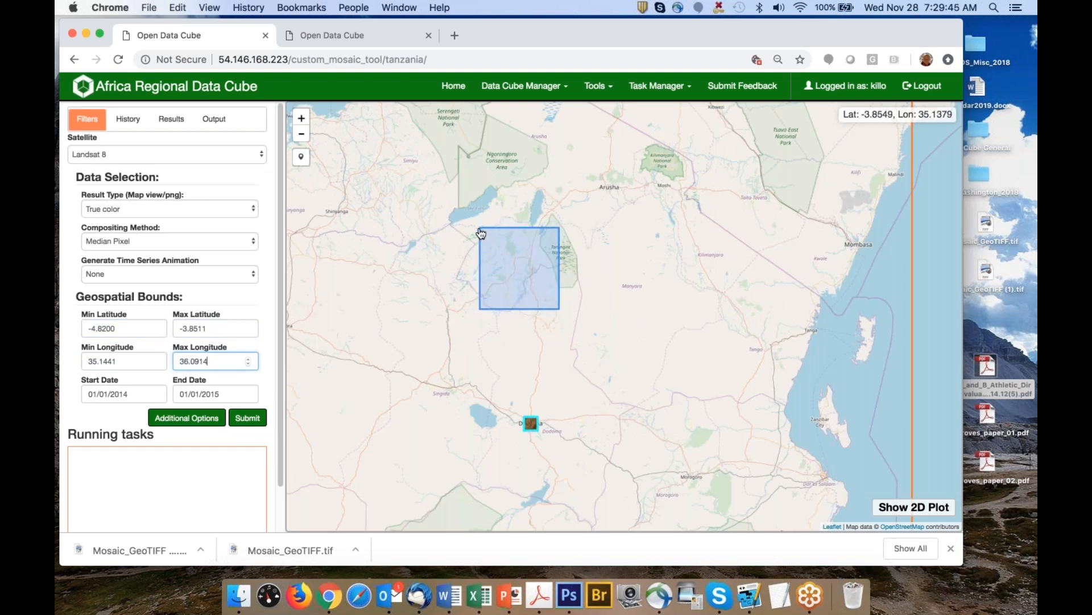
{"action": "left_click", "coordinate": [127, 326]}
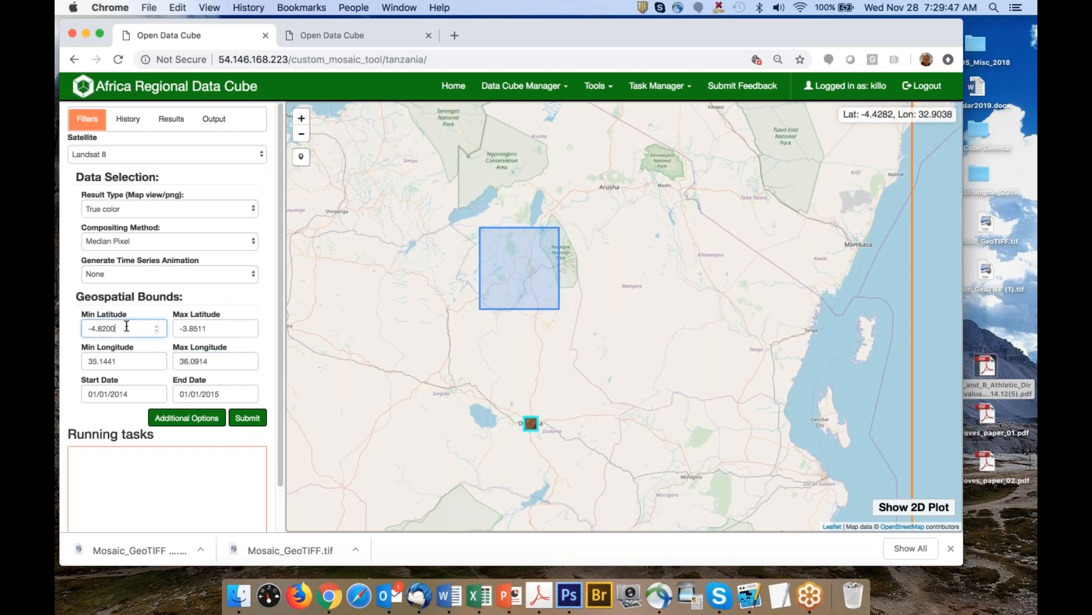
{"action": "key", "text": "BackSpace"}
{"action": "key", "text": "BackSpace"}
{"action": "key", "text": "BackSpace"}
{"action": "key", "text": "BackSpace"}
{"action": "left_click", "coordinate": [216, 328]}
{"action": "key", "text": "BackSpace"}
{"action": "key", "text": "BackSpace"}
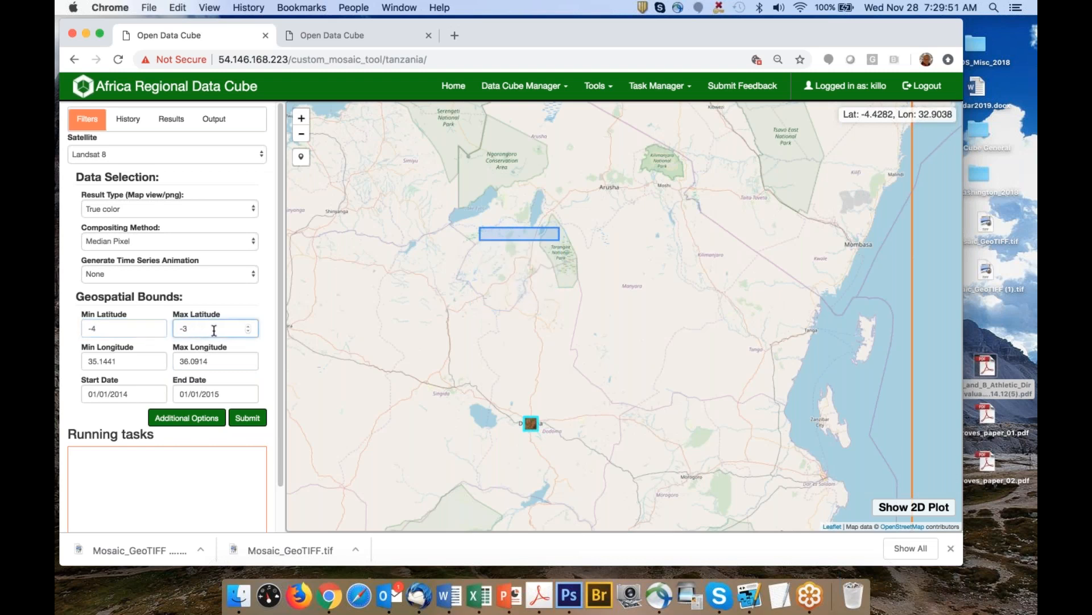
Set the query area's minimum longitude to 35 and maximum longitude to 36
{"action": "left_click", "coordinate": [126, 361]}
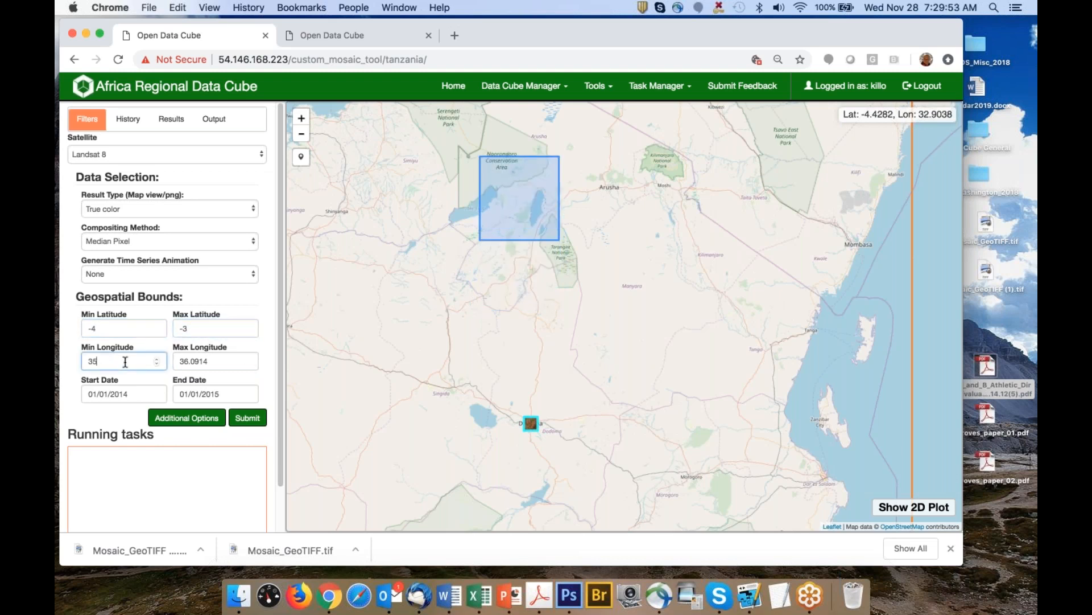
{"action": "left_click", "coordinate": [221, 360]}
{"action": "key", "text": "BackSpace"}
{"action": "key", "text": "BackSpace"}
{"action": "key", "text": "BackSpace"}
{"action": "key", "text": "BackSpace"}
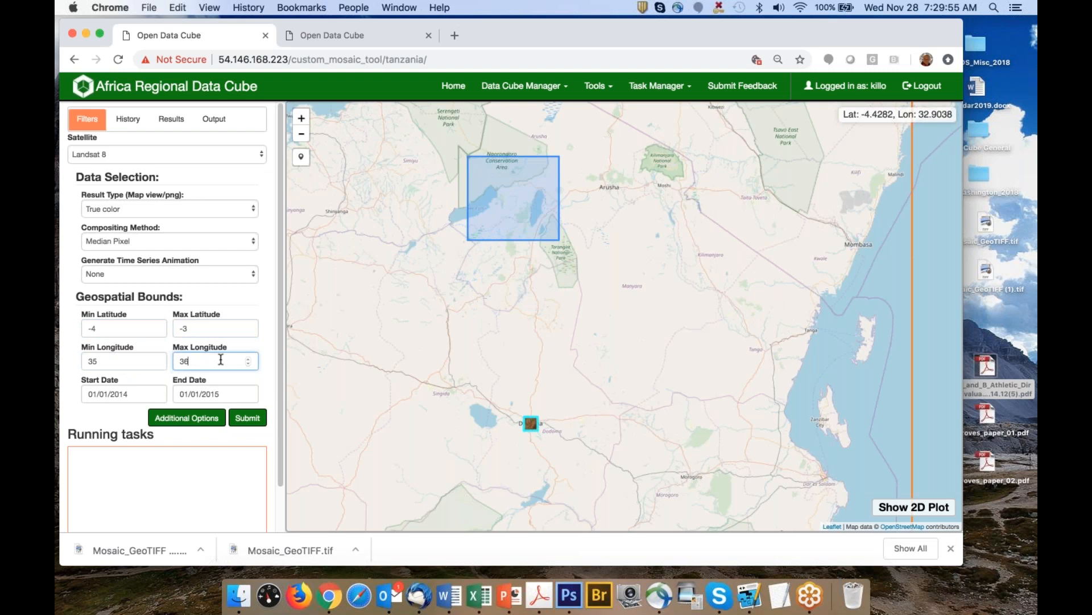
Check the one-degree area around the lakes on the map and switch the query's satellite to Landsat 7
{"action": "left_click_drag", "start_coordinate": [531, 202], "coordinate": [531, 284]}
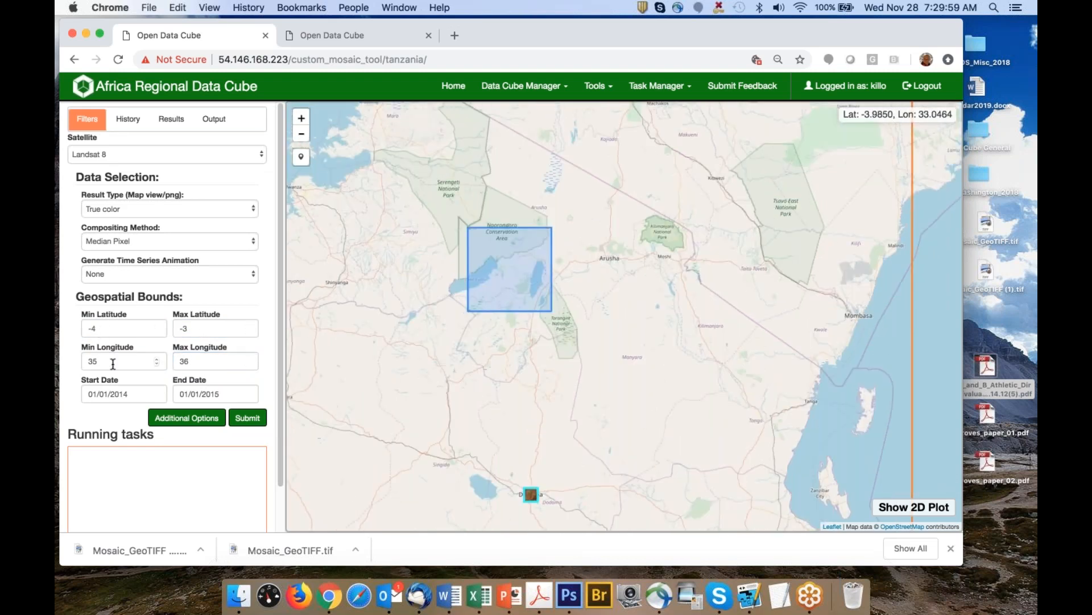
{"action": "scroll", "coordinate": [508, 272], "scroll_direction": "up", "scroll_amount": 2}
{"action": "scroll", "coordinate": [515, 269], "scroll_direction": "up", "scroll_amount": 1}
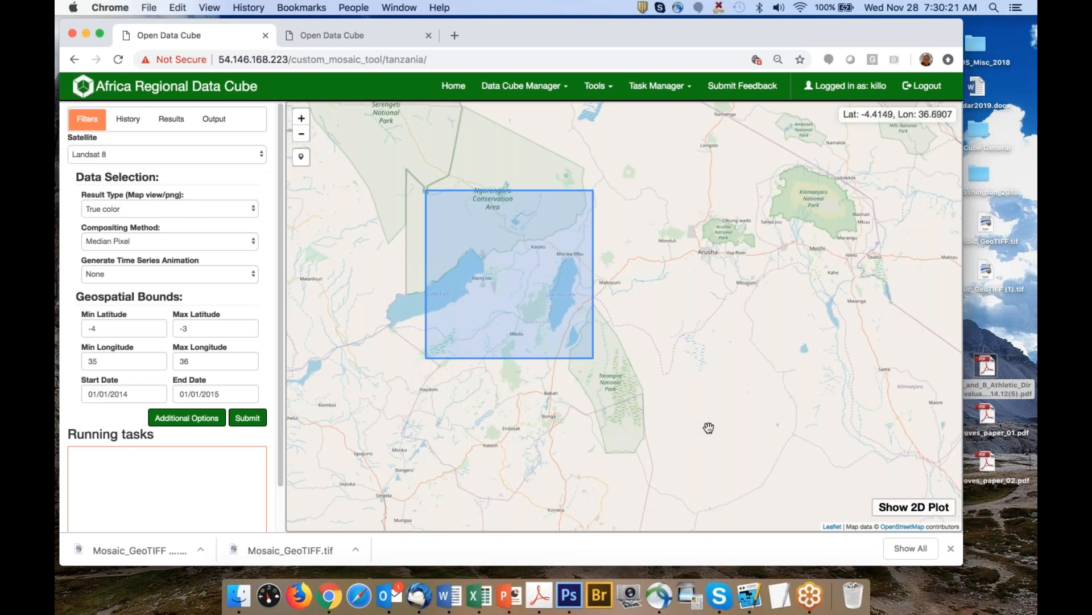
{"action": "scroll", "coordinate": [708, 430], "scroll_direction": "down", "scroll_amount": 2}
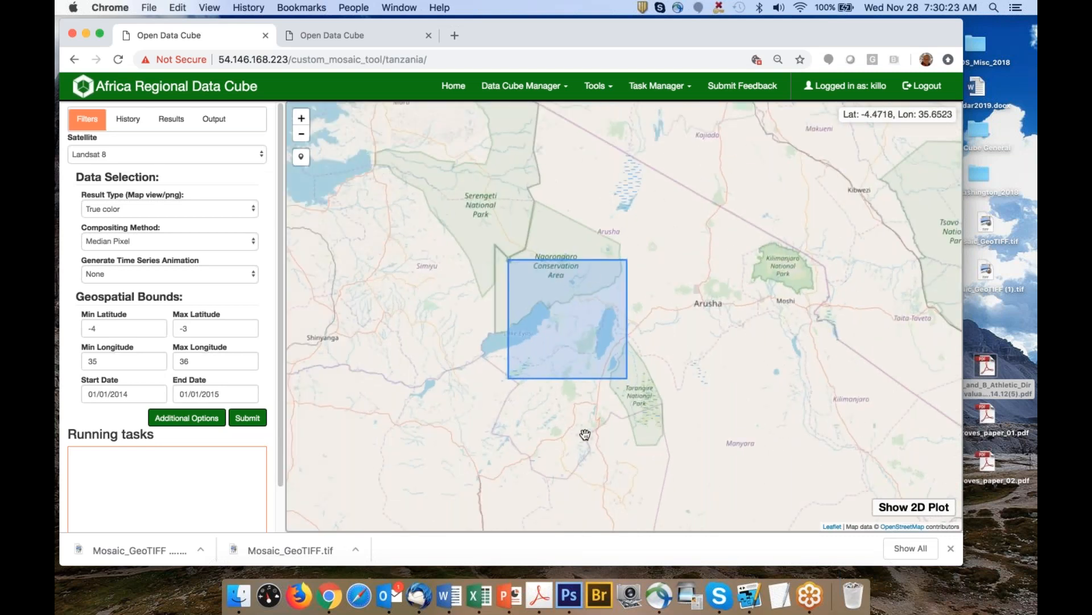
{"action": "left_click_drag", "start_coordinate": [571, 332], "coordinate": [485, 302]}
{"action": "scroll", "coordinate": [484, 296], "scroll_direction": "up", "scroll_amount": 2}
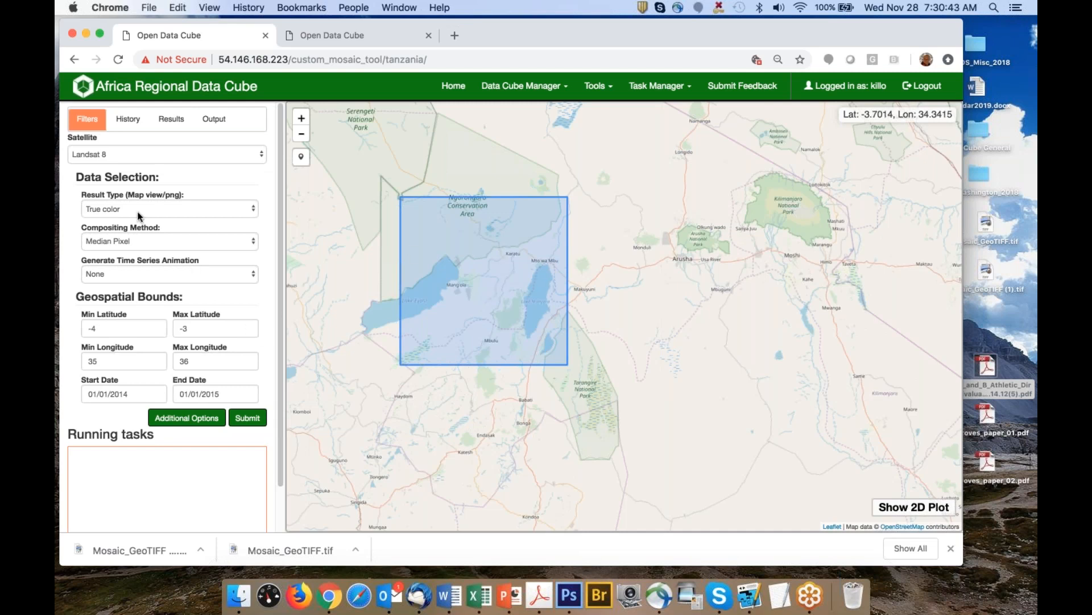
{"action": "left_click", "coordinate": [135, 151]}
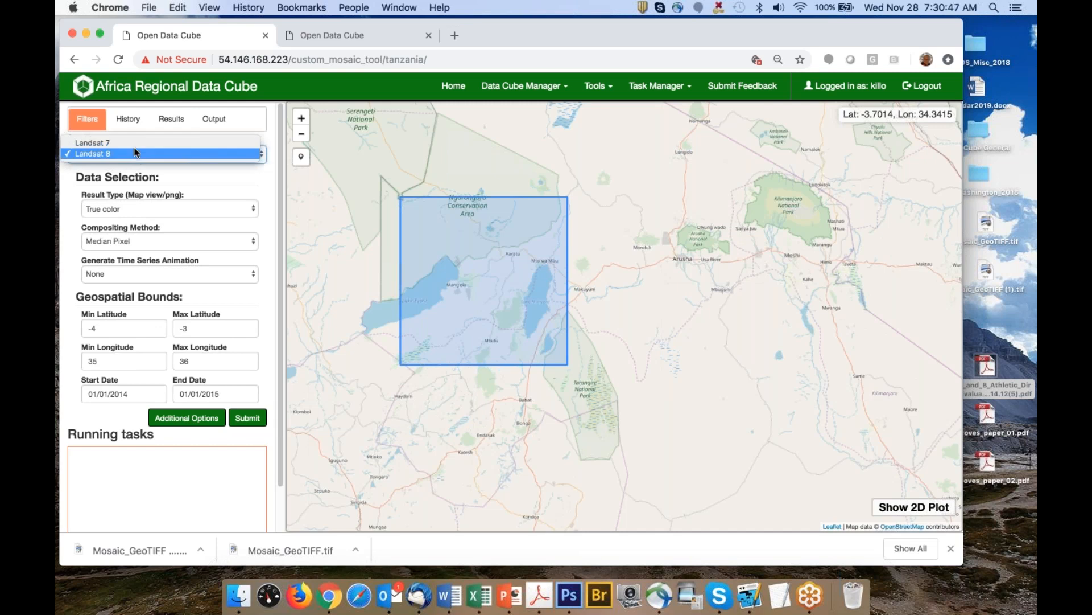
{"action": "left_click", "coordinate": [134, 145]}
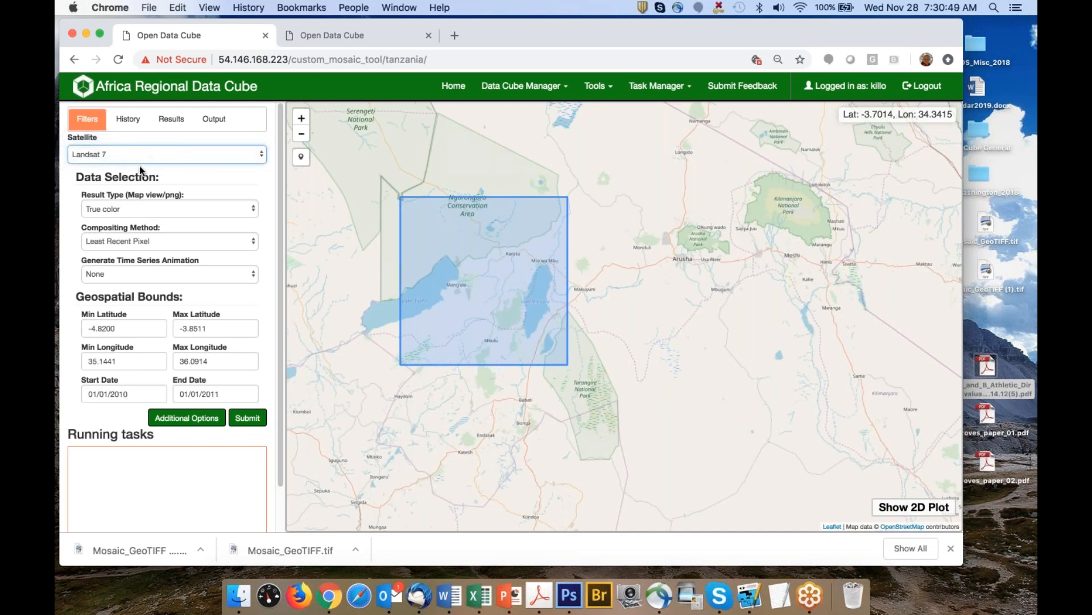
Set the Landsat 7 query's minimum latitude to -4 and maximum latitude to -3
{"action": "left_click", "coordinate": [123, 326]}
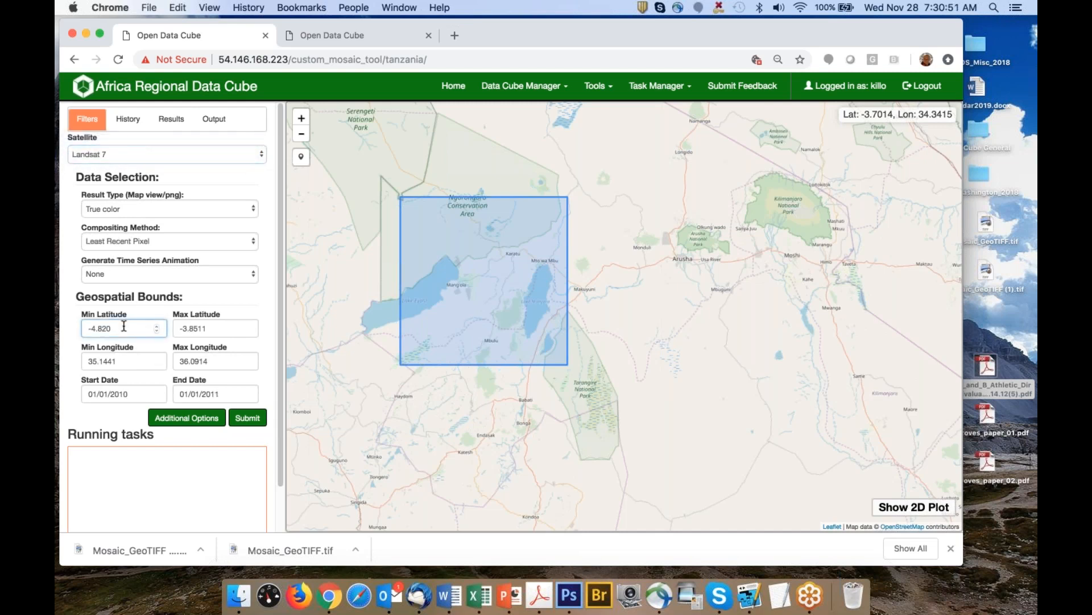
{"action": "key", "text": "BackSpace"}
{"action": "left_click", "coordinate": [217, 329]}
{"action": "key", "text": "BackSpace"}
{"action": "key", "text": "BackSpace"}
{"action": "key", "text": "BackSpace"}
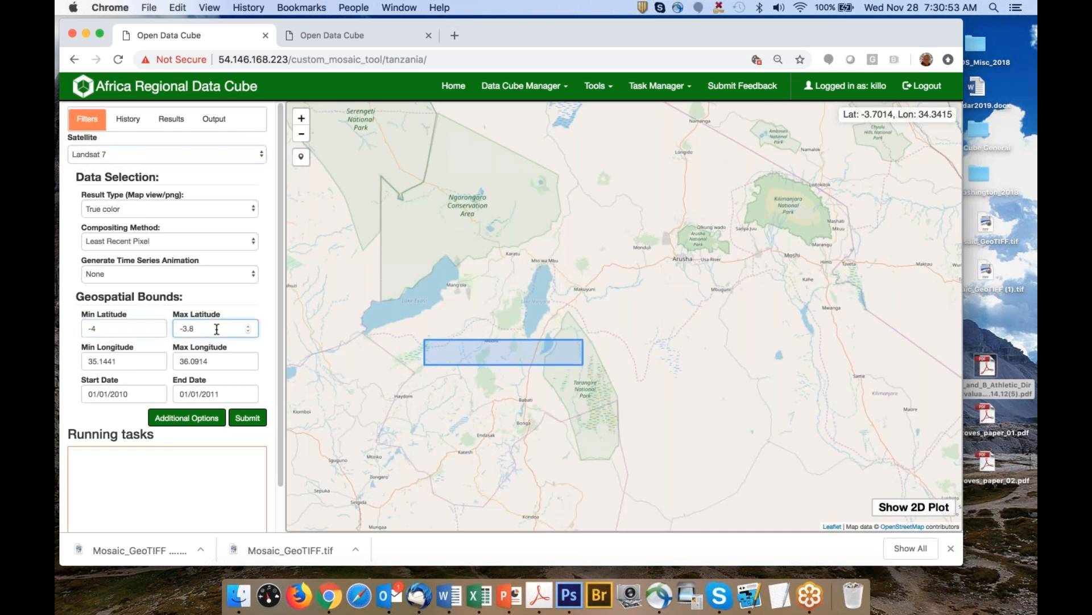
Set the Landsat 7 query's longitude bounds to a minimum of 35 and a maximum of 36
{"action": "left_click", "coordinate": [220, 362]}
{"action": "key", "text": "BackSpace"}
{"action": "key", "text": "BackSpace"}
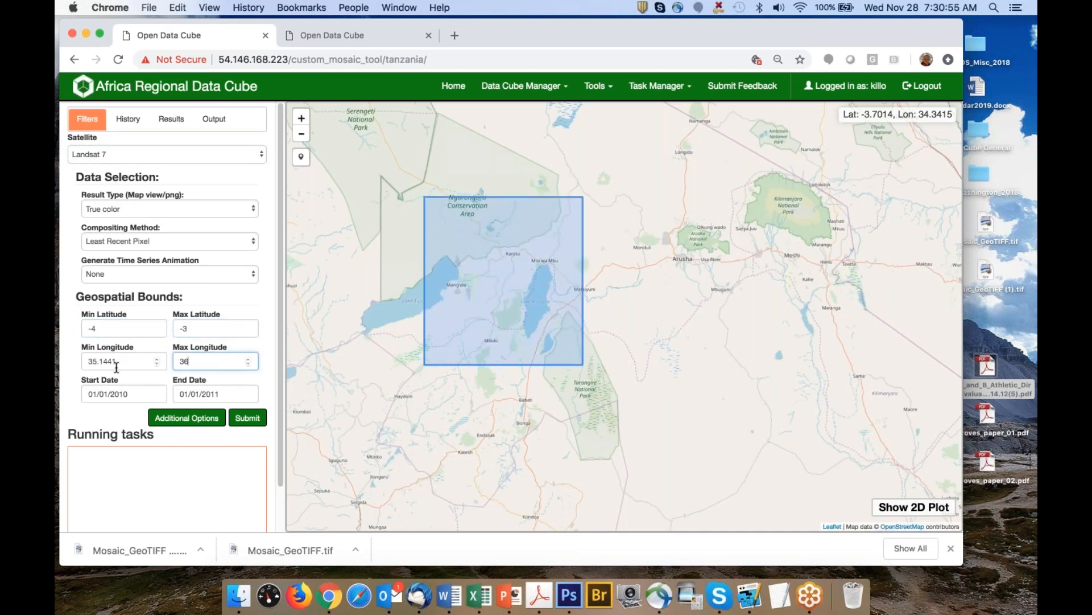
{"action": "left_click", "coordinate": [126, 358]}
{"action": "key", "text": "BackSpace"}
{"action": "key", "text": "BackSpace"}
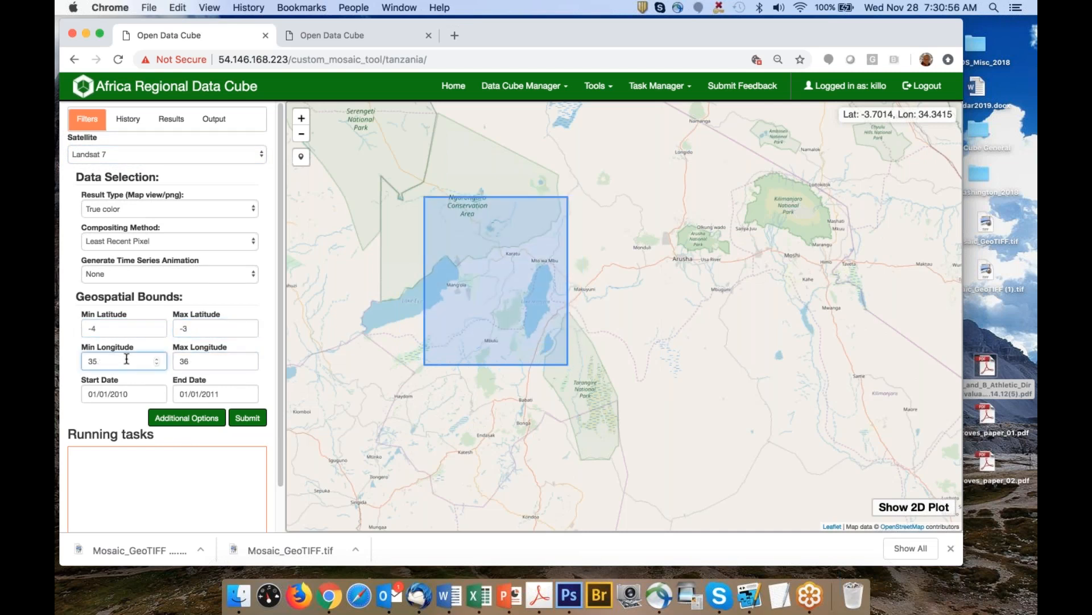
Choose Most Recent Pixel compositing for the Landsat 7 query, keeping dates 01/01/2010 to 01/01/2011, and submit it
{"action": "left_click", "coordinate": [136, 393]}
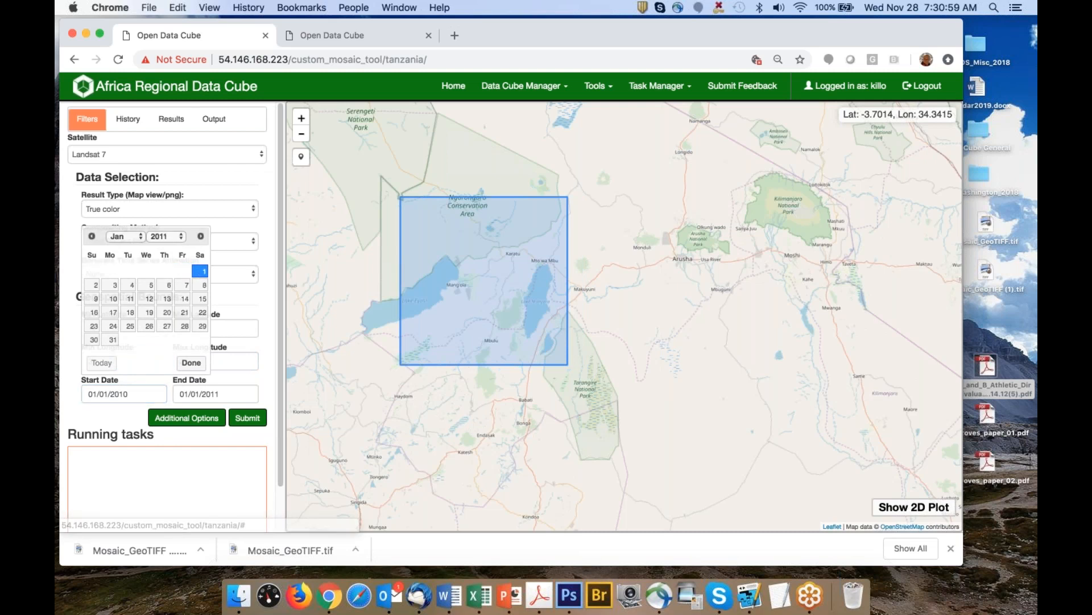
{"action": "left_click", "coordinate": [183, 273]}
{"action": "left_click", "coordinate": [164, 243]}
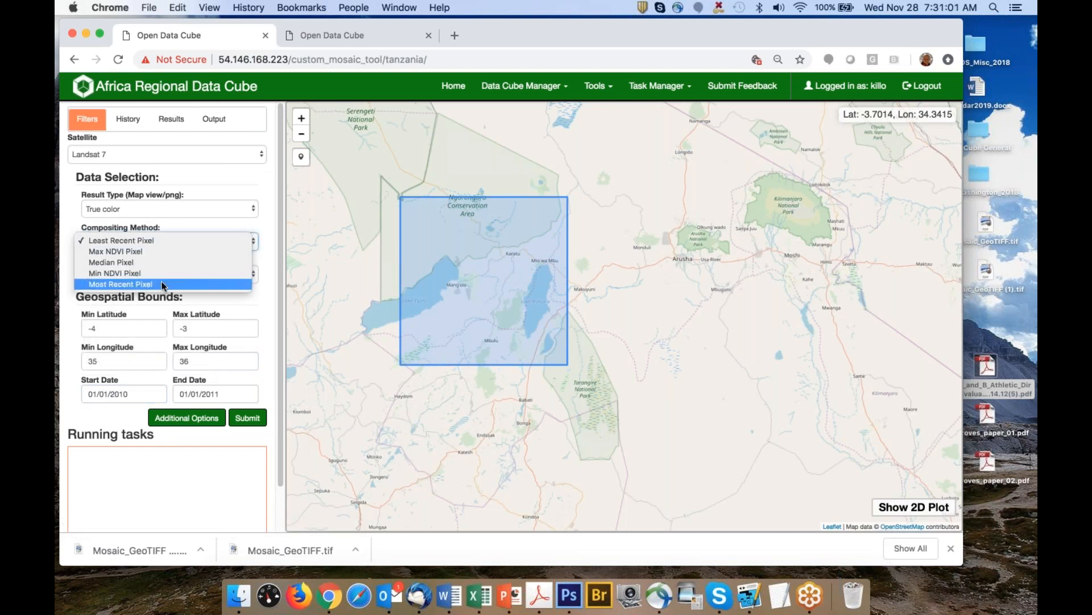
{"action": "left_click", "coordinate": [162, 275]}
{"action": "left_click", "coordinate": [248, 417]}
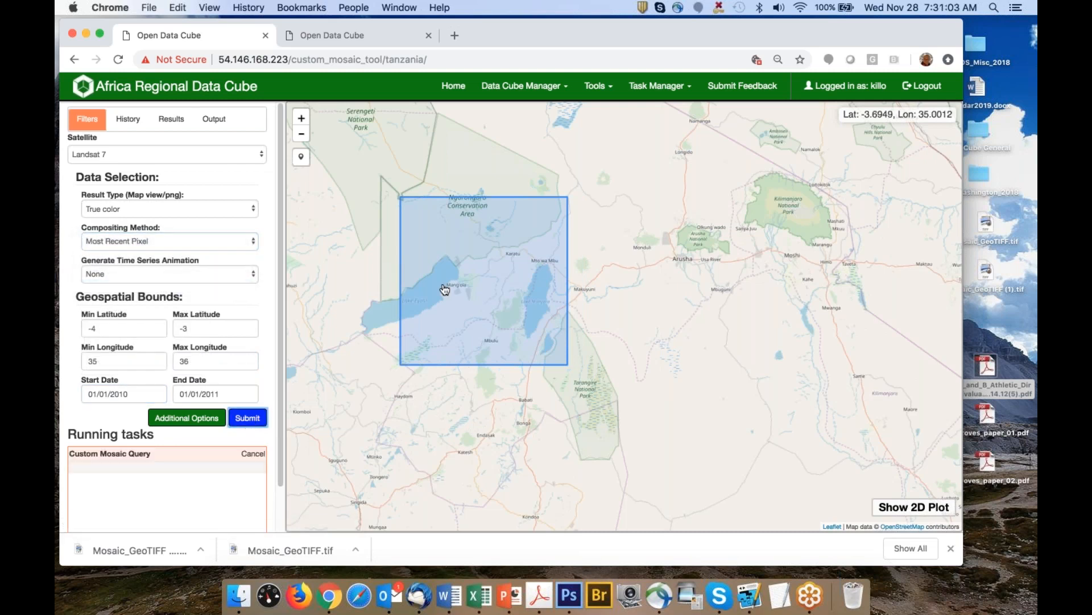
Examine the Landsat 7 mosaic's coverage and image quality up close and in relation to the surrounding region
{"action": "left_click_drag", "start_coordinate": [469, 283], "coordinate": [473, 344]}
{"action": "scroll", "coordinate": [474, 341], "scroll_direction": "up", "scroll_amount": 1}
{"action": "scroll", "coordinate": [476, 340], "scroll_direction": "up", "scroll_amount": 2}
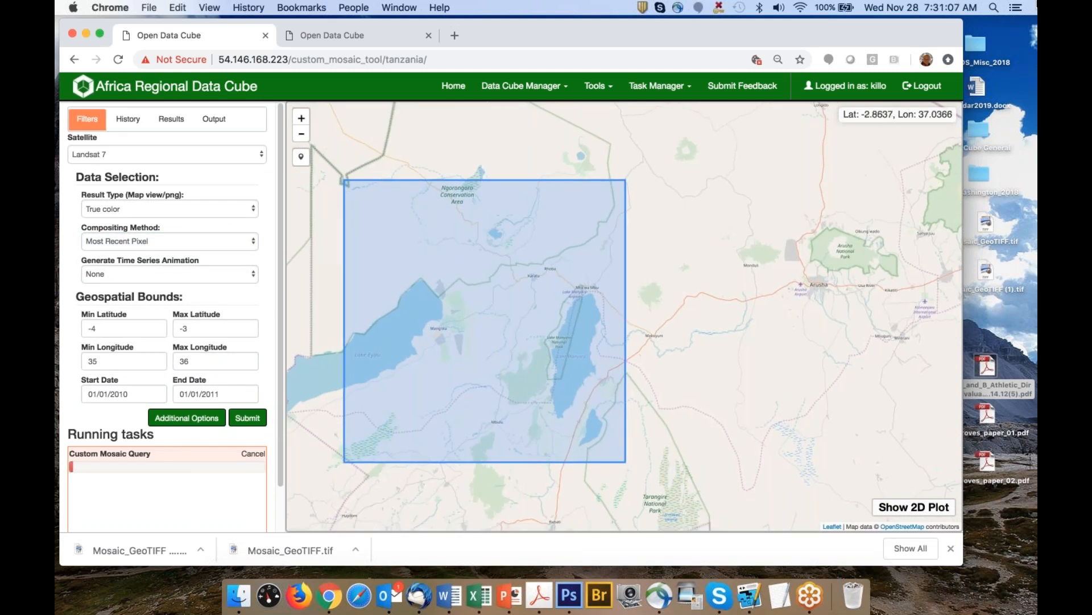
{"action": "left_click", "coordinate": [1024, 43]}
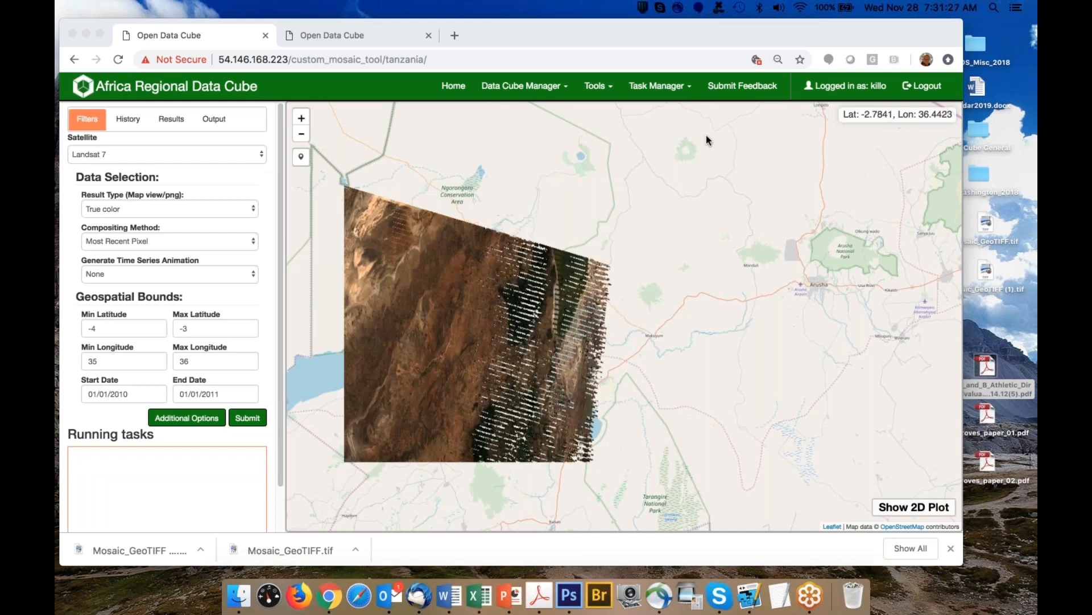
{"action": "scroll", "coordinate": [623, 277], "scroll_direction": "down", "scroll_amount": 2}
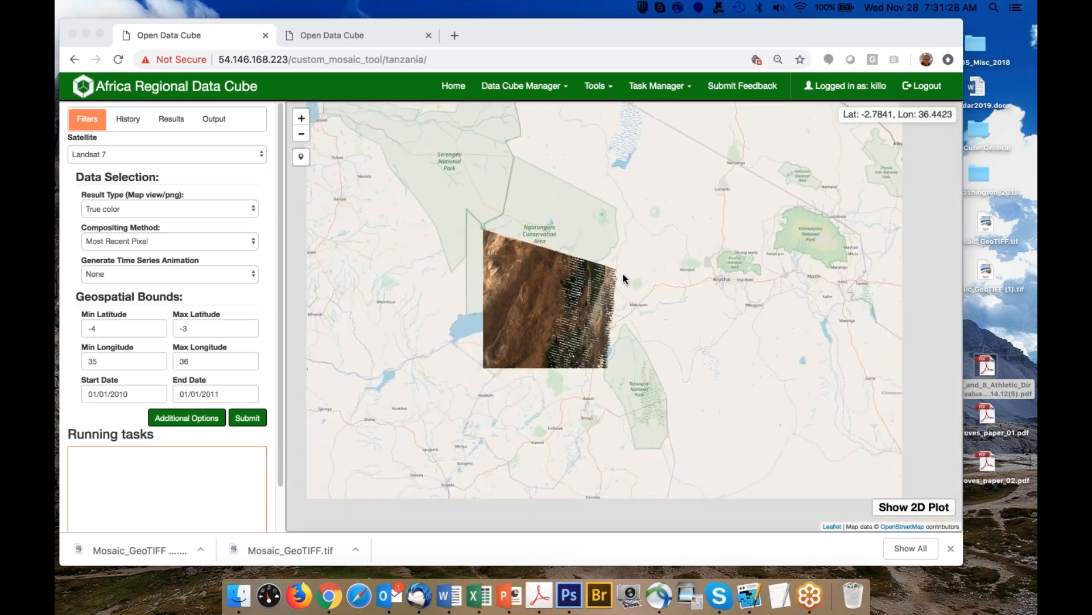
{"action": "left_click", "coordinate": [637, 266]}
{"action": "left_click_drag", "start_coordinate": [675, 258], "coordinate": [579, 320]}
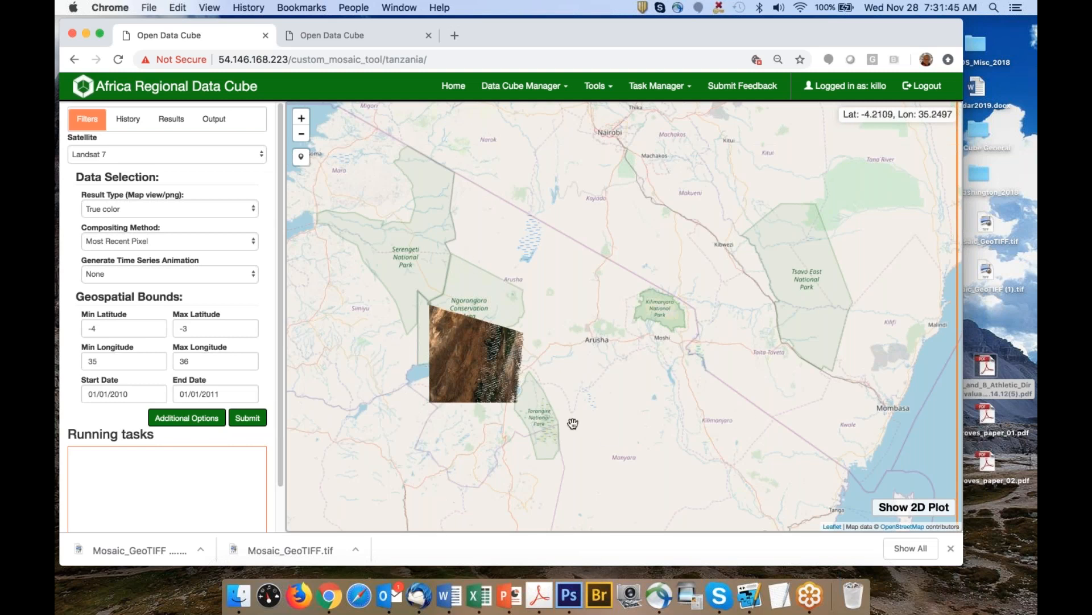
{"action": "scroll", "coordinate": [473, 397], "scroll_direction": "up", "scroll_amount": 3}
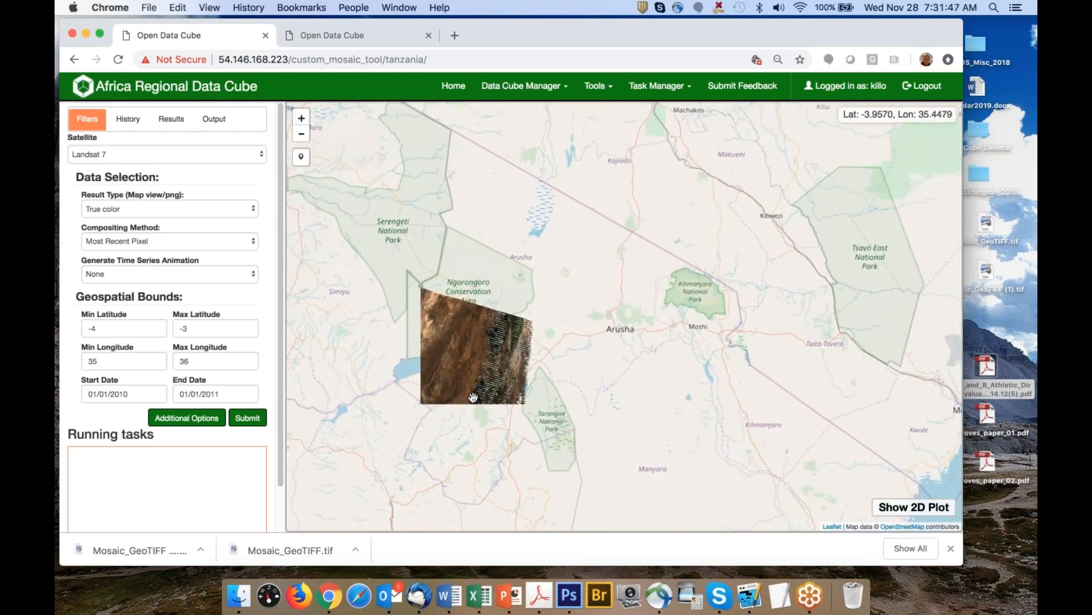
{"action": "scroll", "coordinate": [472, 397], "scroll_direction": "up", "scroll_amount": 2}
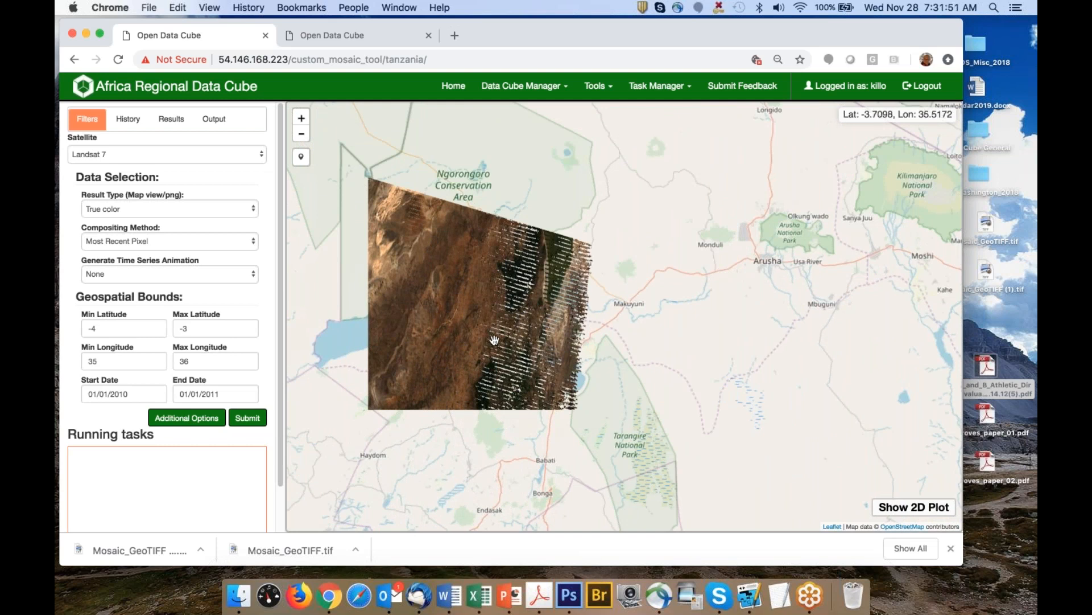
{"action": "scroll", "coordinate": [485, 325], "scroll_direction": "down", "scroll_amount": 3}
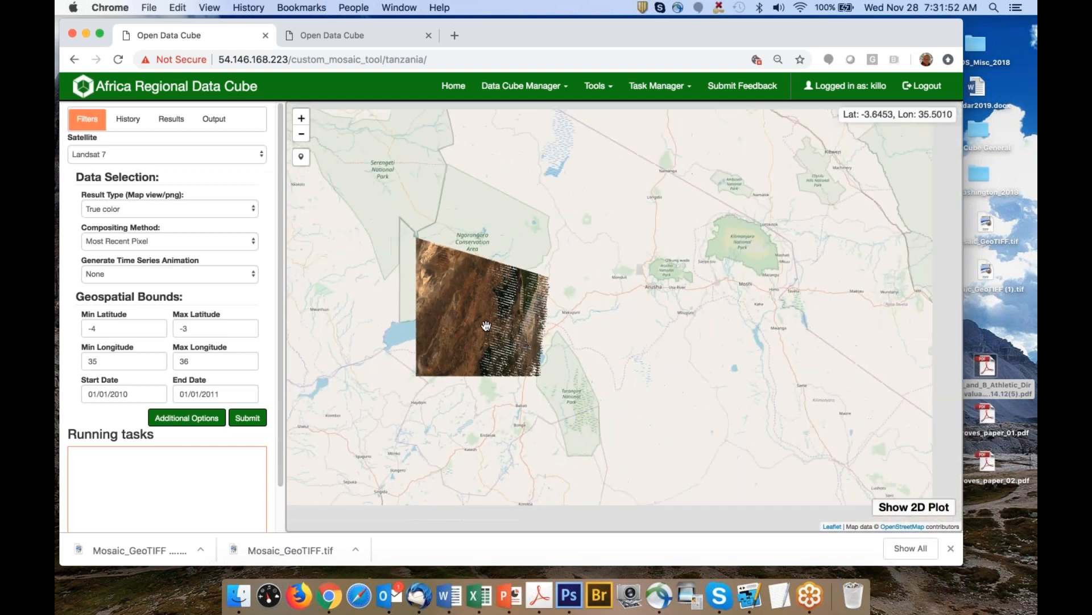
{"action": "scroll", "coordinate": [485, 325], "scroll_direction": "up", "scroll_amount": 2}
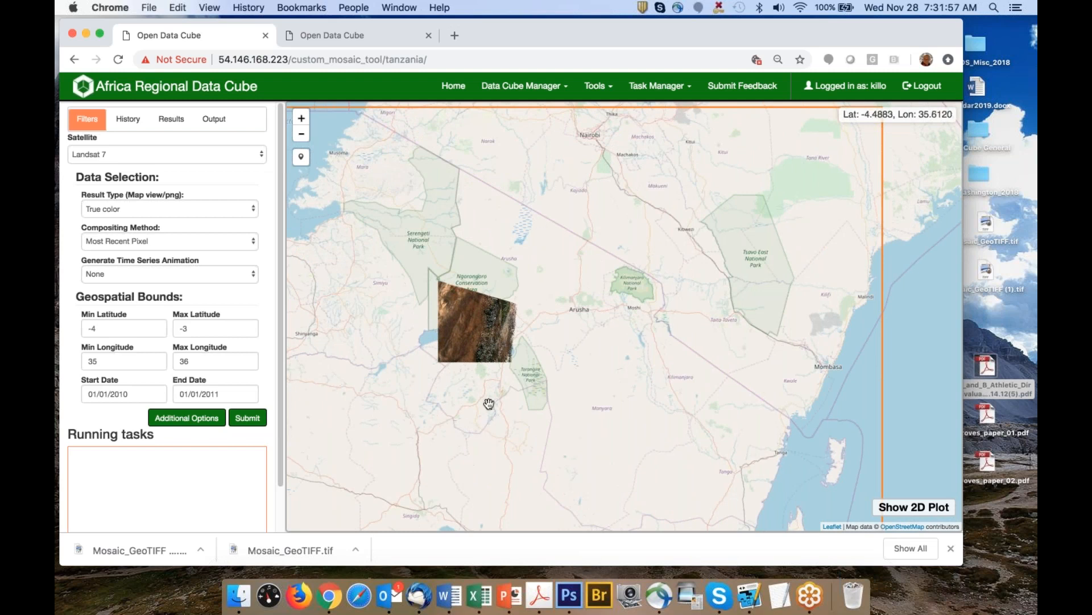
{"action": "scroll", "coordinate": [491, 407], "scroll_direction": "down", "scroll_amount": 1}
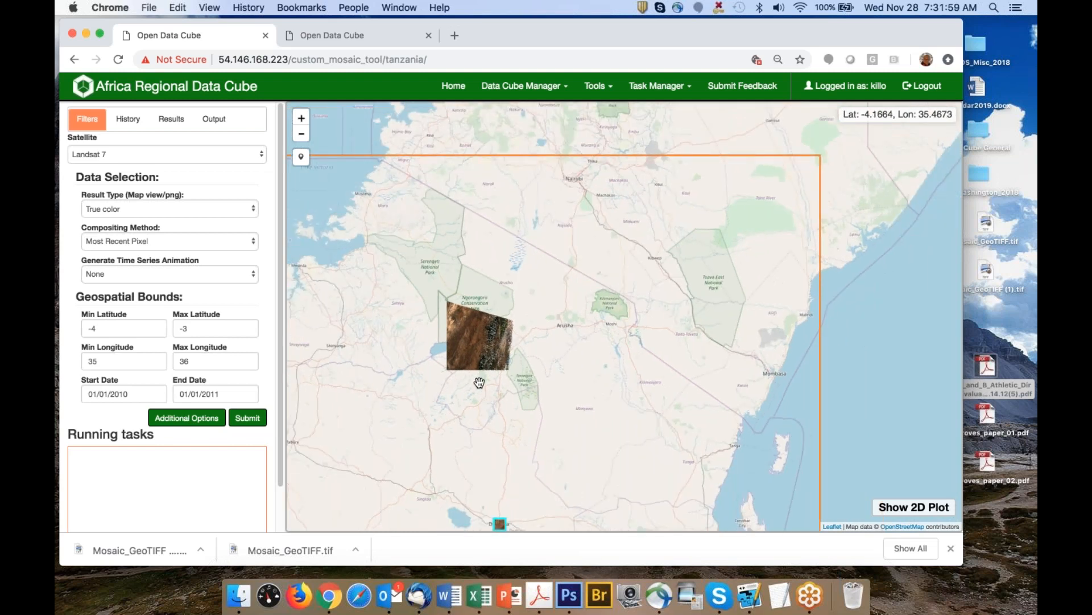
{"action": "scroll", "coordinate": [480, 382], "scroll_direction": "up", "scroll_amount": 2}
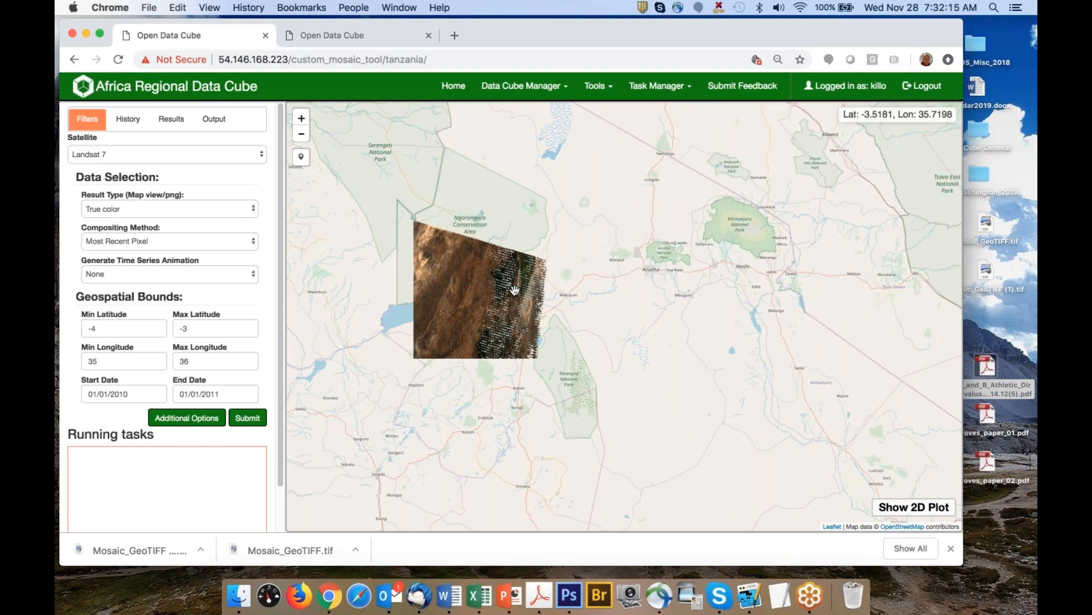
{"action": "left_click", "coordinate": [784, 42]}
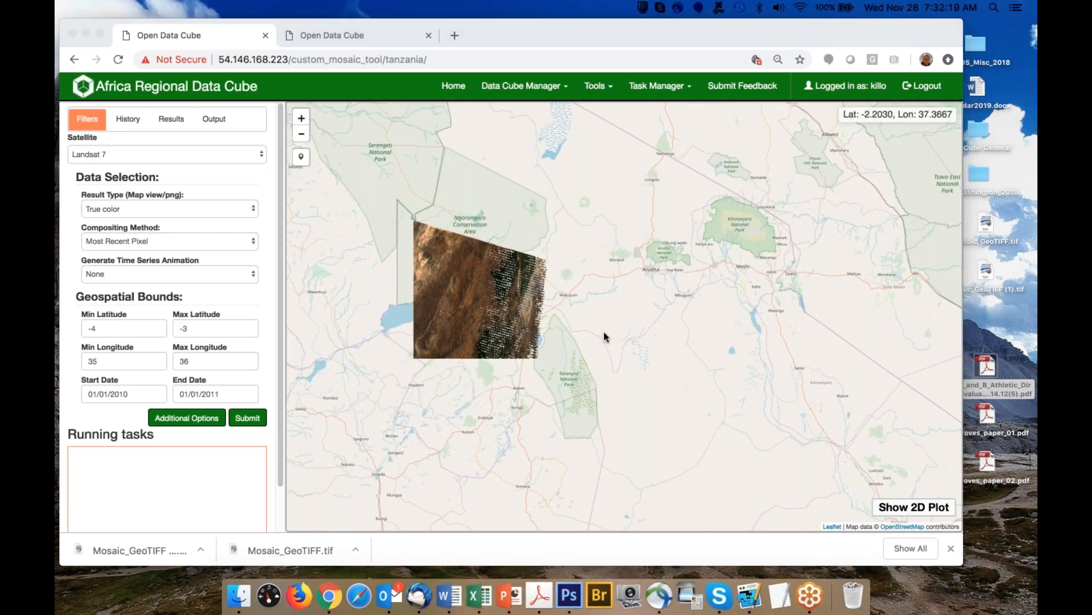
Switch to the Tanzania Data Cube Tutorial document in Word and highlight "Custom Mosaic" in the Case #4 heading
{"action": "key", "text": "ctrl+Up"}
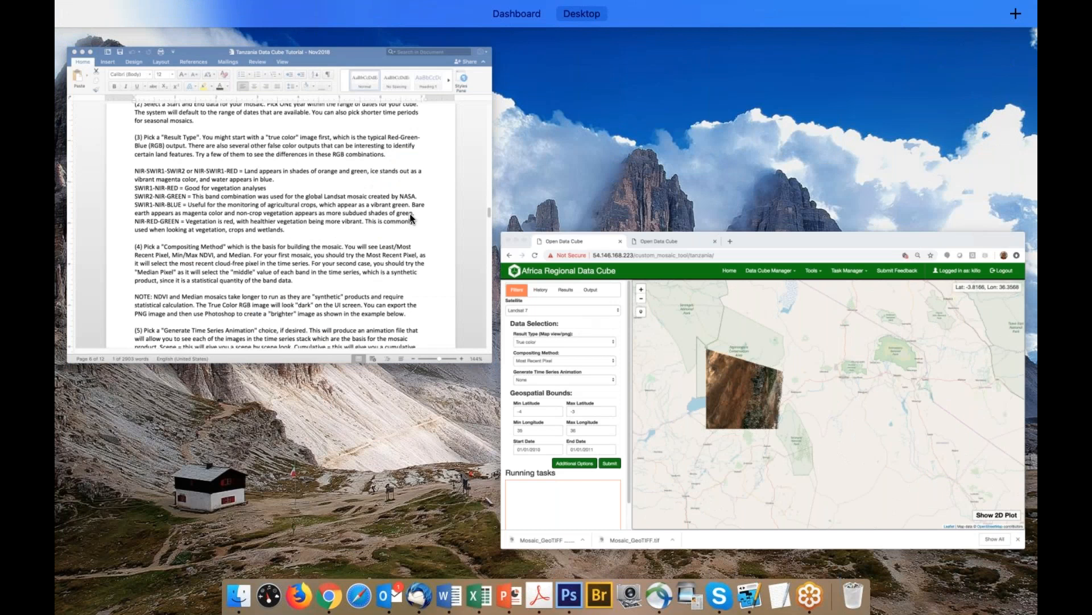
{"action": "left_click", "coordinate": [410, 218]}
{"action": "scroll", "coordinate": [409, 218], "scroll_direction": "down", "scroll_amount": 10}
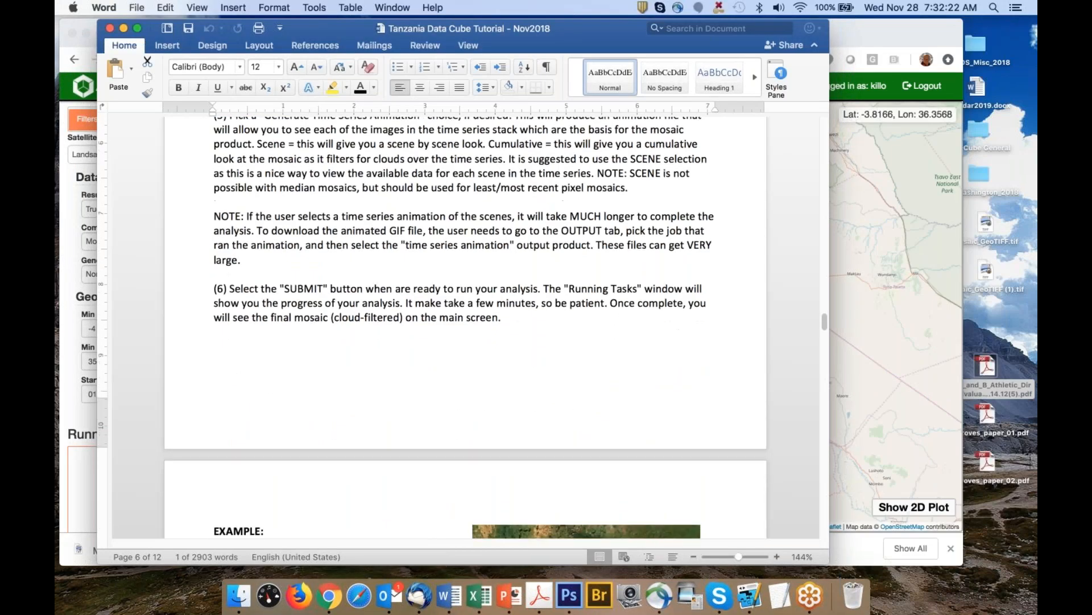
{"action": "scroll", "coordinate": [409, 218], "scroll_direction": "up", "scroll_amount": 15}
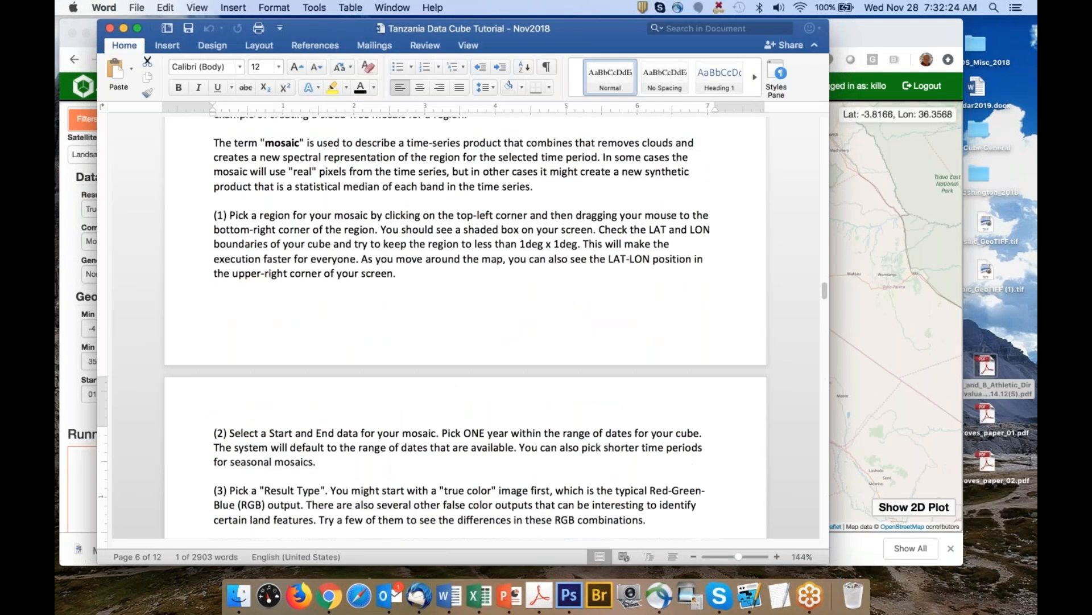
{"action": "scroll", "coordinate": [465, 324], "scroll_direction": "up", "scroll_amount": 5}
{"action": "scroll", "coordinate": [466, 324], "scroll_direction": "down", "scroll_amount": 3}
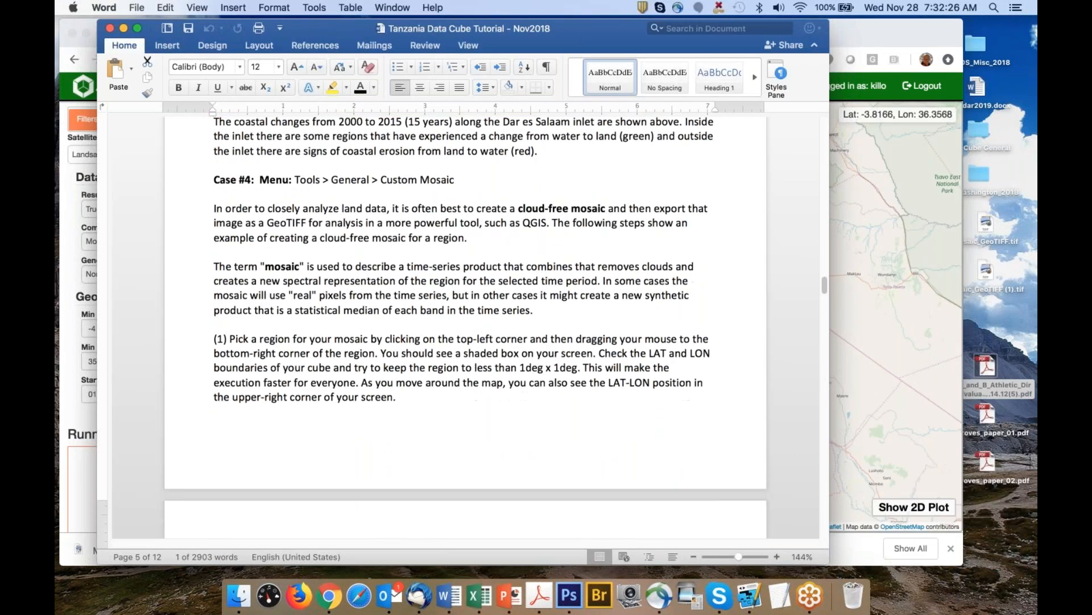
{"action": "scroll", "coordinate": [511, 277], "scroll_direction": "down", "scroll_amount": 2}
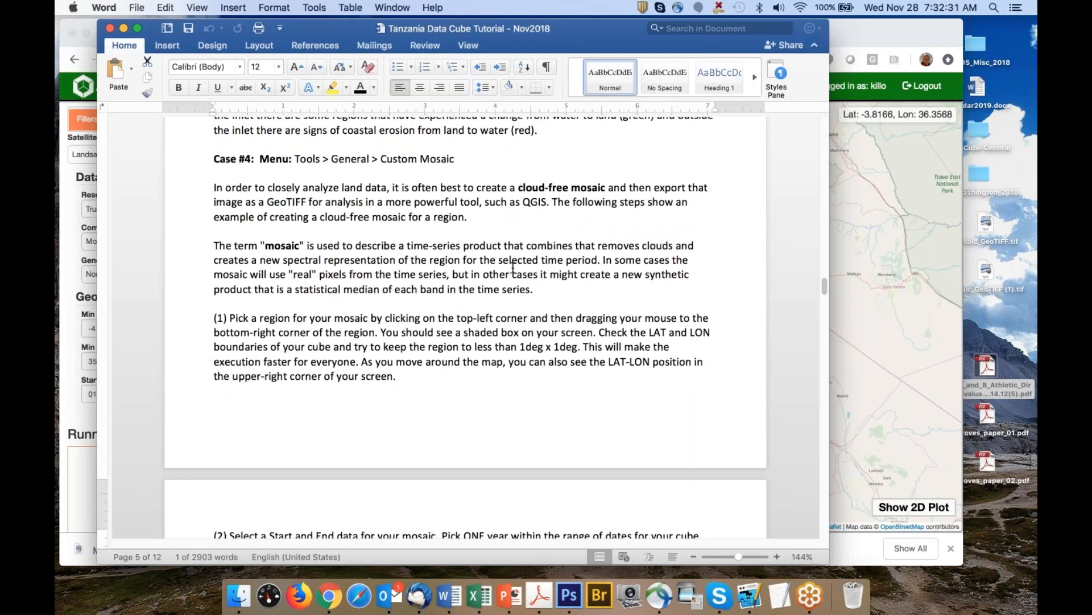
{"action": "left_click_drag", "start_coordinate": [381, 160], "coordinate": [461, 160]}
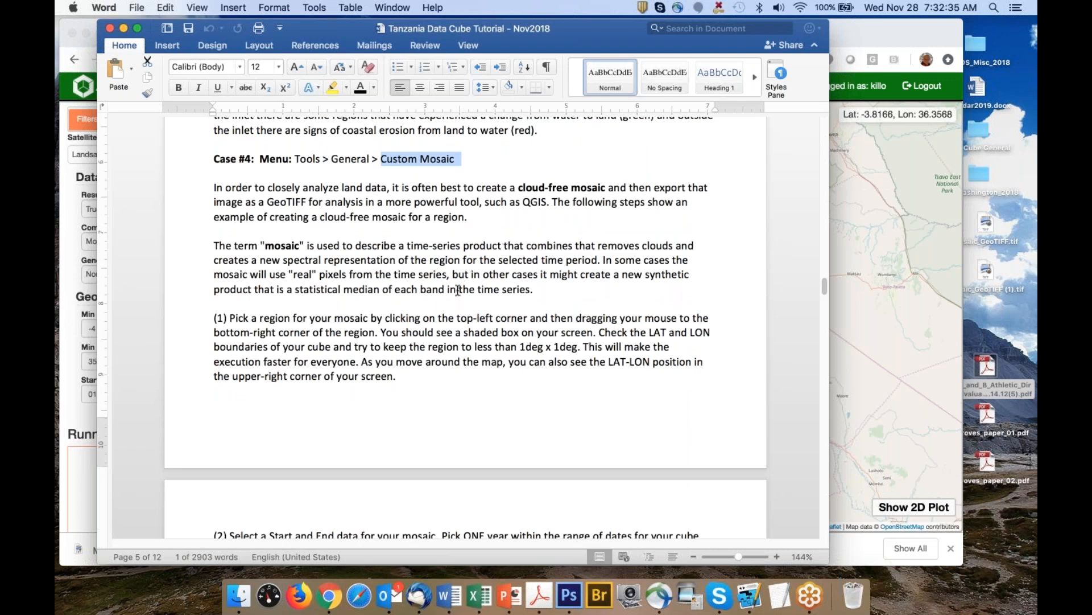
Review Case #4's mosaic instructions, highlighting "Compositing Method" in item 4 and "Generate Time Series Animation" in item 5
{"action": "scroll", "coordinate": [466, 305], "scroll_direction": "down", "scroll_amount": 10}
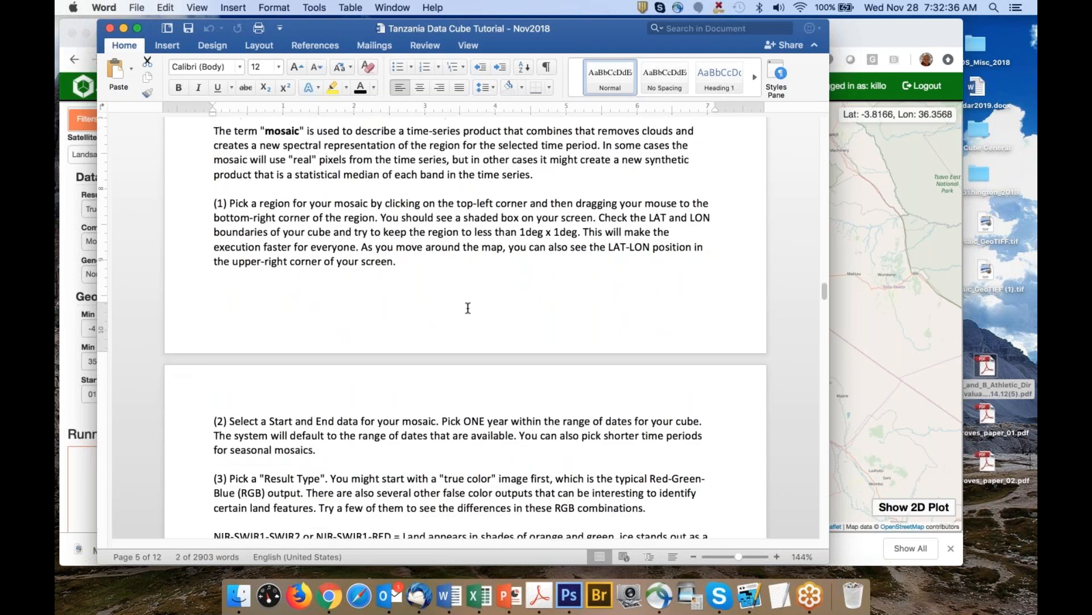
{"action": "scroll", "coordinate": [461, 307], "scroll_direction": "down", "scroll_amount": 5}
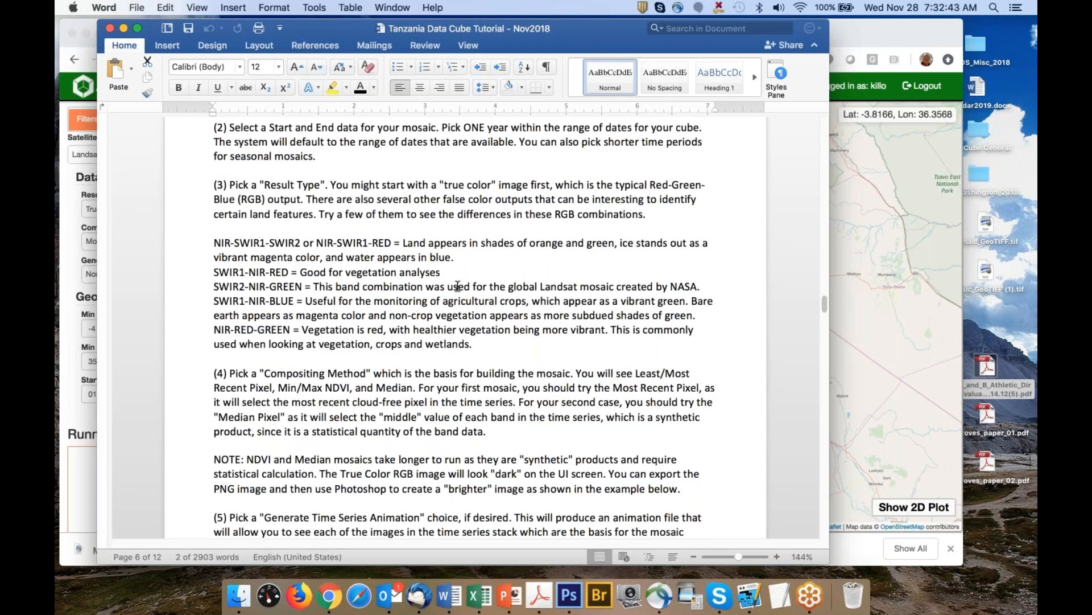
{"action": "scroll", "coordinate": [310, 268], "scroll_direction": "down", "scroll_amount": 6}
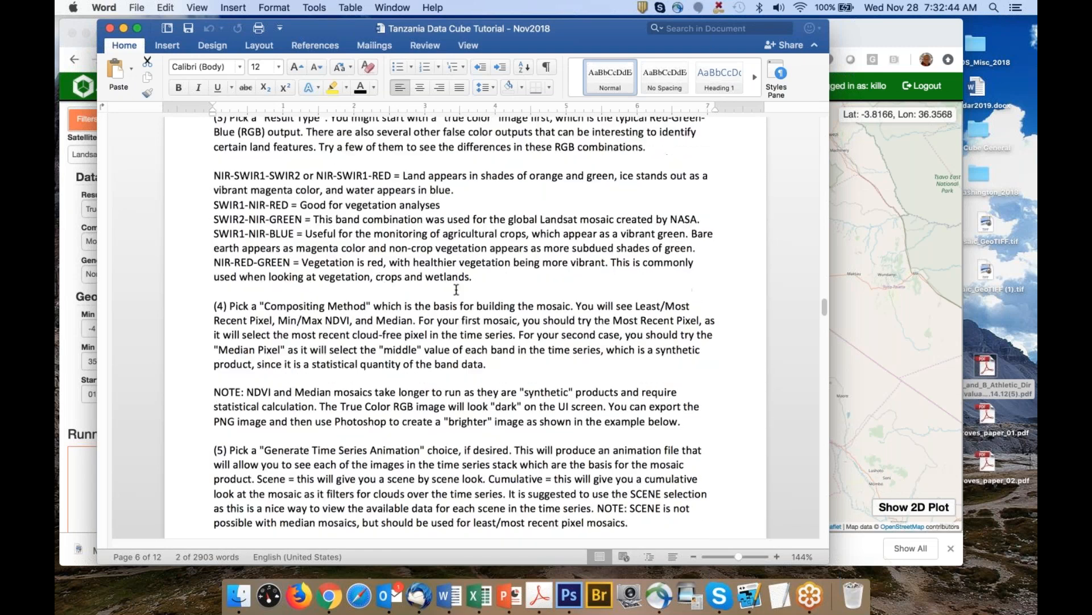
{"action": "left_click_drag", "start_coordinate": [265, 250], "coordinate": [351, 251]}
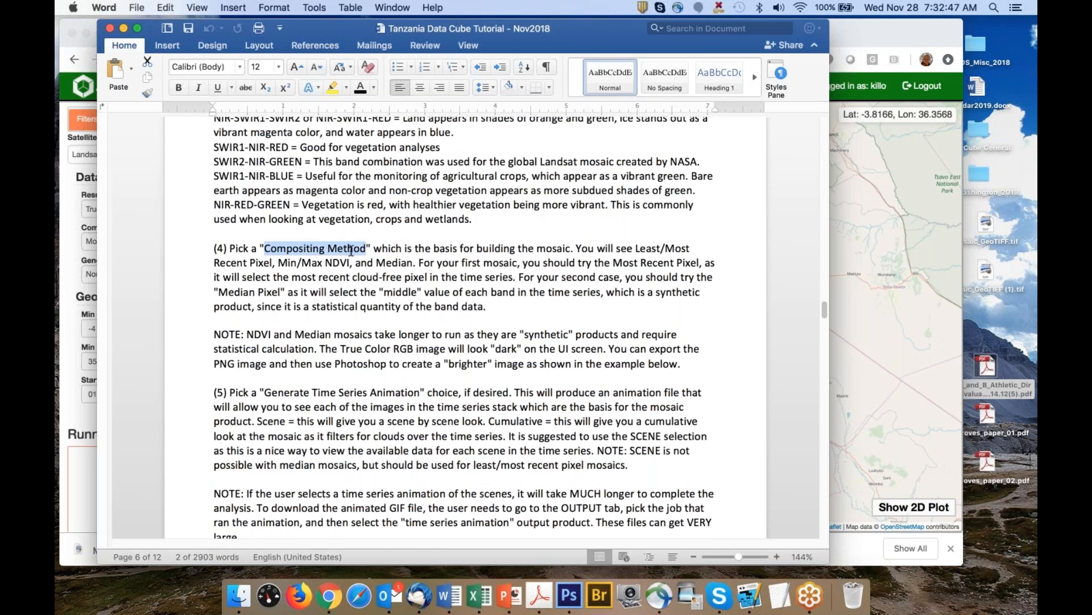
{"action": "scroll", "coordinate": [266, 286], "scroll_direction": "down", "scroll_amount": 5}
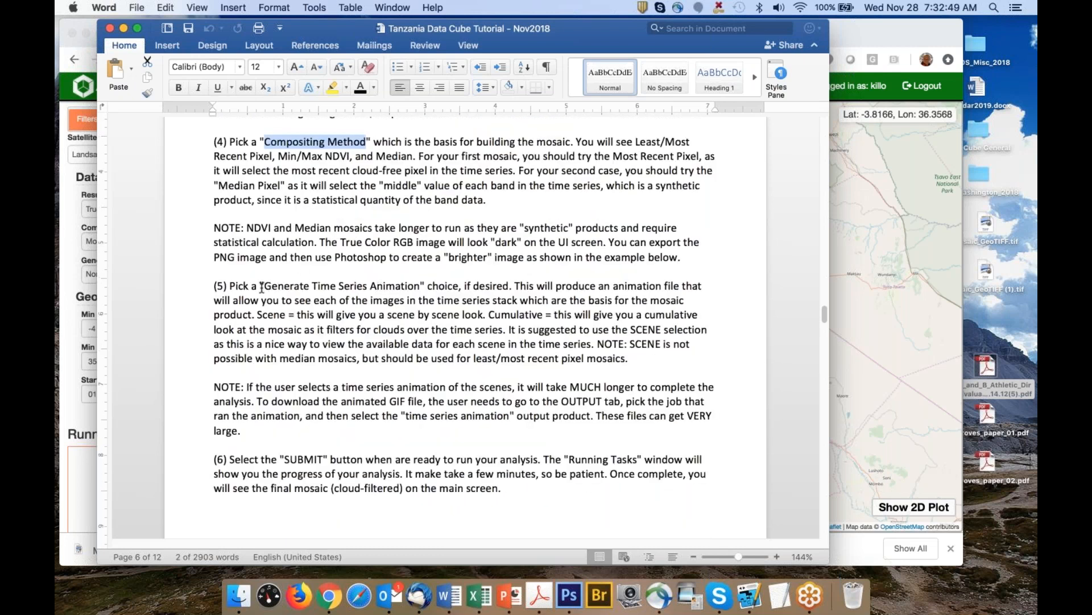
{"action": "left_click_drag", "start_coordinate": [263, 287], "coordinate": [410, 286]}
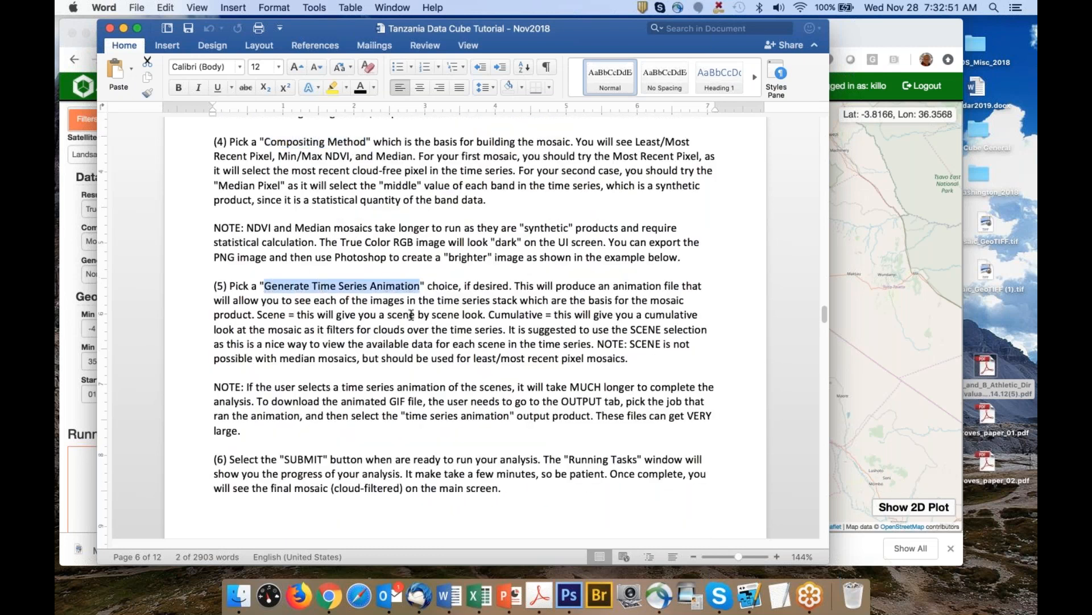
Examine the rest of Case #4, including the Mount Kenya National Park example and the "Highlight No Data" example image
{"action": "scroll", "coordinate": [413, 314], "scroll_direction": "down", "scroll_amount": 3}
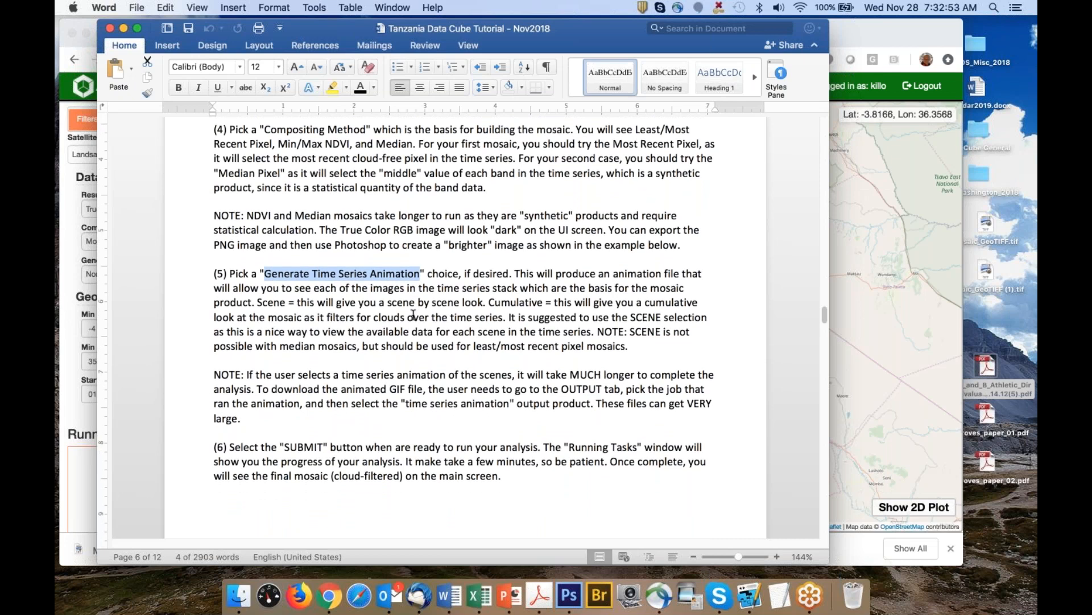
{"action": "scroll", "coordinate": [413, 314], "scroll_direction": "down", "scroll_amount": 10}
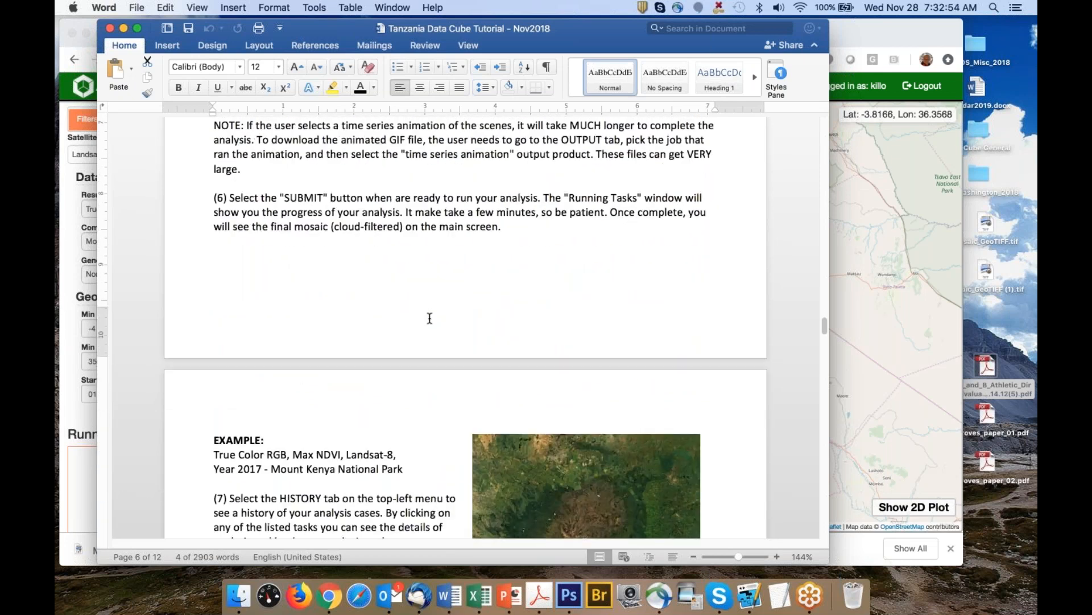
{"action": "scroll", "coordinate": [557, 298], "scroll_direction": "down", "scroll_amount": 5}
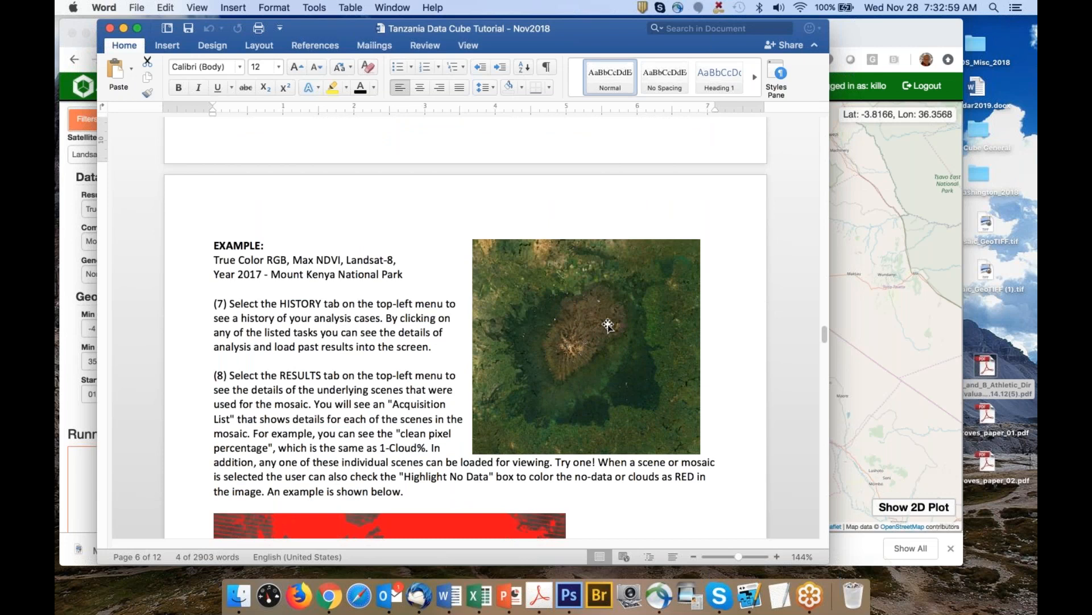
{"action": "scroll", "coordinate": [401, 361], "scroll_direction": "down", "scroll_amount": 4}
{"action": "scroll", "coordinate": [402, 363], "scroll_direction": "down", "scroll_amount": 12}
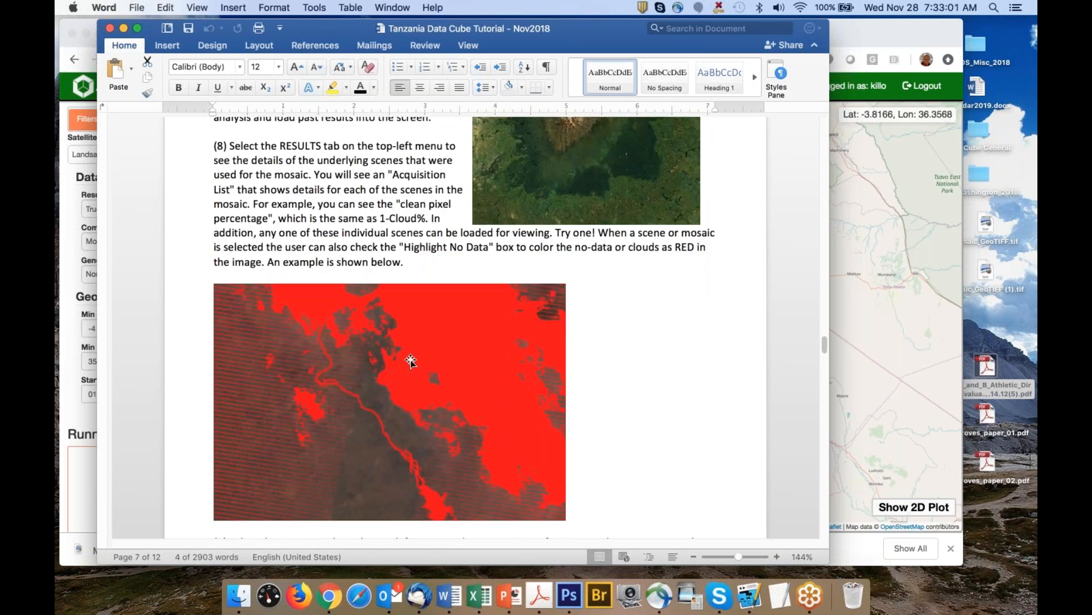
{"action": "scroll", "coordinate": [404, 312], "scroll_direction": "down", "scroll_amount": 9}
{"action": "scroll", "coordinate": [406, 314], "scroll_direction": "down", "scroll_amount": 10}
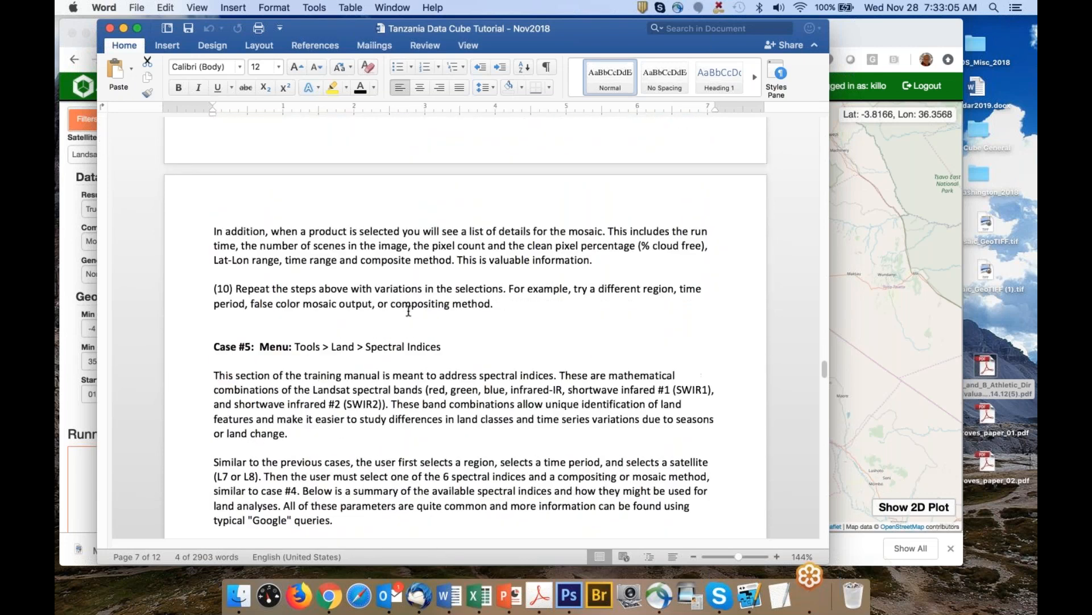
Highlight "Spectral Indices" in the Case #5 heading and view the introduction below it
{"action": "scroll", "coordinate": [409, 311], "scroll_direction": "down", "scroll_amount": 3}
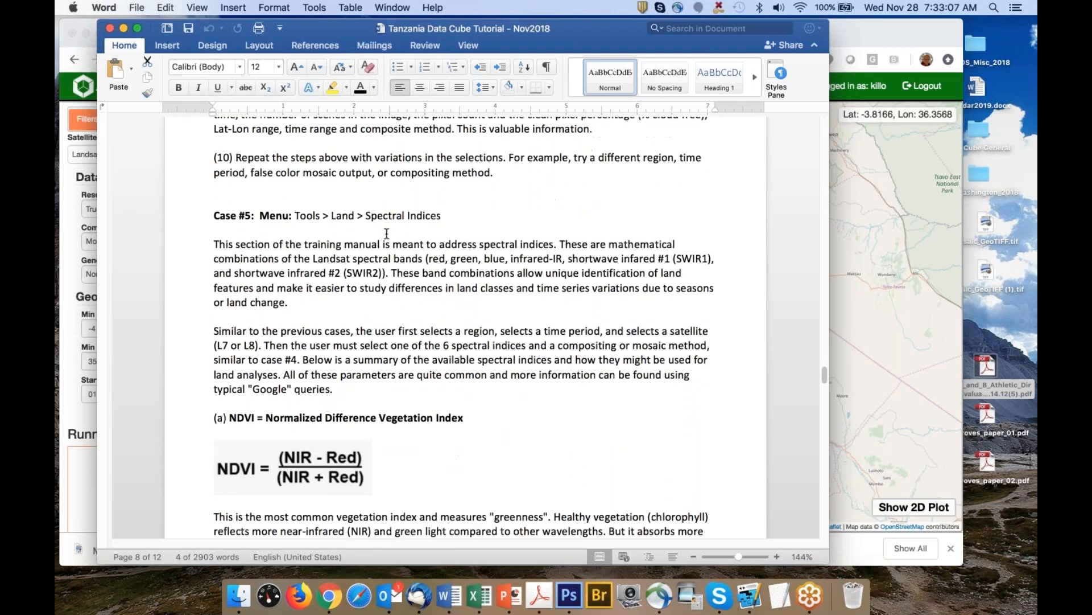
{"action": "left_click_drag", "start_coordinate": [366, 217], "coordinate": [442, 219]}
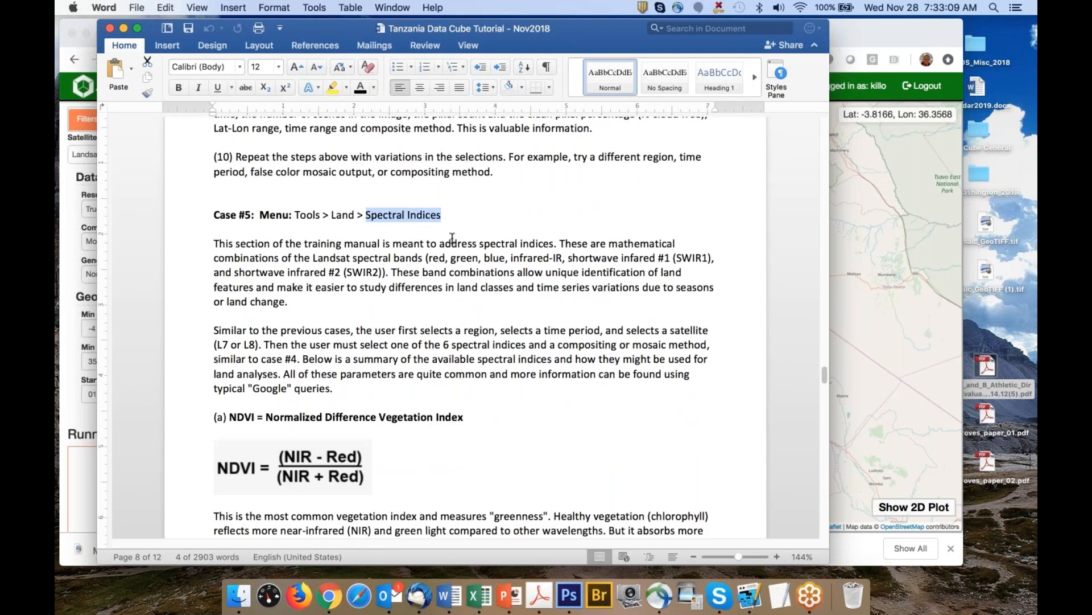
{"action": "scroll", "coordinate": [526, 336], "scroll_direction": "down", "scroll_amount": 1}
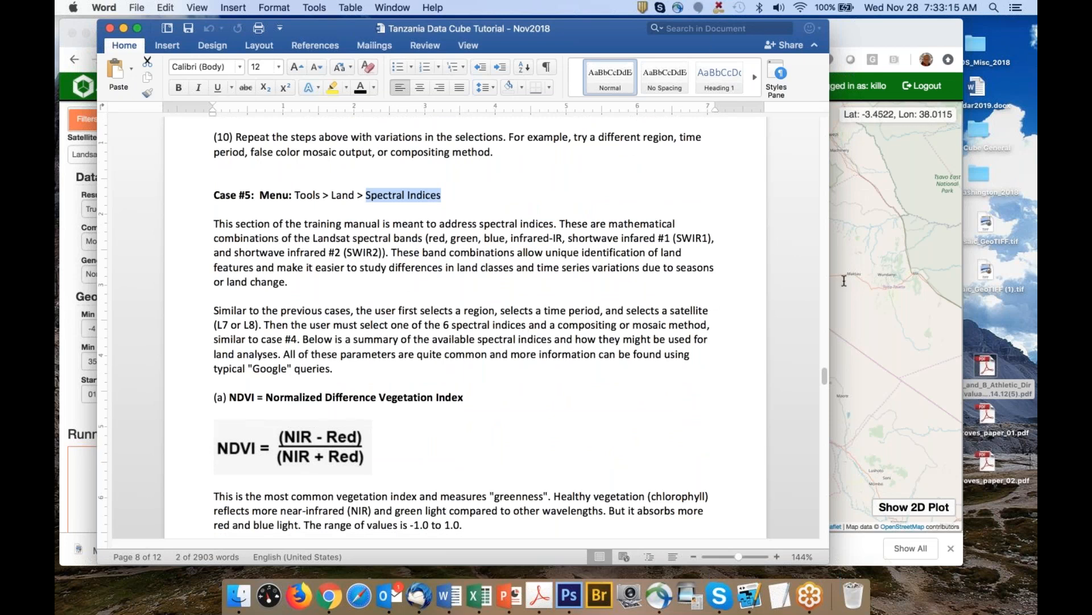
Switch to the Africa Regional Data Cube in Chrome and open the Spectral Indices land tool for Tanzania
{"action": "left_click", "coordinate": [880, 260]}
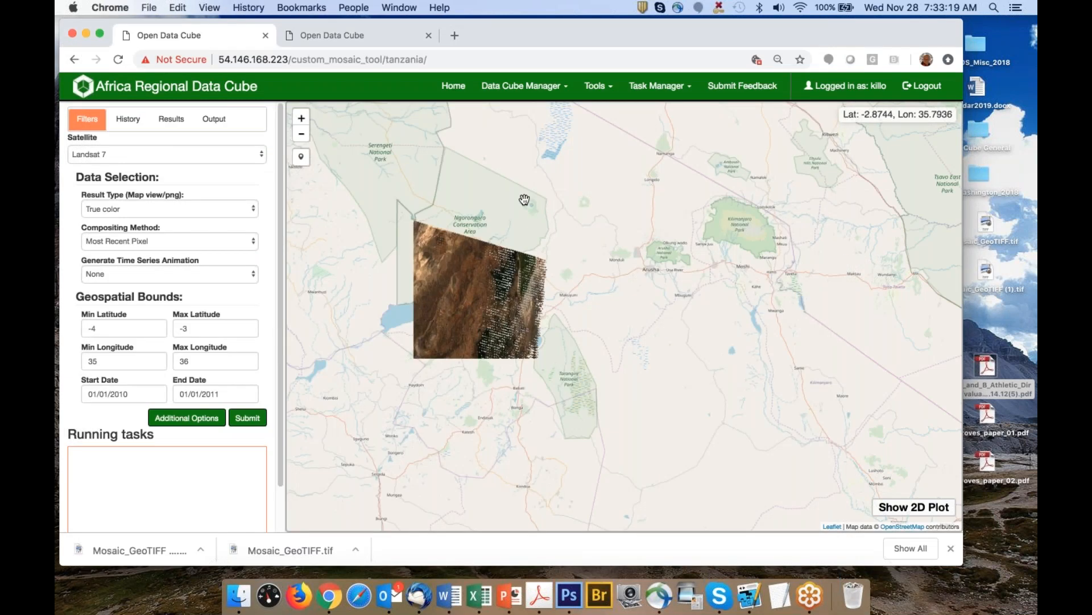
{"action": "left_click", "coordinate": [596, 90]}
{"action": "mouse_move", "coordinate": [589, 130]}
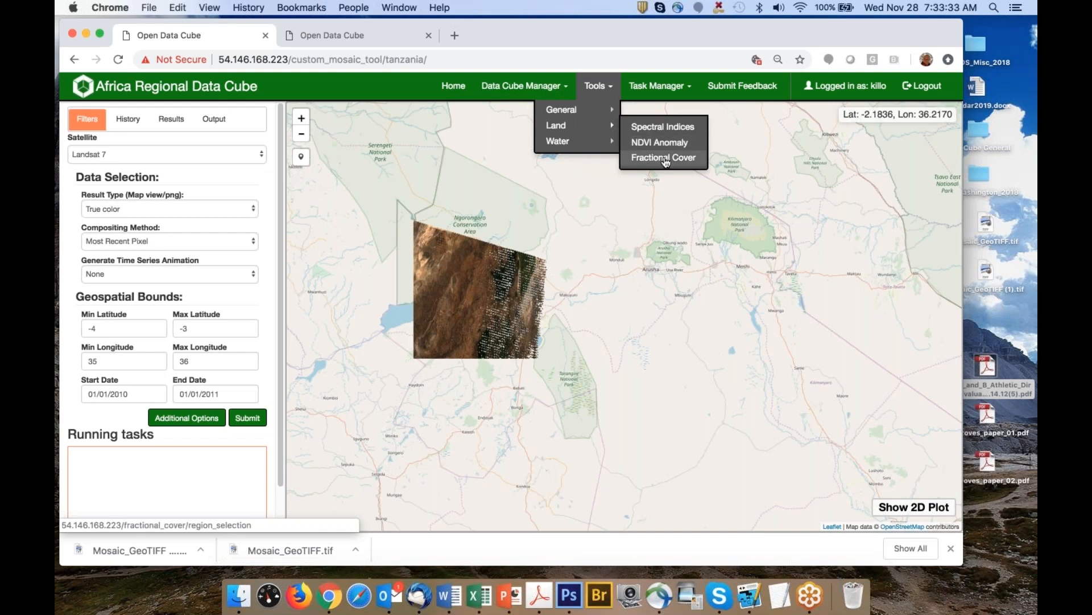
{"action": "left_click", "coordinate": [666, 128]}
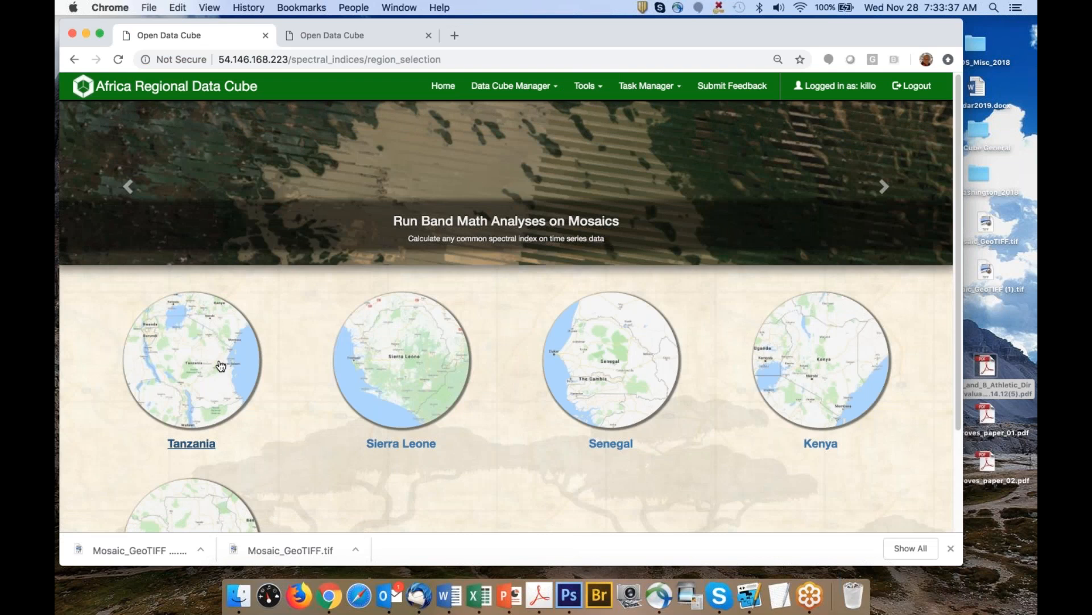
{"action": "left_click", "coordinate": [220, 366]}
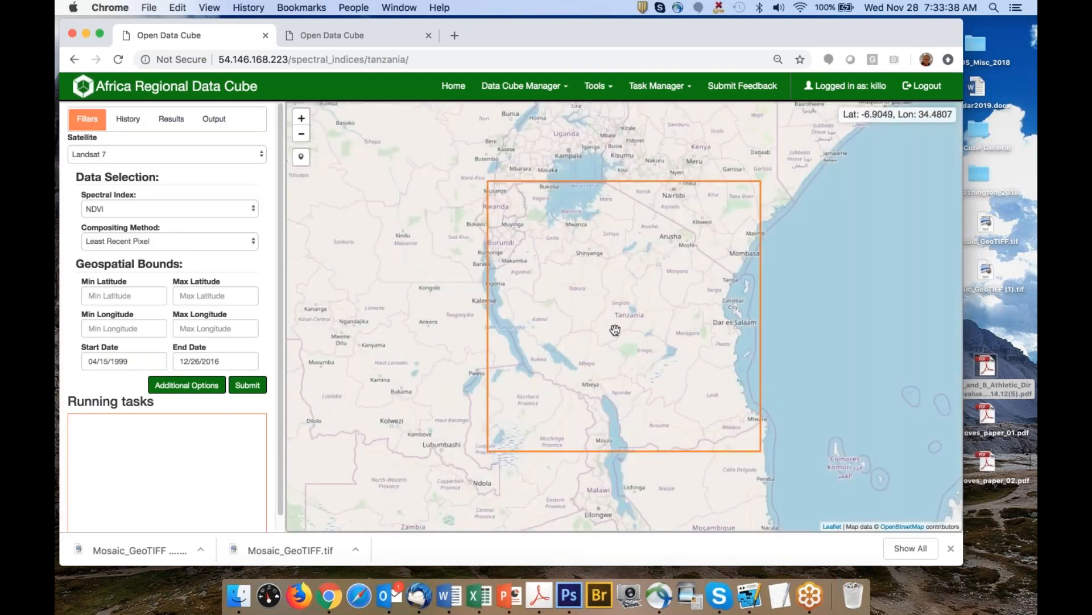
{"action": "scroll", "coordinate": [615, 330], "scroll_direction": "up", "scroll_amount": 1}
{"action": "left_click_drag", "start_coordinate": [635, 306], "coordinate": [548, 301]}
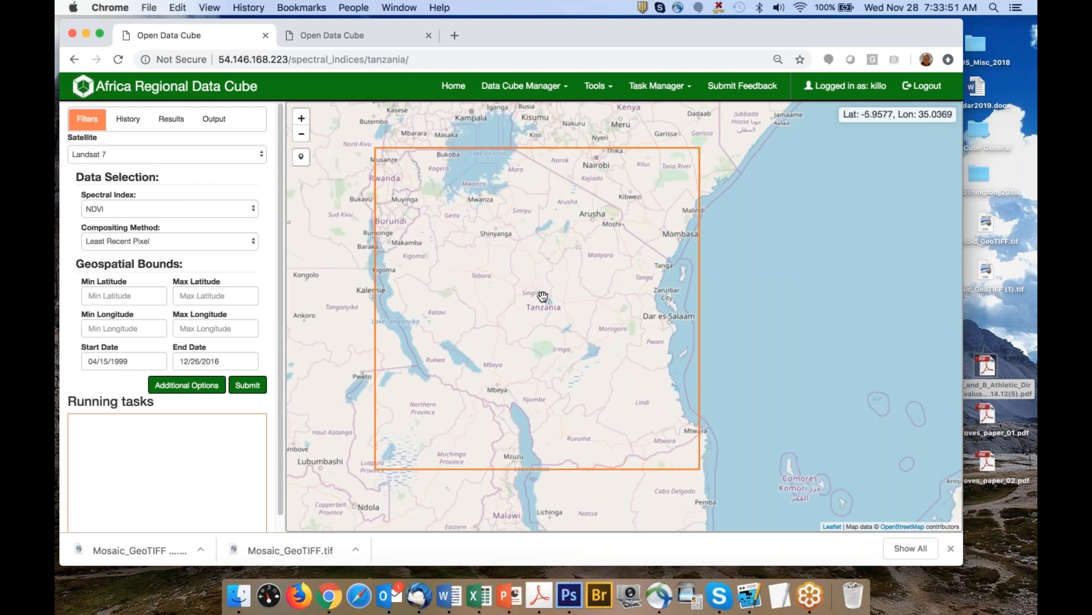
Switch to the Word tutorial and review the definitions and formulas of the NDVI, NDWI and NDBI spectral indices
{"action": "key", "text": "ctrl+Up"}
{"action": "left_click", "coordinate": [383, 330]}
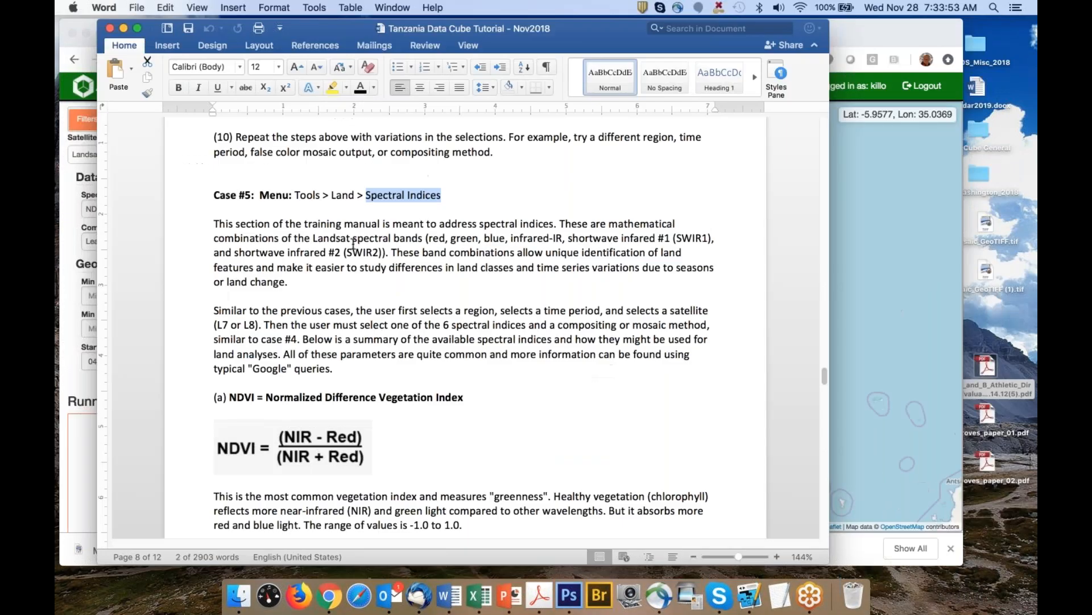
{"action": "scroll", "coordinate": [374, 355], "scroll_direction": "down", "scroll_amount": 3}
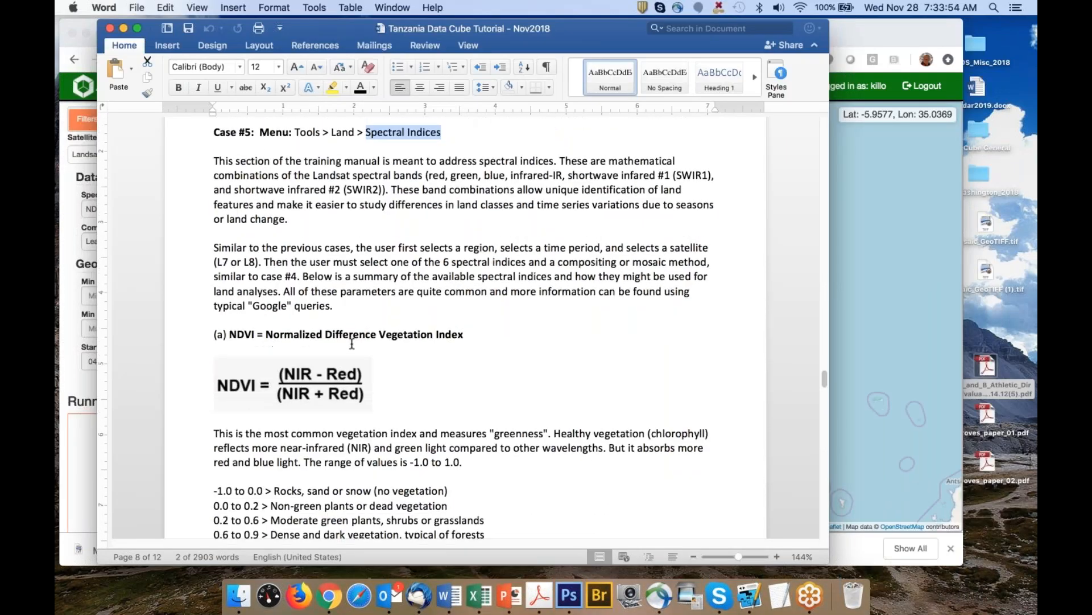
{"action": "left_click_drag", "start_coordinate": [230, 329], "coordinate": [473, 316]}
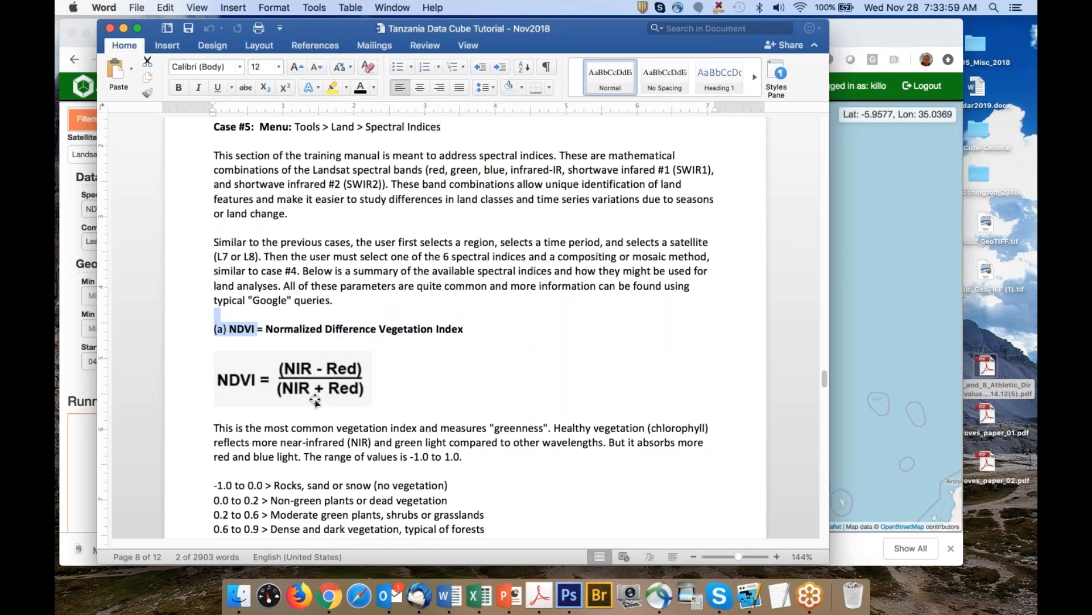
{"action": "scroll", "coordinate": [453, 362], "scroll_direction": "down", "scroll_amount": 9}
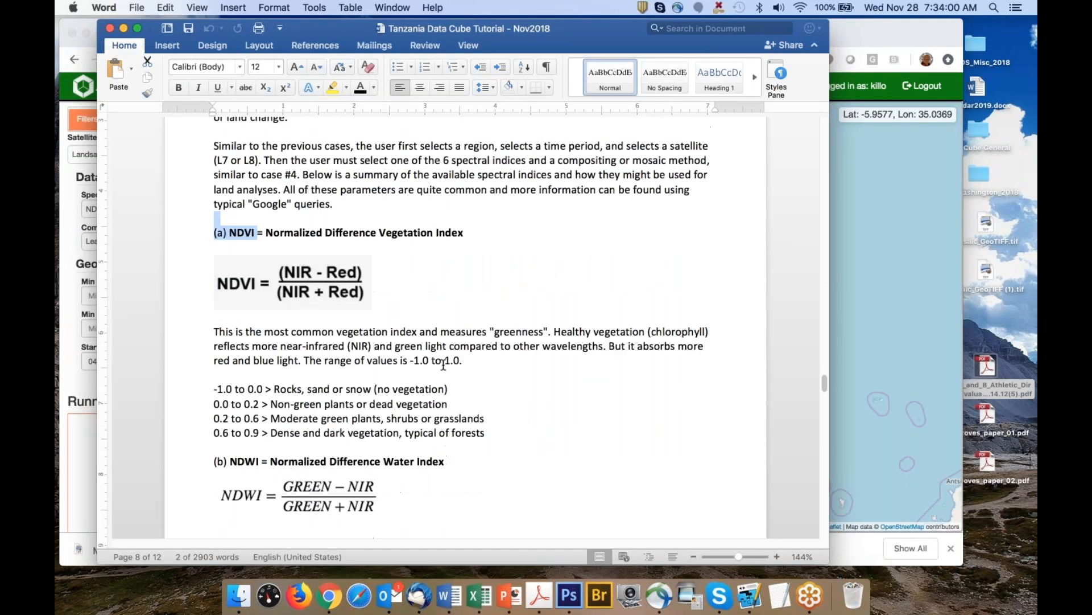
{"action": "left_click_drag", "start_coordinate": [272, 347], "coordinate": [452, 348]}
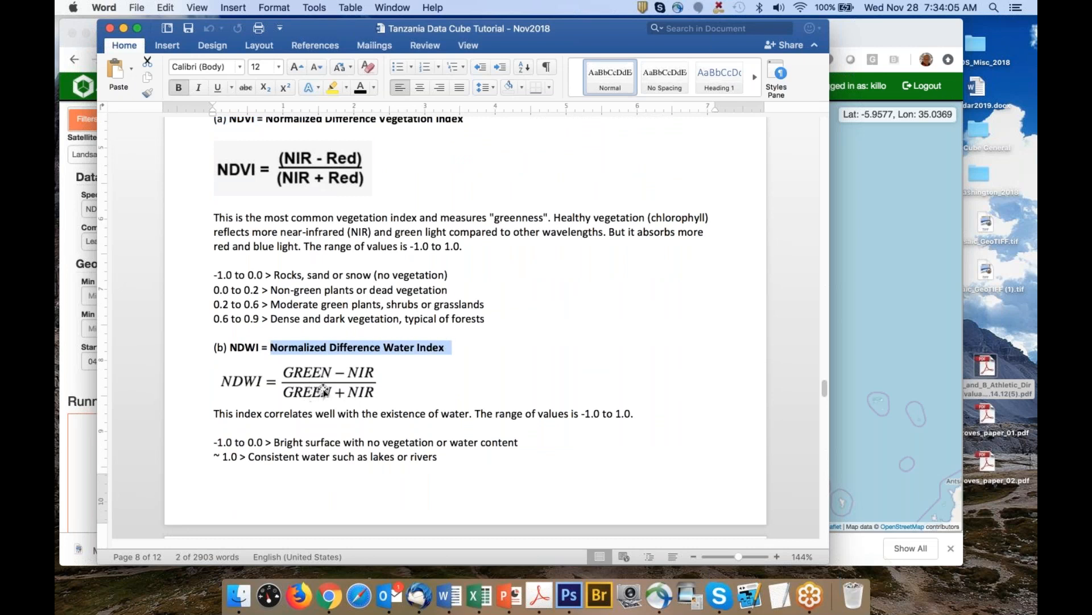
{"action": "scroll", "coordinate": [315, 399], "scroll_direction": "down", "scroll_amount": 5}
{"action": "left_click_drag", "start_coordinate": [268, 373], "coordinate": [458, 374]}
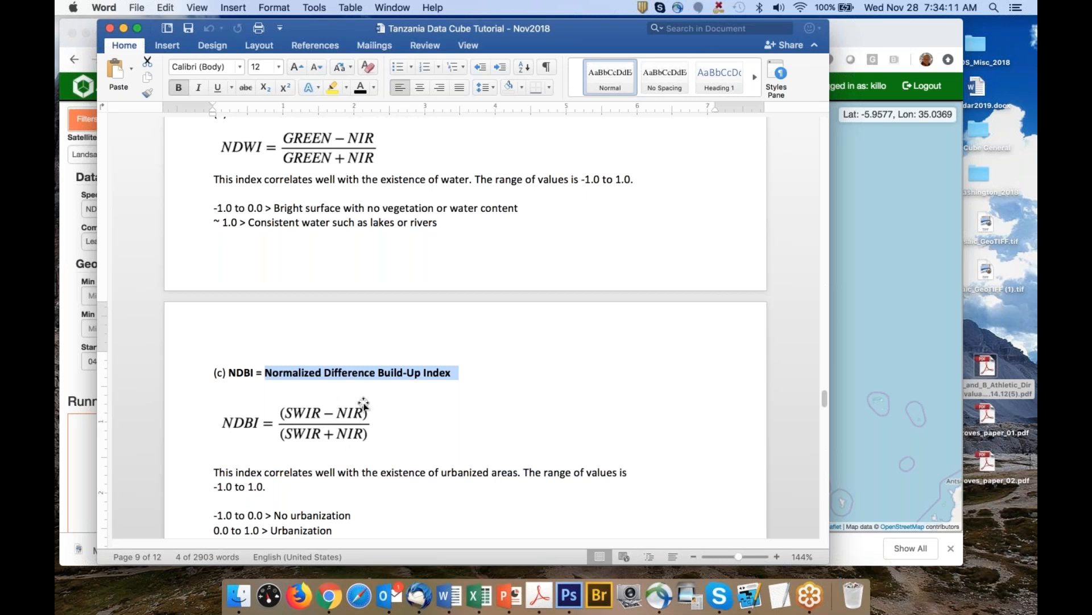
Return to Chrome, choose NDVI as the spectral index and draw a query rectangle over the western part of the reservoir south of Dodoma
{"action": "left_click", "coordinate": [910, 254]}
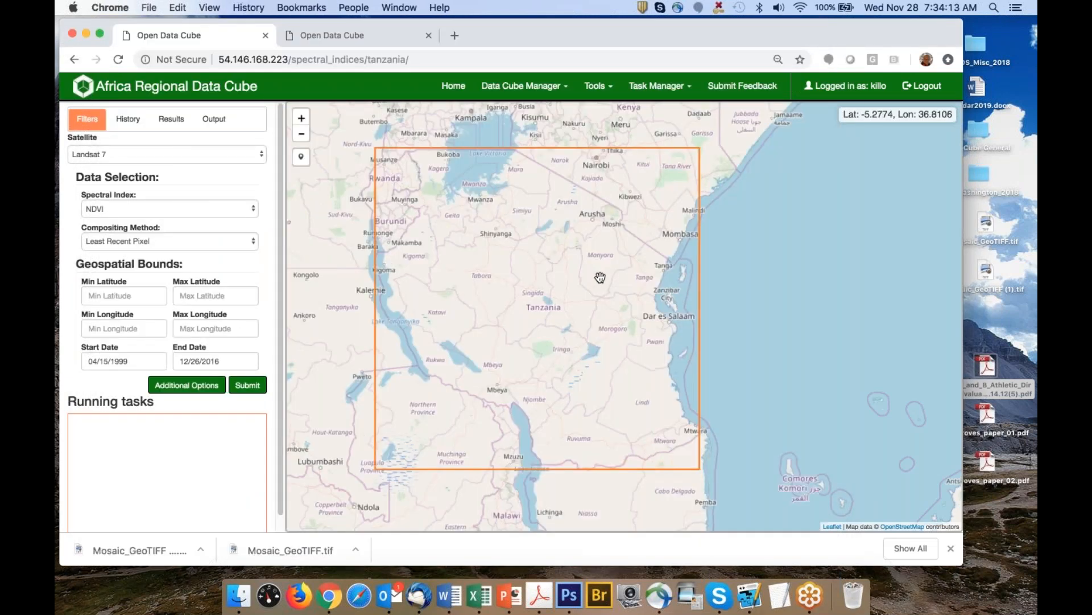
{"action": "left_click", "coordinate": [158, 209]}
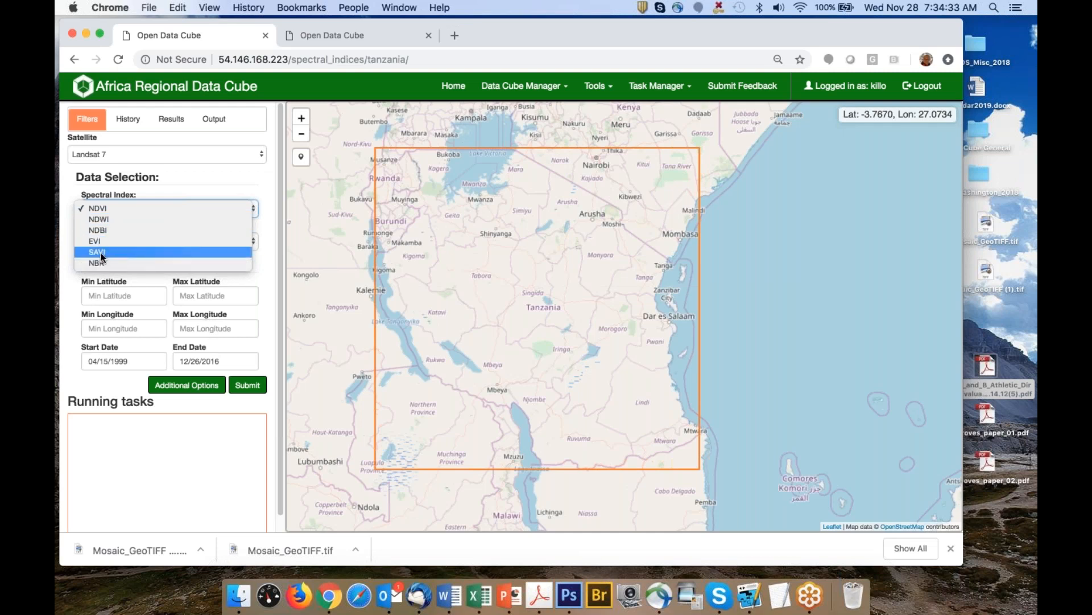
{"action": "left_click", "coordinate": [105, 207]}
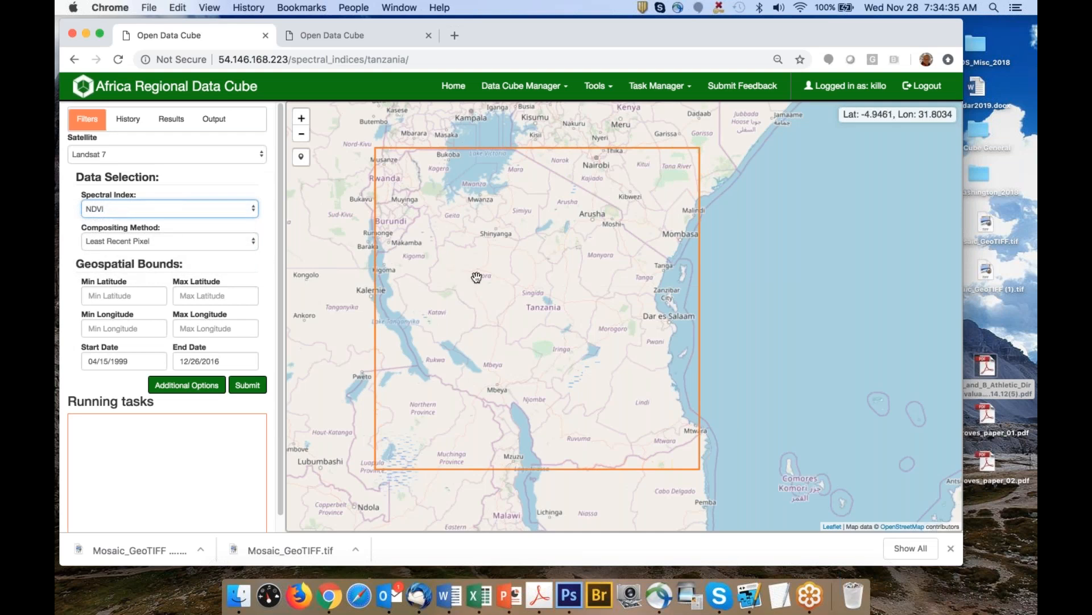
{"action": "scroll", "coordinate": [558, 298], "scroll_direction": "up", "scroll_amount": 3}
{"action": "scroll", "coordinate": [557, 315], "scroll_direction": "up", "scroll_amount": 3}
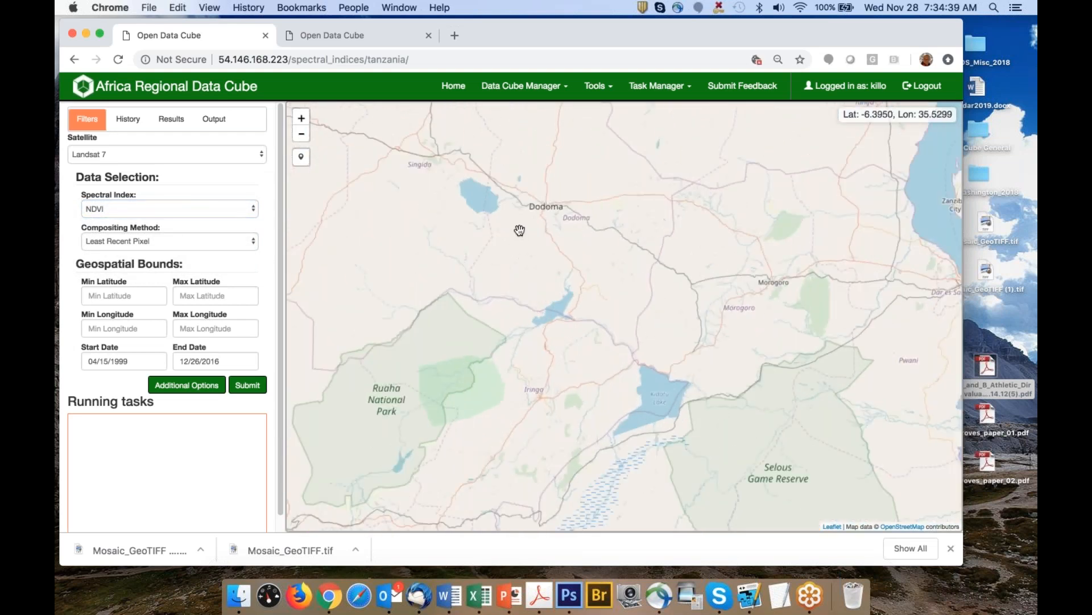
{"action": "scroll", "coordinate": [540, 271], "scroll_direction": "up", "scroll_amount": 2}
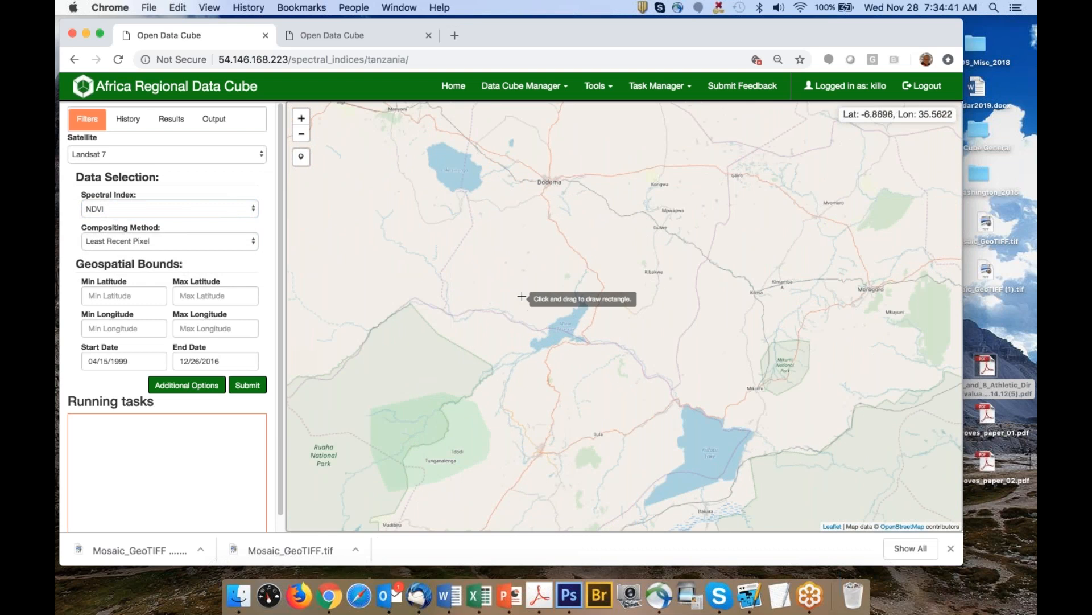
{"action": "left_click_drag", "start_coordinate": [500, 297], "coordinate": [563, 370]}
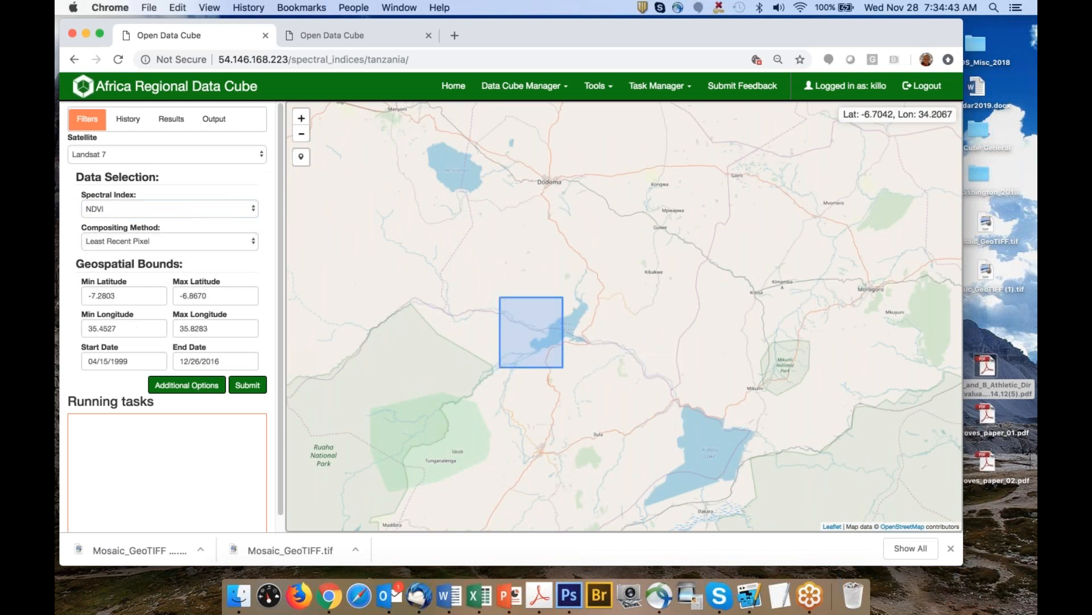
Set the Tanzania query's start date to 04/01/2010
{"action": "left_click", "coordinate": [140, 362]}
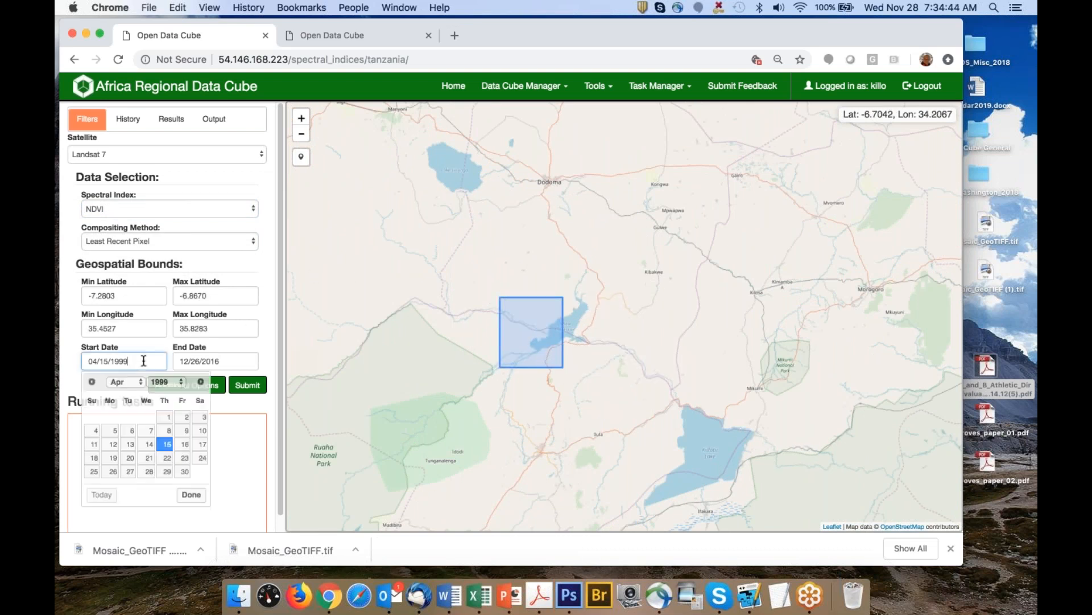
{"action": "left_click", "coordinate": [172, 382]}
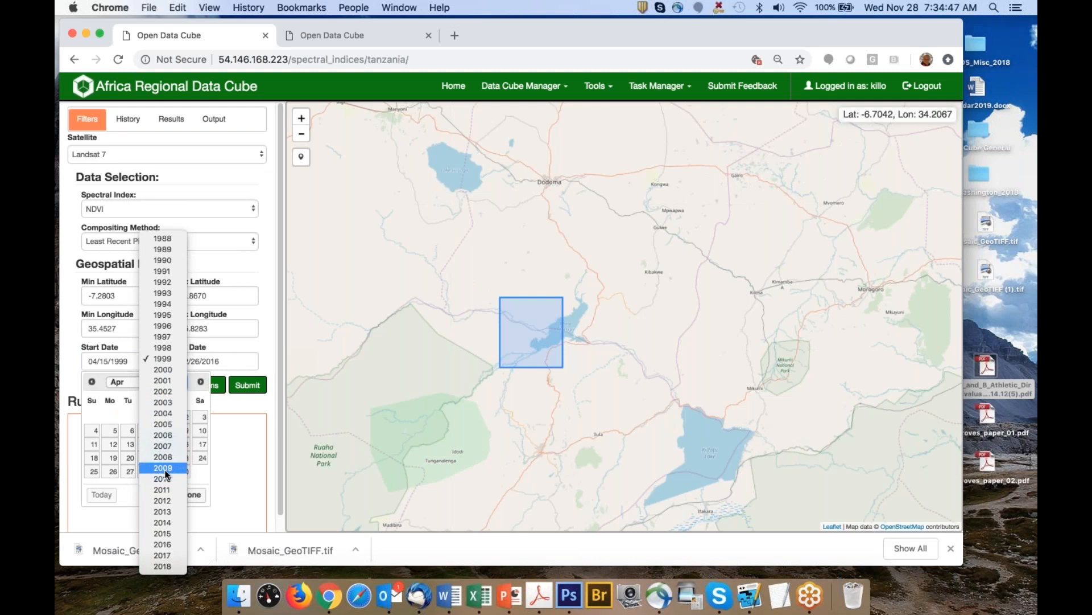
{"action": "key", "text": "Return"}
{"action": "left_click", "coordinate": [165, 422]}
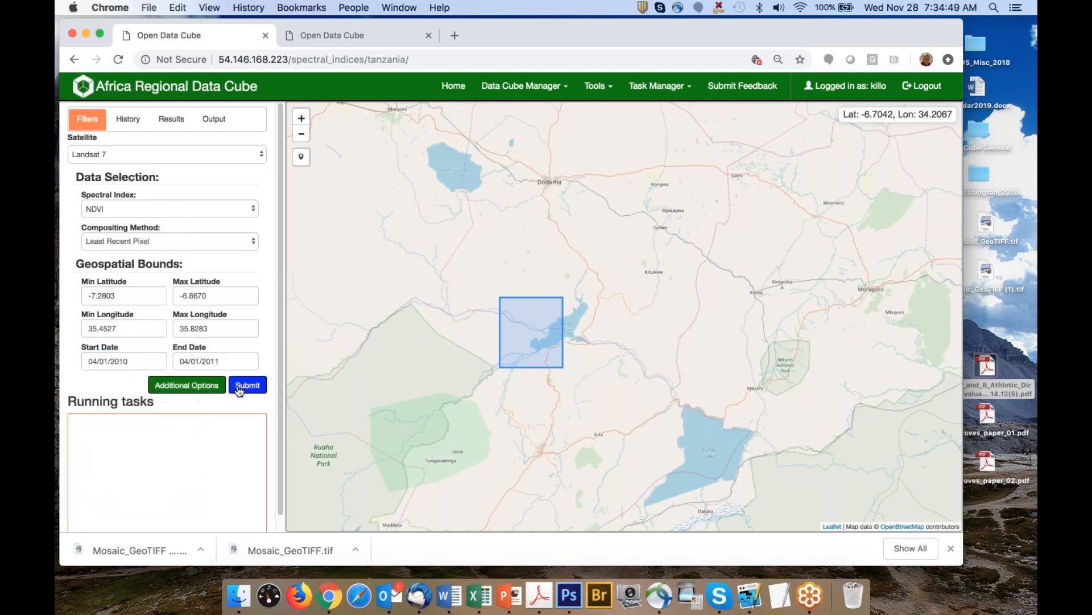
Set the compositing method to Most Recent Pixel and try to submit the Tanzania NDVI query
{"action": "left_click", "coordinate": [205, 246]}
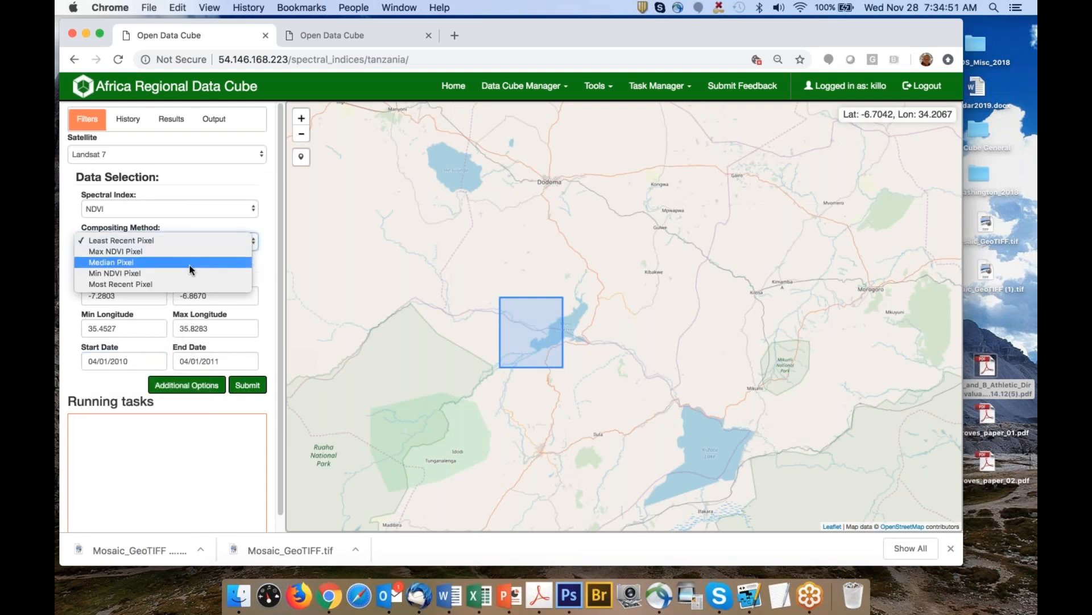
{"action": "left_click", "coordinate": [194, 282]}
{"action": "left_click", "coordinate": [247, 387]}
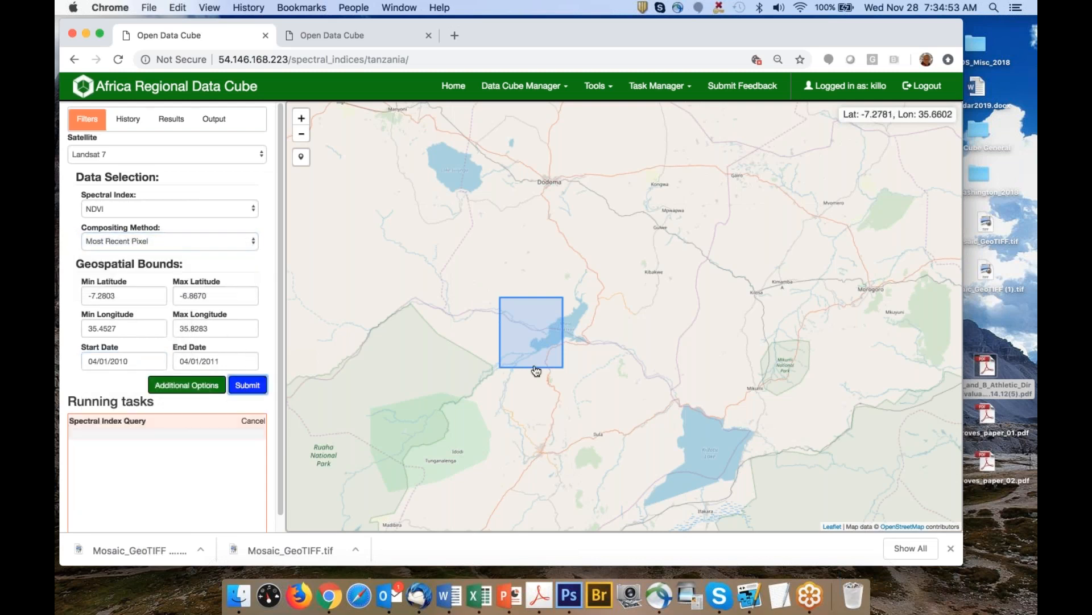
{"action": "scroll", "coordinate": [535, 366], "scroll_direction": "up", "scroll_amount": 1}
{"action": "scroll", "coordinate": [538, 324], "scroll_direction": "up", "scroll_amount": 2}
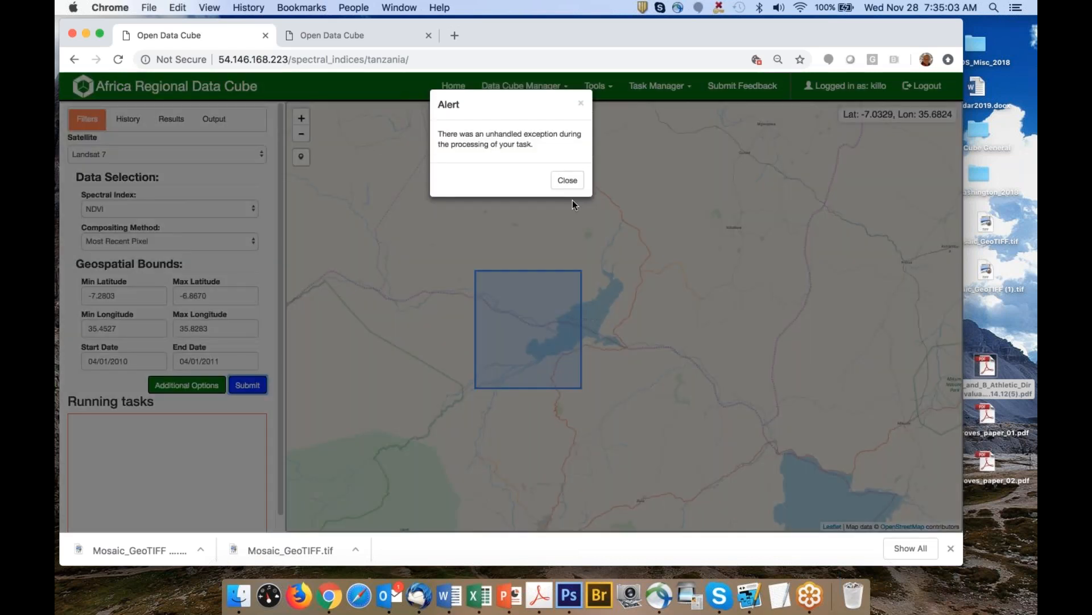
{"action": "left_click", "coordinate": [574, 189]}
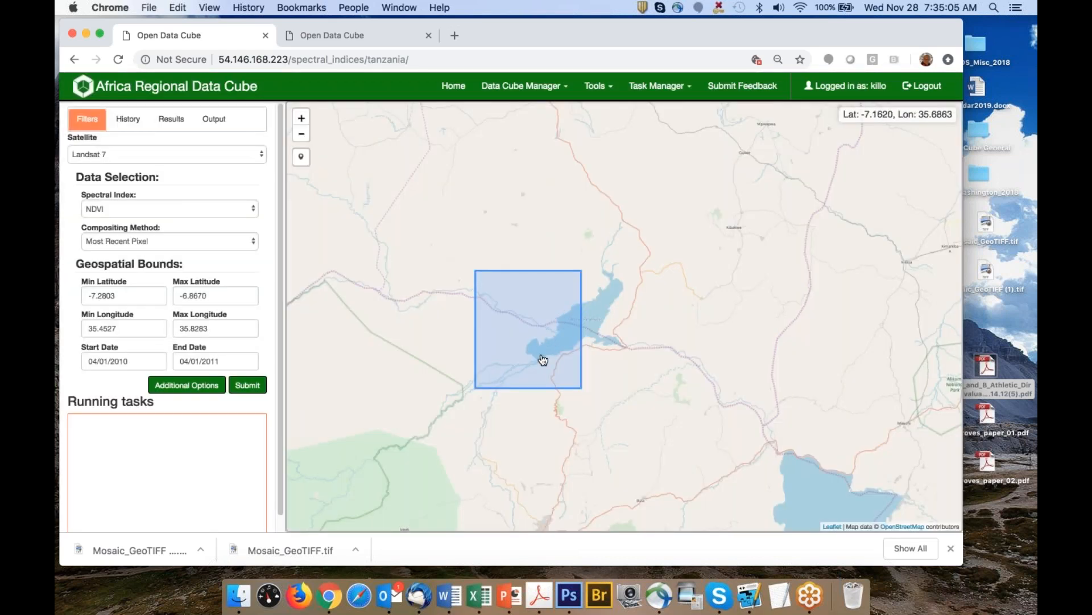
{"action": "scroll", "coordinate": [543, 358], "scroll_direction": "up", "scroll_amount": 1}
{"action": "left_click_drag", "start_coordinate": [535, 338], "coordinate": [507, 297]}
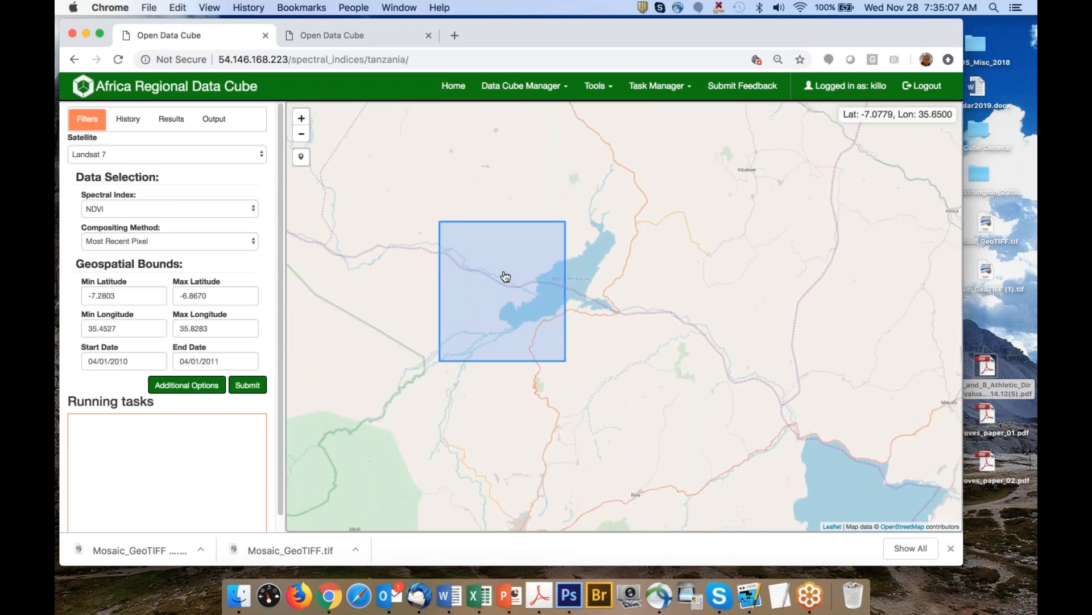
Switch to the other Open Data Cube site and open its Spectral Indices land tool for Bangladesh
{"action": "left_click", "coordinate": [352, 35]}
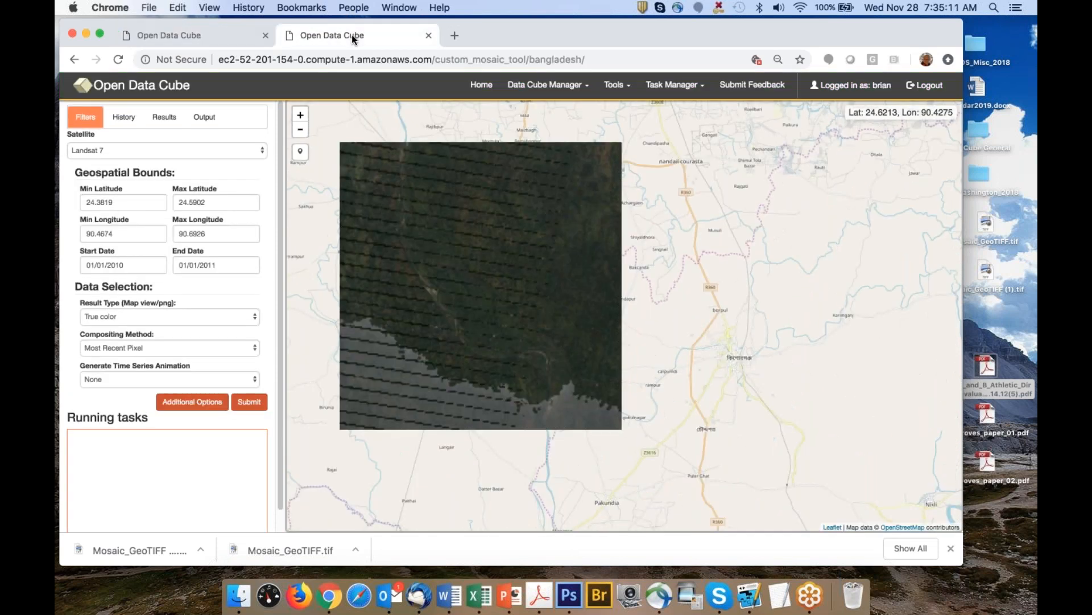
{"action": "left_click", "coordinate": [619, 92]}
{"action": "mouse_move", "coordinate": [609, 124]}
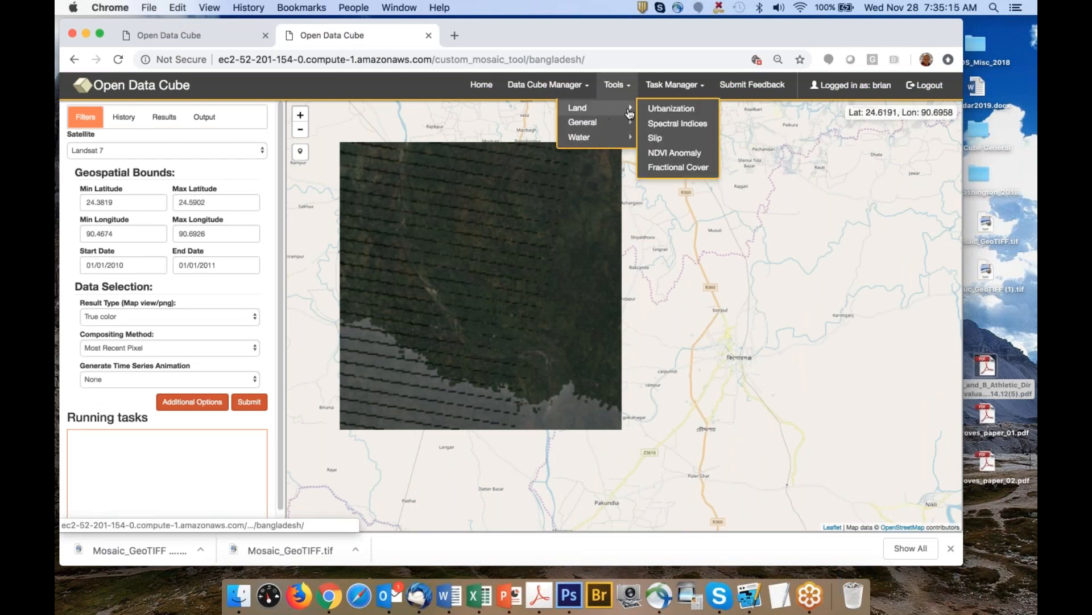
{"action": "left_click", "coordinate": [673, 123]}
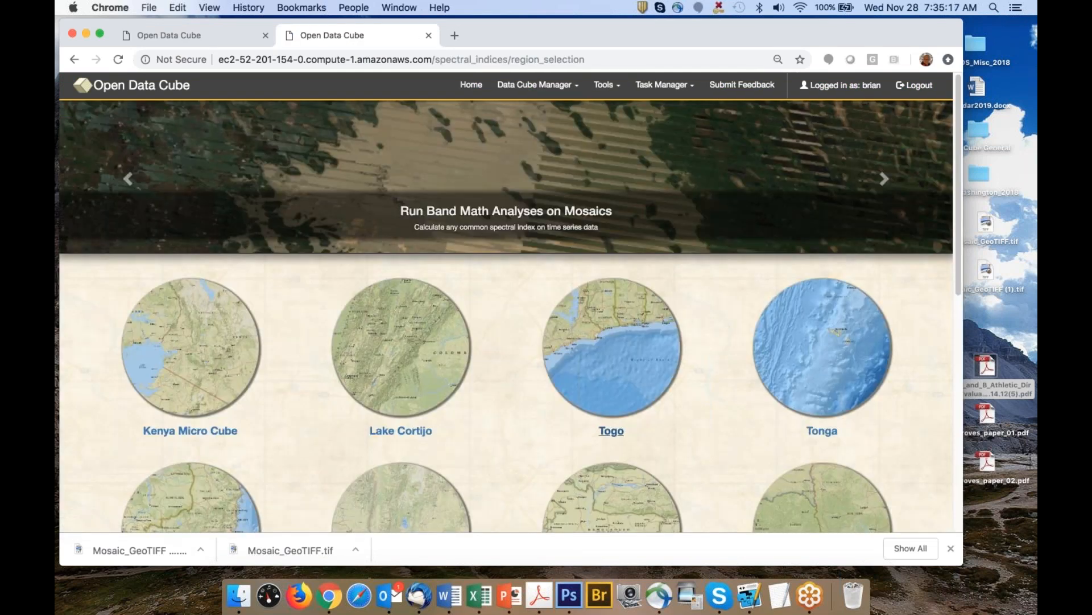
{"action": "scroll", "coordinate": [489, 357], "scroll_direction": "down", "scroll_amount": 5}
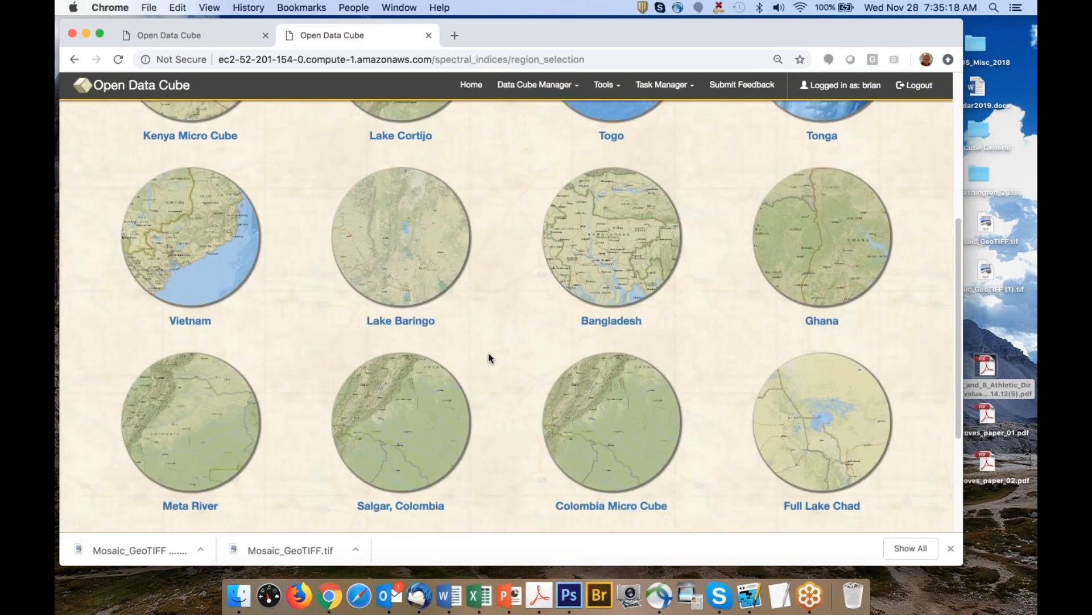
{"action": "left_click", "coordinate": [632, 266]}
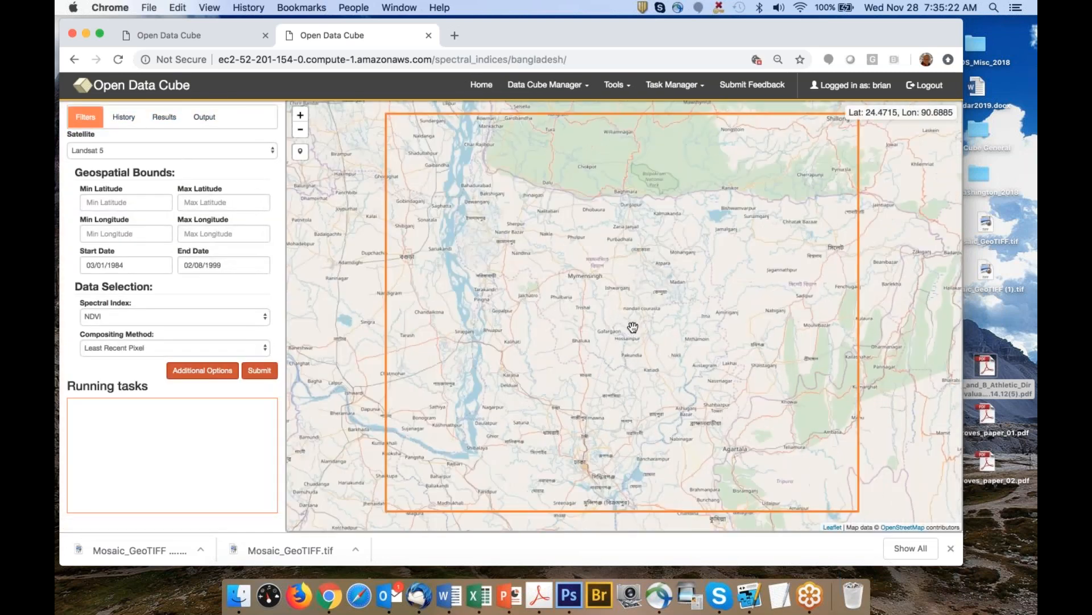
Draw a query rectangle southwest of Mymensingh, spanning about latitude 24.43 to 24.62 and longitude 90.05 to 90.25
{"action": "scroll", "coordinate": [556, 330], "scroll_direction": "up", "scroll_amount": 2}
{"action": "left_click_drag", "start_coordinate": [529, 303], "coordinate": [526, 236]}
{"action": "key", "text": "shift"}
{"action": "left_click_drag", "start_coordinate": [429, 189], "coordinate": [518, 278]}
Select Landsat 7 as the satellite and set the start date to 01/01/2010
{"action": "left_click", "coordinate": [138, 149]}
{"action": "left_click", "coordinate": [140, 156]}
{"action": "left_click", "coordinate": [145, 263]}
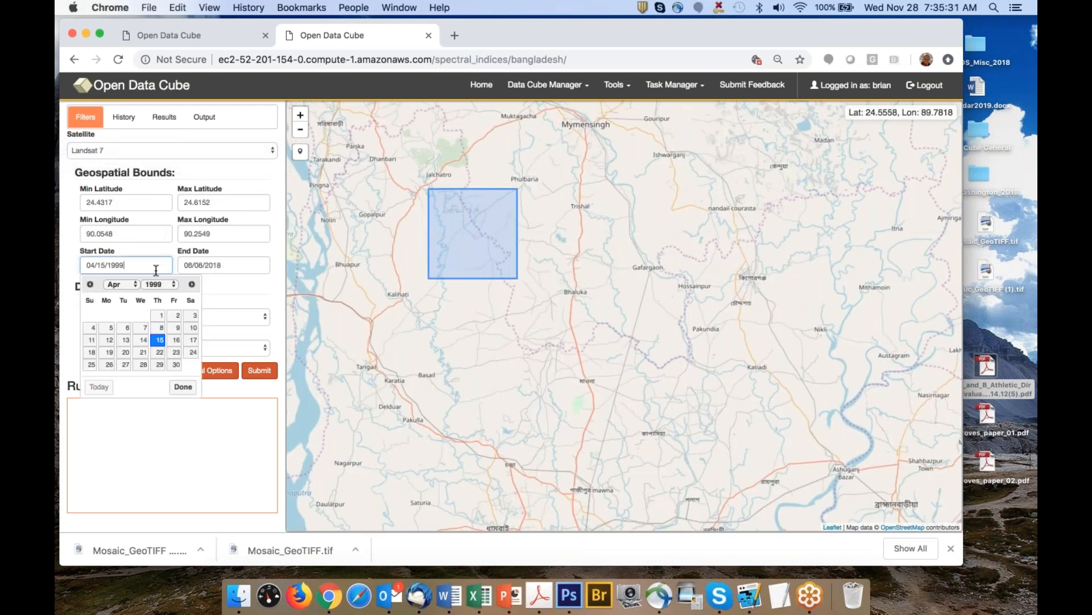
{"action": "left_click", "coordinate": [162, 284]}
{"action": "left_click", "coordinate": [159, 396]}
{"action": "left_click", "coordinate": [120, 284]}
{"action": "left_click", "coordinate": [117, 254]}
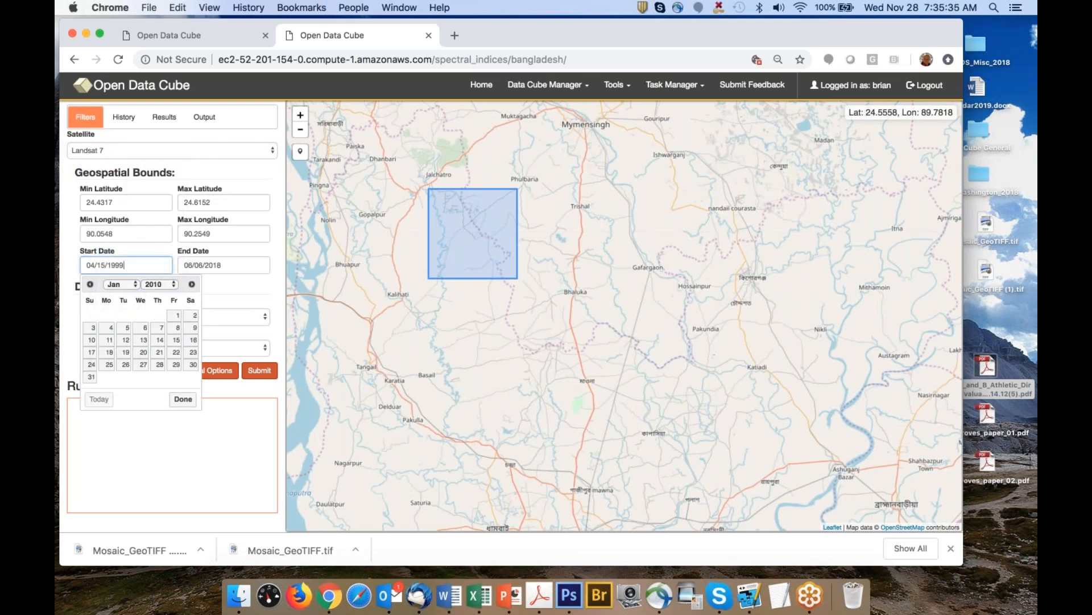
{"action": "left_click", "coordinate": [177, 315]}
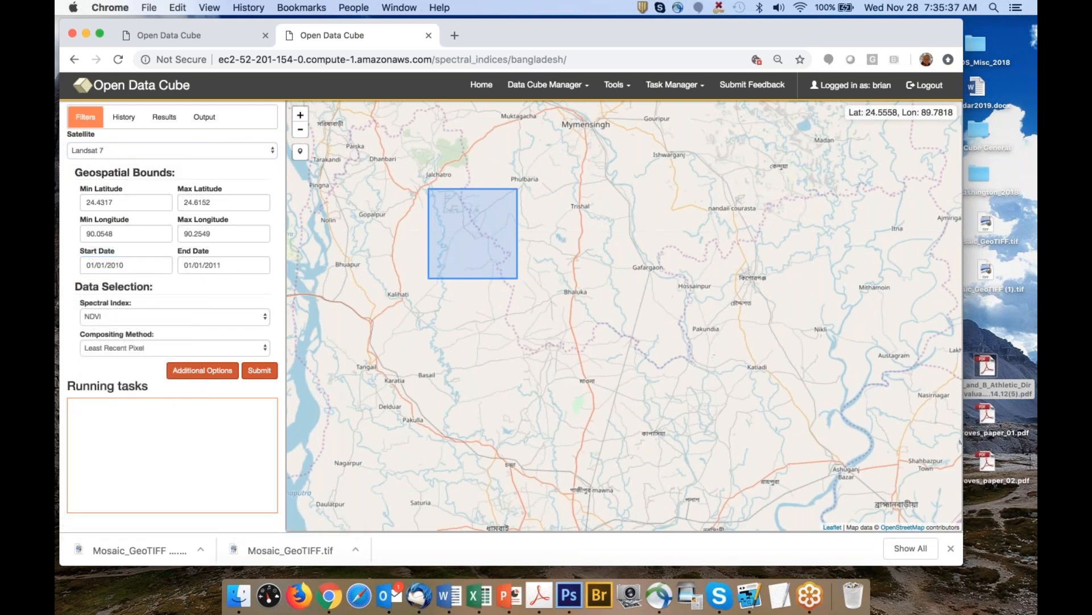
Set the compositing method to Max NDVI Pixel and submit the Bangladesh NDVI query
{"action": "left_click", "coordinate": [141, 346]}
{"action": "left_click", "coordinate": [142, 356]}
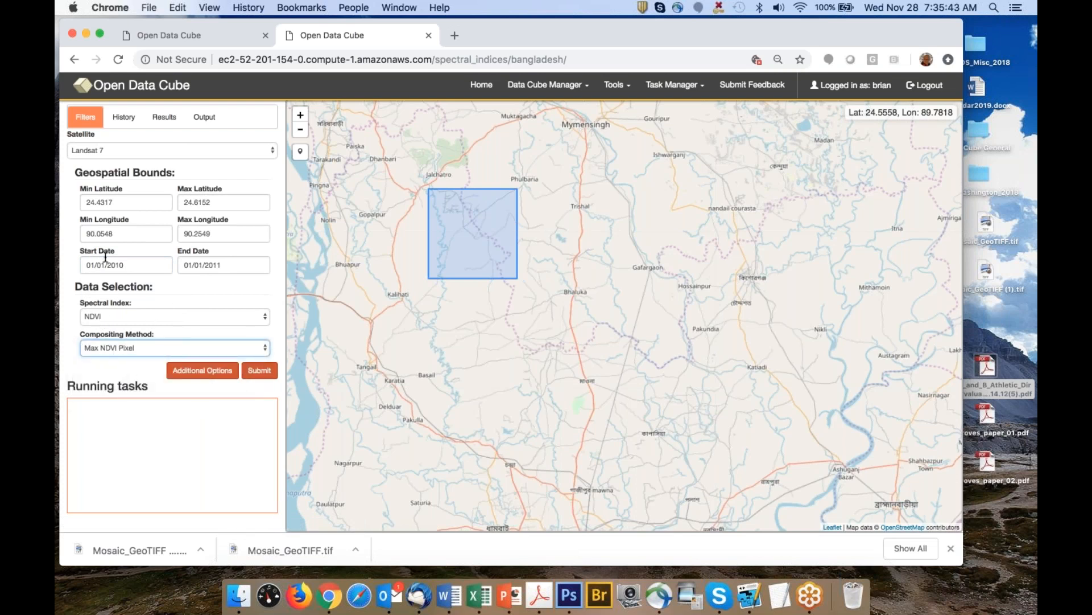
{"action": "left_click", "coordinate": [265, 374]}
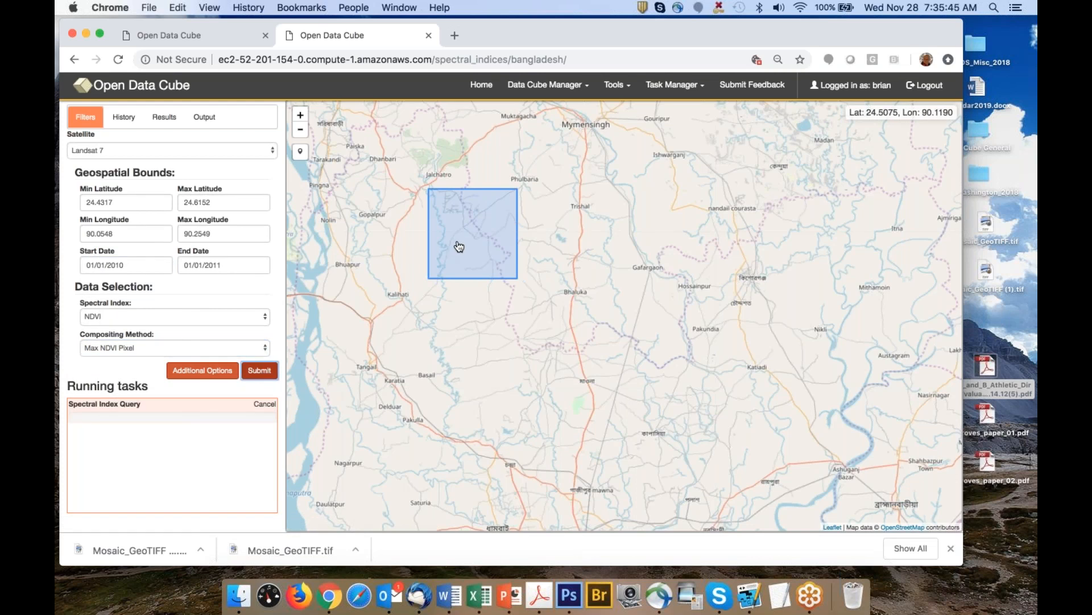
Examine the Max NDVI composite over the query rectangle, both up close around the river on its western side and as a whole
{"action": "scroll", "coordinate": [465, 245], "scroll_direction": "up", "scroll_amount": 2}
{"action": "scroll", "coordinate": [464, 244], "scroll_direction": "up", "scroll_amount": 1}
{"action": "left_click_drag", "start_coordinate": [475, 227], "coordinate": [466, 295]}
{"action": "scroll", "coordinate": [478, 278], "scroll_direction": "up", "scroll_amount": 1}
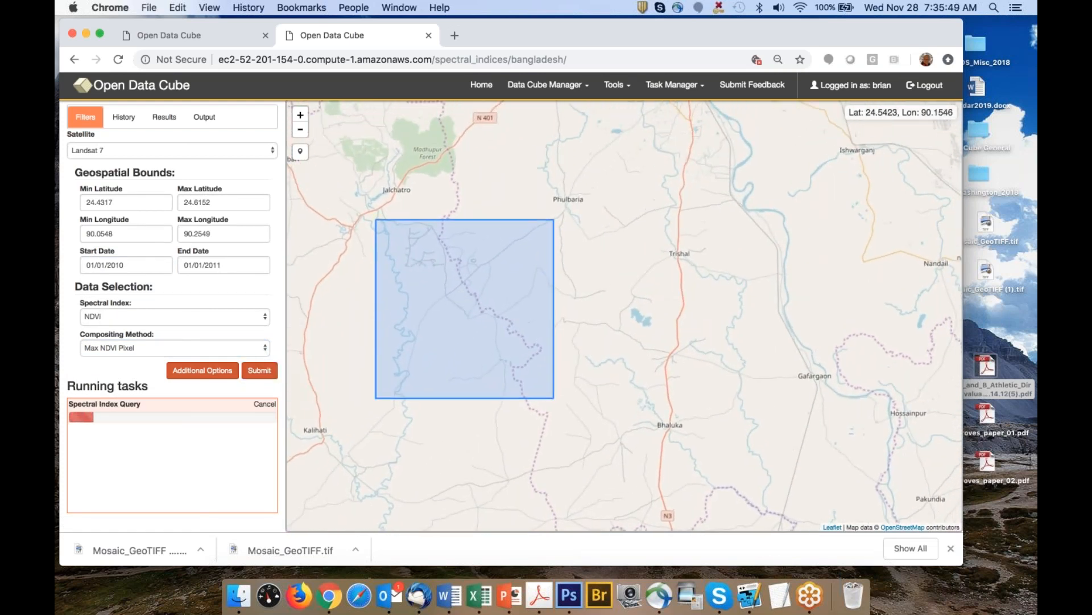
{"action": "scroll", "coordinate": [467, 293], "scroll_direction": "up", "scroll_amount": 1}
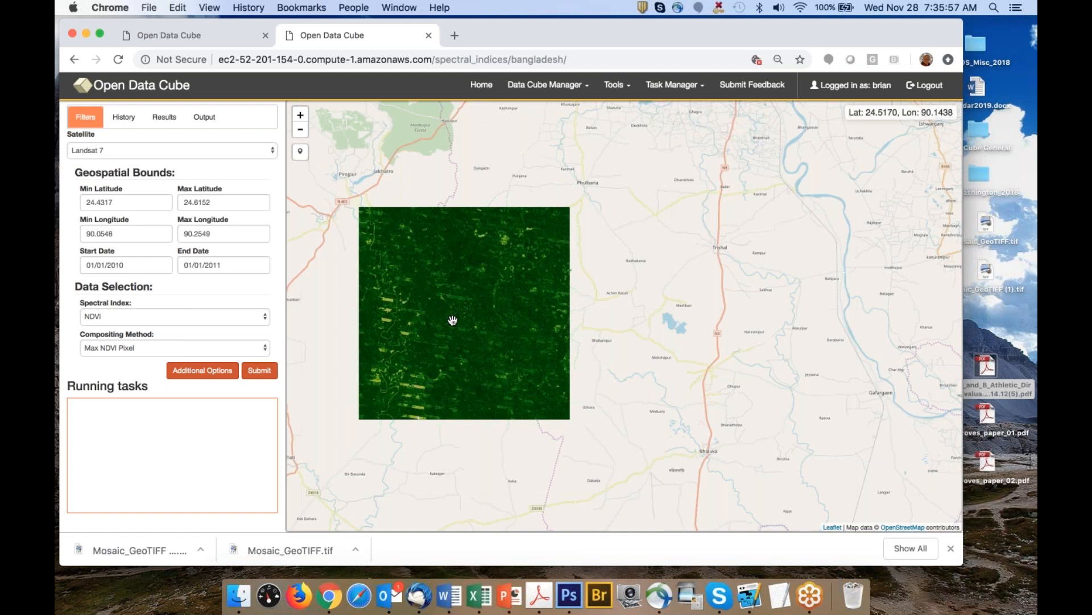
{"action": "scroll", "coordinate": [453, 317], "scroll_direction": "up", "scroll_amount": 2}
{"action": "left_click_drag", "start_coordinate": [458, 320], "coordinate": [515, 307]}
{"action": "scroll", "coordinate": [547, 293], "scroll_direction": "up", "scroll_amount": 1}
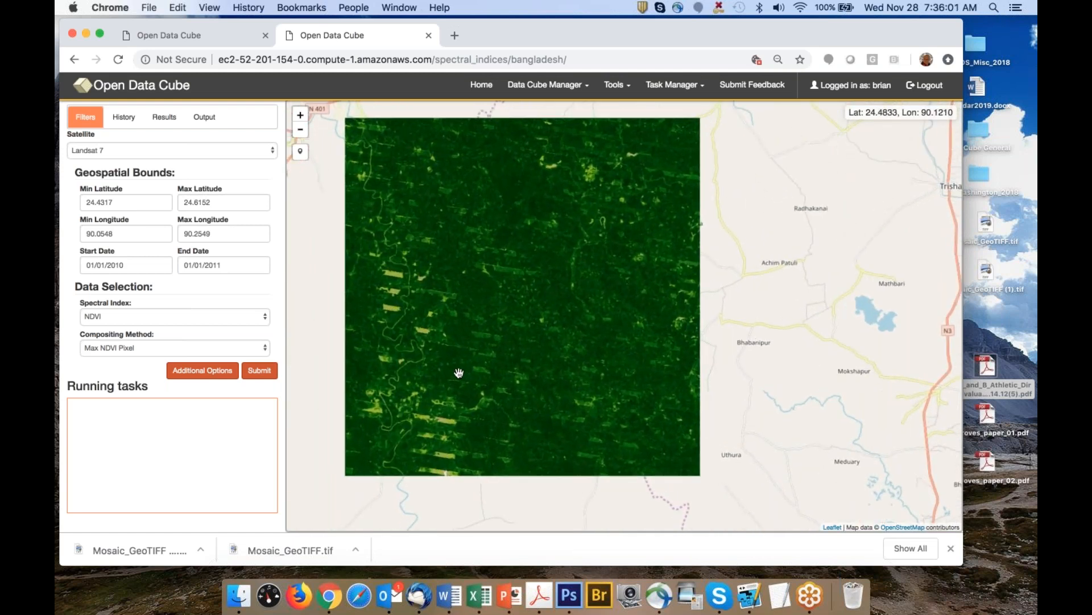
{"action": "scroll", "coordinate": [456, 371], "scroll_direction": "up", "scroll_amount": 1}
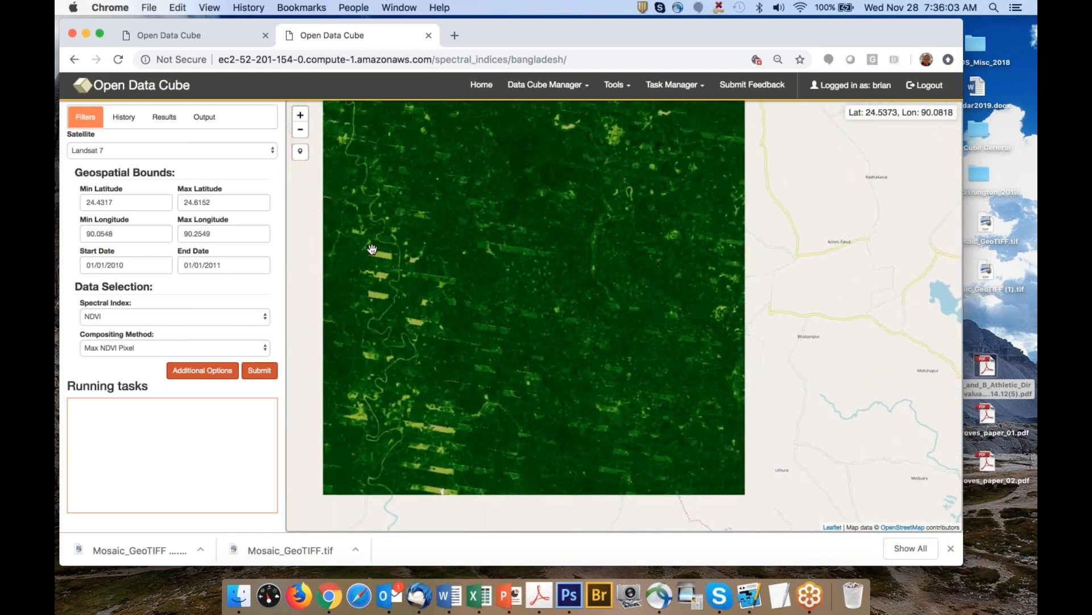
{"action": "scroll", "coordinate": [371, 260], "scroll_direction": "up", "scroll_amount": 1}
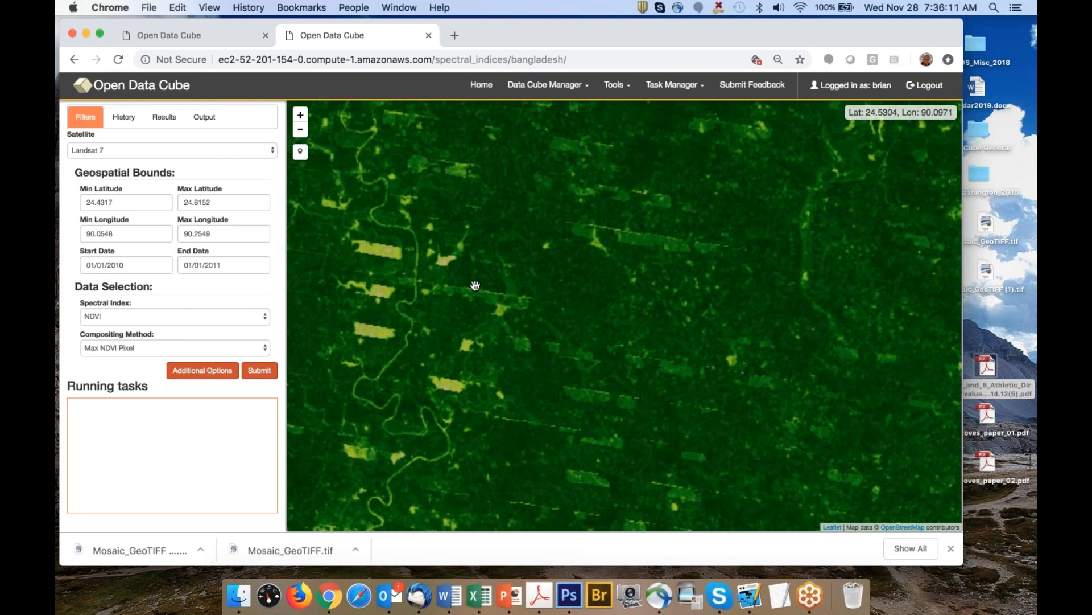
{"action": "scroll", "coordinate": [486, 291], "scroll_direction": "down", "scroll_amount": 1}
{"action": "scroll", "coordinate": [488, 292], "scroll_direction": "down", "scroll_amount": 2}
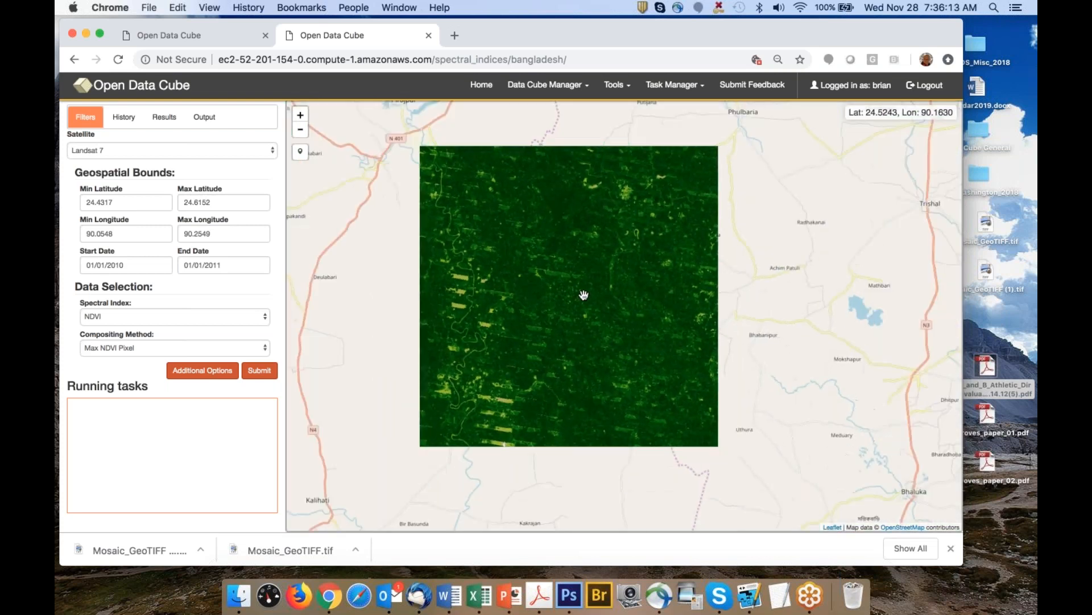
{"action": "left_click_drag", "start_coordinate": [575, 294], "coordinate": [544, 288]}
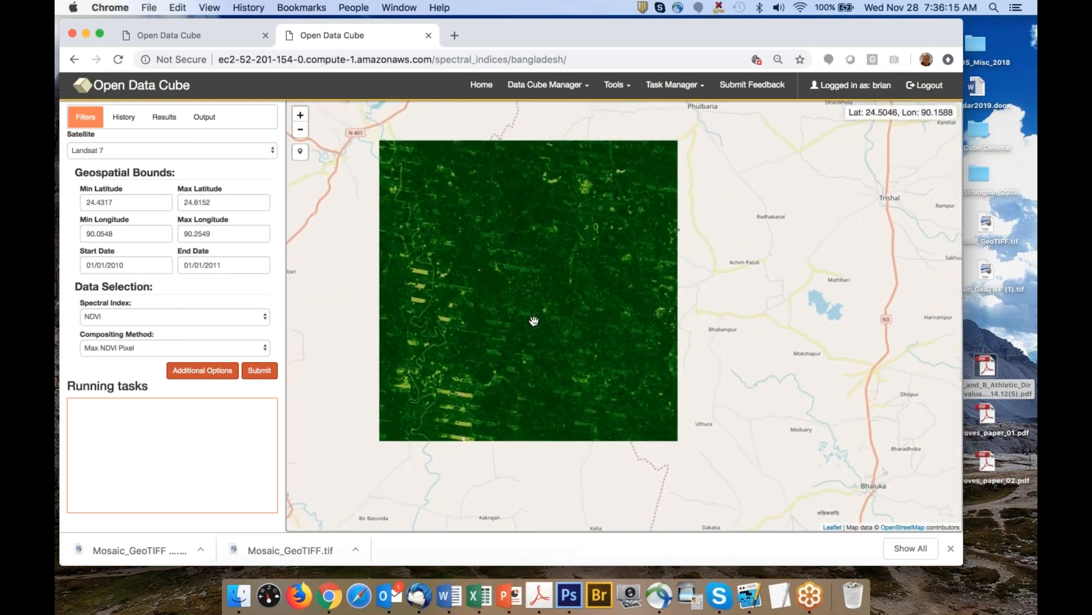
{"action": "scroll", "coordinate": [534, 320], "scroll_direction": "up", "scroll_amount": 1}
{"action": "scroll", "coordinate": [533, 320], "scroll_direction": "down", "scroll_amount": 1}
Shorten the query period by setting the end date to 05/01/2010
{"action": "left_click", "coordinate": [129, 264]}
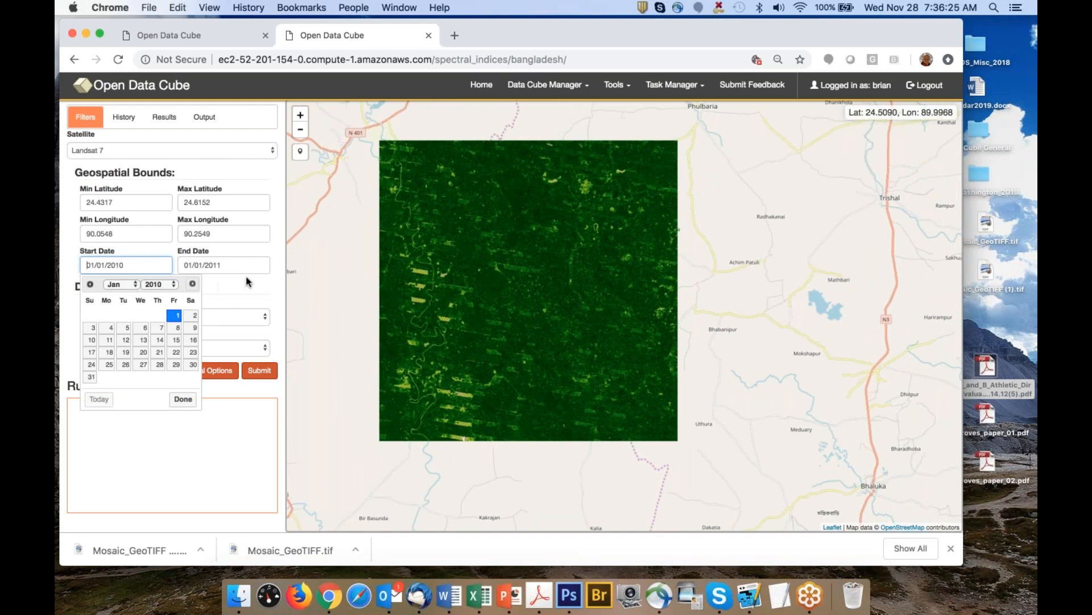
{"action": "left_click", "coordinate": [237, 264]}
{"action": "left_click", "coordinate": [187, 284]}
{"action": "left_click", "coordinate": [187, 284]}
{"action": "left_click", "coordinate": [186, 284]}
{"action": "left_click", "coordinate": [187, 284]}
{"action": "left_click", "coordinate": [187, 284]}
{"action": "left_click", "coordinate": [186, 284]}
{"action": "left_click", "coordinate": [187, 283]}
{"action": "left_click", "coordinate": [187, 284]}
{"action": "left_click", "coordinate": [283, 315]}
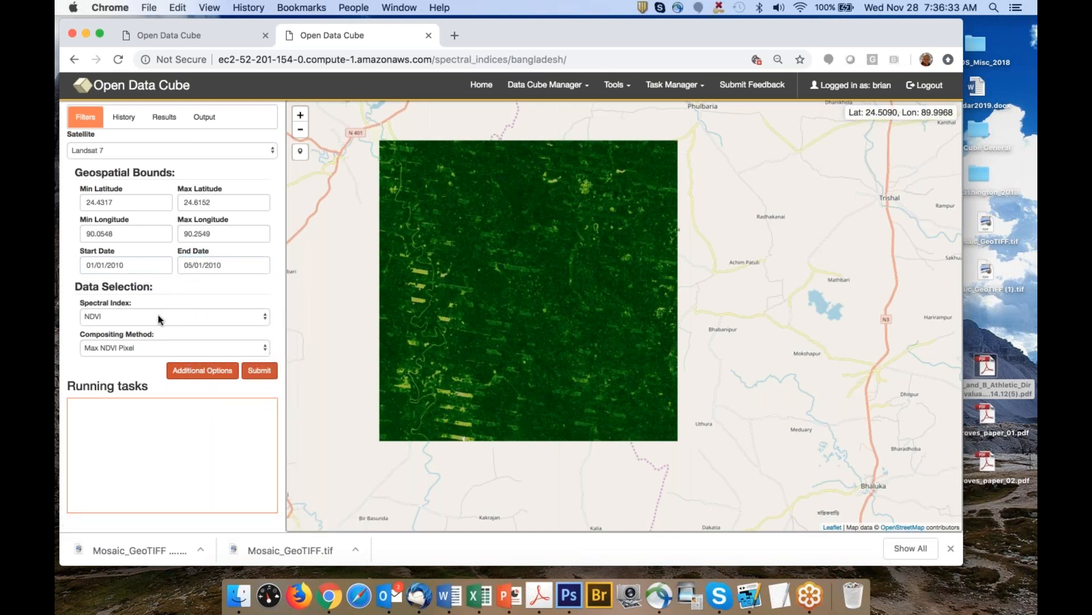
Set the compositing method to Median Pixel and submit the NDVI query
{"action": "left_click", "coordinate": [147, 347]}
{"action": "left_click", "coordinate": [149, 358]}
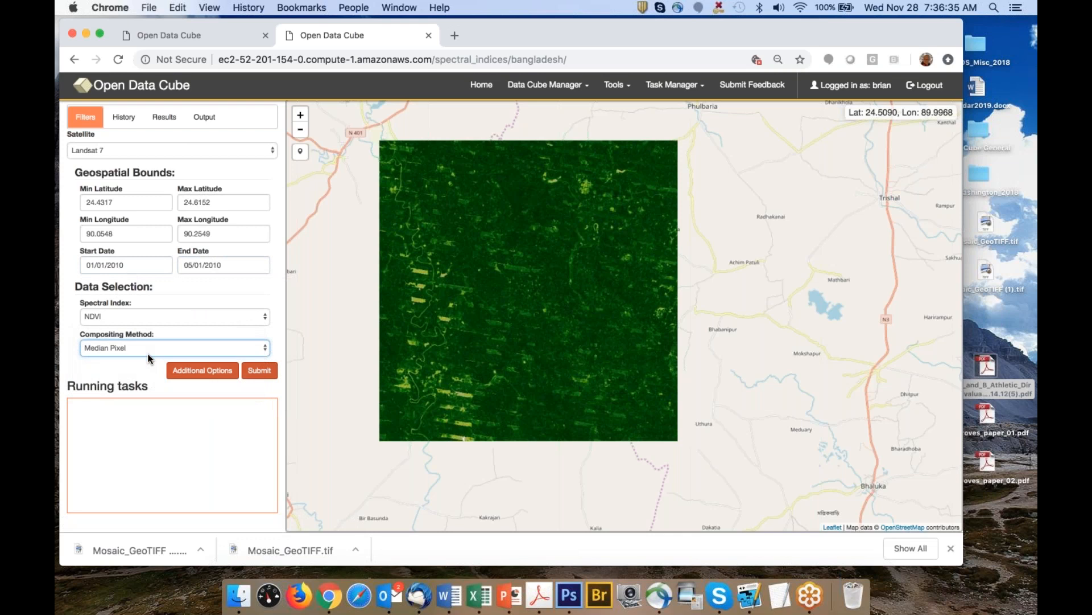
{"action": "left_click", "coordinate": [265, 371]}
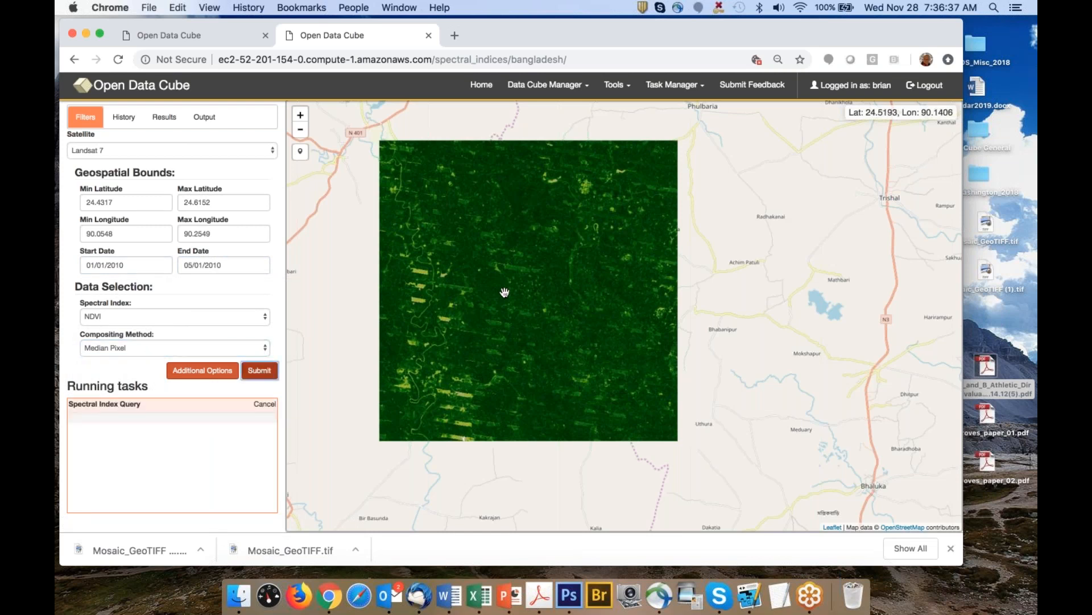
Examine the Median Pixel NDVI composite up close for striping and vegetation patterns
{"action": "left_click_drag", "start_coordinate": [523, 286], "coordinate": [520, 308]}
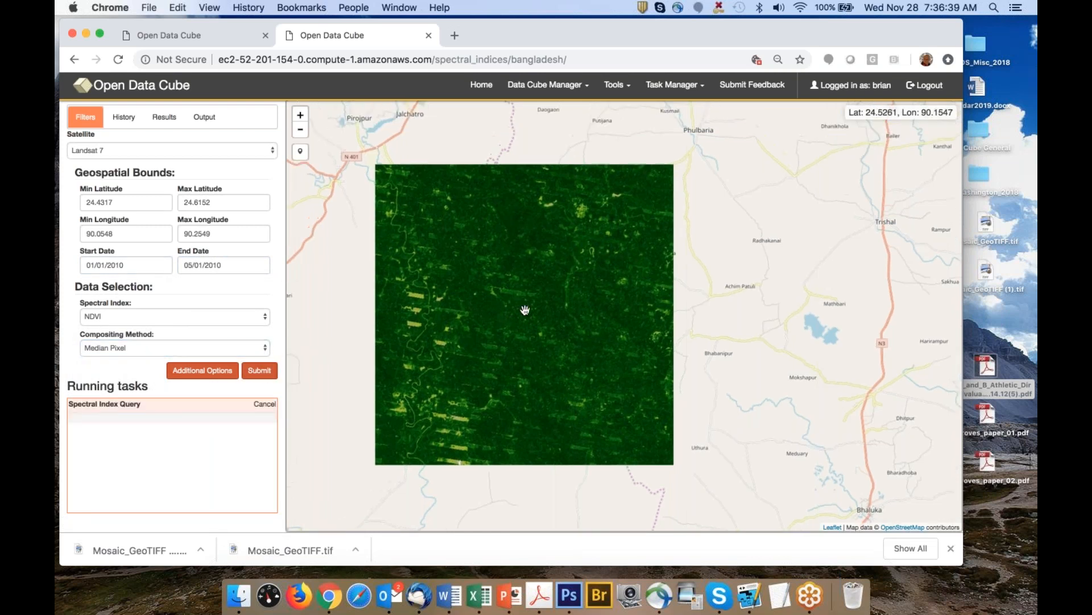
{"action": "scroll", "coordinate": [526, 310], "scroll_direction": "up", "scroll_amount": 2}
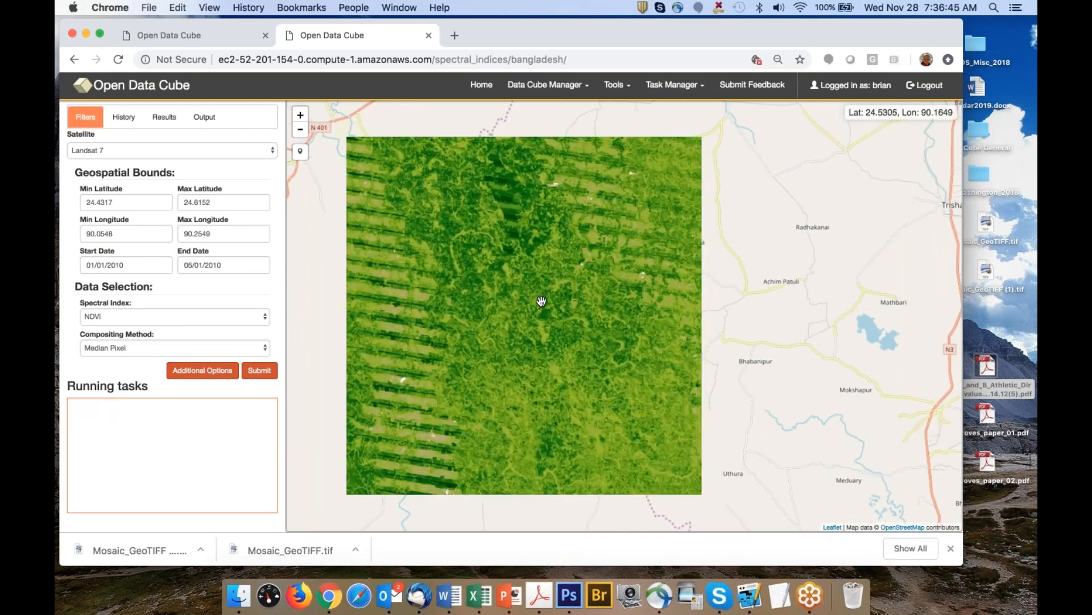
{"action": "scroll", "coordinate": [541, 301], "scroll_direction": "up", "scroll_amount": 2}
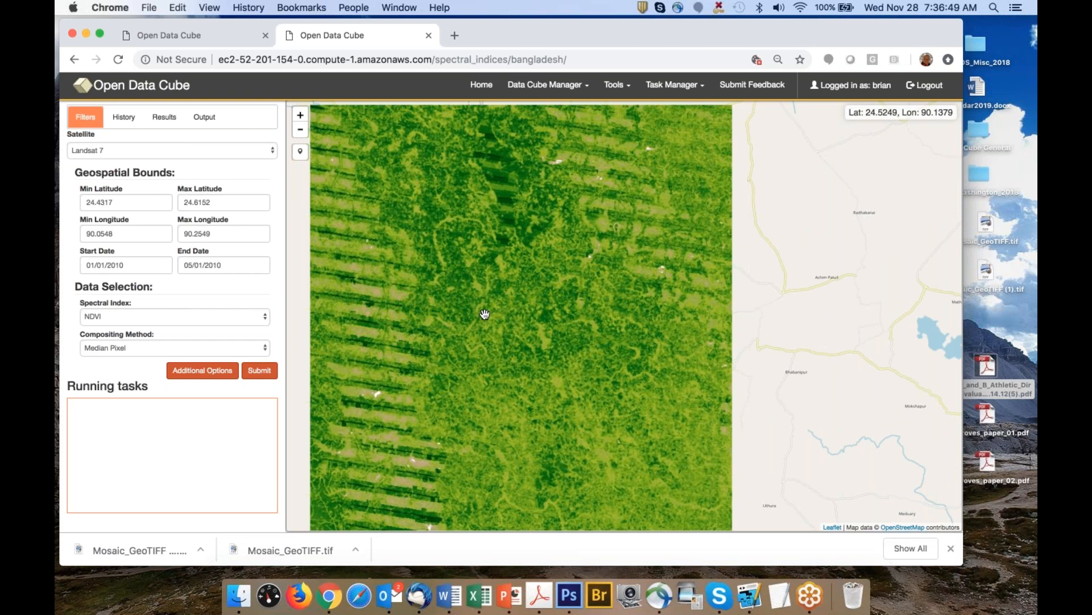
{"action": "scroll", "coordinate": [526, 317], "scroll_direction": "up", "scroll_amount": 3}
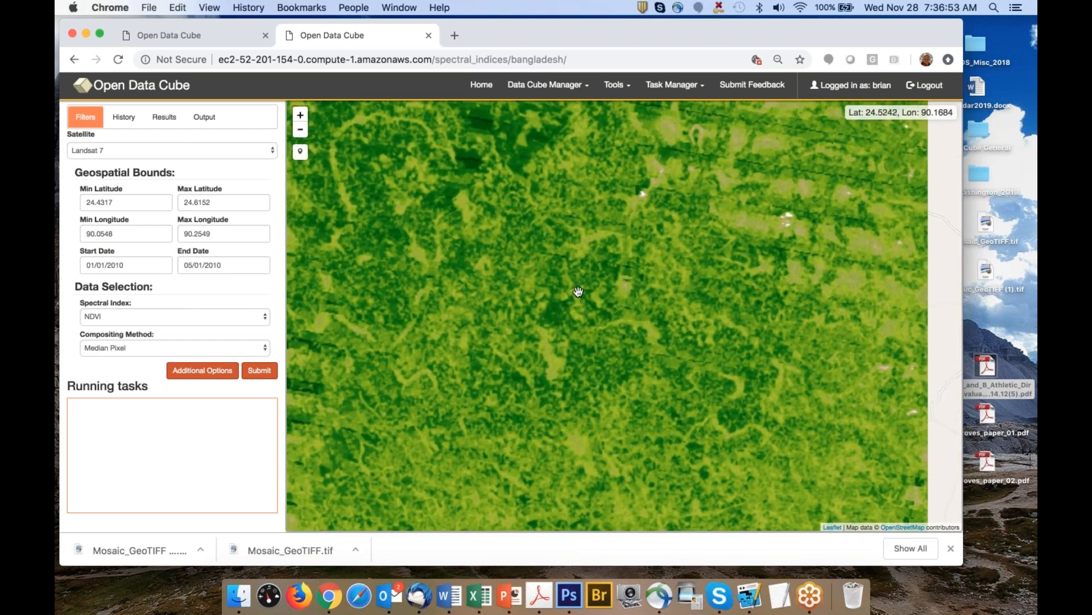
{"action": "scroll", "coordinate": [541, 288], "scroll_direction": "down", "scroll_amount": 3}
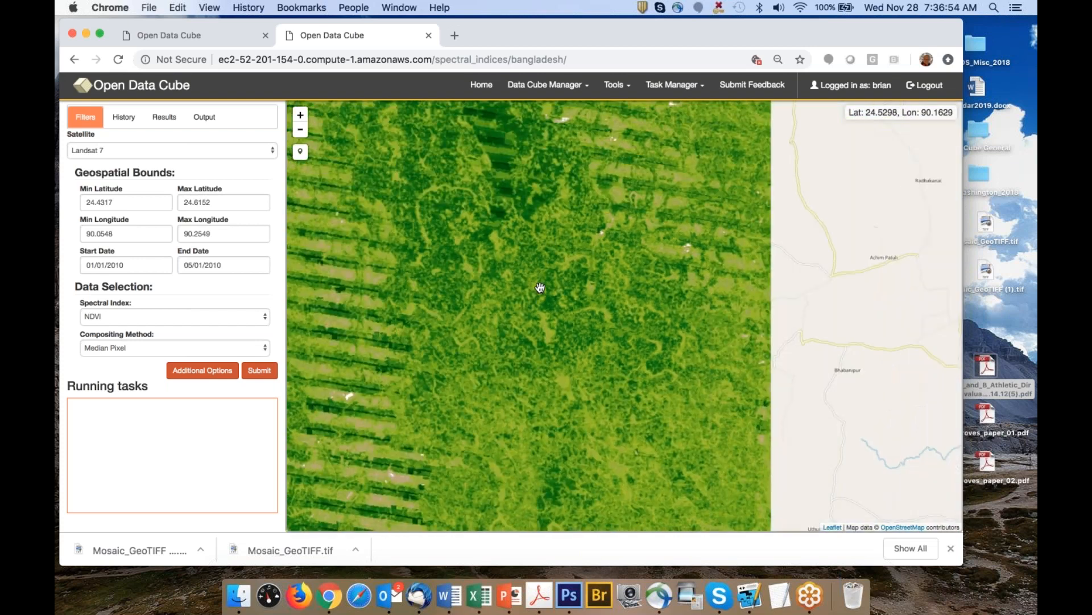
Review the output details of the Median Pixel query submitted at 07:36 and set its download format to GeoTIFF
{"action": "left_click", "coordinate": [203, 123]}
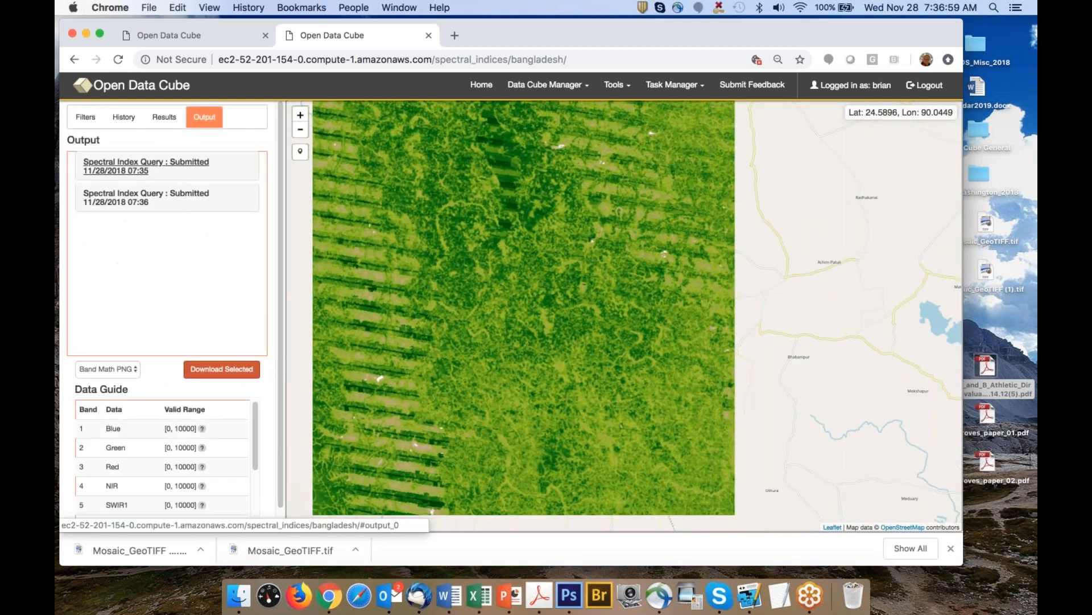
{"action": "left_click", "coordinate": [129, 203]}
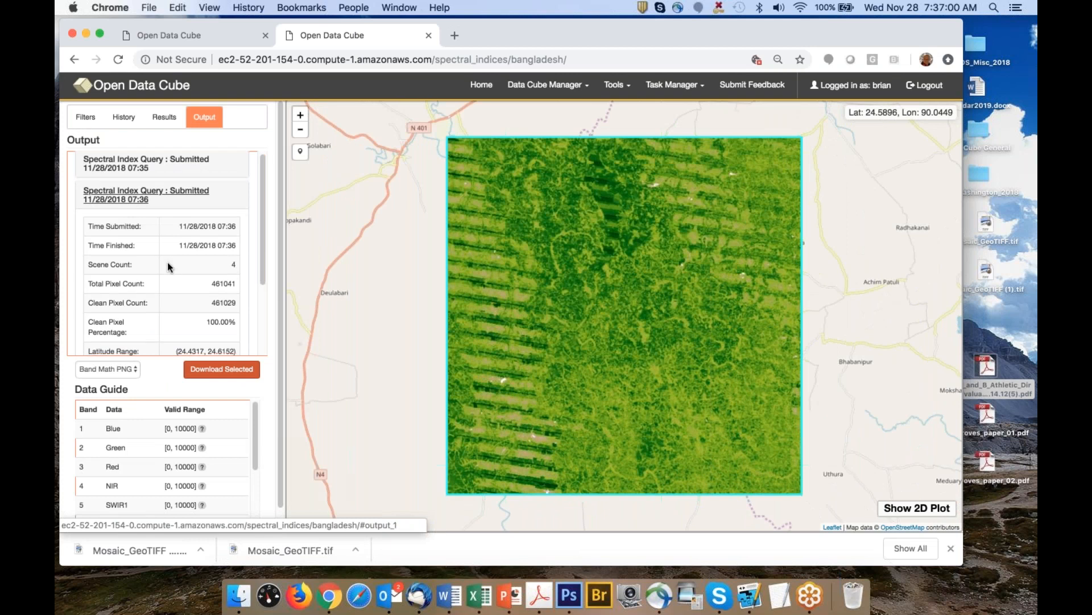
{"action": "scroll", "coordinate": [169, 265], "scroll_direction": "down", "scroll_amount": 3}
{"action": "scroll", "coordinate": [232, 162], "scroll_direction": "up", "scroll_amount": 2}
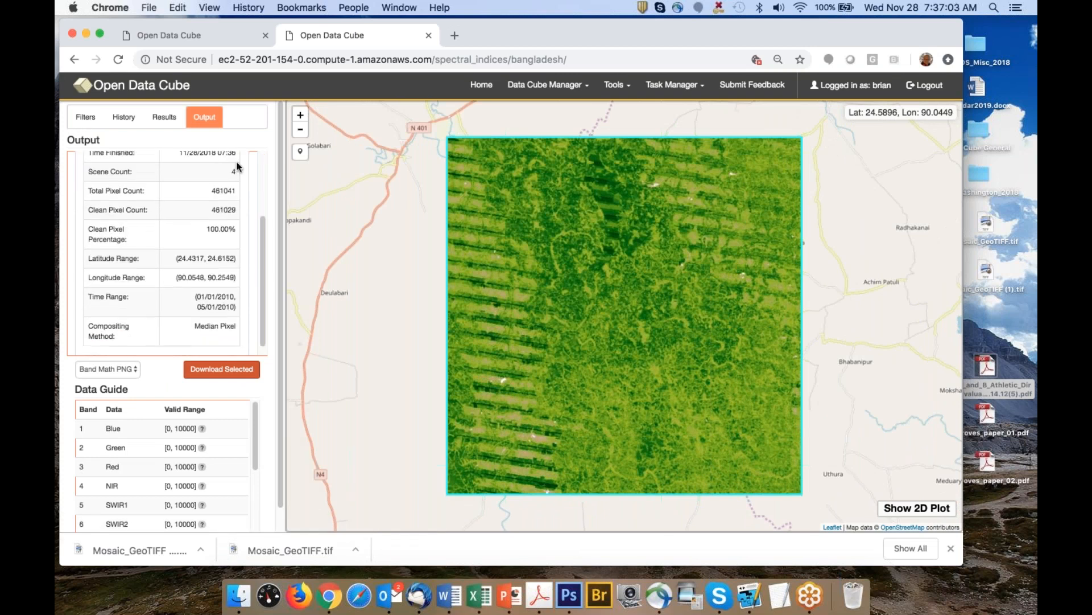
{"action": "scroll", "coordinate": [237, 212], "scroll_direction": "down", "scroll_amount": 2}
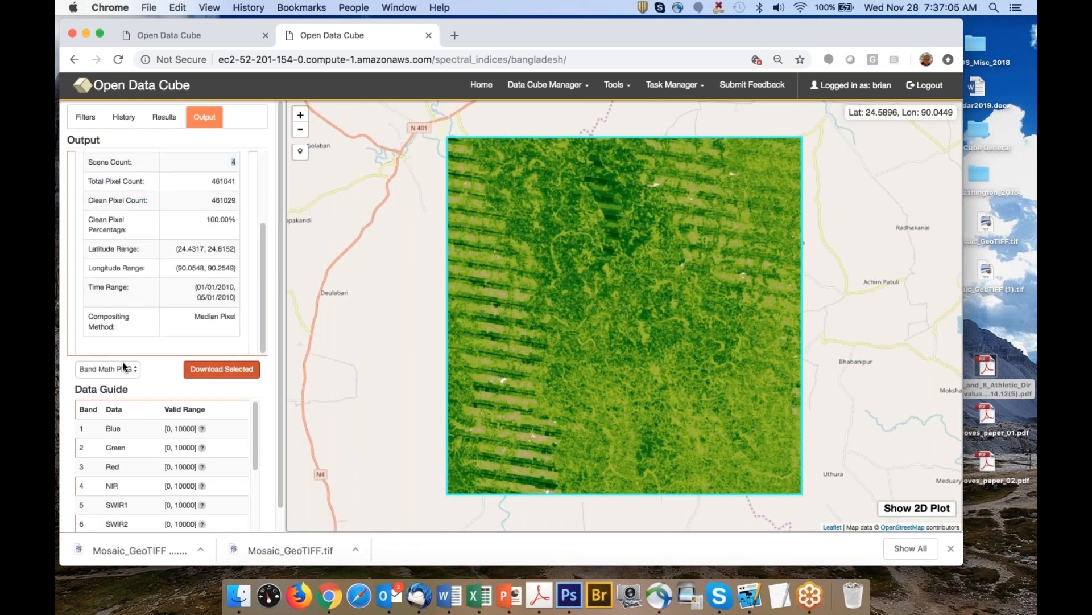
{"action": "left_click", "coordinate": [111, 370]}
{"action": "left_click", "coordinate": [111, 389]}
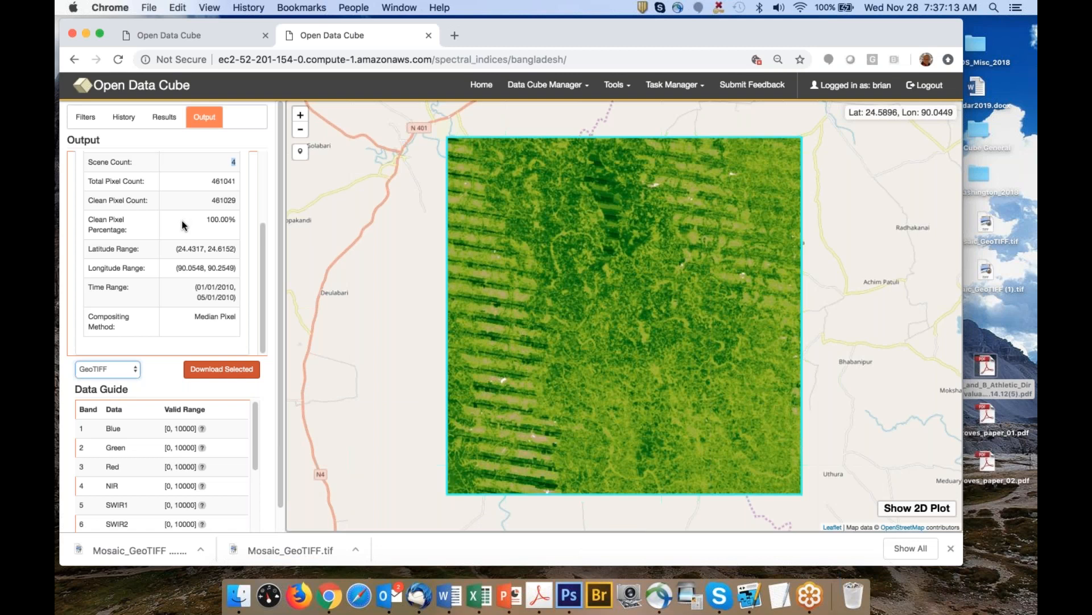
{"action": "scroll", "coordinate": [195, 233], "scroll_direction": "up", "scroll_amount": 5}
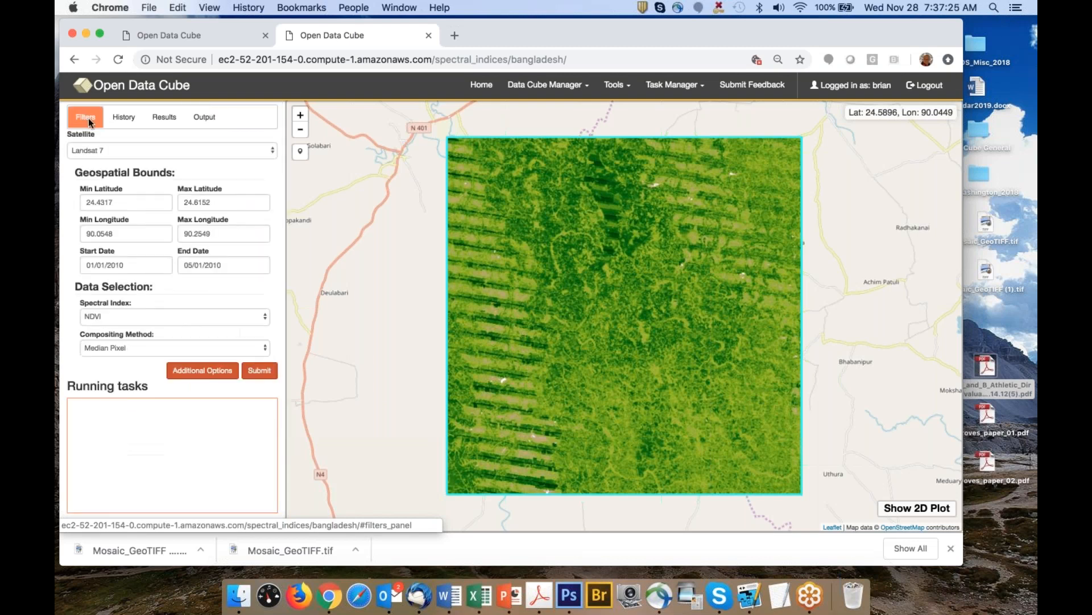
Submit a Median Pixel query for the EVI spectral index with the start date set to 01/01/2002
{"action": "left_click", "coordinate": [147, 313]}
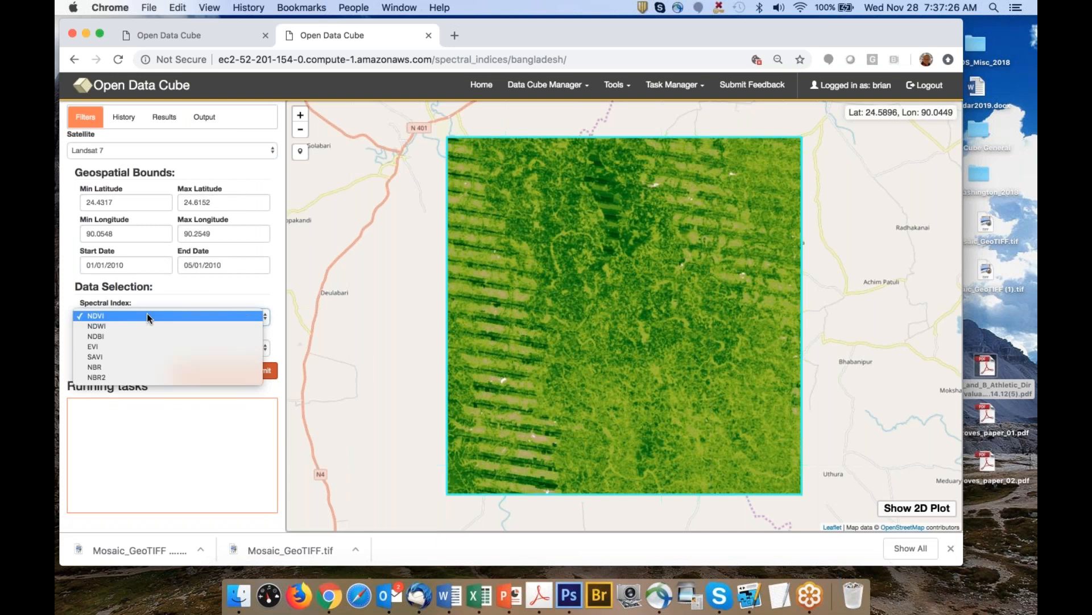
{"action": "left_click", "coordinate": [143, 346]}
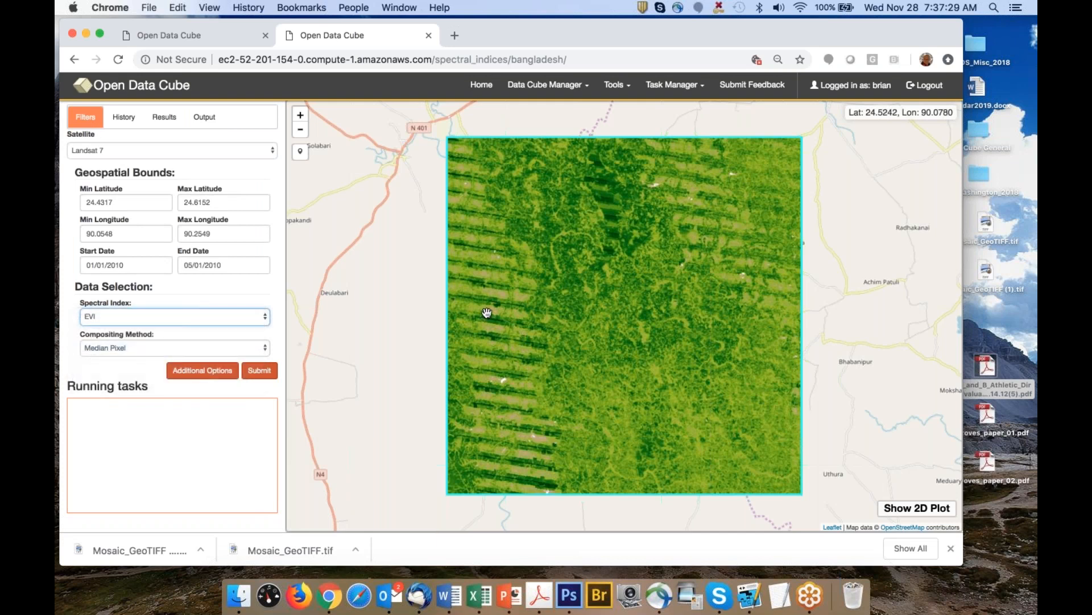
{"action": "left_click", "coordinate": [149, 268]}
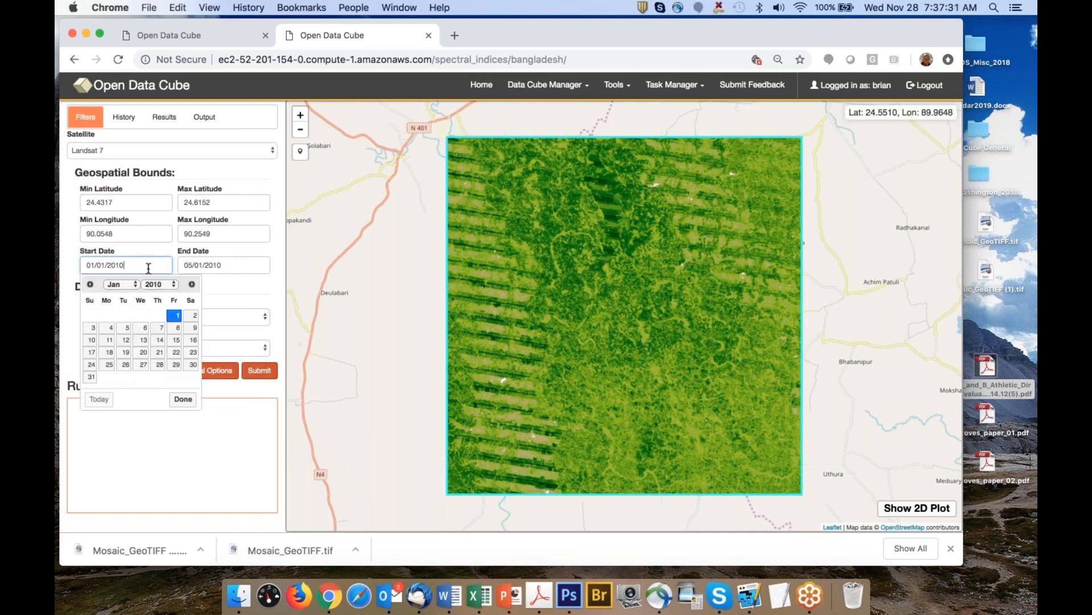
{"action": "left_click", "coordinate": [151, 284]}
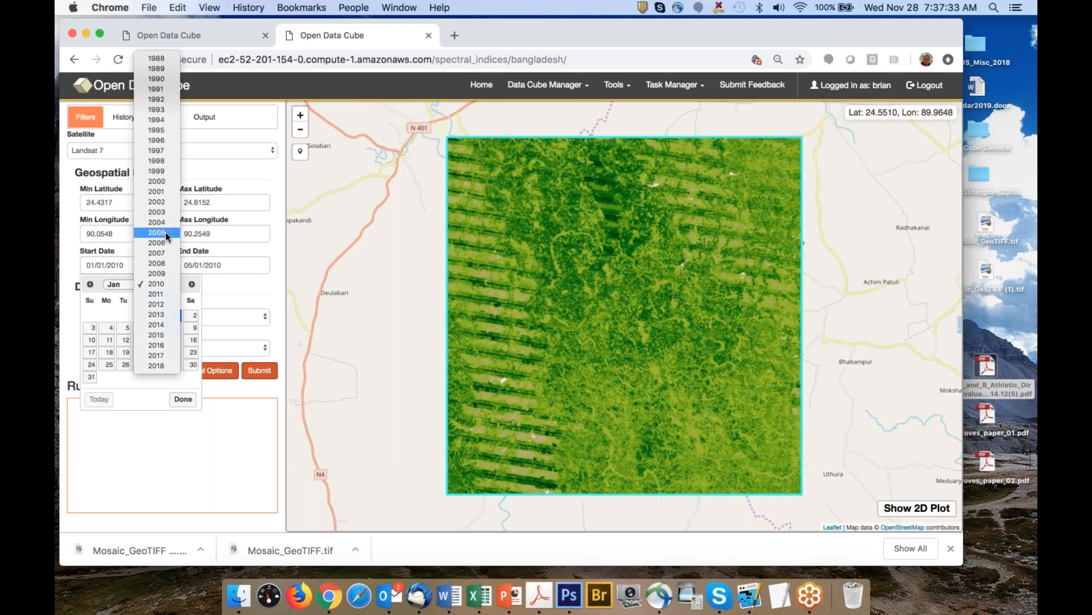
{"action": "left_click", "coordinate": [157, 202]}
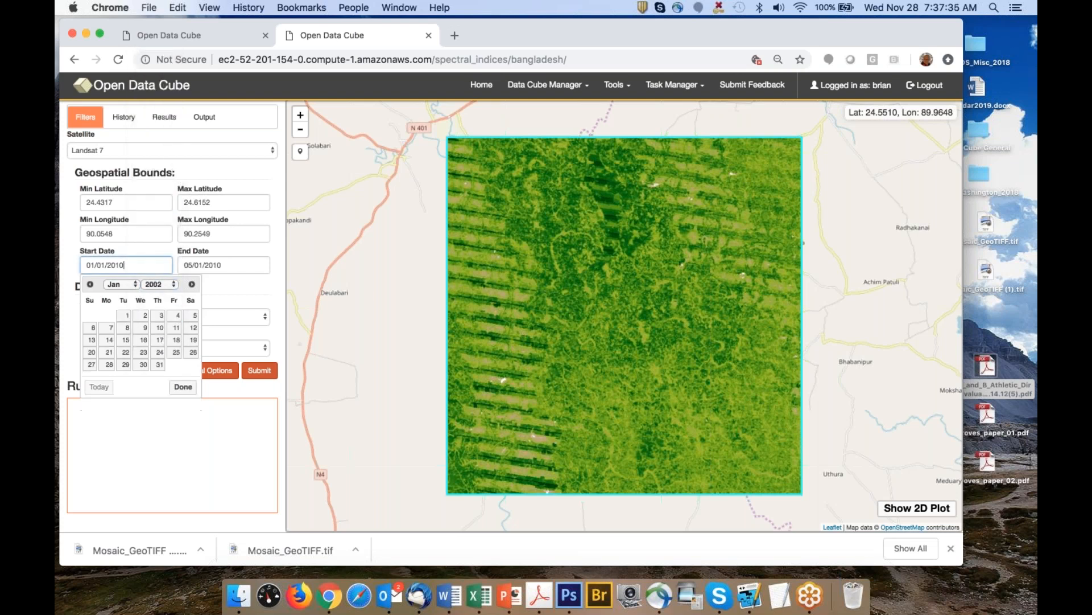
{"action": "left_click", "coordinate": [126, 318]}
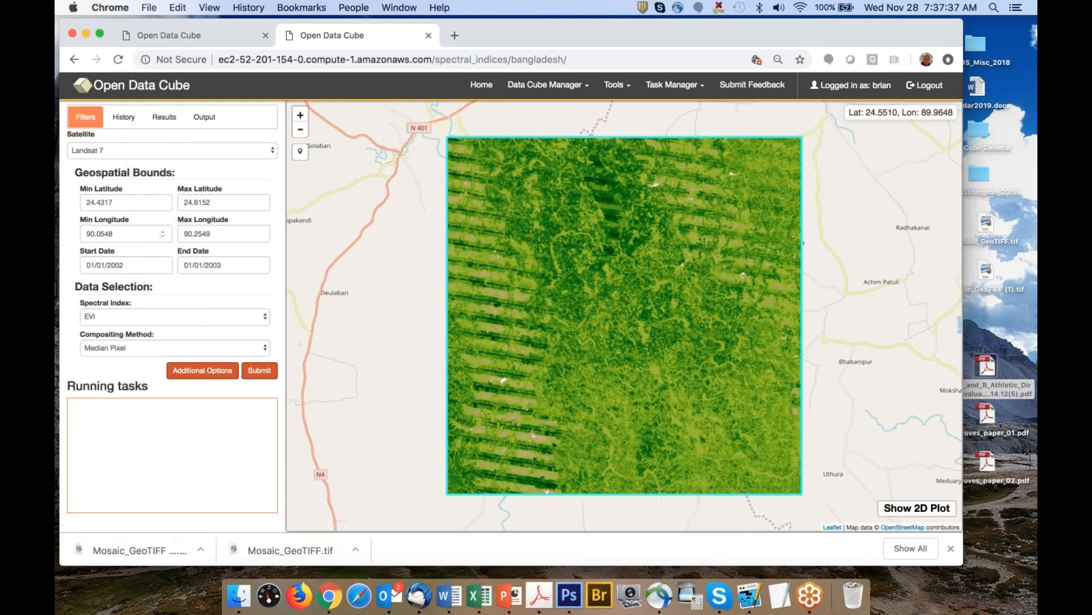
{"action": "left_click", "coordinate": [264, 374]}
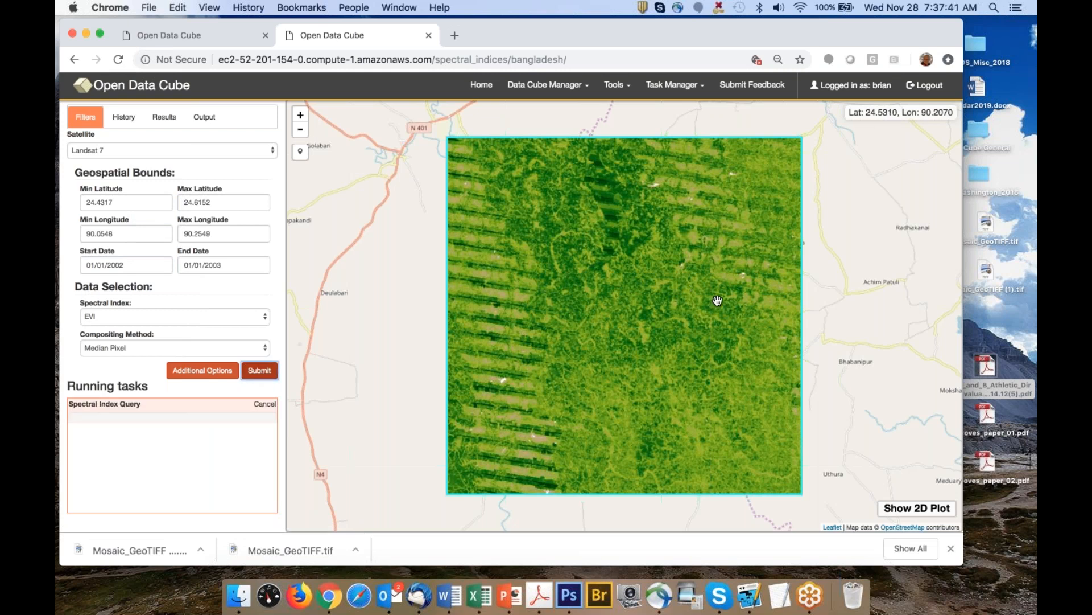
Examine the EVI composite, inspecting the bright features in the southwest and the whole query area
{"action": "scroll", "coordinate": [669, 317], "scroll_direction": "down", "scroll_amount": 3}
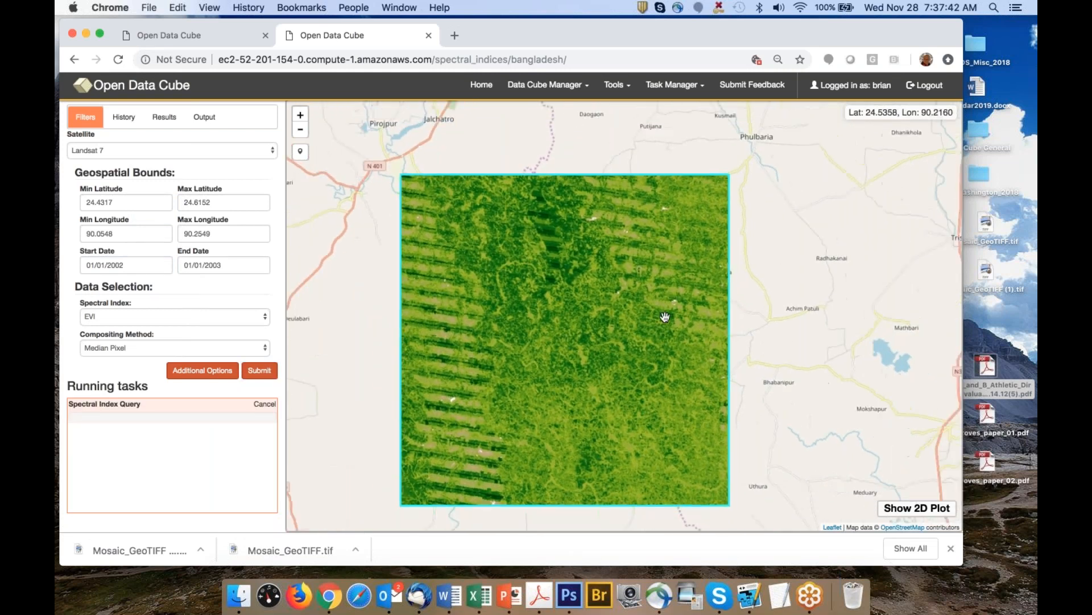
{"action": "left_click_drag", "start_coordinate": [665, 317], "coordinate": [573, 288]}
{"action": "scroll", "coordinate": [568, 300], "scroll_direction": "up", "scroll_amount": 2}
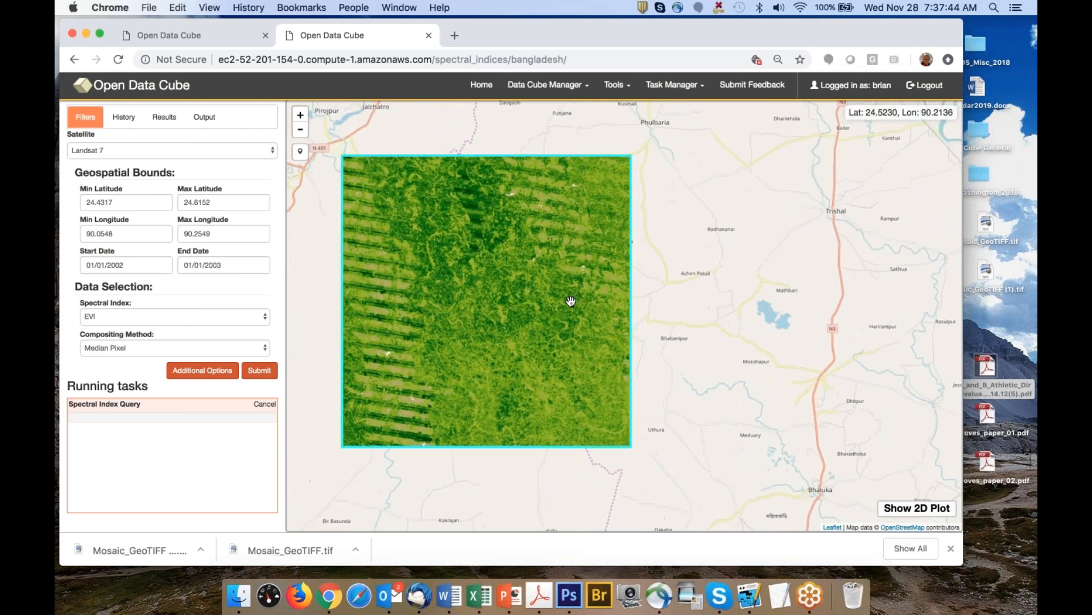
{"action": "left_click_drag", "start_coordinate": [525, 316], "coordinate": [565, 310]}
{"action": "scroll", "coordinate": [565, 310], "scroll_direction": "up", "scroll_amount": 1}
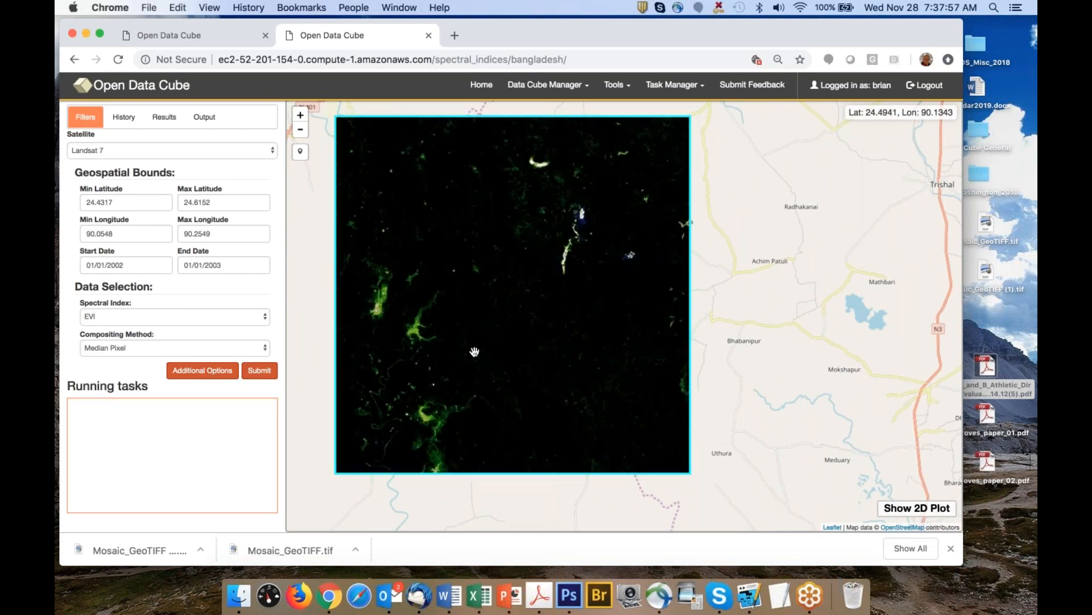
{"action": "scroll", "coordinate": [371, 326], "scroll_direction": "up", "scroll_amount": 3}
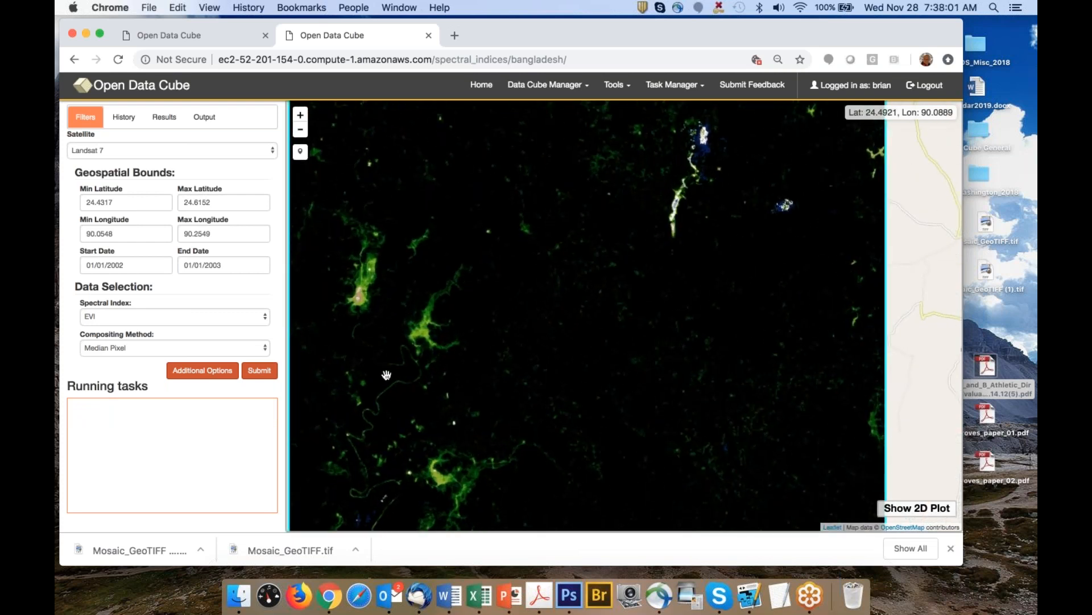
{"action": "scroll", "coordinate": [430, 348], "scroll_direction": "up", "scroll_amount": 2}
{"action": "scroll", "coordinate": [430, 348], "scroll_direction": "down", "scroll_amount": 2}
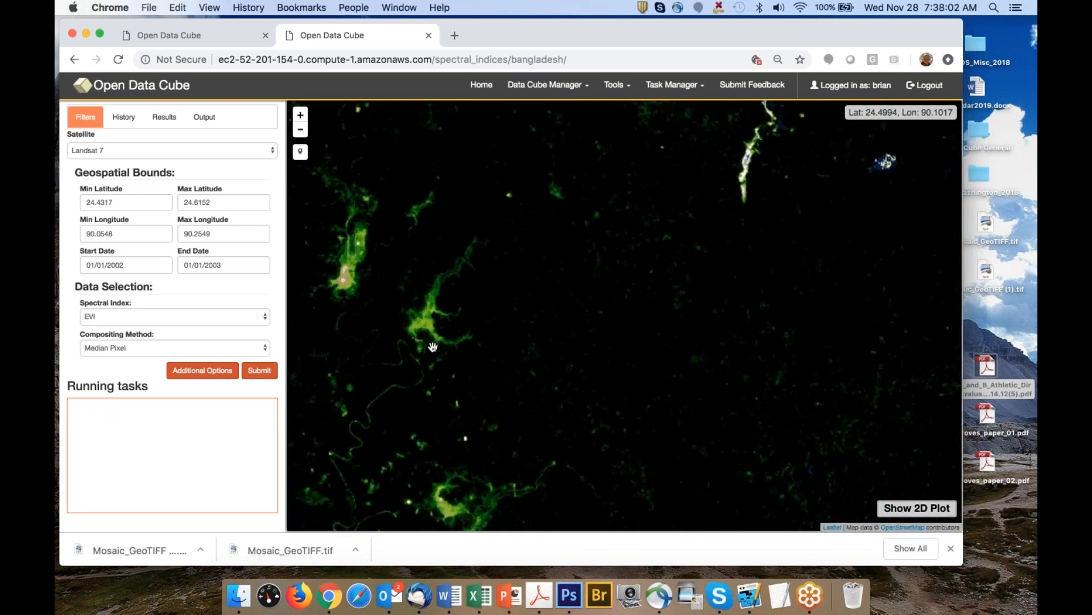
{"action": "scroll", "coordinate": [599, 269], "scroll_direction": "down", "scroll_amount": 1}
{"action": "left_click_drag", "start_coordinate": [619, 247], "coordinate": [601, 283]}
{"action": "scroll", "coordinate": [602, 283], "scroll_direction": "up", "scroll_amount": 1}
{"action": "scroll", "coordinate": [602, 282], "scroll_direction": "down", "scroll_amount": 1}
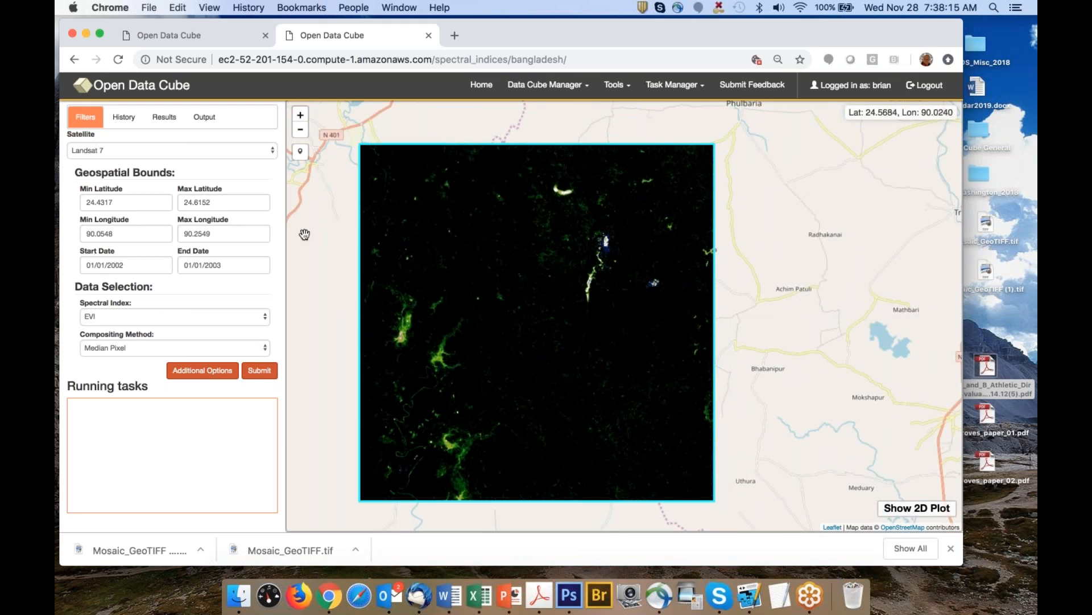
Submit a Median Pixel query for the NDVI spectral index over the same area and period
{"action": "left_click", "coordinate": [164, 316]}
{"action": "left_click", "coordinate": [159, 284]}
{"action": "left_click", "coordinate": [266, 372]}
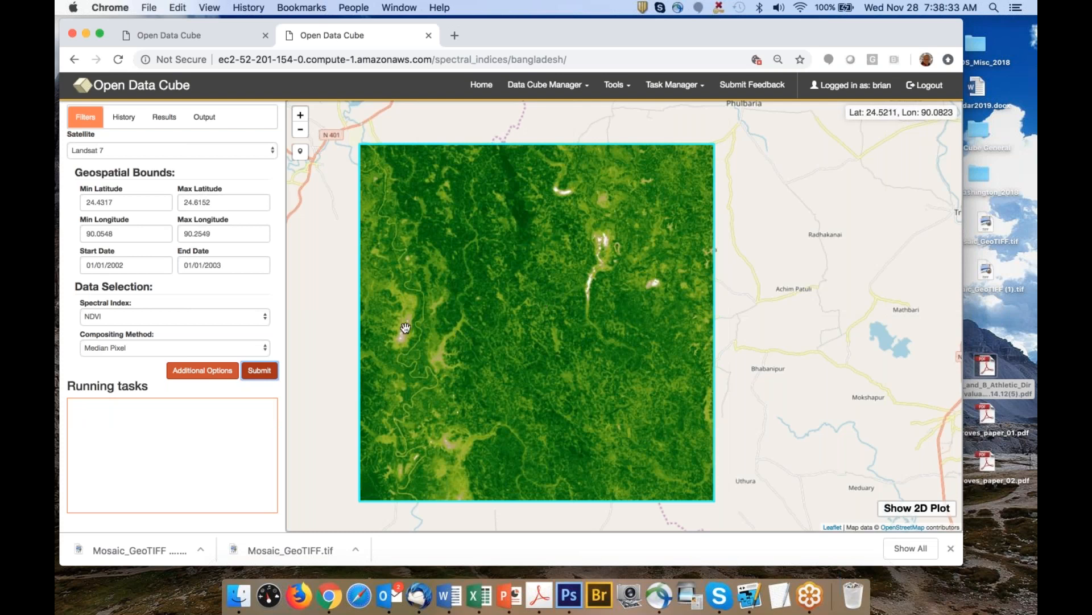
Place a pixel drill marker beside the meandering river in the western part of the NDVI composite to generate its 2D plots
{"action": "scroll", "coordinate": [405, 327], "scroll_direction": "up", "scroll_amount": 3}
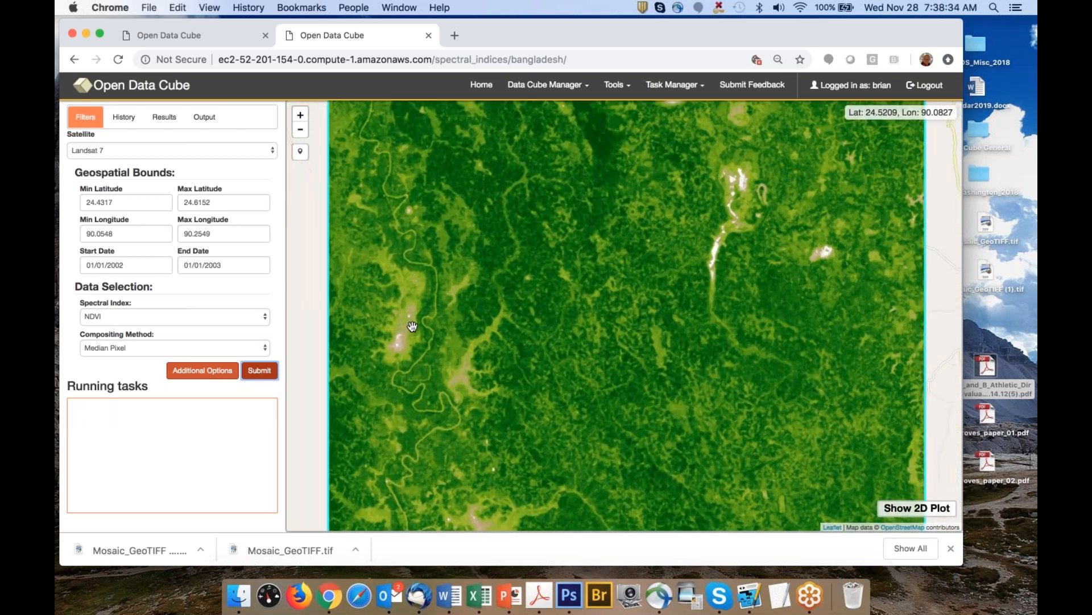
{"action": "scroll", "coordinate": [412, 326], "scroll_direction": "up", "scroll_amount": 3}
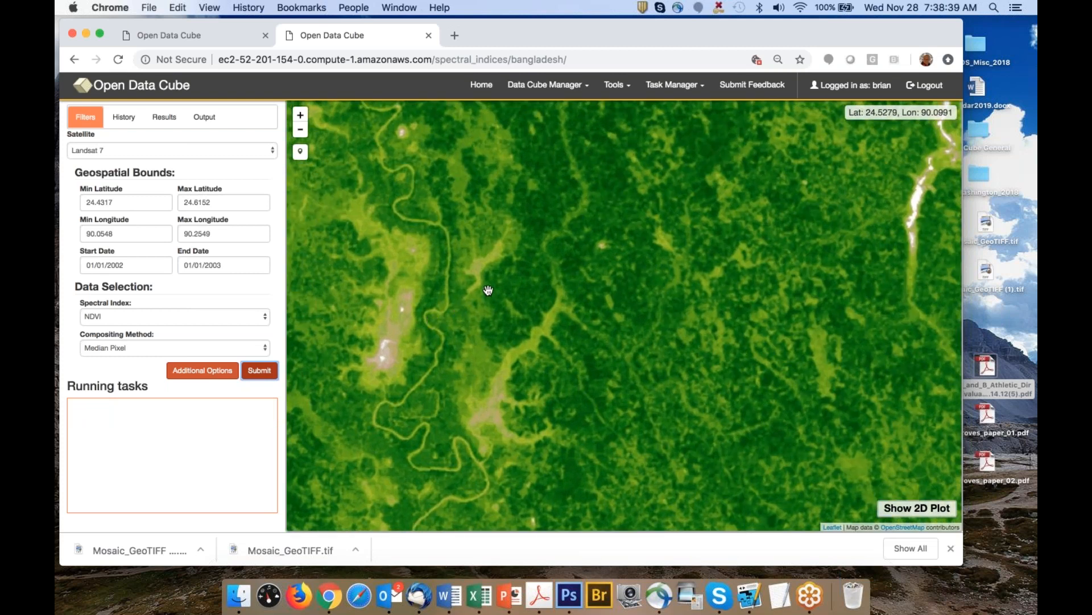
{"action": "scroll", "coordinate": [489, 291], "scroll_direction": "down", "scroll_amount": 2}
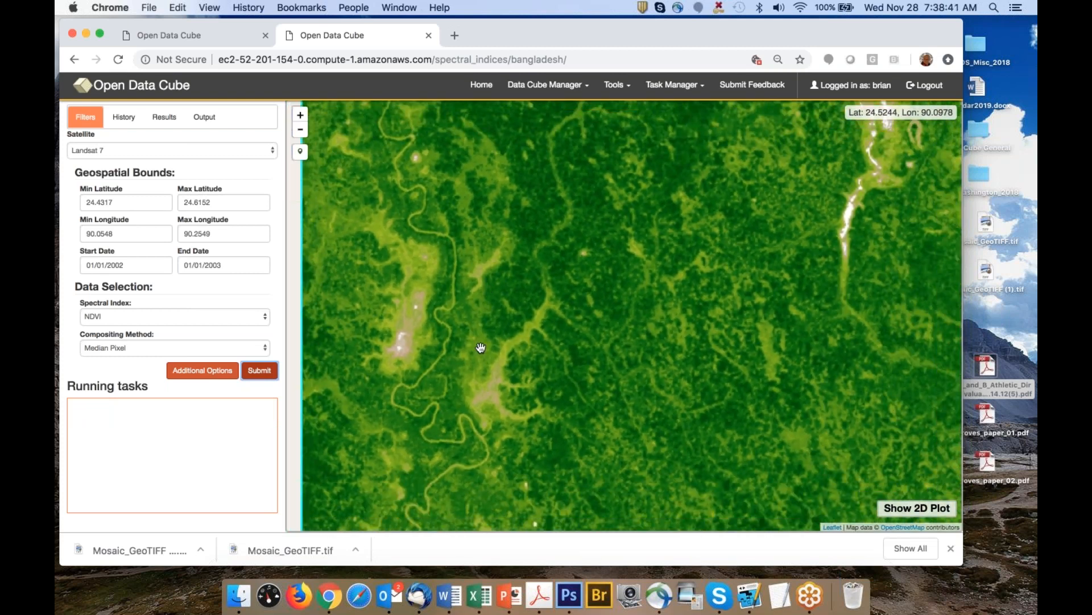
{"action": "left_click_drag", "start_coordinate": [463, 385], "coordinate": [484, 297]}
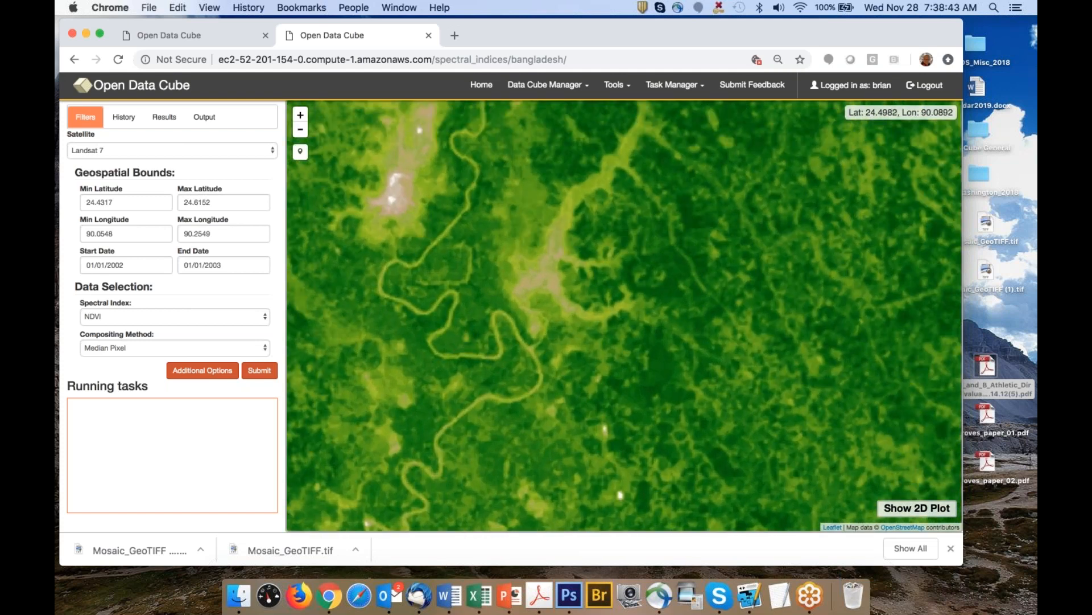
{"action": "left_click_drag", "start_coordinate": [465, 334], "coordinate": [451, 257]}
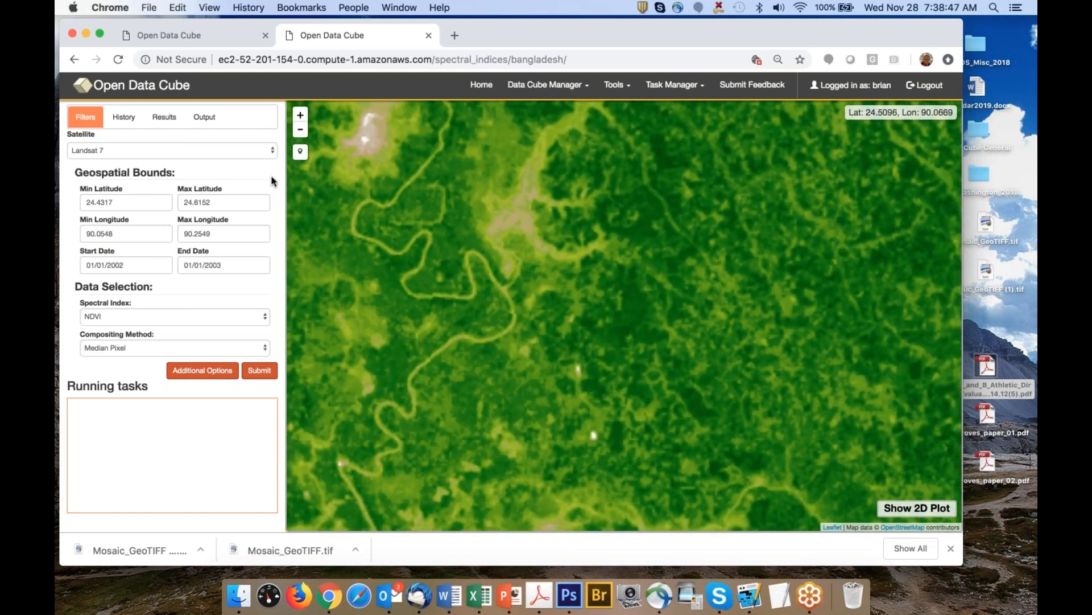
{"action": "left_click", "coordinate": [301, 153]}
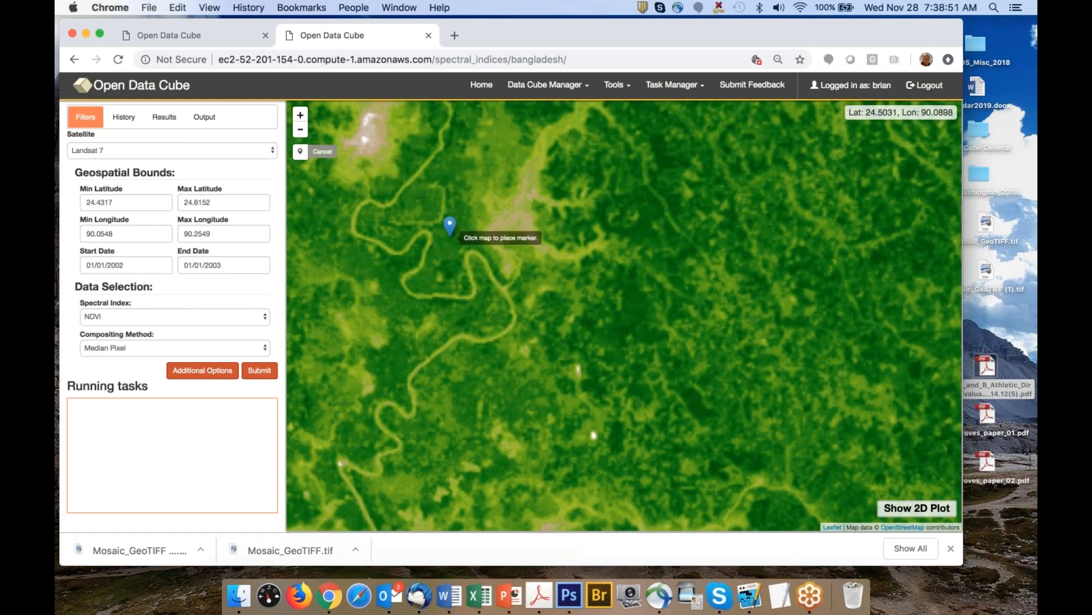
{"action": "left_click", "coordinate": [447, 244]}
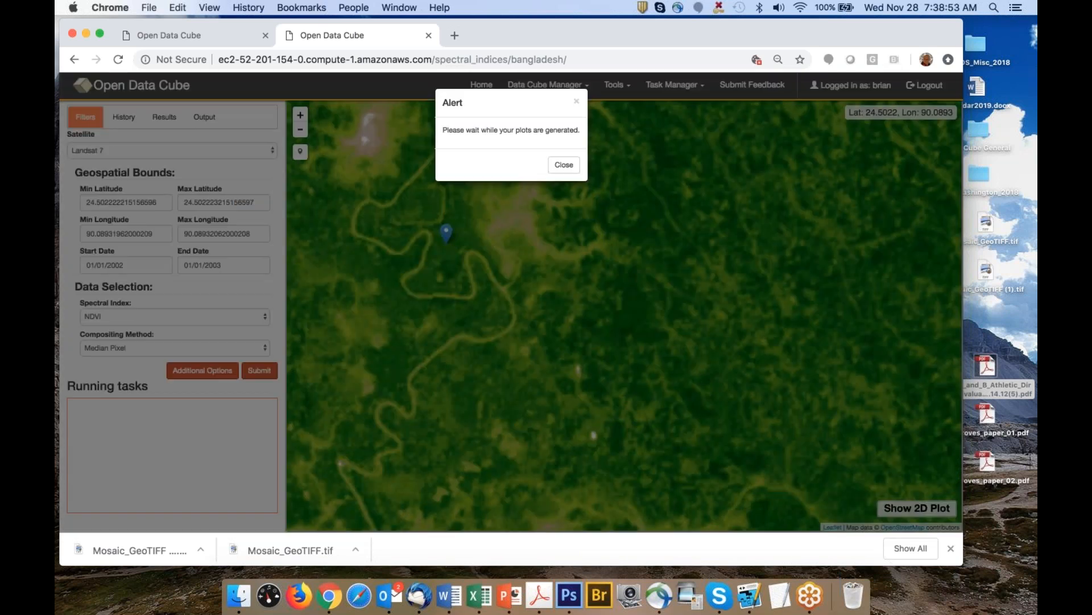
{"action": "left_click", "coordinate": [559, 164]}
{"action": "left_click", "coordinate": [449, 231]}
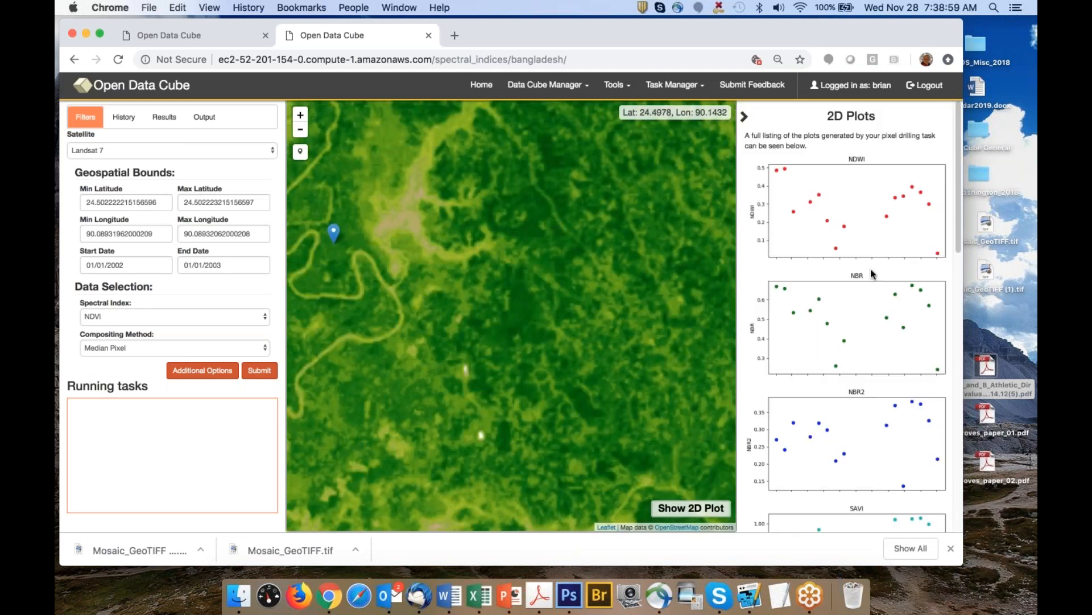
Compare the 2D plots with the available spectral index options, examining the series from NDWI through NDVI and Clear Mask for the marked pixel
{"action": "scroll", "coordinate": [872, 273], "scroll_direction": "down", "scroll_amount": 2}
{"action": "scroll", "coordinate": [872, 273], "scroll_direction": "up", "scroll_amount": 2}
{"action": "left_click", "coordinate": [125, 319]}
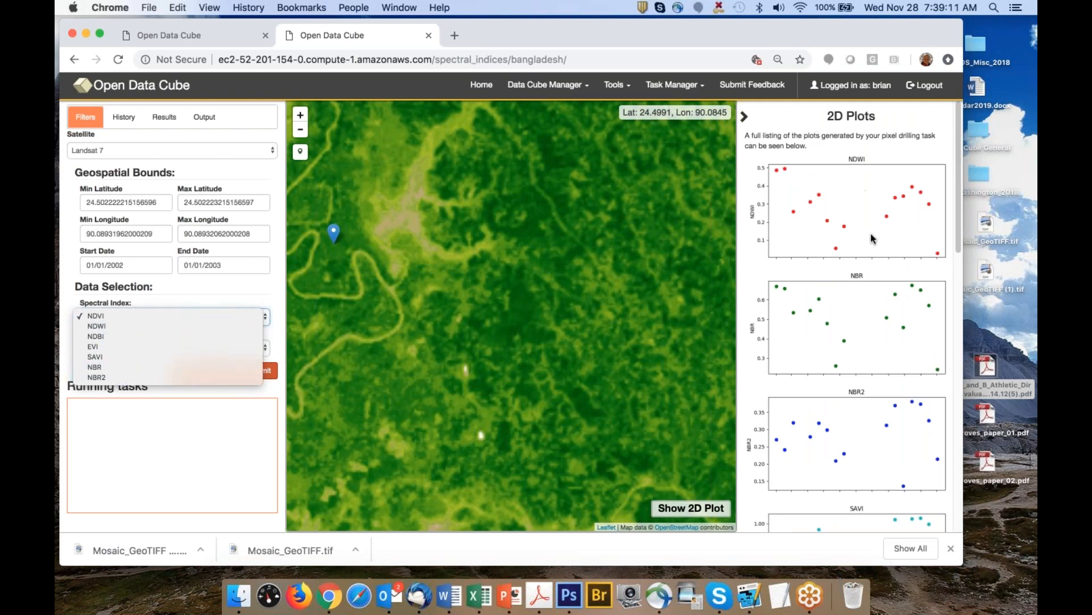
{"action": "left_click", "coordinate": [875, 184]}
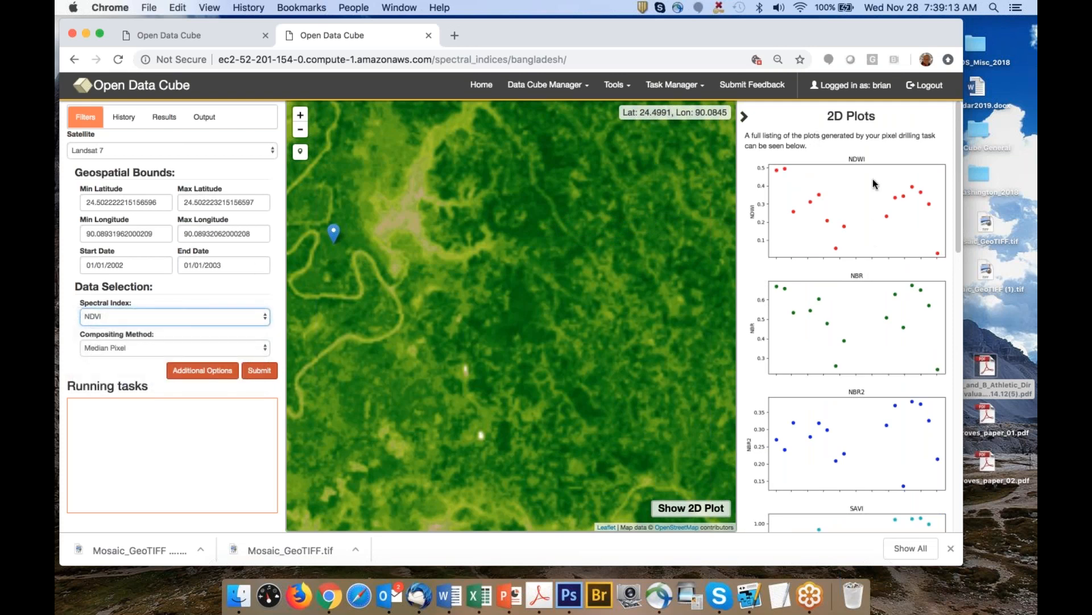
{"action": "scroll", "coordinate": [875, 184], "scroll_direction": "down", "scroll_amount": 5}
{"action": "scroll", "coordinate": [875, 184], "scroll_direction": "down", "scroll_amount": 9}
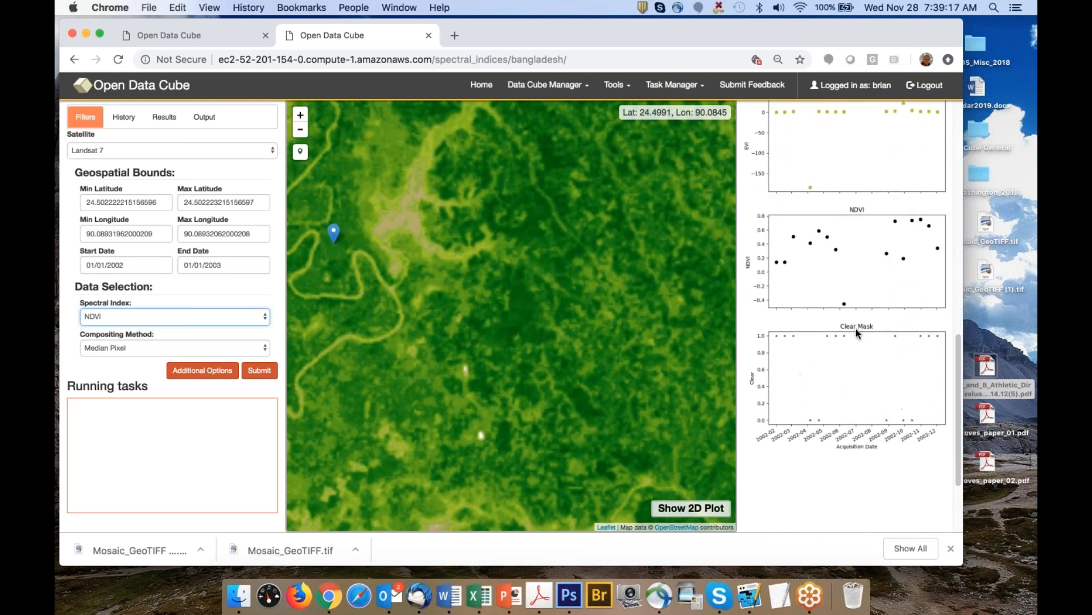
{"action": "scroll", "coordinate": [836, 366], "scroll_direction": "up", "scroll_amount": 14}
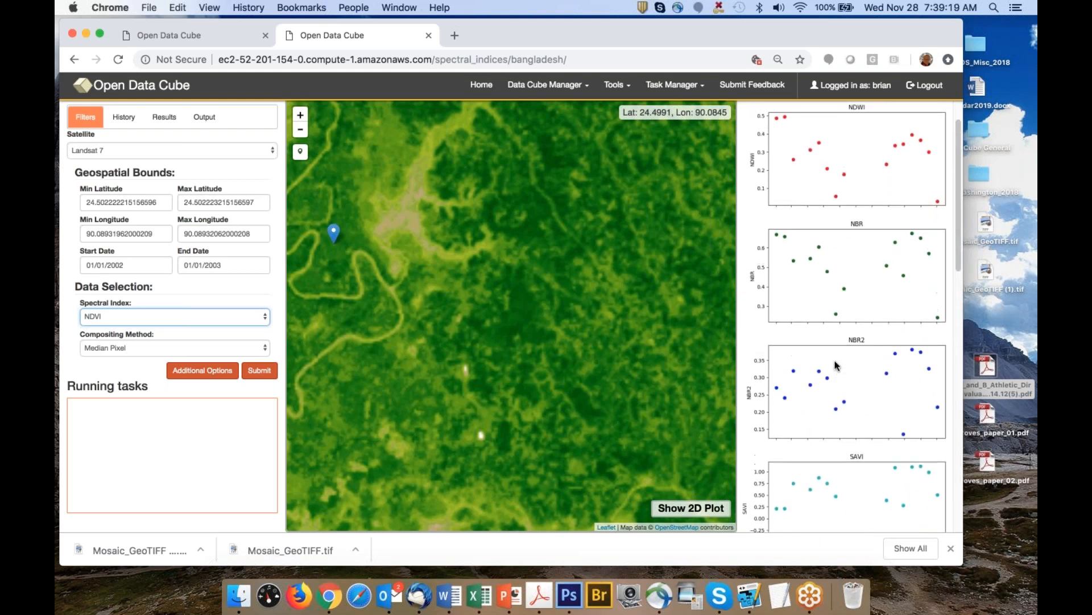
{"action": "scroll", "coordinate": [860, 391], "scroll_direction": "down", "scroll_amount": 13}
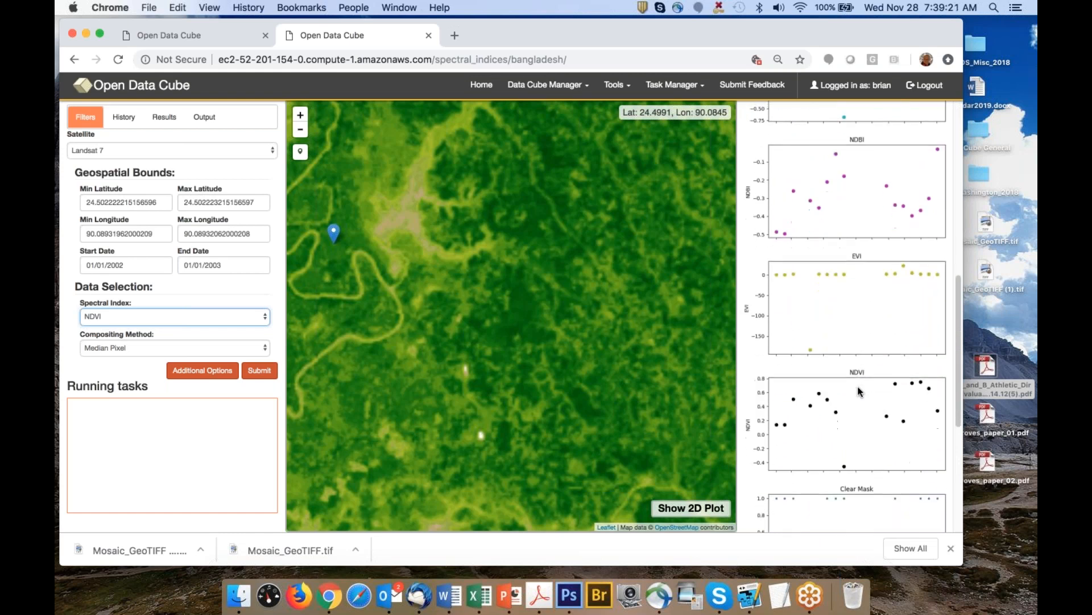
{"action": "scroll", "coordinate": [859, 391], "scroll_direction": "down", "scroll_amount": 2}
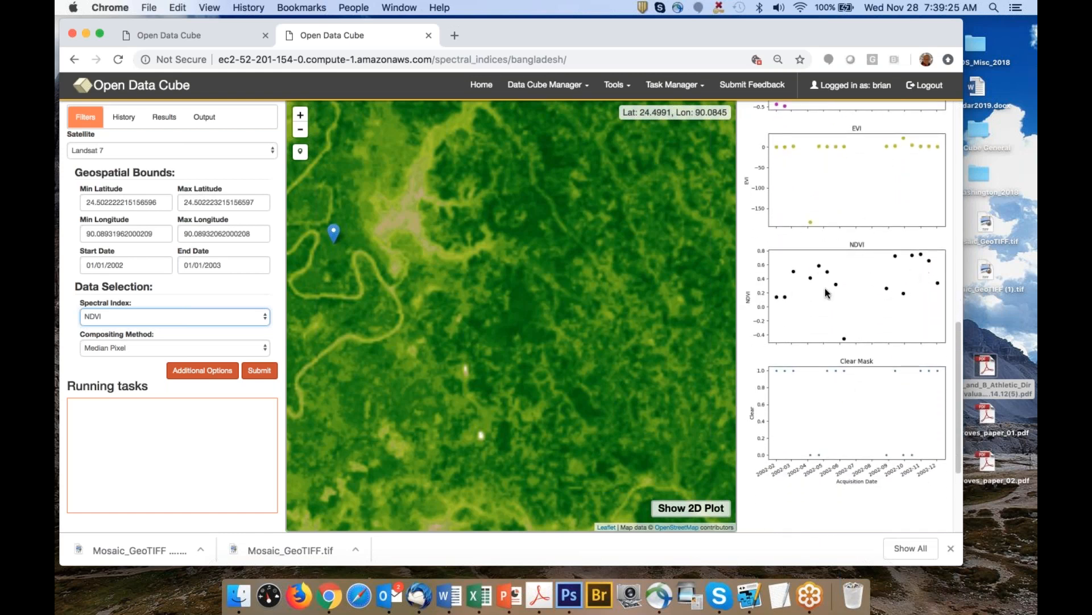
{"action": "left_click", "coordinate": [332, 234]}
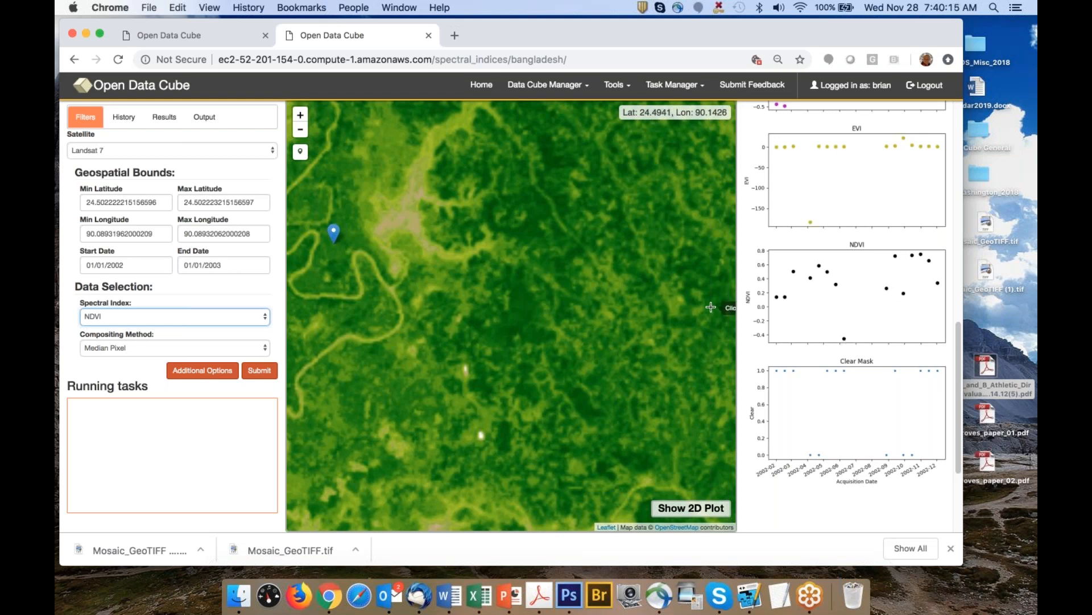
Examine the EVI, NDBI, SAVI, NBR2, NBR and NDWI plots for outliers and seasonal trends, comparing SAVI with NDVI
{"action": "scroll", "coordinate": [892, 251], "scroll_direction": "up", "scroll_amount": 4}
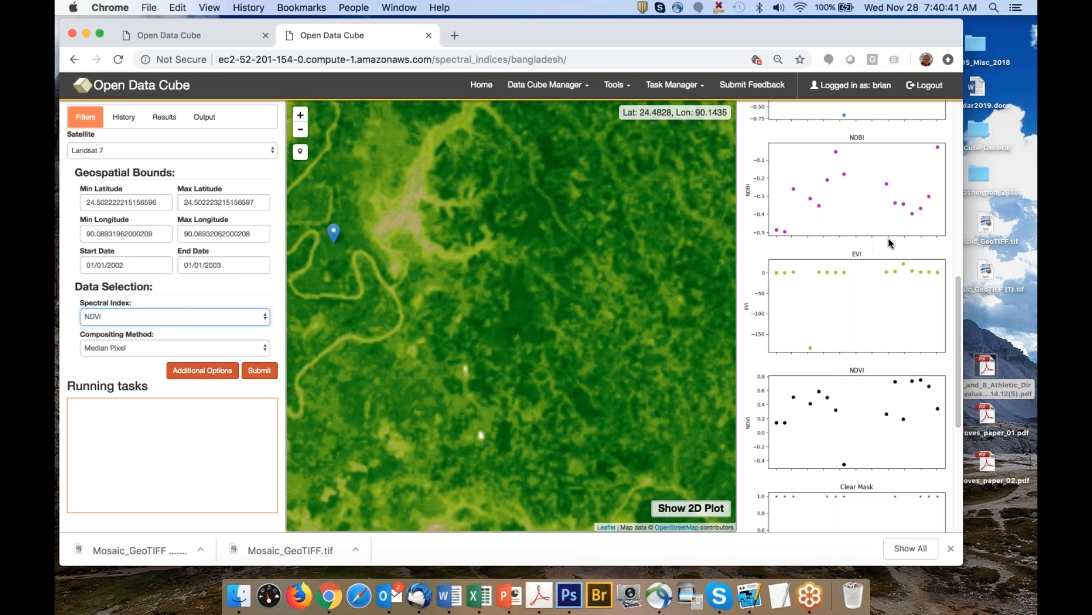
{"action": "scroll", "coordinate": [885, 227], "scroll_direction": "up", "scroll_amount": 1}
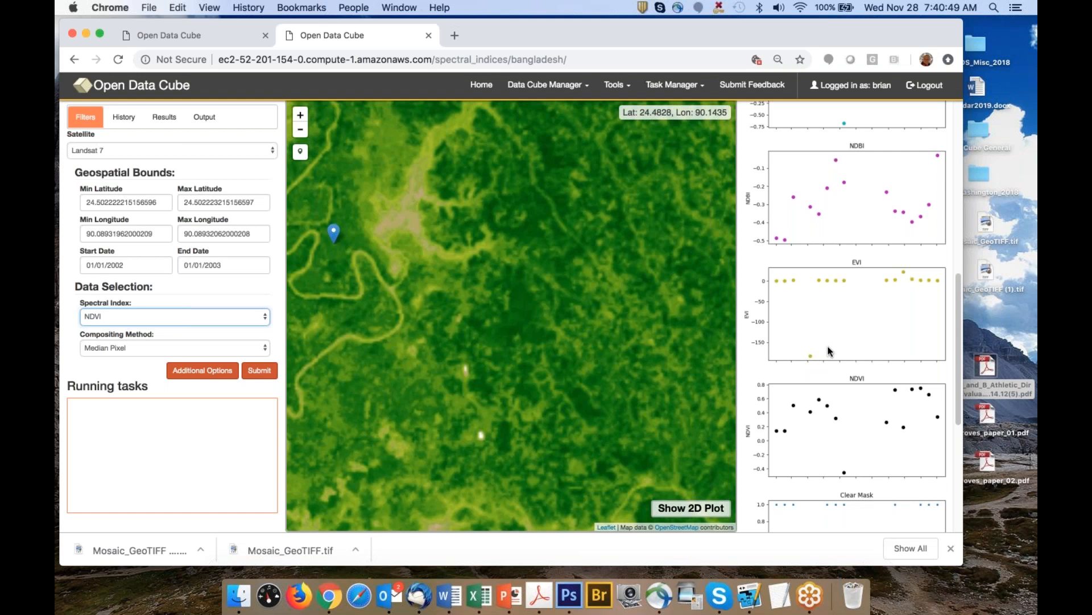
{"action": "scroll", "coordinate": [829, 351], "scroll_direction": "up", "scroll_amount": 2}
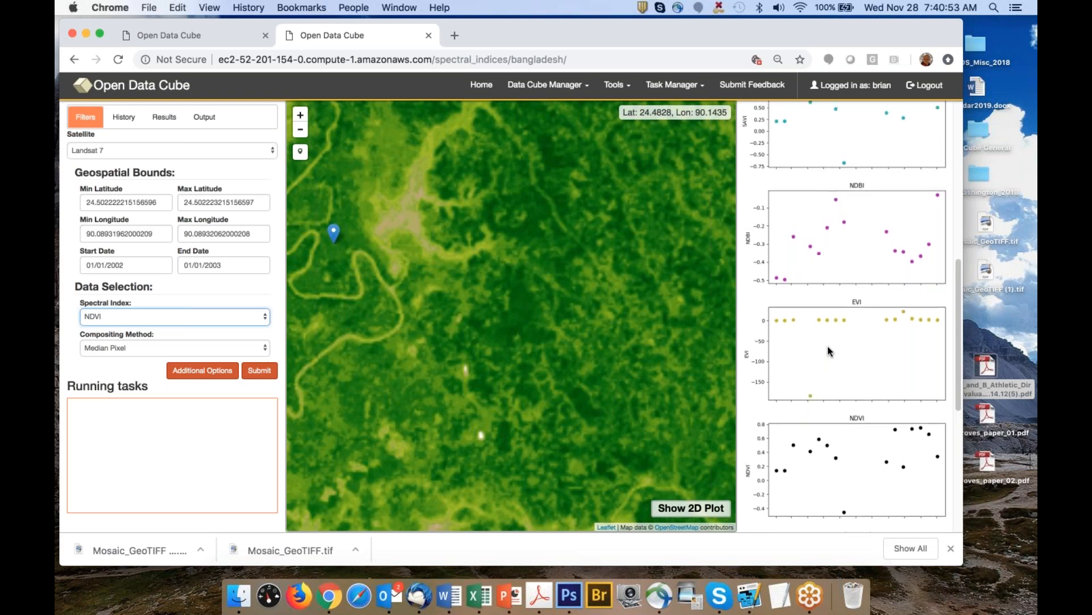
{"action": "scroll", "coordinate": [829, 351], "scroll_direction": "up", "scroll_amount": 3}
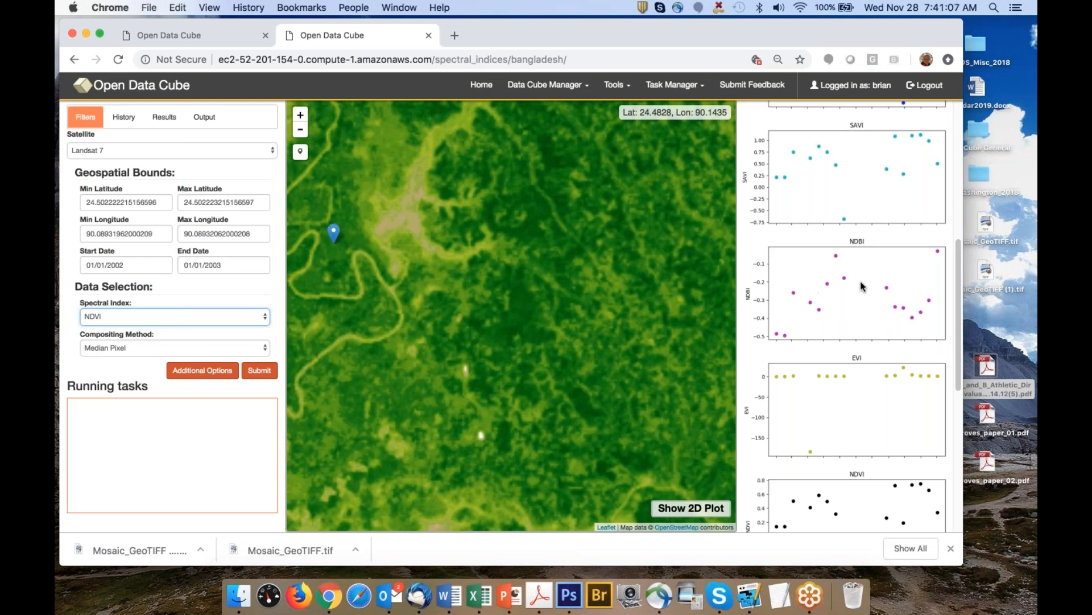
{"action": "scroll", "coordinate": [831, 304], "scroll_direction": "up", "scroll_amount": 1}
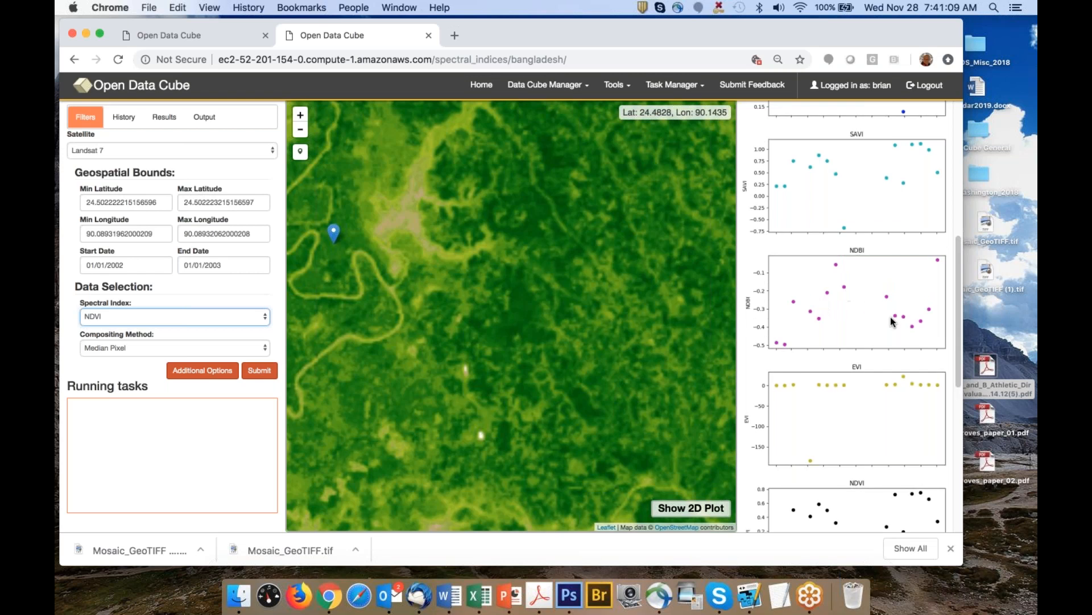
{"action": "scroll", "coordinate": [893, 321], "scroll_direction": "up", "scroll_amount": 5}
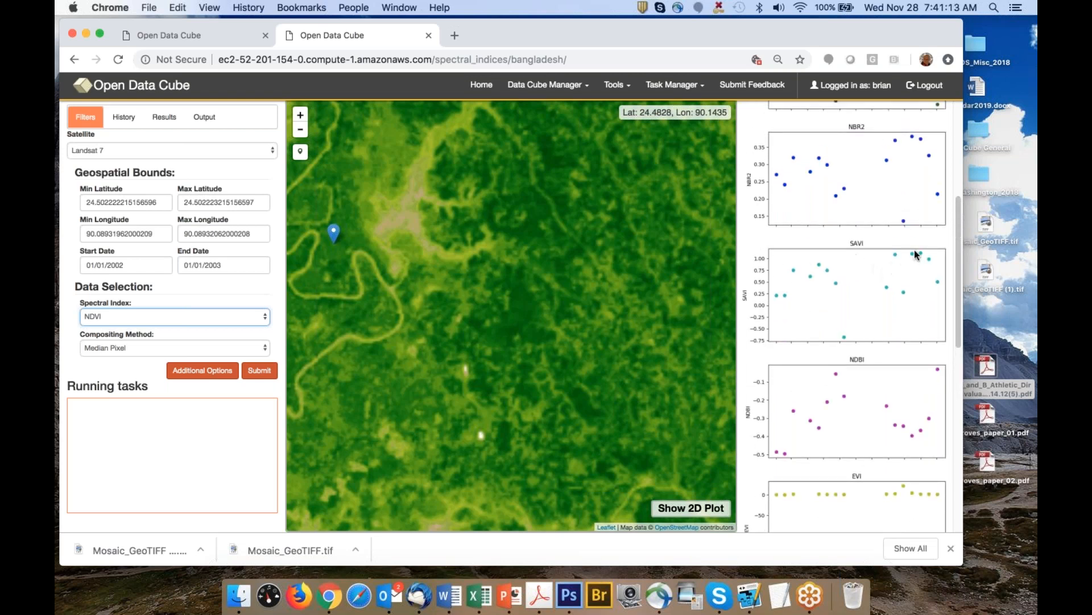
{"action": "scroll", "coordinate": [898, 277], "scroll_direction": "down", "scroll_amount": 10}
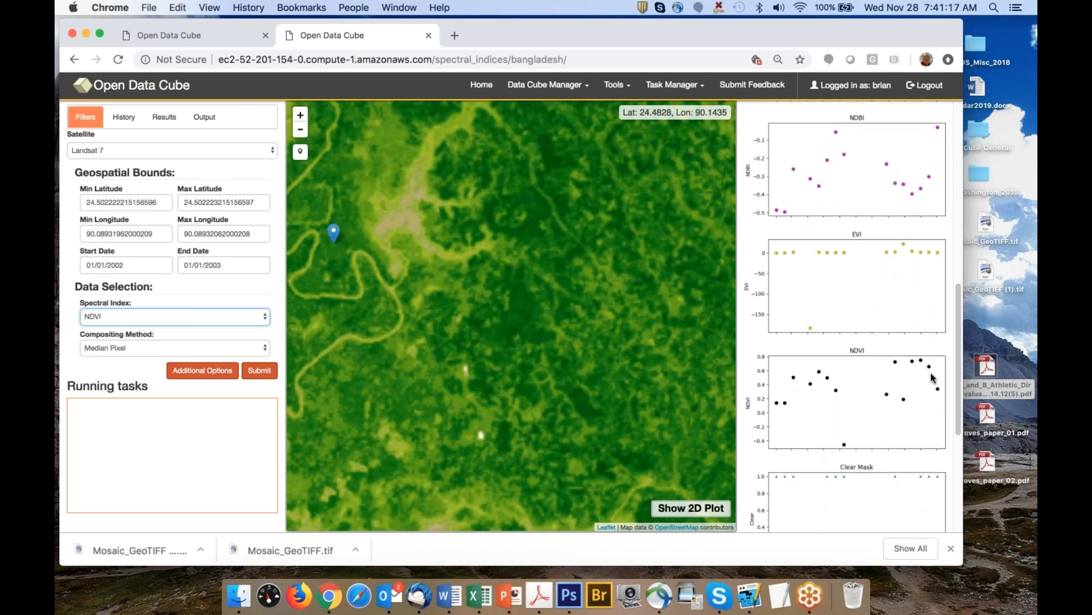
{"action": "scroll", "coordinate": [877, 276], "scroll_direction": "up", "scroll_amount": 8}
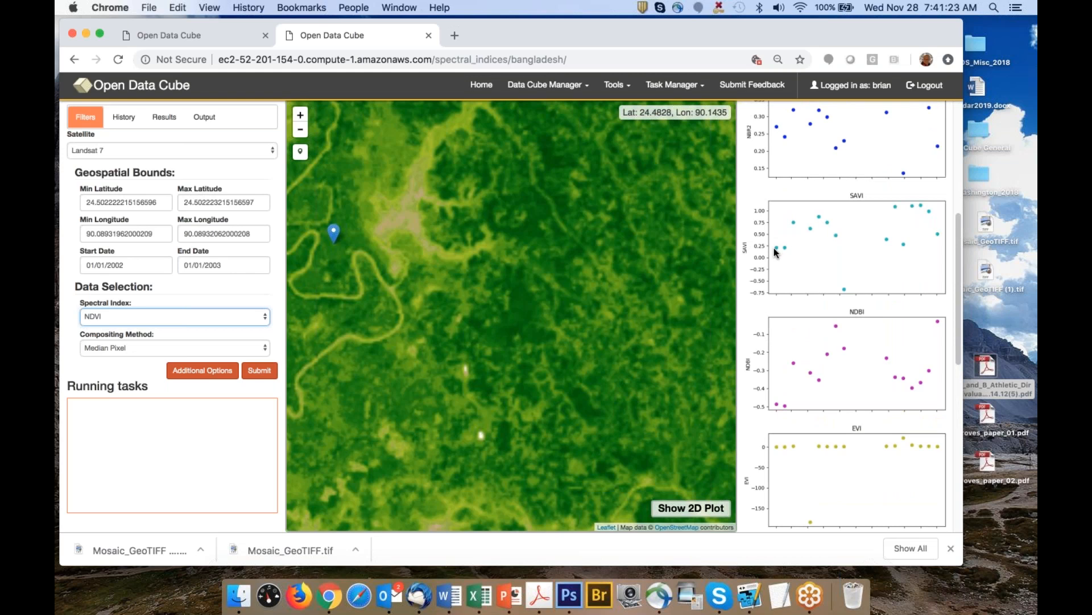
{"action": "scroll", "coordinate": [774, 248], "scroll_direction": "up", "scroll_amount": 1}
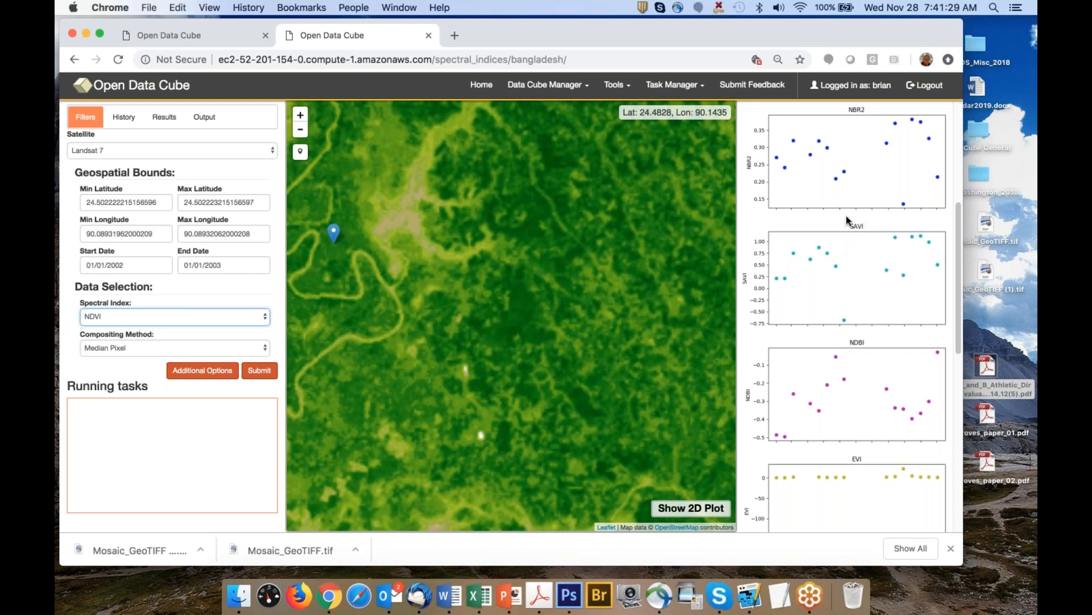
{"action": "scroll", "coordinate": [845, 250], "scroll_direction": "up", "scroll_amount": 2}
{"action": "scroll", "coordinate": [846, 250], "scroll_direction": "up", "scroll_amount": 8}
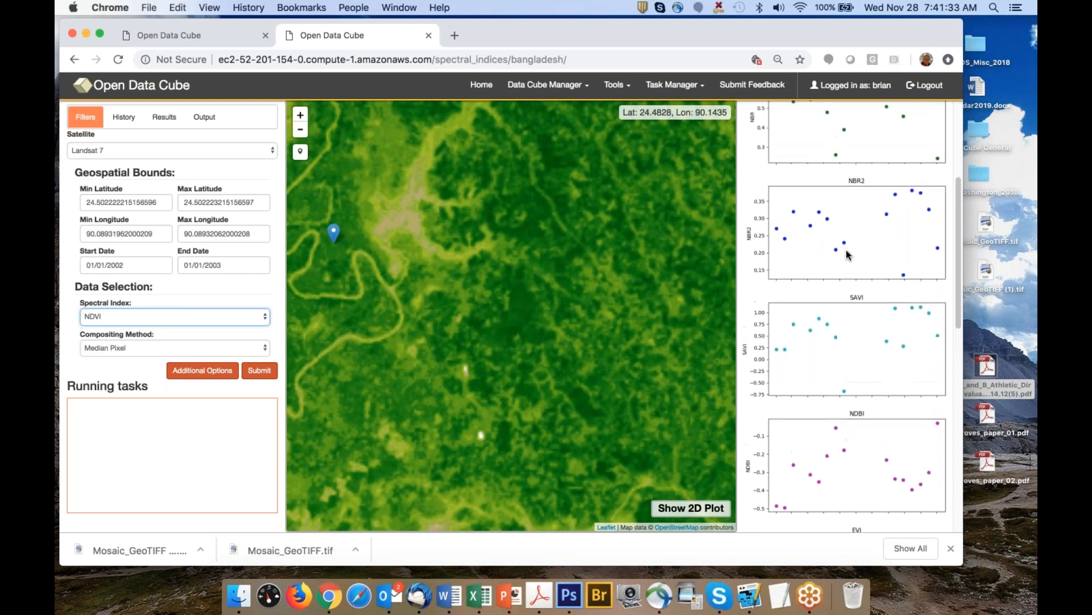
{"action": "scroll", "coordinate": [846, 250], "scroll_direction": "up", "scroll_amount": 1}
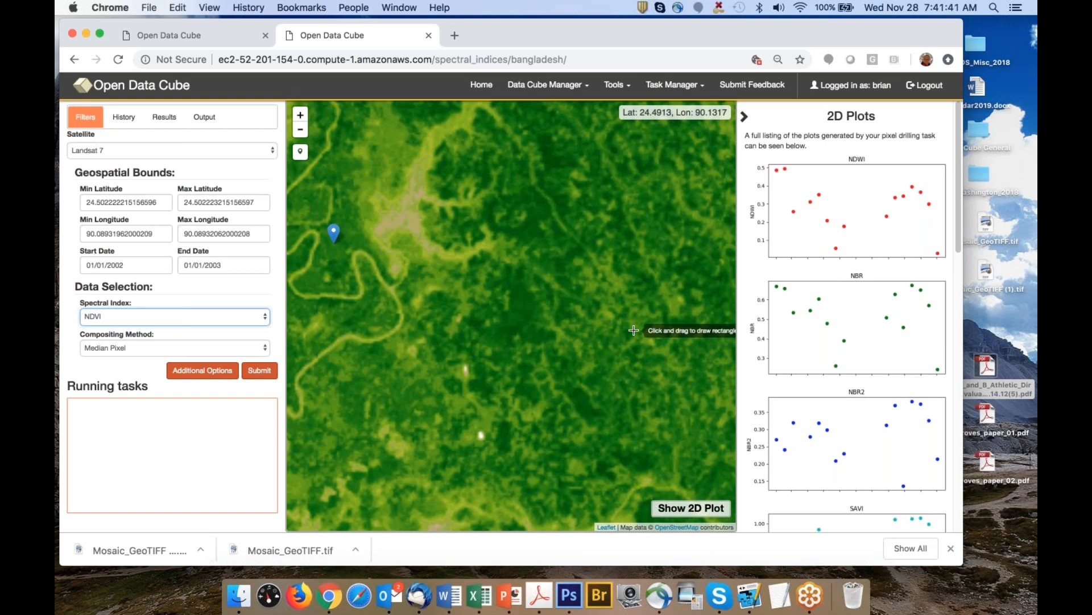
Switch to the Tanzania Data Cube Tutorial - Nov2018 document in Word and read the NDBI, EVI and SAVI formulas and explanations
{"action": "key", "text": "ctrl+Up"}
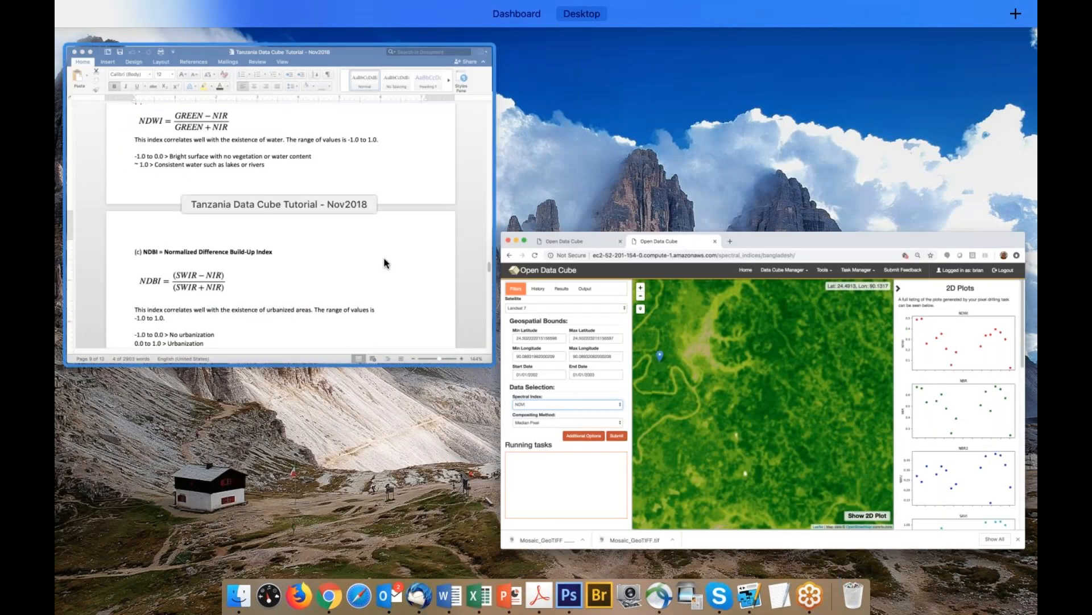
{"action": "left_click", "coordinate": [386, 261]}
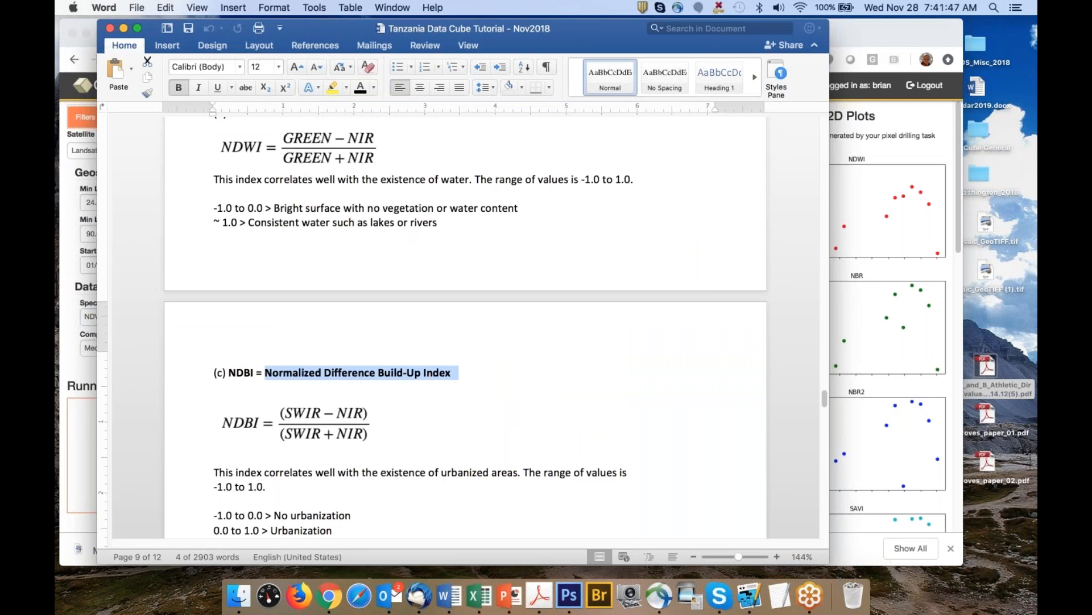
{"action": "scroll", "coordinate": [324, 268], "scroll_direction": "down", "scroll_amount": 10}
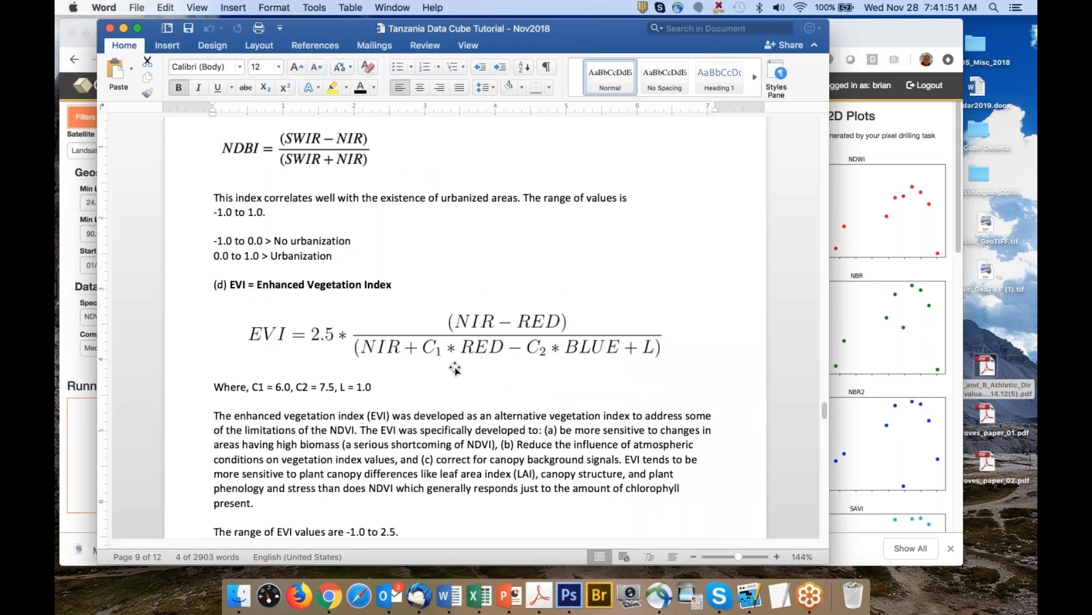
{"action": "scroll", "coordinate": [455, 369], "scroll_direction": "down", "scroll_amount": 10}
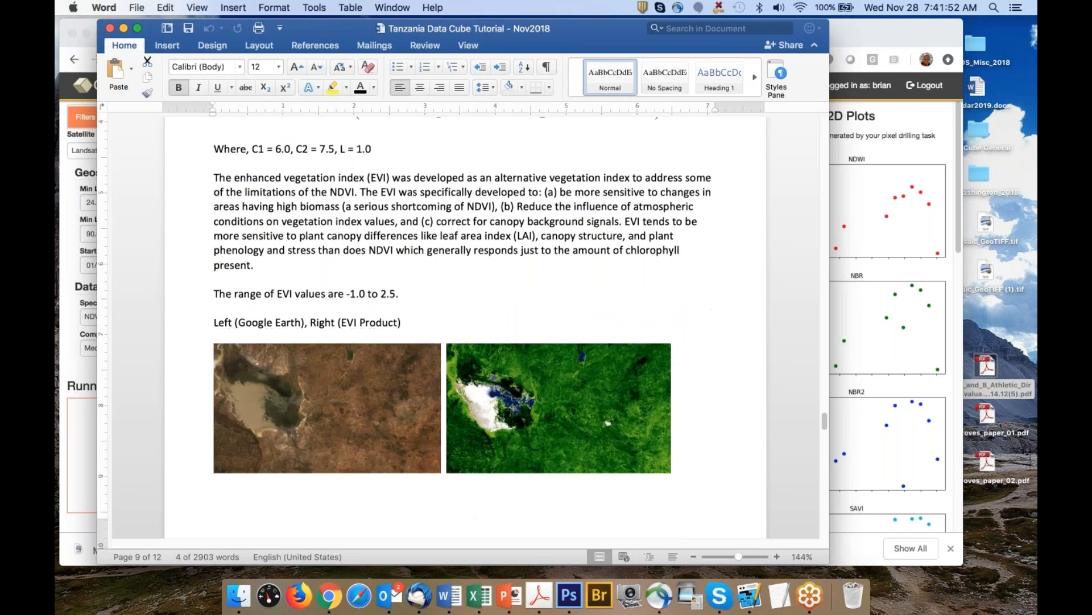
{"action": "scroll", "coordinate": [430, 367], "scroll_direction": "down", "scroll_amount": 13}
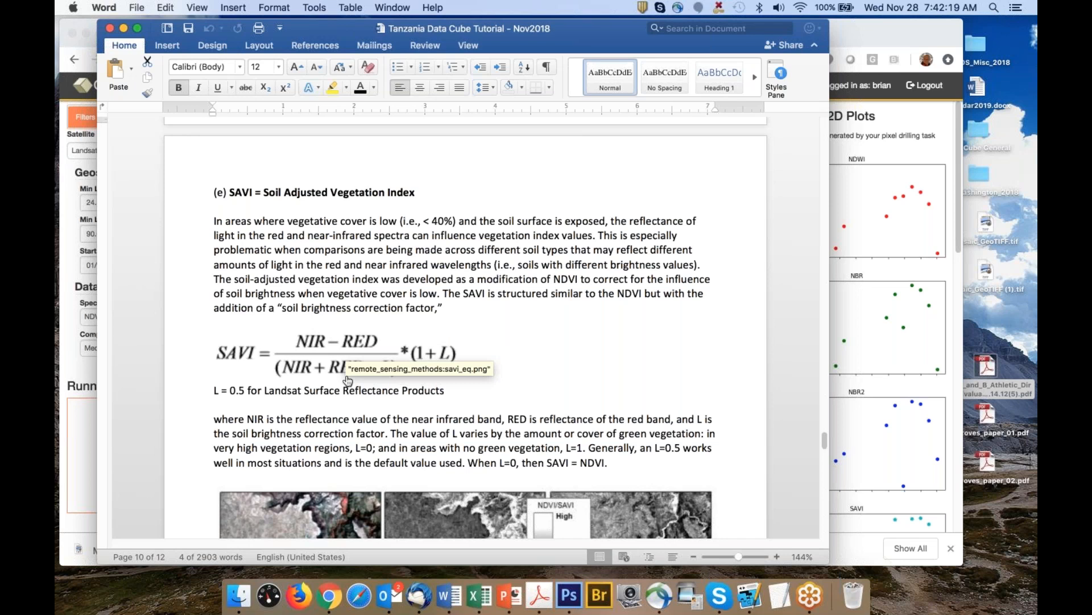
Return to the Data Cube page in Chrome and draw a query rectangle from latitude 24.5060 to 24.5241 and longitude 90.1314 to 90.1461
{"action": "left_click", "coordinate": [889, 273]}
{"action": "scroll", "coordinate": [537, 244], "scroll_direction": "down", "scroll_amount": 5}
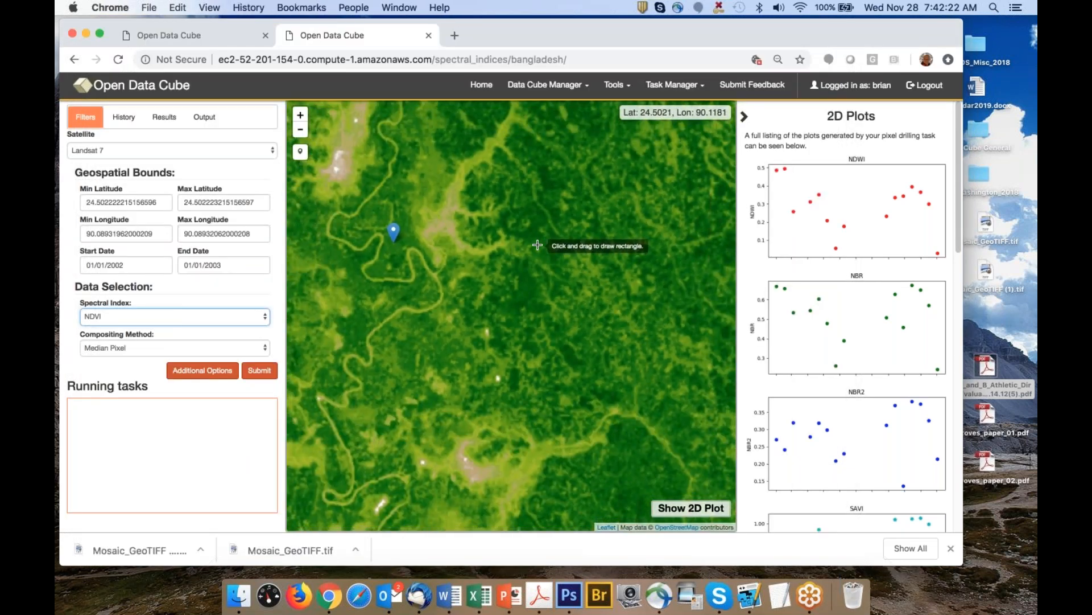
{"action": "left_click_drag", "start_coordinate": [607, 182], "coordinate": [571, 234]}
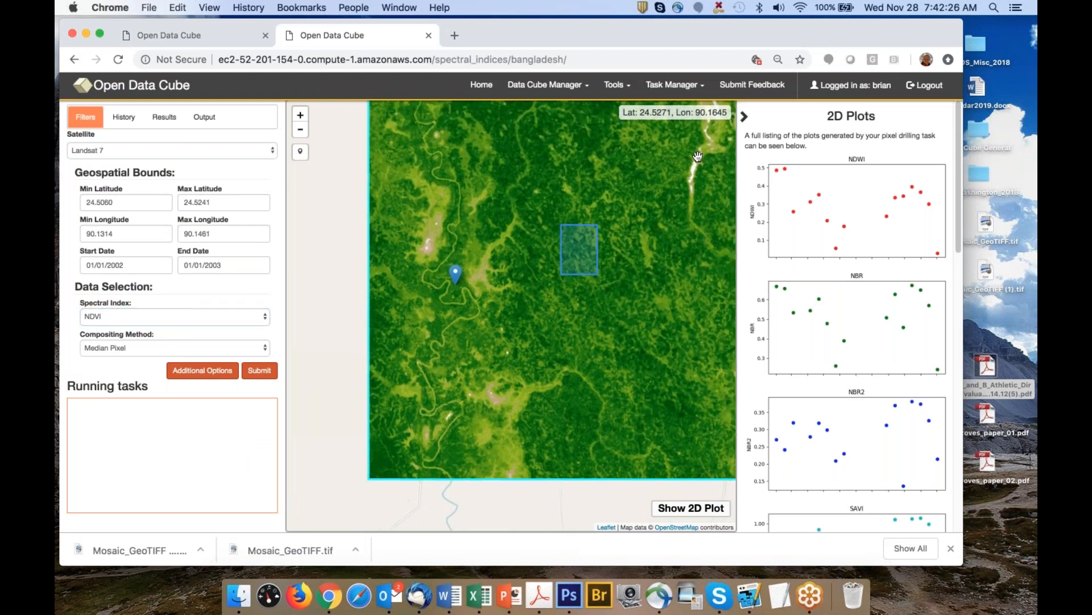
Hide the 2D plots and bring the entire NDVI composite into view on the map
{"action": "left_click", "coordinate": [744, 117]}
{"action": "left_click_drag", "start_coordinate": [708, 267], "coordinate": [638, 245]}
{"action": "scroll", "coordinate": [637, 244], "scroll_direction": "up", "scroll_amount": 1}
{"action": "scroll", "coordinate": [638, 245], "scroll_direction": "down", "scroll_amount": 1}
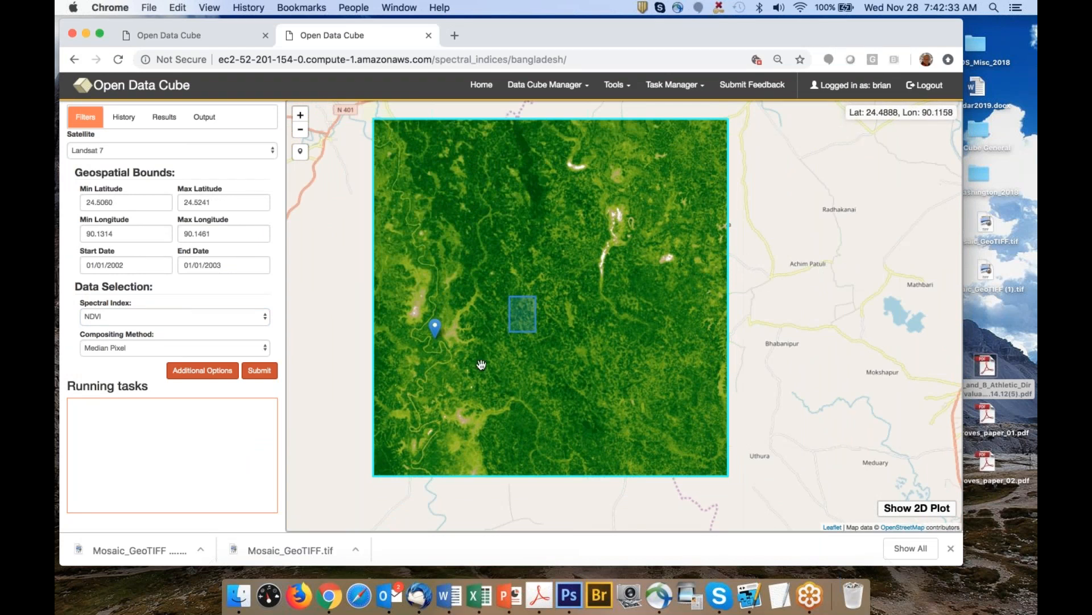
{"action": "left_click", "coordinate": [180, 316]}
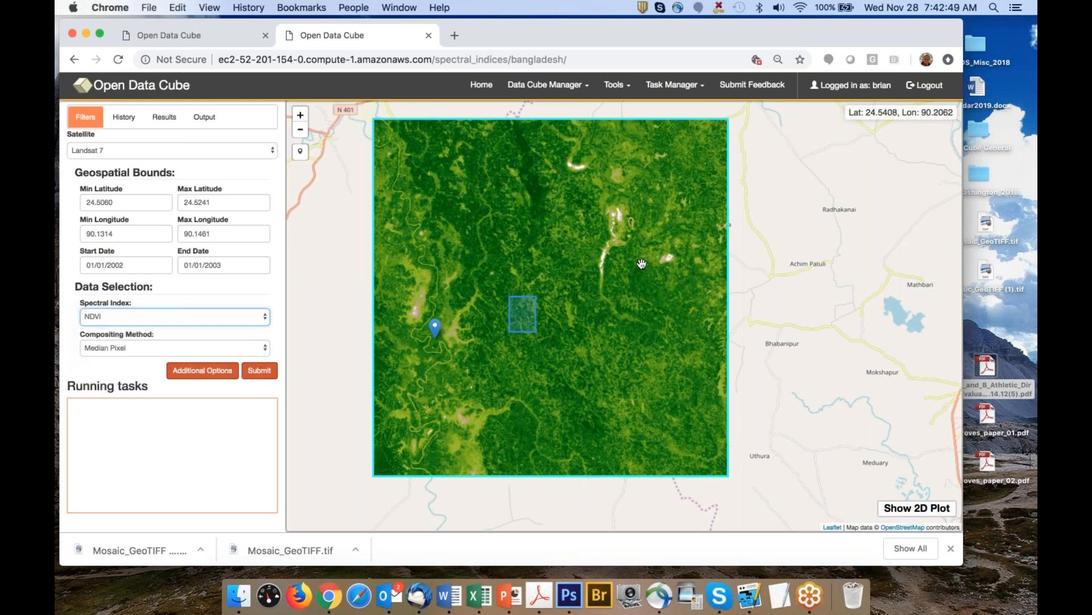
{"action": "left_click_drag", "start_coordinate": [642, 263], "coordinate": [633, 278]}
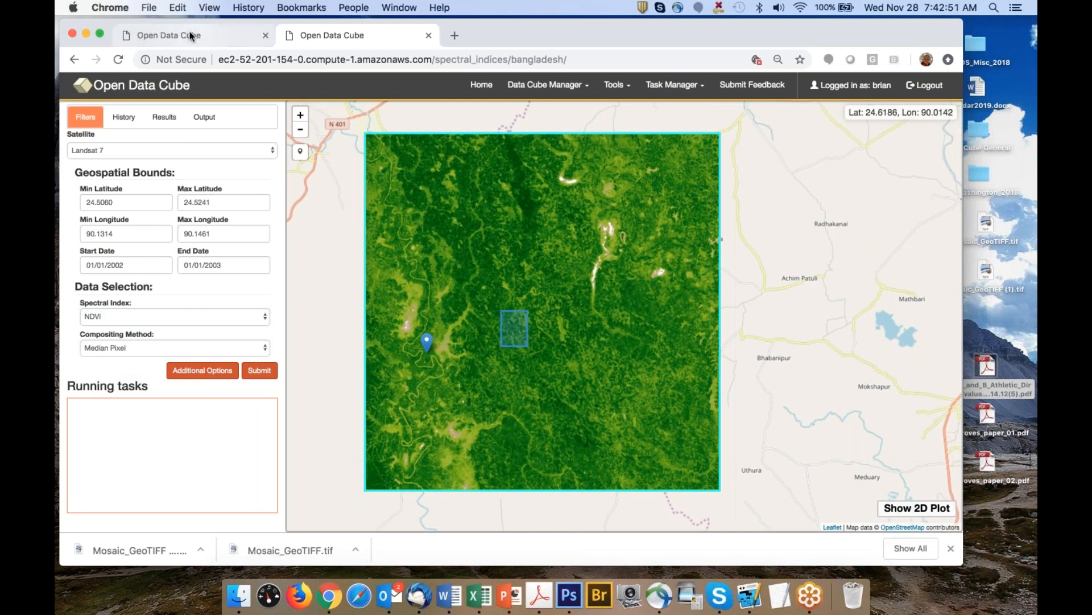
Switch to the Africa Regional Data Cube page and open the Land Fractional Cover tool for Tanzania
{"action": "left_click", "coordinate": [190, 36]}
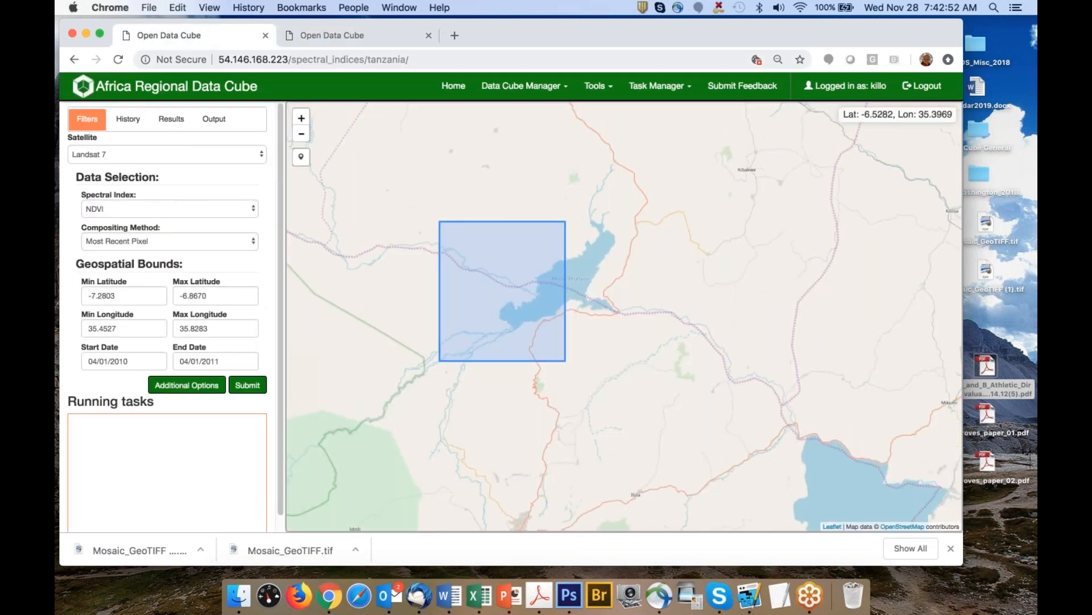
{"action": "left_click", "coordinate": [594, 88]}
{"action": "mouse_move", "coordinate": [576, 126]}
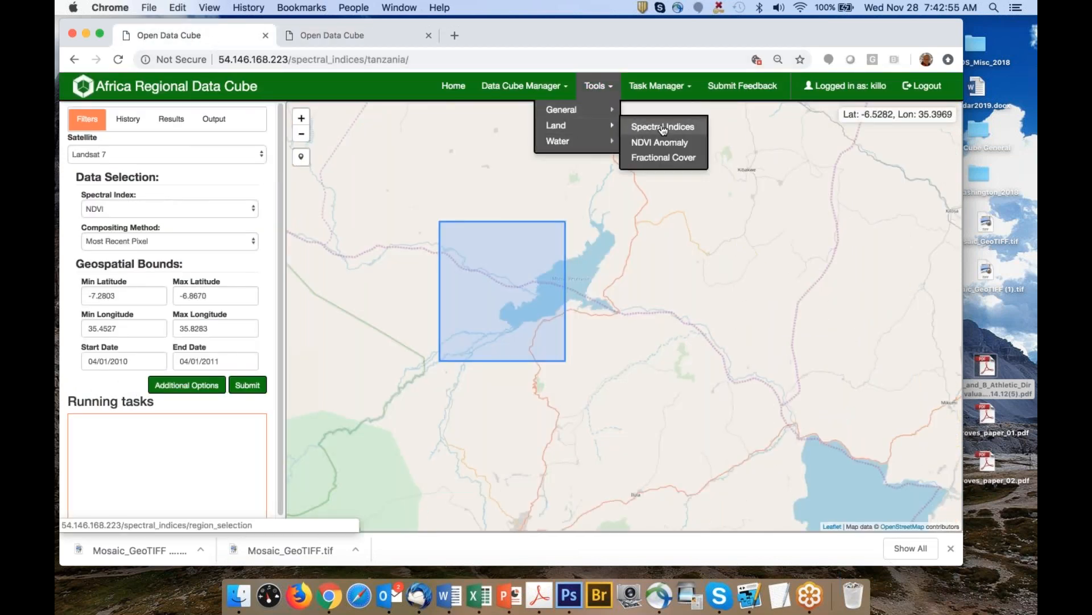
{"action": "left_click", "coordinate": [649, 161]}
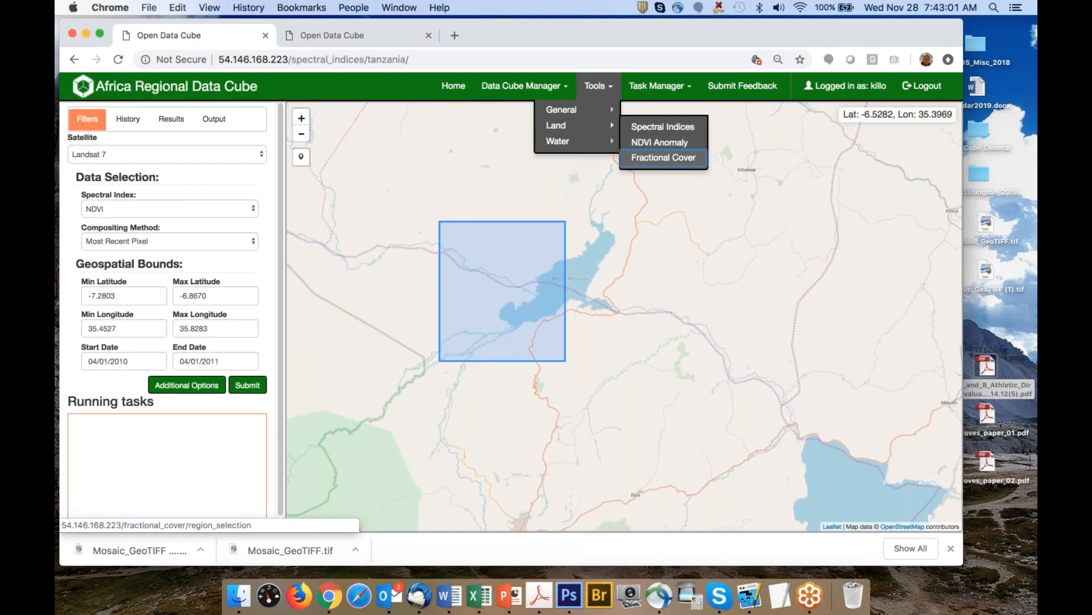
{"action": "left_click", "coordinate": [210, 371]}
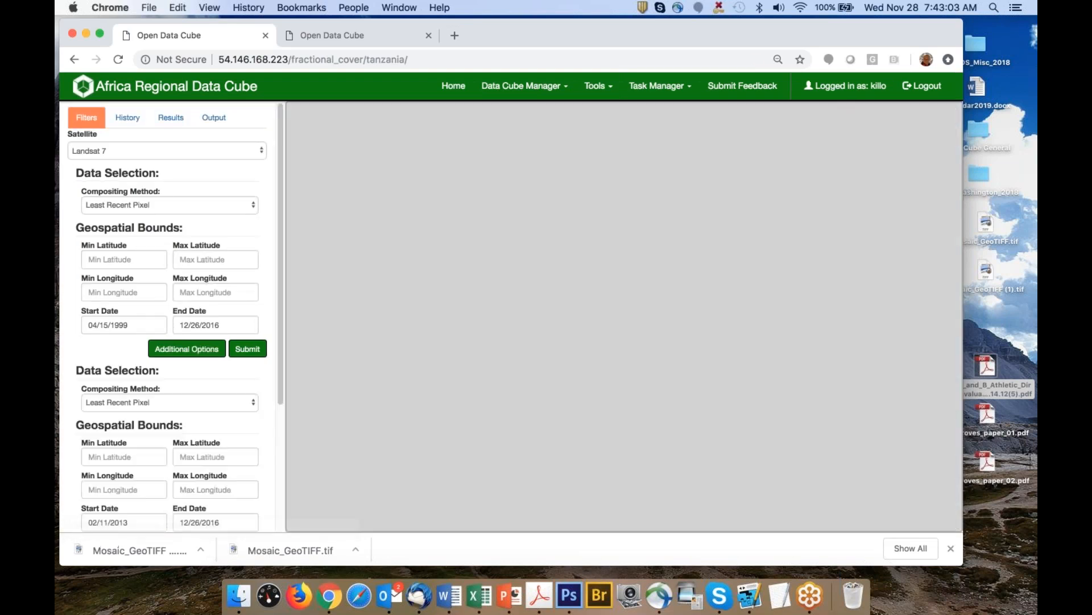
{"action": "left_click_drag", "start_coordinate": [692, 337], "coordinate": [601, 314]}
{"action": "scroll", "coordinate": [601, 314], "scroll_direction": "up", "scroll_amount": 1}
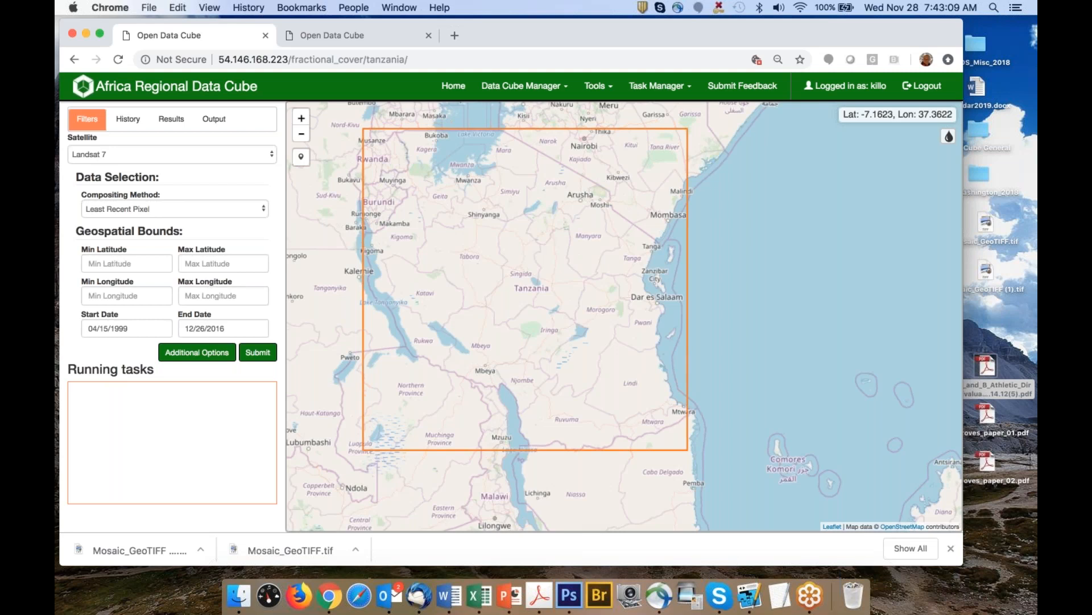
Switch to the Tanzania Data Cube Tutorial - Nov2018 document in Word and find the Case #7 Fractional Cover section
{"action": "key", "text": "ctrl+Up"}
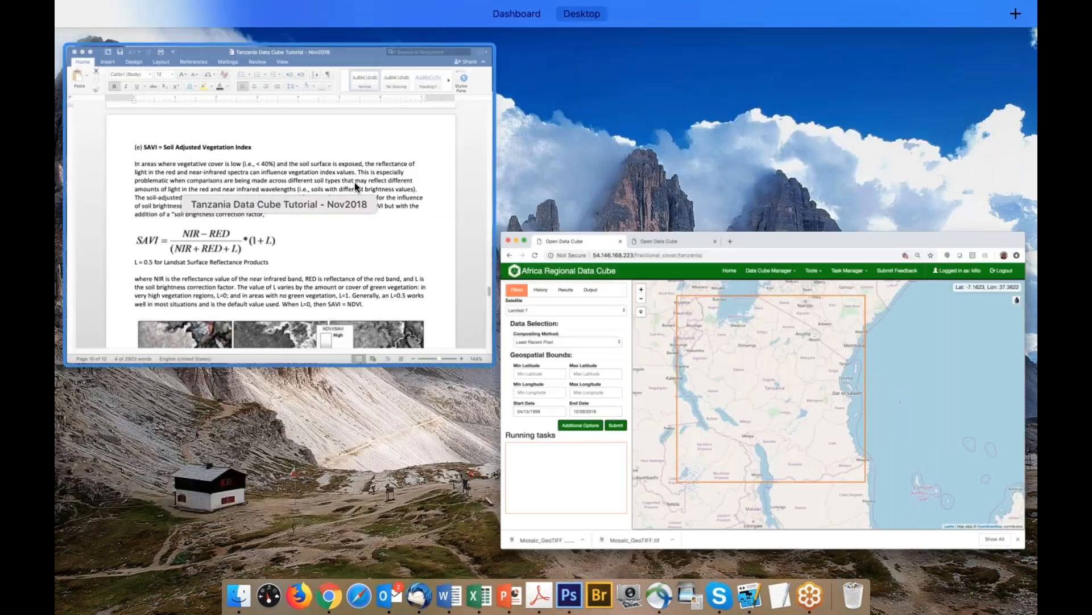
{"action": "left_click", "coordinate": [354, 182]}
{"action": "scroll", "coordinate": [439, 287], "scroll_direction": "down", "scroll_amount": 5}
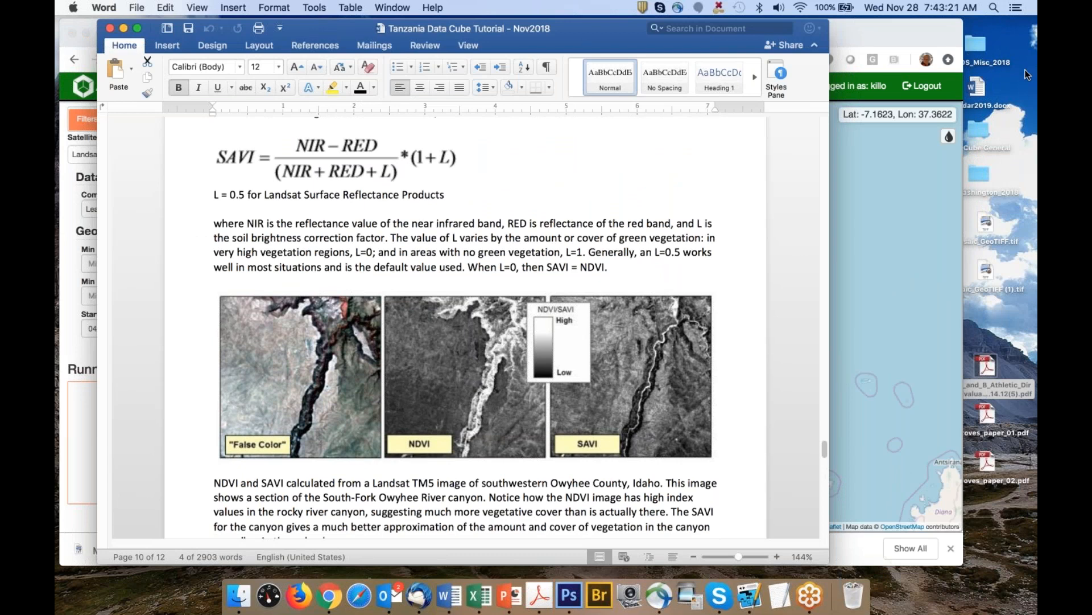
{"action": "scroll", "coordinate": [486, 251], "scroll_direction": "down", "scroll_amount": 4}
{"action": "scroll", "coordinate": [486, 251], "scroll_direction": "down", "scroll_amount": 15}
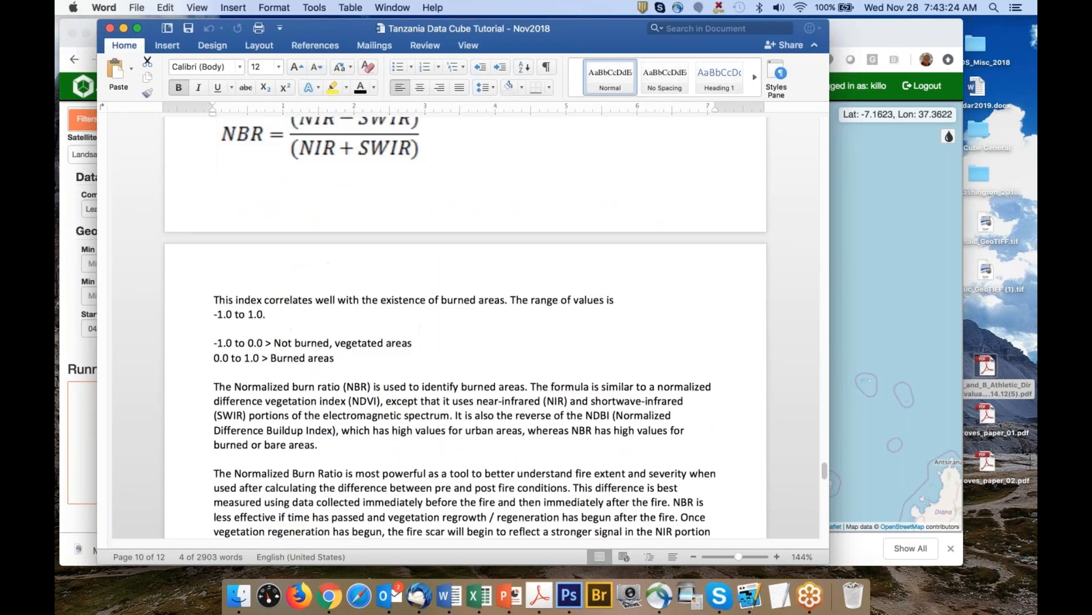
{"action": "scroll", "coordinate": [486, 251], "scroll_direction": "down", "scroll_amount": 8}
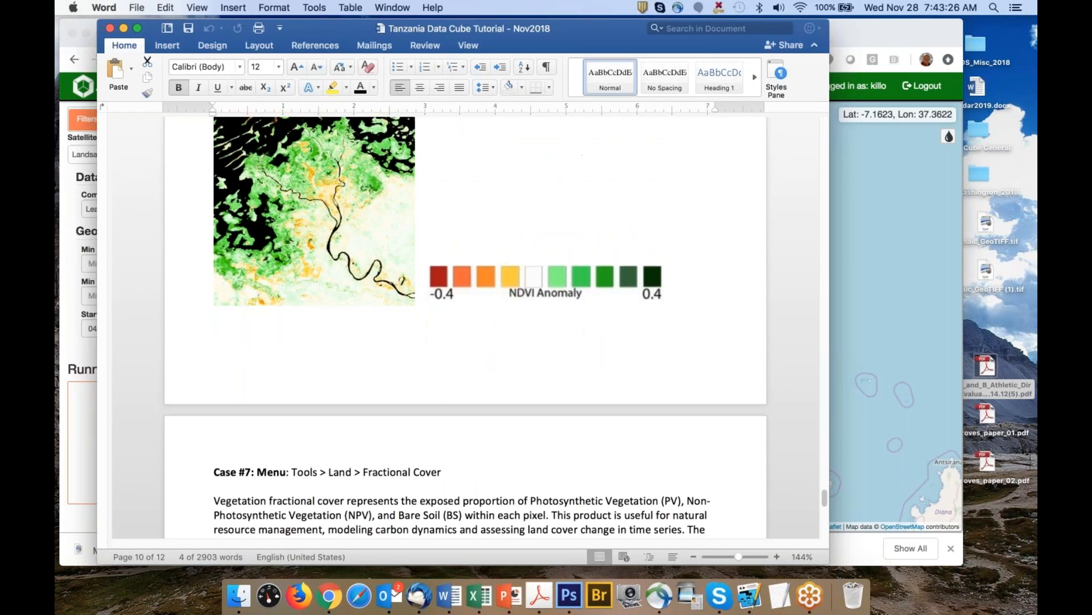
{"action": "scroll", "coordinate": [486, 251], "scroll_direction": "down", "scroll_amount": 2}
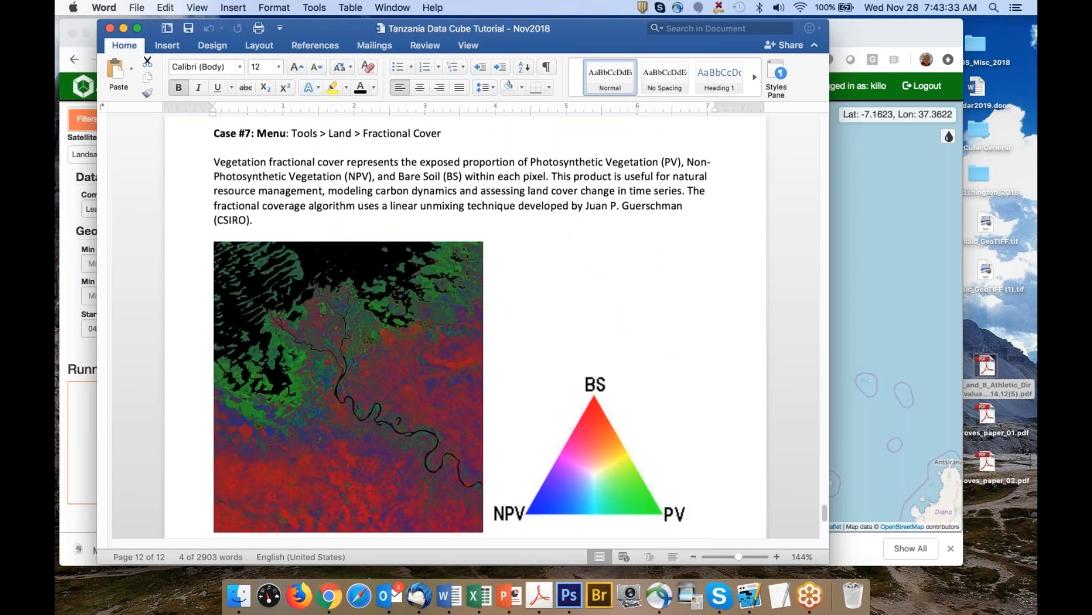
{"action": "scroll", "coordinate": [486, 251], "scroll_direction": "down", "scroll_amount": 2}
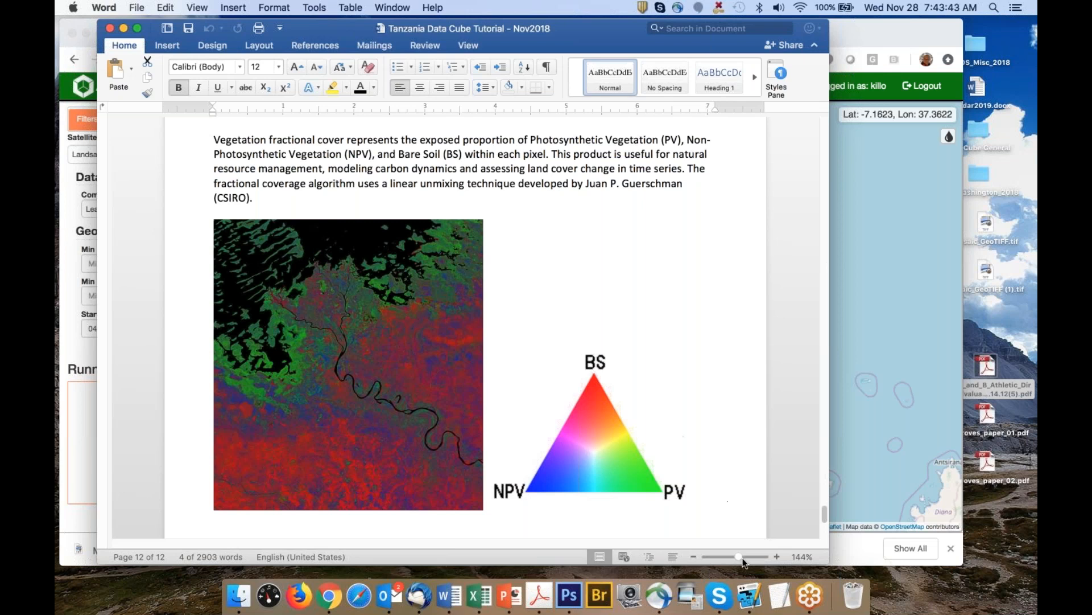
Widen the document window and enlarge the Fractional Cover section to 200%
{"action": "left_click_drag", "start_coordinate": [739, 556], "coordinate": [744, 557]}
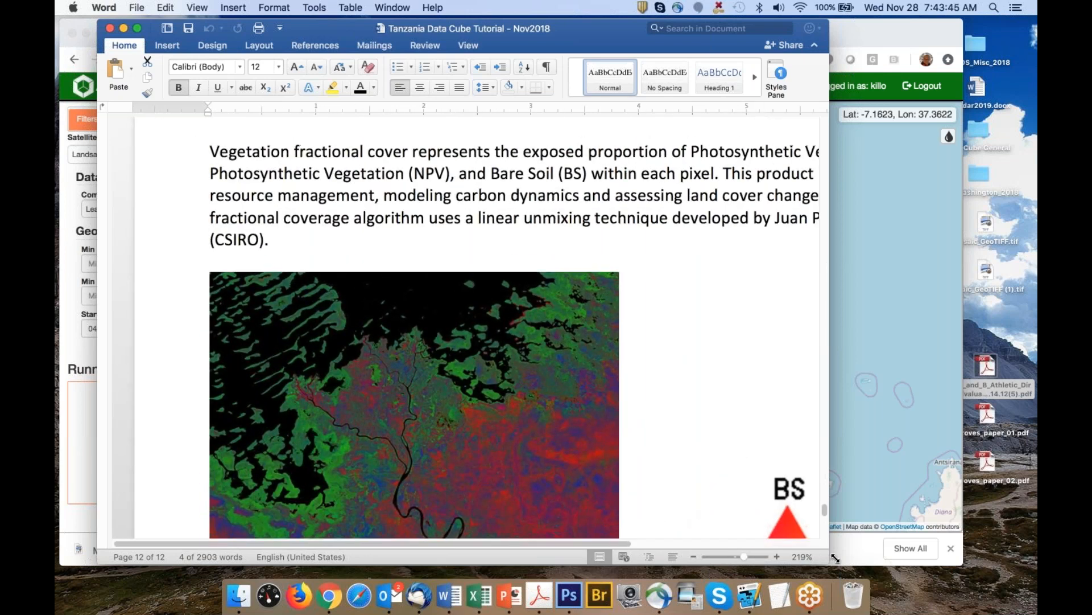
{"action": "left_click_drag", "start_coordinate": [900, 555], "coordinate": [965, 558]}
{"action": "scroll", "coordinate": [658, 383], "scroll_direction": "down", "scroll_amount": 1}
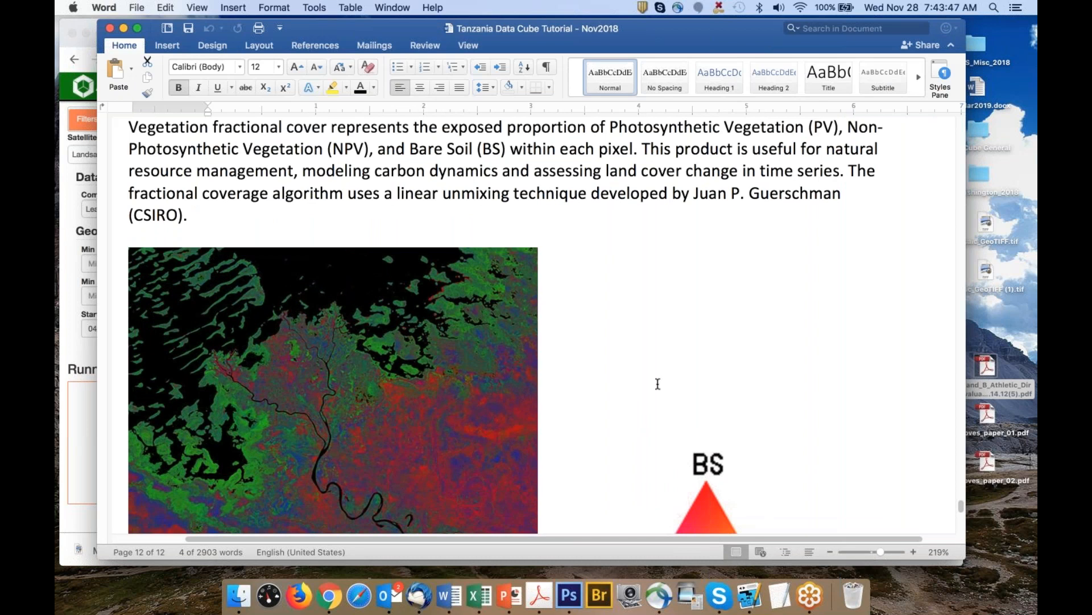
{"action": "scroll", "coordinate": [652, 390], "scroll_direction": "down", "scroll_amount": 5}
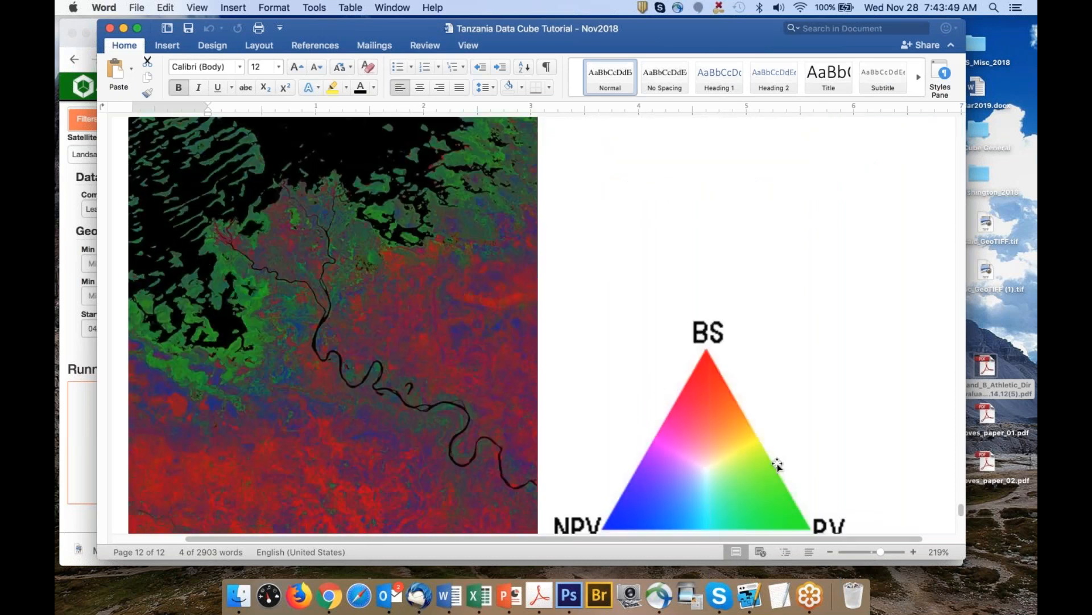
{"action": "left_click_drag", "start_coordinate": [875, 550], "coordinate": [879, 551]}
{"action": "scroll", "coordinate": [789, 439], "scroll_direction": "down", "scroll_amount": 3}
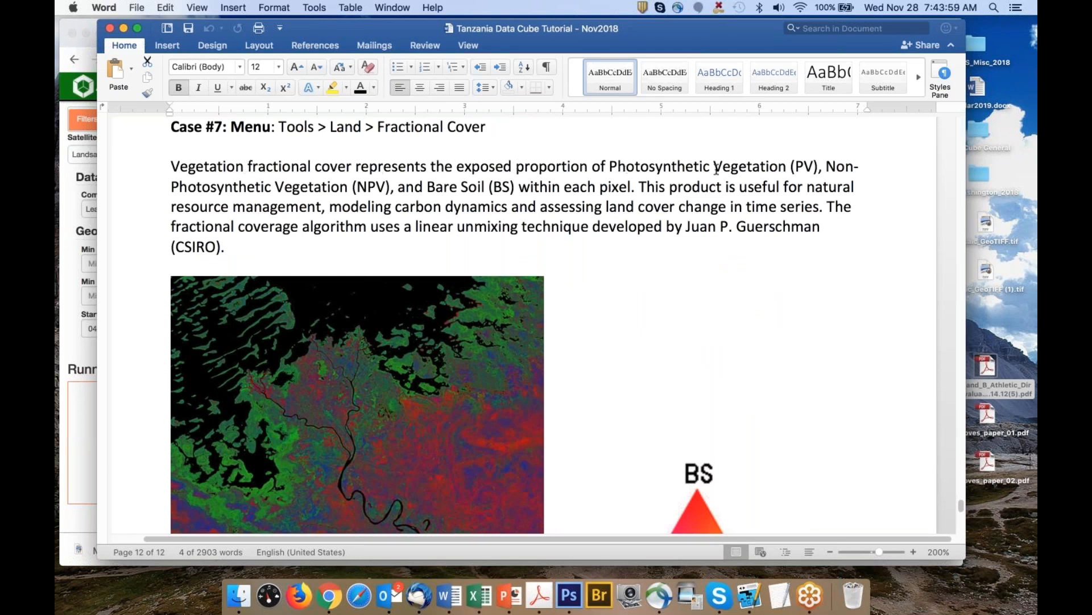
Examine the fractional cover image and BS, NPV and PV colour triangle, and highlight "linear unmixing technique" in the explanation
{"action": "scroll", "coordinate": [761, 273], "scroll_direction": "down", "scroll_amount": 5}
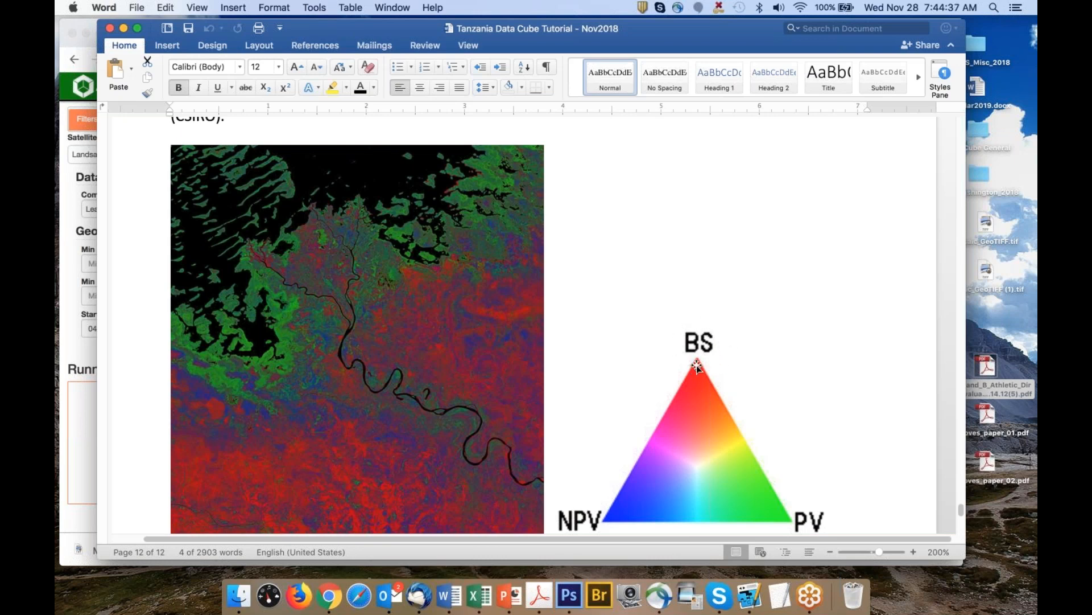
{"action": "scroll", "coordinate": [391, 378], "scroll_direction": "down", "scroll_amount": 1}
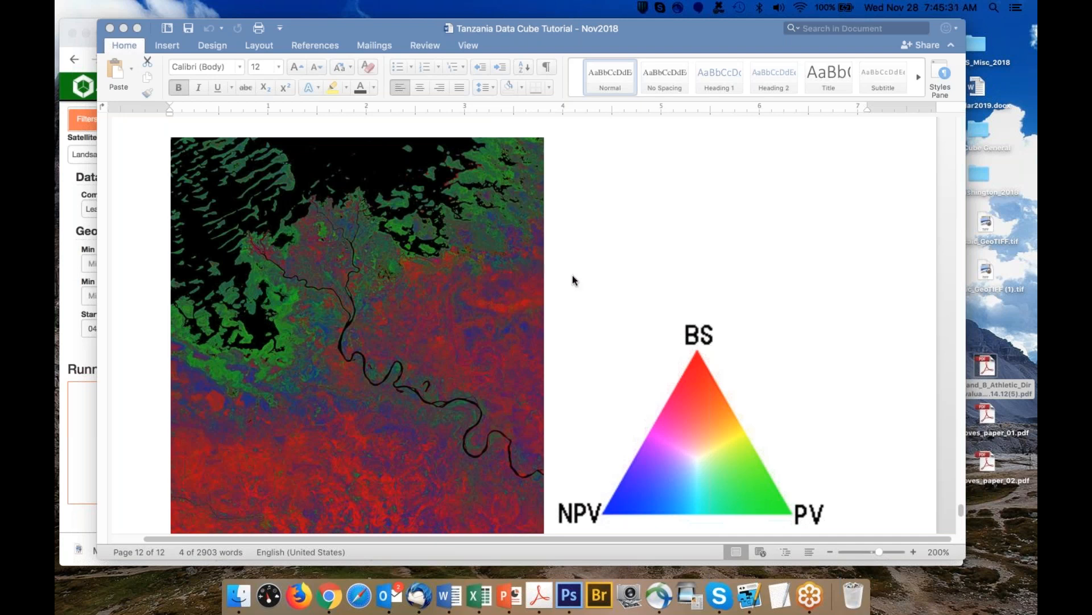
{"action": "scroll", "coordinate": [574, 275], "scroll_direction": "up", "scroll_amount": 3}
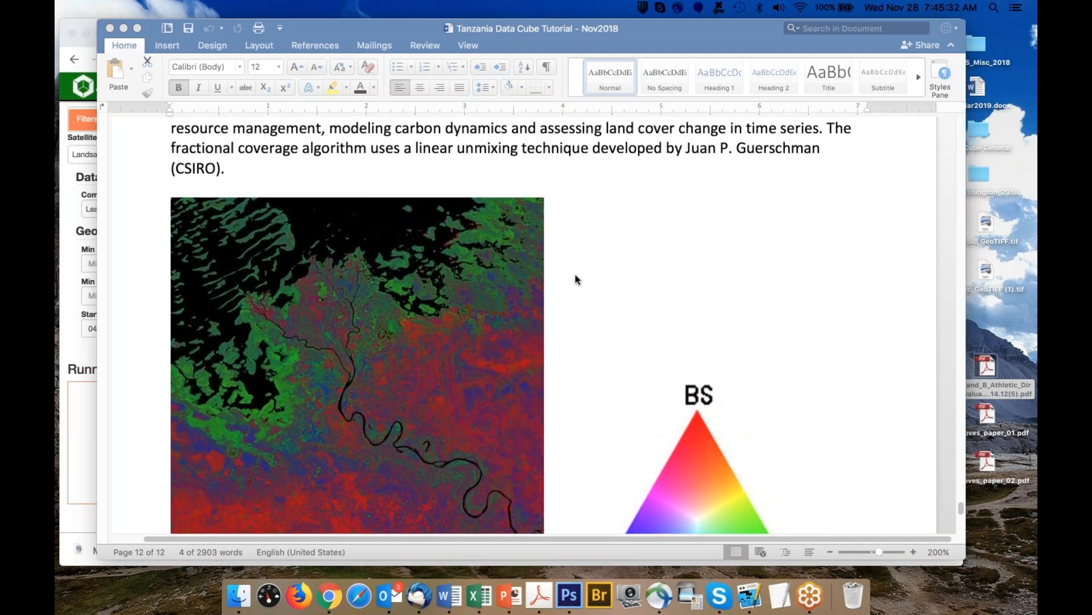
{"action": "left_click", "coordinate": [465, 154]}
{"action": "left_click_drag", "start_coordinate": [415, 151], "coordinate": [572, 153]}
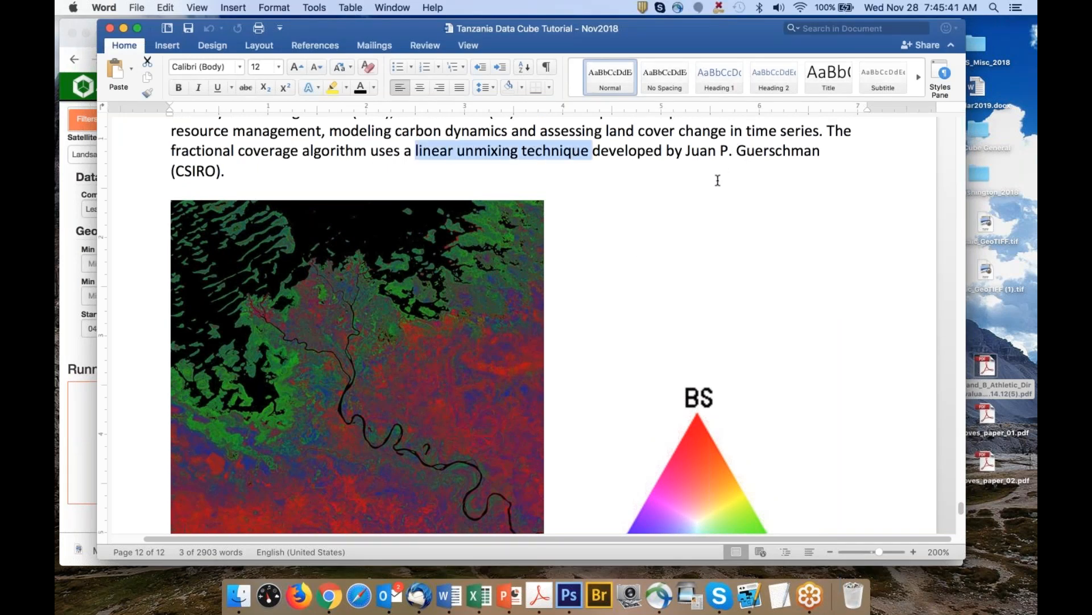
{"action": "scroll", "coordinate": [593, 291], "scroll_direction": "down", "scroll_amount": 1}
{"action": "scroll", "coordinate": [593, 290], "scroll_direction": "down", "scroll_amount": 2}
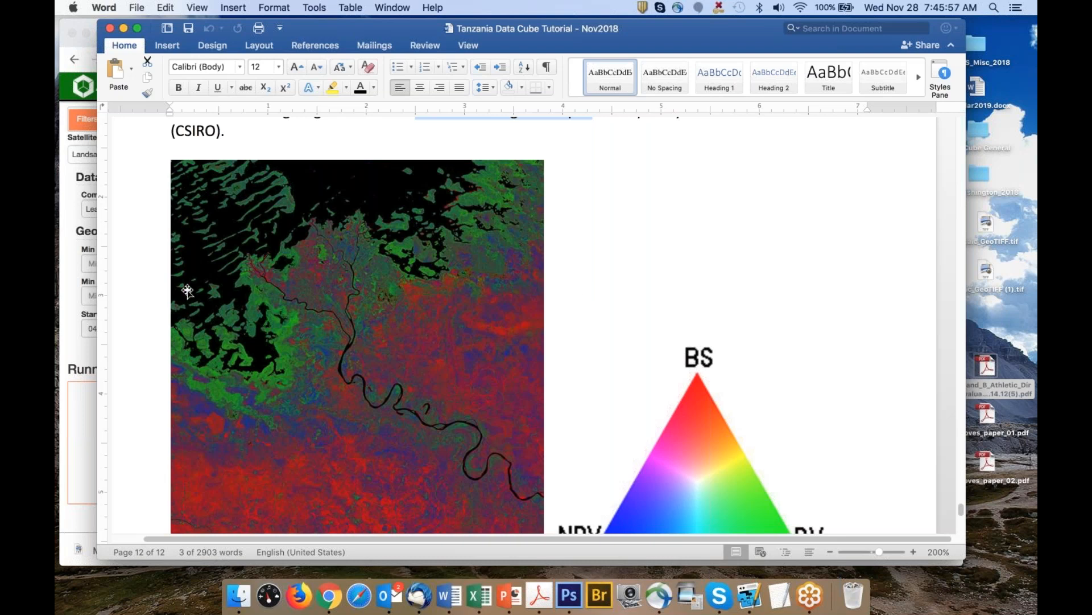
Return to Chrome and draw a query rectangle around Dodoma from latitude -6.4157 to -5.8789 and longitude 35.2555 to 35.8877
{"action": "left_click", "coordinate": [60, 284]}
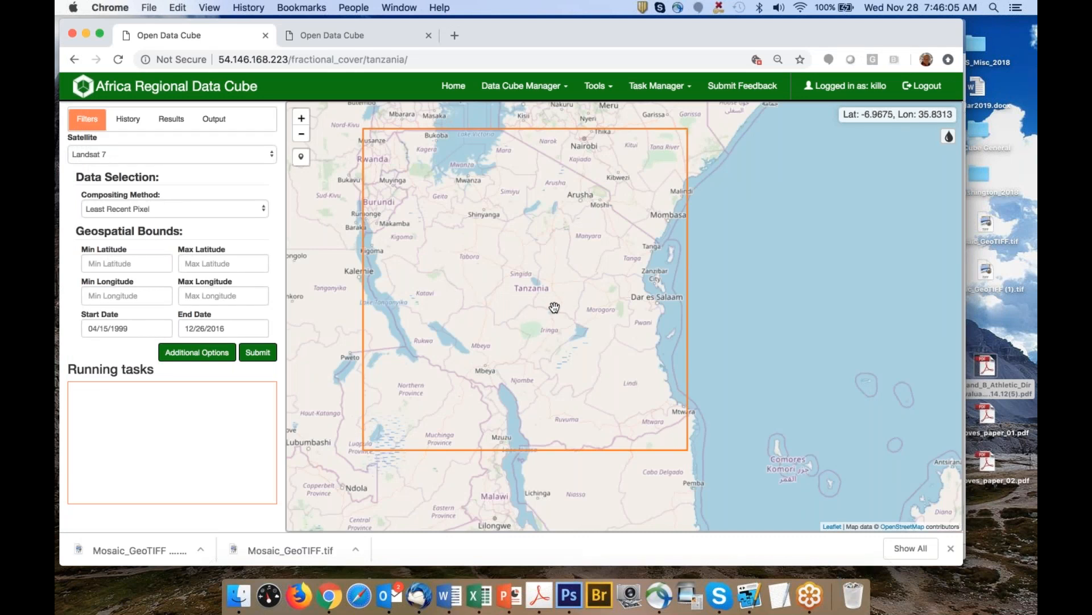
{"action": "scroll", "coordinate": [552, 306], "scroll_direction": "up", "scroll_amount": 3}
{"action": "scroll", "coordinate": [557, 301], "scroll_direction": "up", "scroll_amount": 5}
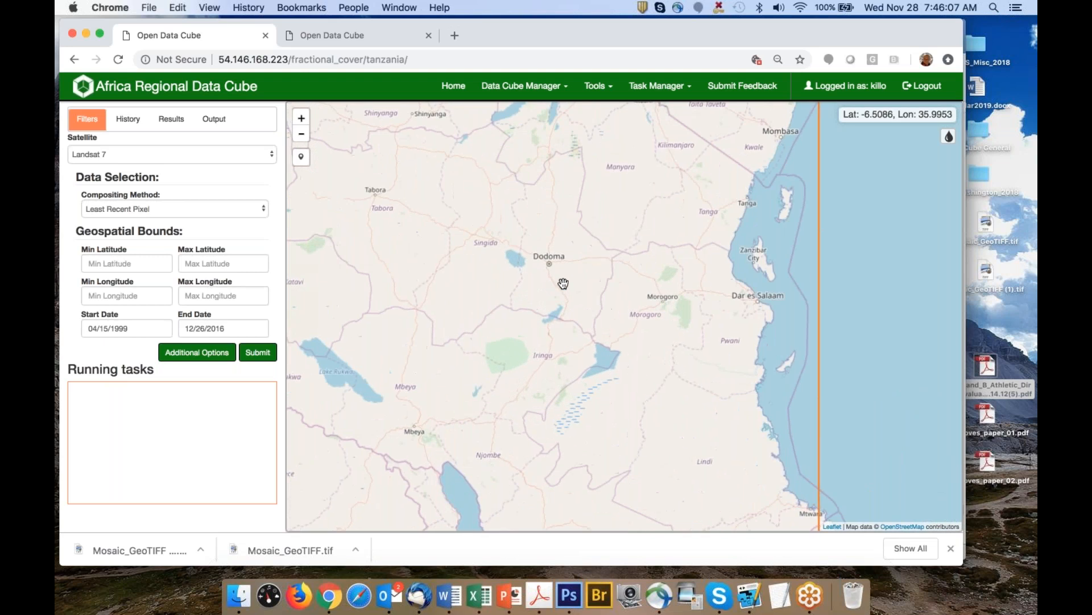
{"action": "scroll", "coordinate": [558, 261], "scroll_direction": "up", "scroll_amount": 5}
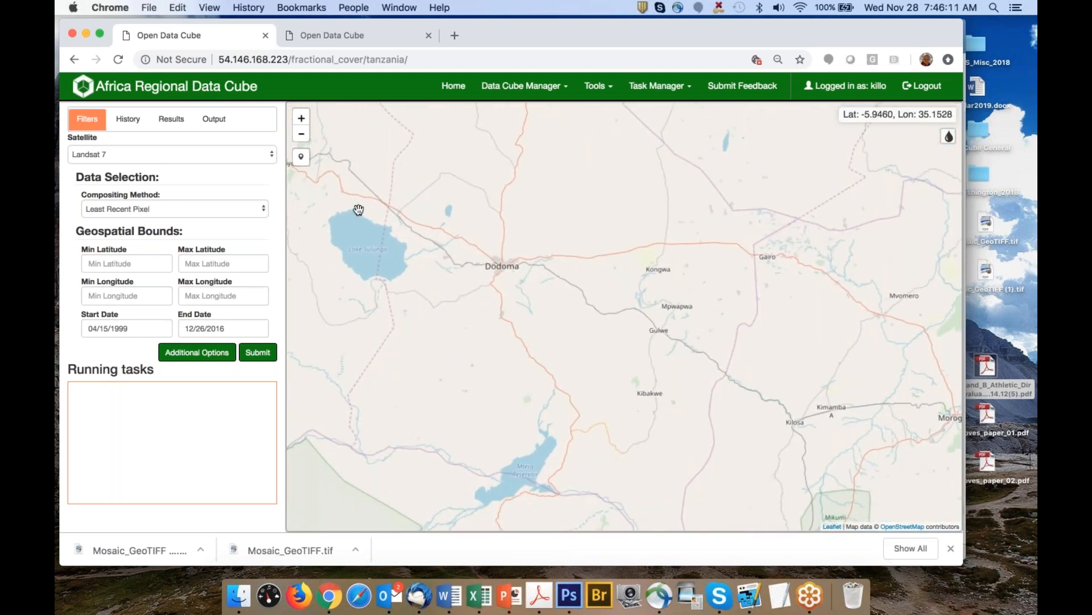
{"action": "key", "text": "shift"}
{"action": "mouse_move", "coordinate": [320, 185]}
{"action": "left_mouse_down"}
{"action": "mouse_move", "coordinate": [428, 286]}
{"action": "mouse_move", "coordinate": [540, 324]}
{"action": "left_mouse_up"}
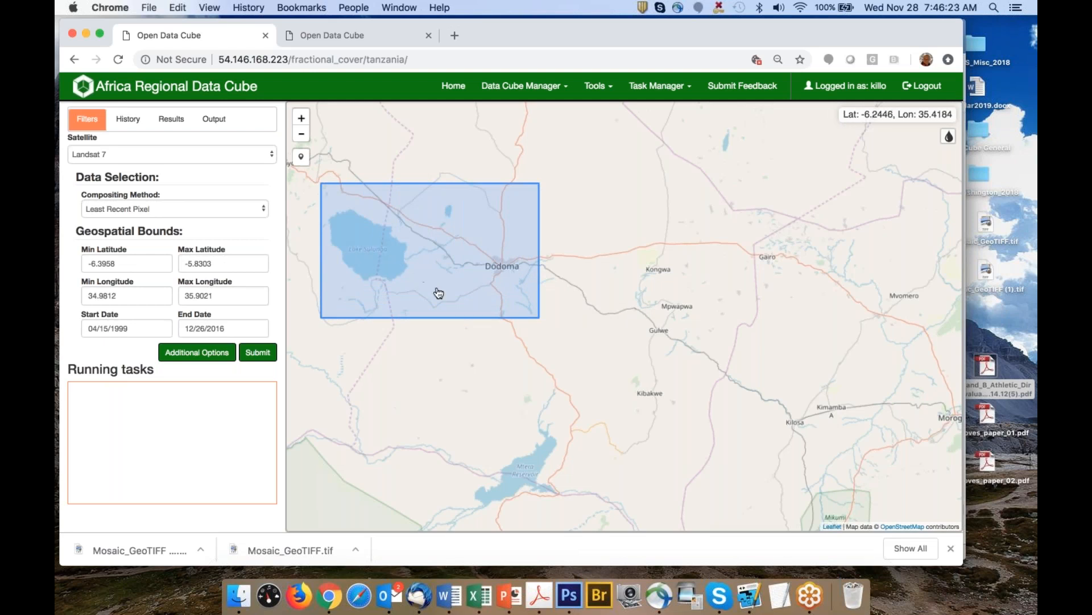
{"action": "left_click", "coordinate": [442, 290]}
{"action": "mouse_move", "coordinate": [385, 195]}
{"action": "left_mouse_down"}
{"action": "mouse_move", "coordinate": [387, 228]}
{"action": "mouse_move", "coordinate": [535, 327]}
{"action": "left_mouse_up"}
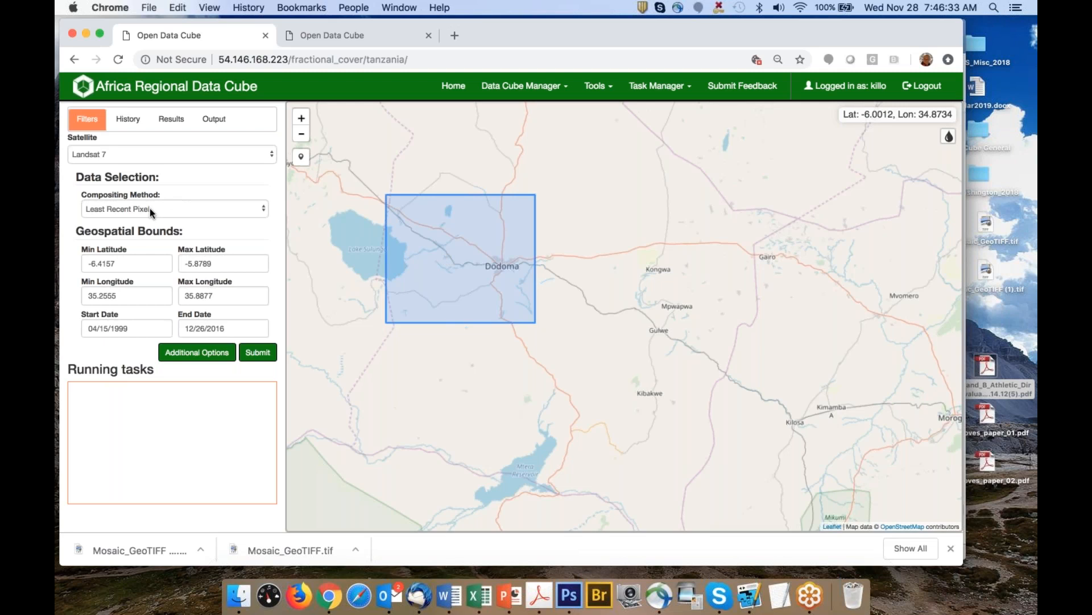
Set the query's start date to 01/01/2002 and its end date to 01/01/2003
{"action": "left_click", "coordinate": [146, 328]}
{"action": "left_click", "coordinate": [171, 350]}
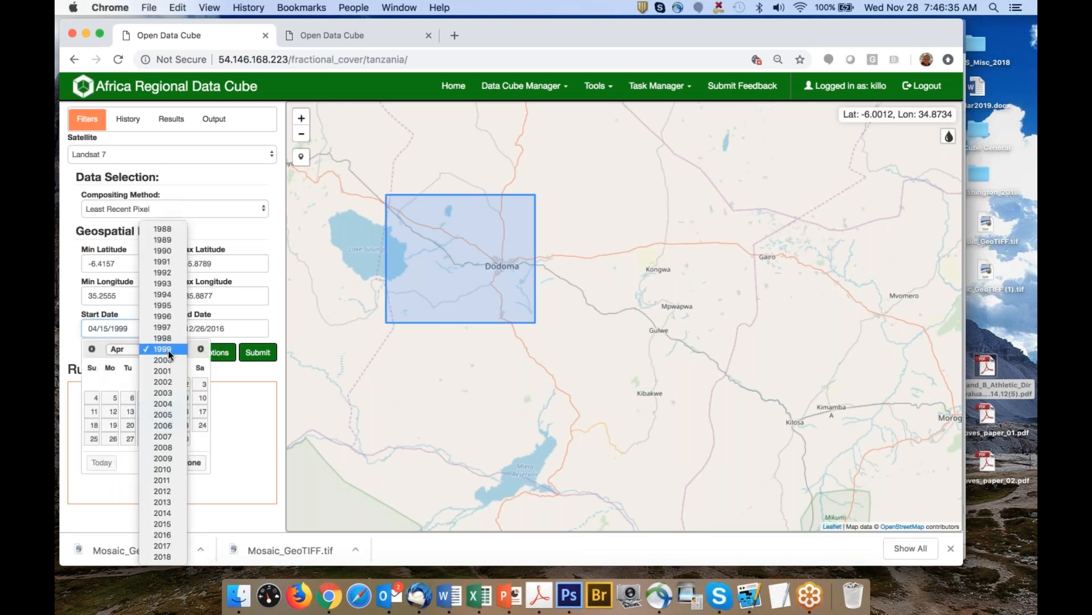
{"action": "left_click", "coordinate": [171, 385]}
{"action": "left_click", "coordinate": [130, 353]}
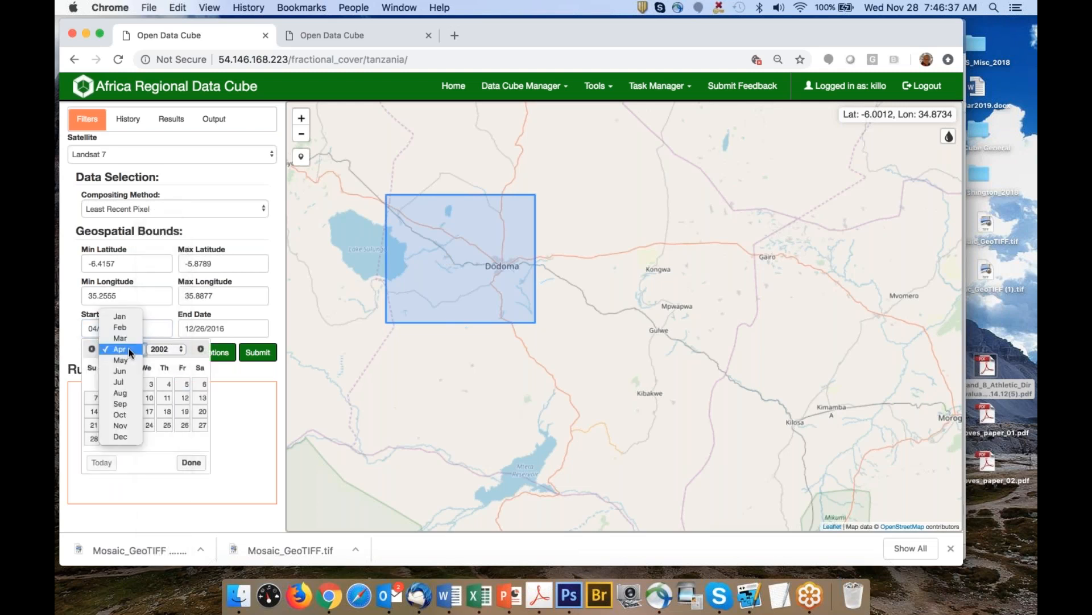
{"action": "left_click", "coordinate": [128, 316]}
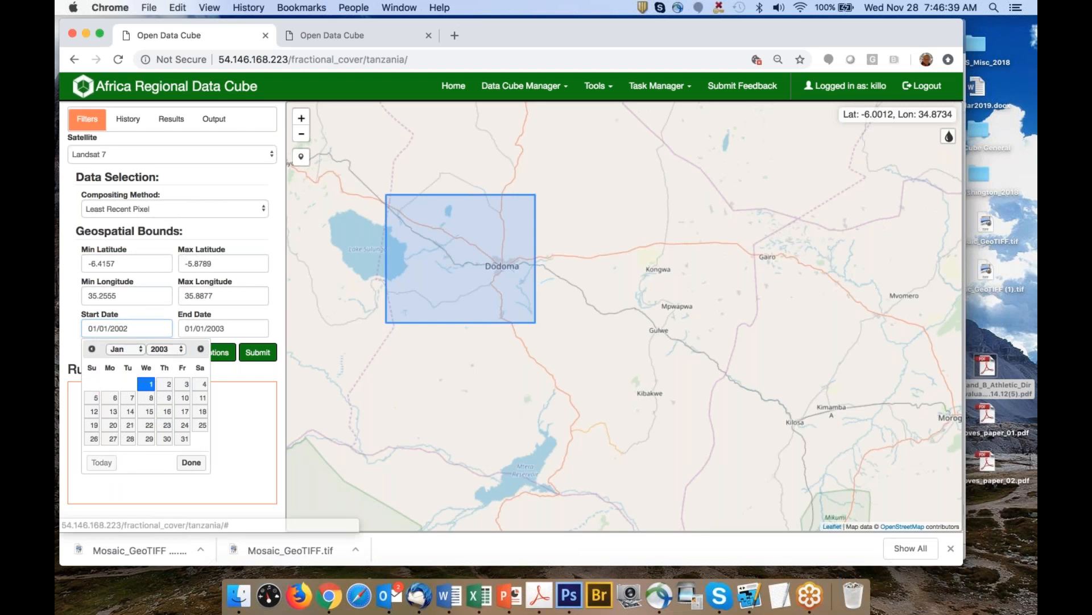
{"action": "left_click", "coordinate": [131, 384]}
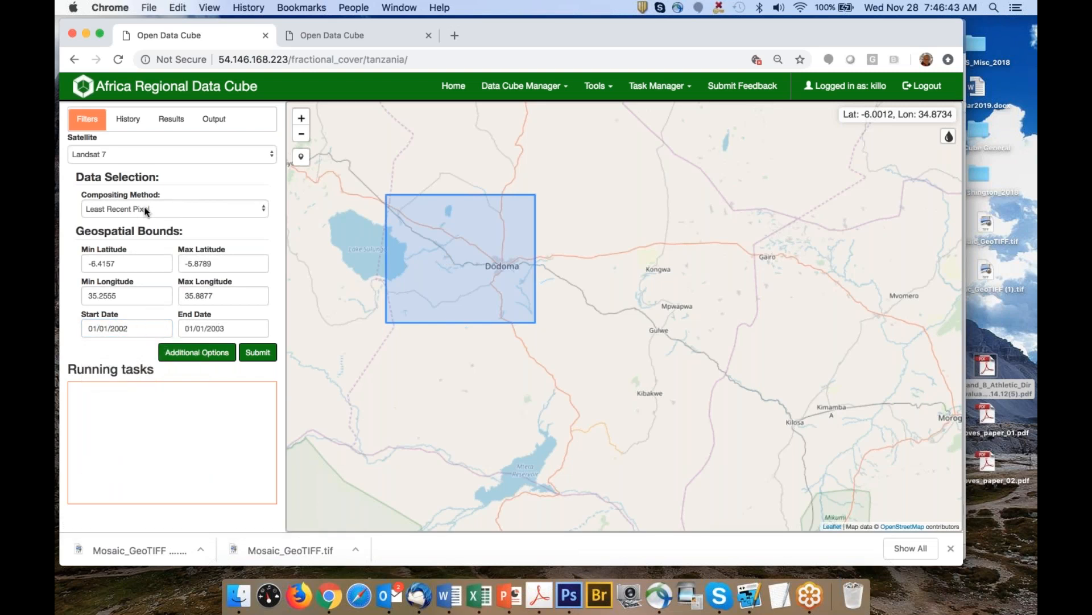
Set the compositing method to Most Recent Pixel after trying Median Pixel
{"action": "left_click", "coordinate": [147, 212]}
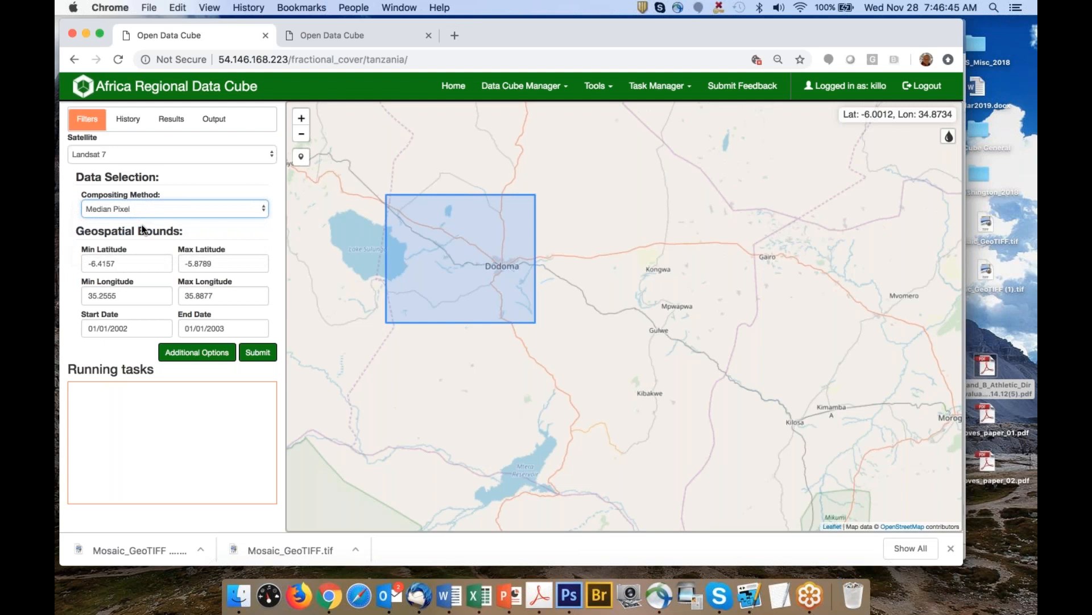
{"action": "left_click", "coordinate": [139, 211]}
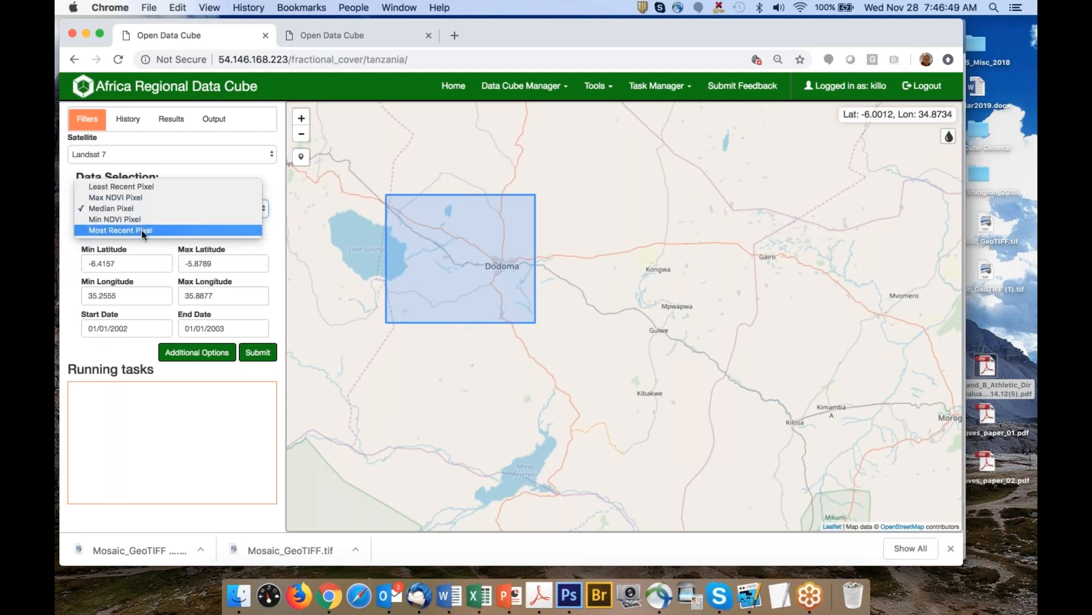
{"action": "left_click", "coordinate": [144, 231]}
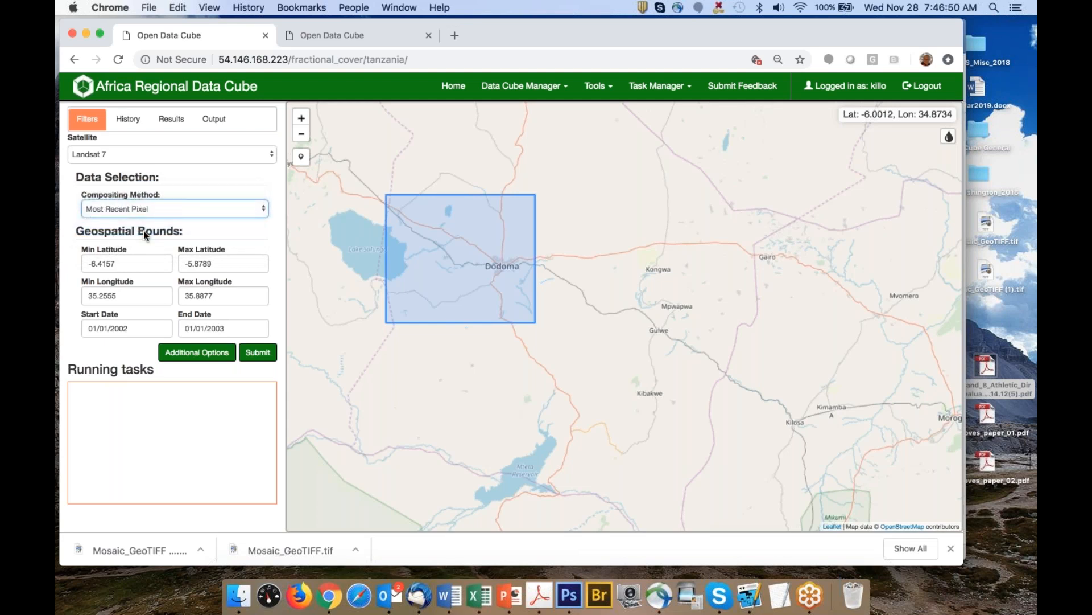
Switch back to the tutorial document in Word and review the fractional cover explanation and example image
{"action": "key", "text": "ctrl+Up"}
{"action": "left_click", "coordinate": [763, 384]}
{"action": "scroll", "coordinate": [512, 324], "scroll_direction": "up", "scroll_amount": 3}
{"action": "scroll", "coordinate": [513, 325], "scroll_direction": "down", "scroll_amount": 5}
{"action": "scroll", "coordinate": [512, 325], "scroll_direction": "up", "scroll_amount": 5}
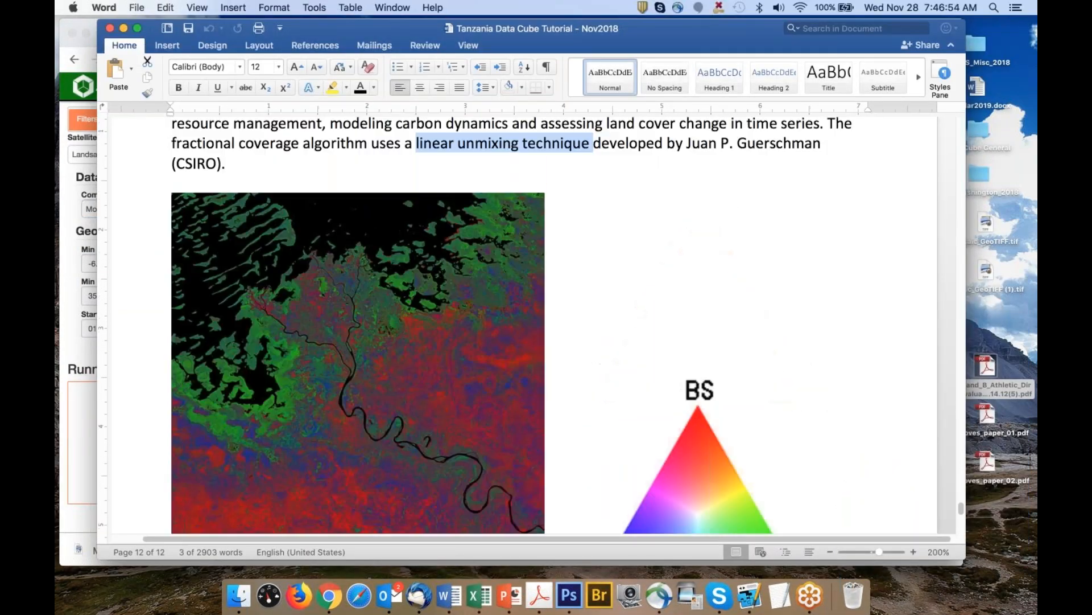
Return to Chrome and try to run the Dodoma fractional cover query with the Median Pixel compositing method
{"action": "scroll", "coordinate": [512, 324], "scroll_direction": "up", "scroll_amount": 1}
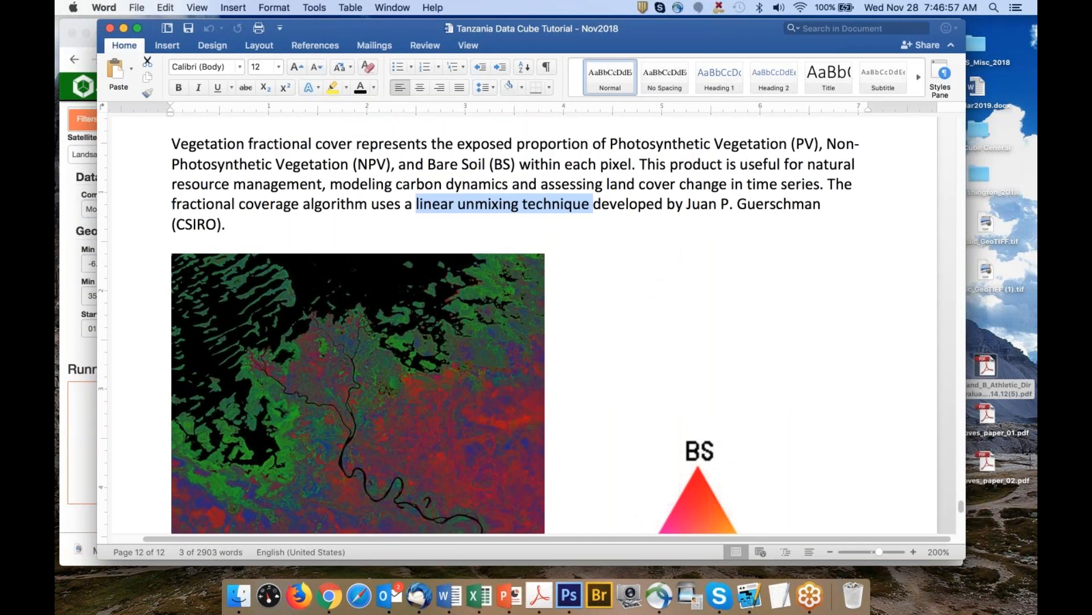
{"action": "left_click", "coordinate": [80, 264]}
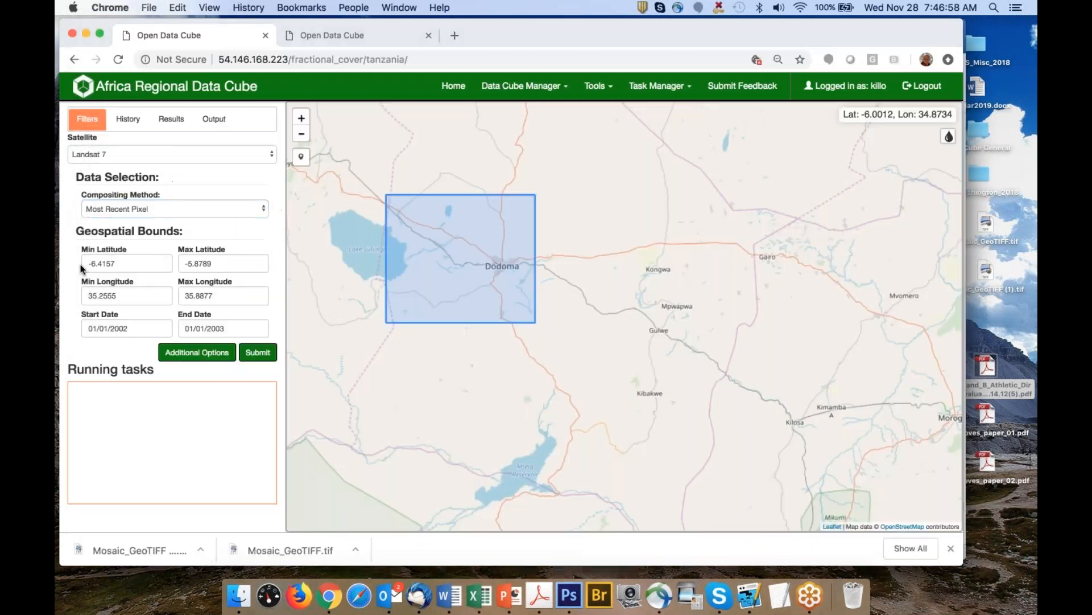
{"action": "left_click", "coordinate": [142, 209]}
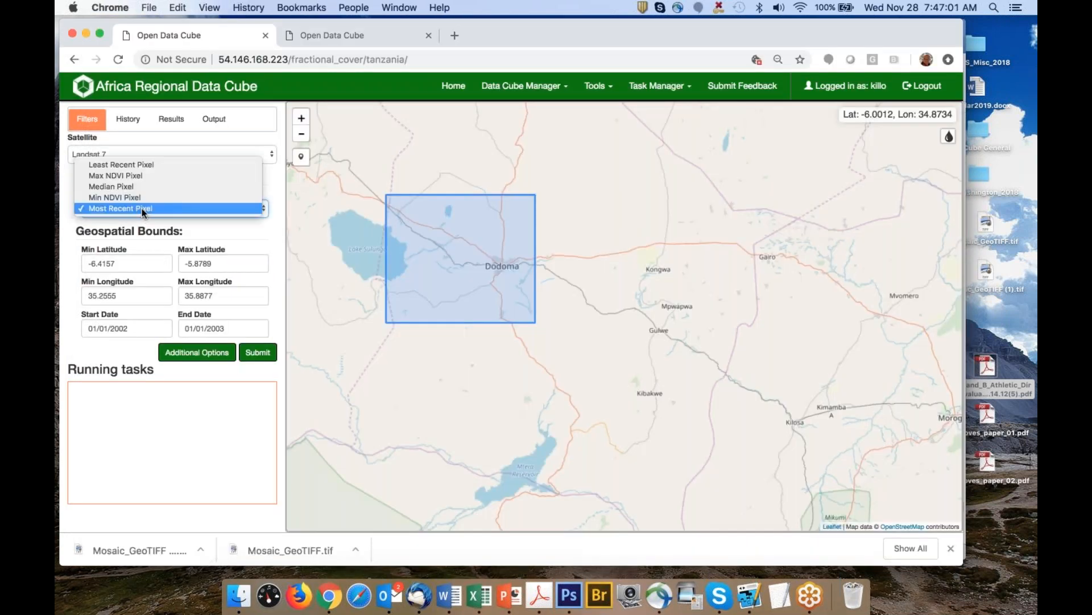
{"action": "left_click", "coordinate": [143, 188]}
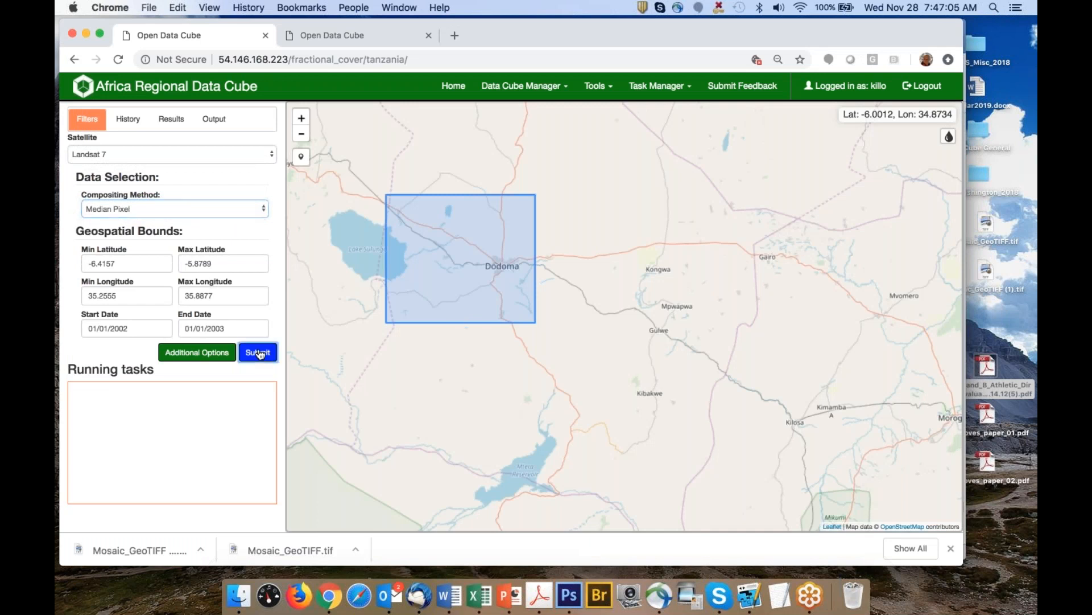
{"action": "left_click", "coordinate": [258, 352]}
{"action": "scroll", "coordinate": [477, 299], "scroll_direction": "up", "scroll_amount": 3}
{"action": "left_click_drag", "start_coordinate": [479, 281], "coordinate": [520, 329]}
{"action": "scroll", "coordinate": [510, 325], "scroll_direction": "up", "scroll_amount": 2}
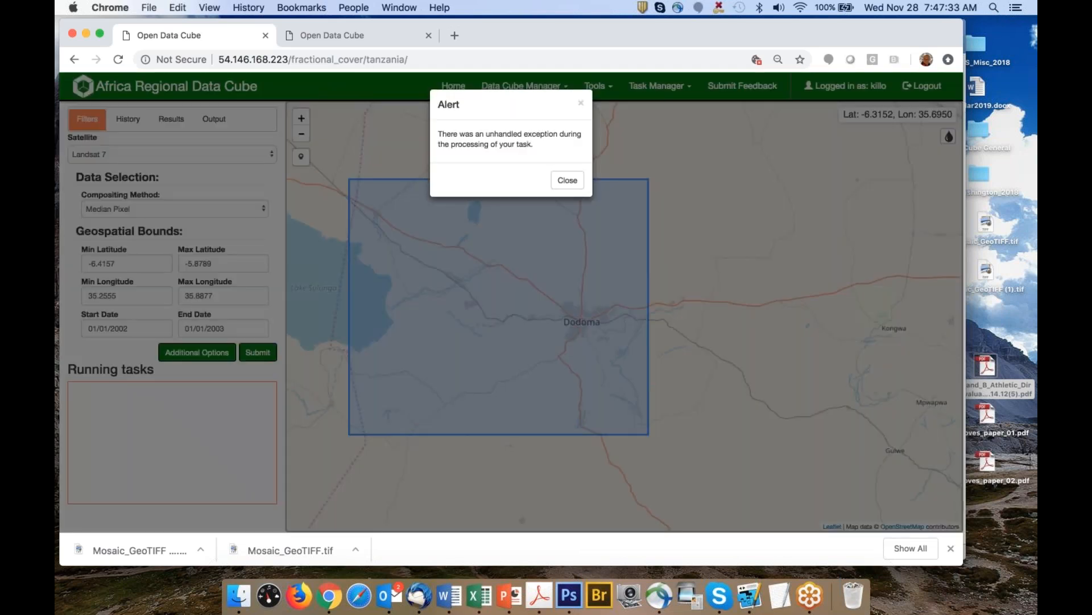
{"action": "left_click", "coordinate": [567, 180]}
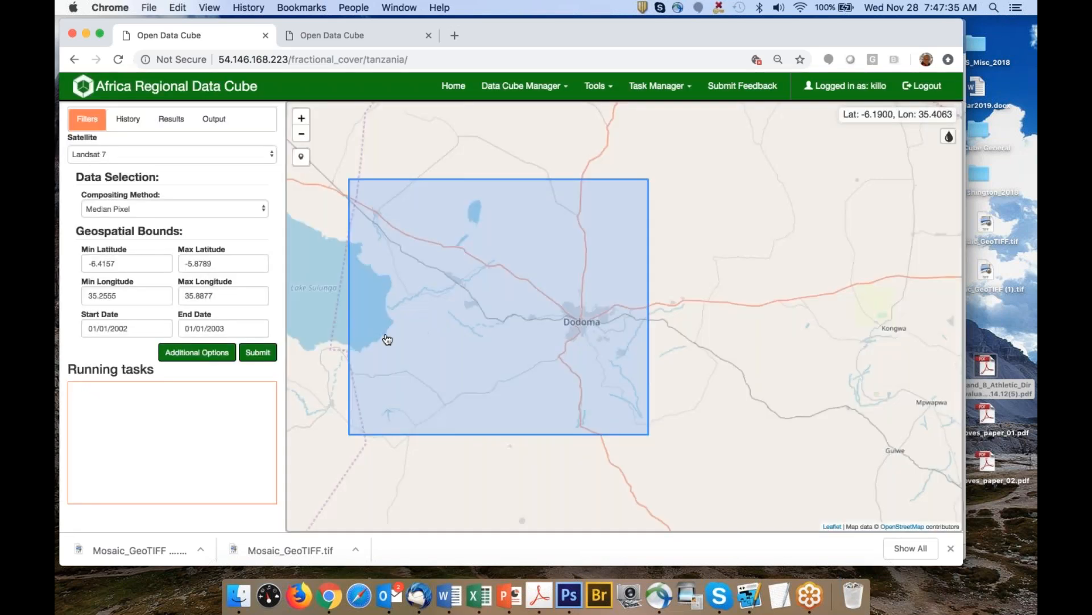
Submit a Most Recent Pixel query for a smaller rectangle around Dodoma, latitude -6.2737 to -6.0599 and longitude 35.6511 to 35.8547
{"action": "left_click", "coordinate": [134, 208]}
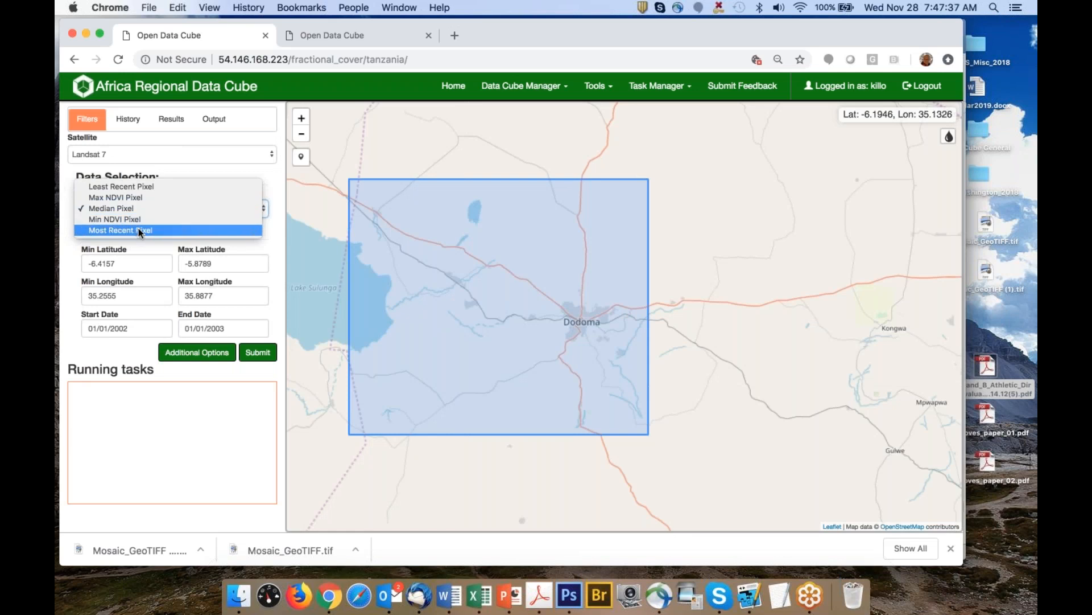
{"action": "left_click", "coordinate": [134, 229]}
{"action": "mouse_move", "coordinate": [536, 264]}
{"action": "left_mouse_down"}
{"action": "mouse_move", "coordinate": [564, 328]}
{"action": "mouse_move", "coordinate": [633, 367]}
{"action": "left_mouse_up"}
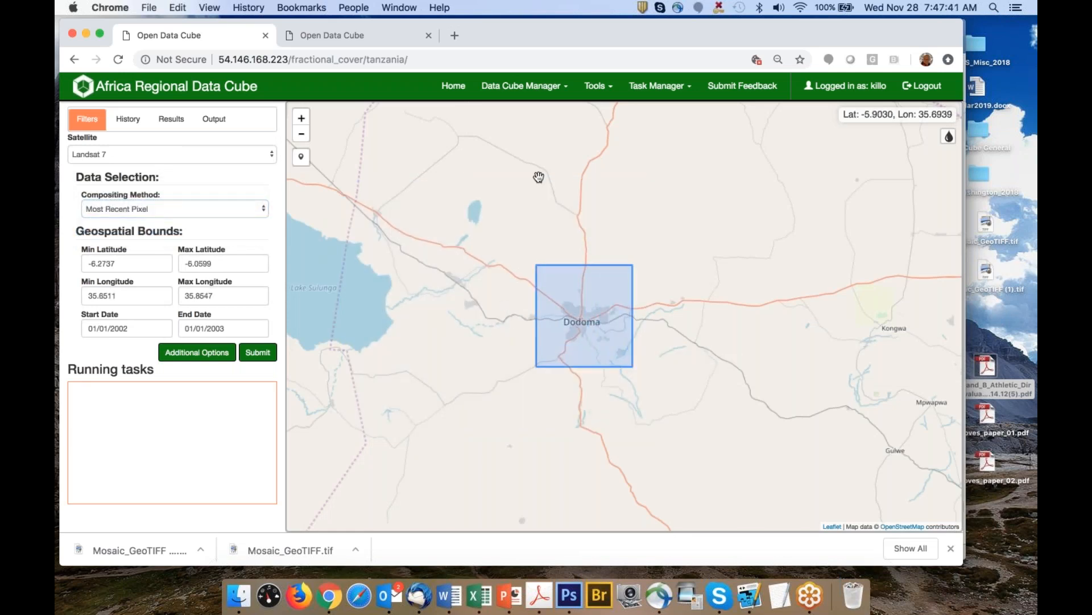
{"action": "left_click", "coordinate": [269, 353]}
Examine the fractional cover image rendered over Dodoma at closer range
{"action": "scroll", "coordinate": [582, 325], "scroll_direction": "up", "scroll_amount": 3}
{"action": "left_click_drag", "start_coordinate": [611, 311], "coordinate": [515, 292]}
{"action": "scroll", "coordinate": [493, 291], "scroll_direction": "up", "scroll_amount": 2}
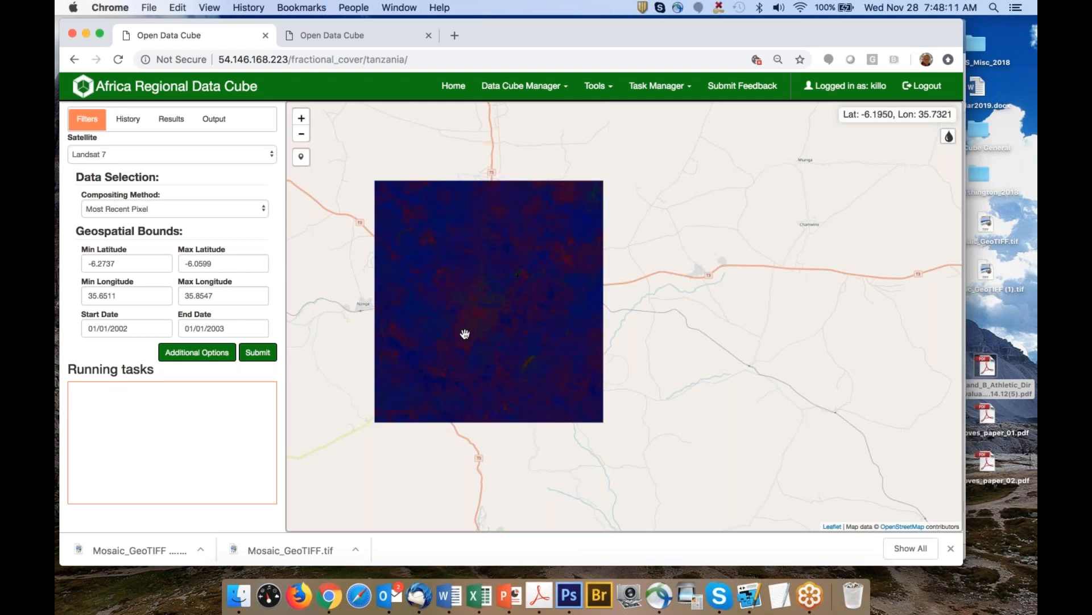
{"action": "scroll", "coordinate": [465, 334], "scroll_direction": "up", "scroll_amount": 3}
{"action": "scroll", "coordinate": [537, 371], "scroll_direction": "up", "scroll_amount": 2}
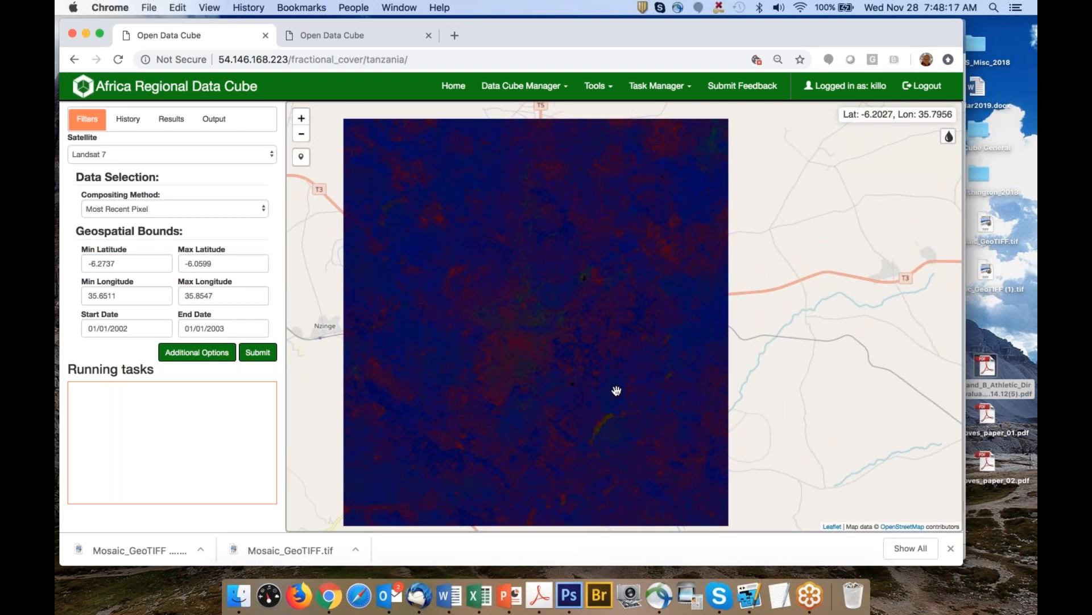
{"action": "scroll", "coordinate": [601, 356], "scroll_direction": "down", "scroll_amount": 1}
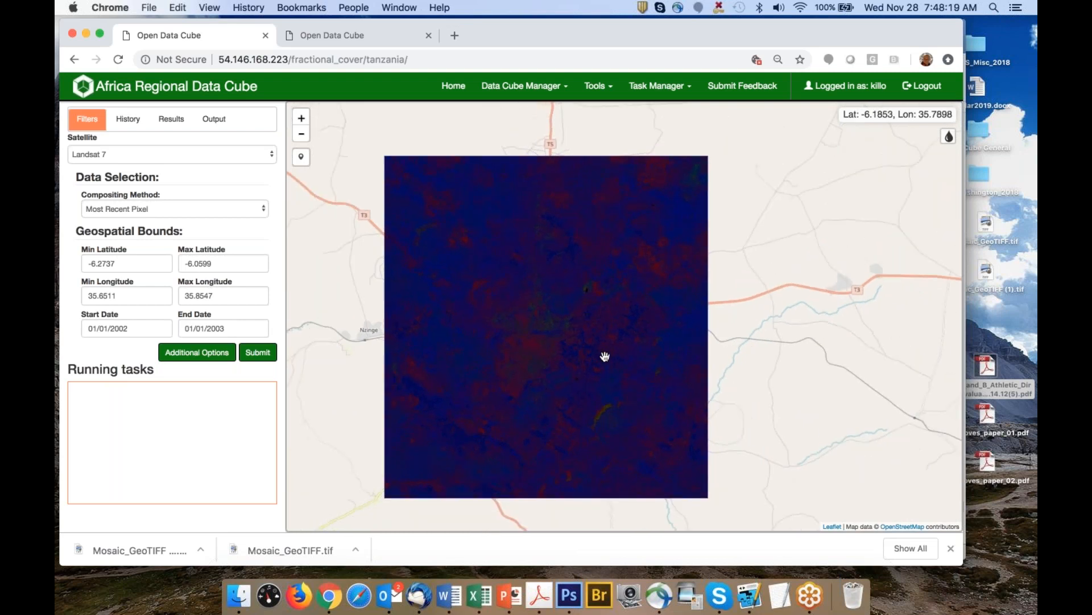
{"action": "scroll", "coordinate": [606, 355], "scroll_direction": "up", "scroll_amount": 1}
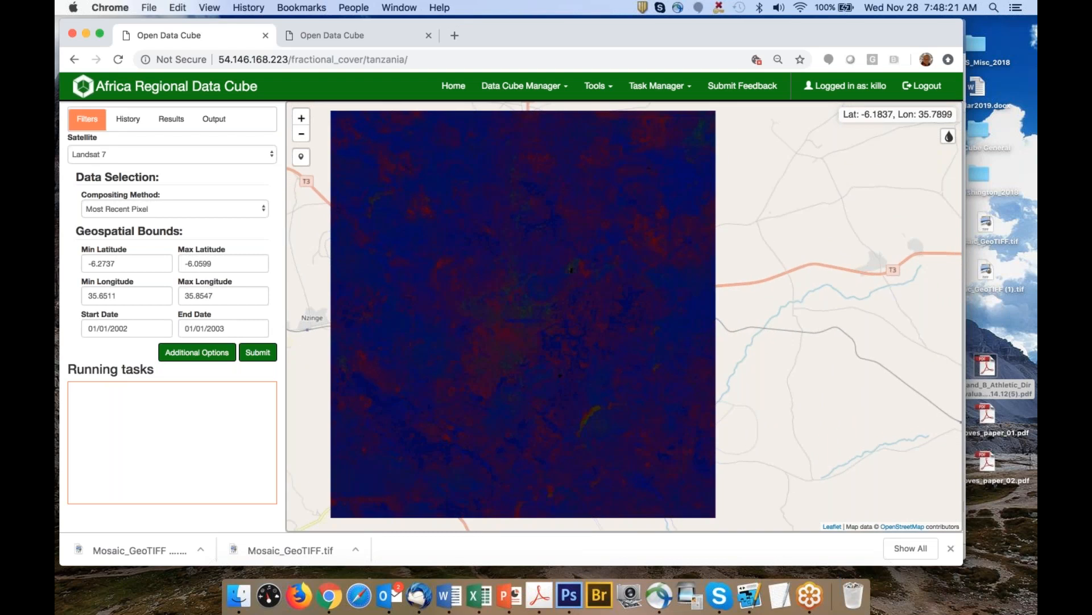
Check the BS, NPV and PV colour triangle in the Word tutorial document, and return to the Dodoma result in Chrome
{"action": "key", "text": "ctrl+Up"}
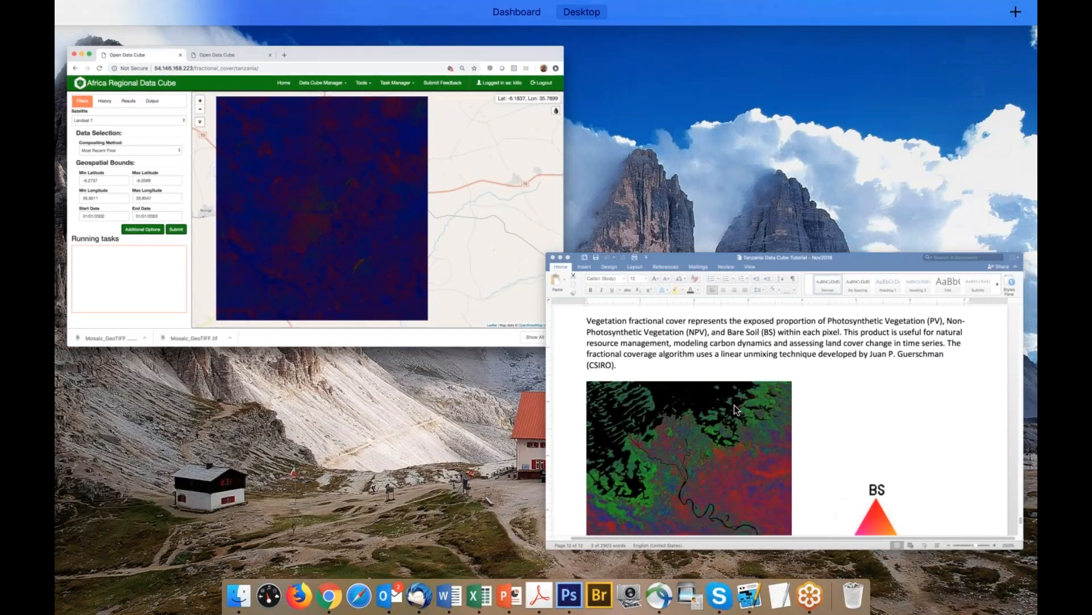
{"action": "left_click", "coordinate": [722, 380]}
{"action": "scroll", "coordinate": [547, 371], "scroll_direction": "down", "scroll_amount": 5}
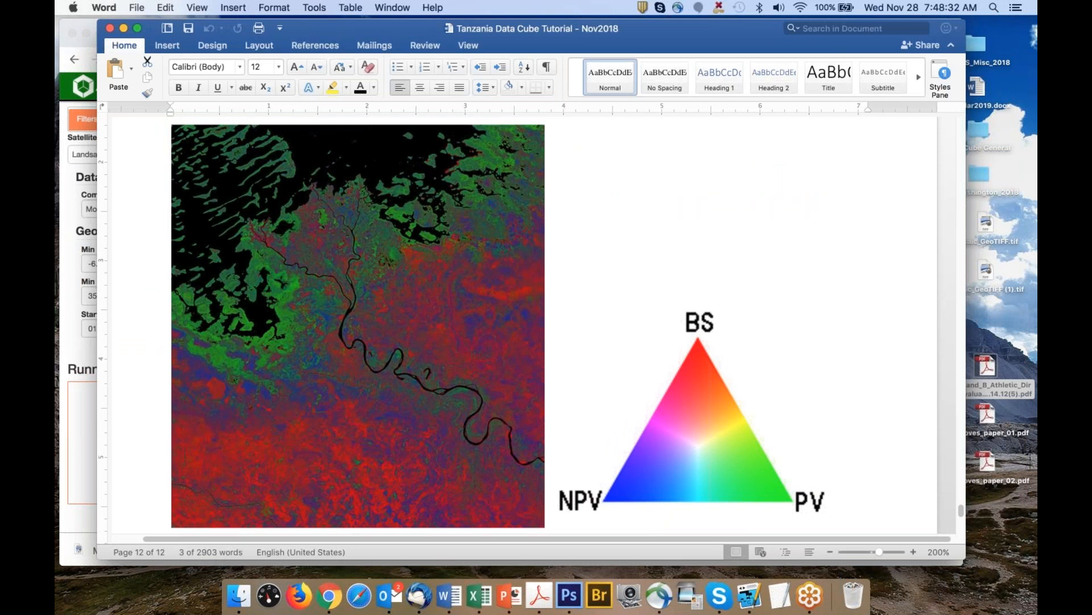
{"action": "key", "text": "ctrl+Up"}
{"action": "left_click", "coordinate": [358, 237]}
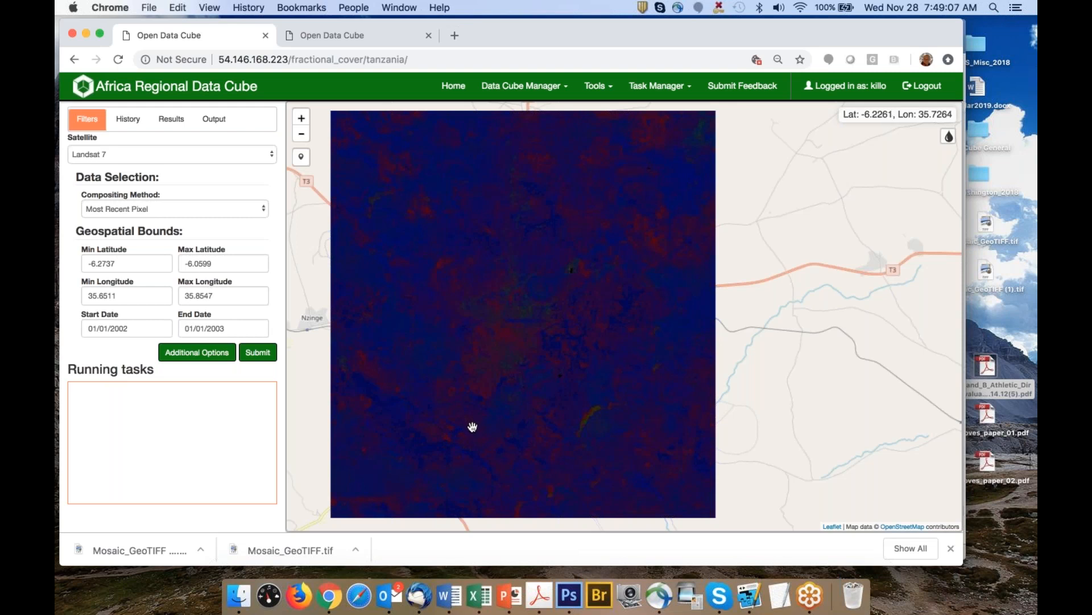
Try to run the query on a rectangle at Lake Sulunga's eastern shore, latitude -6.2120 to -6.0656 and longitude 35.3035 to 35.4435
{"action": "scroll", "coordinate": [471, 427], "scroll_direction": "down", "scroll_amount": 5}
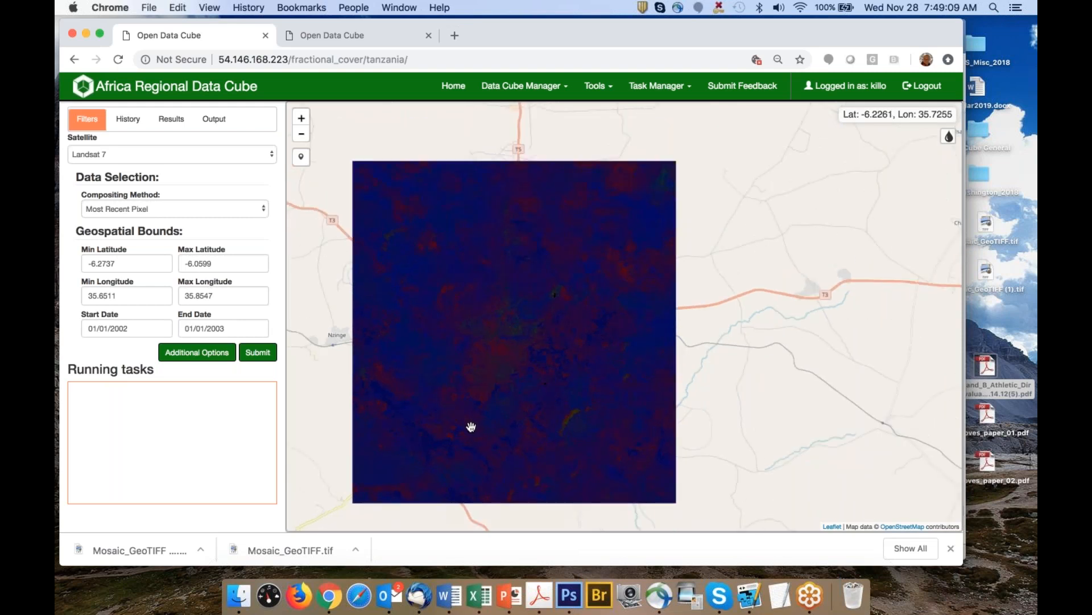
{"action": "left_click_drag", "start_coordinate": [359, 378], "coordinate": [552, 363]}
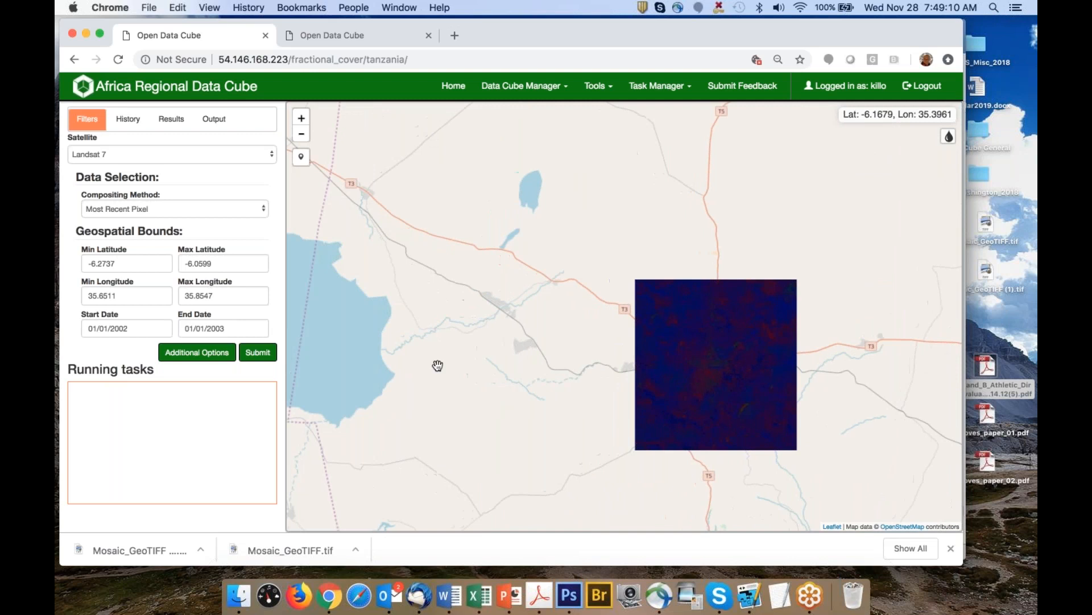
{"action": "scroll", "coordinate": [440, 366], "scroll_direction": "down", "scroll_amount": 3}
{"action": "left_click_drag", "start_coordinate": [442, 366], "coordinate": [511, 368]}
{"action": "key", "text": "shift"}
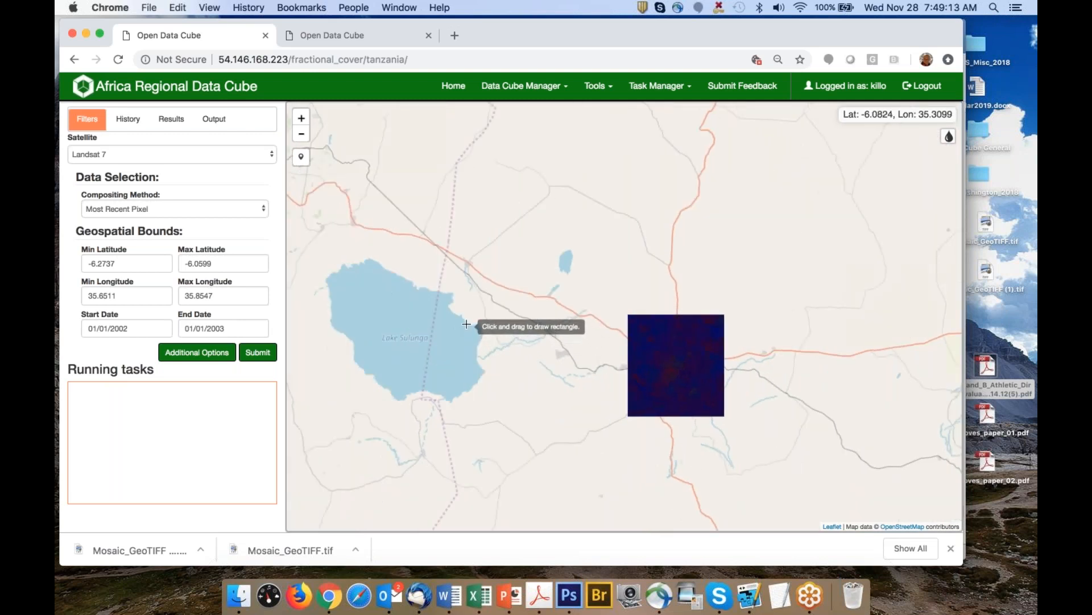
{"action": "mouse_move", "coordinate": [462, 317]}
{"action": "left_mouse_down"}
{"action": "mouse_move", "coordinate": [487, 377]}
{"action": "mouse_move", "coordinate": [530, 387]}
{"action": "left_mouse_up"}
{"action": "left_click", "coordinate": [259, 352]}
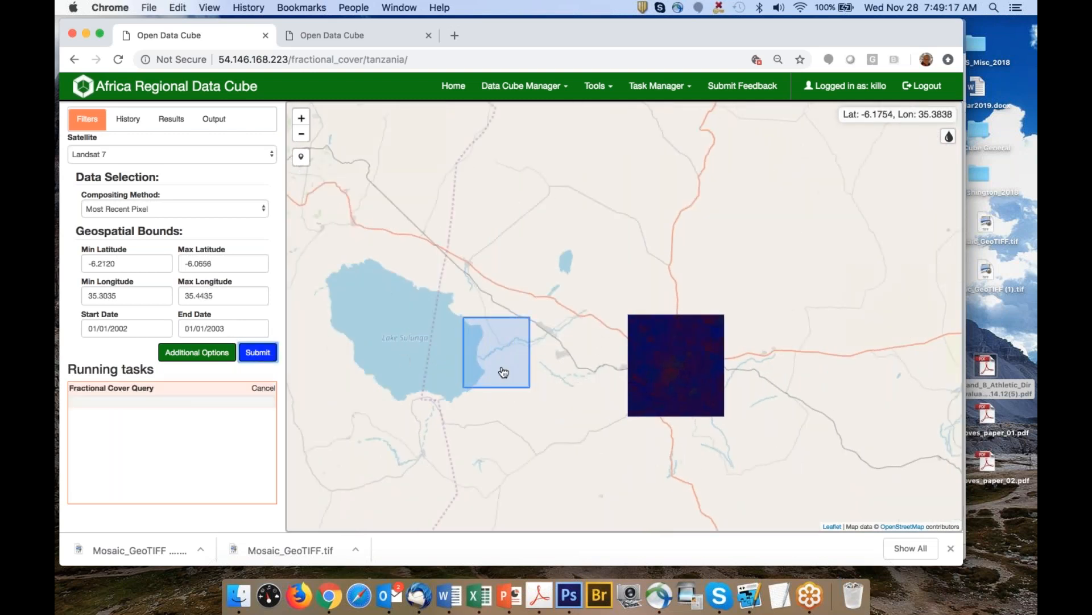
Inspect the colour patterns in the centre of the Dodoma fractional cover image, dismissing the alert from the lake query
{"action": "scroll", "coordinate": [500, 370], "scroll_direction": "up", "scroll_amount": 3}
{"action": "scroll", "coordinate": [499, 366], "scroll_direction": "up", "scroll_amount": 1}
{"action": "left_click_drag", "start_coordinate": [908, 387], "coordinate": [519, 330]}
{"action": "scroll", "coordinate": [580, 353], "scroll_direction": "up", "scroll_amount": 2}
{"action": "scroll", "coordinate": [618, 347], "scroll_direction": "up", "scroll_amount": 2}
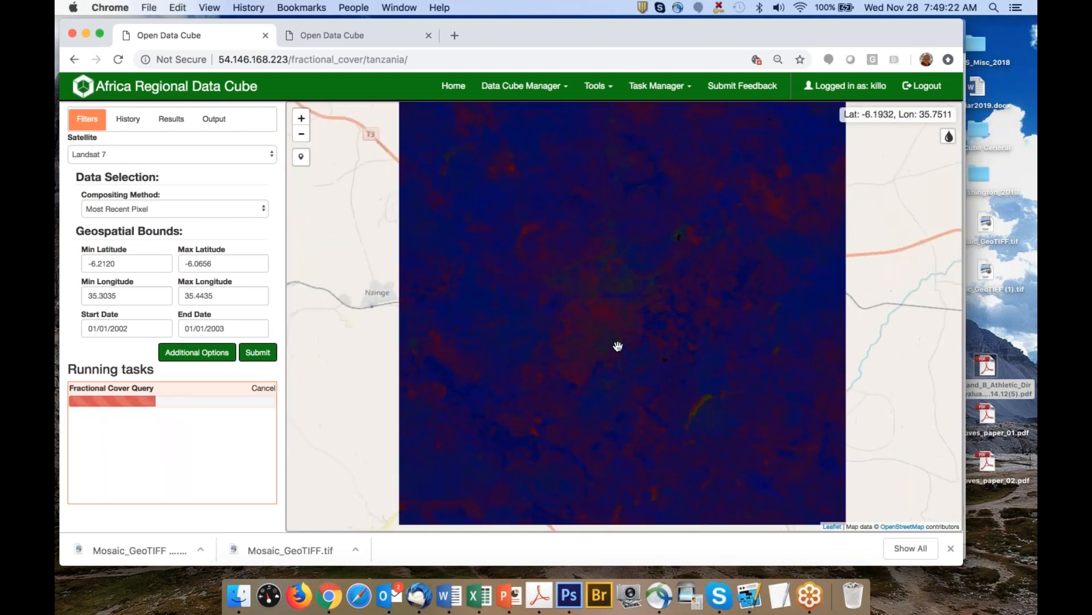
{"action": "scroll", "coordinate": [629, 297], "scroll_direction": "up", "scroll_amount": 1}
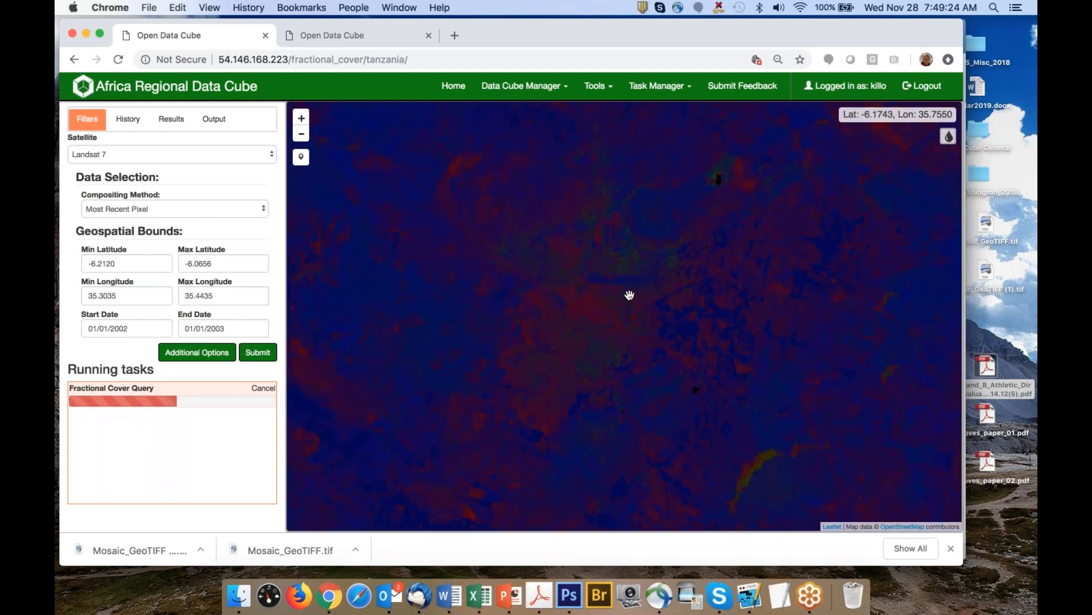
{"action": "scroll", "coordinate": [624, 253], "scroll_direction": "up", "scroll_amount": 1}
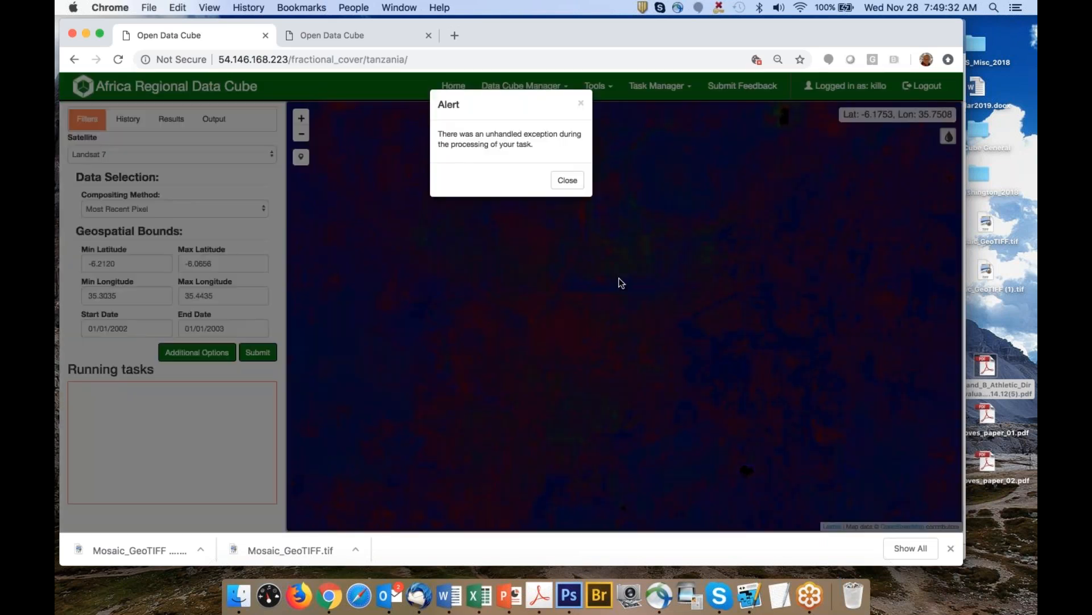
{"action": "left_click", "coordinate": [571, 183]}
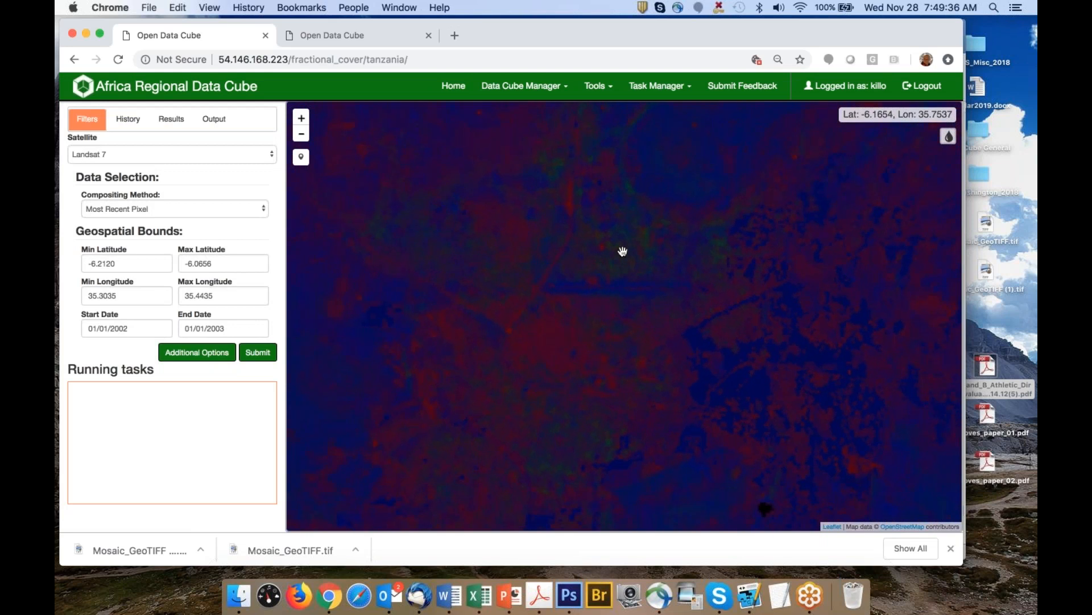
{"action": "scroll", "coordinate": [622, 249], "scroll_direction": "down", "scroll_amount": 2}
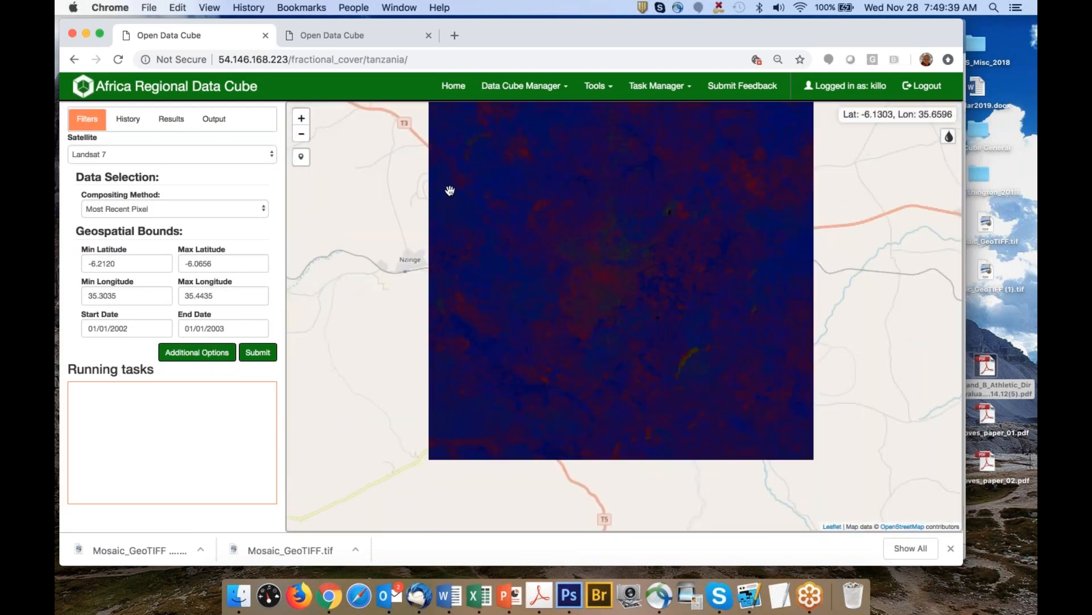
{"action": "left_click_drag", "start_coordinate": [567, 207], "coordinate": [554, 257]}
Switch to the Open Data Cube site with the Bangladesh spectral indices and open its Fractional Cover tool for Bangladesh
{"action": "left_click", "coordinate": [344, 35]}
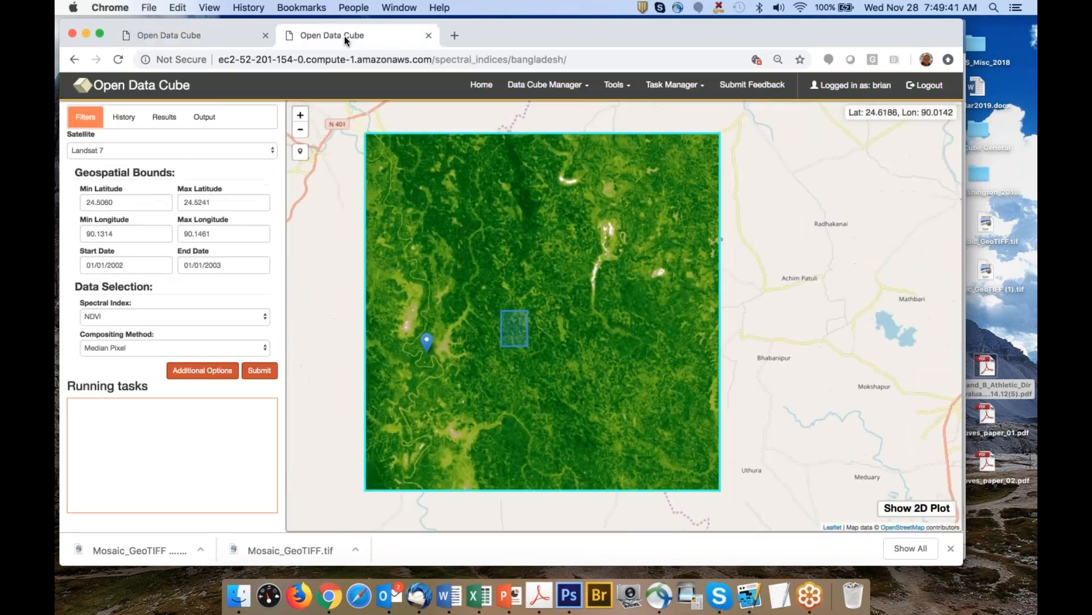
{"action": "left_click", "coordinate": [623, 85]}
{"action": "mouse_move", "coordinate": [609, 124]}
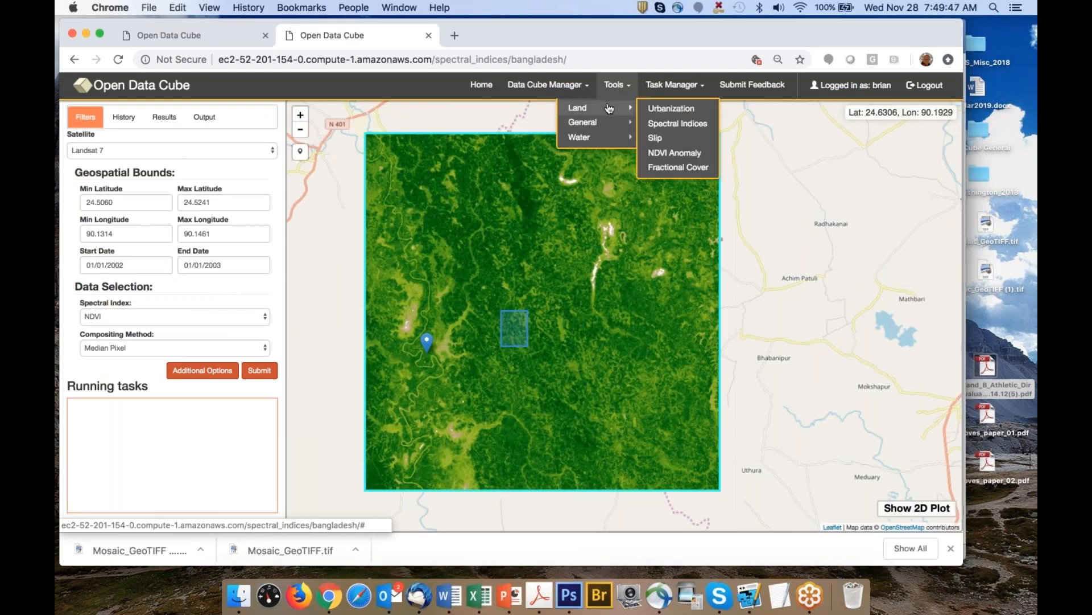
{"action": "left_click", "coordinate": [669, 168]}
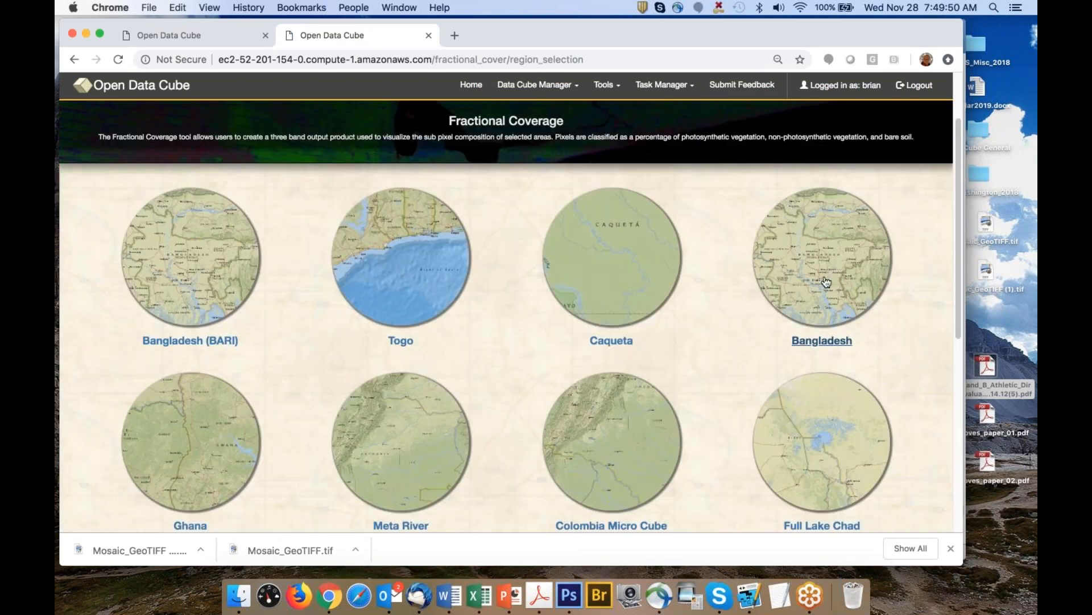
{"action": "left_click", "coordinate": [826, 283]}
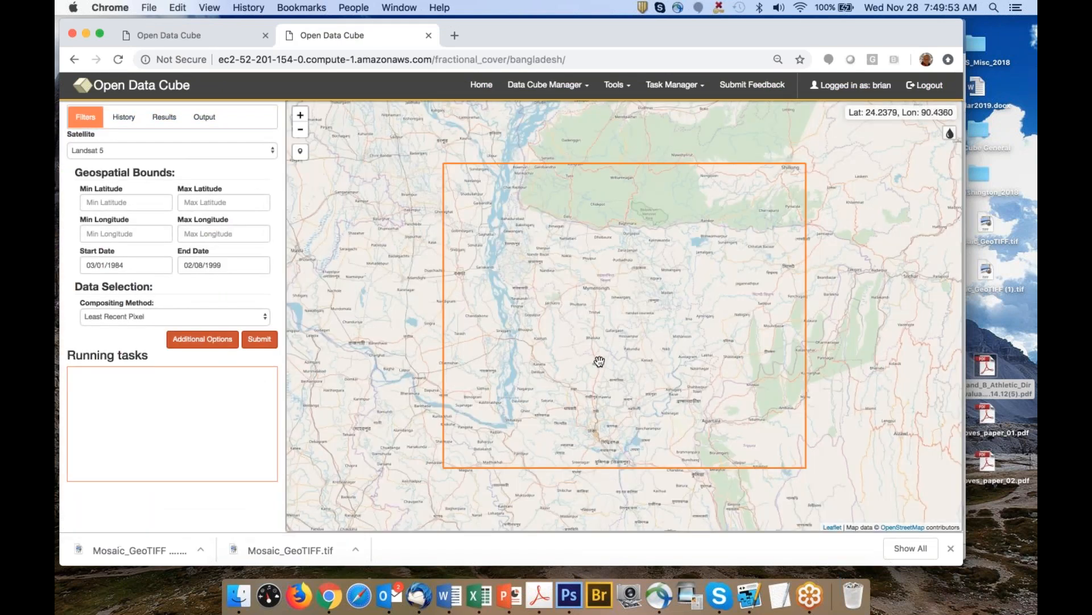
Draw a query rectangle around Mymensingh from latitude 24.6410 to 24.7809 and longitude 90.3623 to 90.5163
{"action": "scroll", "coordinate": [598, 361], "scroll_direction": "up", "scroll_amount": 3}
{"action": "scroll", "coordinate": [578, 257], "scroll_direction": "up", "scroll_amount": 4}
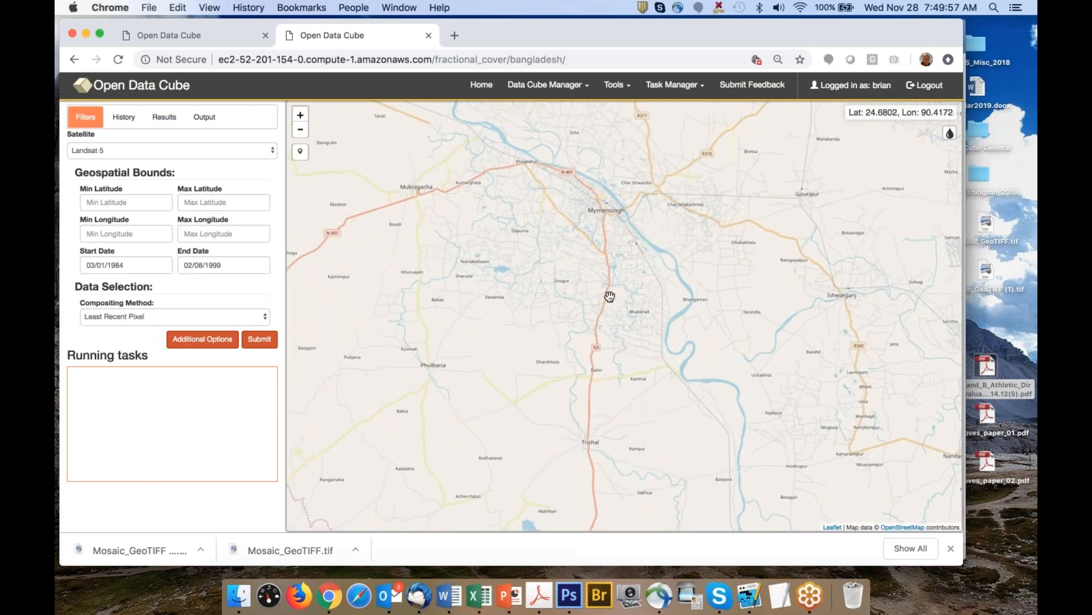
{"action": "left_click_drag", "start_coordinate": [602, 295], "coordinate": [551, 216]}
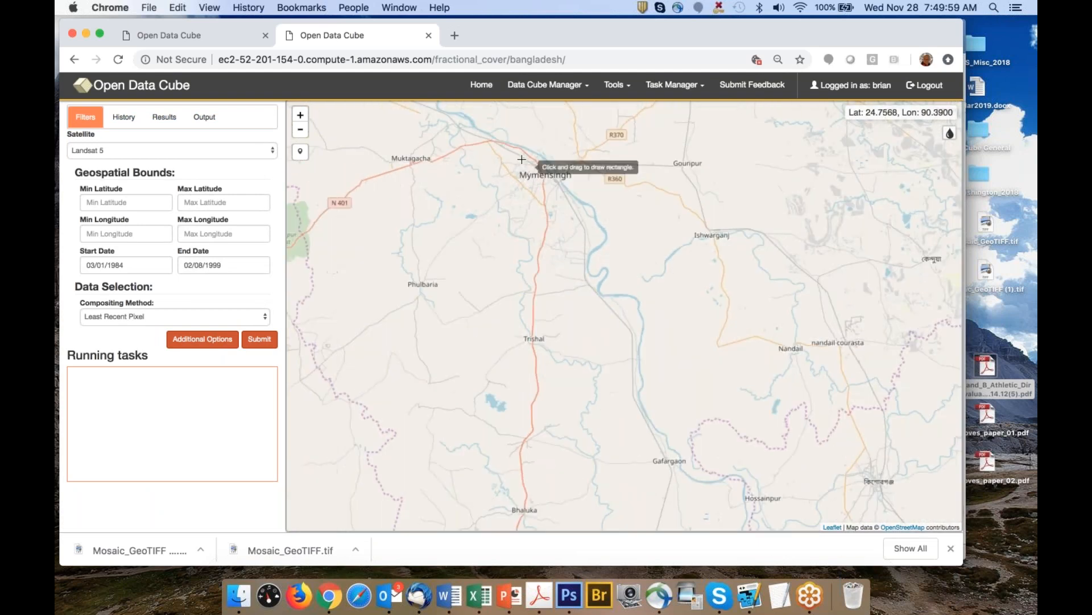
{"action": "mouse_move", "coordinate": [503, 143]}
{"action": "left_mouse_down"}
{"action": "mouse_move", "coordinate": [531, 245]}
{"action": "mouse_move", "coordinate": [640, 279]}
{"action": "mouse_move", "coordinate": [574, 293]}
{"action": "left_mouse_up"}
{"action": "scroll", "coordinate": [527, 263], "scroll_direction": "up", "scroll_amount": 3}
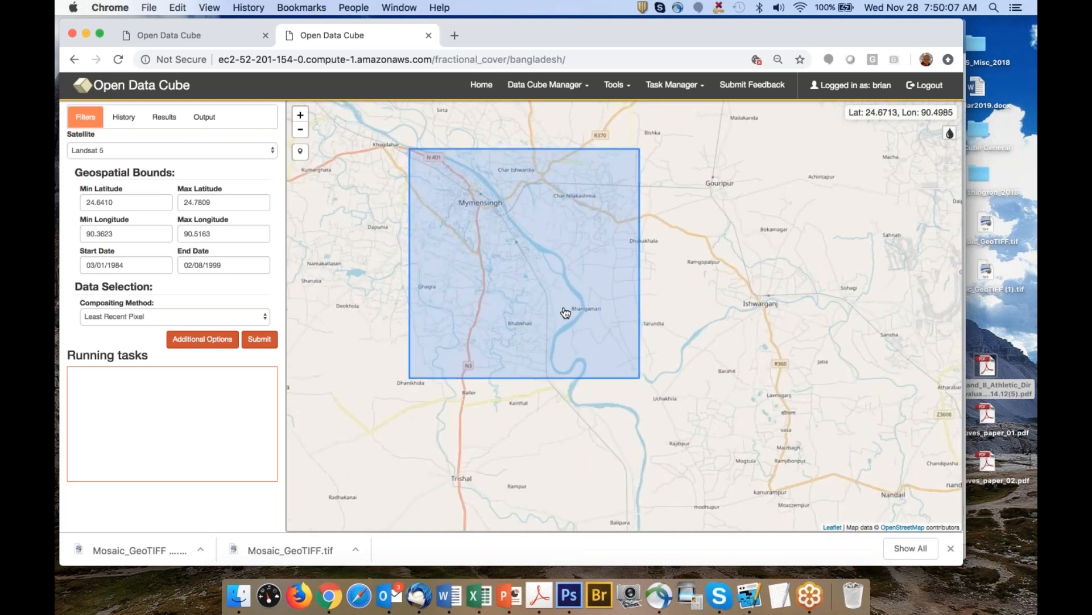
Set the compositing method to Most Recent Pixel and the satellite to Landsat 7
{"action": "left_click", "coordinate": [167, 316]}
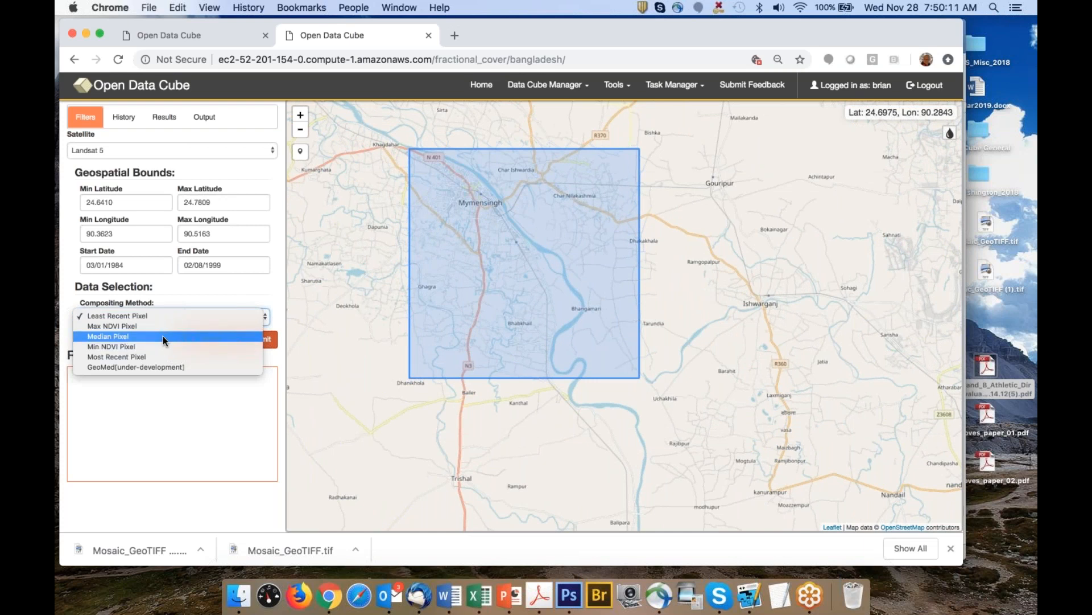
{"action": "left_click", "coordinate": [161, 355]}
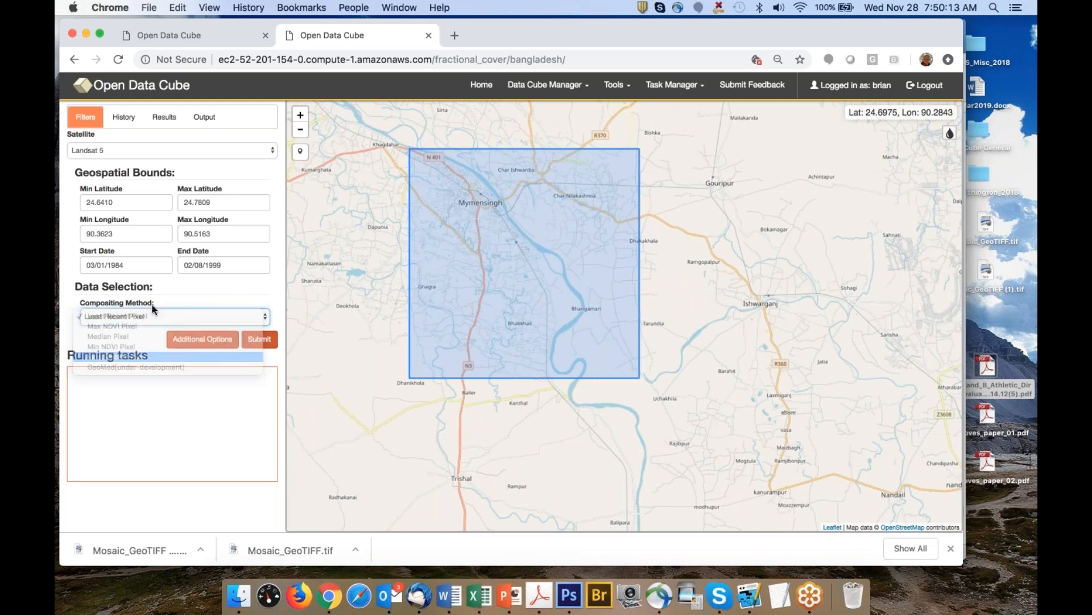
{"action": "left_click", "coordinate": [119, 150]}
{"action": "left_click", "coordinate": [120, 156]}
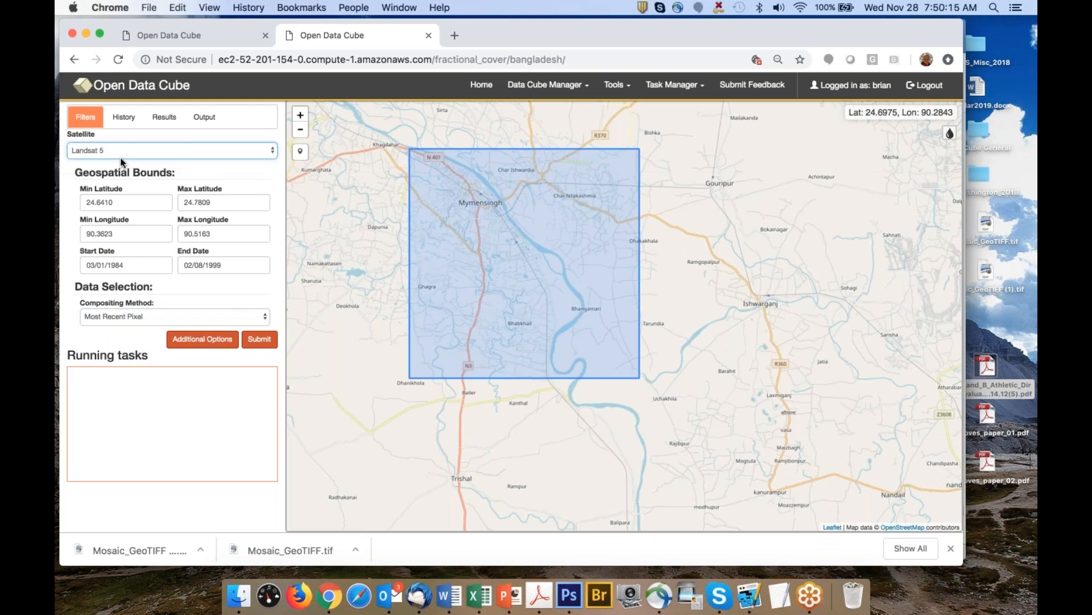
Set the query period to run from 01/01/2002 to 01/01/2003
{"action": "left_click", "coordinate": [132, 266]}
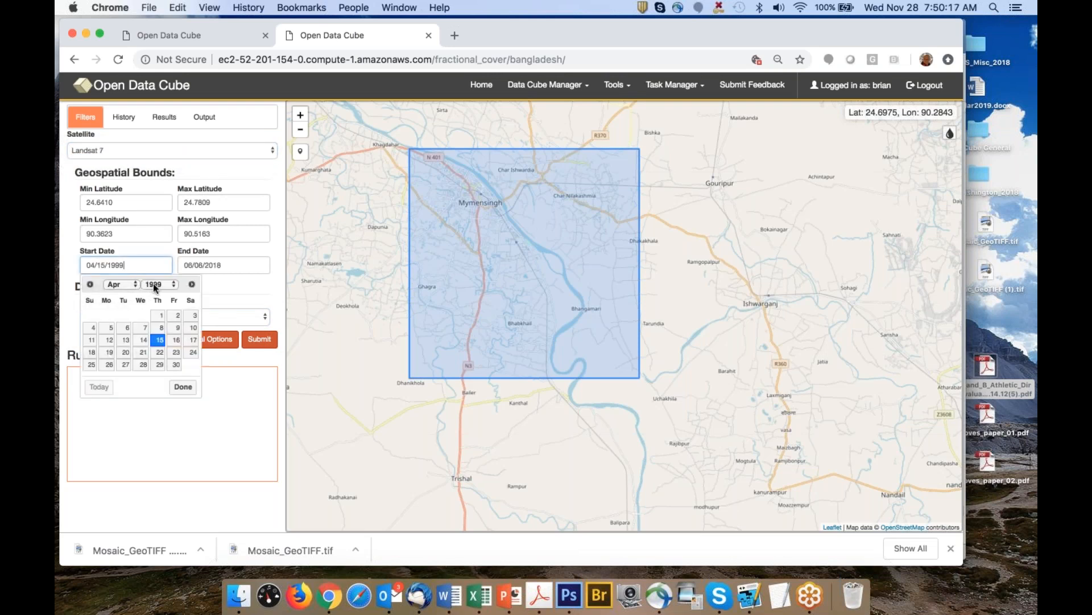
{"action": "left_click", "coordinate": [153, 283]}
{"action": "left_click", "coordinate": [161, 315]}
{"action": "left_click", "coordinate": [127, 284]}
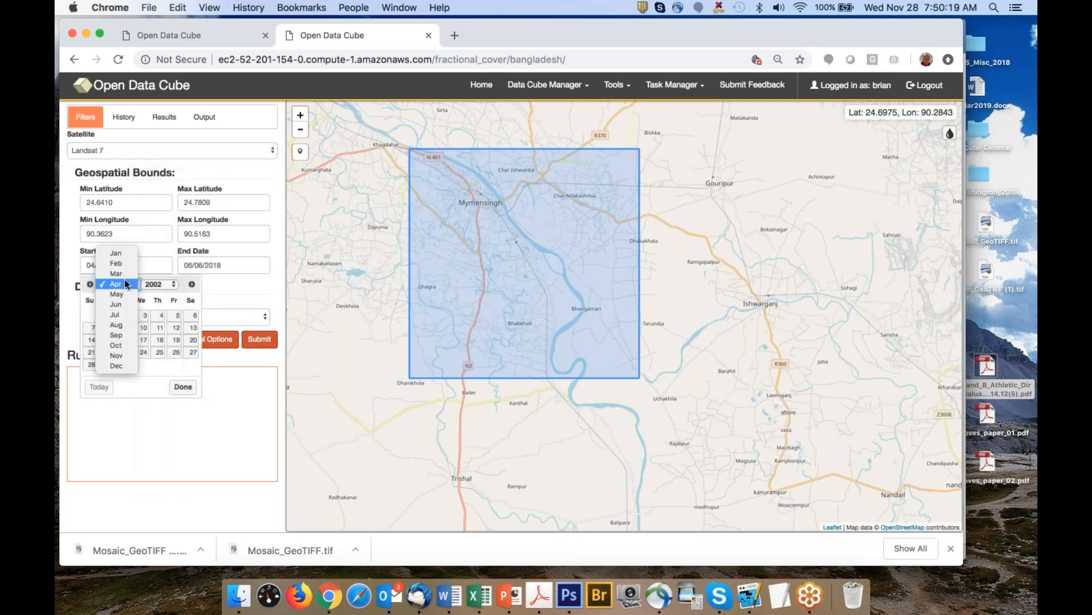
{"action": "left_click", "coordinate": [118, 255]}
{"action": "left_click", "coordinate": [125, 315]}
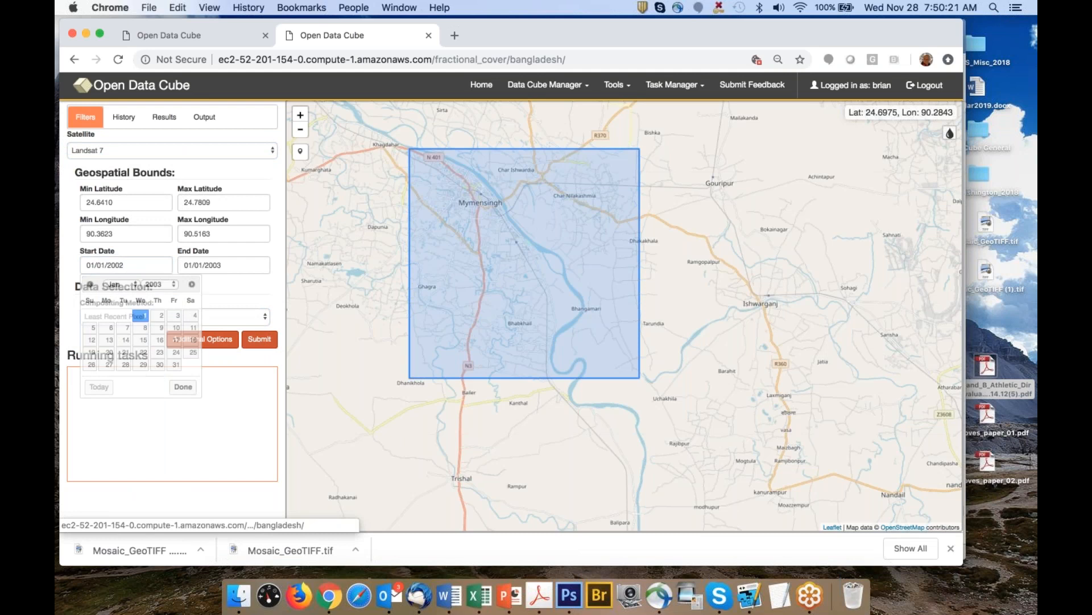
Set the compositing method back to Most Recent Pixel and submit the Fractional Cover query
{"action": "left_click", "coordinate": [166, 319]}
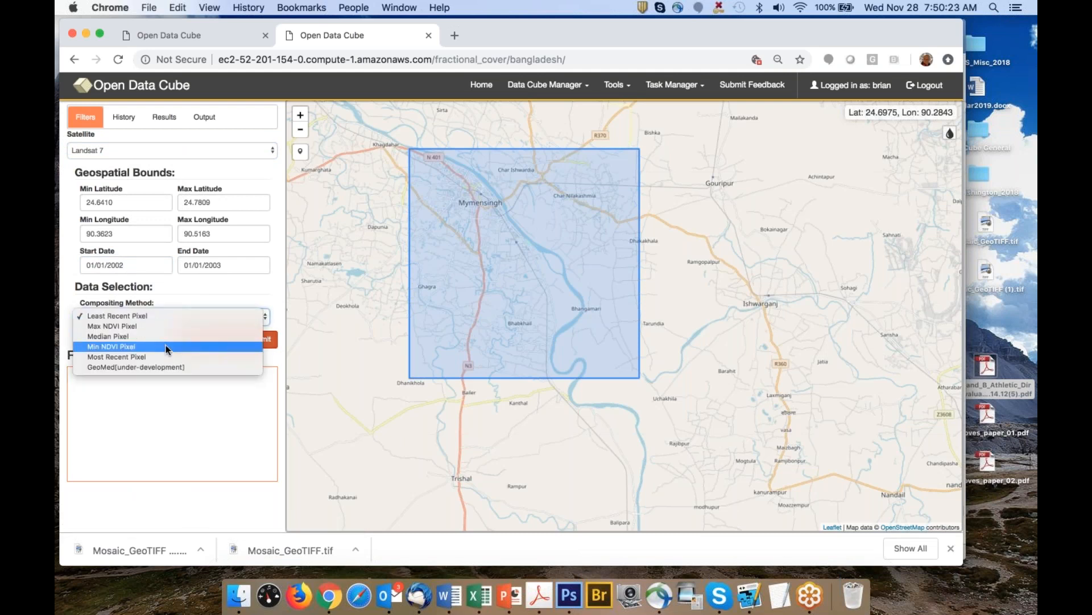
{"action": "left_click", "coordinate": [166, 357]}
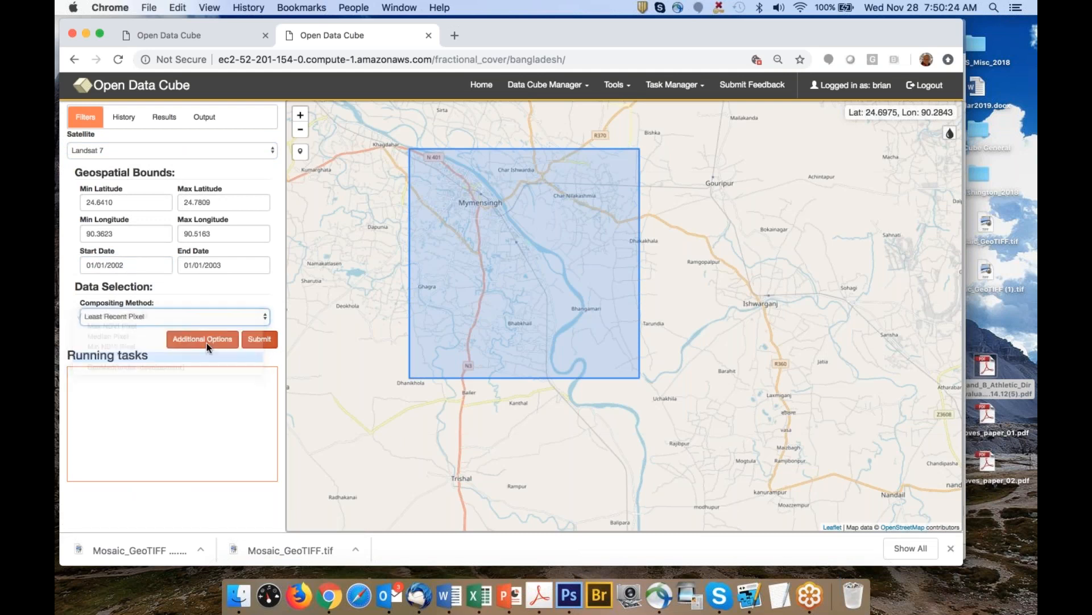
{"action": "left_click", "coordinate": [261, 340]}
Examine the urban area of Mymensingh, the river banks and the surrounding land in the 2002 fractional cover image
{"action": "left_click_drag", "start_coordinate": [501, 264], "coordinate": [567, 303]}
{"action": "scroll", "coordinate": [567, 303], "scroll_direction": "up", "scroll_amount": 2}
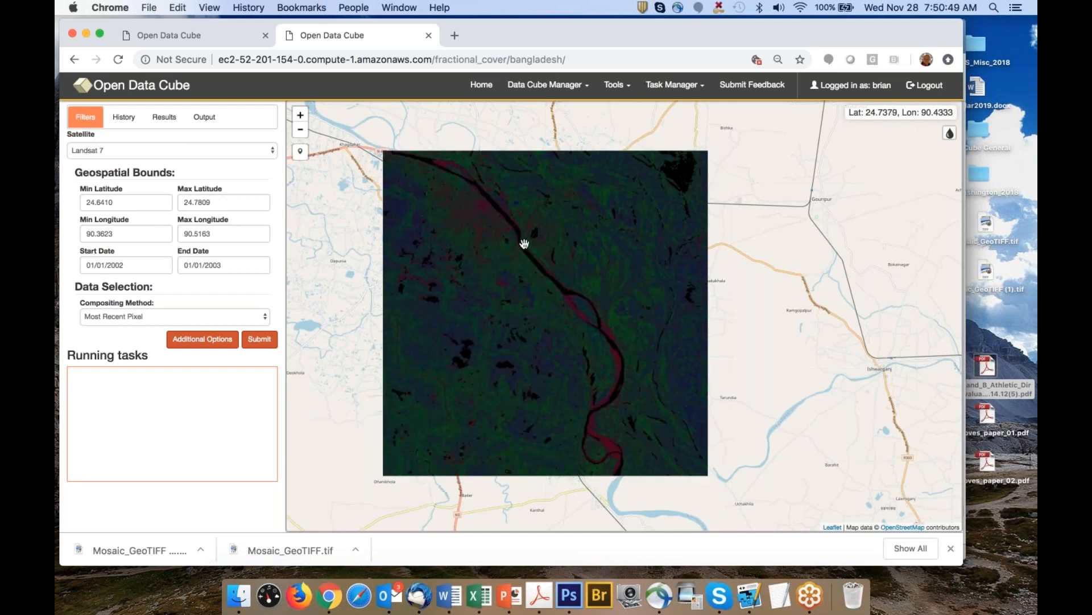
{"action": "scroll", "coordinate": [505, 235], "scroll_direction": "up", "scroll_amount": 3}
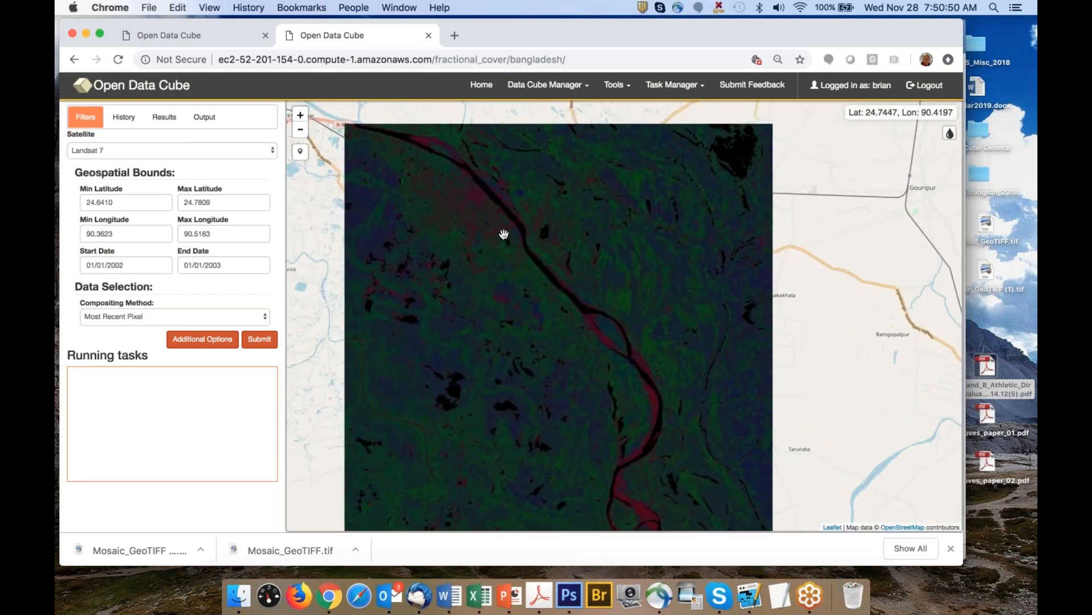
{"action": "left_click_drag", "start_coordinate": [504, 233], "coordinate": [556, 324]}
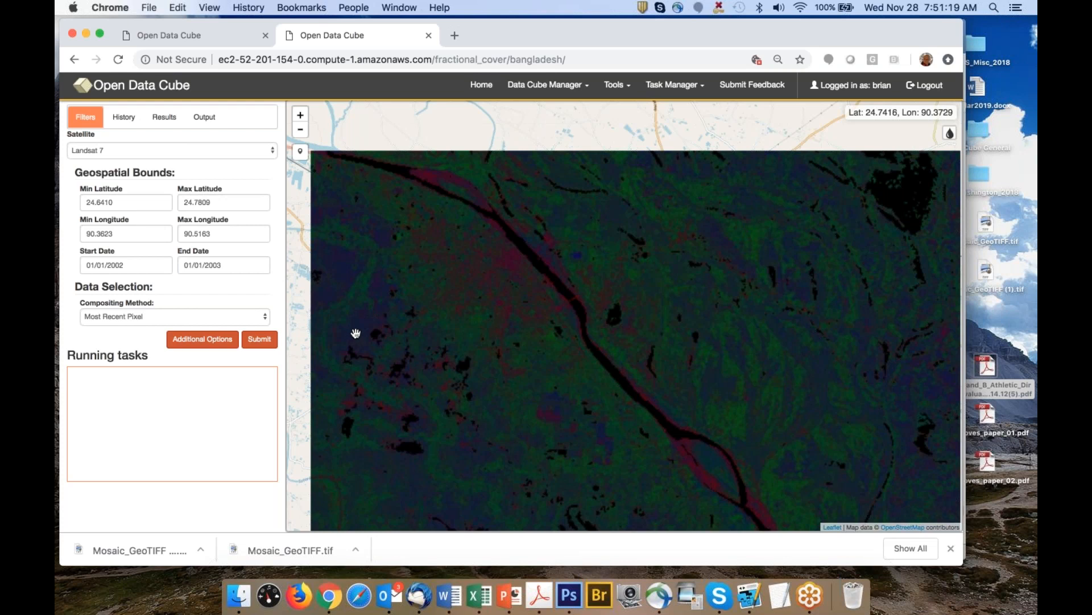
{"action": "left_click_drag", "start_coordinate": [367, 345], "coordinate": [454, 319]}
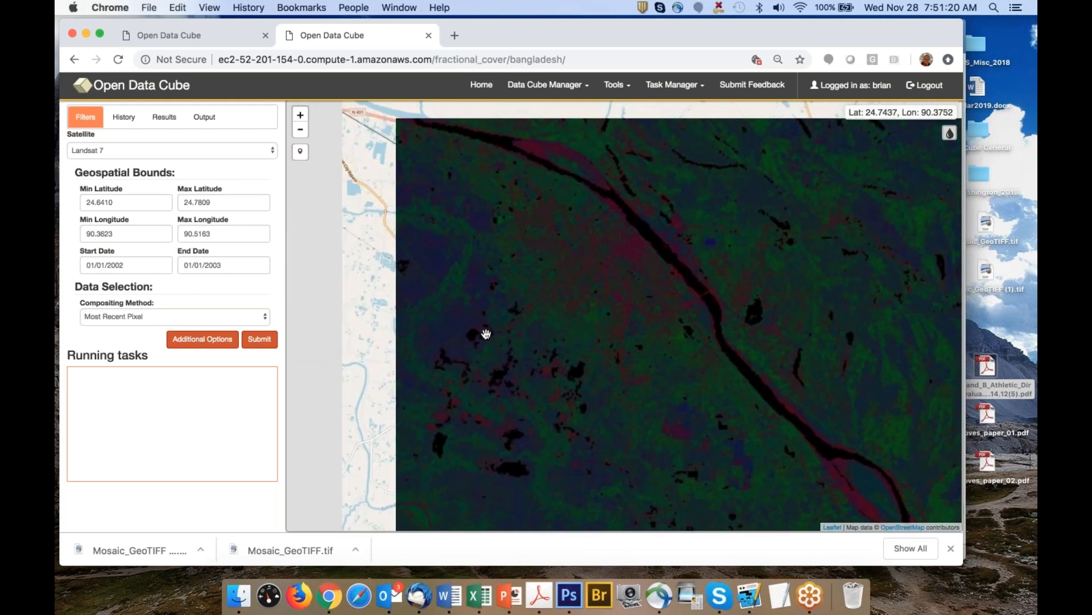
{"action": "scroll", "coordinate": [660, 274], "scroll_direction": "down", "scroll_amount": 2}
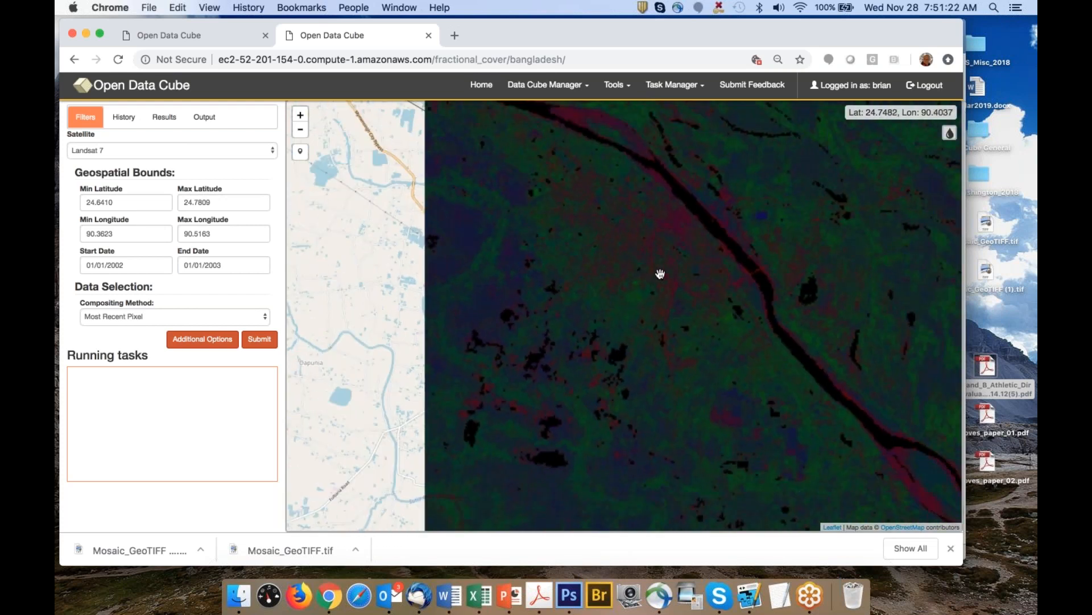
{"action": "left_click_drag", "start_coordinate": [694, 272], "coordinate": [541, 291]}
{"action": "scroll", "coordinate": [541, 286], "scroll_direction": "up", "scroll_amount": 1}
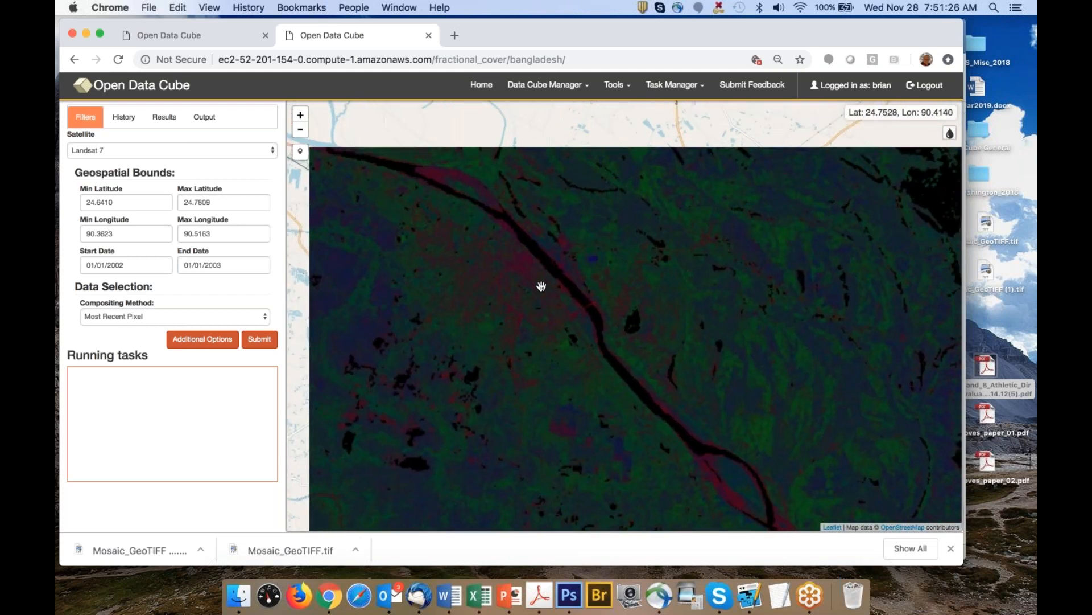
{"action": "scroll", "coordinate": [542, 286], "scroll_direction": "up", "scroll_amount": 1}
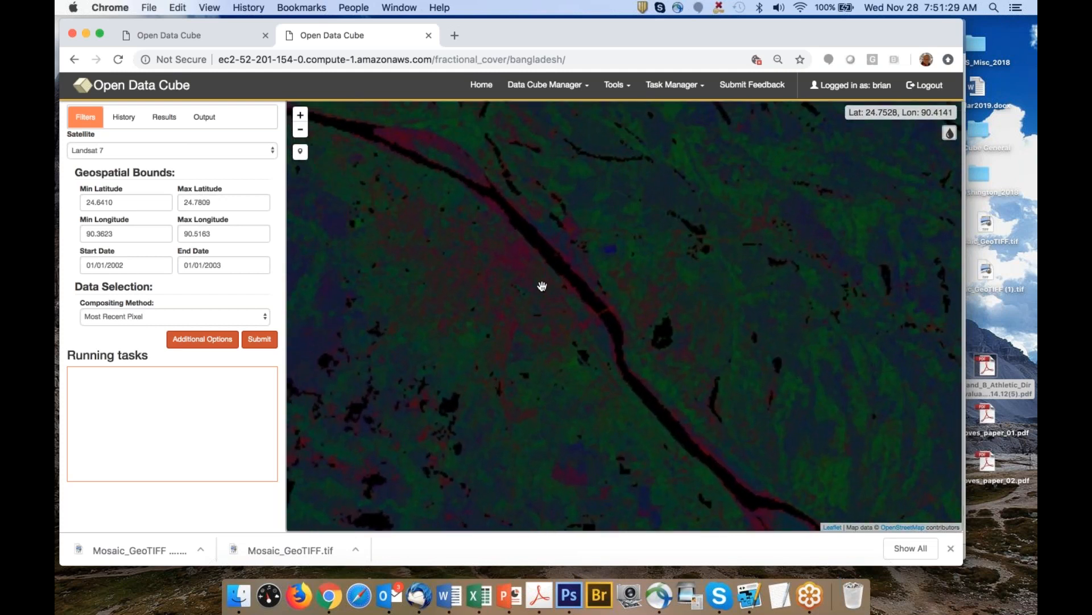
{"action": "scroll", "coordinate": [542, 286], "scroll_direction": "down", "scroll_amount": 2}
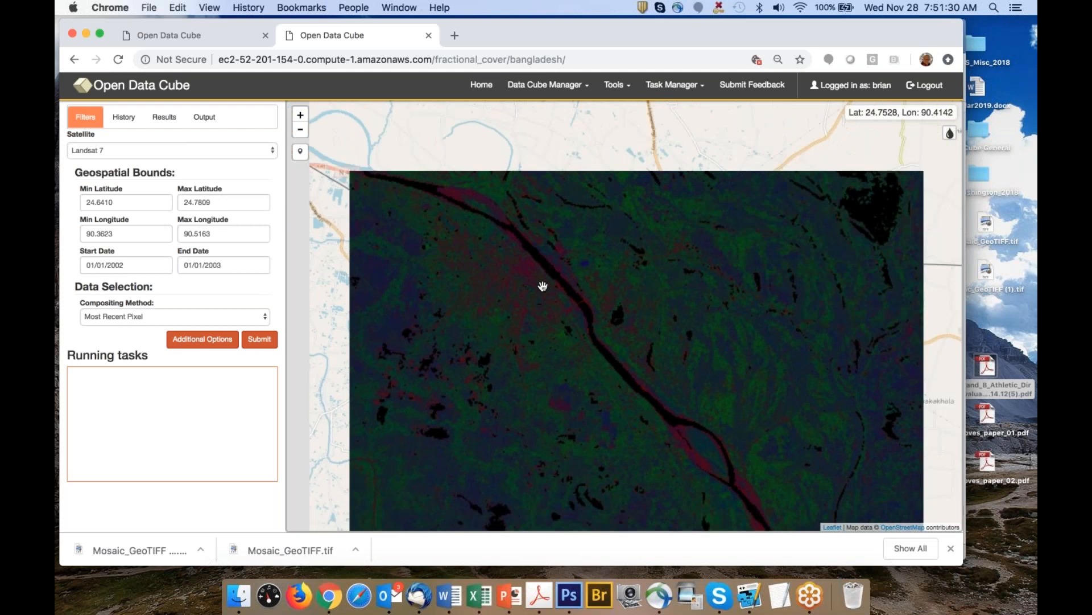
{"action": "scroll", "coordinate": [543, 286], "scroll_direction": "down", "scroll_amount": 1}
{"action": "left_click_drag", "start_coordinate": [542, 283], "coordinate": [487, 246]}
{"action": "scroll", "coordinate": [522, 273], "scroll_direction": "up", "scroll_amount": 2}
{"action": "scroll", "coordinate": [522, 273], "scroll_direction": "down", "scroll_amount": 2}
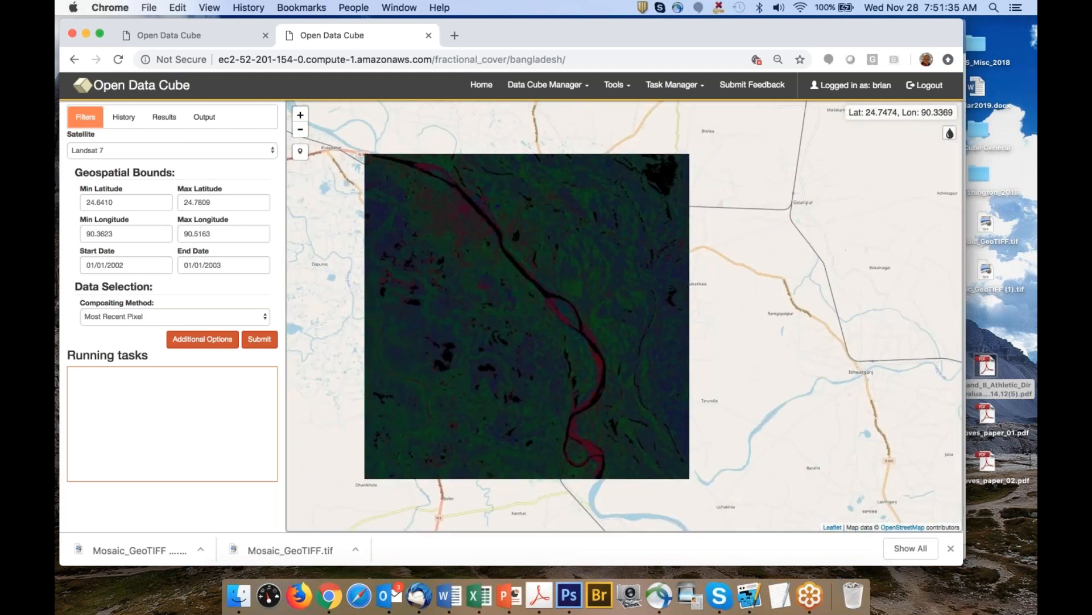
{"action": "left_click", "coordinate": [133, 264]}
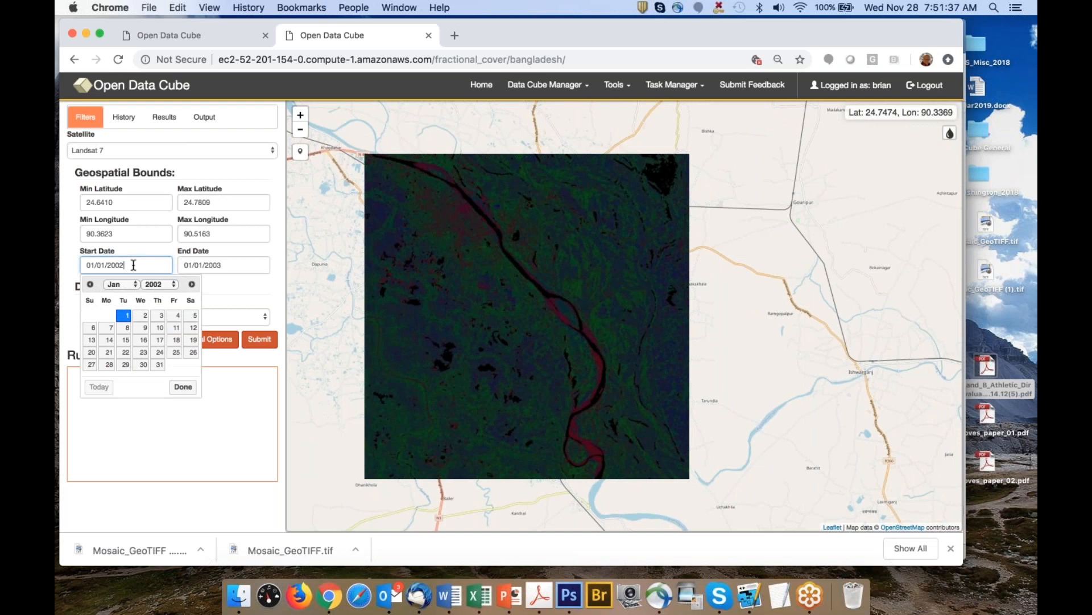
{"action": "left_click", "coordinate": [157, 285]}
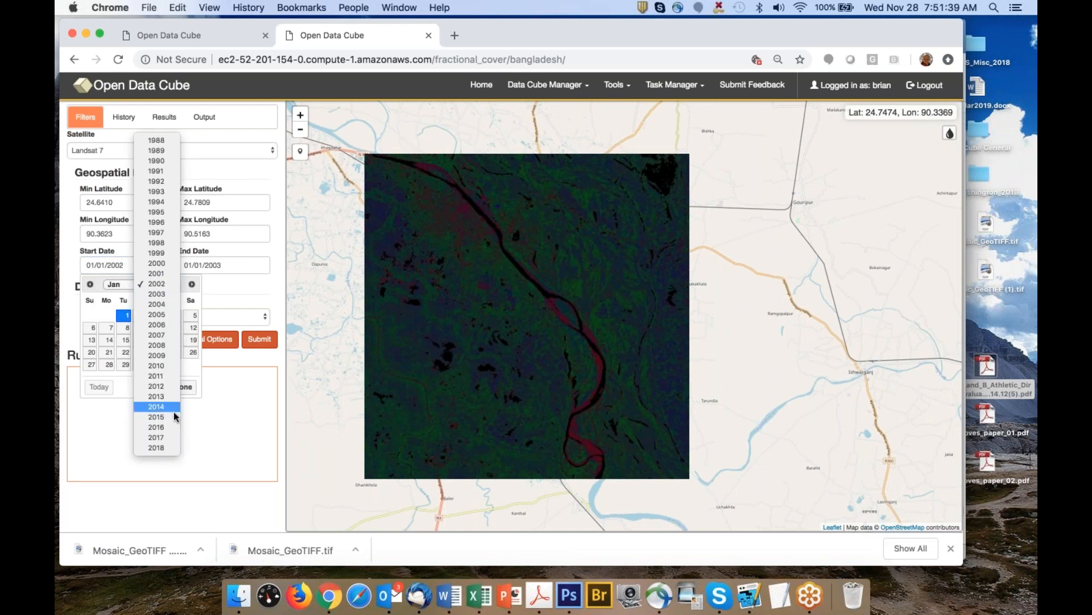
{"action": "left_click", "coordinate": [170, 438]}
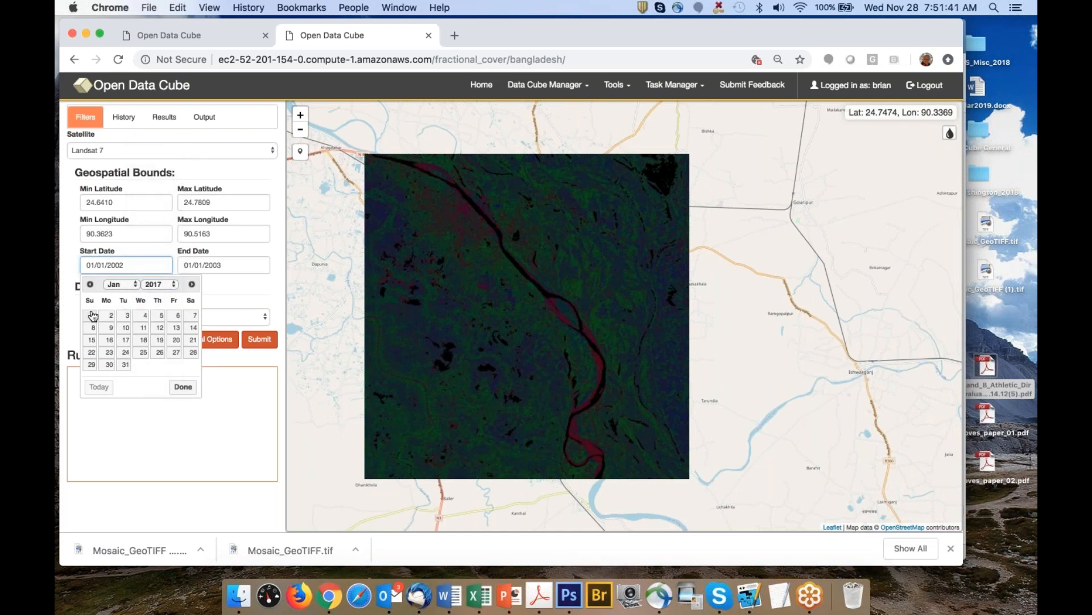
{"action": "left_click", "coordinate": [90, 316]}
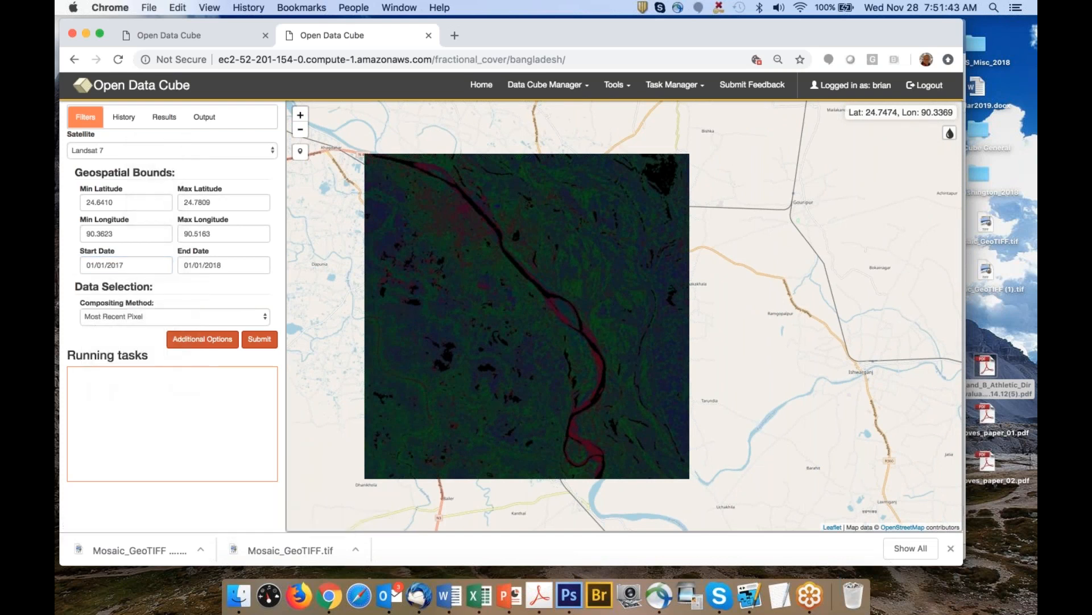
Set the query period to 01/01/2015 through 01/01/2016 and submit a second Fractional Cover query for the same area
{"action": "left_click", "coordinate": [145, 264]}
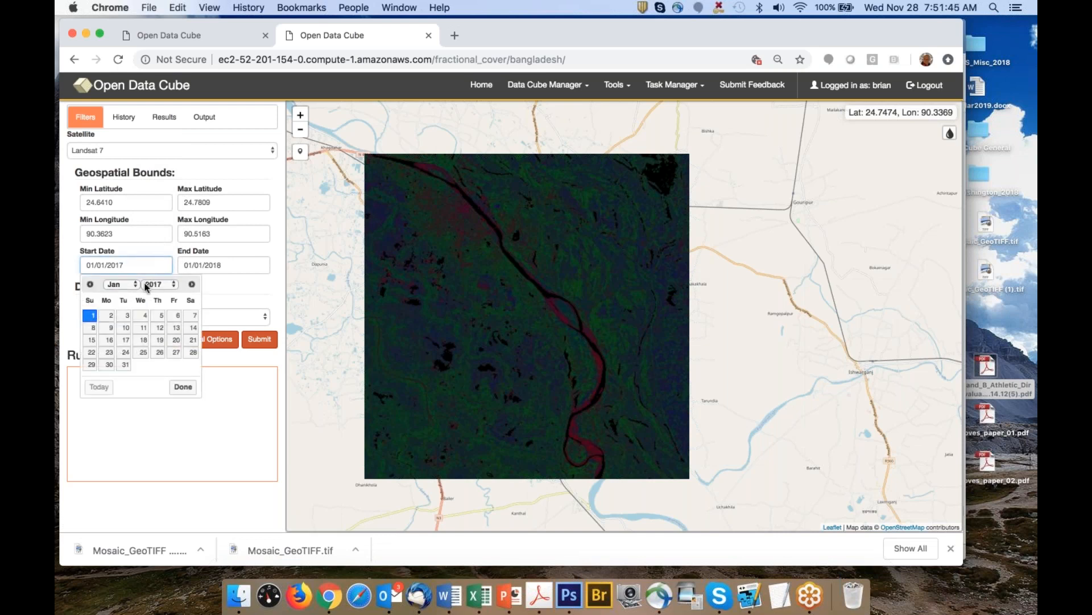
{"action": "left_click", "coordinate": [159, 284]}
{"action": "left_click", "coordinate": [157, 247]}
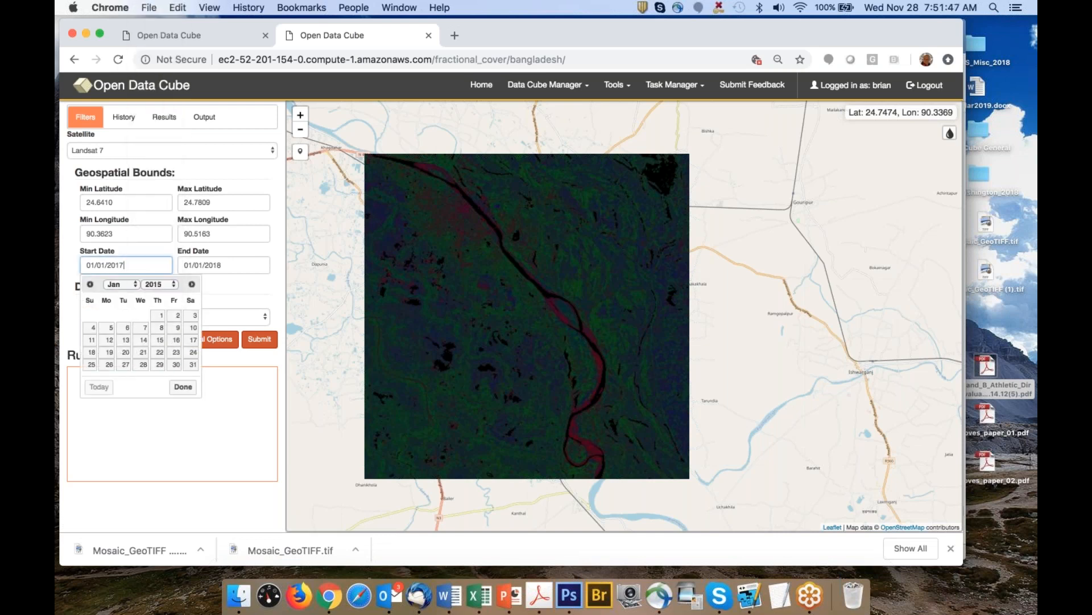
{"action": "left_click", "coordinate": [162, 314]}
{"action": "left_click", "coordinate": [259, 339]}
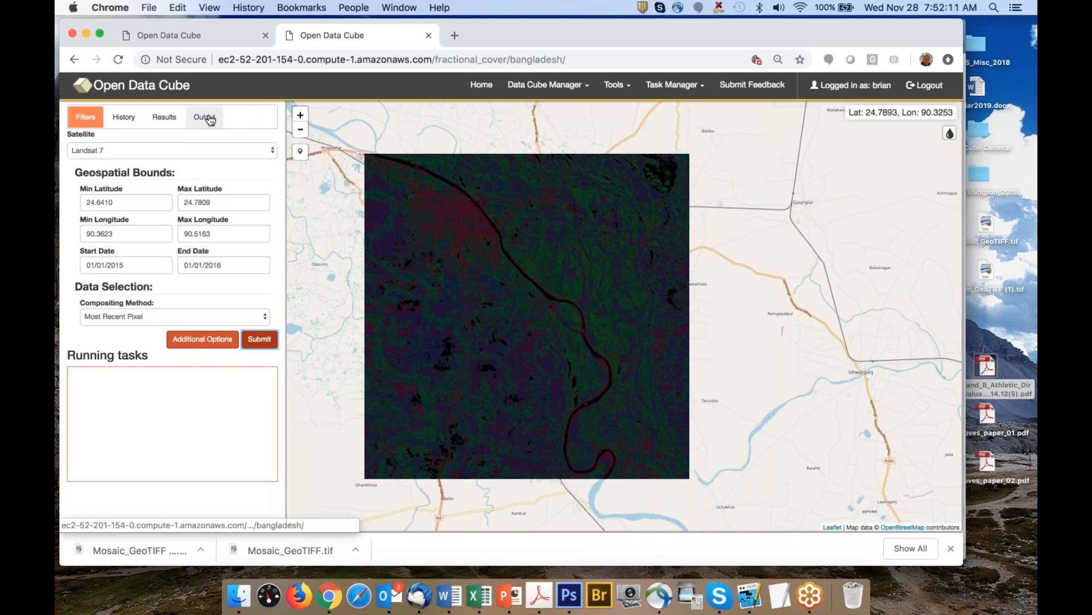
Open the completed 2002 query's details in the results and toggle its image on the map
{"action": "left_click", "coordinate": [174, 119]}
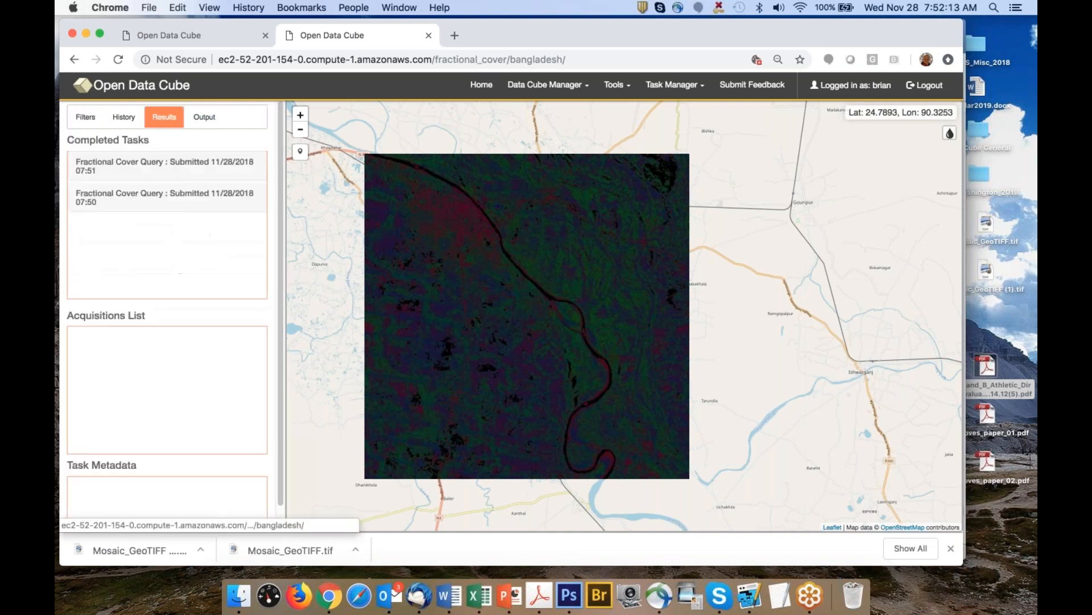
{"action": "left_click", "coordinate": [135, 201]}
{"action": "scroll", "coordinate": [204, 262], "scroll_direction": "down", "scroll_amount": 3}
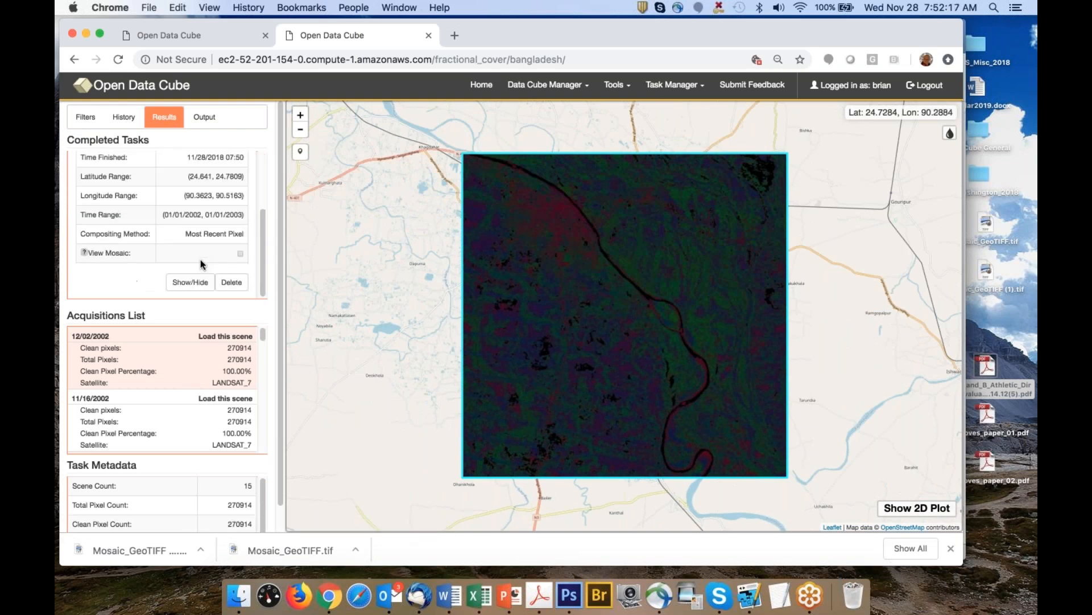
{"action": "left_click", "coordinate": [195, 283]}
{"action": "left_click", "coordinate": [196, 286]}
{"action": "left_click", "coordinate": [195, 285]}
Examine the Mymensingh urban area beside the river close up in the 2015 image, and switch to the 2002 image for comparison
{"action": "left_click_drag", "start_coordinate": [616, 285], "coordinate": [544, 297]}
{"action": "scroll", "coordinate": [524, 256], "scroll_direction": "up", "scroll_amount": 2}
{"action": "left_click_drag", "start_coordinate": [517, 251], "coordinate": [599, 306]}
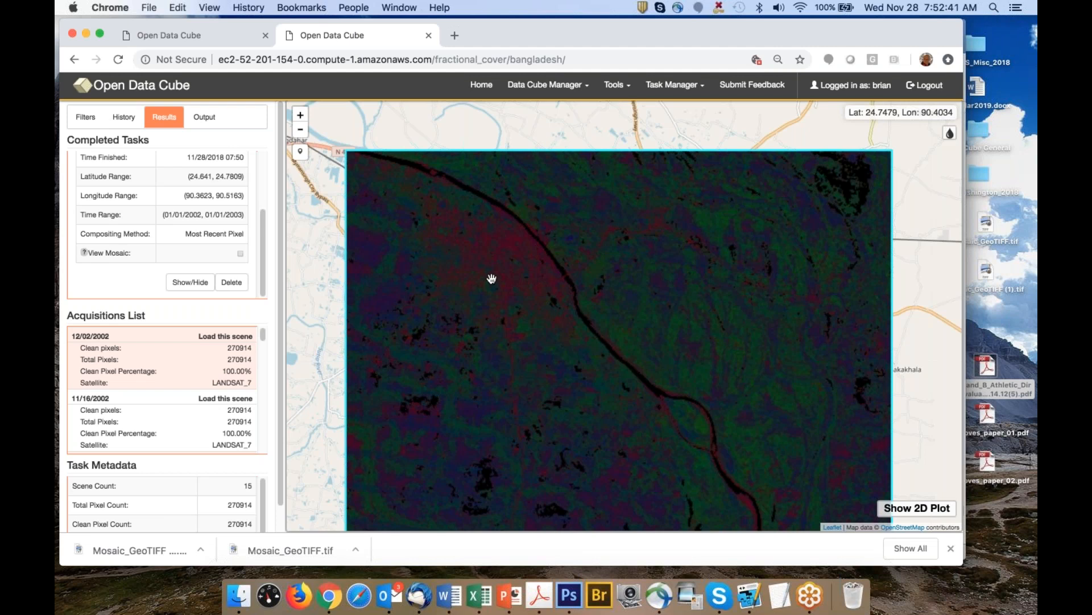
{"action": "left_click_drag", "start_coordinate": [490, 280], "coordinate": [494, 284]}
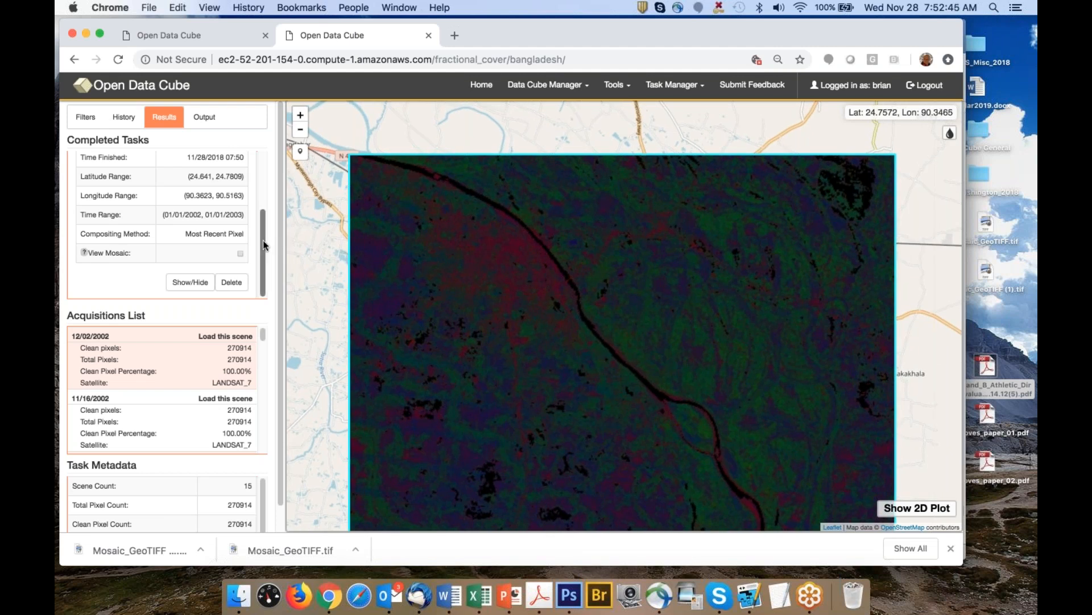
{"action": "left_click", "coordinate": [194, 285]}
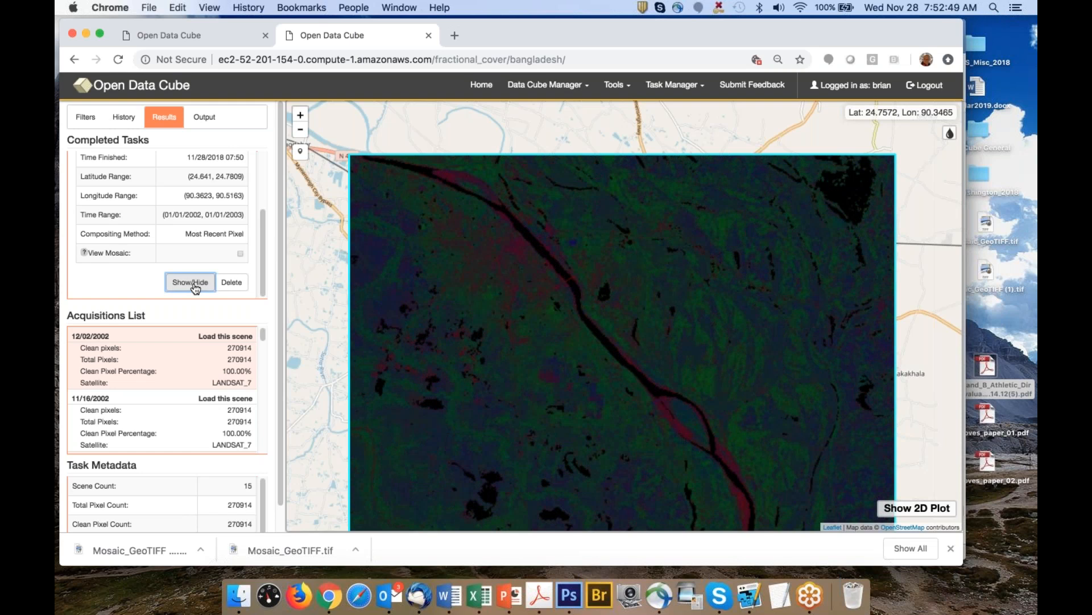
{"action": "scroll", "coordinate": [206, 277], "scroll_direction": "up", "scroll_amount": 3}
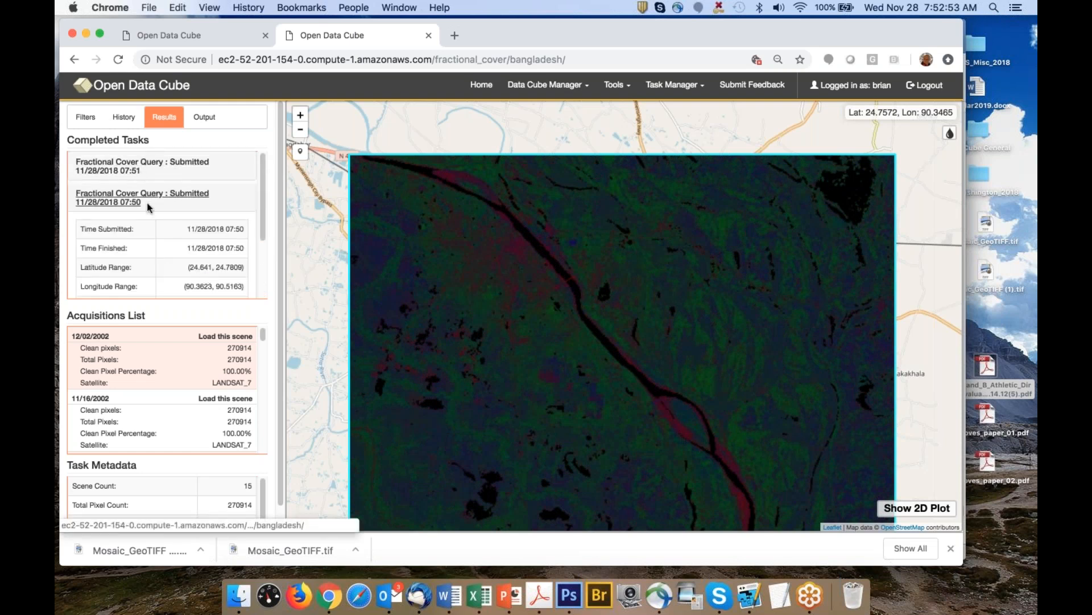
{"action": "scroll", "coordinate": [177, 236], "scroll_direction": "down", "scroll_amount": 1}
{"action": "scroll", "coordinate": [178, 236], "scroll_direction": "down", "scroll_amount": 3}
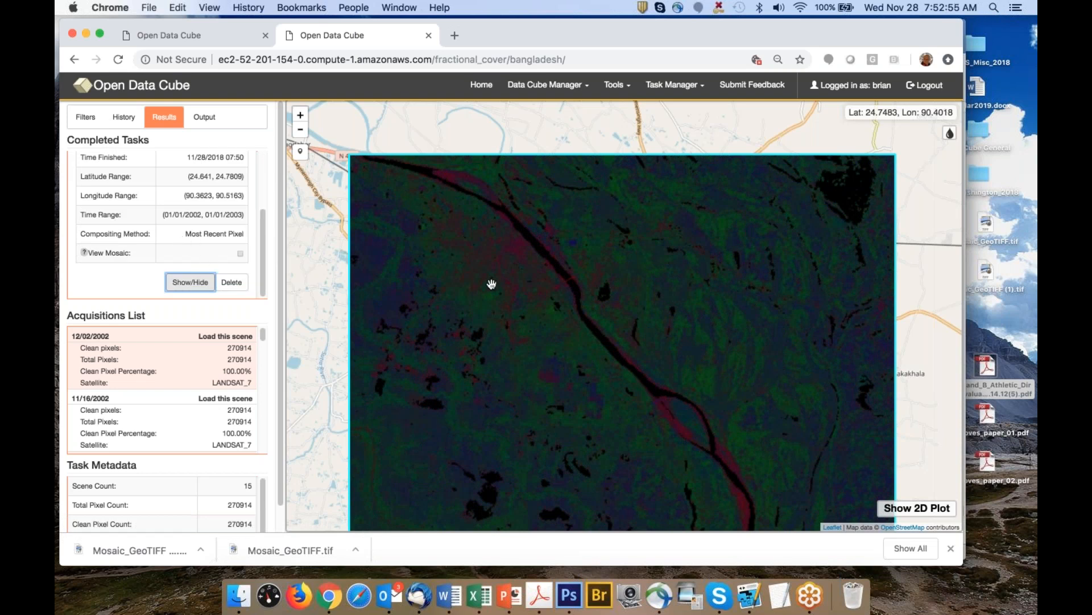
{"action": "left_click_drag", "start_coordinate": [490, 285], "coordinate": [493, 308]}
{"action": "scroll", "coordinate": [500, 292], "scroll_direction": "up", "scroll_amount": 2}
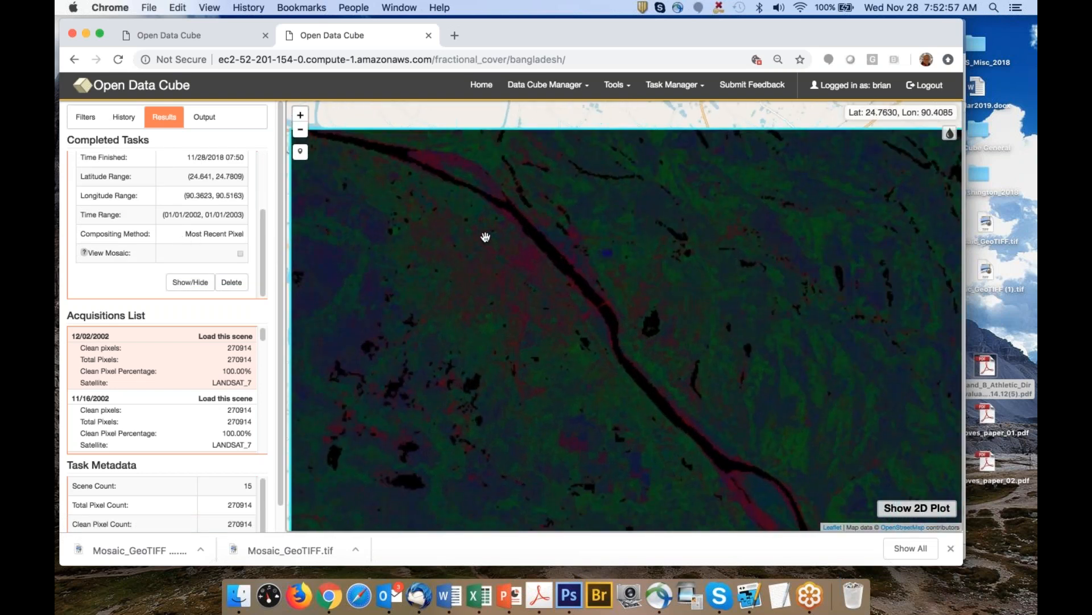
Toggle the 2002 image repeatedly over the 2015 one to compare the urban area and the river's course
{"action": "left_click", "coordinate": [191, 287]}
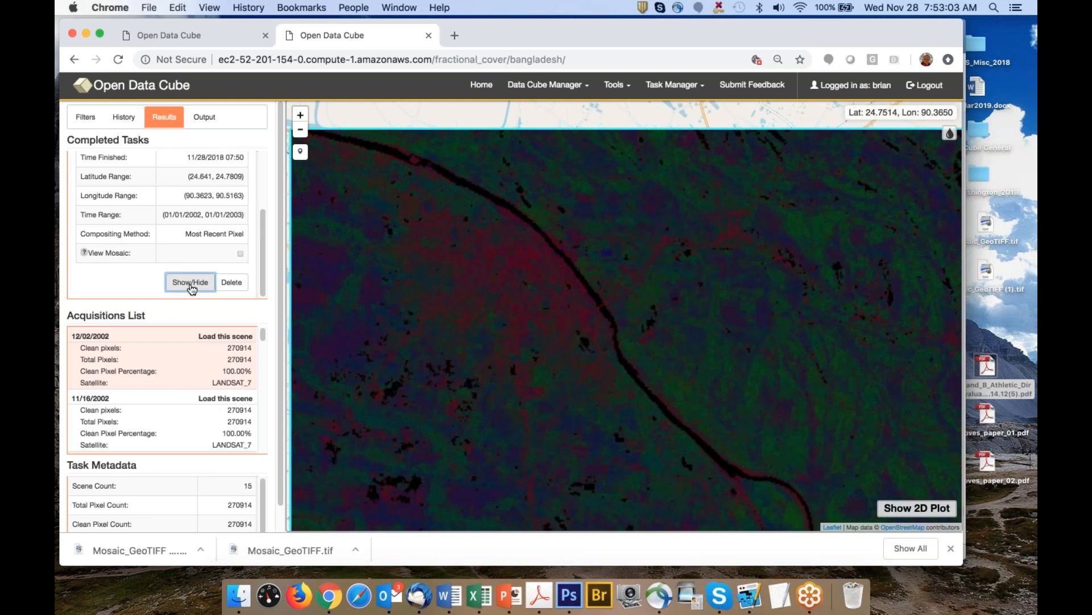
{"action": "left_click", "coordinate": [191, 287]}
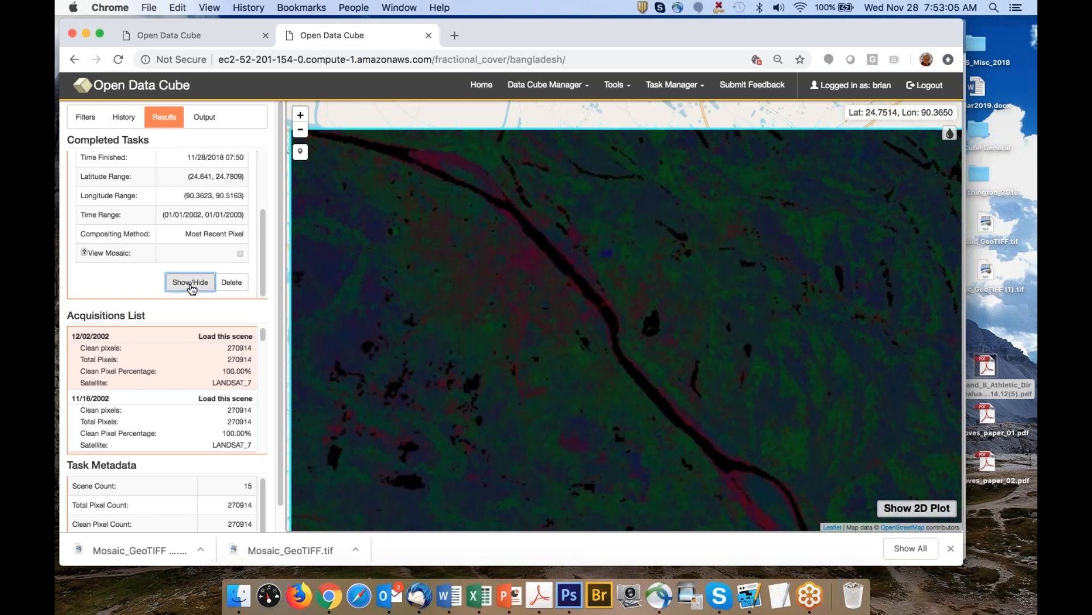
{"action": "left_click", "coordinate": [191, 288]}
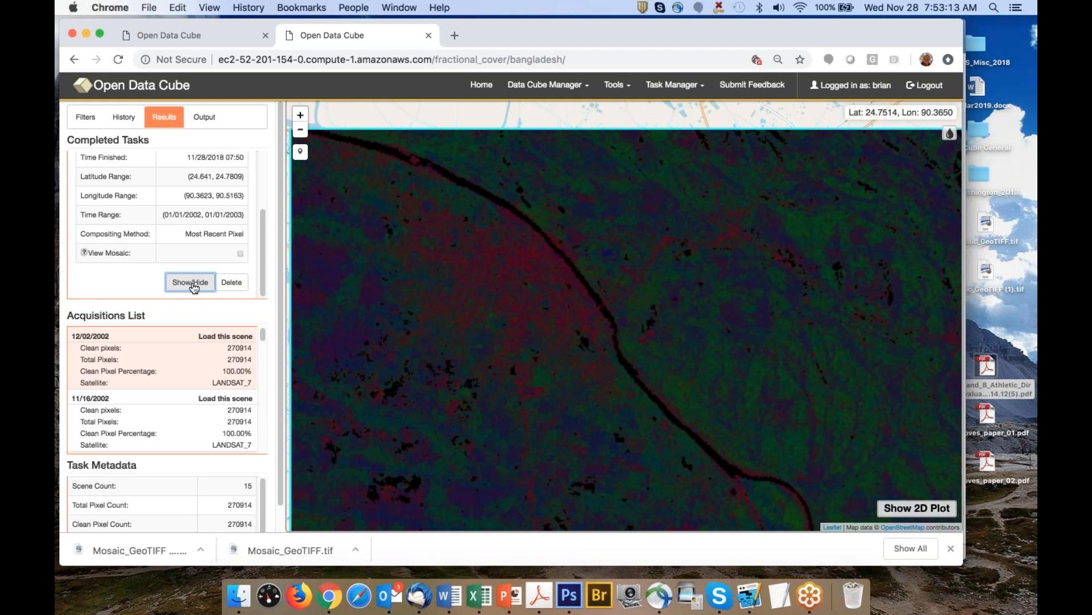
{"action": "left_click", "coordinate": [193, 287]}
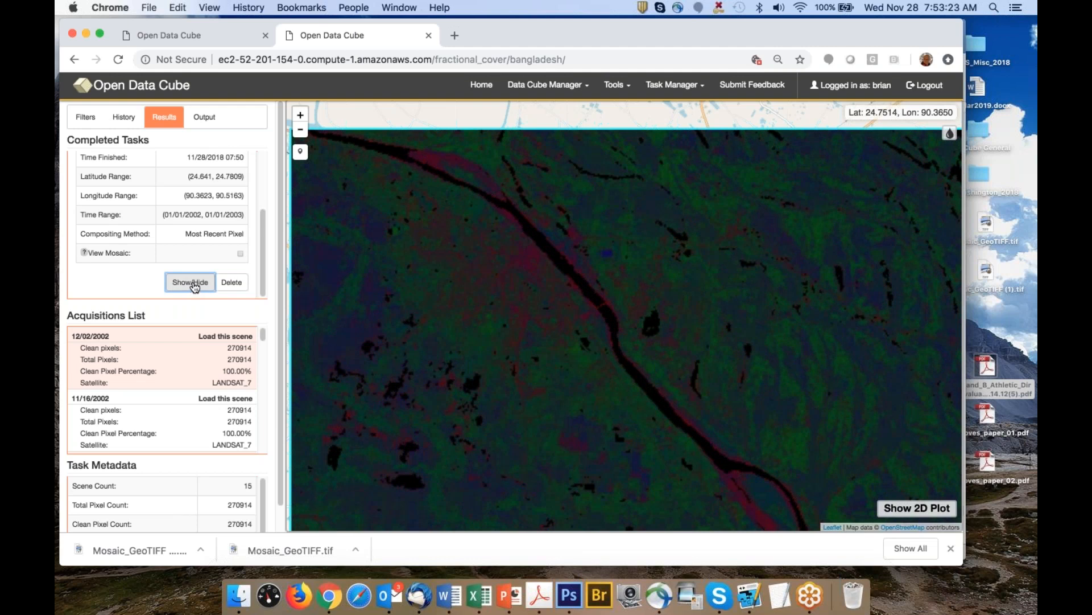
{"action": "left_click", "coordinate": [194, 286]}
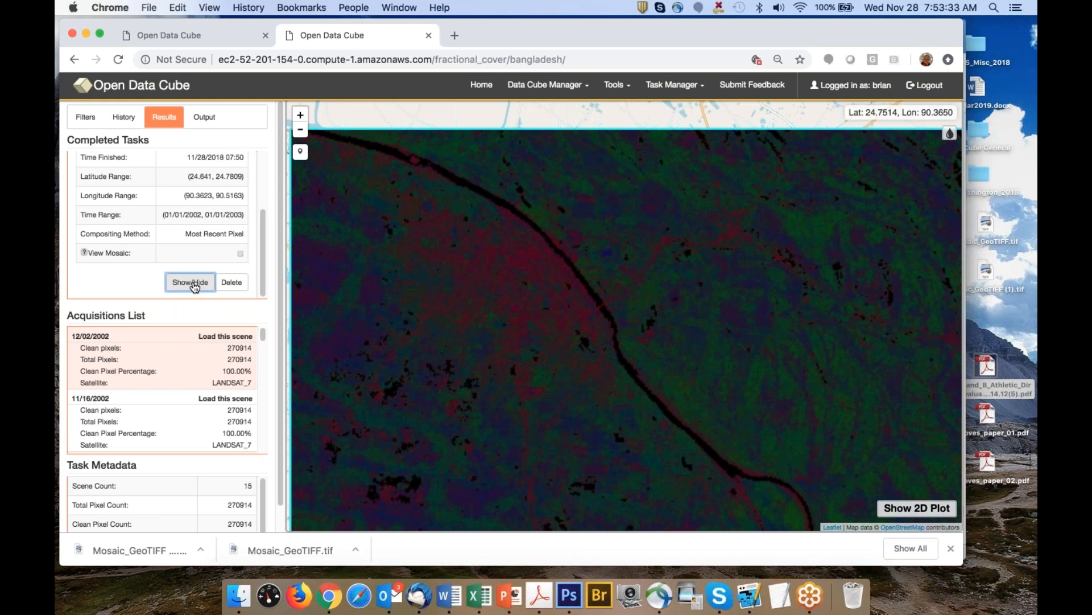
{"action": "left_click", "coordinate": [196, 288]}
{"action": "left_click", "coordinate": [194, 286]}
{"action": "left_click", "coordinate": [194, 286]}
{"action": "left_click", "coordinate": [194, 286]}
{"action": "left_click", "coordinate": [194, 286]}
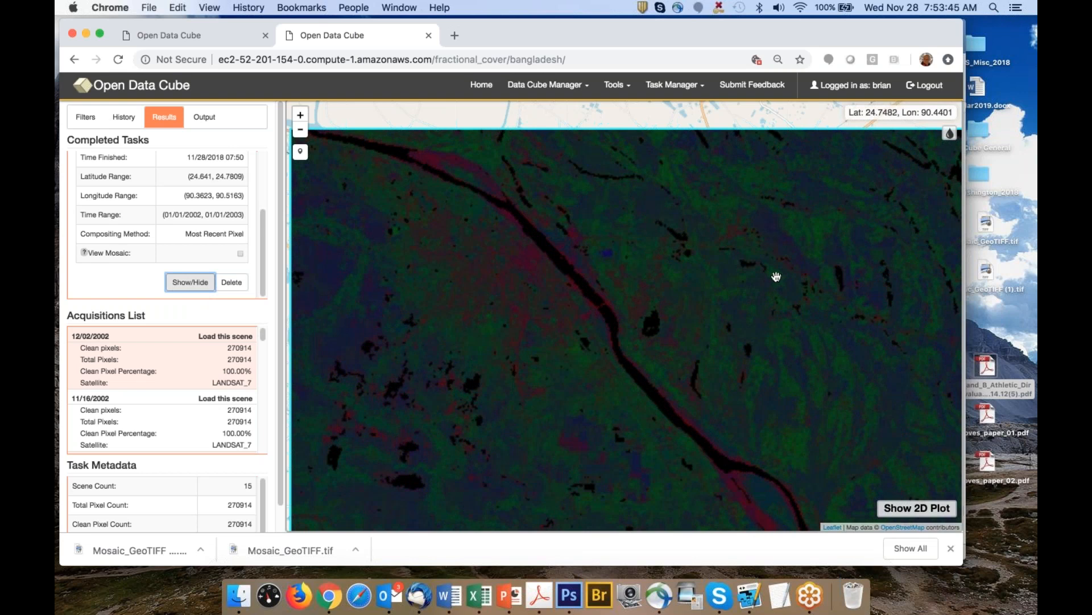
Alternate between the 2002 and 2015 images at different scales to compare the river channel and the land around it
{"action": "left_click", "coordinate": [189, 285]}
{"action": "left_click", "coordinate": [190, 283]}
{"action": "left_click", "coordinate": [192, 285]}
{"action": "left_click", "coordinate": [191, 285]}
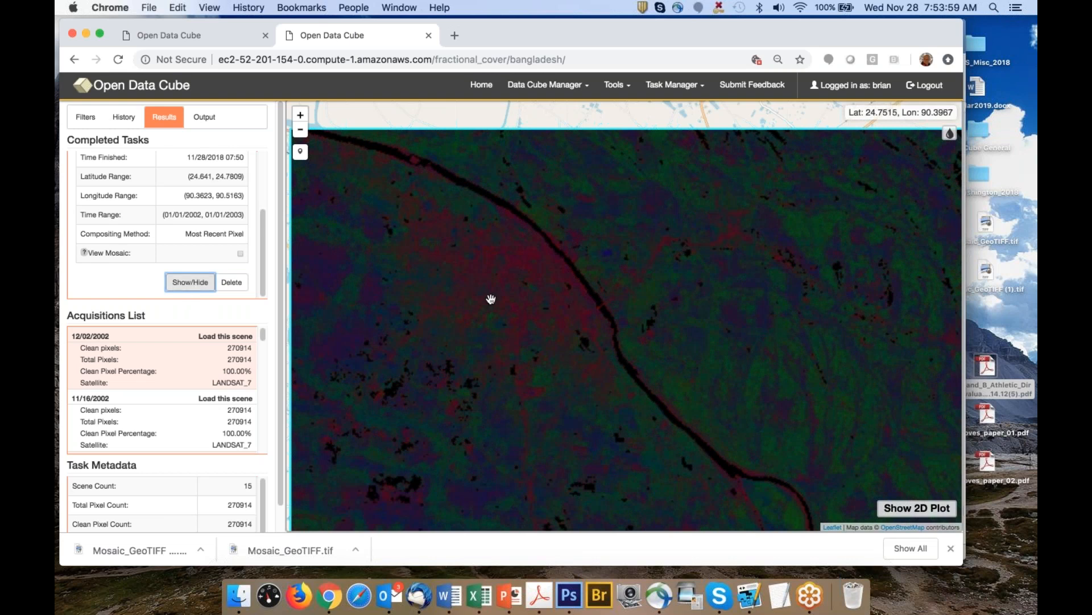
{"action": "scroll", "coordinate": [571, 313], "scroll_direction": "down", "scroll_amount": 2}
{"action": "scroll", "coordinate": [588, 317], "scroll_direction": "up", "scroll_amount": 3}
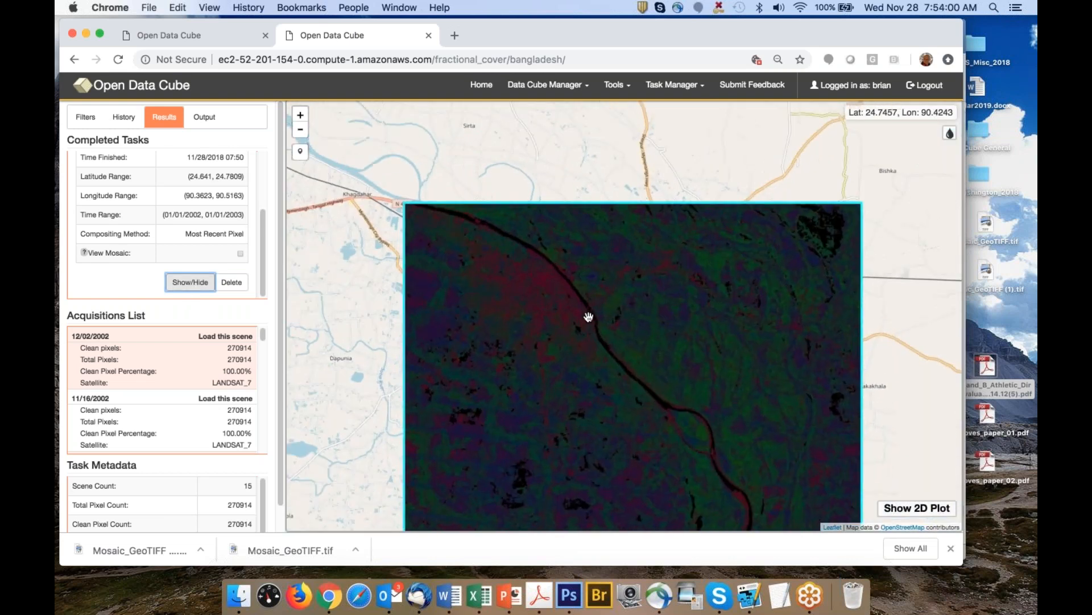
{"action": "scroll", "coordinate": [591, 317], "scroll_direction": "up", "scroll_amount": 1}
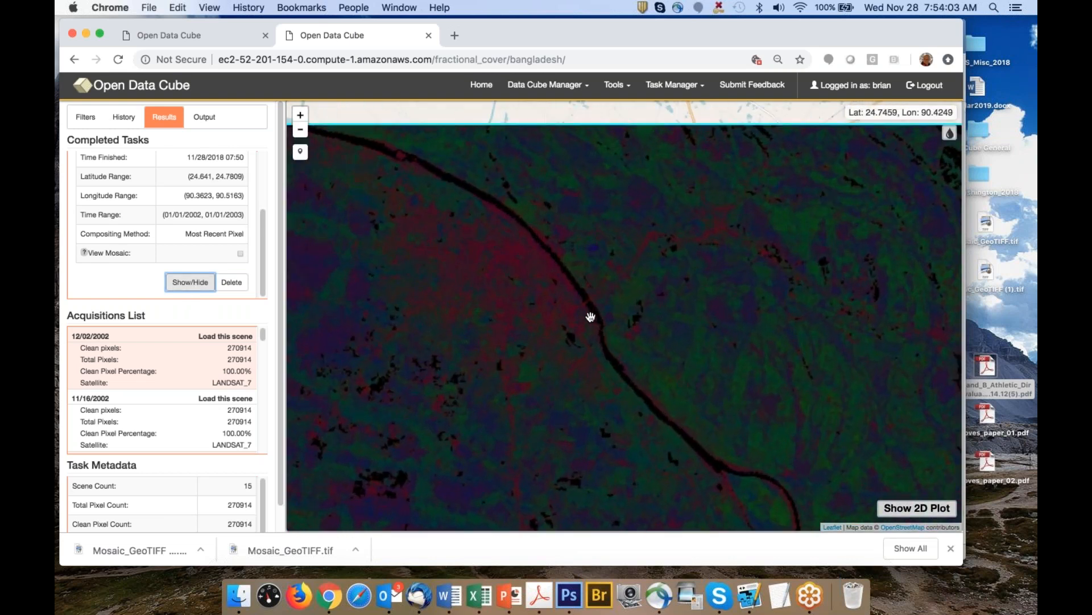
{"action": "left_click", "coordinate": [183, 287]}
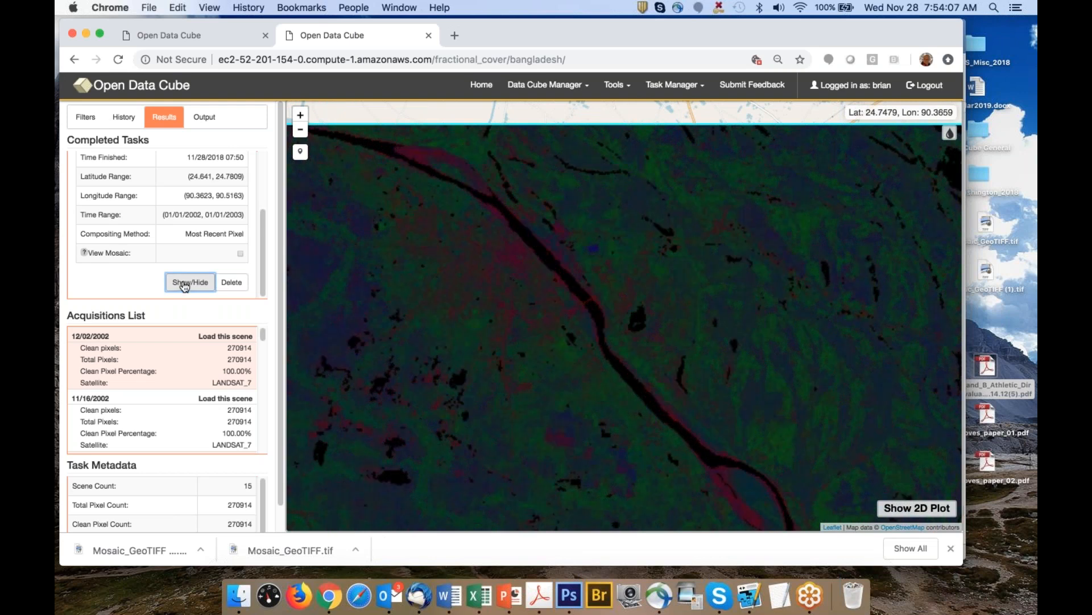
{"action": "left_click", "coordinate": [184, 286]}
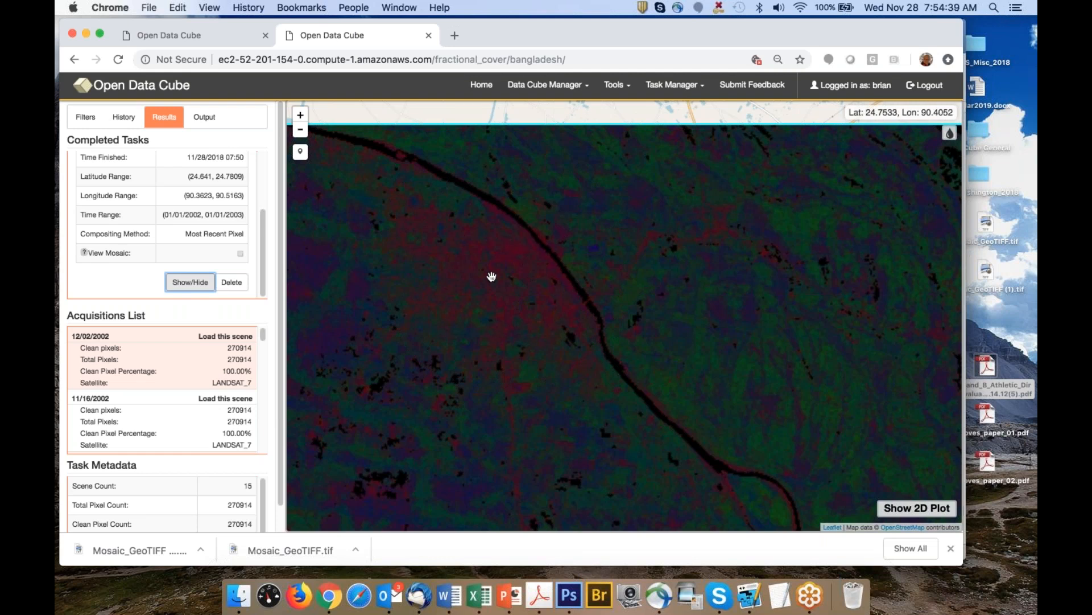
Center the urban area west of the river and repeatedly show and hide the 2002 image to compare its extent
{"action": "left_click_drag", "start_coordinate": [484, 271], "coordinate": [562, 336]}
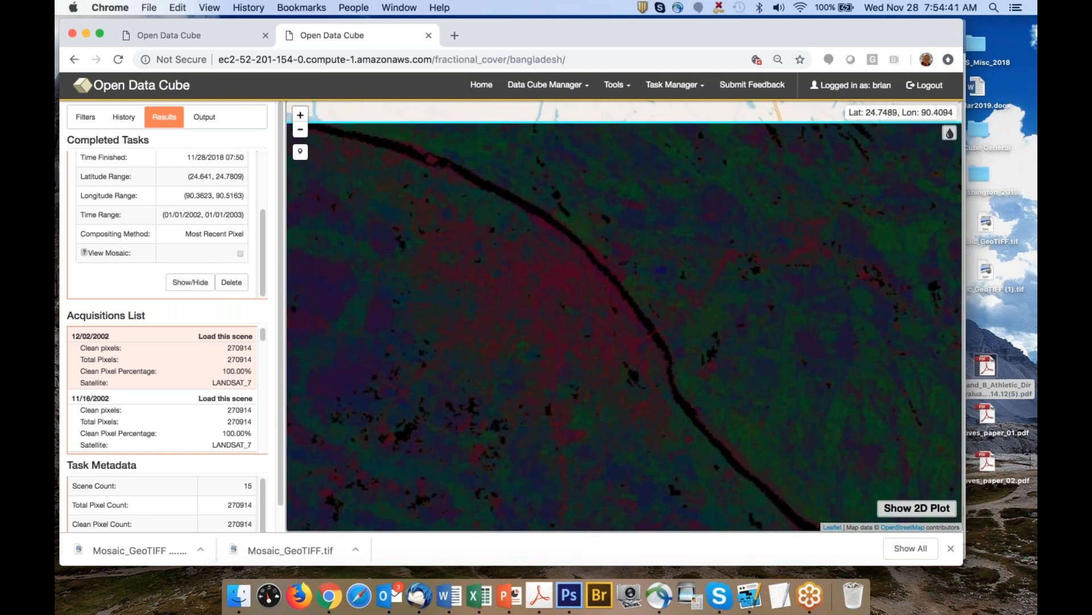
{"action": "left_click", "coordinate": [198, 285]}
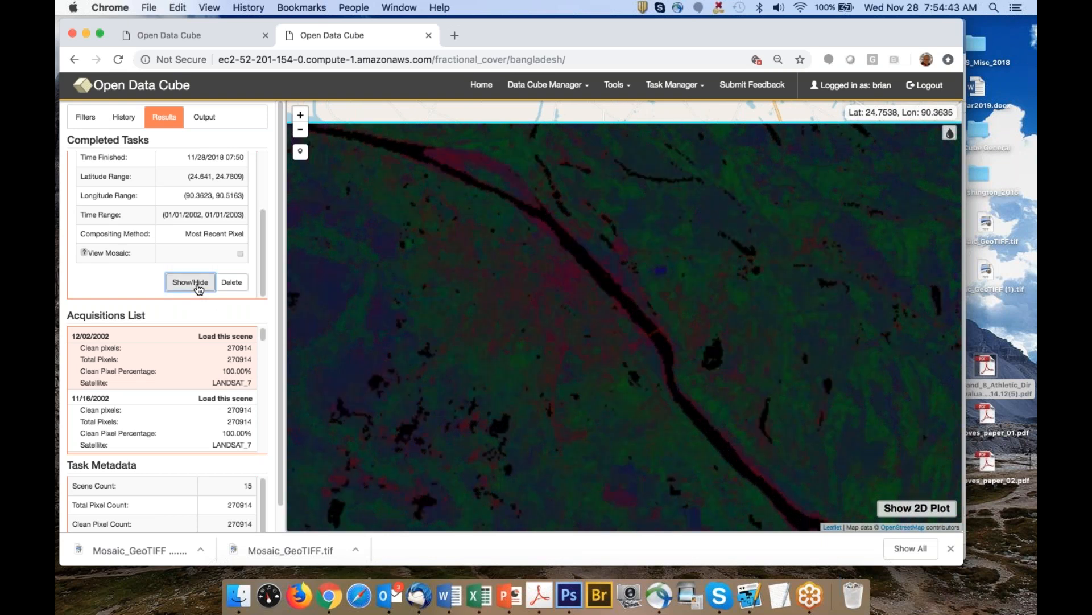
{"action": "left_click", "coordinate": [198, 288]}
{"action": "left_click", "coordinate": [199, 288]}
{"action": "left_click", "coordinate": [198, 287]}
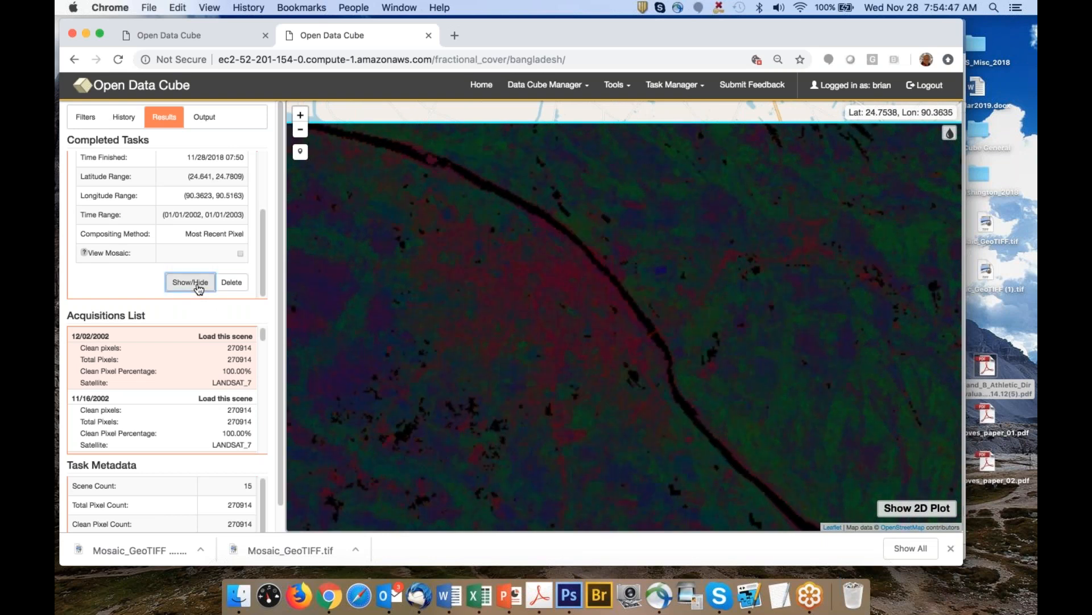
{"action": "left_click", "coordinate": [198, 288]}
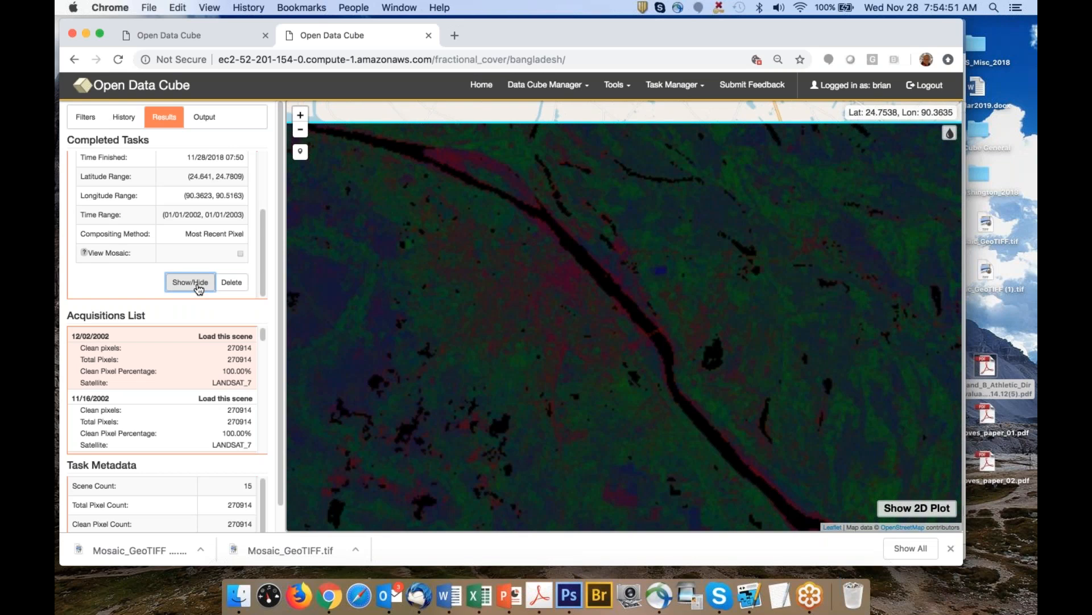
{"action": "left_click", "coordinate": [198, 288]}
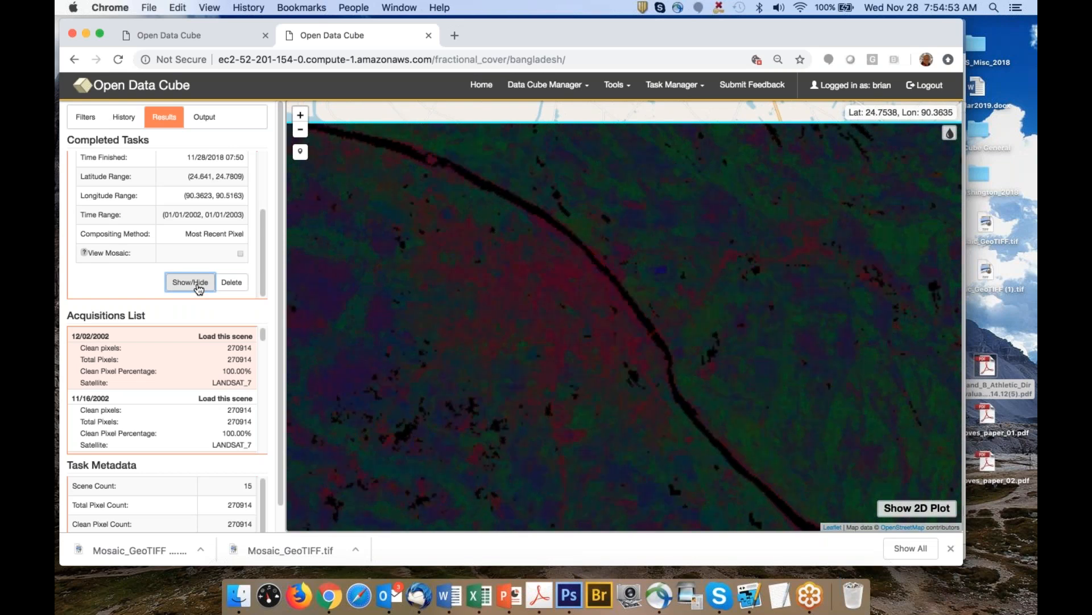
Examine the wider 2015 image, from the urban area down along the river to the southeastern bends
{"action": "scroll", "coordinate": [662, 304], "scroll_direction": "down", "scroll_amount": 2}
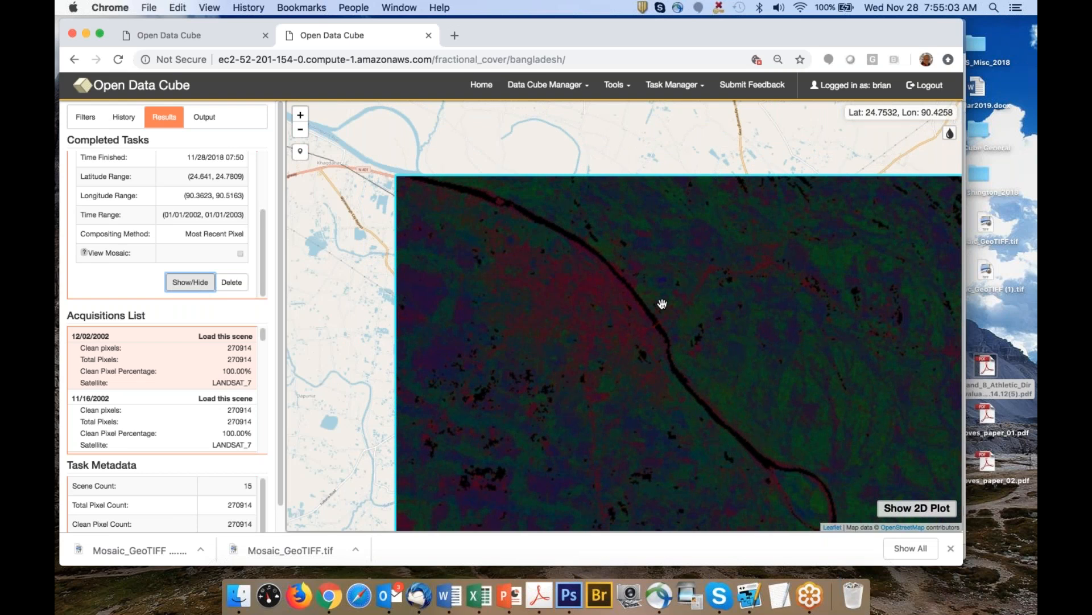
{"action": "scroll", "coordinate": [663, 308], "scroll_direction": "down", "scroll_amount": 2}
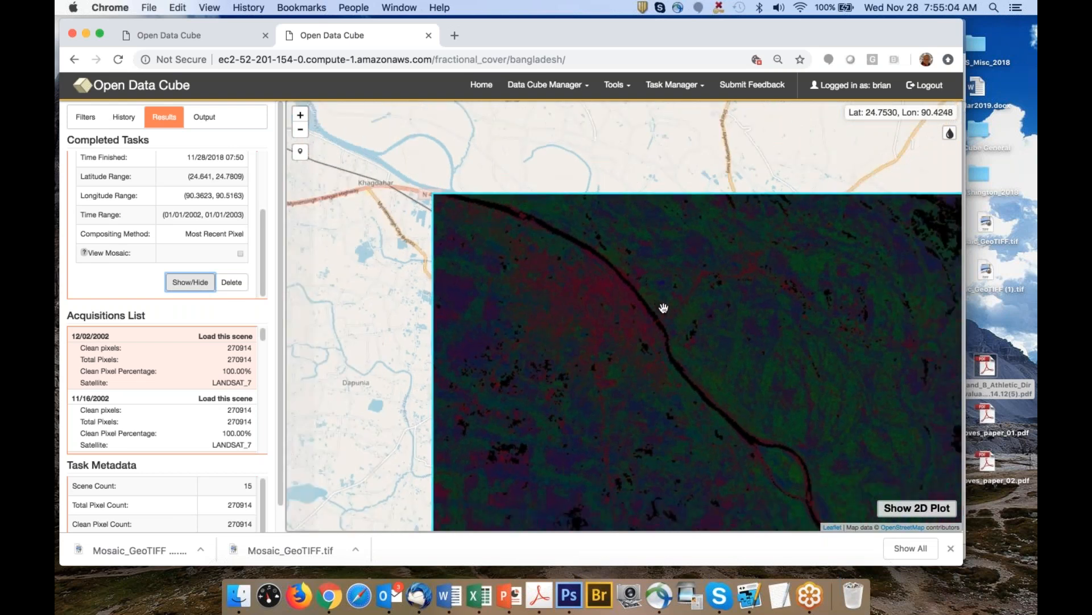
{"action": "left_click_drag", "start_coordinate": [688, 324], "coordinate": [603, 255]}
{"action": "scroll", "coordinate": [617, 270], "scroll_direction": "up", "scroll_amount": 1}
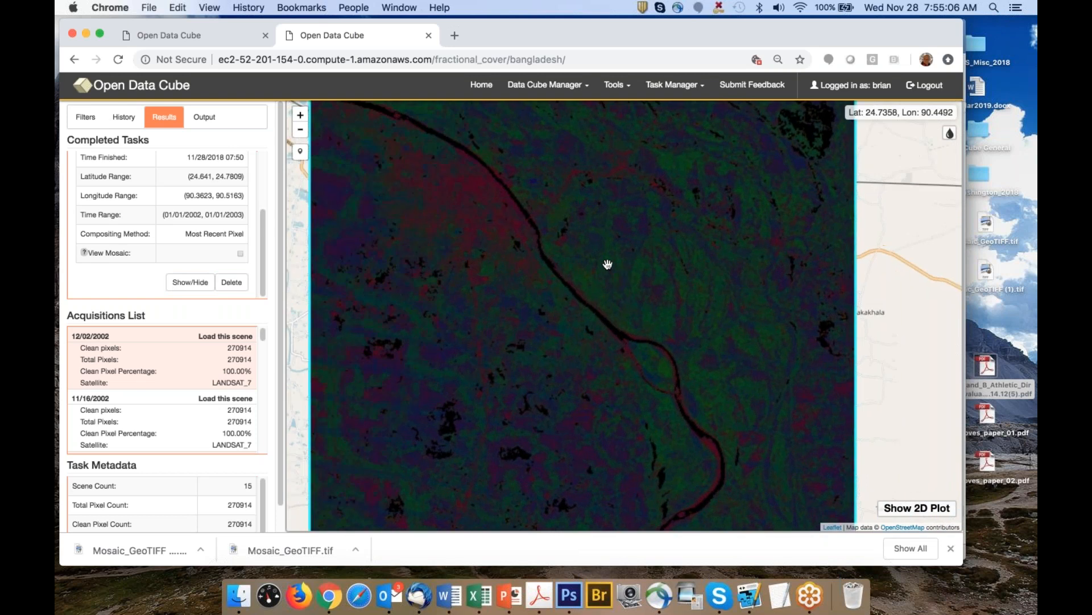
{"action": "left_click_drag", "start_coordinate": [549, 225], "coordinate": [601, 328]}
{"action": "scroll", "coordinate": [601, 328], "scroll_direction": "up", "scroll_amount": 1}
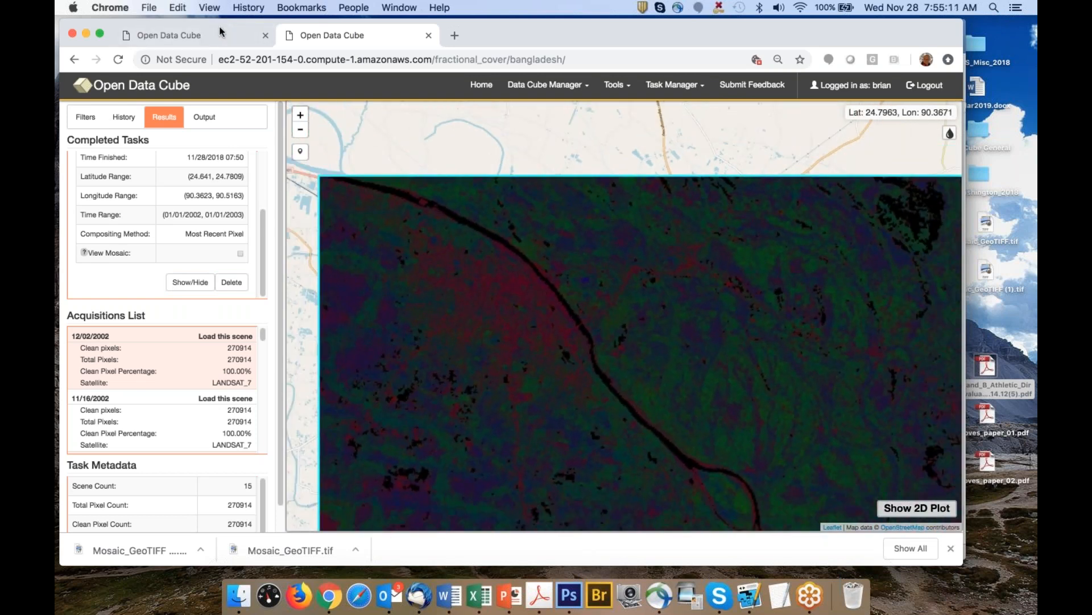
Switch to the Africa Regional Data Cube page and look over the map around the Tanzania Fractional Cover image
{"action": "key", "text": "super+m"}
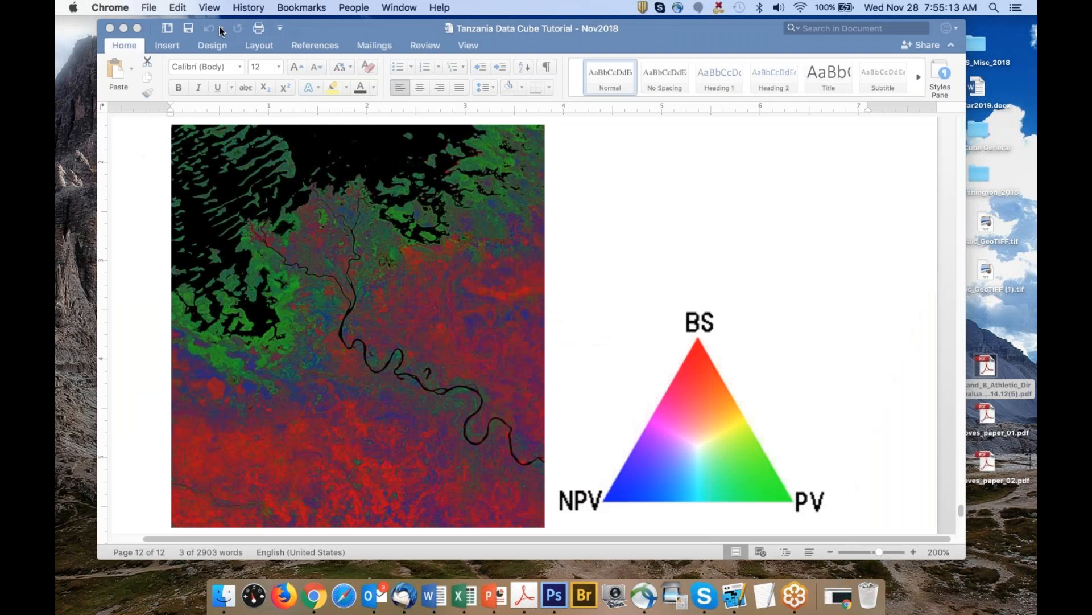
{"action": "left_click", "coordinate": [838, 596]}
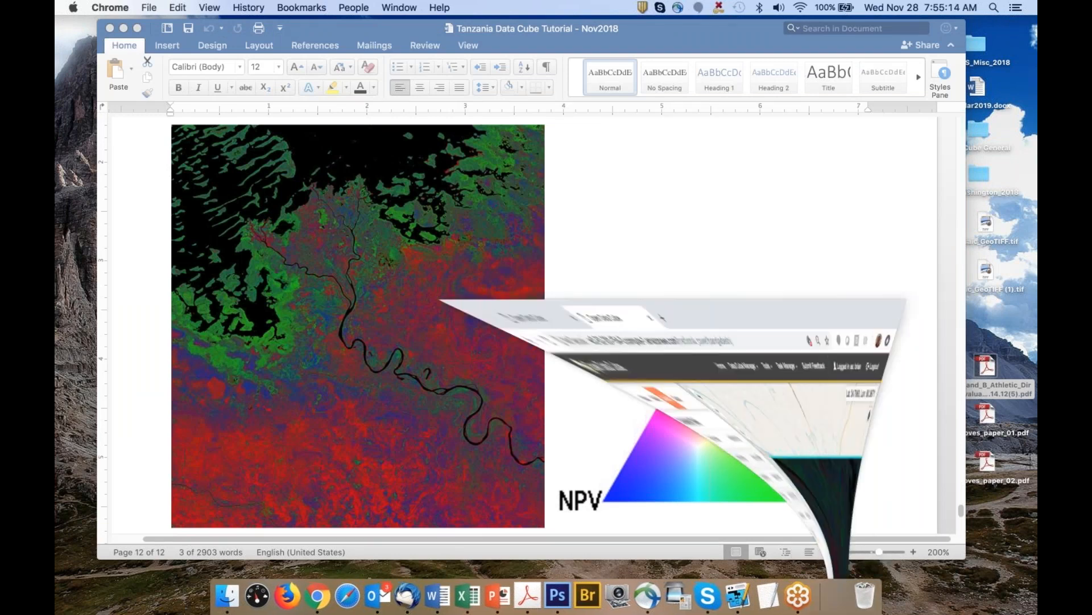
{"action": "left_click", "coordinate": [177, 35]}
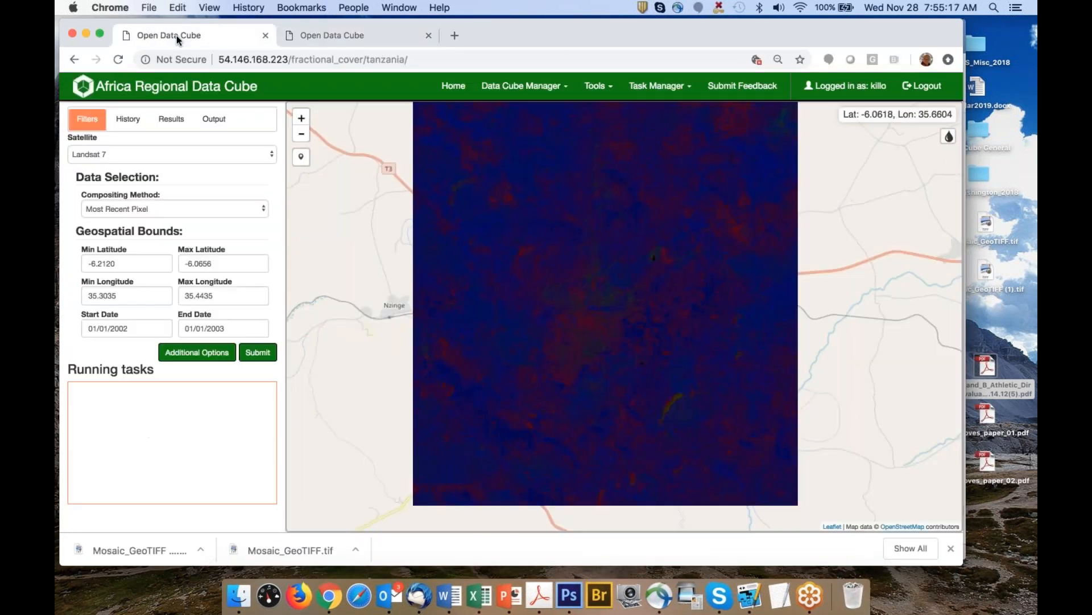
{"action": "scroll", "coordinate": [545, 236], "scroll_direction": "down", "scroll_amount": 2}
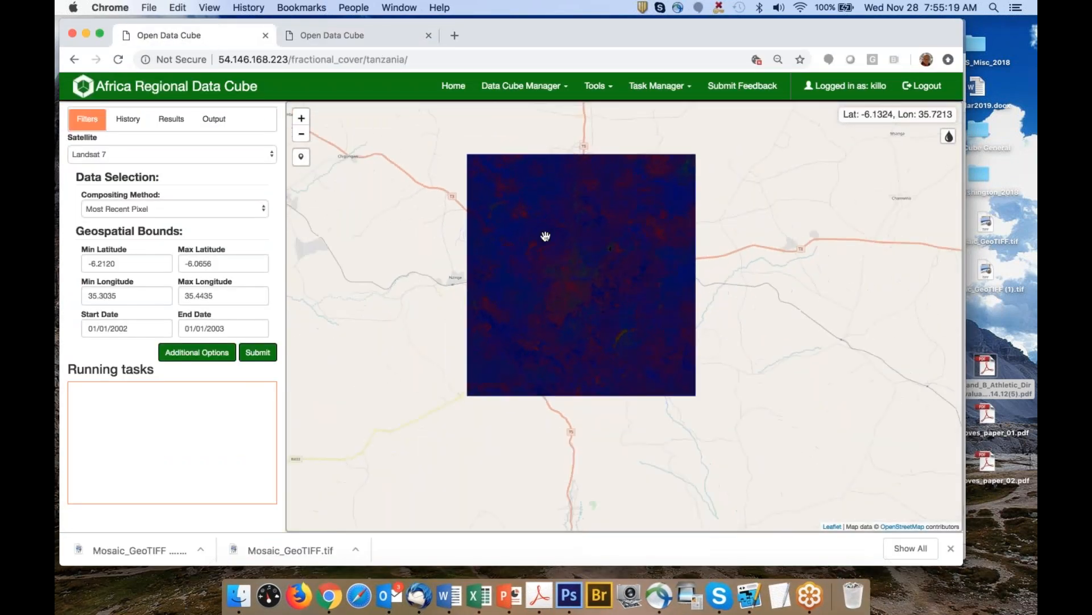
{"action": "left_click_drag", "start_coordinate": [564, 227], "coordinate": [435, 273]}
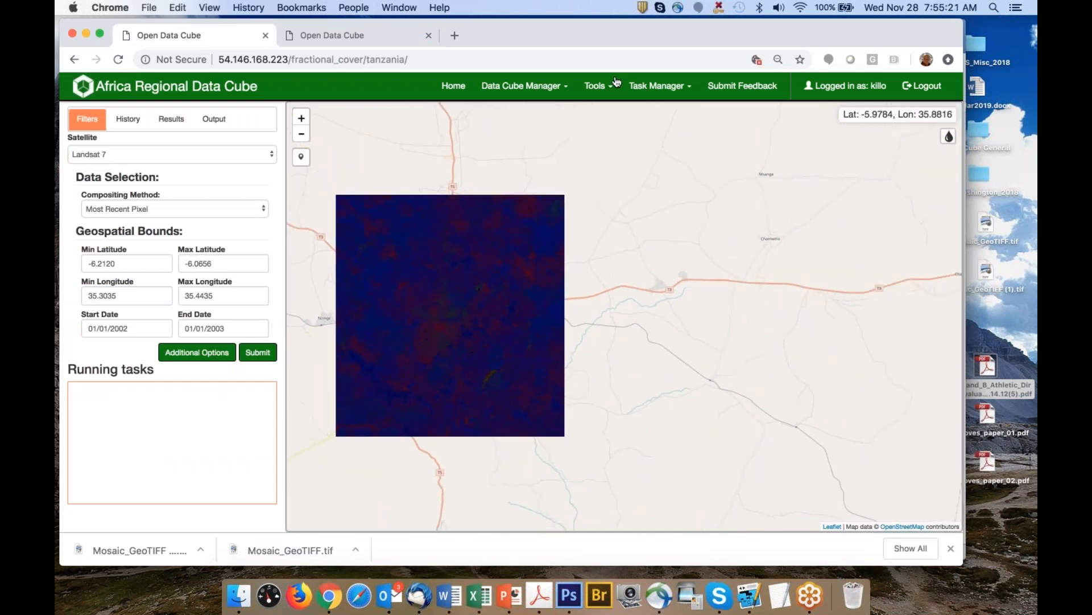
Open the Custom Mosaic tool for Tanzania and bring the country into closer view on the map
{"action": "left_click", "coordinate": [598, 86]}
{"action": "mouse_move", "coordinate": [578, 114]}
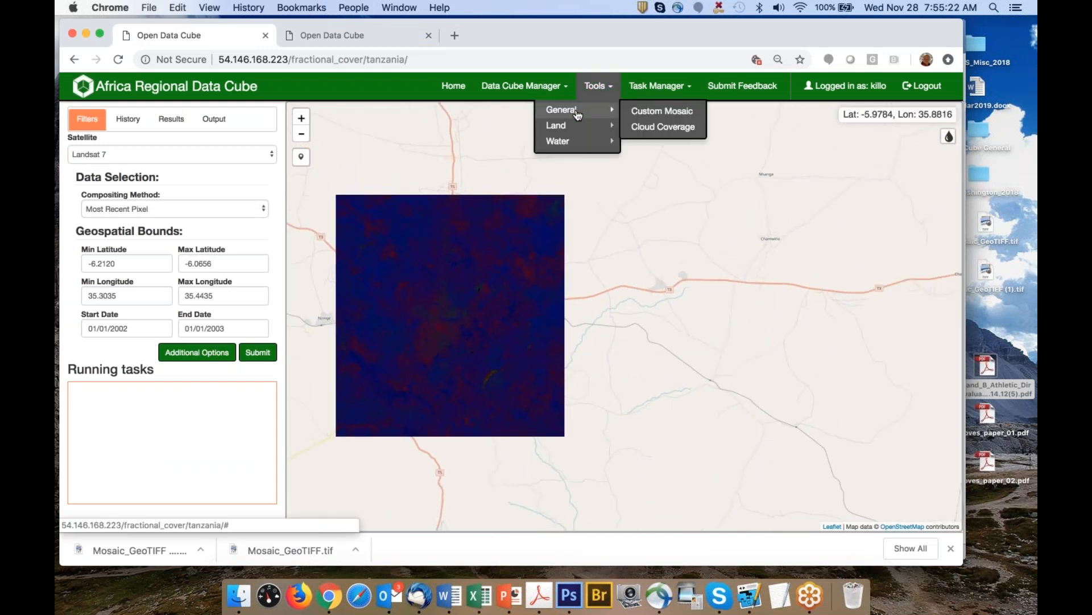
{"action": "left_click", "coordinate": [654, 111]}
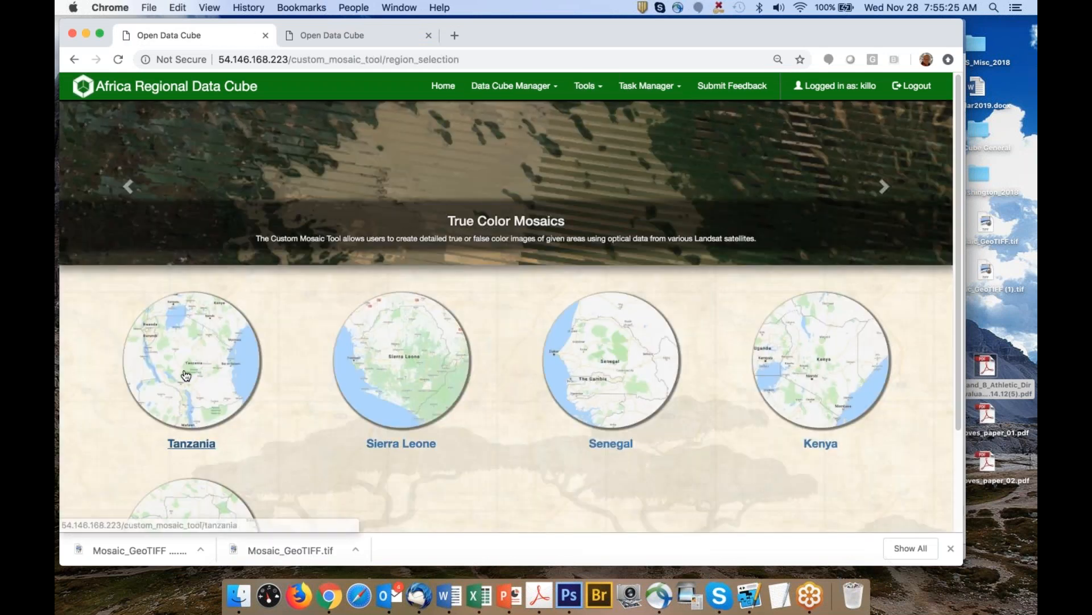
{"action": "left_click", "coordinate": [255, 355]}
{"action": "scroll", "coordinate": [663, 307], "scroll_direction": "up", "scroll_amount": 3}
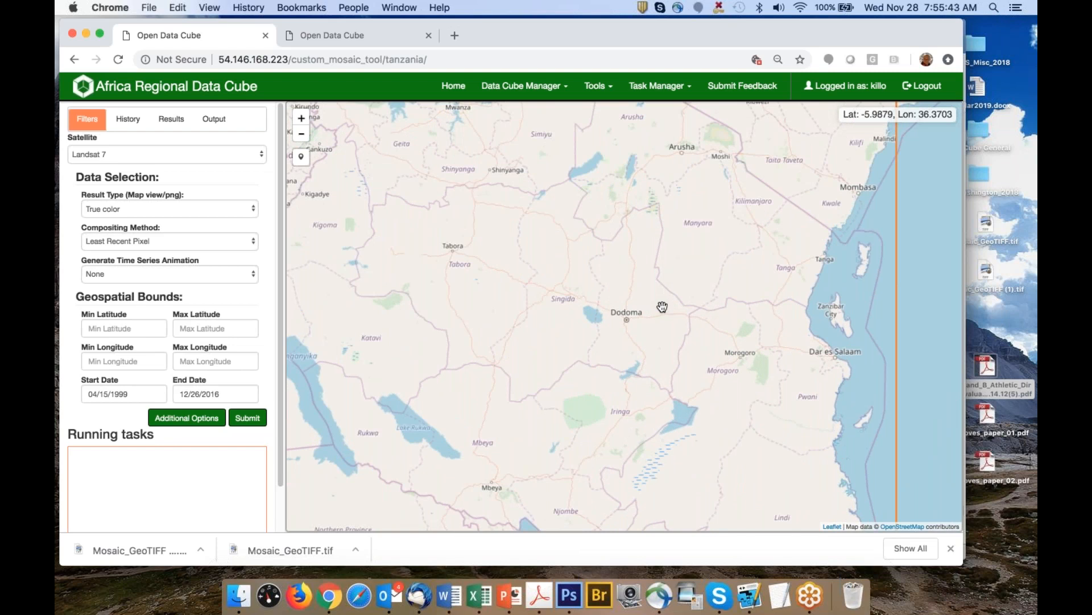
Review which Land analysis tools the Africa Regional Data Cube offers, without opening one
{"action": "left_click", "coordinate": [594, 88]}
{"action": "mouse_move", "coordinate": [572, 125]}
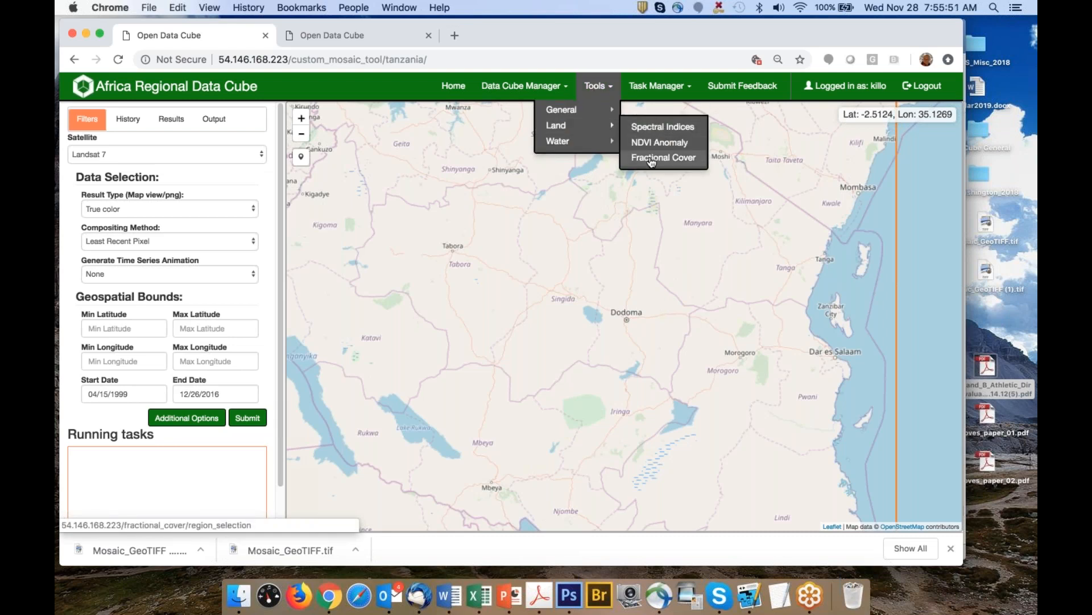
{"action": "left_click", "coordinate": [525, 310]}
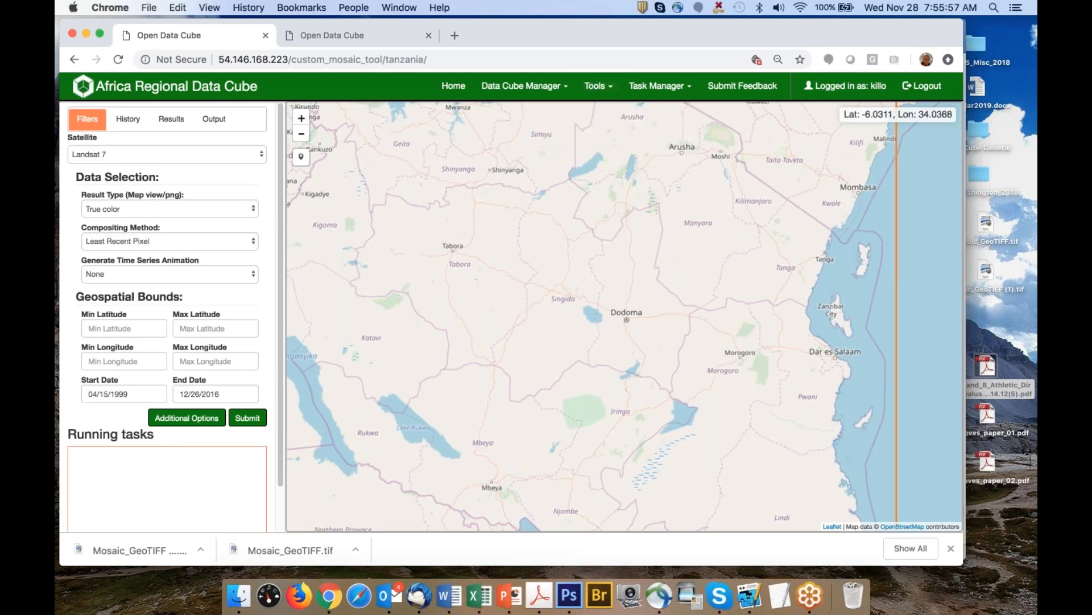
{"action": "left_click", "coordinate": [1027, 46]}
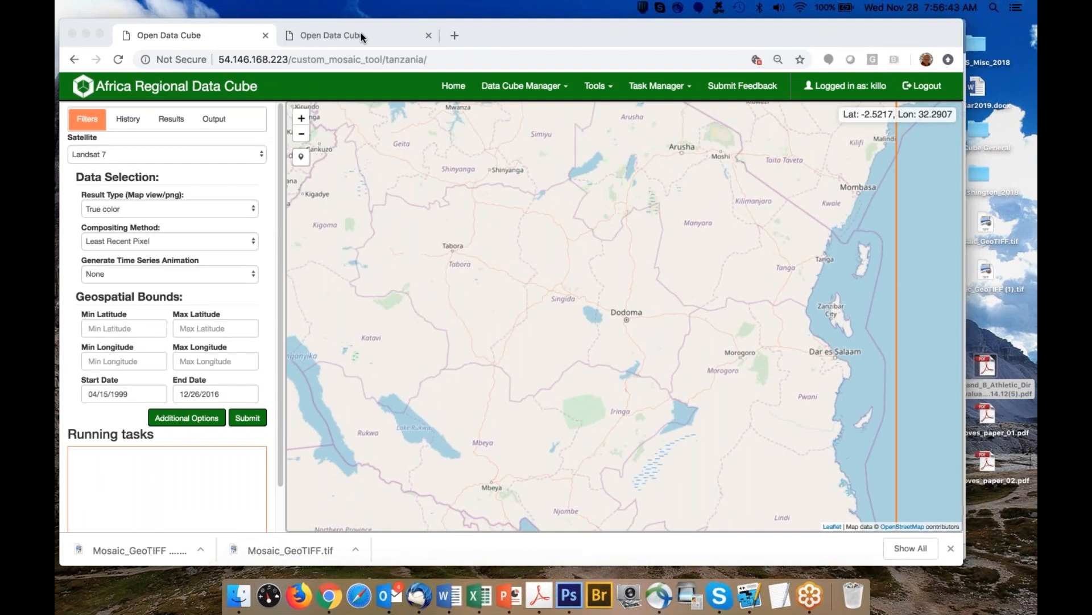
Return to the Bangladesh Fractional Cover result and examine the urban area beside the river close up
{"action": "left_click", "coordinate": [361, 32]}
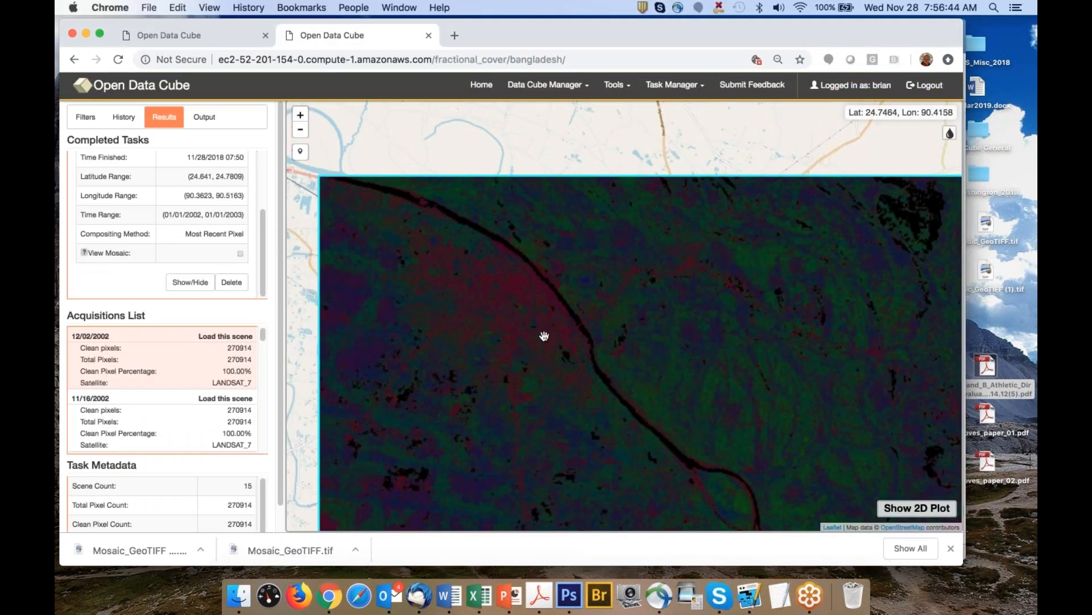
{"action": "scroll", "coordinate": [545, 336], "scroll_direction": "up", "scroll_amount": 2}
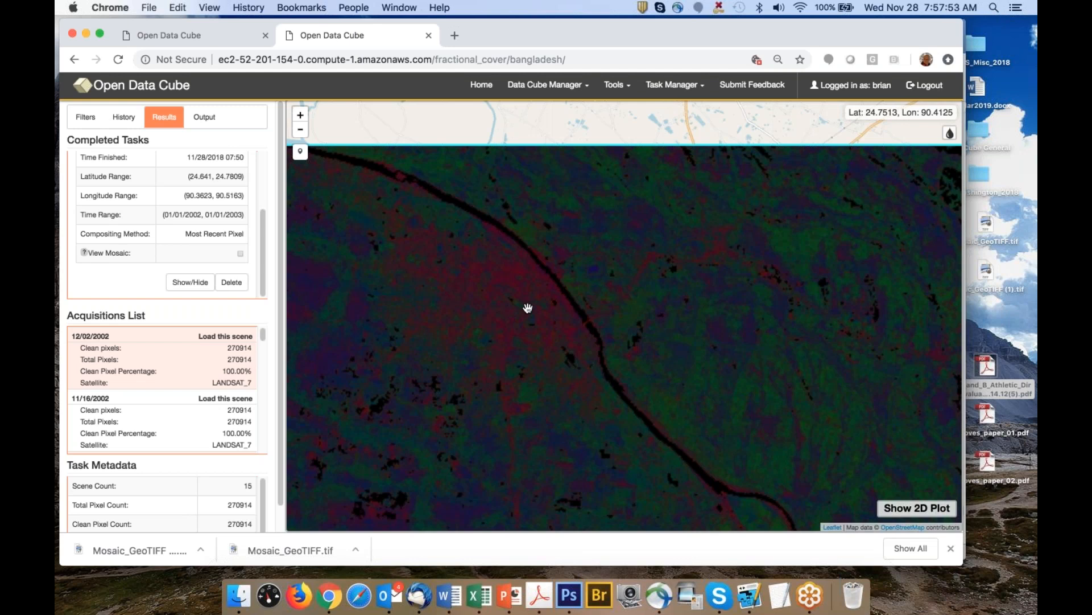
{"action": "scroll", "coordinate": [526, 308], "scroll_direction": "up", "scroll_amount": 2}
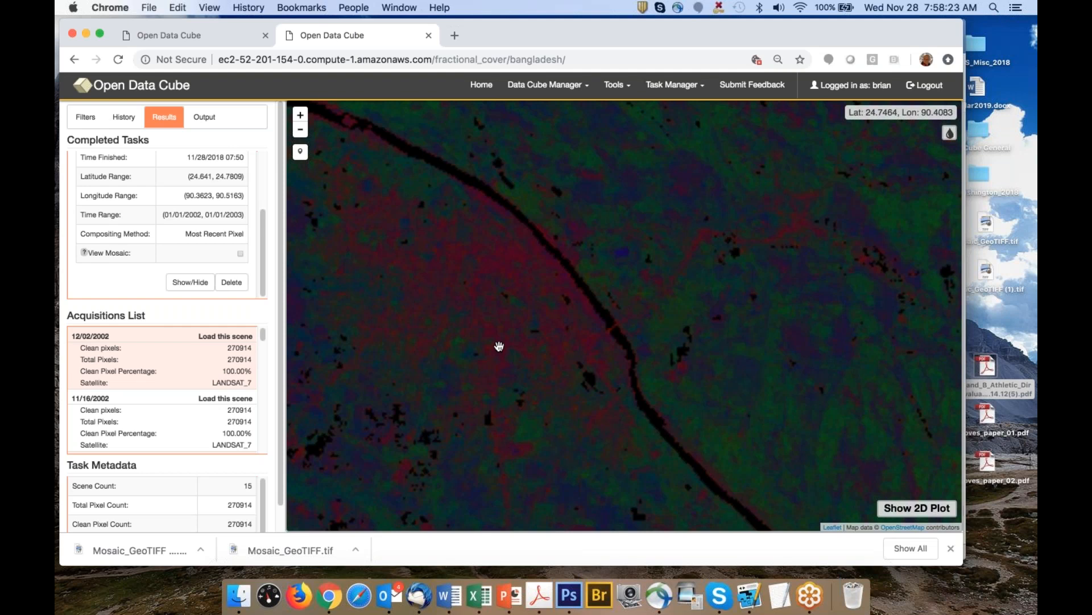
{"action": "scroll", "coordinate": [563, 353], "scroll_direction": "down", "scroll_amount": 1}
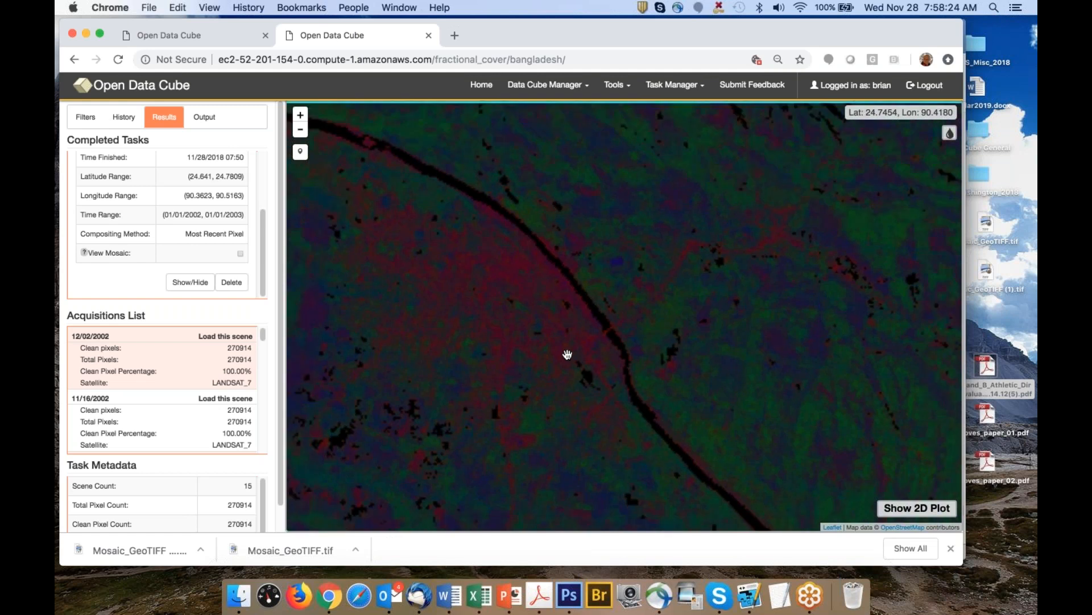
Follow the river southeast in the Bangladesh image and examine its bends and banks close up
{"action": "left_click_drag", "start_coordinate": [564, 354], "coordinate": [524, 257]}
{"action": "left_click_drag", "start_coordinate": [707, 457], "coordinate": [638, 380]}
{"action": "scroll", "coordinate": [620, 373], "scroll_direction": "up", "scroll_amount": 3}
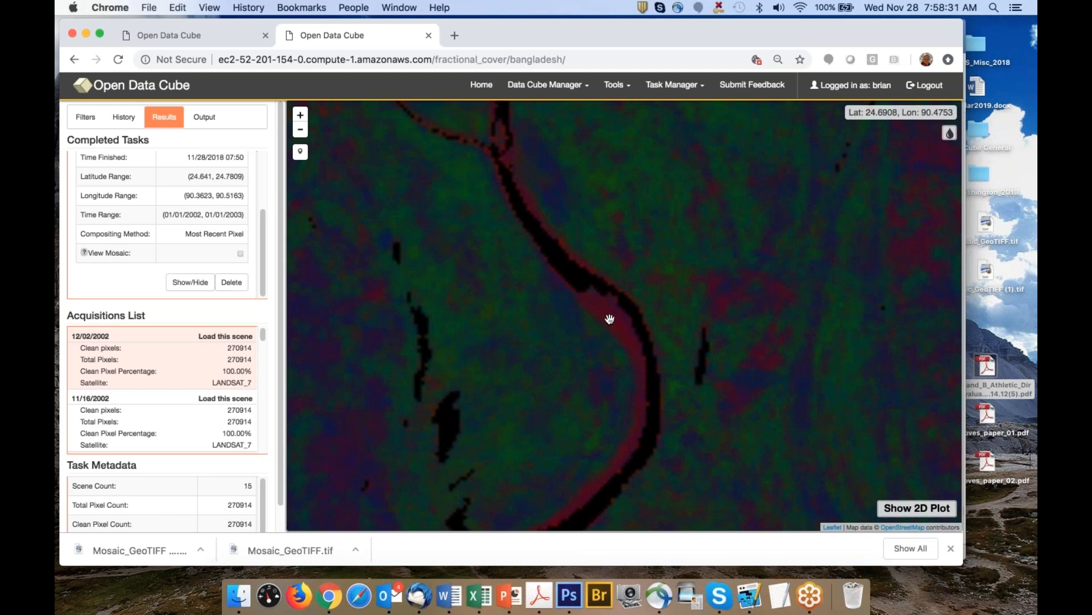
{"action": "scroll", "coordinate": [610, 319], "scroll_direction": "down", "scroll_amount": 3}
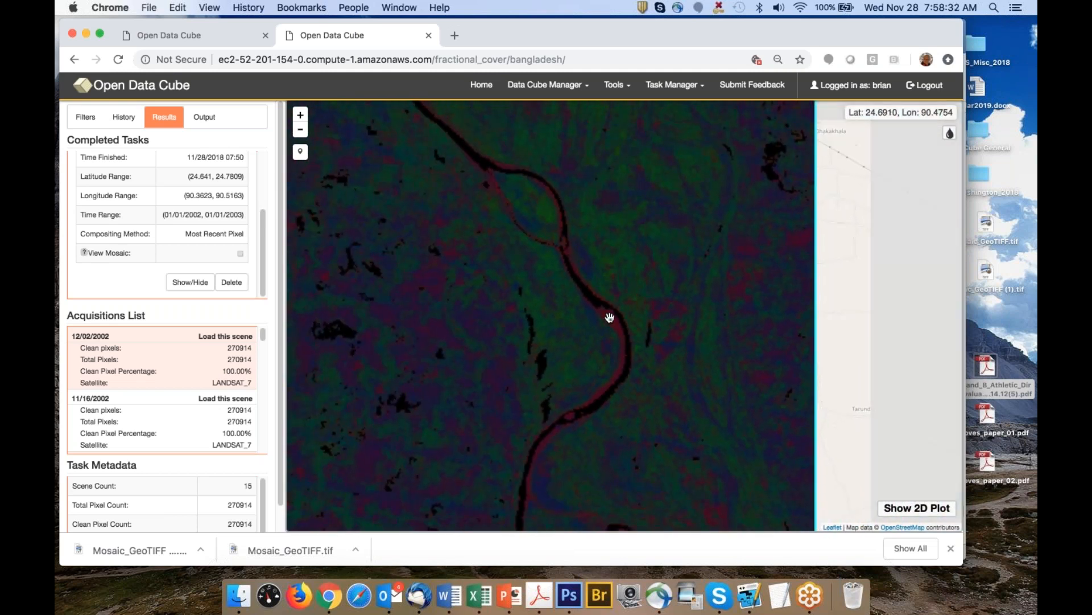
Go back northwest along the river and inspect the urban area again at several scales
{"action": "left_click_drag", "start_coordinate": [410, 194], "coordinate": [551, 319]}
{"action": "left_click_drag", "start_coordinate": [521, 238], "coordinate": [551, 304]}
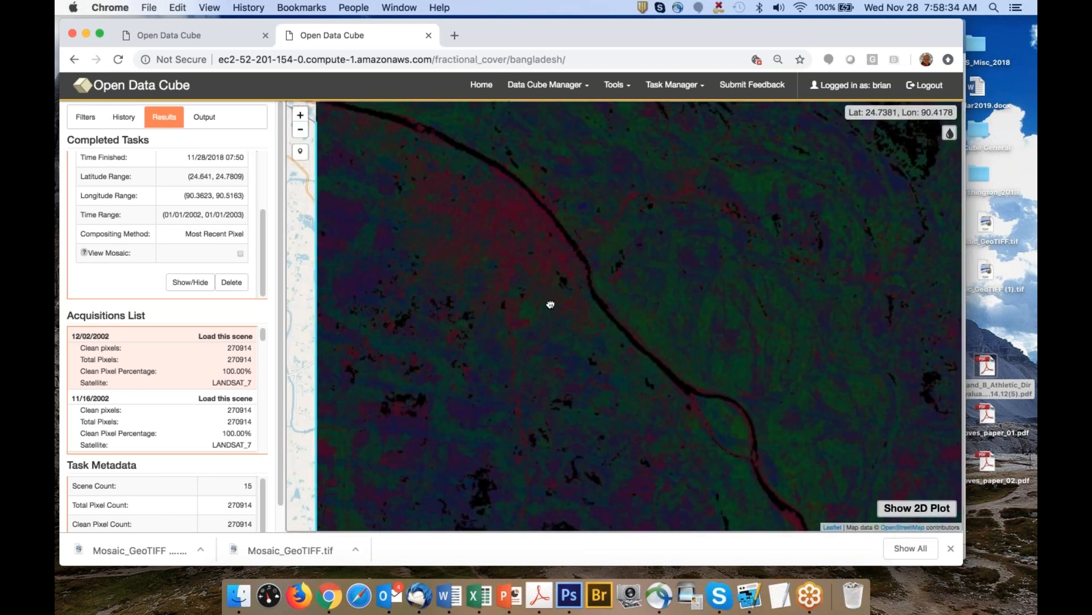
{"action": "scroll", "coordinate": [539, 226], "scroll_direction": "up", "scroll_amount": 1}
{"action": "left_click_drag", "start_coordinate": [530, 228], "coordinate": [534, 273]}
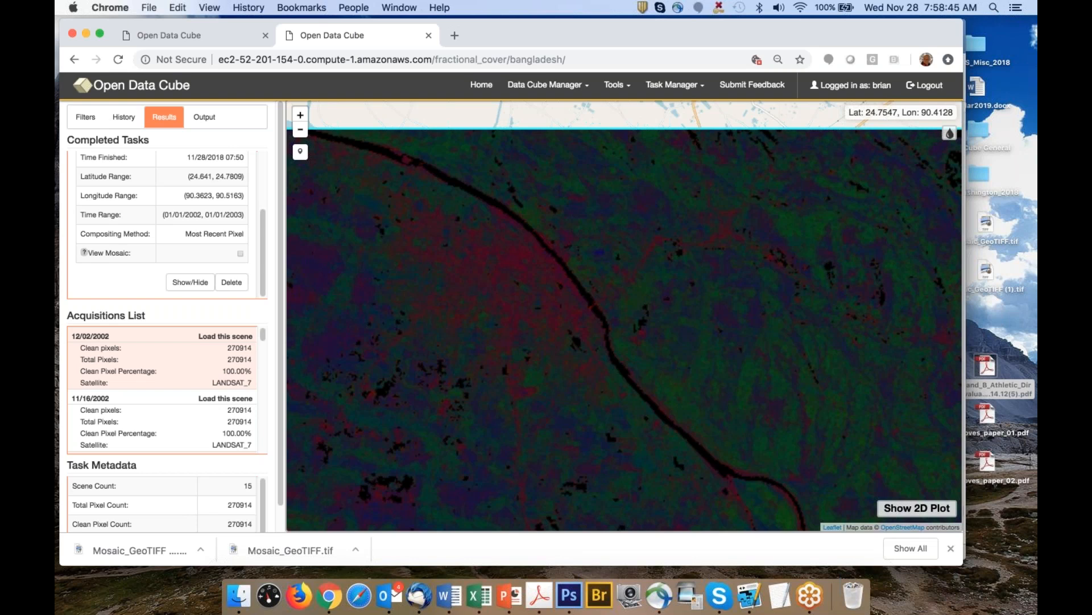
{"action": "scroll", "coordinate": [534, 272], "scroll_direction": "down", "scroll_amount": 2}
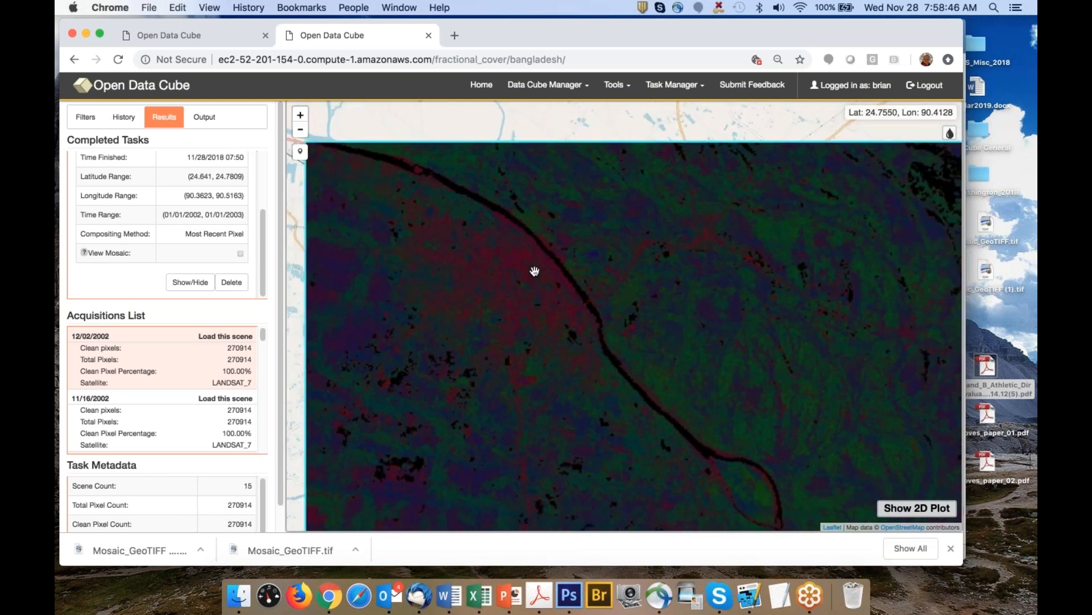
{"action": "scroll", "coordinate": [534, 272], "scroll_direction": "up", "scroll_amount": 2}
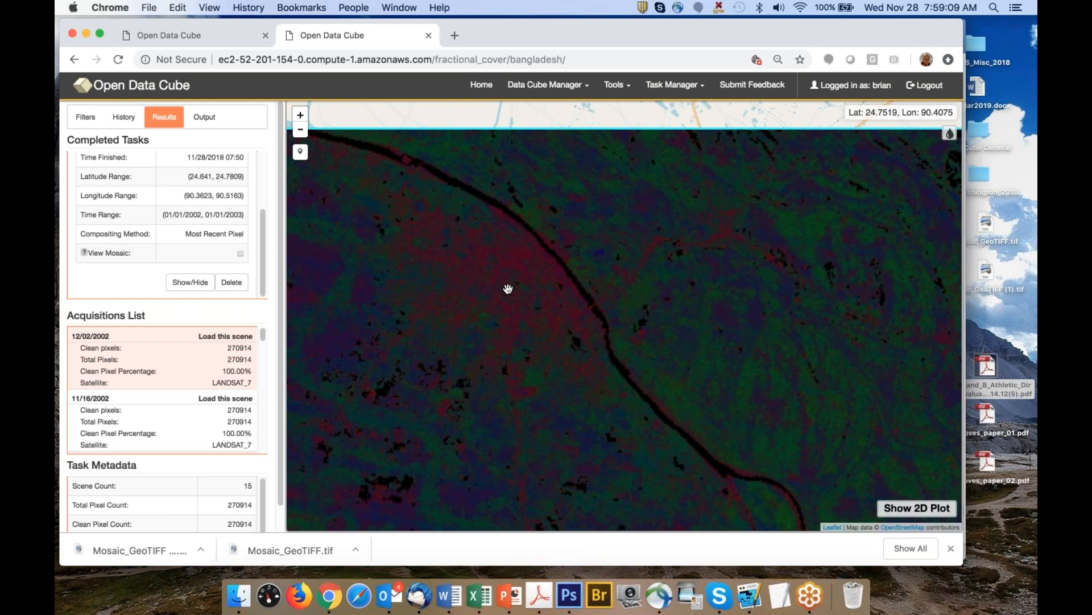
Inspect the river's fork southeast of the urban area in the Bangladesh image, and return to a view of the whole result
{"action": "scroll", "coordinate": [508, 289], "scroll_direction": "up", "scroll_amount": 2}
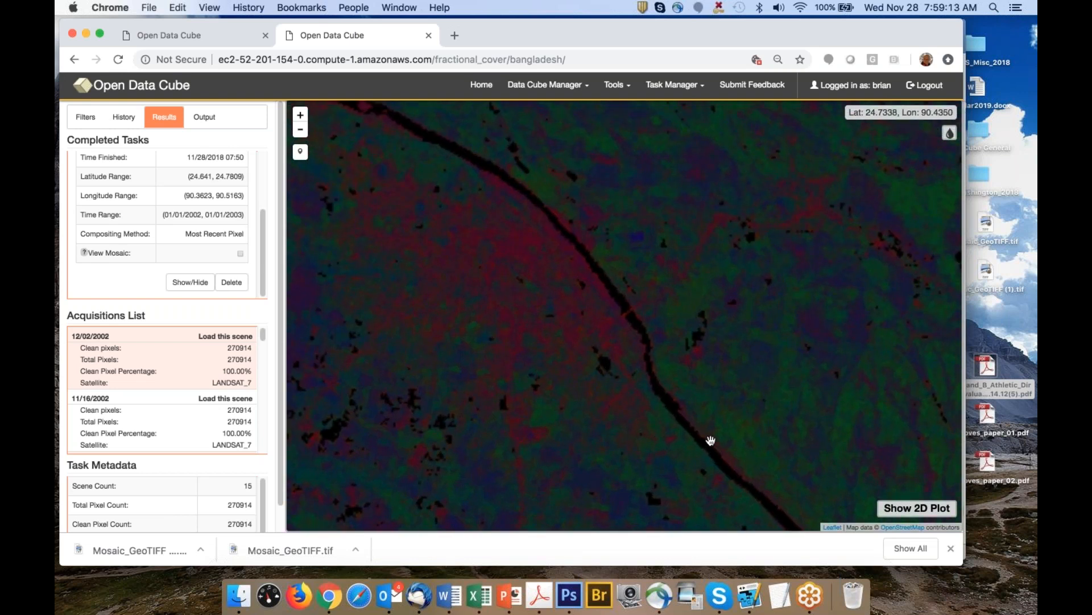
{"action": "scroll", "coordinate": [744, 449], "scroll_direction": "up", "scroll_amount": 1}
{"action": "scroll", "coordinate": [746, 449], "scroll_direction": "up", "scroll_amount": 2}
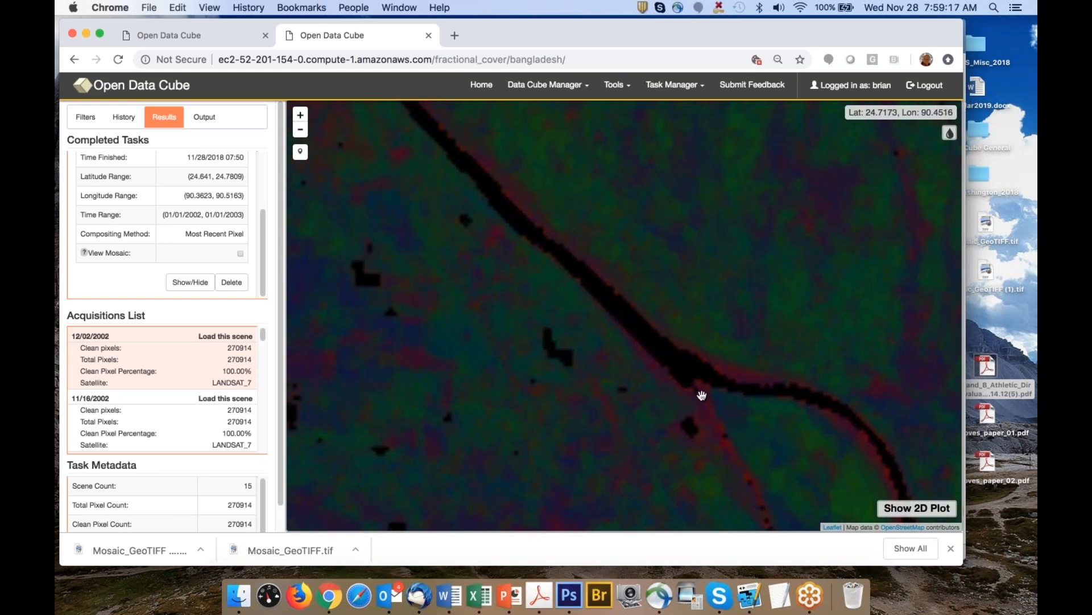
{"action": "scroll", "coordinate": [616, 346], "scroll_direction": "down", "scroll_amount": 3}
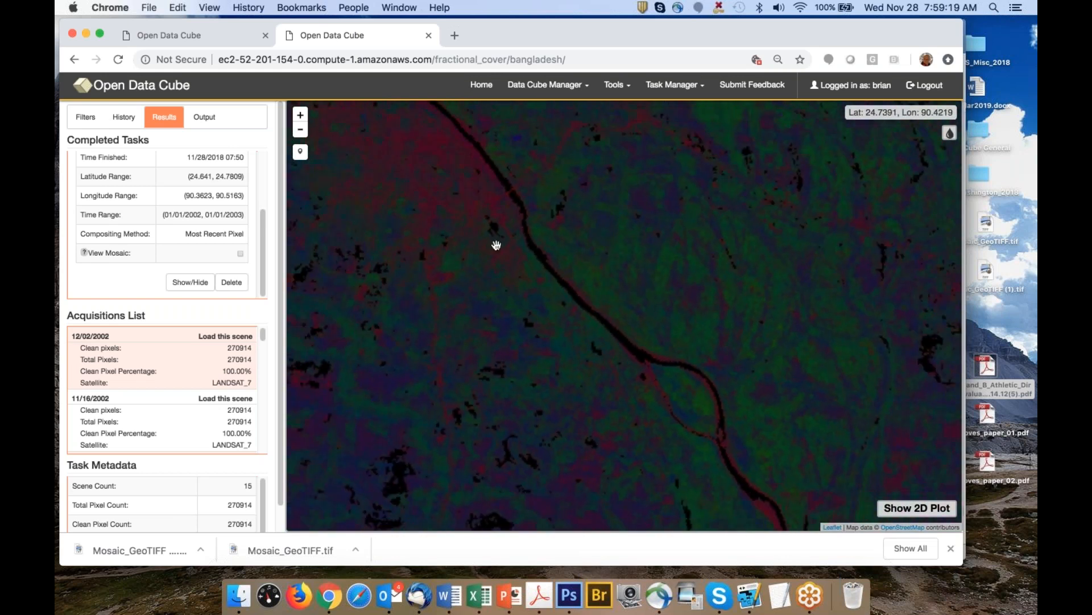
{"action": "left_click_drag", "start_coordinate": [568, 306], "coordinate": [639, 361]}
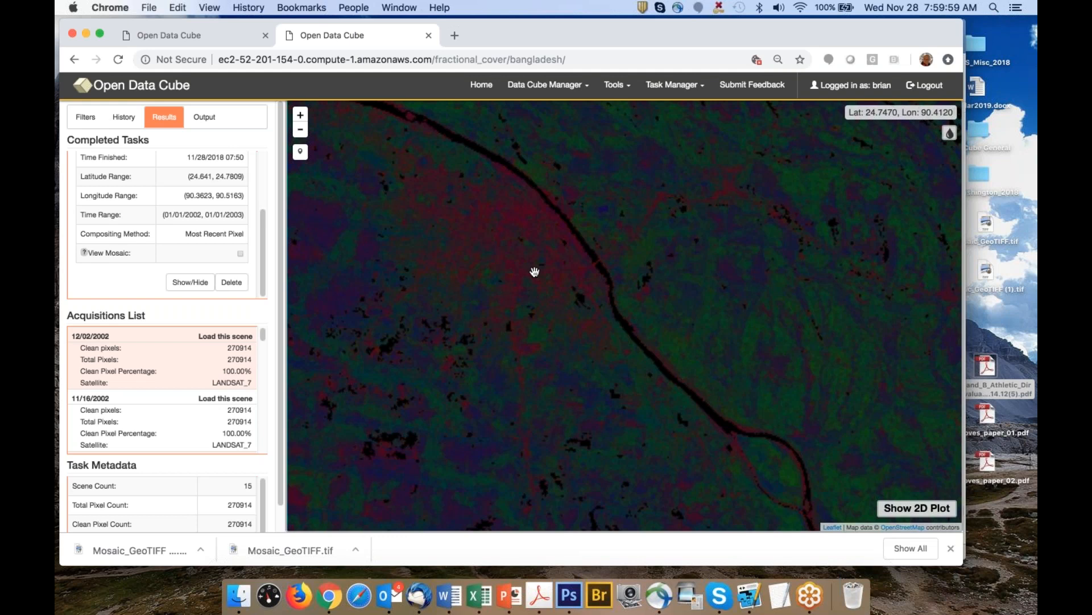
{"action": "scroll", "coordinate": [535, 270], "scroll_direction": "down", "scroll_amount": 2}
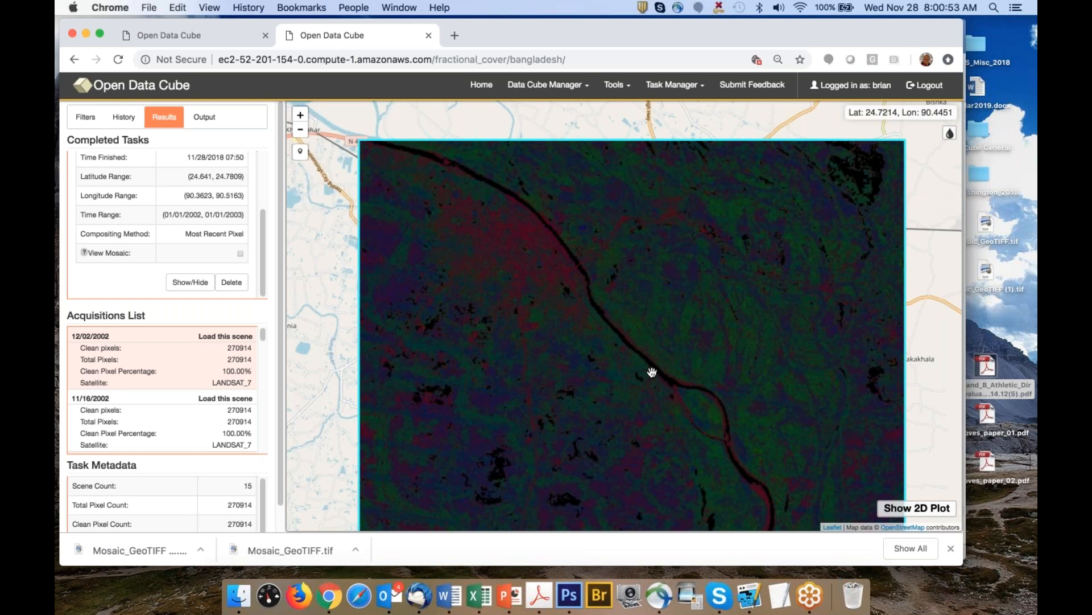
Switch to the Africa Regional Data Cube's Tanzania map and review its General and Land tools without opening one
{"action": "left_click", "coordinate": [202, 36]}
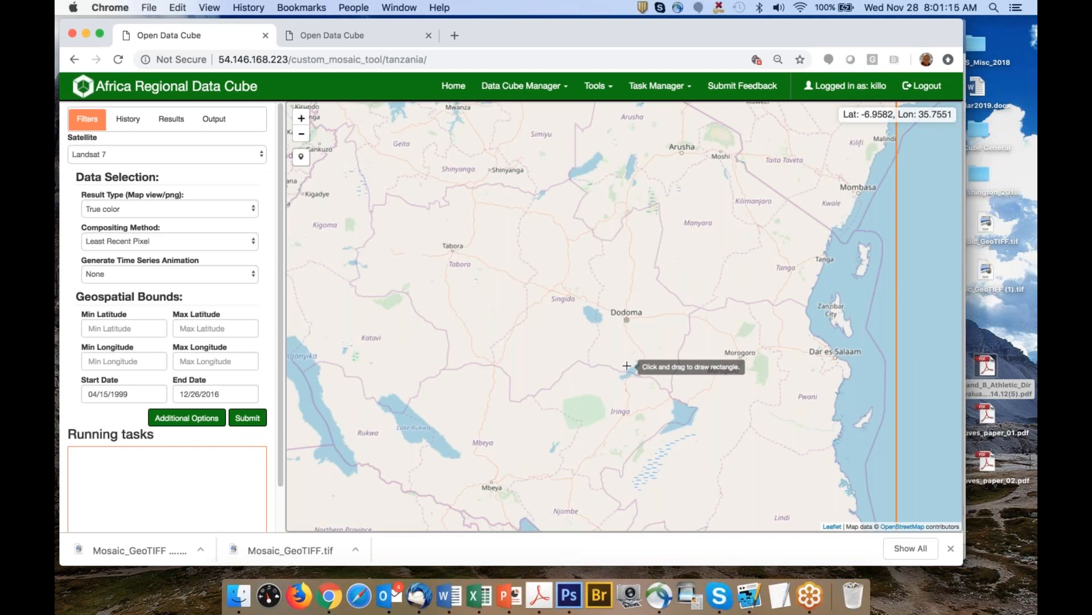
{"action": "scroll", "coordinate": [627, 366], "scroll_direction": "up", "scroll_amount": 3}
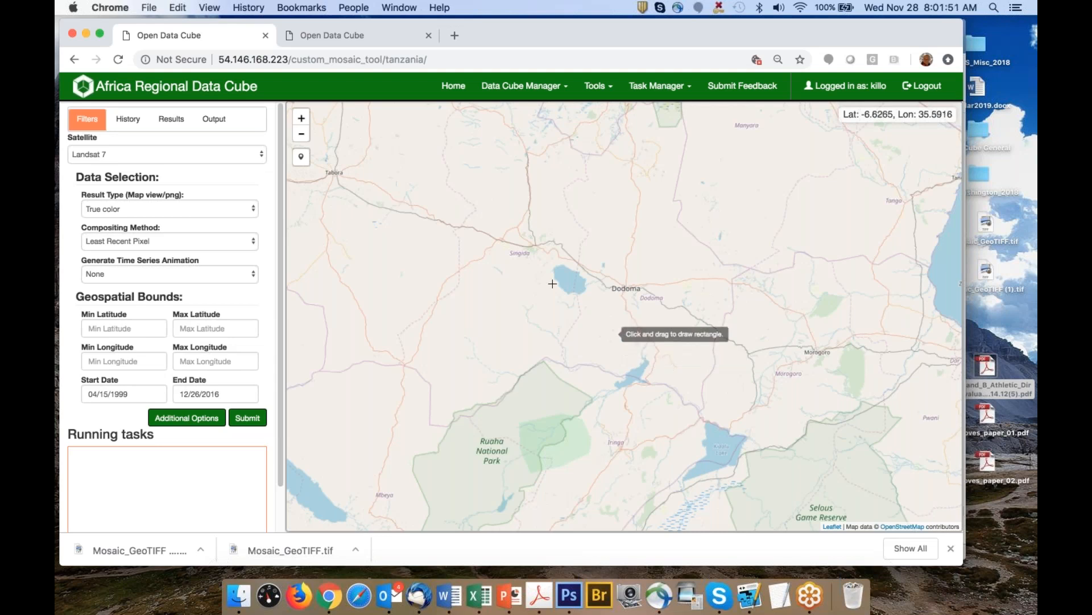
{"action": "left_click", "coordinate": [597, 85]}
{"action": "mouse_move", "coordinate": [587, 111]}
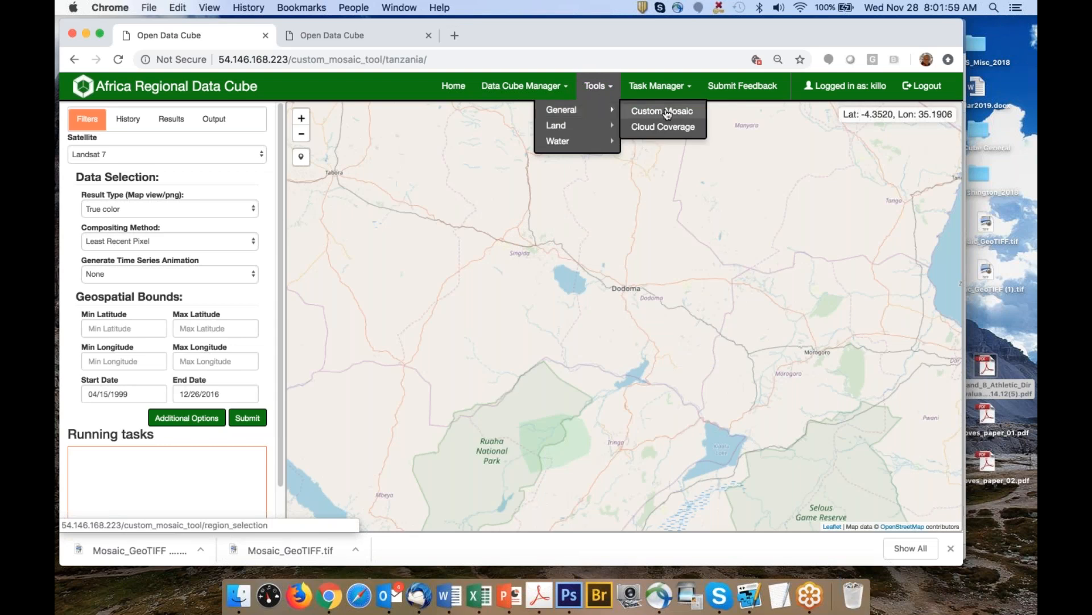
{"action": "mouse_move", "coordinate": [573, 129]}
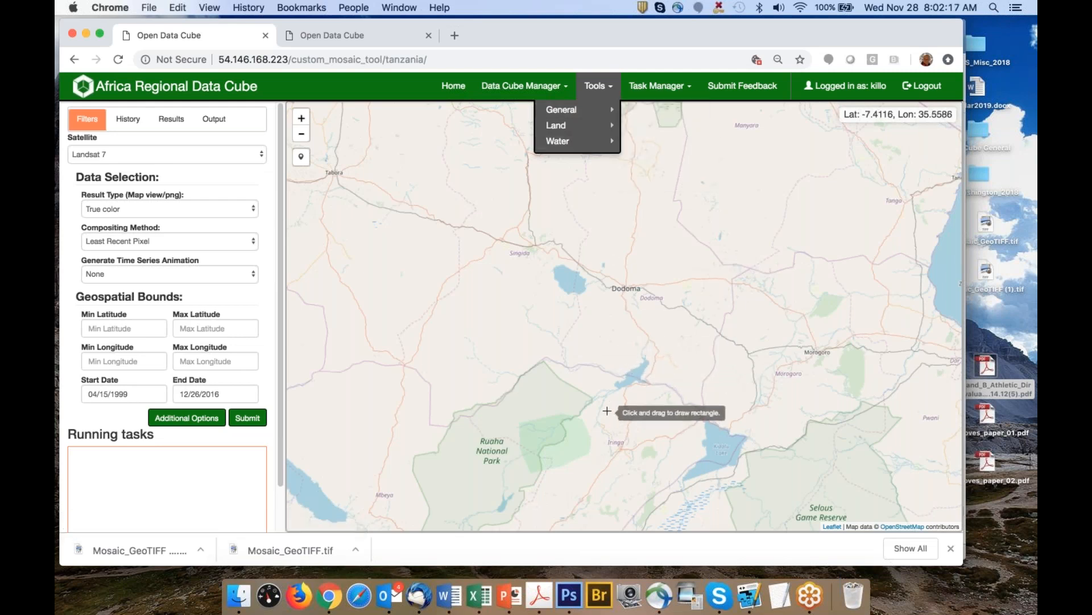
Outline the Mtera Reservoir south of Dodoma with a rectangle, about latitude -7.31 to -6.80 and longitude 35.57 to 36.06
{"action": "scroll", "coordinate": [613, 410], "scroll_direction": "up", "scroll_amount": 2}
{"action": "scroll", "coordinate": [628, 401], "scroll_direction": "down", "scroll_amount": 2}
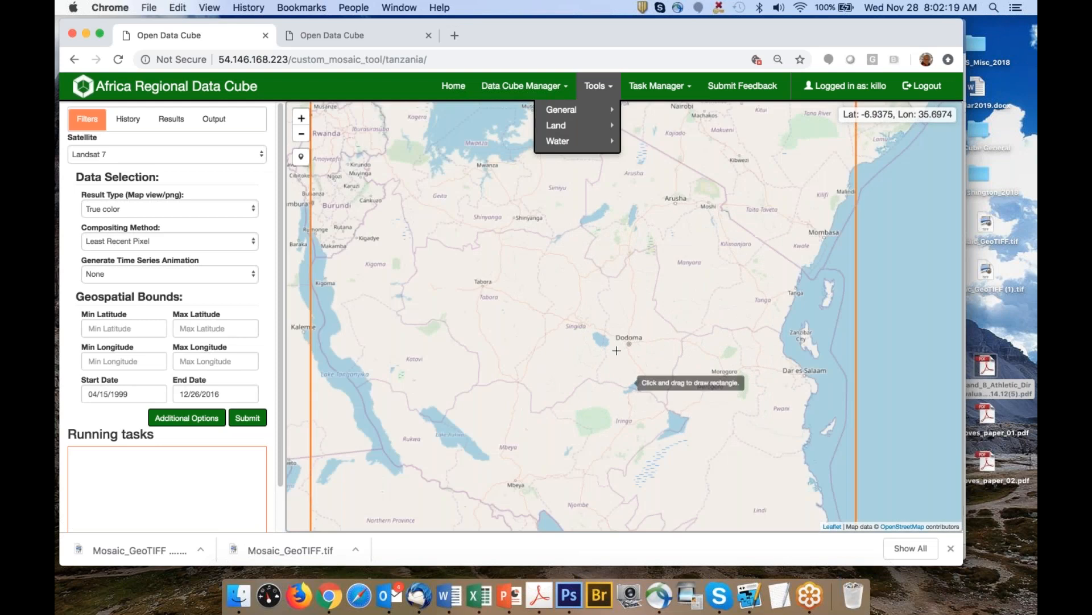
{"action": "scroll", "coordinate": [561, 349], "scroll_direction": "down", "scroll_amount": 1}
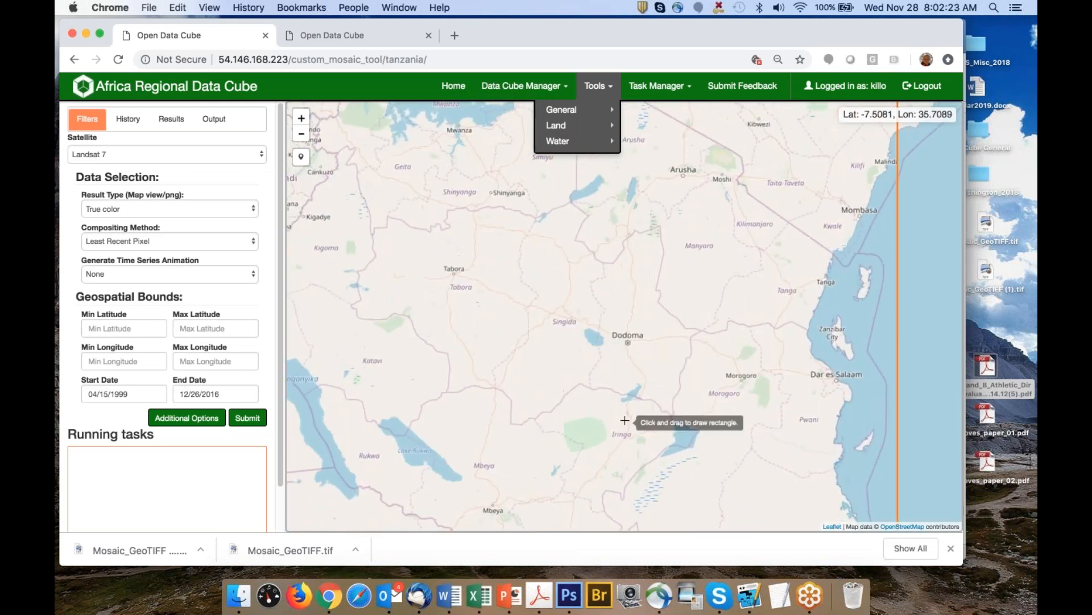
{"action": "scroll", "coordinate": [640, 405], "scroll_direction": "up", "scroll_amount": 2}
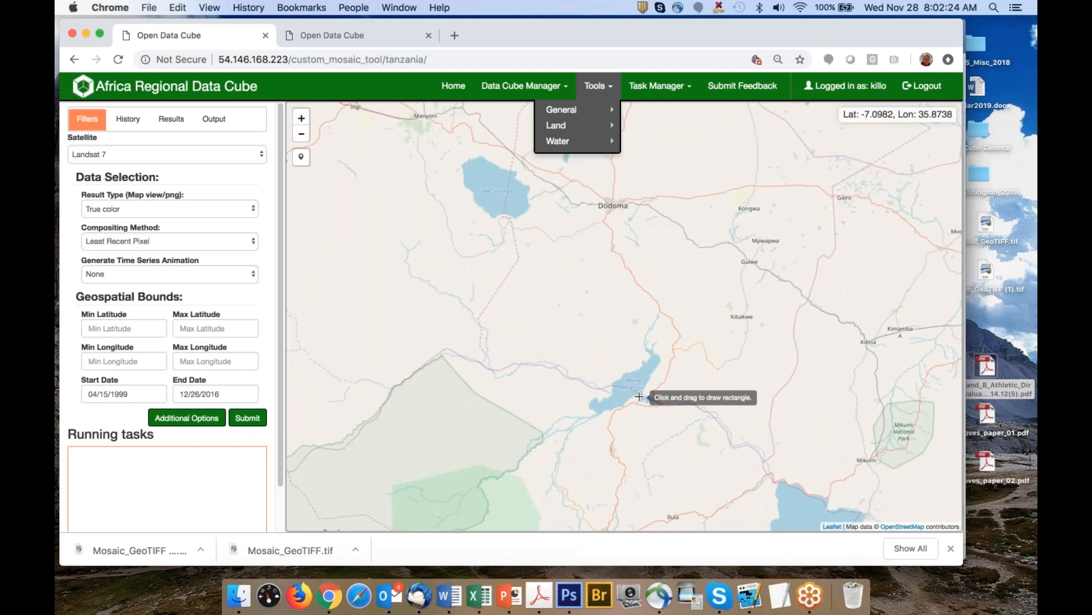
{"action": "scroll", "coordinate": [597, 276], "scroll_direction": "down", "scroll_amount": 2}
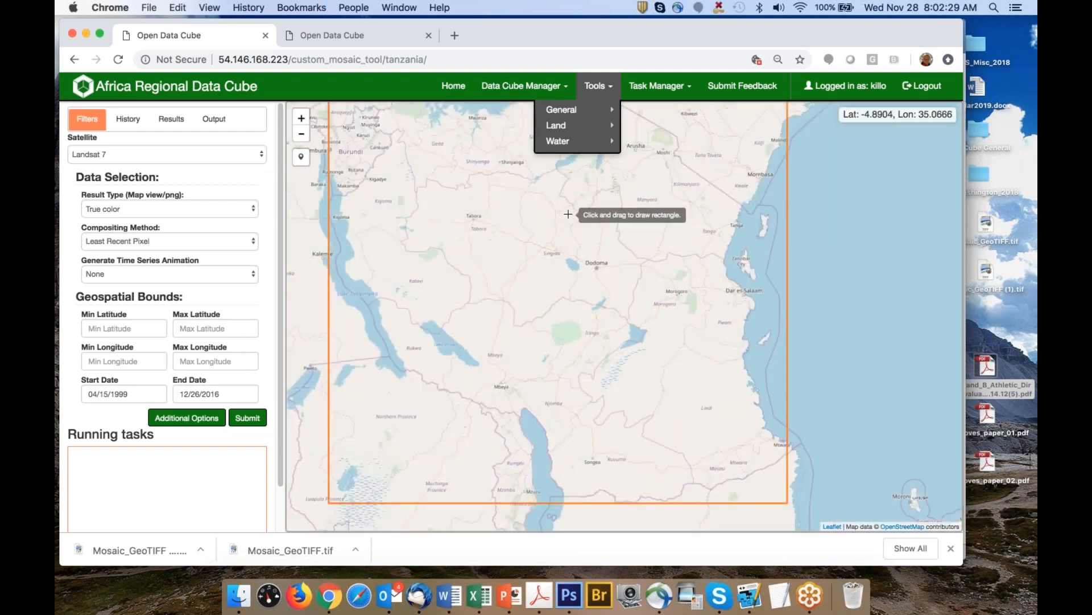
{"action": "left_click", "coordinate": [593, 331]}
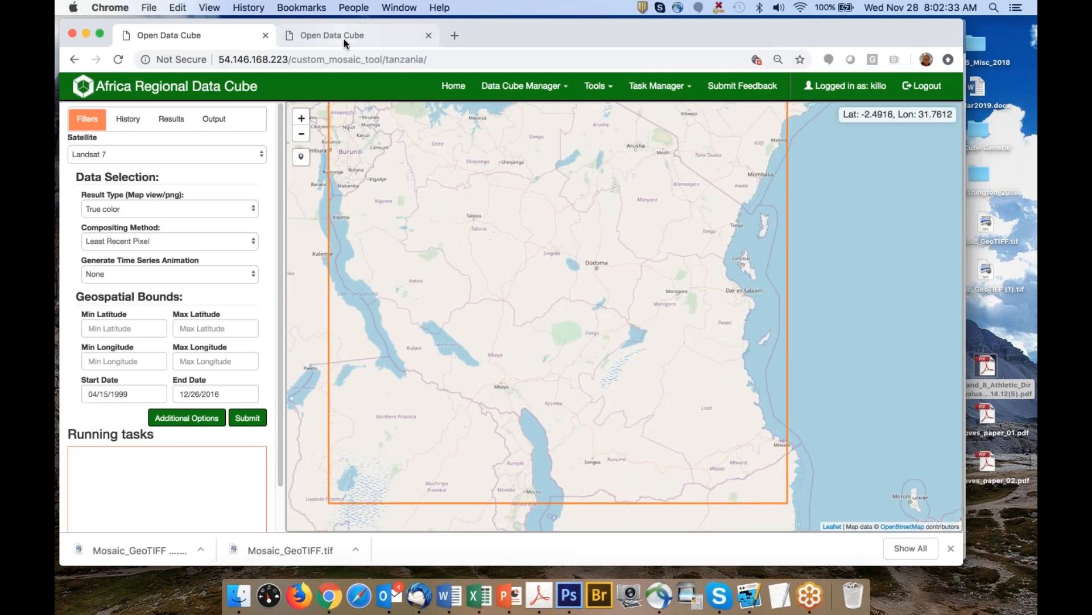
{"action": "scroll", "coordinate": [626, 342], "scroll_direction": "up", "scroll_amount": 2}
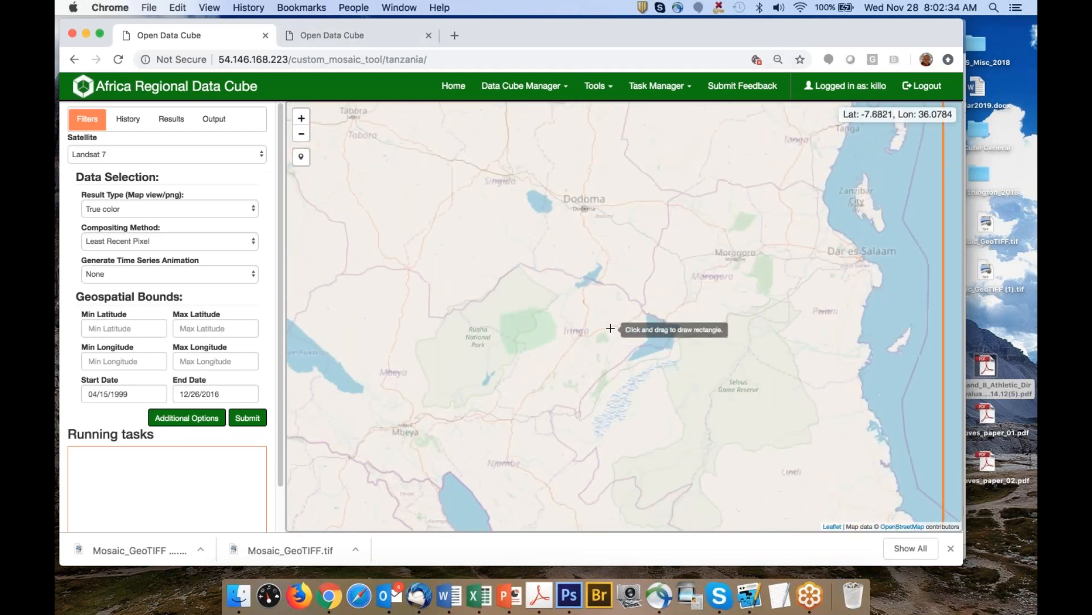
{"action": "scroll", "coordinate": [599, 277], "scroll_direction": "up", "scroll_amount": 3}
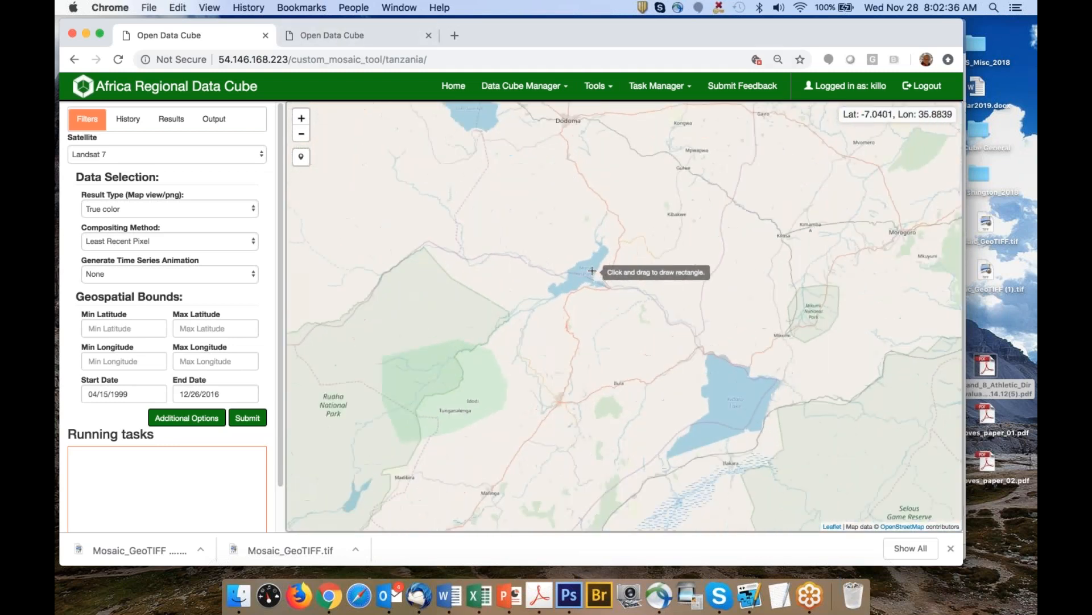
{"action": "scroll", "coordinate": [538, 237], "scroll_direction": "up", "scroll_amount": 1}
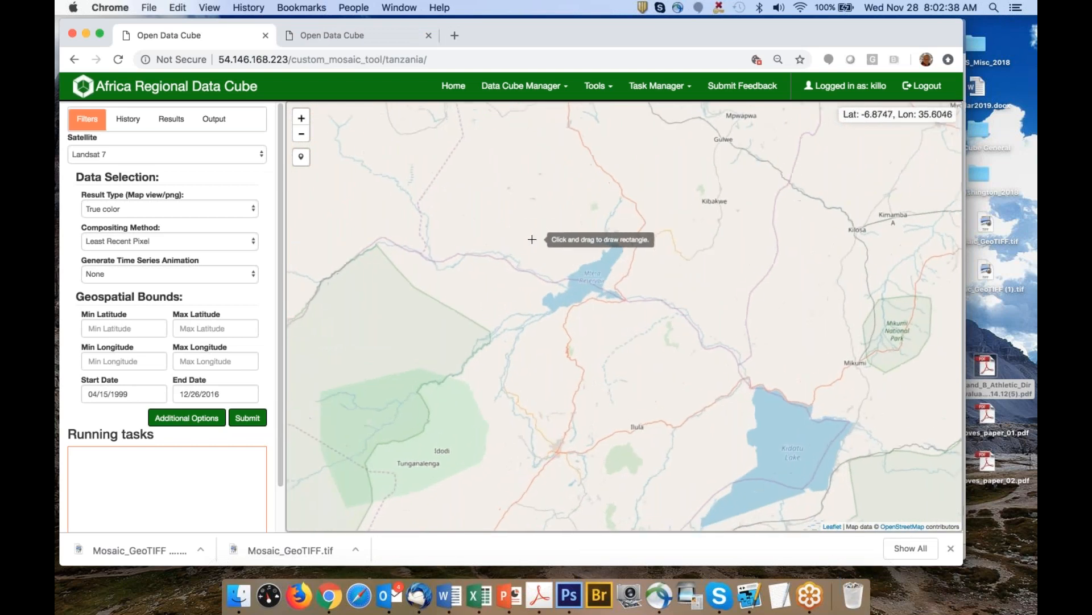
{"action": "left_click_drag", "start_coordinate": [531, 224], "coordinate": [643, 342]}
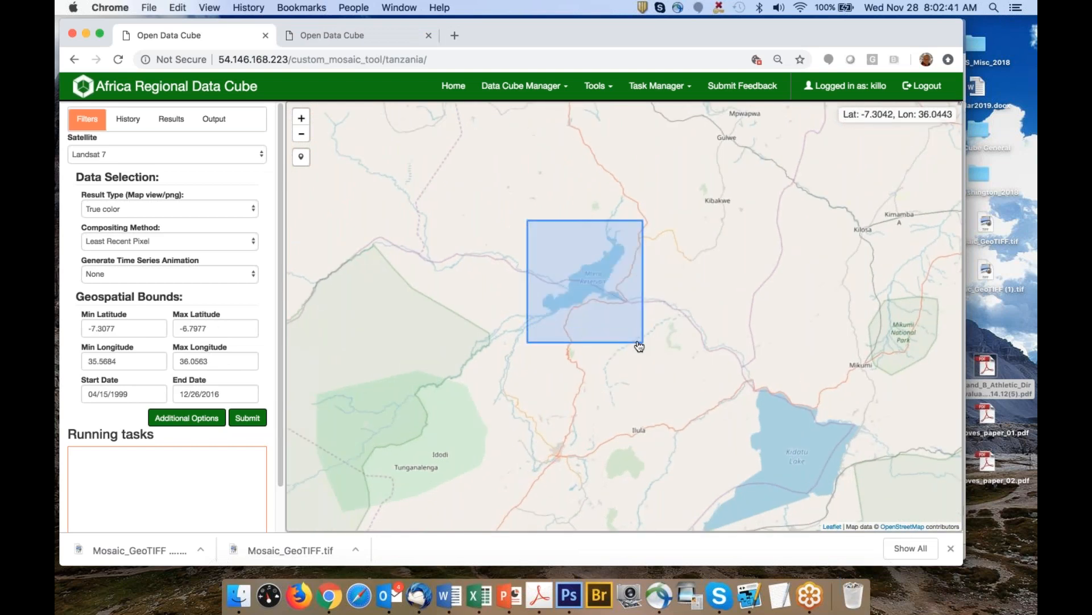
Open the Water Detection tool for Tanzania and bring the Mtera Reservoir into close view on its map
{"action": "left_click", "coordinate": [598, 96]}
{"action": "mouse_move", "coordinate": [603, 140]}
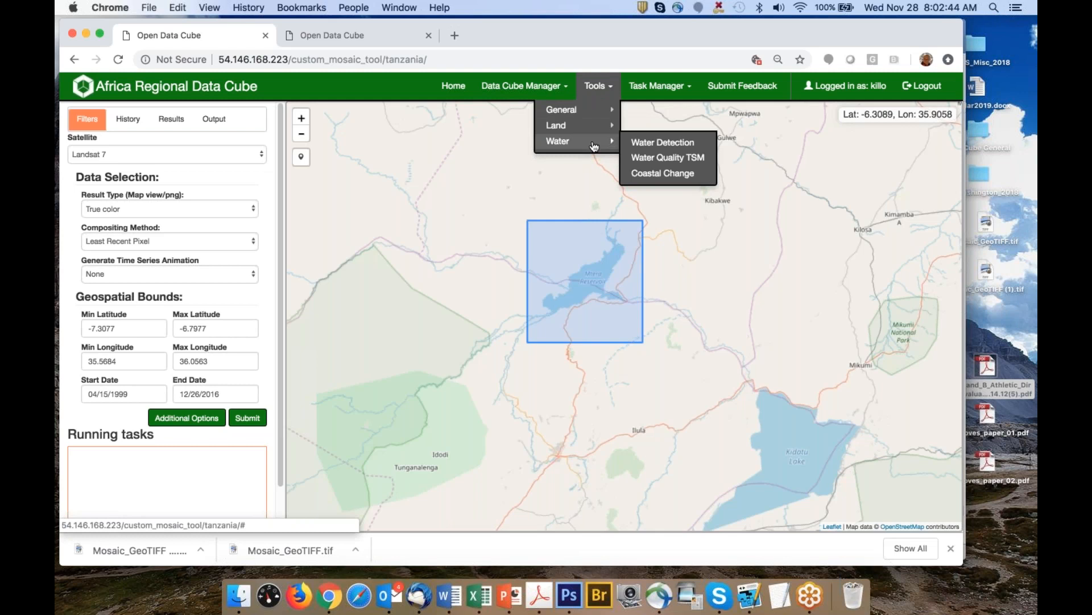
{"action": "left_click", "coordinate": [648, 141]}
{"action": "left_click", "coordinate": [212, 366]}
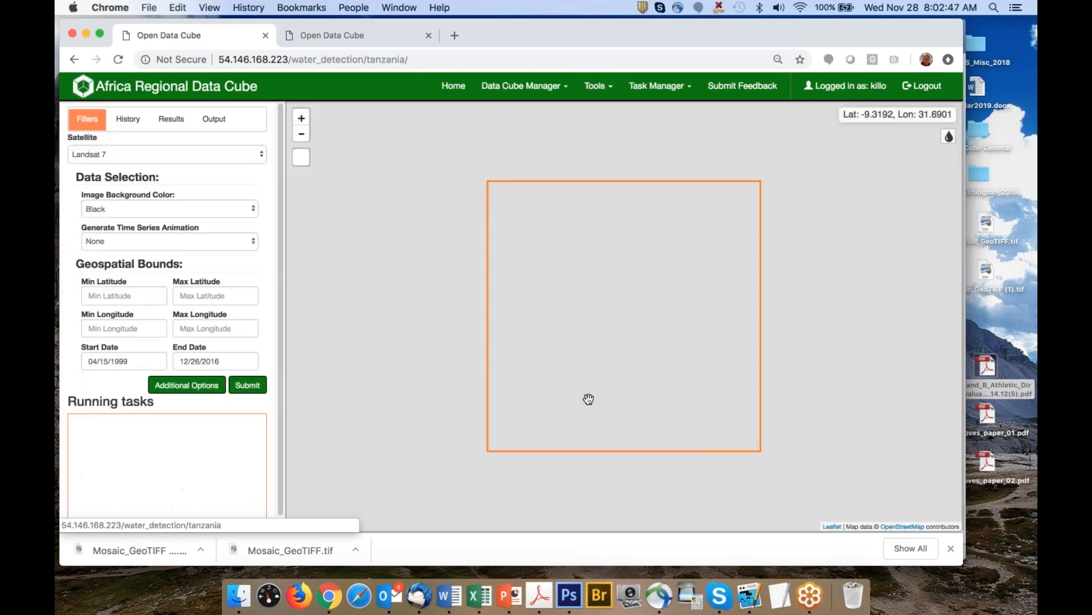
{"action": "scroll", "coordinate": [643, 366], "scroll_direction": "up", "scroll_amount": 5}
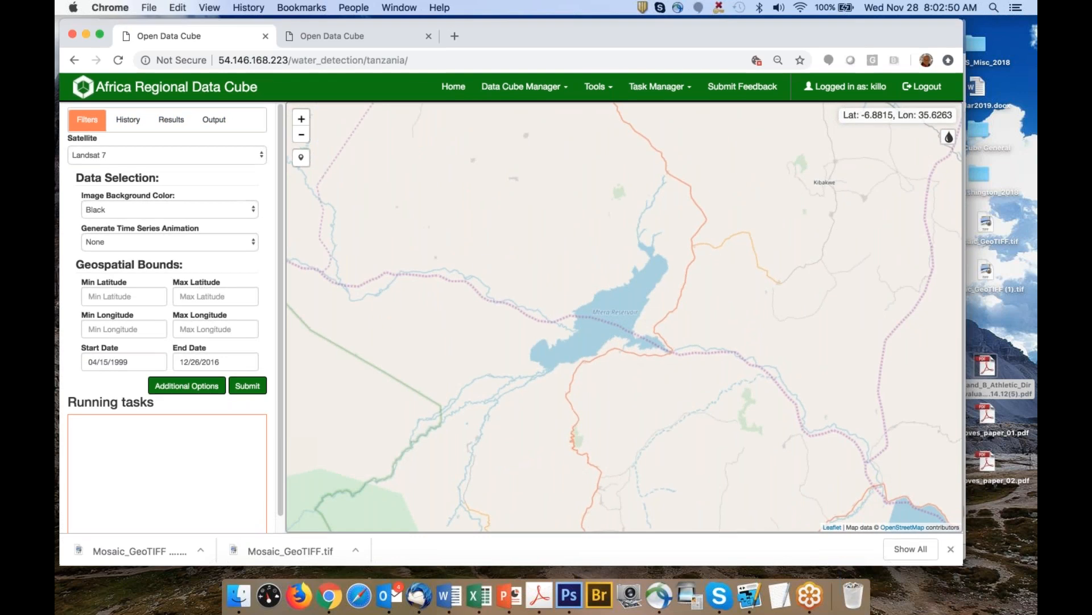
Switch to the Word document Tanzania Data Cube Tutorial - Nov2018 and examine the Mtera Reservoir water extent image with its caption at 127% zoom
{"action": "key", "text": "ctrl+Up"}
{"action": "left_click", "coordinate": [710, 378]}
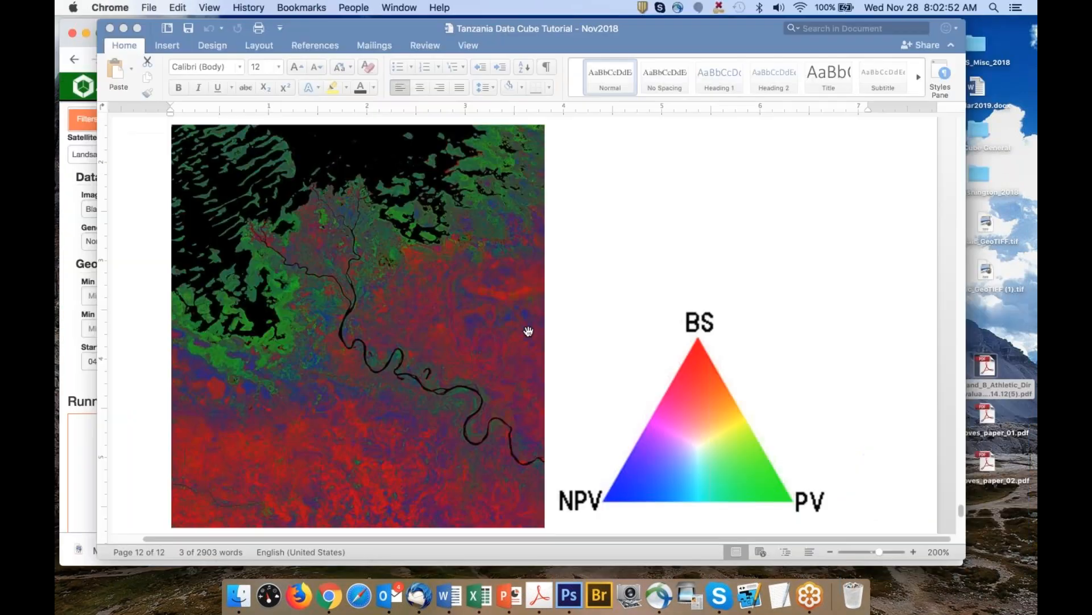
{"action": "scroll", "coordinate": [529, 331], "scroll_direction": "up", "scroll_amount": 20}
{"action": "scroll", "coordinate": [529, 326], "scroll_direction": "up", "scroll_amount": 20}
{"action": "scroll", "coordinate": [529, 326], "scroll_direction": "down", "scroll_amount": 12}
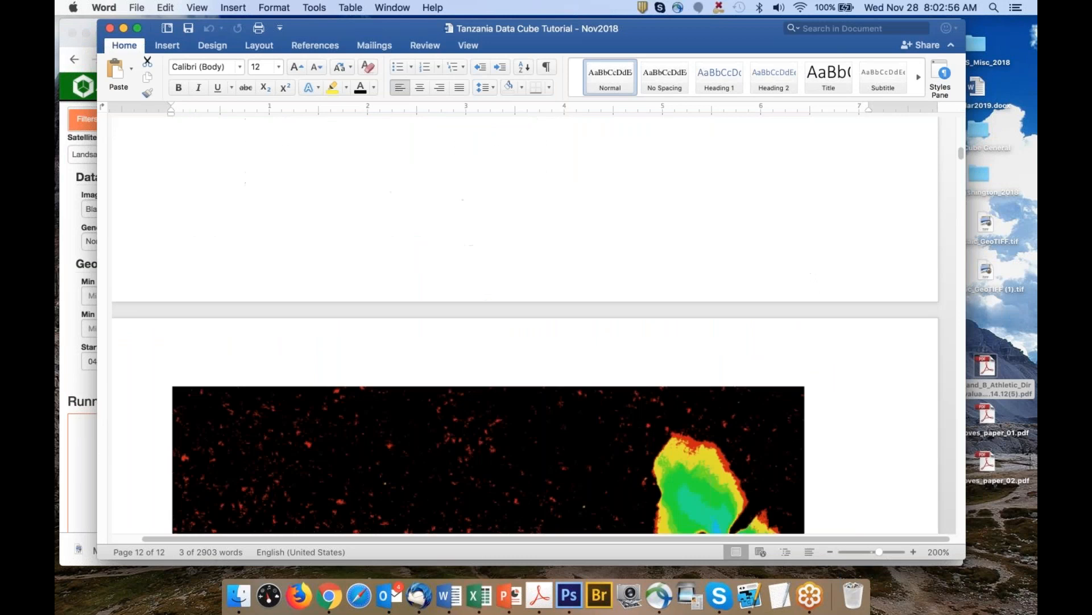
{"action": "scroll", "coordinate": [739, 505], "scroll_direction": "down", "scroll_amount": 10}
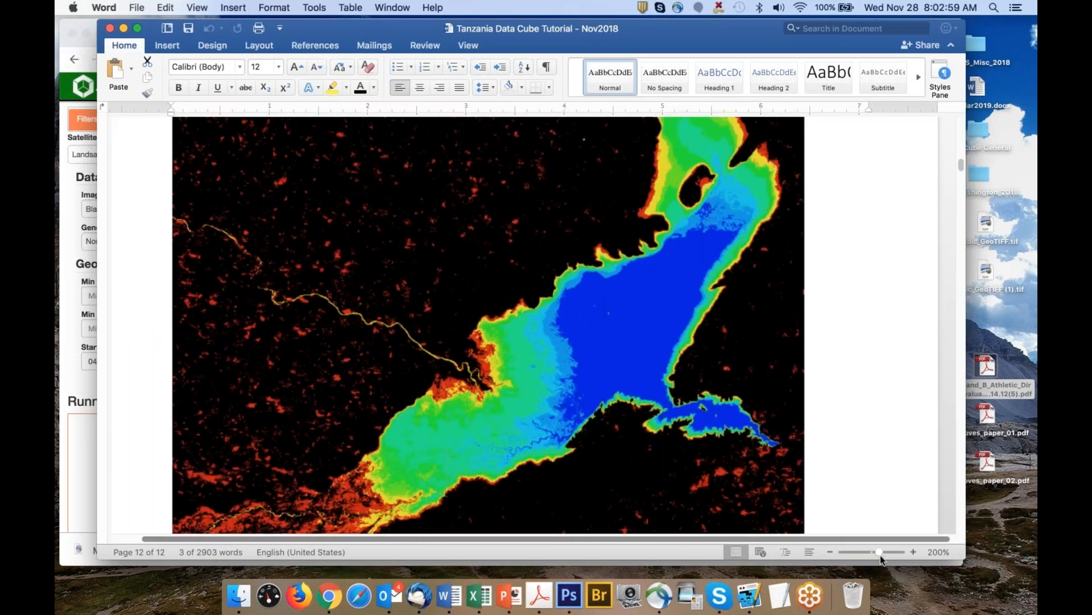
{"action": "left_click_drag", "start_coordinate": [879, 550], "coordinate": [873, 550]}
{"action": "left_click", "coordinate": [683, 428]}
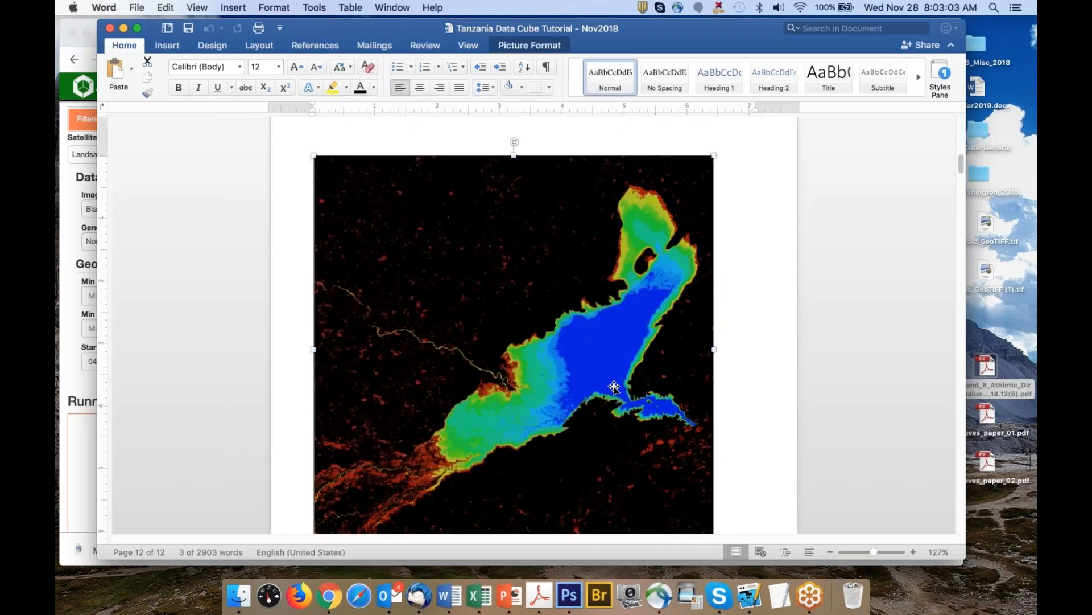
{"action": "scroll", "coordinate": [586, 367], "scroll_direction": "down", "scroll_amount": 2}
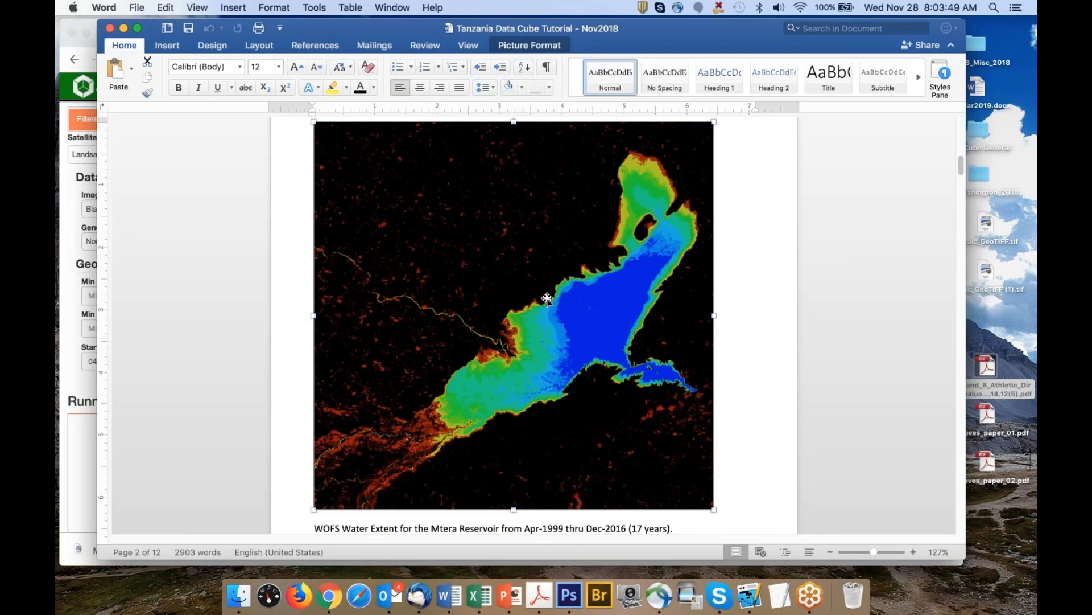
Return to the Africa Regional Data Cube in Chrome and review its General, Land and Water tool categories
{"action": "key", "text": "ctrl+Up"}
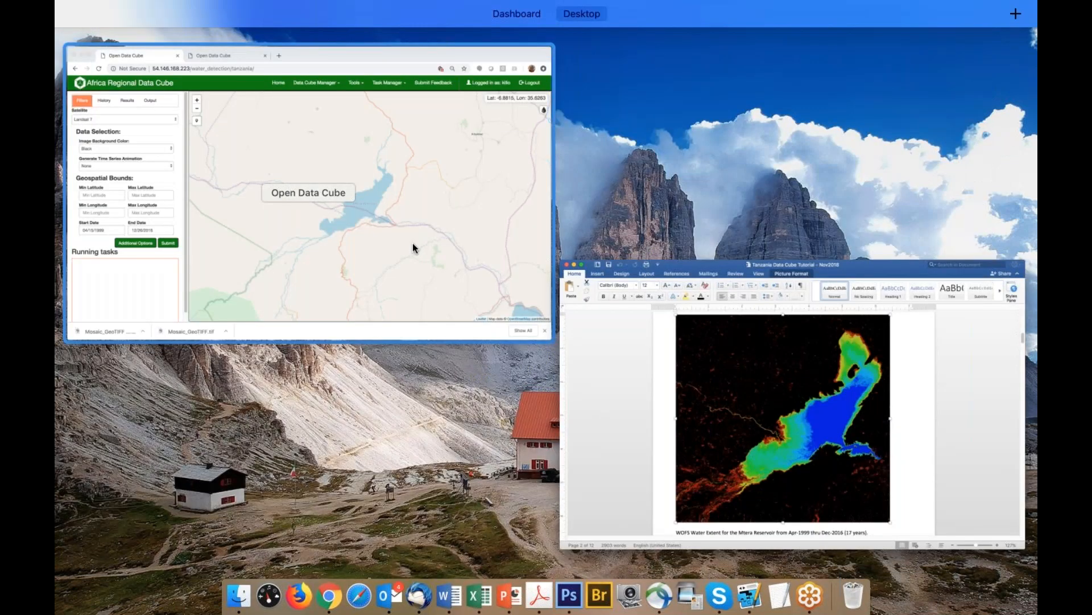
{"action": "left_click", "coordinate": [412, 244]}
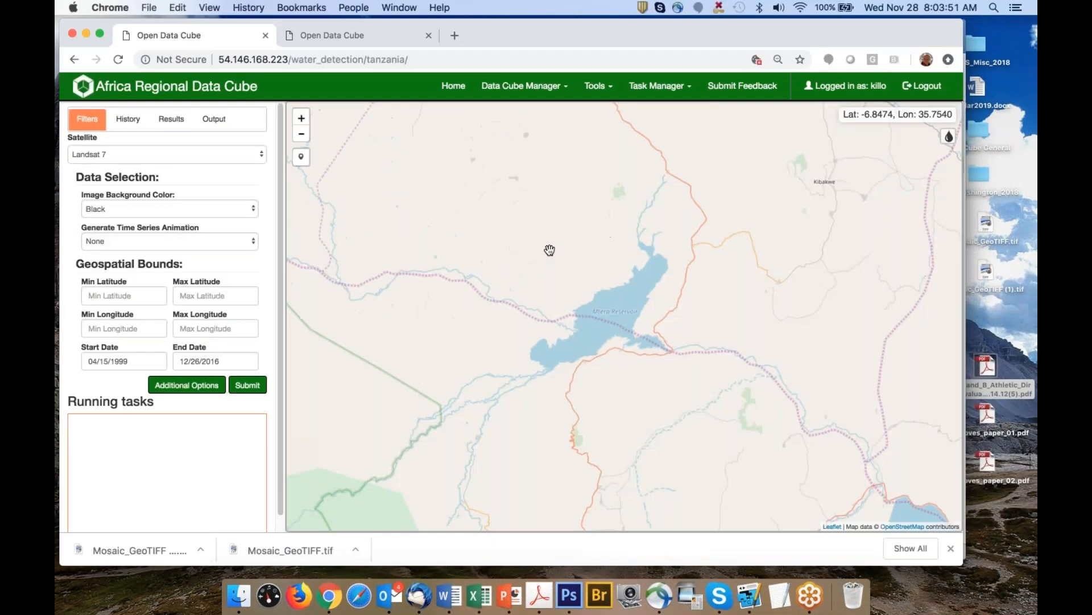
{"action": "left_click", "coordinate": [599, 88]}
{"action": "mouse_move", "coordinate": [595, 111]}
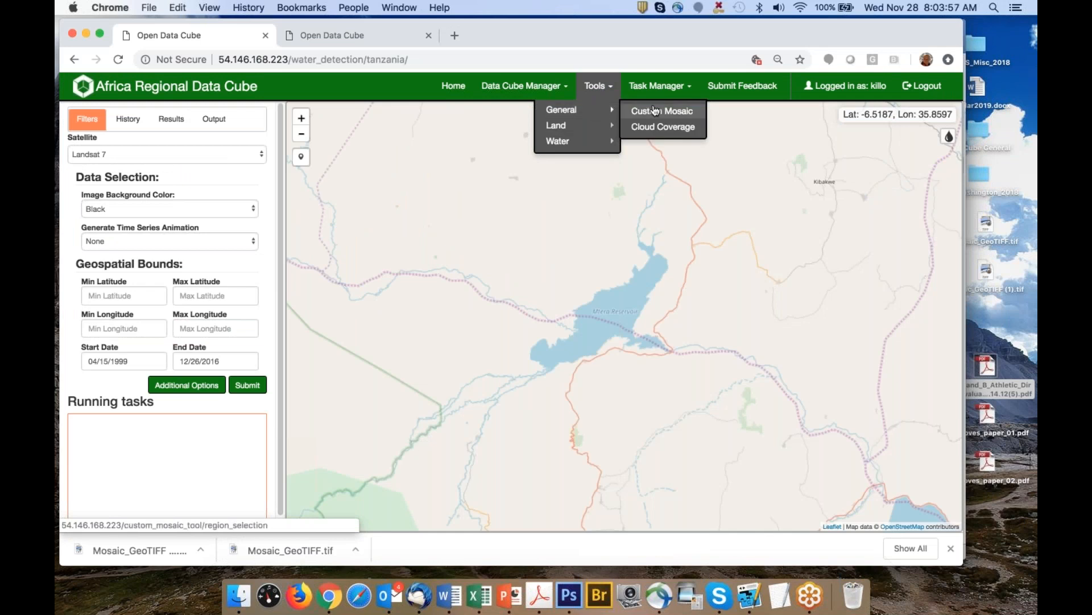
{"action": "mouse_move", "coordinate": [591, 129]}
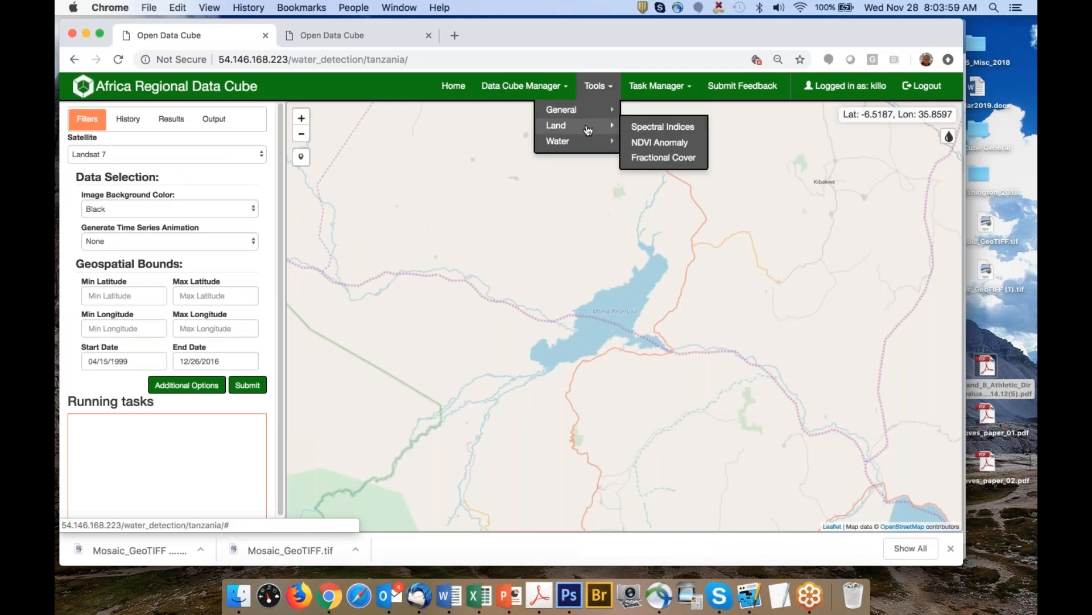
{"action": "mouse_move", "coordinate": [601, 148]}
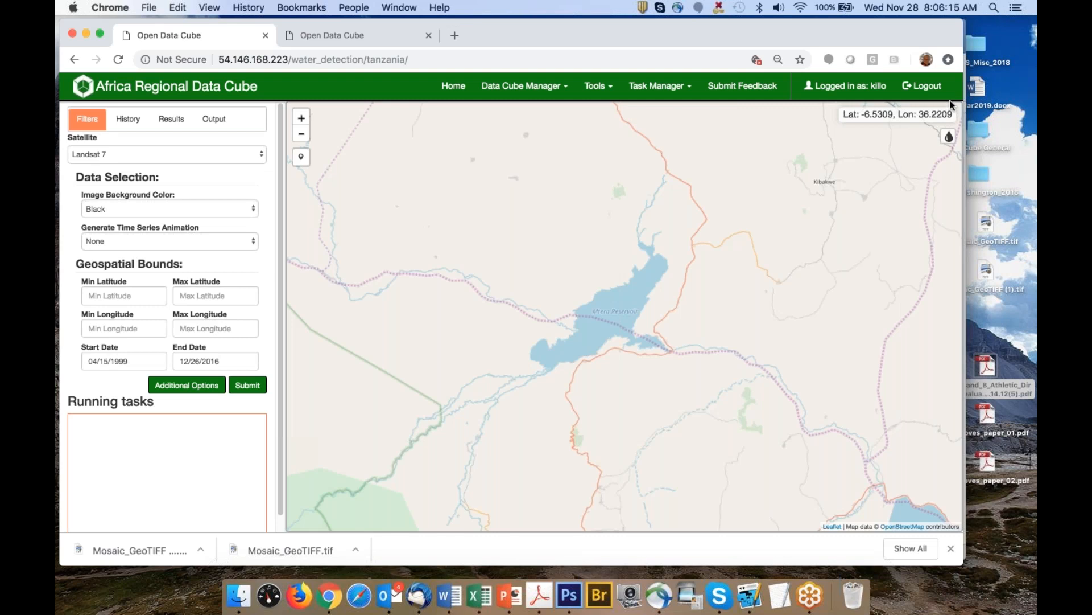
Glance back at the Bangladesh result, and outline the Mtera Reservoir in Water Detection, about latitude -7.24 to -6.80 and longitude 35.55 to 36.04
{"action": "left_click", "coordinate": [370, 36]}
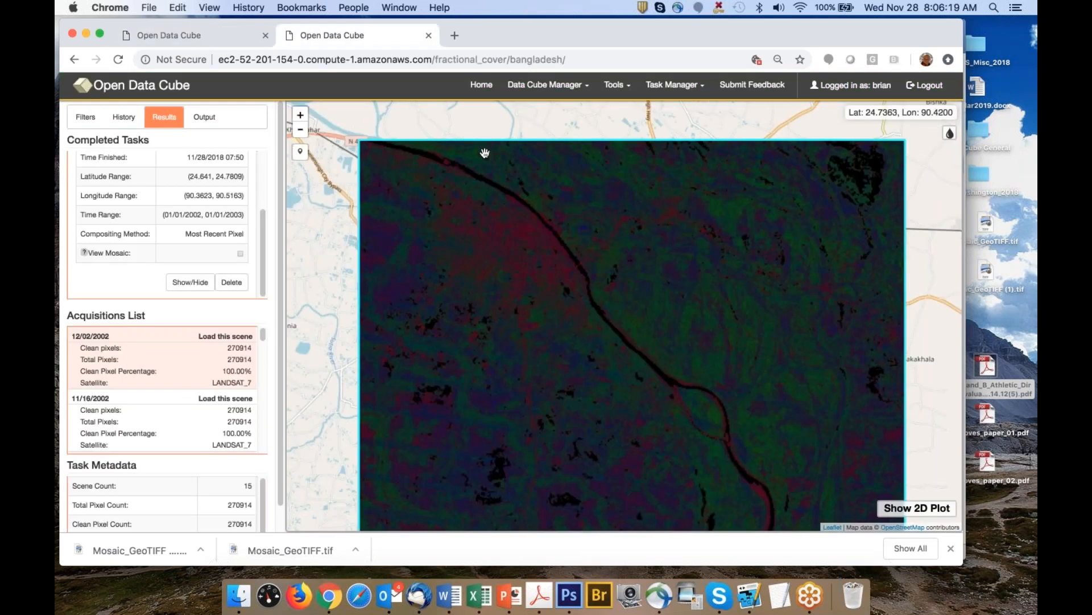
{"action": "left_click", "coordinate": [210, 39]}
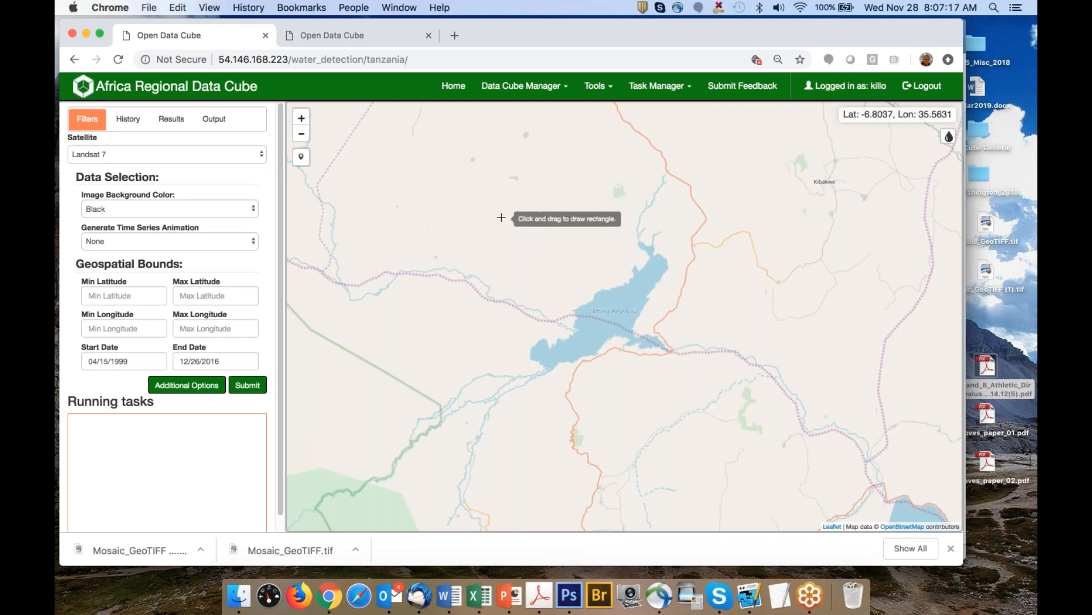
{"action": "mouse_move", "coordinate": [499, 215]}
{"action": "left_mouse_down"}
{"action": "mouse_move", "coordinate": [558, 311]}
{"action": "mouse_move", "coordinate": [713, 398]}
{"action": "mouse_move", "coordinate": [693, 394]}
{"action": "left_mouse_up"}
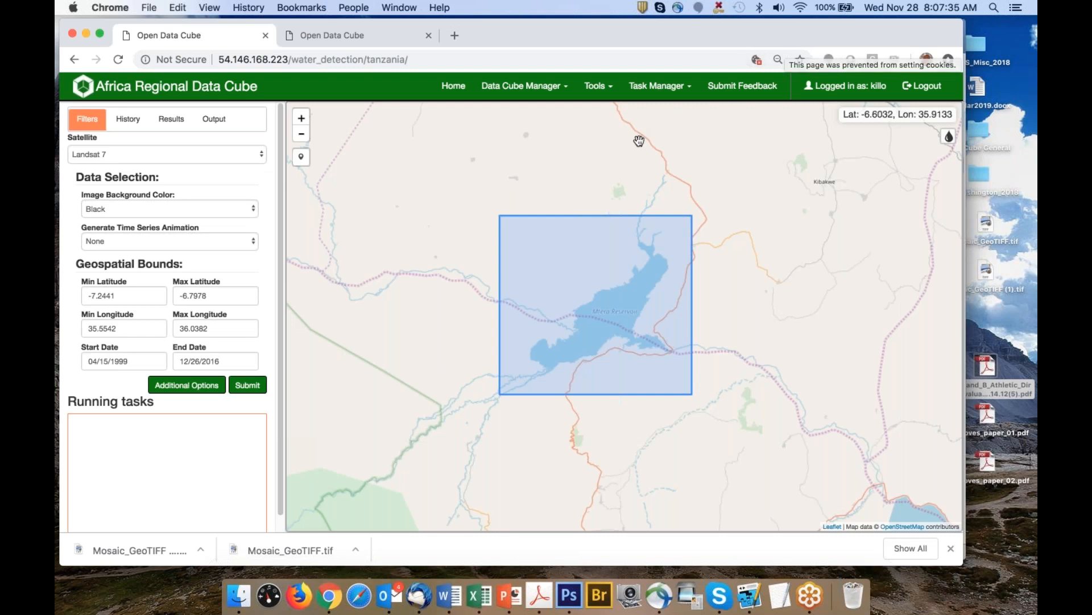
{"action": "left_click", "coordinate": [594, 85]}
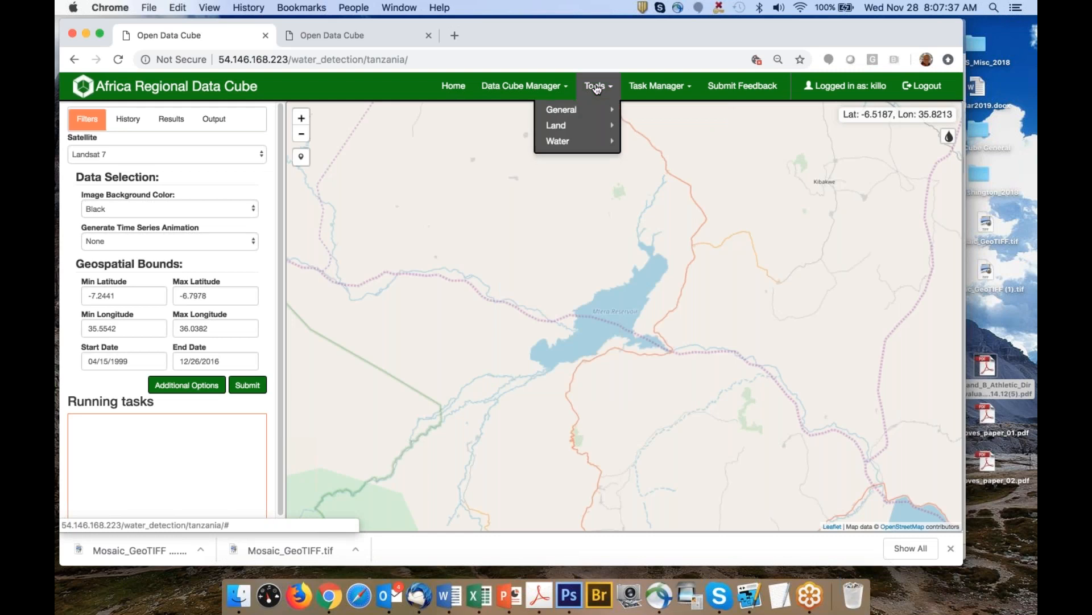
Open the Coastal Change tool for Tanzania and outline the Mtera Reservoir, about latitude -7.22 to -6.82 and longitude 35.57 to 36.03
{"action": "mouse_move", "coordinate": [597, 142]}
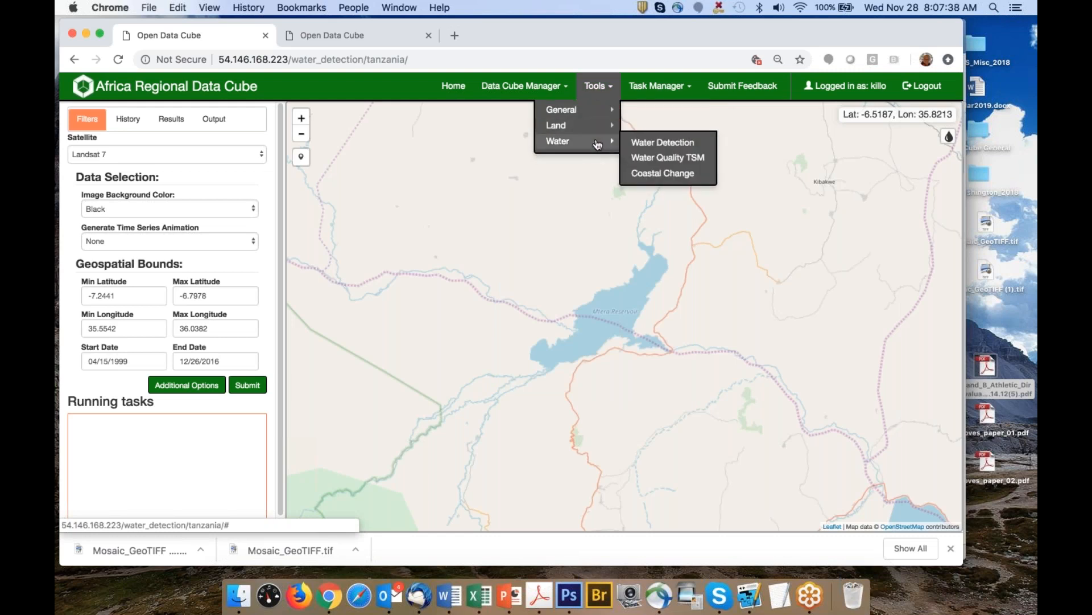
{"action": "left_click", "coordinate": [659, 172]}
{"action": "left_click", "coordinate": [185, 381]}
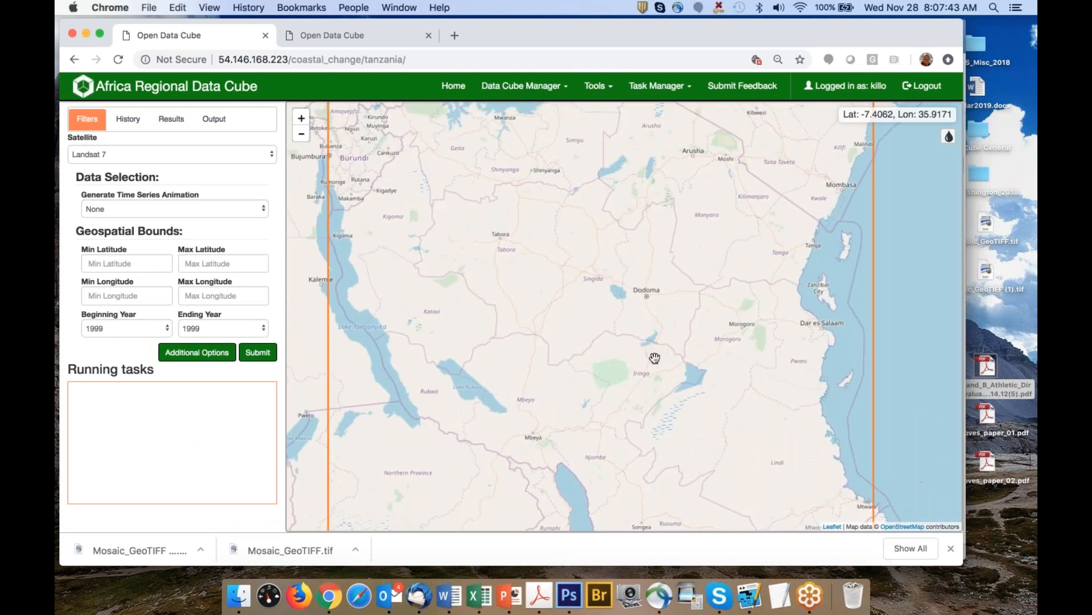
{"action": "scroll", "coordinate": [654, 354], "scroll_direction": "up", "scroll_amount": 5}
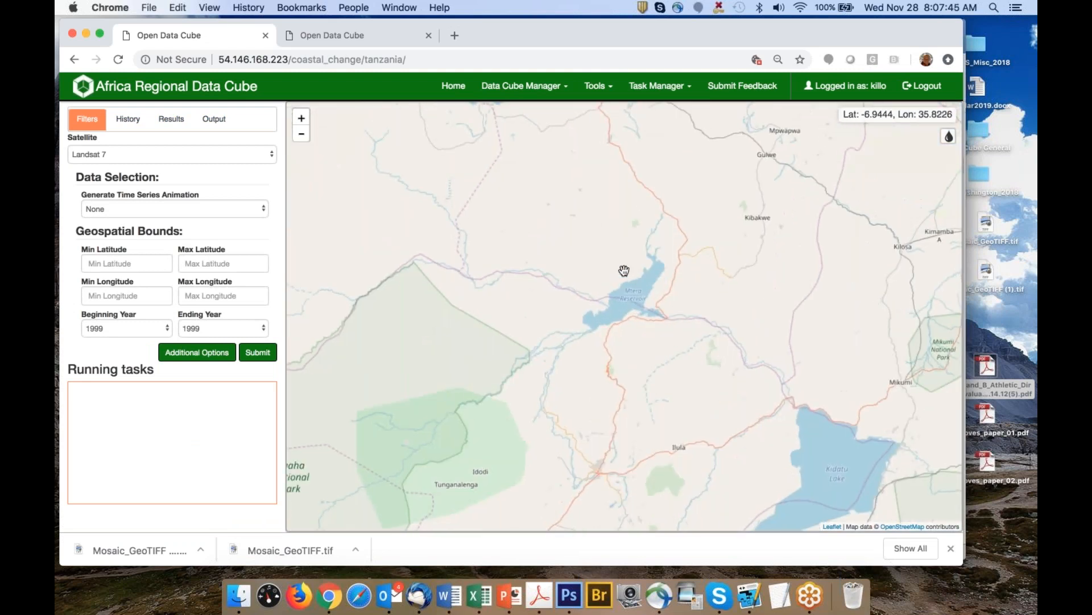
{"action": "mouse_move", "coordinate": [524, 221]}
{"action": "left_mouse_down"}
{"action": "mouse_move", "coordinate": [562, 286]}
{"action": "mouse_move", "coordinate": [680, 380]}
{"action": "mouse_move", "coordinate": [706, 382]}
{"action": "left_mouse_up"}
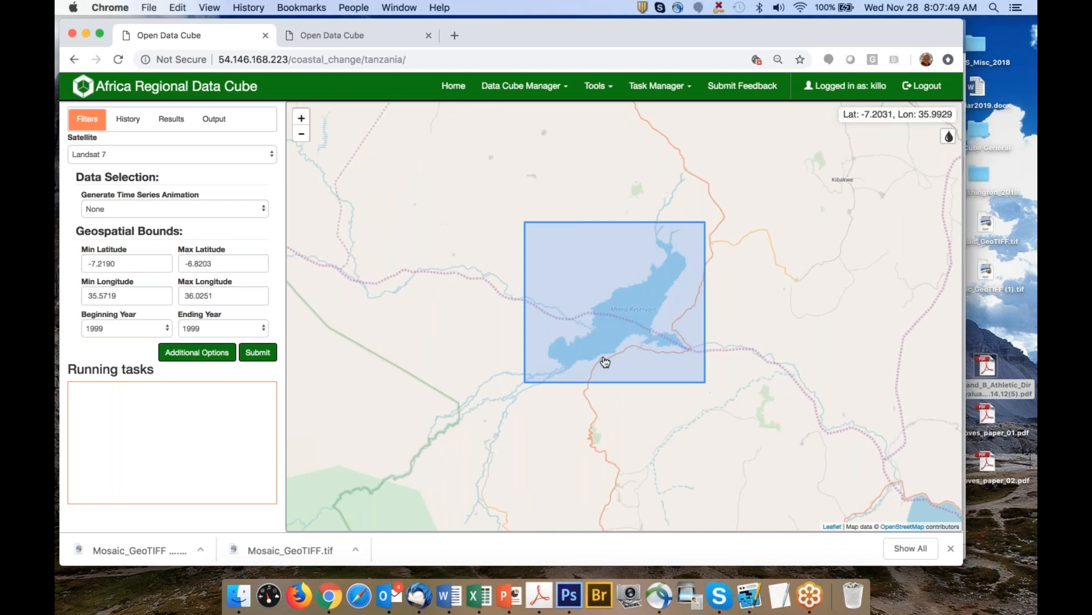
Set the beginning year to 2002 and the ending year to 2015, and submit the Coastal Change query
{"action": "left_click", "coordinate": [115, 328]}
{"action": "left_click", "coordinate": [115, 360]}
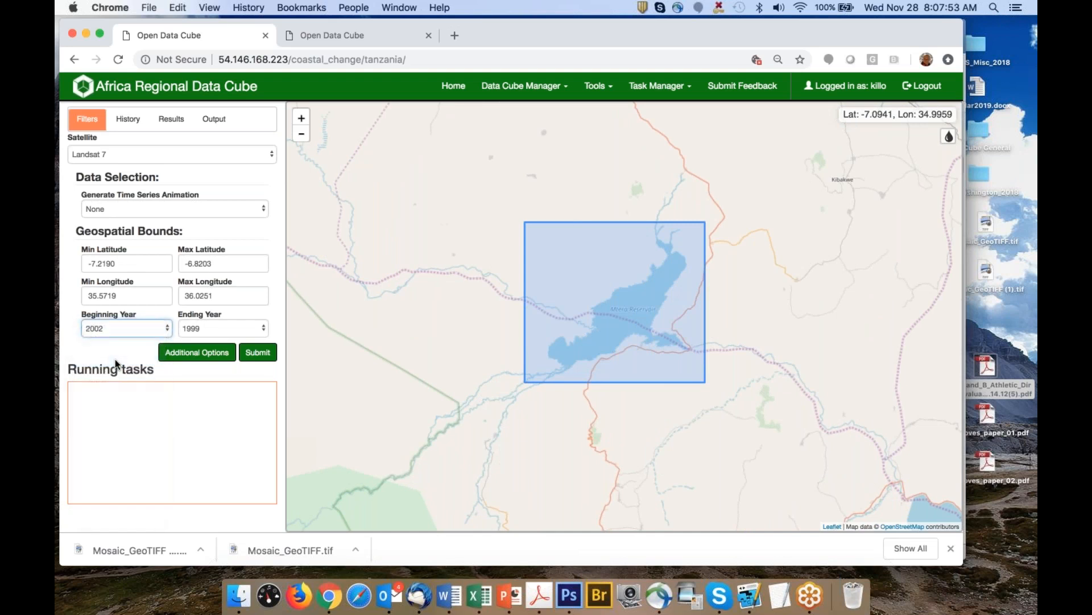
{"action": "left_click", "coordinate": [214, 329]}
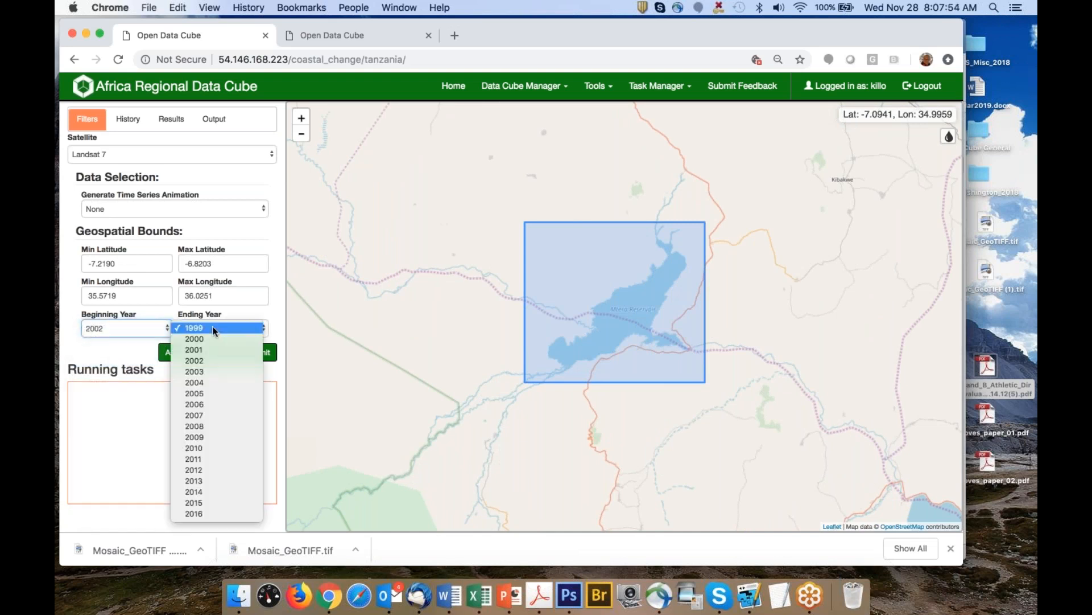
{"action": "left_click", "coordinate": [214, 500]}
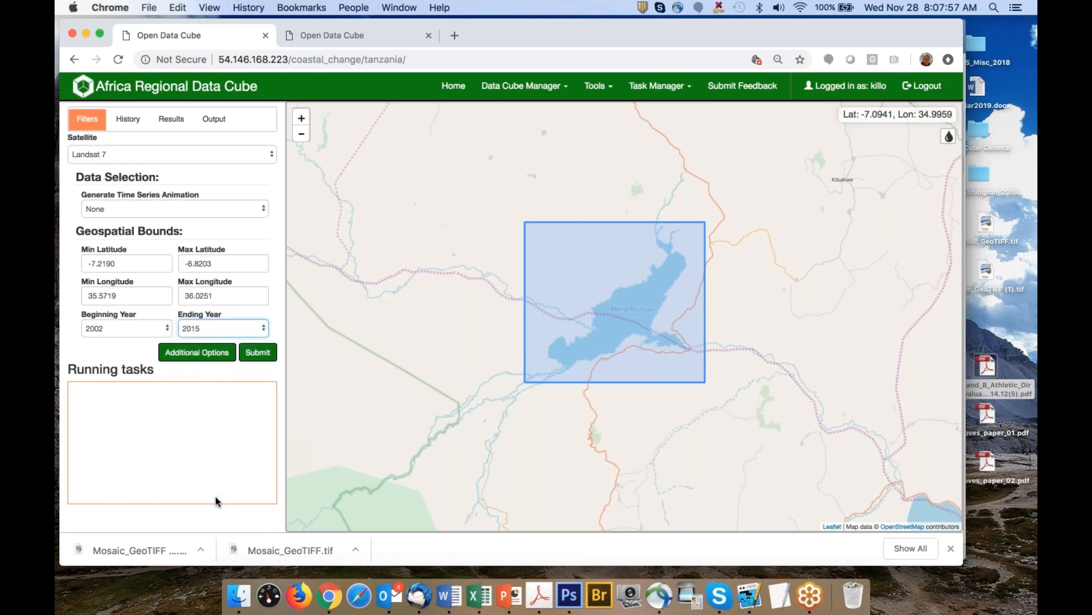
{"action": "left_click", "coordinate": [257, 351]}
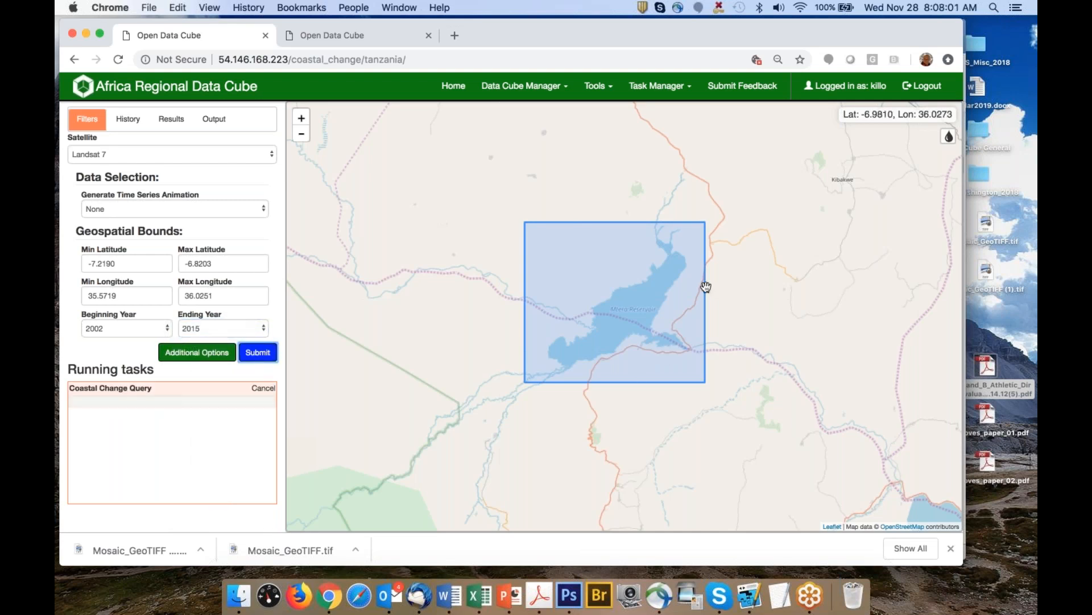
Inspect the reservoir's coastline result, and open the completed 2002 to 2015 query to display its Coastal Change layer
{"action": "scroll", "coordinate": [706, 286], "scroll_direction": "up", "scroll_amount": 1}
{"action": "scroll", "coordinate": [705, 286], "scroll_direction": "up", "scroll_amount": 2}
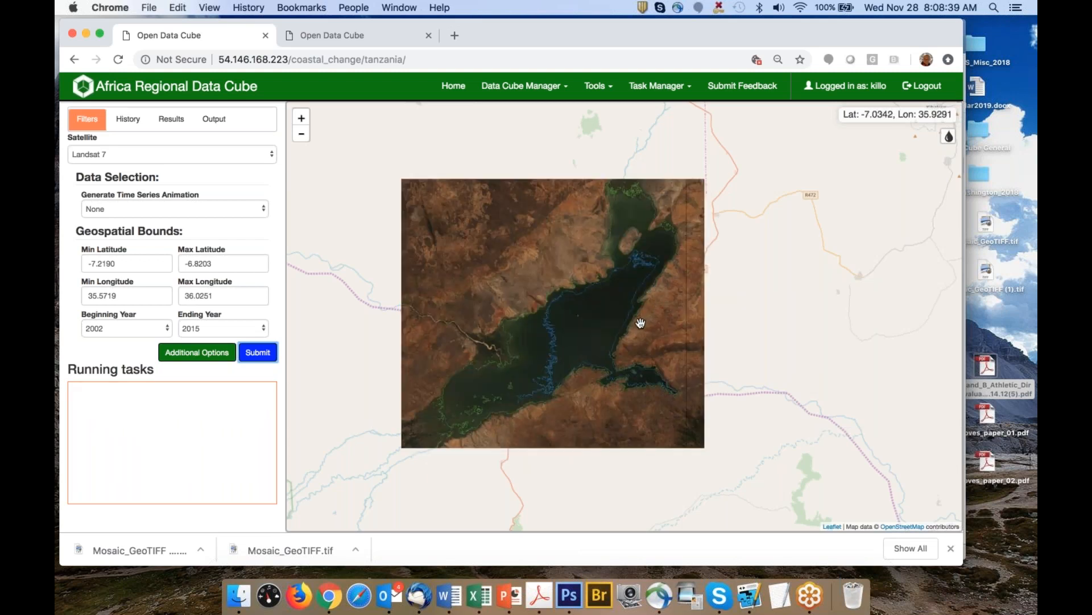
{"action": "scroll", "coordinate": [559, 374], "scroll_direction": "up", "scroll_amount": 1}
{"action": "scroll", "coordinate": [558, 374], "scroll_direction": "up", "scroll_amount": 1}
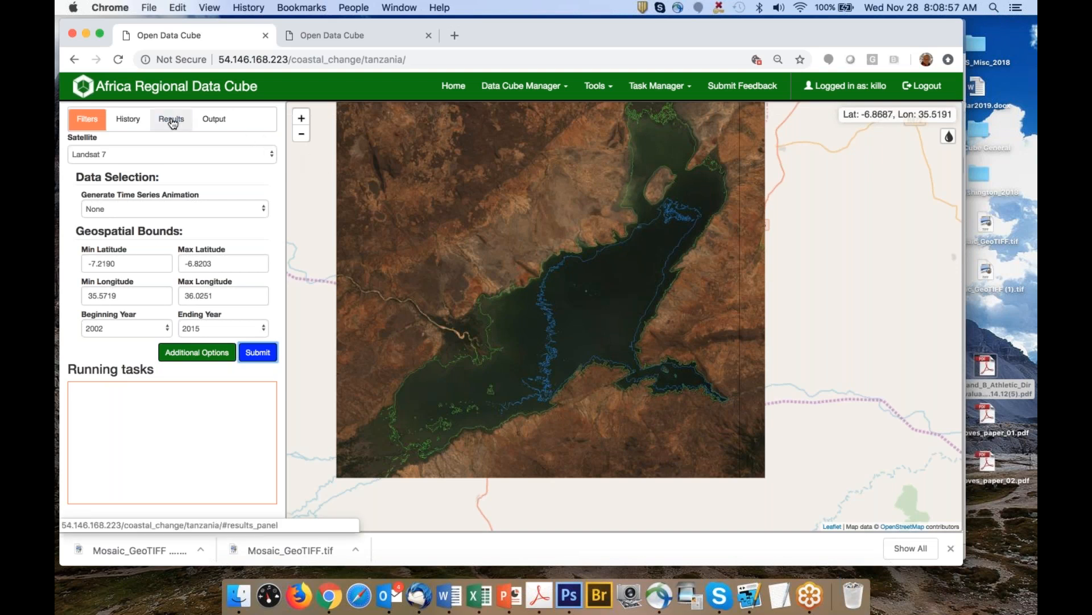
{"action": "scroll", "coordinate": [554, 190], "scroll_direction": "down", "scroll_amount": 2}
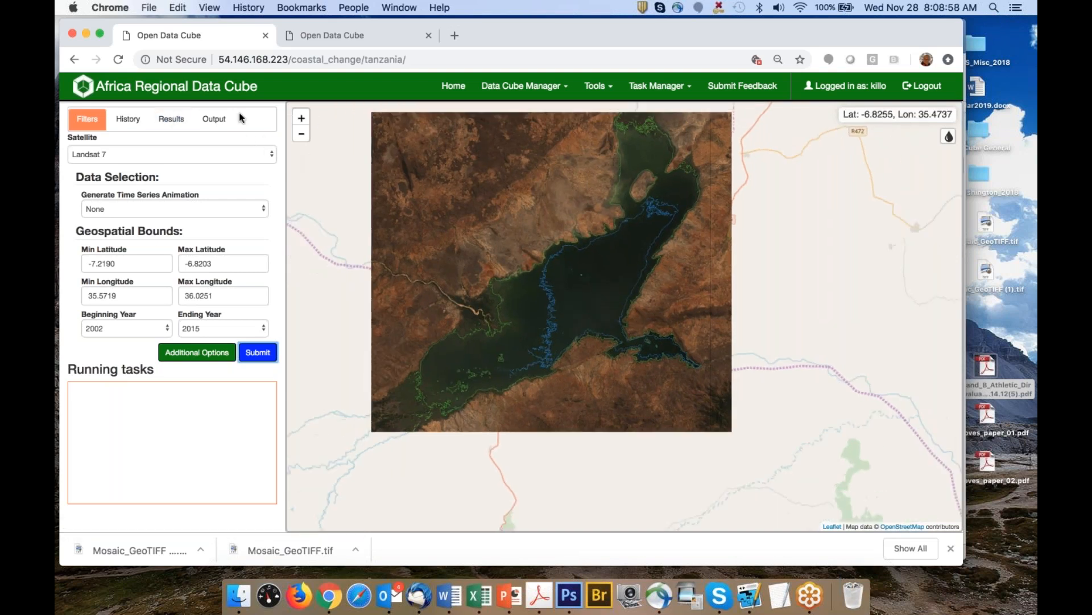
{"action": "left_click", "coordinate": [168, 118]}
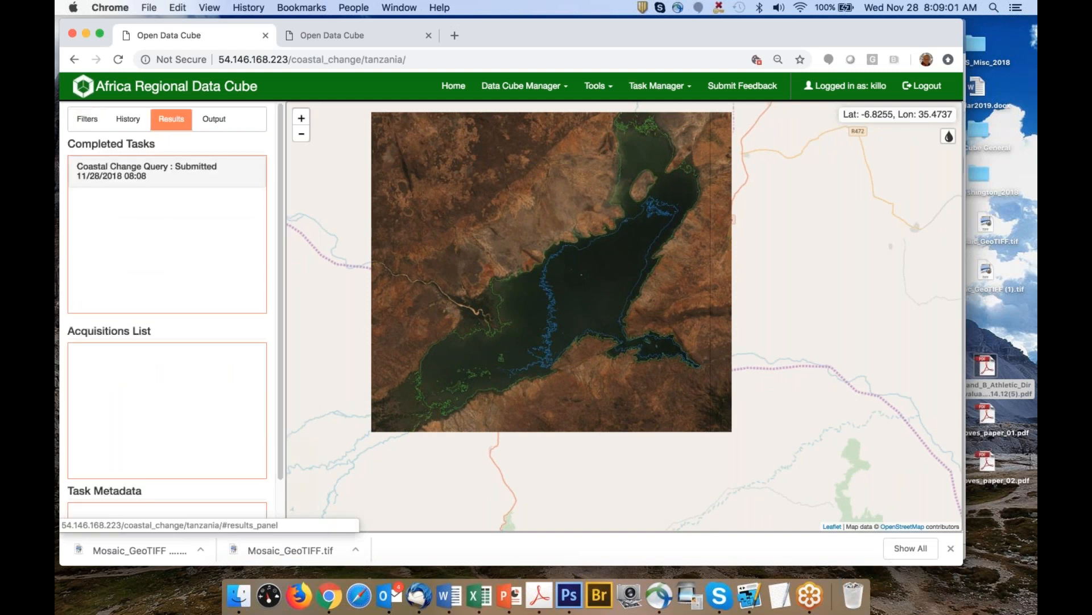
{"action": "left_click", "coordinate": [126, 173]}
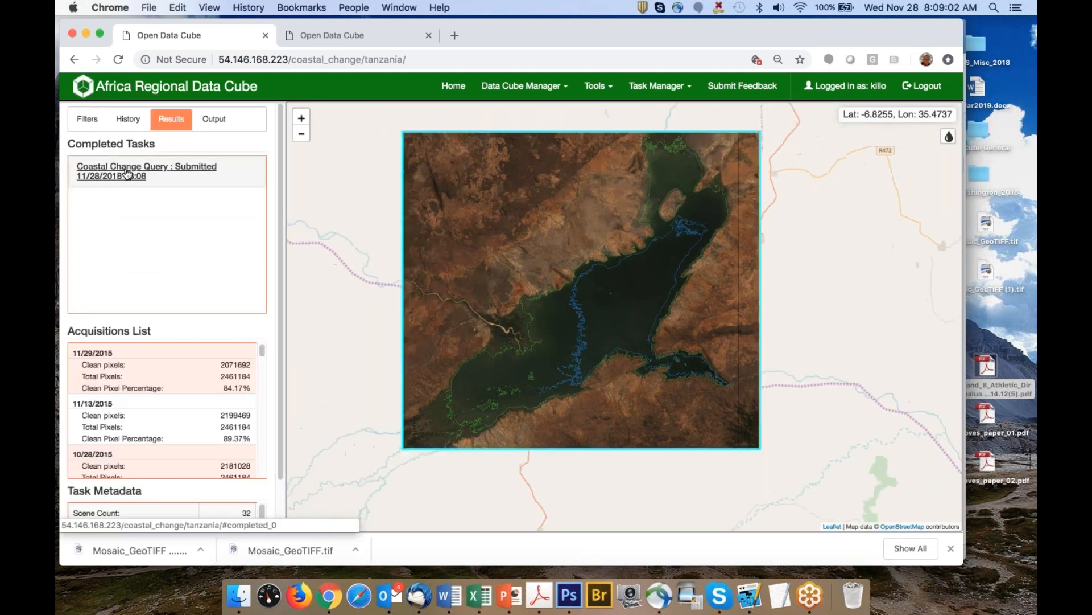
{"action": "scroll", "coordinate": [213, 234], "scroll_direction": "down", "scroll_amount": 3}
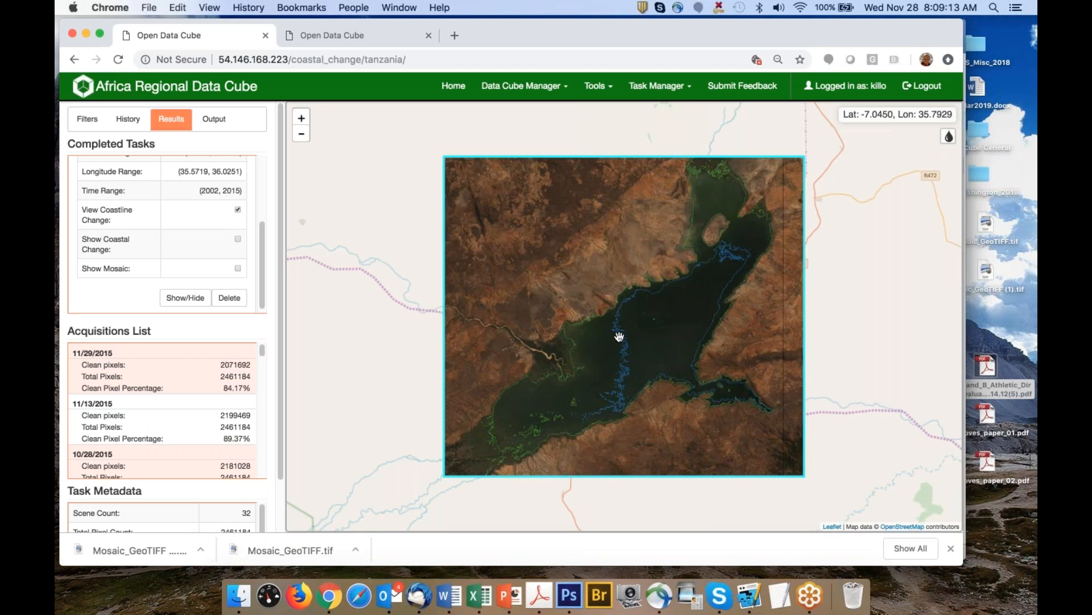
{"action": "left_click", "coordinate": [238, 240]}
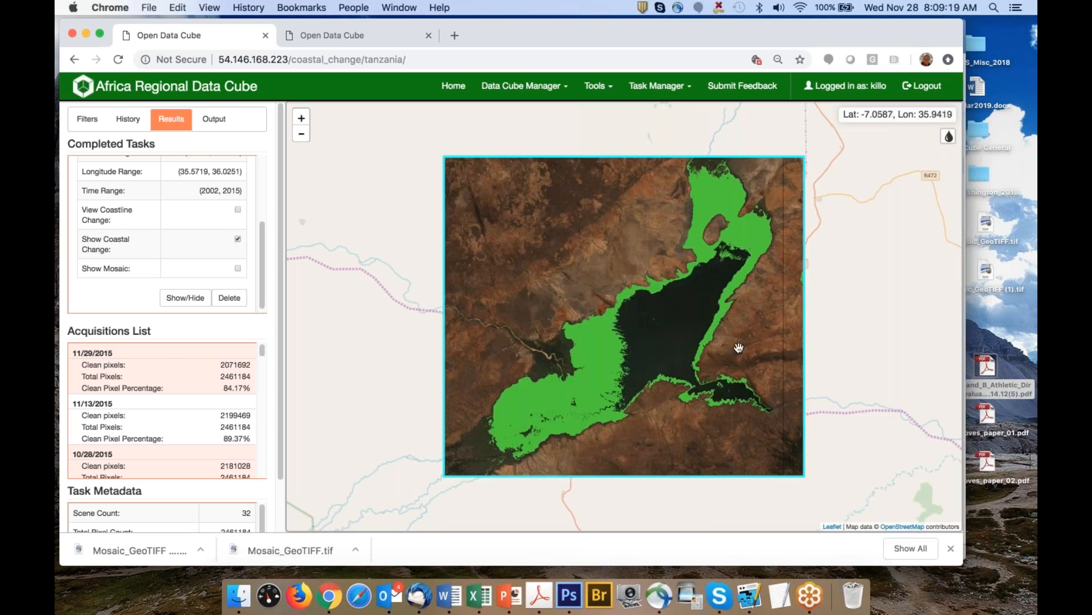
{"action": "left_click_drag", "start_coordinate": [723, 335], "coordinate": [632, 330]}
{"action": "scroll", "coordinate": [633, 330], "scroll_direction": "up", "scroll_amount": 2}
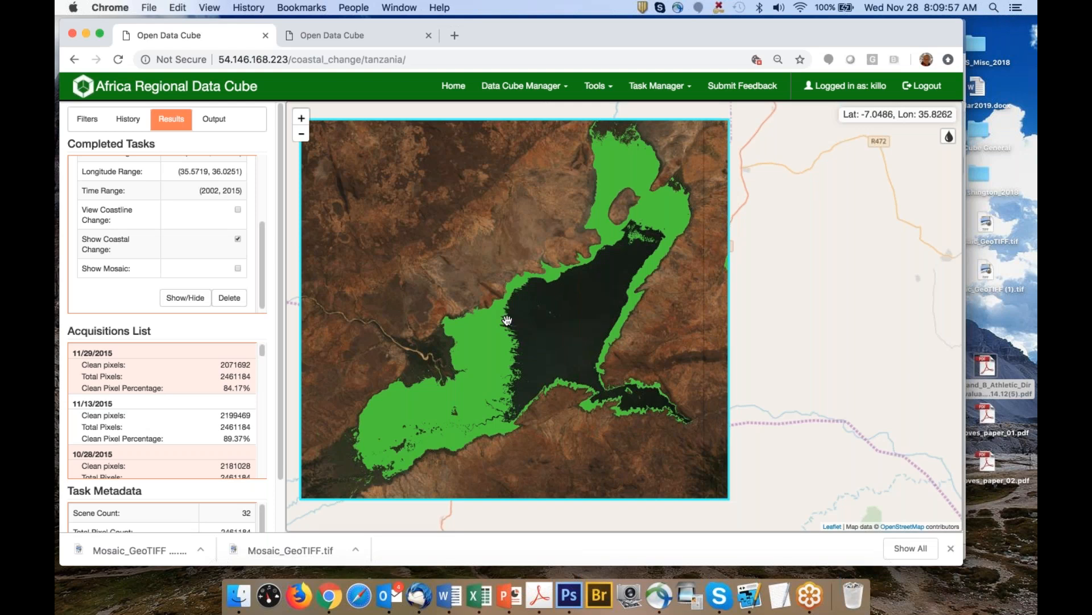
Go back to the query filters, set the ending year to 2005 with the beginning year kept at 2002, and submit the query
{"action": "left_click", "coordinate": [96, 128]}
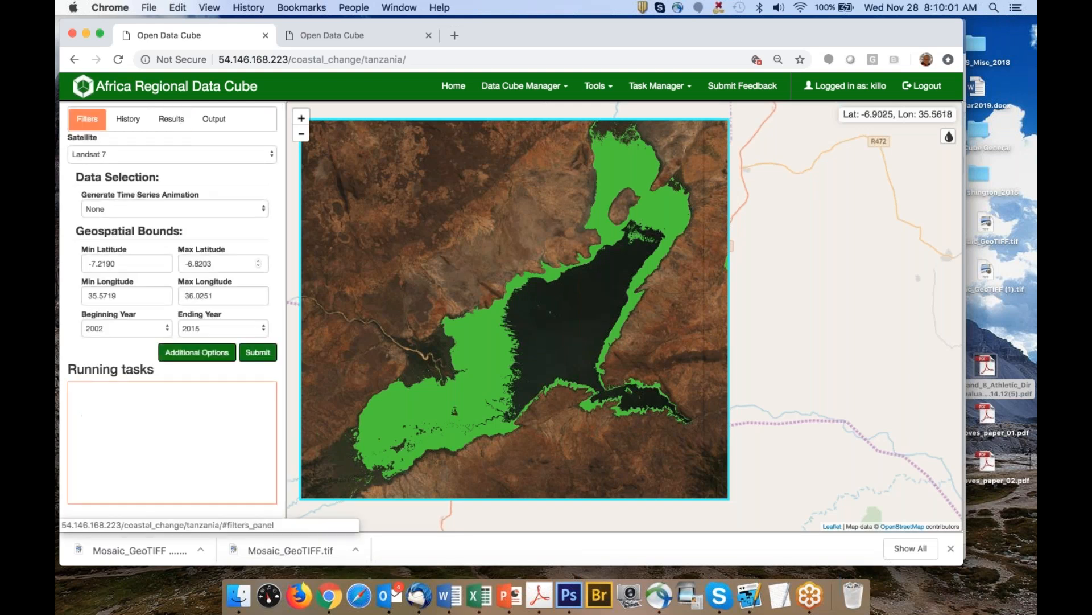
{"action": "scroll", "coordinate": [409, 297], "scroll_direction": "down", "scroll_amount": 1}
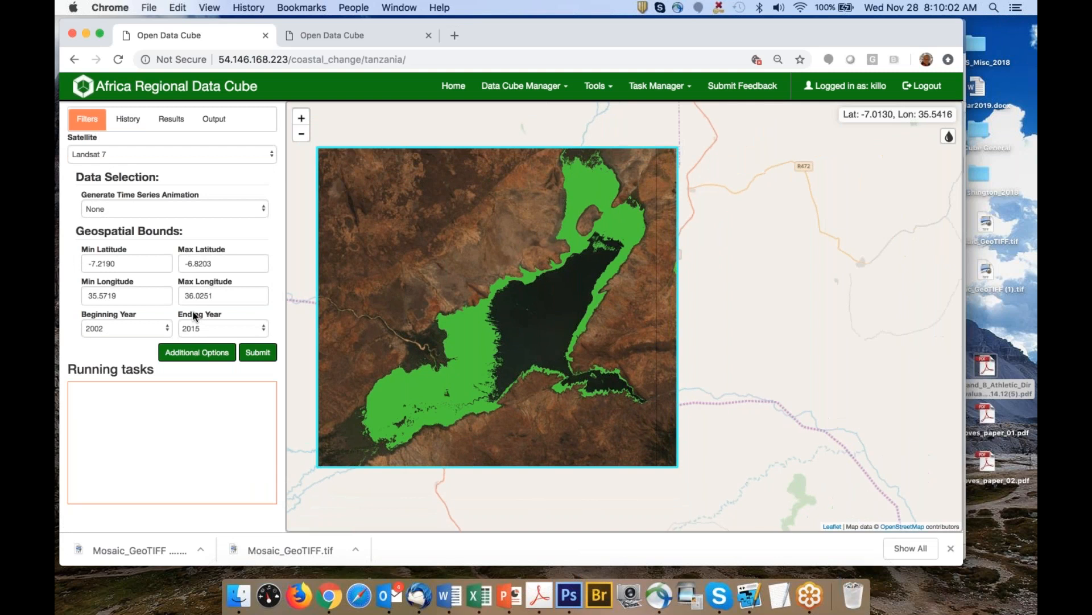
{"action": "left_click", "coordinate": [125, 326]}
{"action": "left_click", "coordinate": [124, 326]}
{"action": "left_click", "coordinate": [231, 326]}
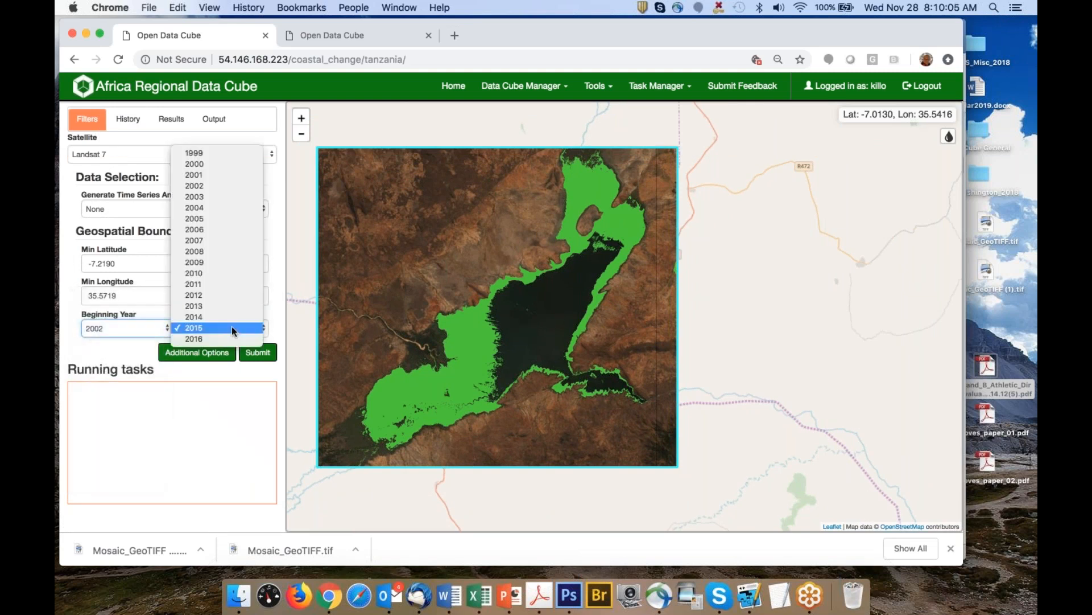
{"action": "key", "text": "Escape"}
{"action": "left_click", "coordinate": [258, 352]}
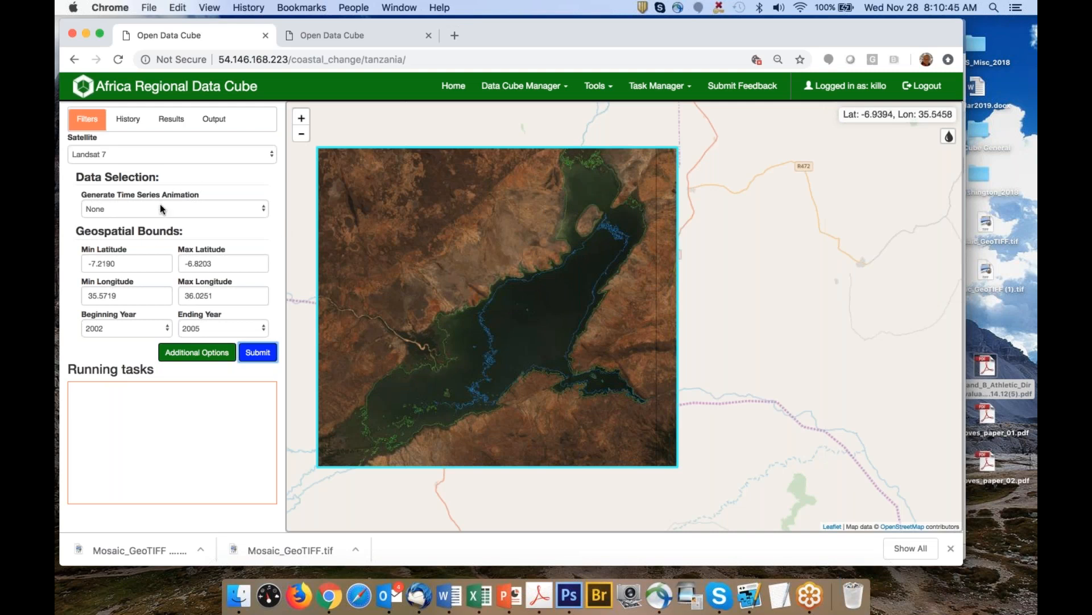
Open the completed 2002 to 2005 query and display its Coastal Change layer on the map
{"action": "left_click", "coordinate": [172, 119]}
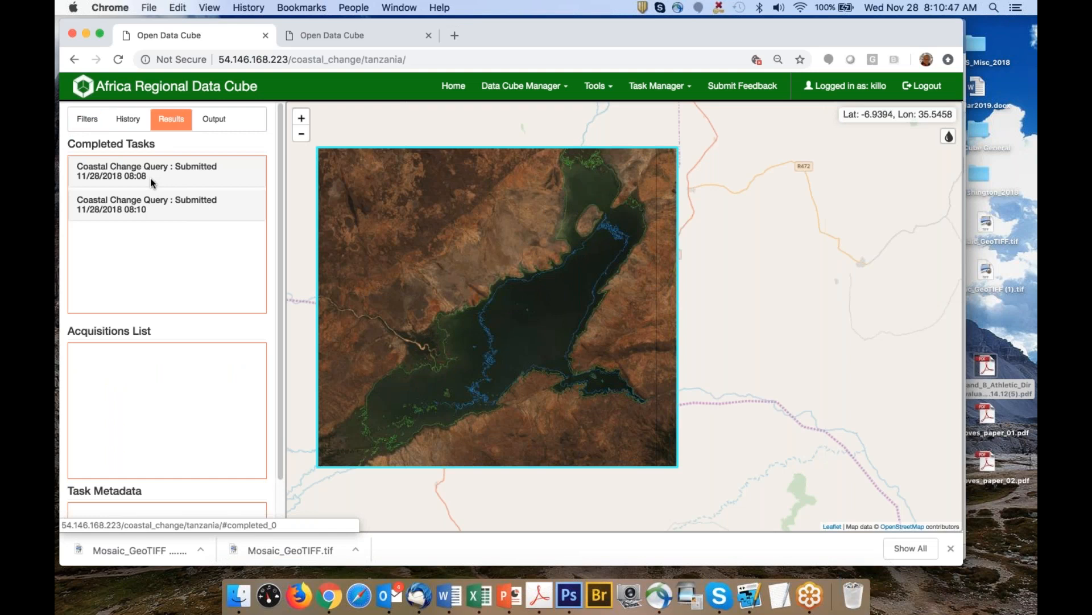
{"action": "left_click", "coordinate": [135, 210]}
{"action": "scroll", "coordinate": [187, 251], "scroll_direction": "down", "scroll_amount": 3}
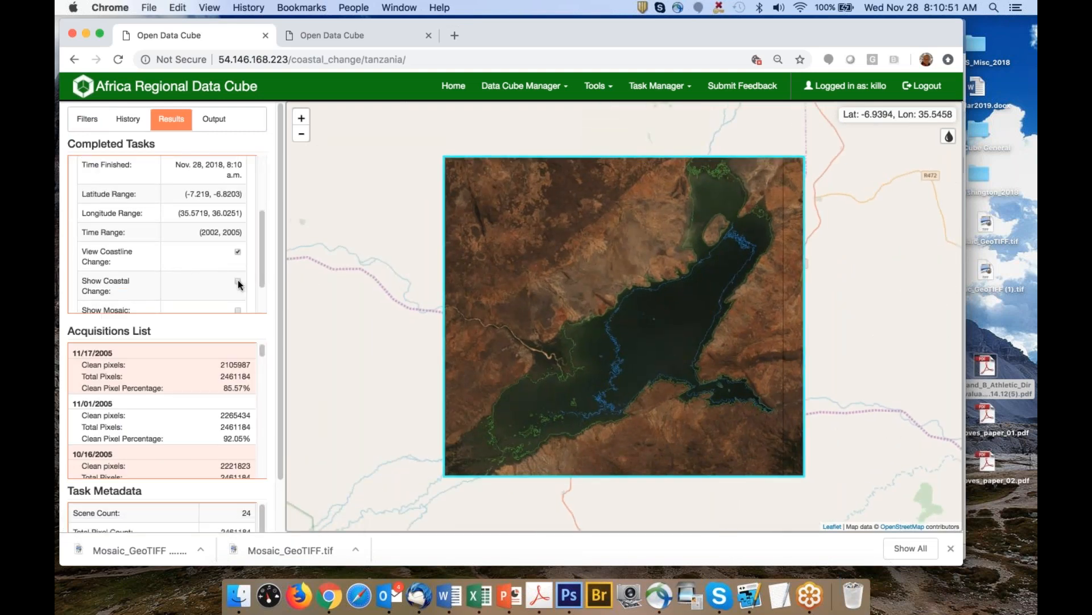
{"action": "left_click", "coordinate": [237, 280]}
{"action": "left_click_drag", "start_coordinate": [594, 279], "coordinate": [499, 284]}
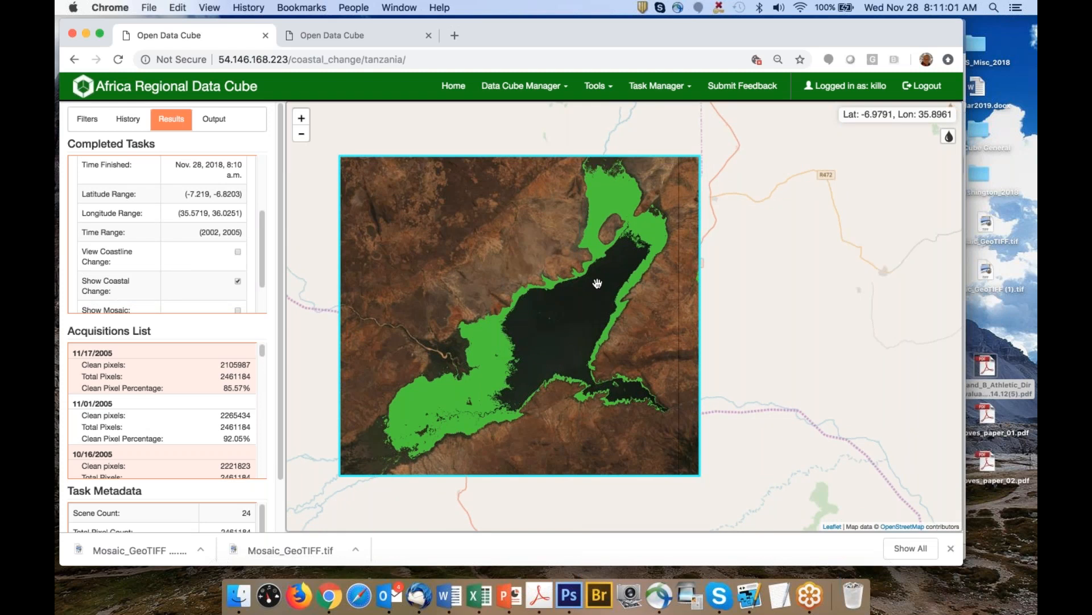
Open the 2002 to 2015 query's details and toggle its layer's visibility to compare it with the 2002 to 2005 result
{"action": "scroll", "coordinate": [185, 210], "scroll_direction": "up", "scroll_amount": 3}
{"action": "left_click", "coordinate": [138, 176]}
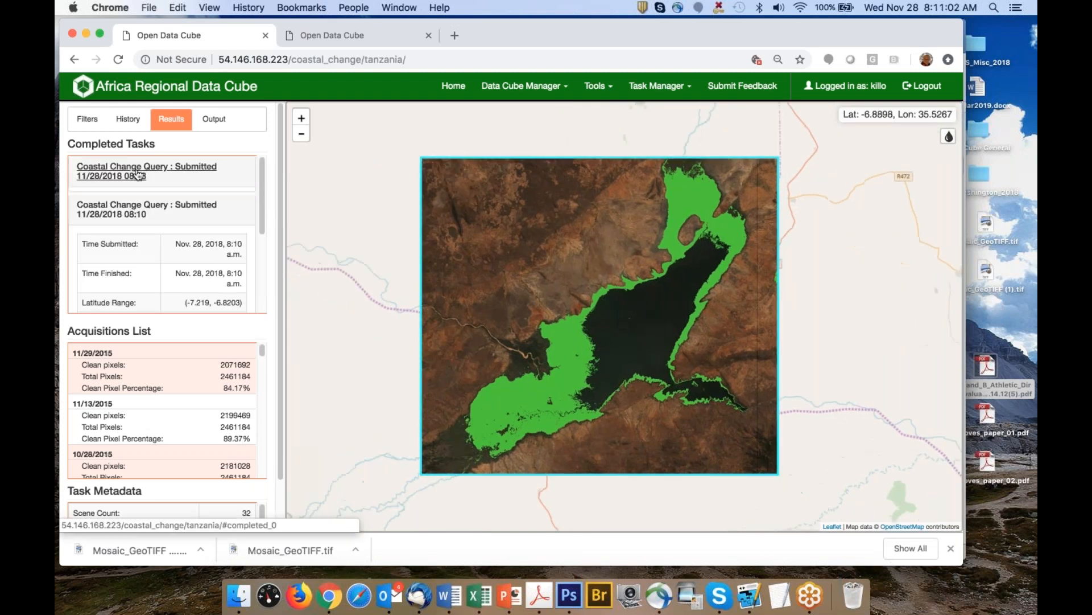
{"action": "scroll", "coordinate": [187, 244], "scroll_direction": "down", "scroll_amount": 3}
{"action": "left_click", "coordinate": [194, 305]}
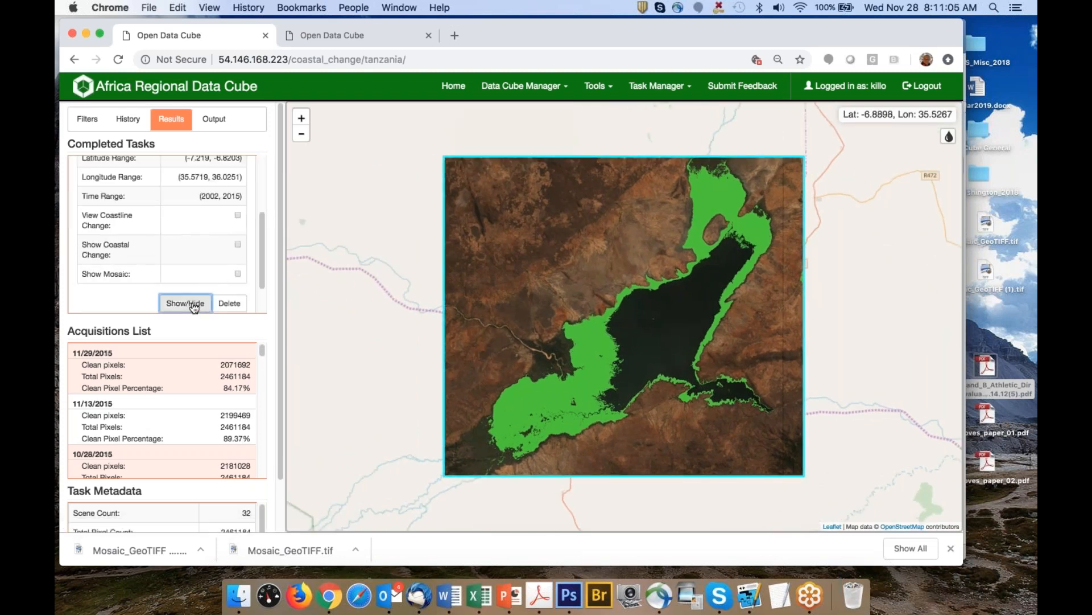
{"action": "left_click", "coordinate": [195, 306]}
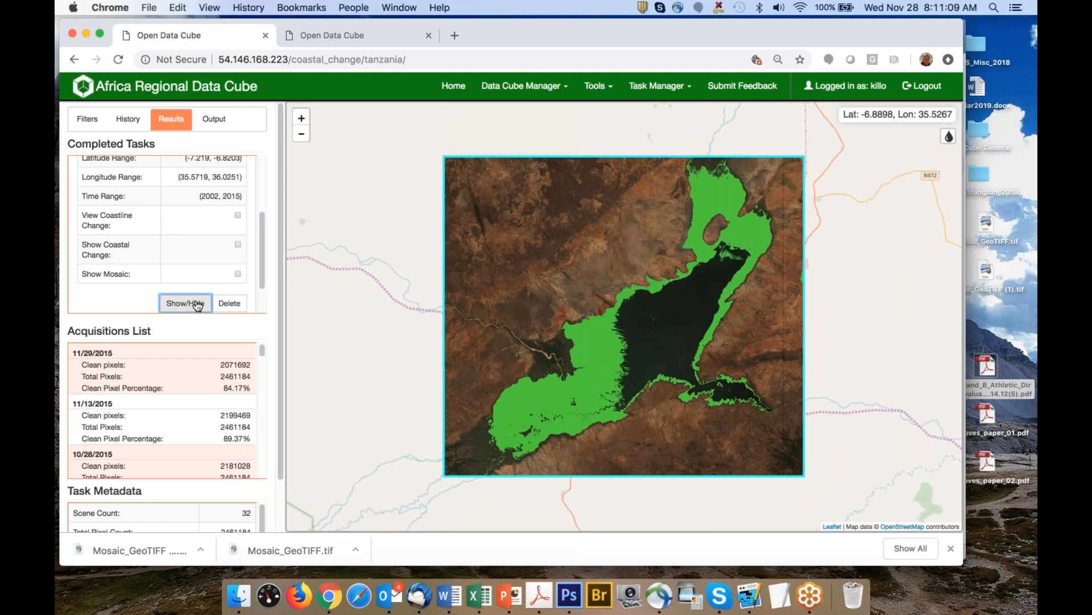
{"action": "left_click", "coordinate": [198, 305]}
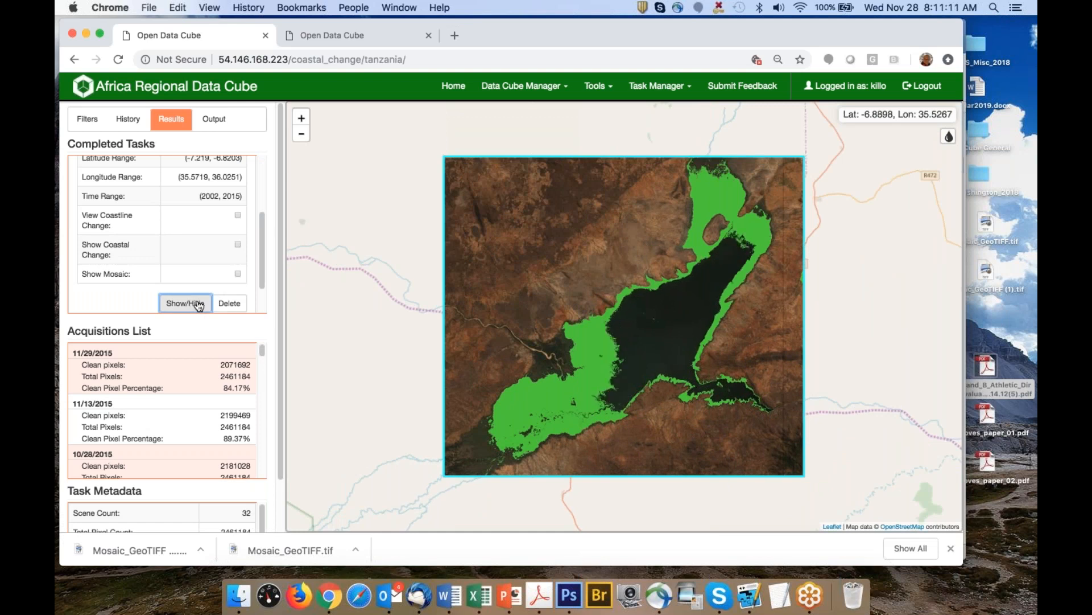
{"action": "left_click_drag", "start_coordinate": [668, 318], "coordinate": [588, 302]}
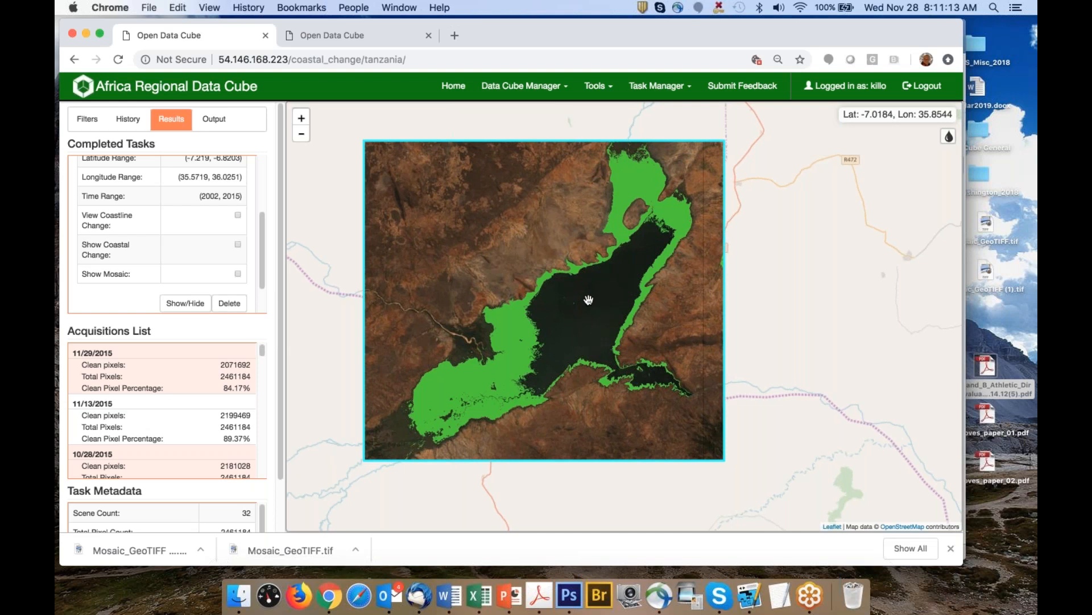
{"action": "scroll", "coordinate": [165, 228], "scroll_direction": "up", "scroll_amount": 5}
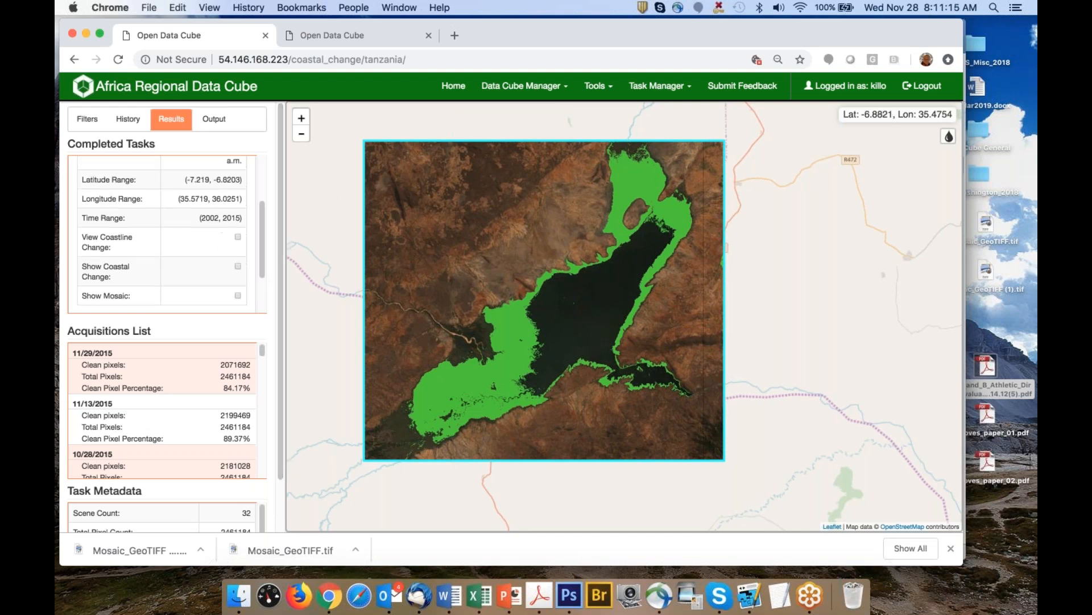
Delete the completed 2002 to 2015 Coastal Change query from the completed tasks
{"action": "left_click", "coordinate": [163, 172]}
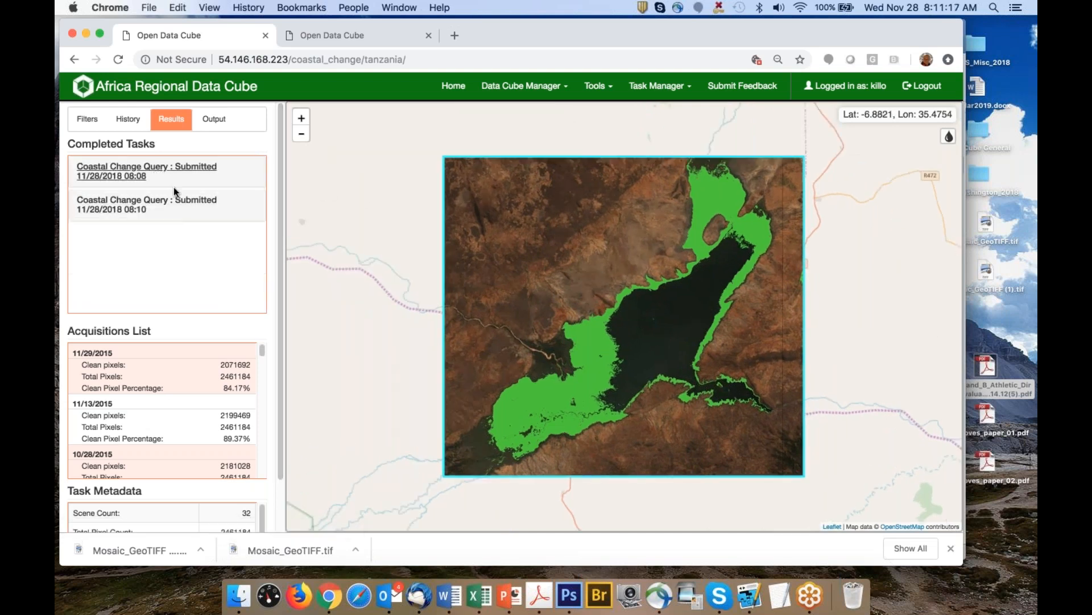
{"action": "left_click", "coordinate": [166, 178]}
{"action": "scroll", "coordinate": [211, 222], "scroll_direction": "down", "scroll_amount": 3}
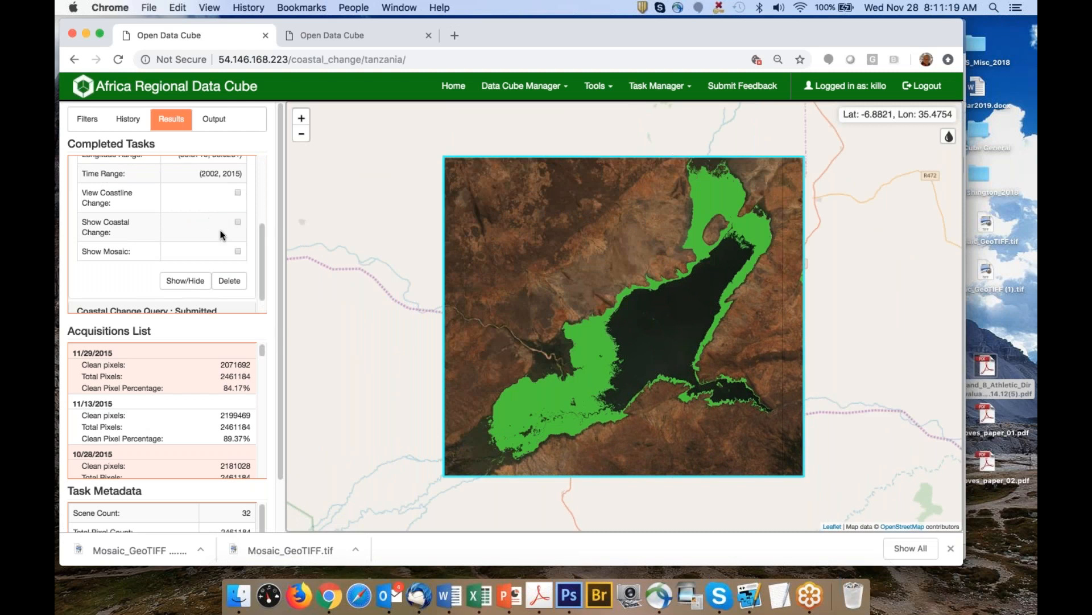
{"action": "left_click", "coordinate": [231, 281]}
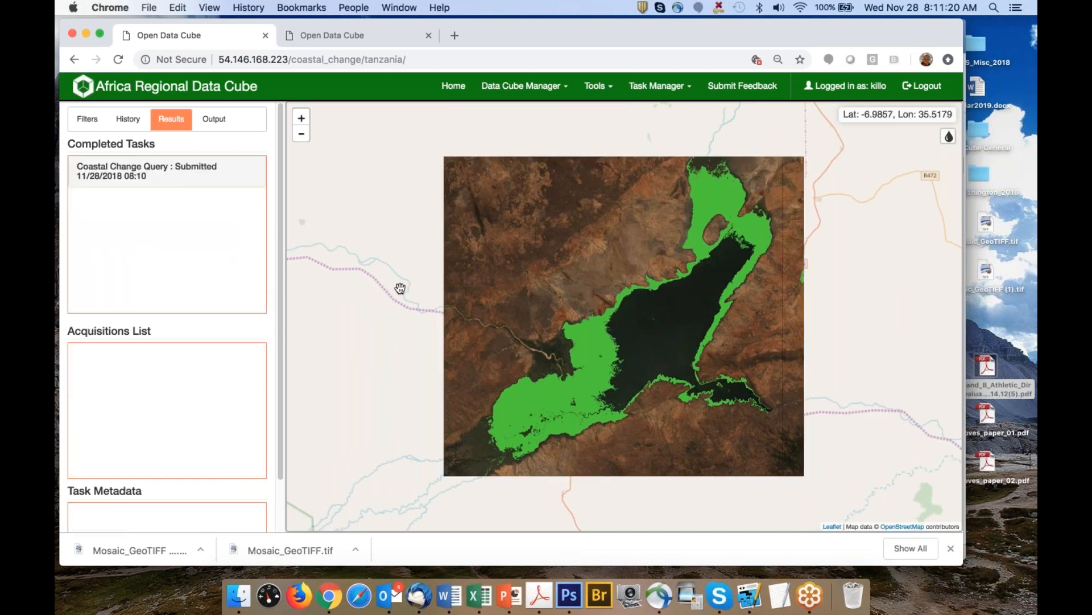
Open the remaining 2002 to 2005 query and examine its green coastal change area around the reservoir
{"action": "left_click", "coordinate": [141, 176]}
{"action": "left_click_drag", "start_coordinate": [658, 245], "coordinate": [535, 232]}
{"action": "scroll", "coordinate": [565, 271], "scroll_direction": "up", "scroll_amount": 1}
{"action": "scroll", "coordinate": [565, 271], "scroll_direction": "down", "scroll_amount": 1}
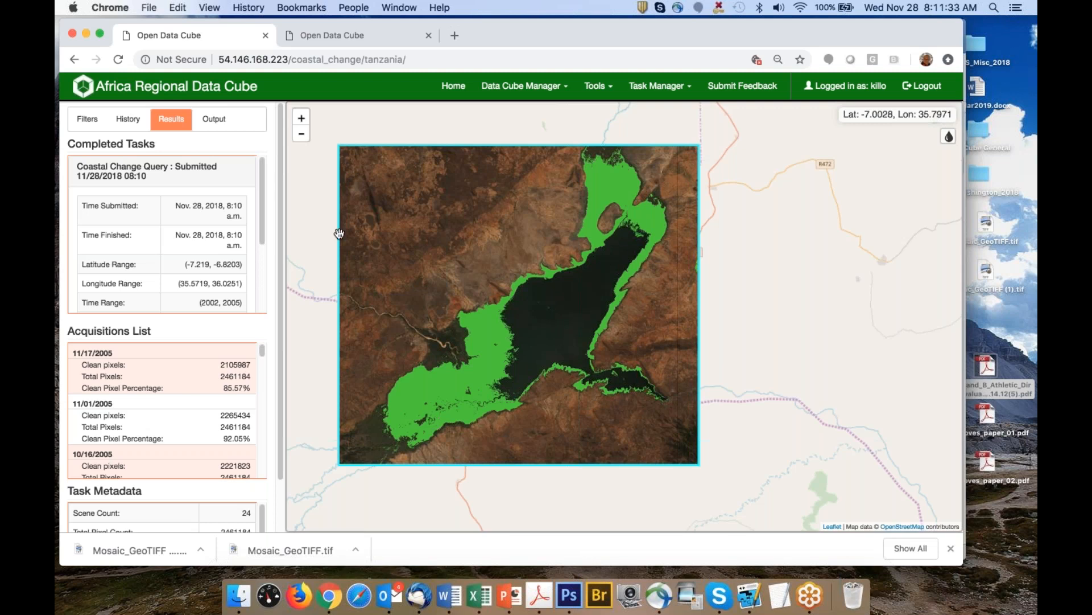
Submit a new Coastal Change query for the same reservoir area with beginning year 2013 and ending year 2016
{"action": "left_click", "coordinate": [87, 121]}
{"action": "left_click", "coordinate": [118, 329]}
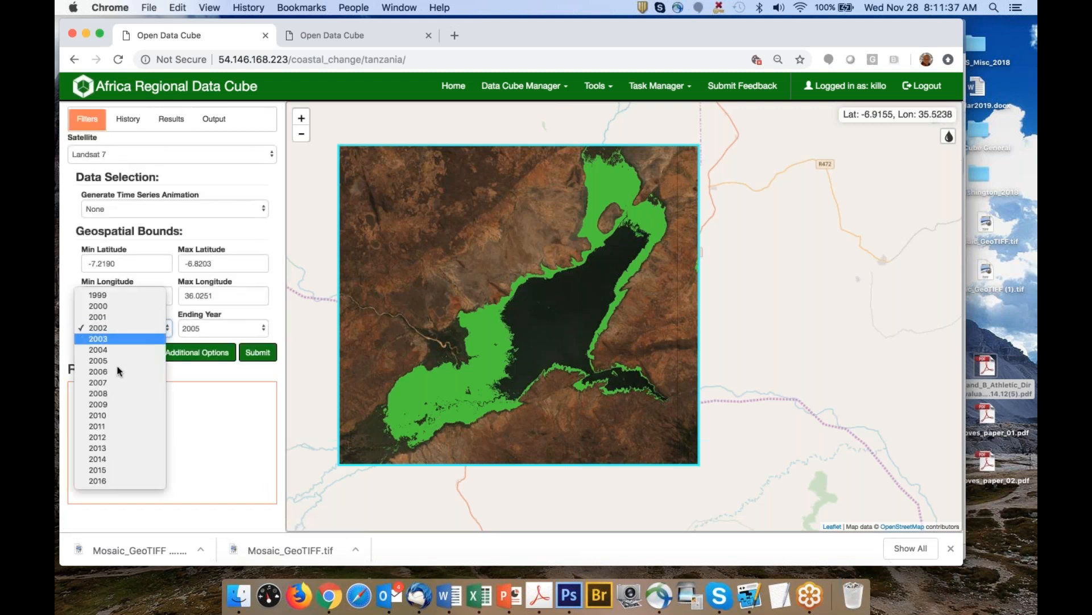
{"action": "left_click", "coordinate": [122, 450]}
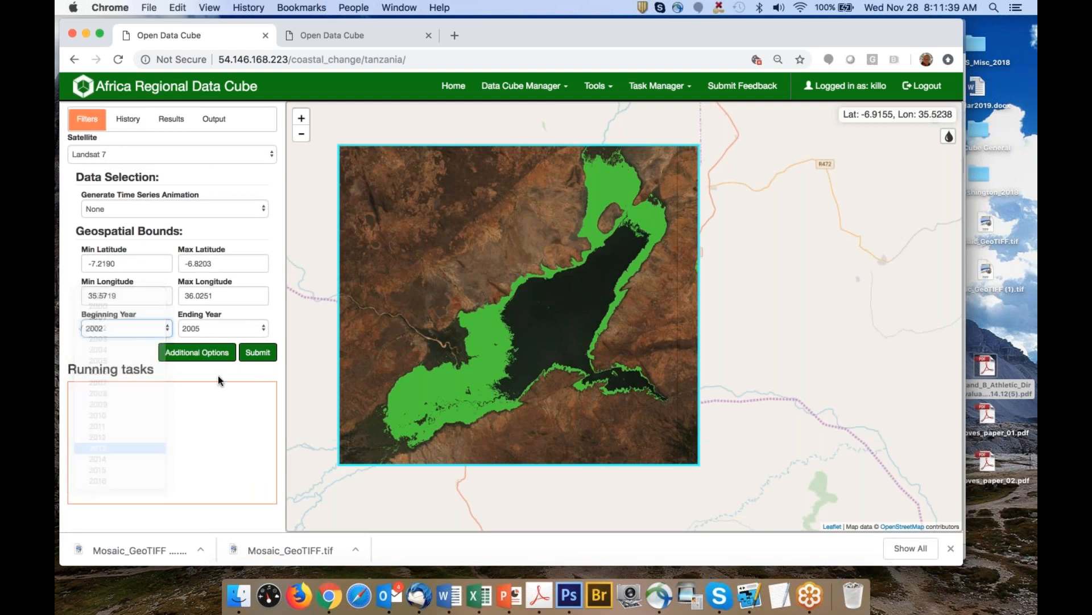
{"action": "left_click", "coordinate": [222, 327]}
{"action": "left_click", "coordinate": [219, 449]}
{"action": "left_click", "coordinate": [256, 353]}
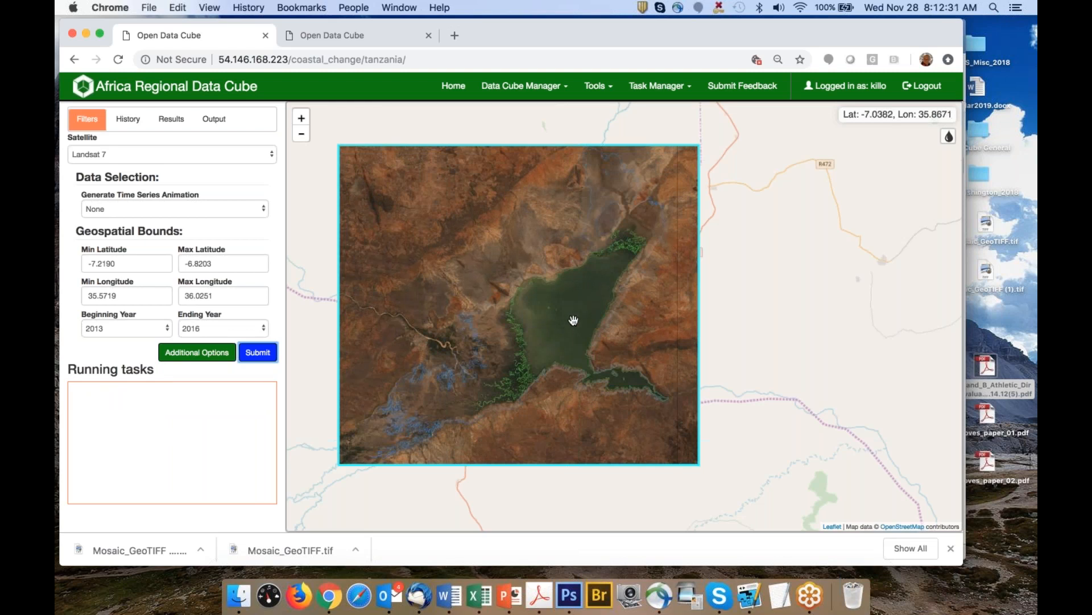
Open the completed 2013 to 2016 query and display its Coastal Change layer on the map
{"action": "left_click", "coordinate": [171, 118]}
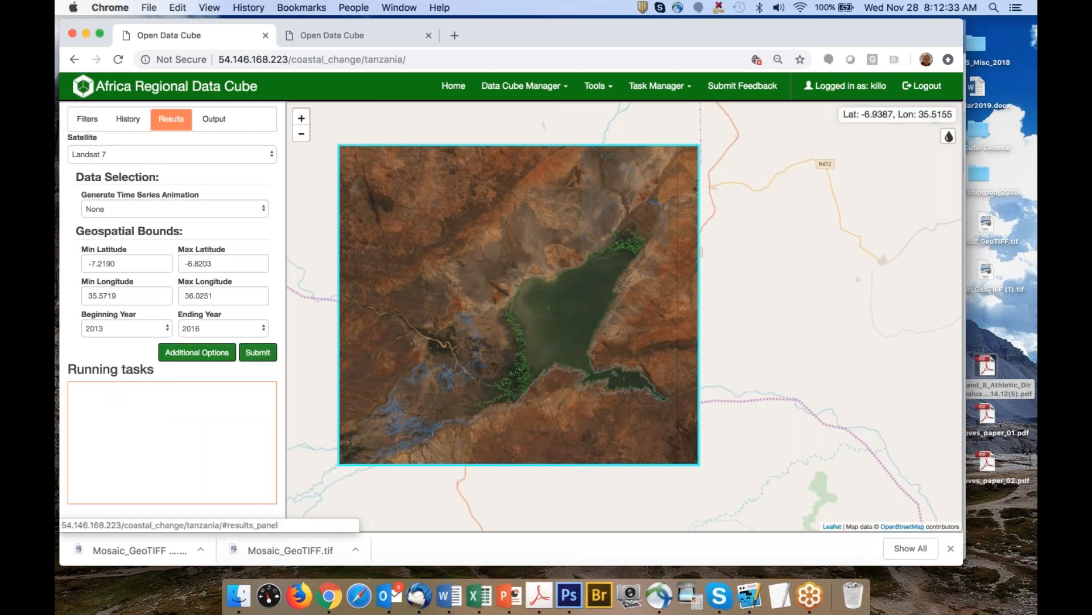
{"action": "left_click", "coordinate": [138, 212]}
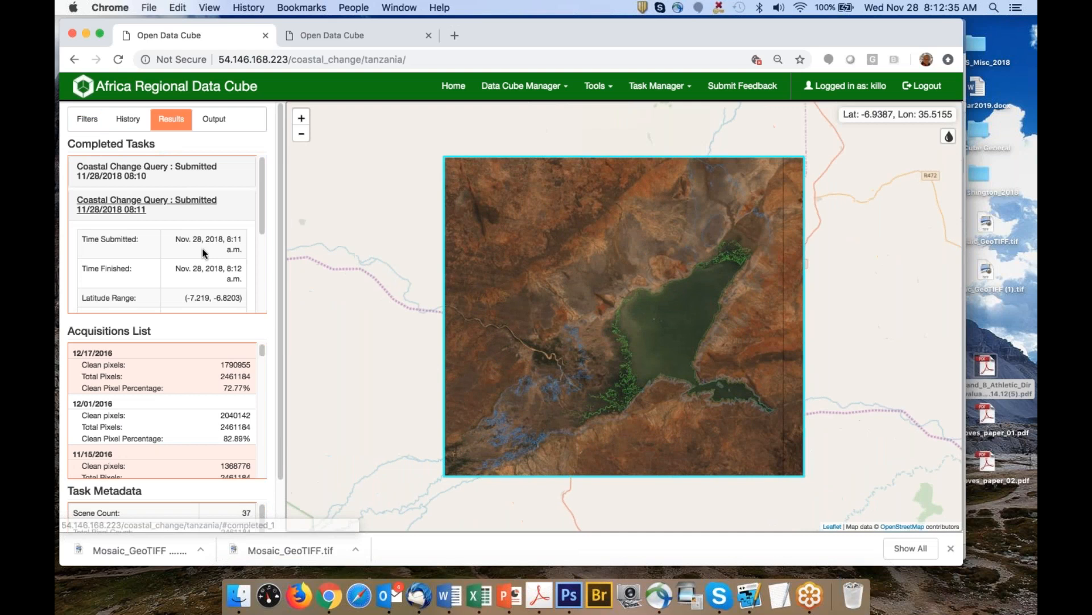
{"action": "scroll", "coordinate": [227, 273], "scroll_direction": "down", "scroll_amount": 5}
{"action": "left_click", "coordinate": [237, 294]}
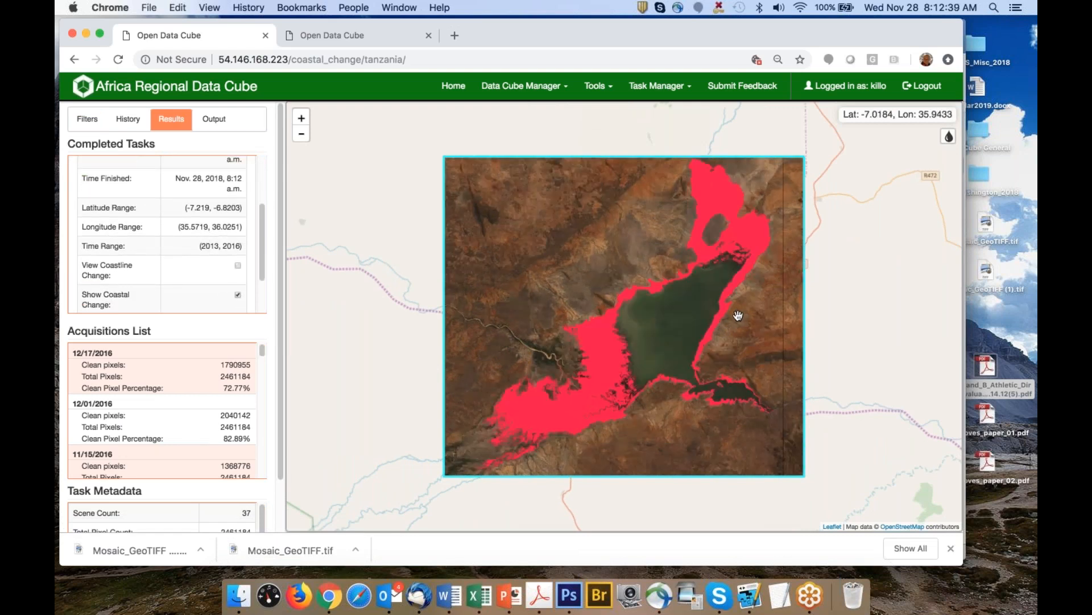
{"action": "left_click_drag", "start_coordinate": [736, 315], "coordinate": [674, 313]}
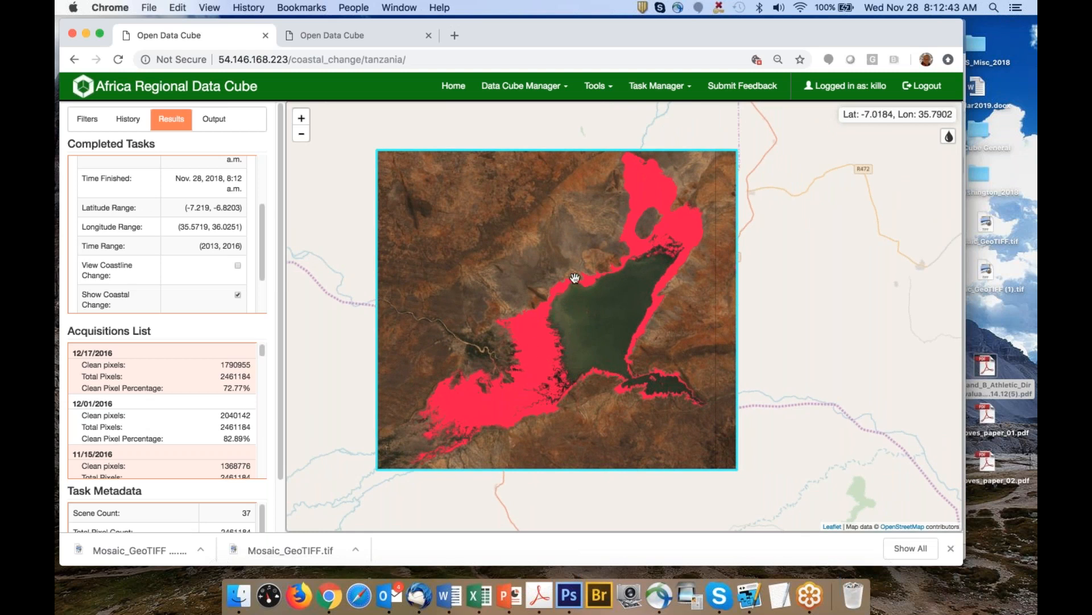
Check the Coastal Change legend and examine the 2013 to 2016 change area around the reservoir
{"action": "left_click", "coordinate": [947, 136]}
{"action": "double_click", "coordinate": [946, 138]}
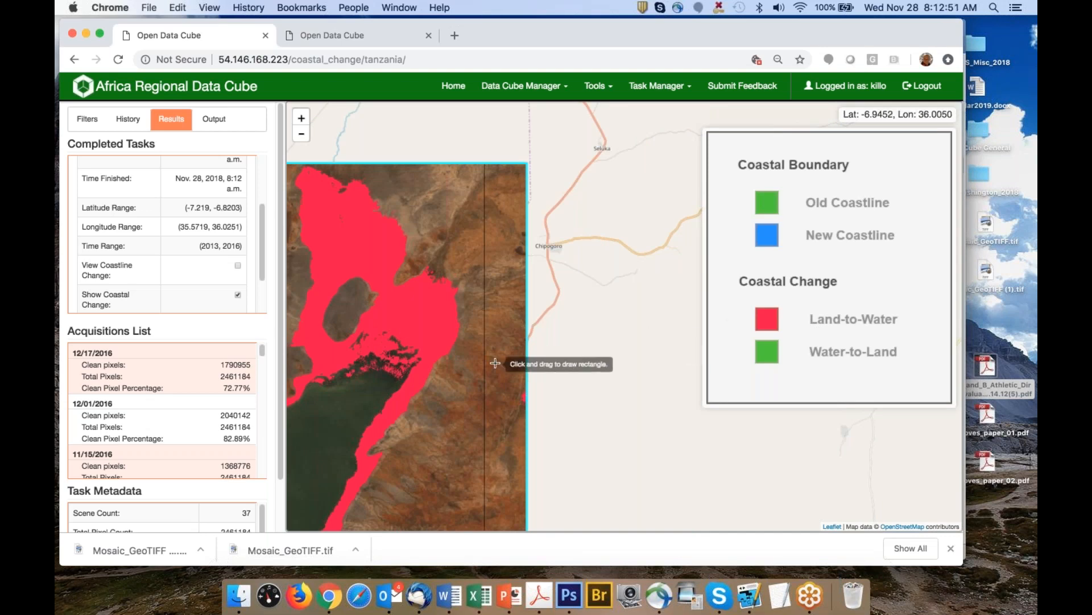
{"action": "scroll", "coordinate": [495, 363], "scroll_direction": "down", "scroll_amount": 2}
{"action": "scroll", "coordinate": [496, 363], "scroll_direction": "down", "scroll_amount": 2}
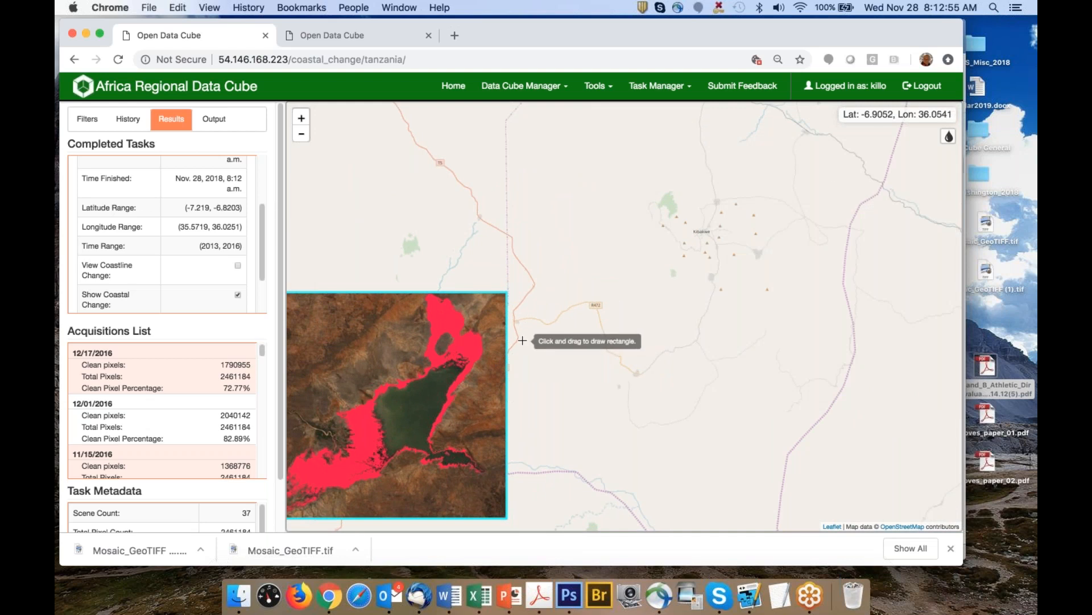
{"action": "scroll", "coordinate": [518, 340], "scroll_direction": "down", "scroll_amount": 2}
{"action": "left_click_drag", "start_coordinate": [527, 335], "coordinate": [617, 339]}
{"action": "left_click_drag", "start_coordinate": [572, 376], "coordinate": [708, 295]}
{"action": "scroll", "coordinate": [590, 297], "scroll_direction": "up", "scroll_amount": 2}
{"action": "scroll", "coordinate": [590, 297], "scroll_direction": "up", "scroll_amount": 3}
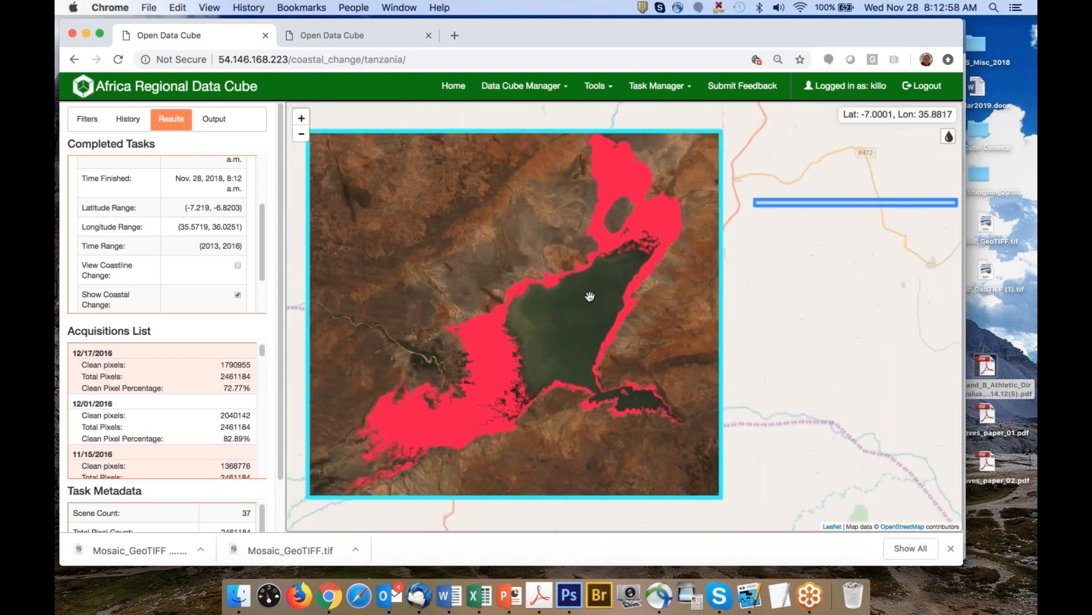
{"action": "scroll", "coordinate": [590, 297], "scroll_direction": "down", "scroll_amount": 2}
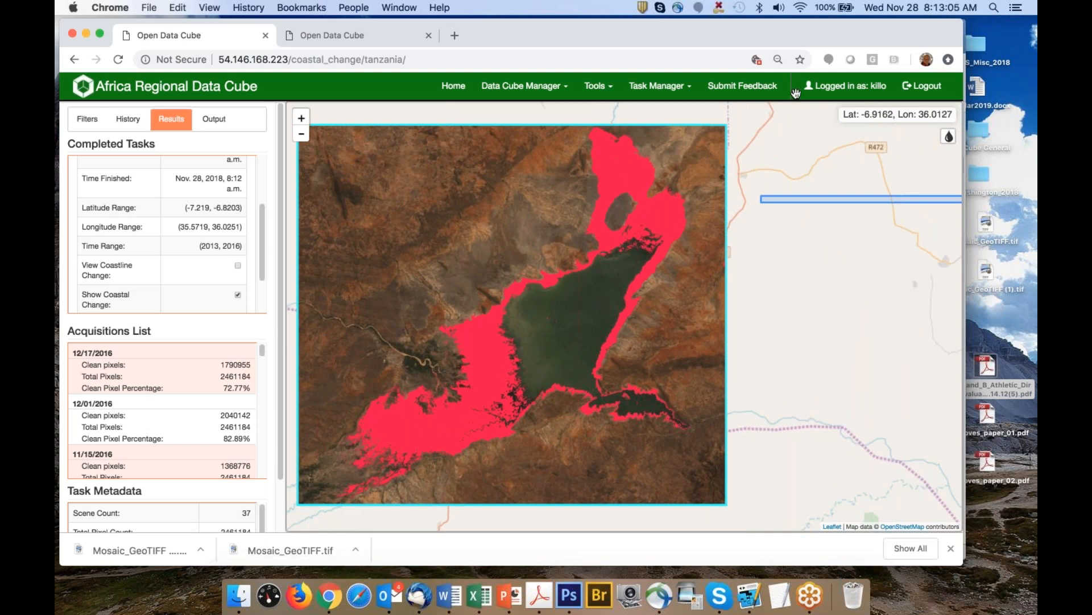
{"action": "left_click", "coordinate": [1029, 45]}
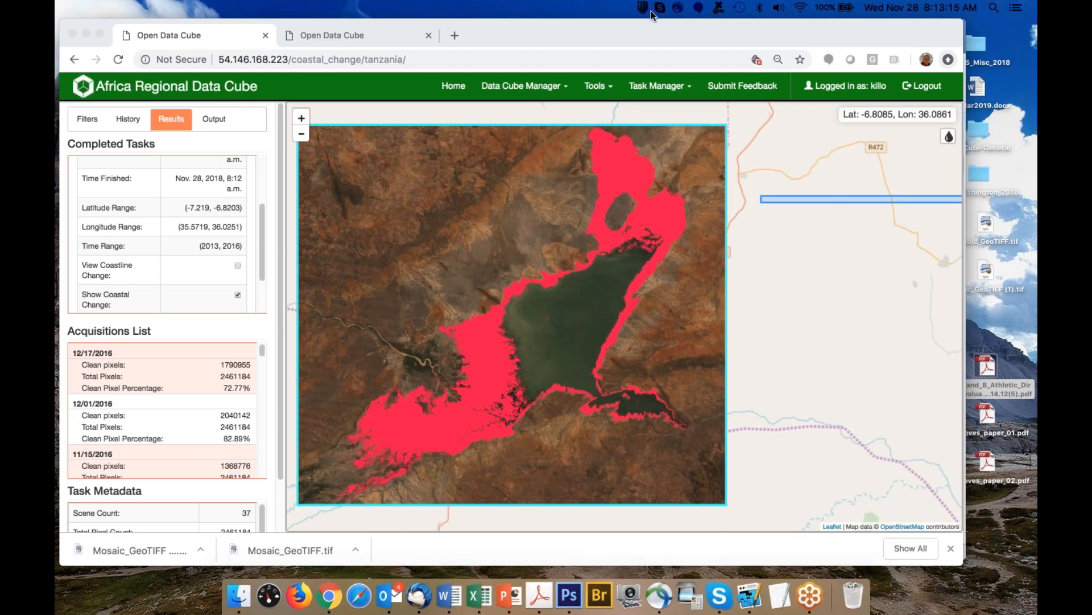
{"action": "left_click", "coordinate": [593, 89]}
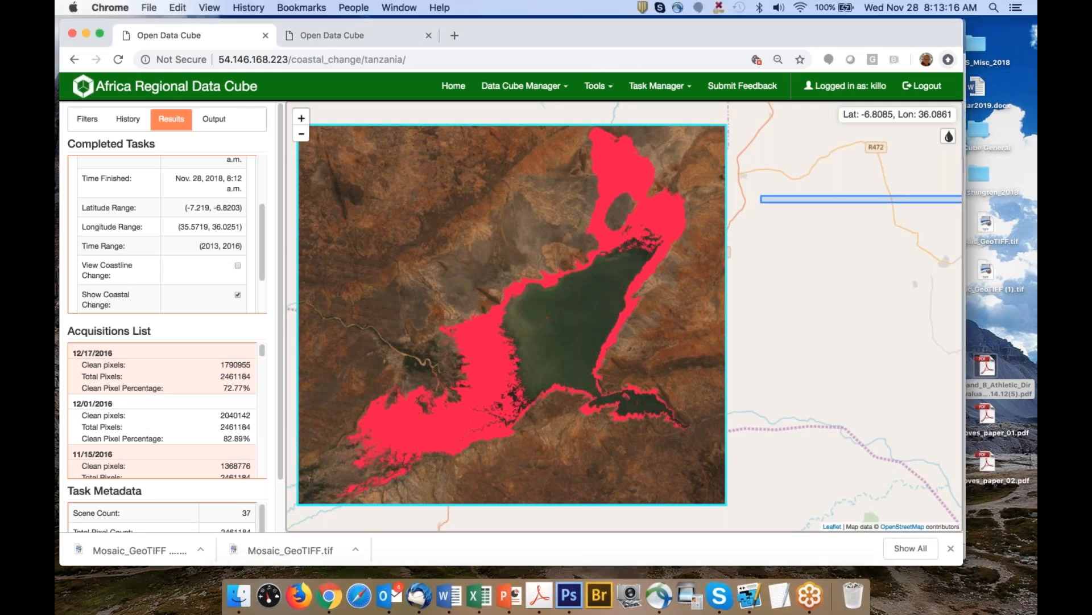
{"action": "left_click", "coordinate": [593, 87]}
{"action": "mouse_move", "coordinate": [585, 136]}
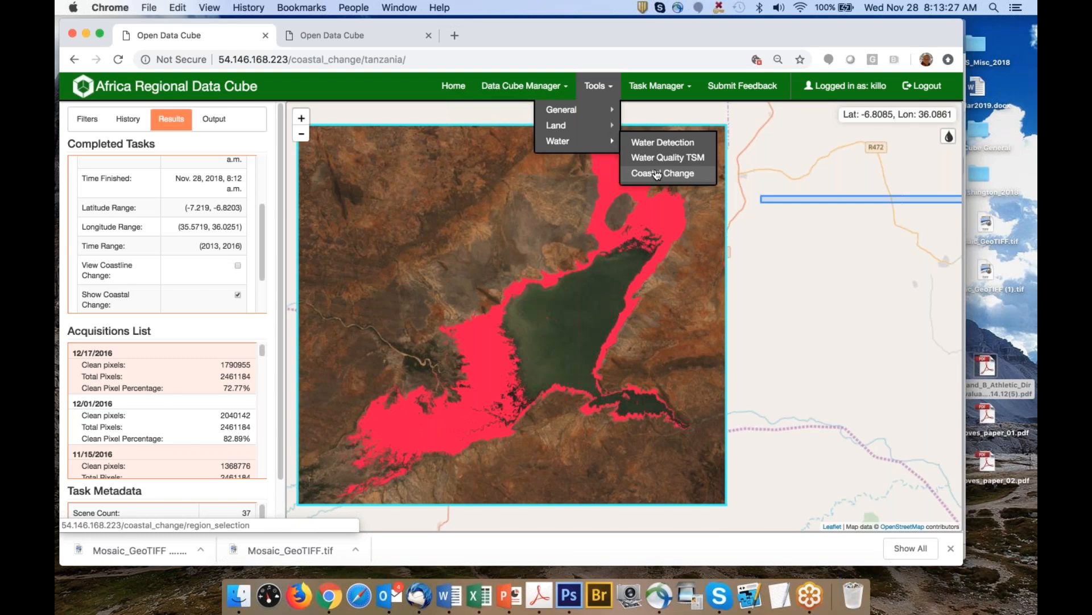
{"action": "left_click", "coordinate": [596, 88]}
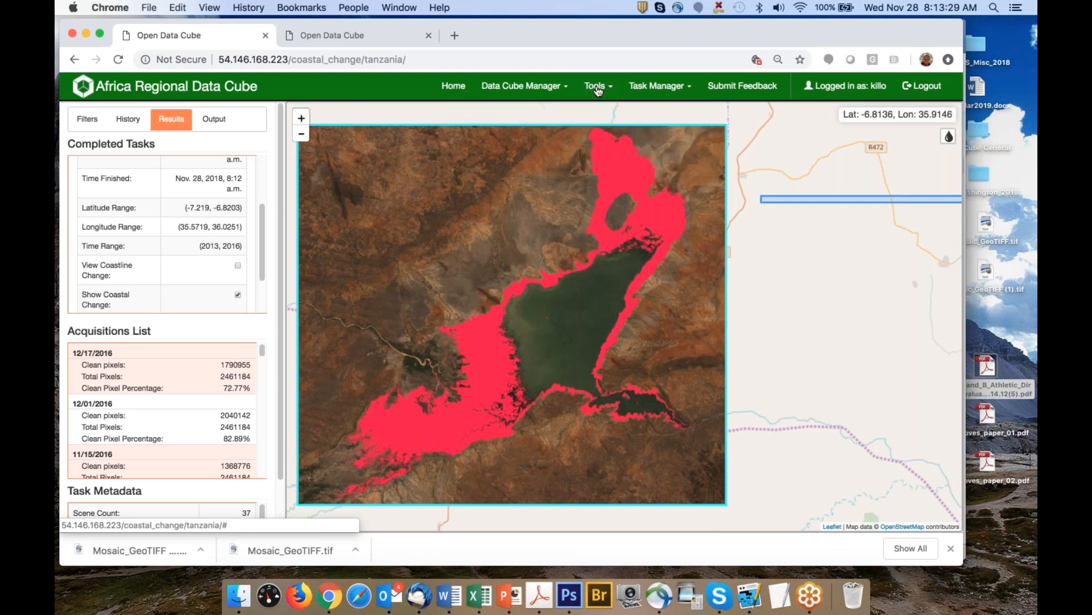